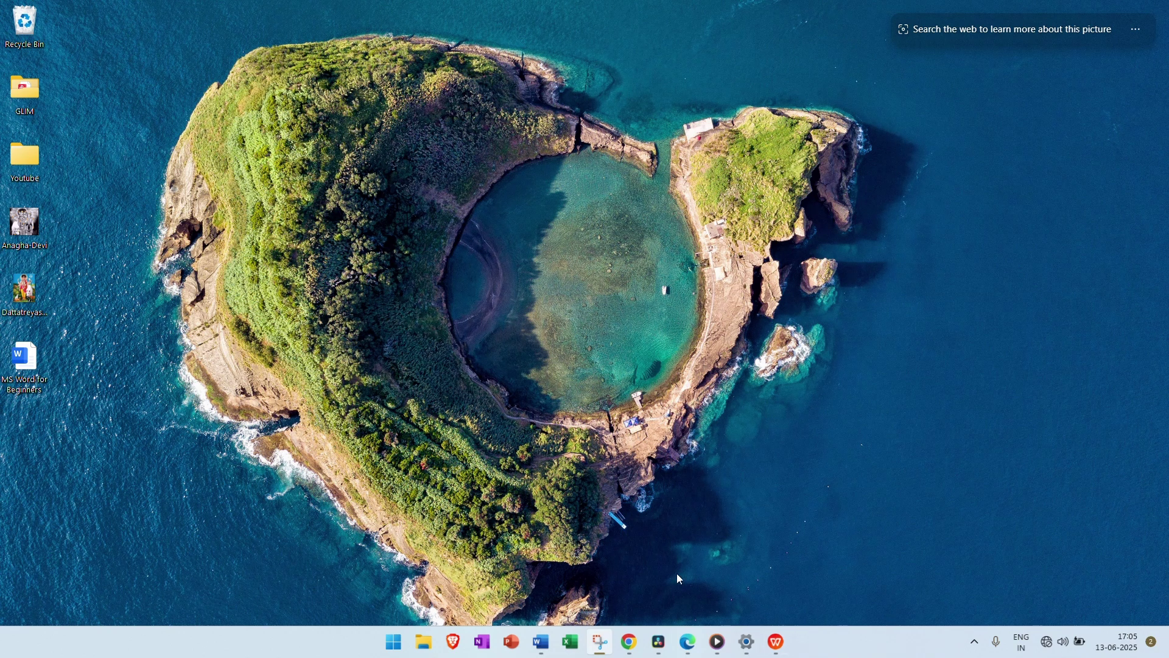
- Search for "word" on the computer, launch the Word app and maximize its window
{"action": "mouse_move", "coordinate": [541, 641]}
{"action": "left_click", "coordinate": [393, 643]}
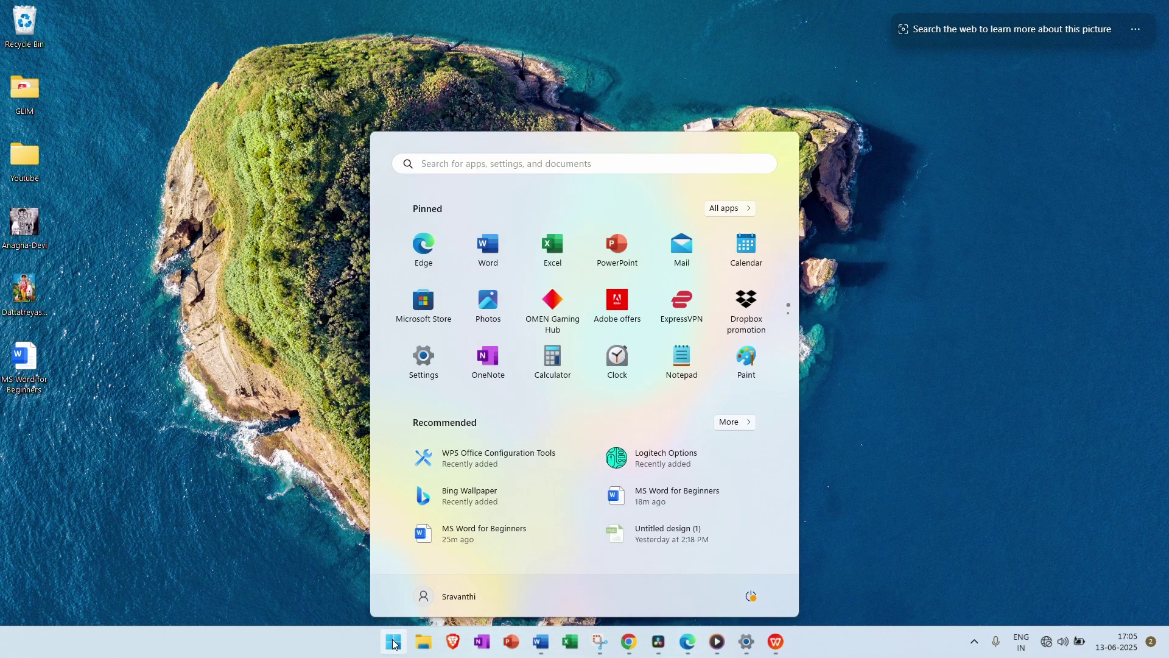
{"action": "type", "text": "wor"}
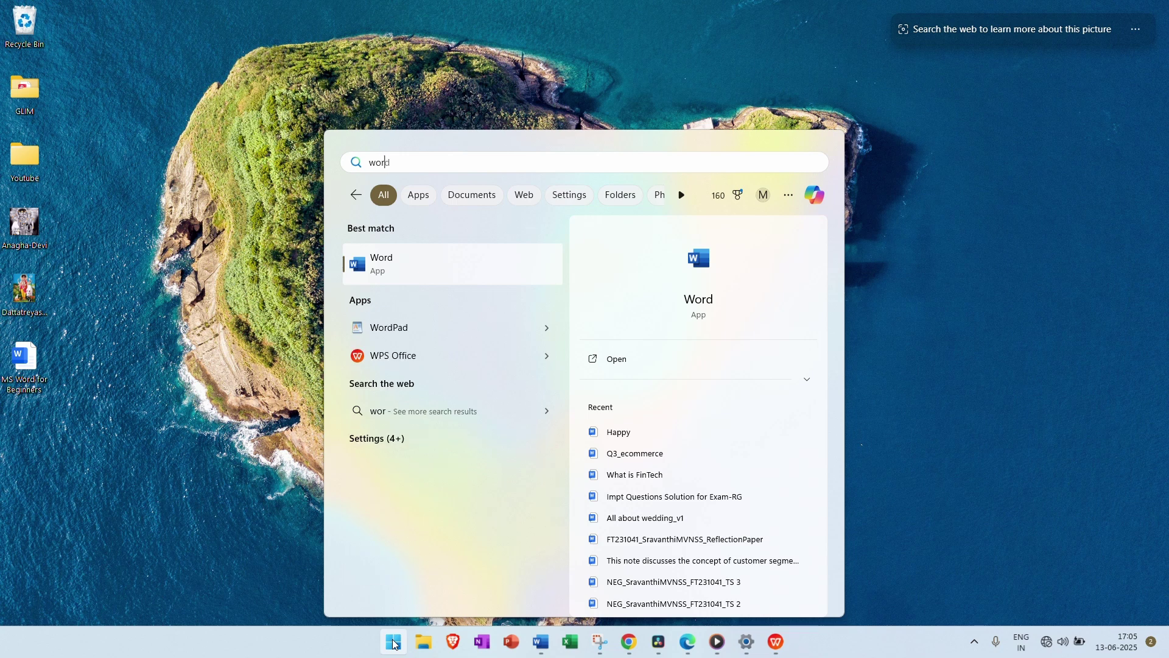
{"action": "type", "text": "d"}
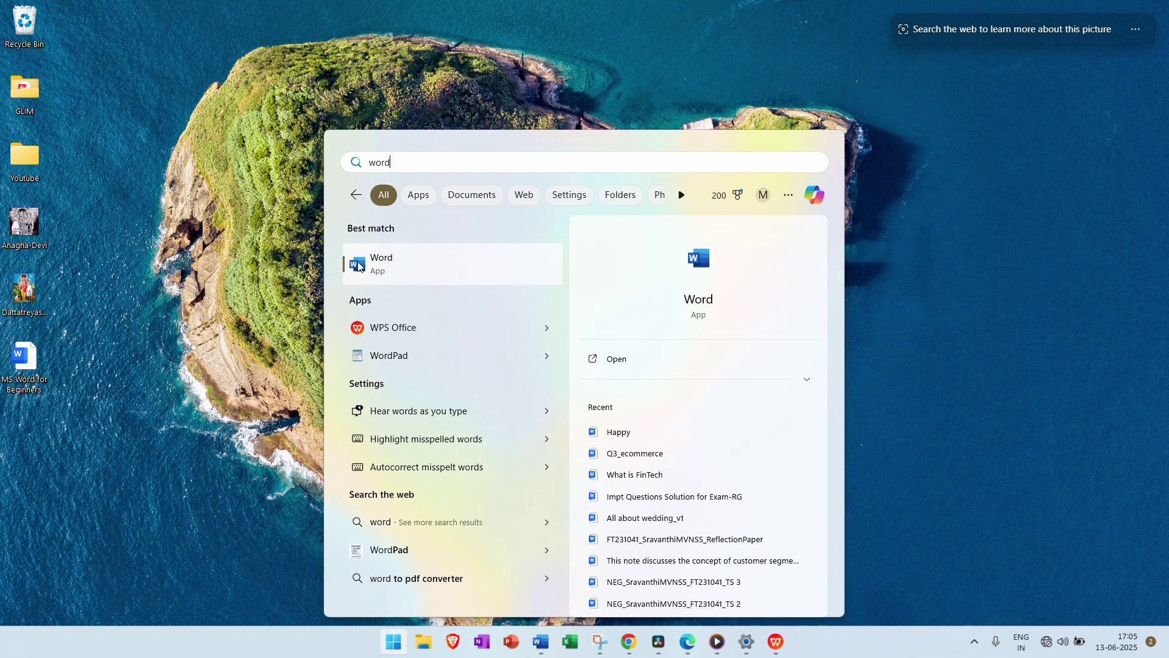
{"action": "right_click", "coordinate": [403, 263]}
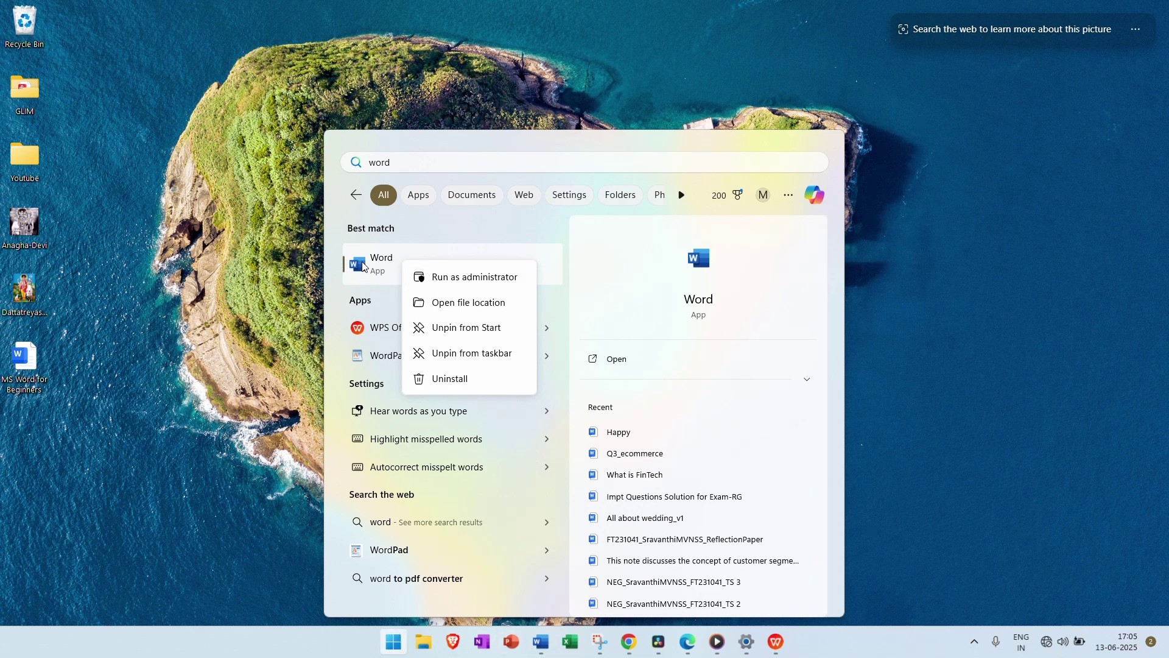
{"action": "left_click", "coordinate": [395, 270]}
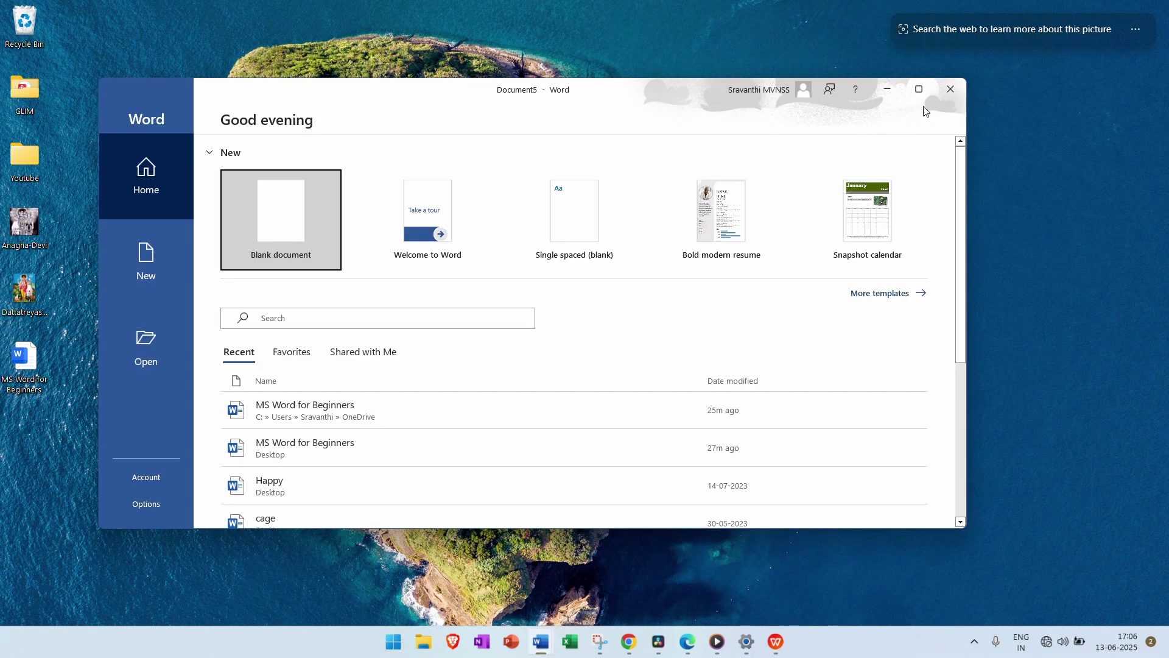
{"action": "left_click", "coordinate": [918, 92]}
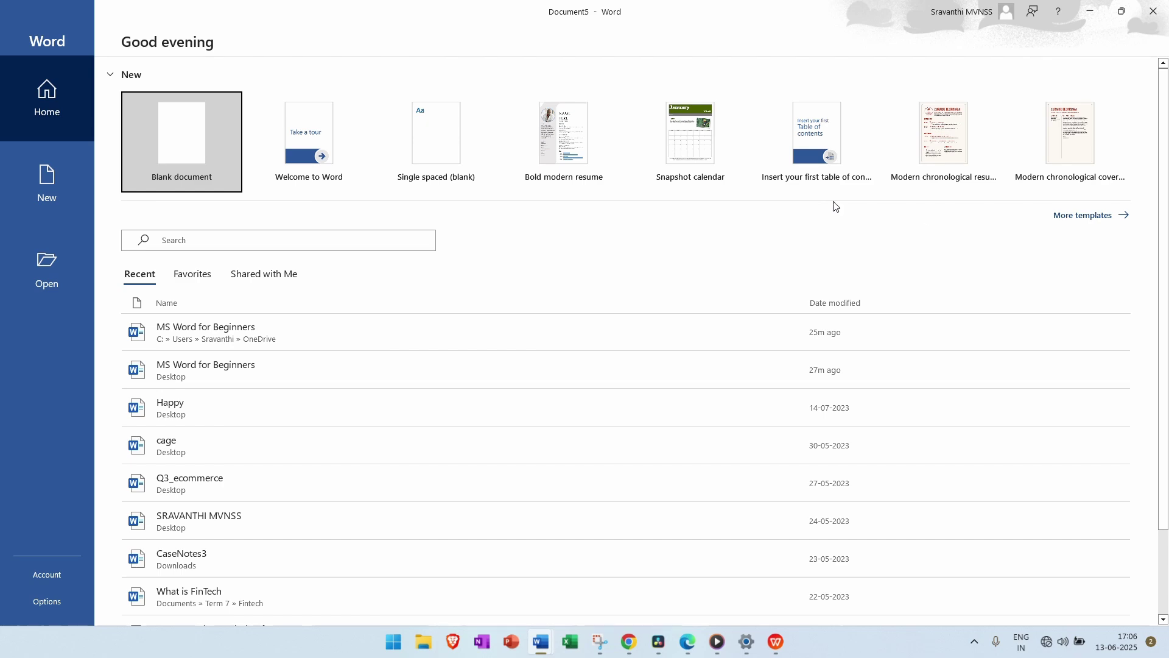
- Examine the favorite, shared and recent document lists on Word's start page
{"action": "left_click", "coordinate": [512, 24]}
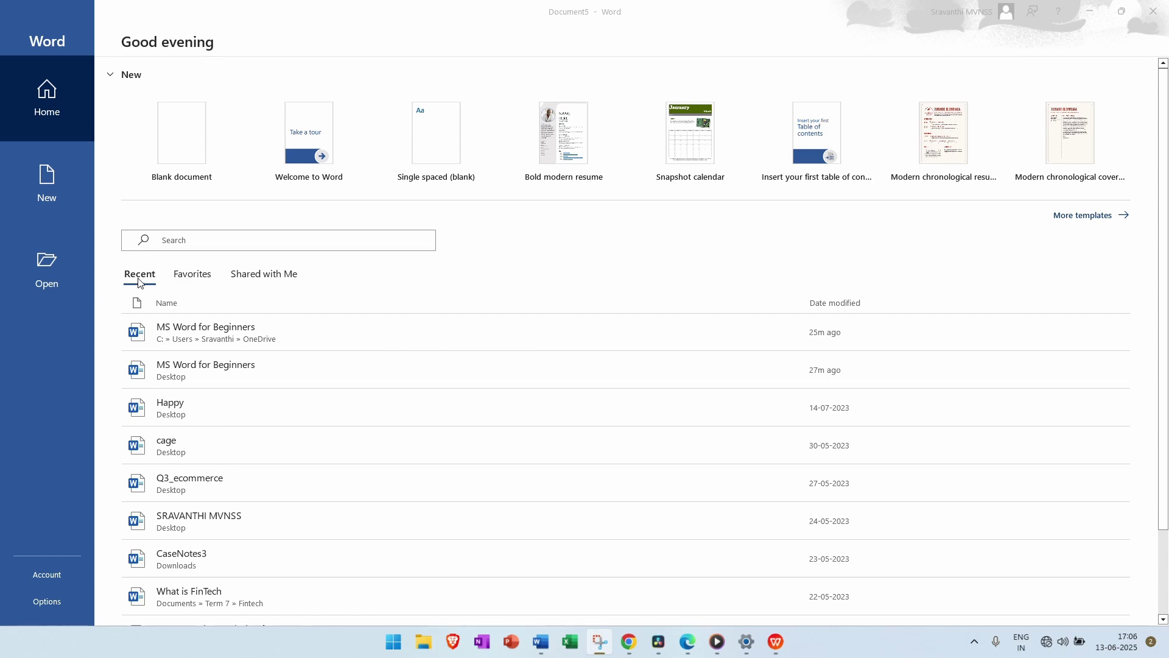
{"action": "key", "text": "alt+Tab"}
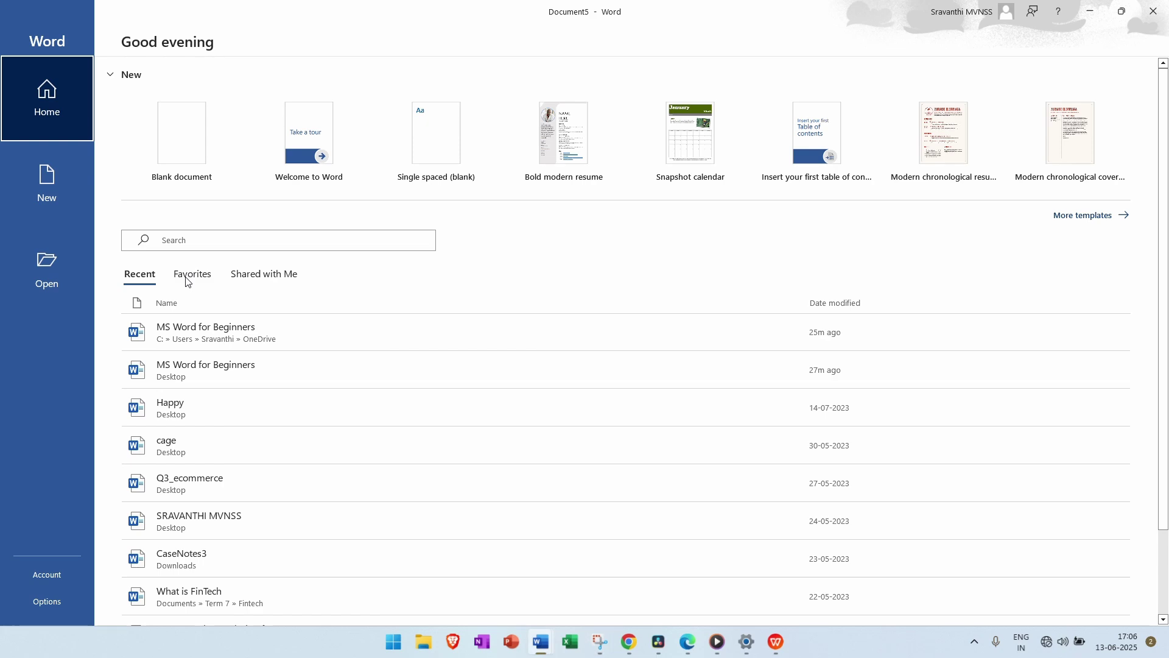
{"action": "left_click", "coordinate": [188, 280]}
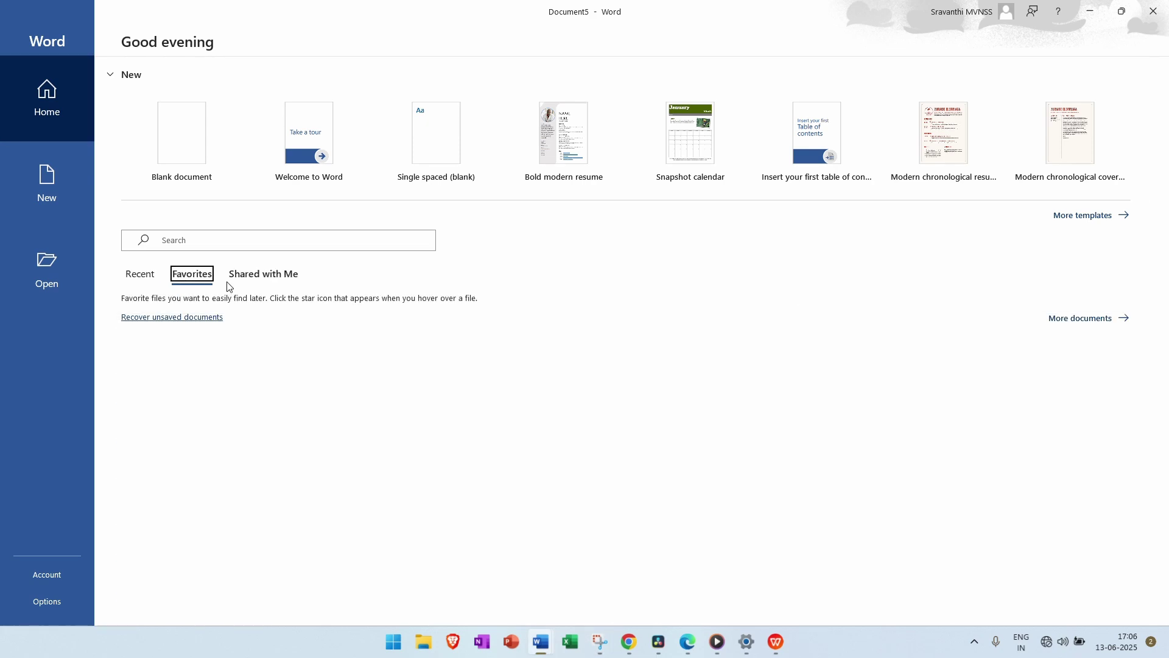
{"action": "left_click", "coordinate": [256, 282]}
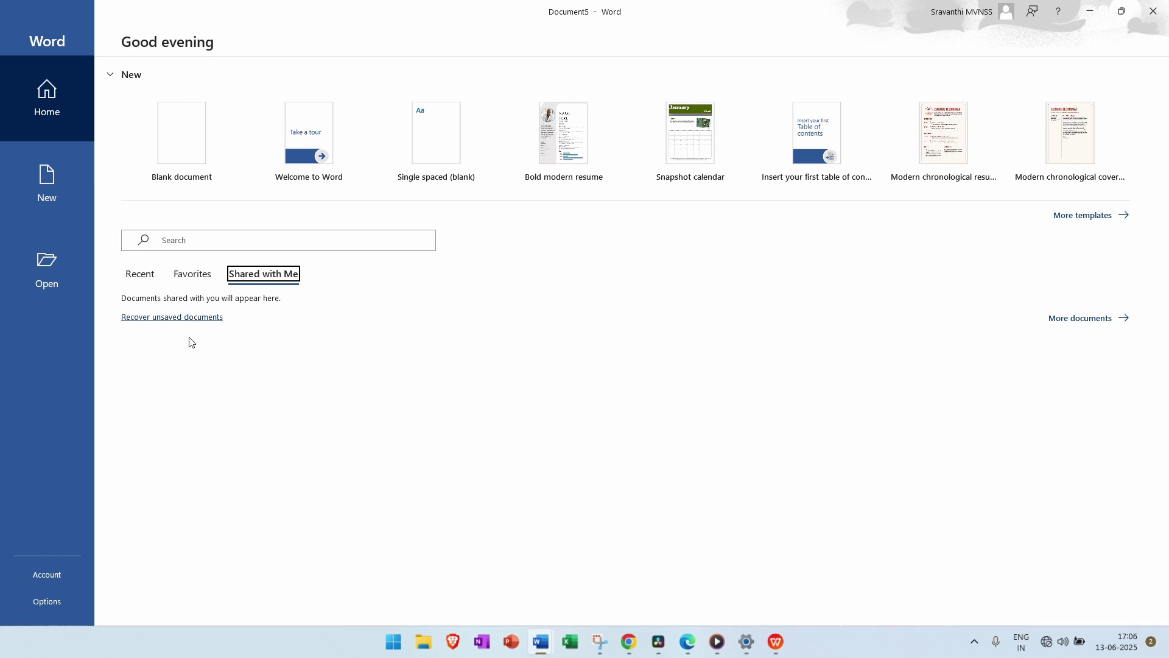
{"action": "left_click", "coordinate": [140, 280]}
{"action": "scroll", "coordinate": [221, 353], "scroll_direction": "down", "scroll_amount": 2}
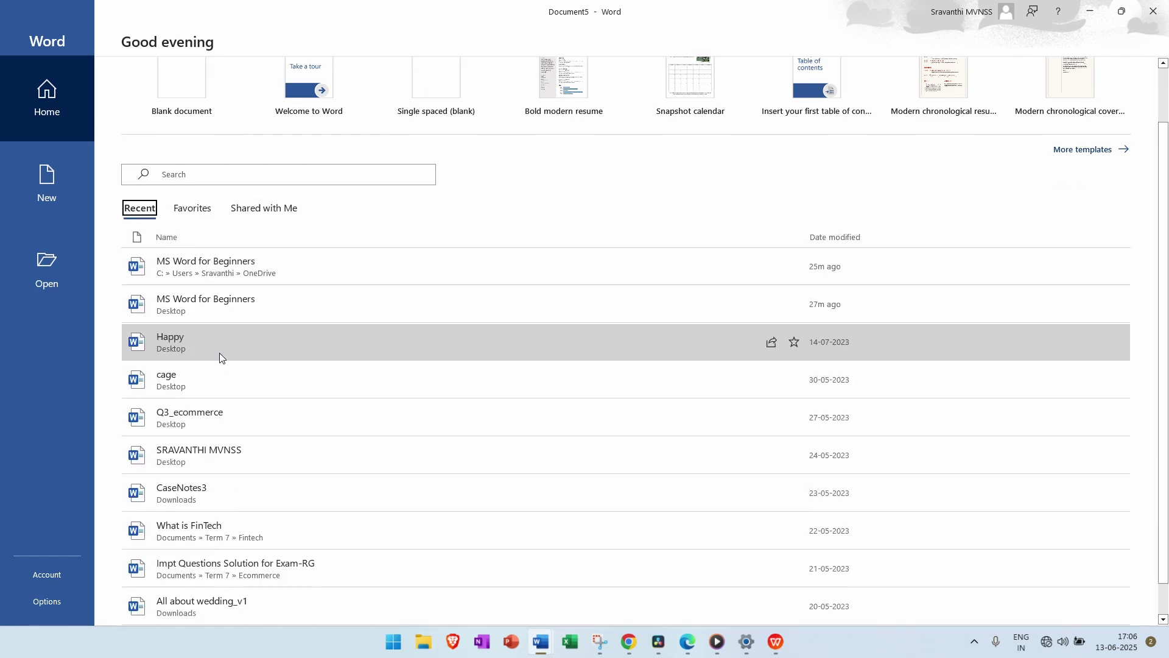
{"action": "scroll", "coordinate": [219, 353], "scroll_direction": "up", "scroll_amount": 2}
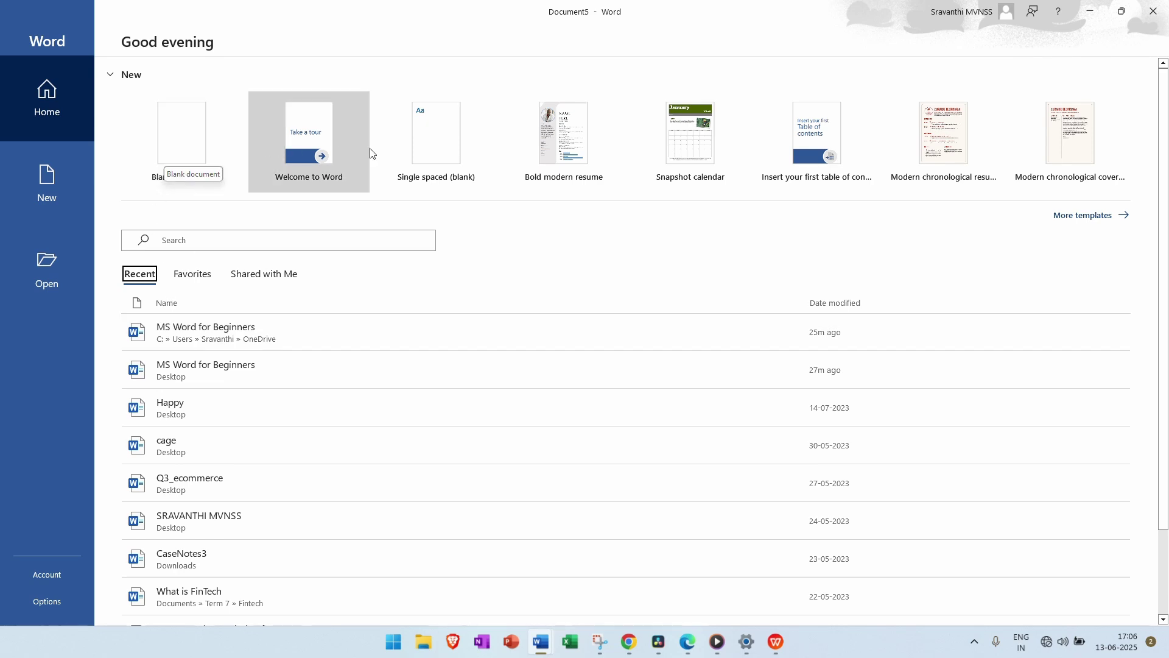
- Browse the whole collection of templates offered for creating a new document
{"action": "left_click", "coordinate": [45, 188]}
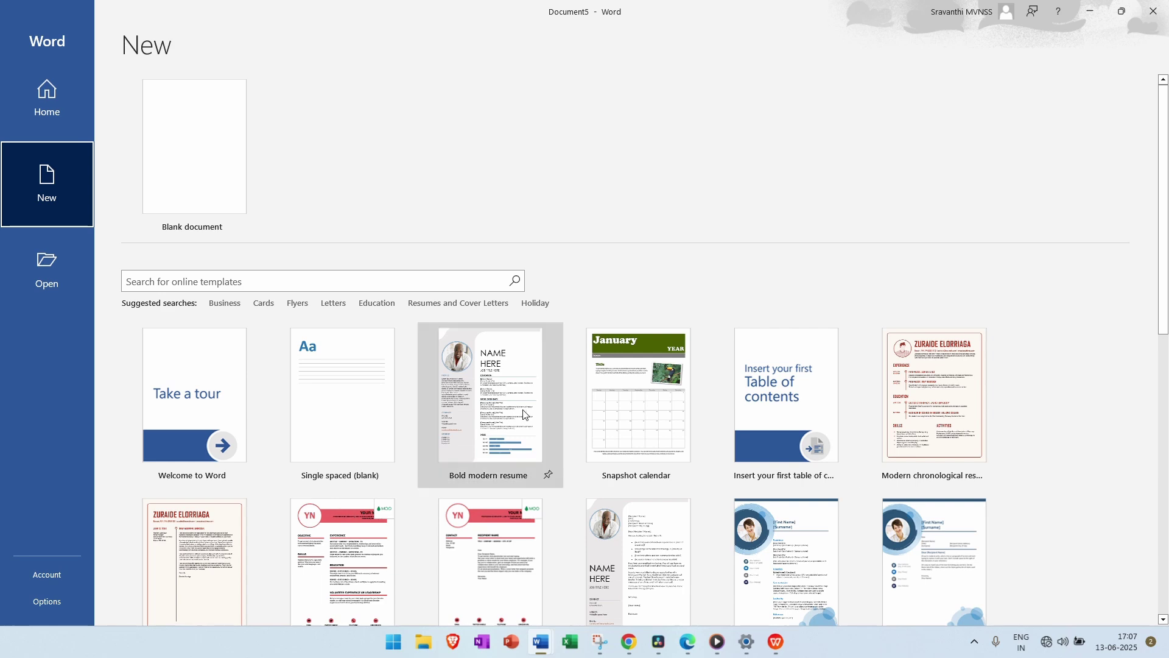
{"action": "scroll", "coordinate": [971, 409], "scroll_direction": "down", "scroll_amount": 1}
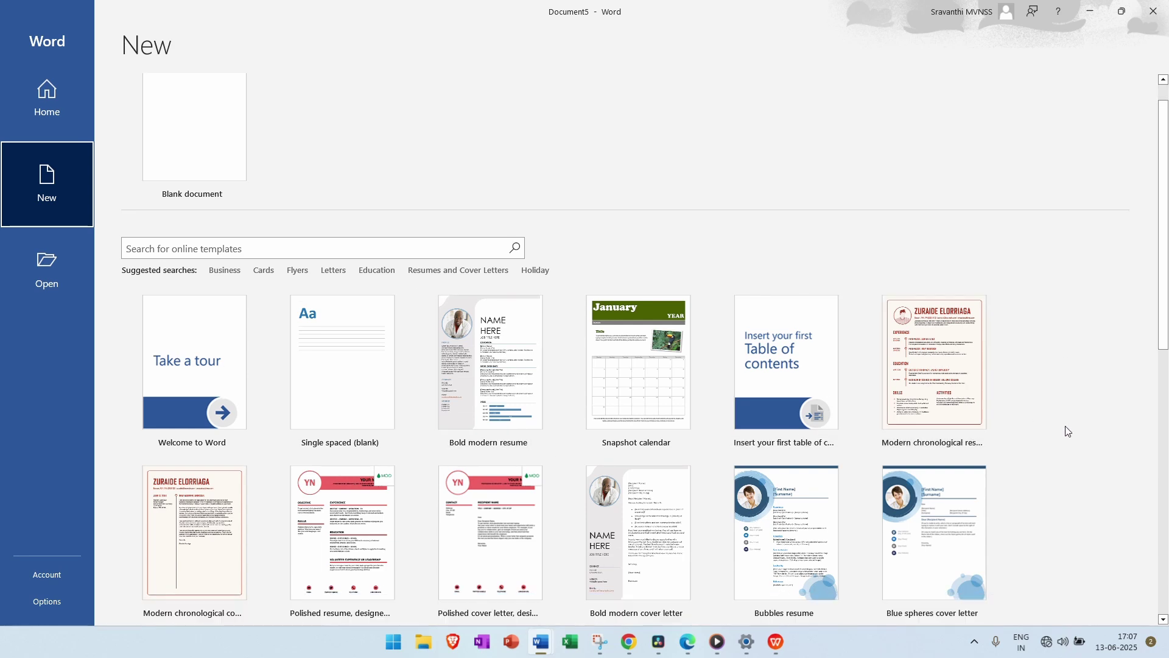
{"action": "scroll", "coordinate": [1065, 430], "scroll_direction": "down", "scroll_amount": 2}
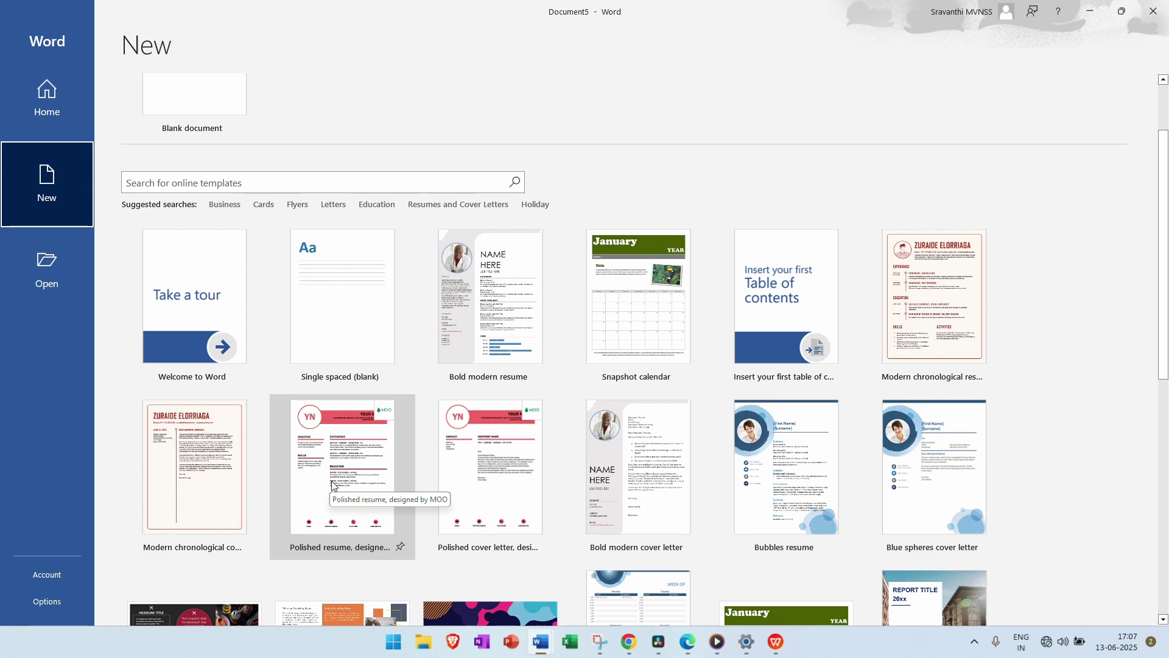
{"action": "scroll", "coordinate": [340, 484], "scroll_direction": "down", "scroll_amount": 3}
{"action": "scroll", "coordinate": [541, 495], "scroll_direction": "down", "scroll_amount": 2}
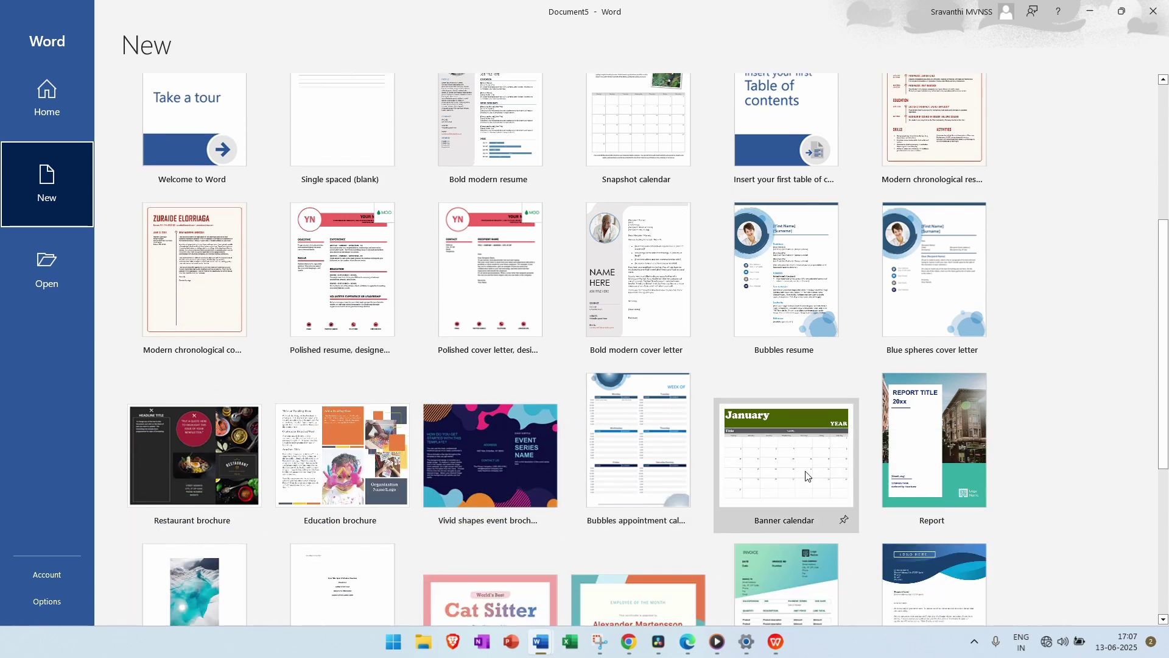
{"action": "scroll", "coordinate": [801, 472], "scroll_direction": "down", "scroll_amount": 4}
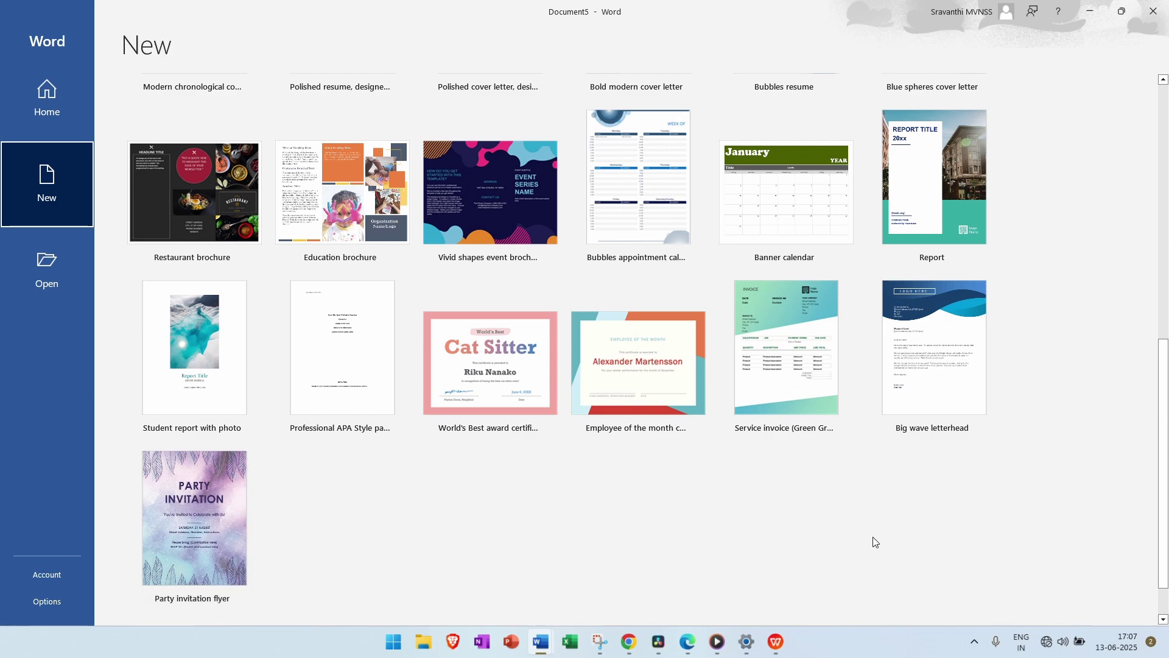
{"action": "scroll", "coordinate": [874, 539], "scroll_direction": "up", "scroll_amount": 9}
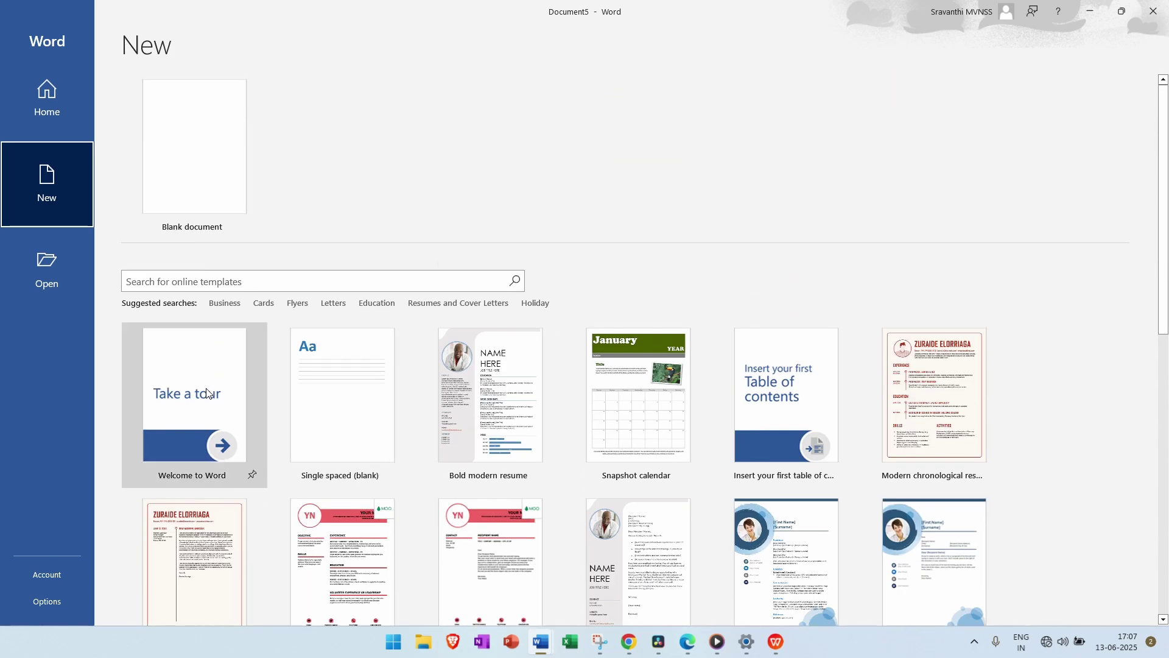
- Look through the suggested Business and Flyers template categories
{"action": "left_click", "coordinate": [222, 303]}
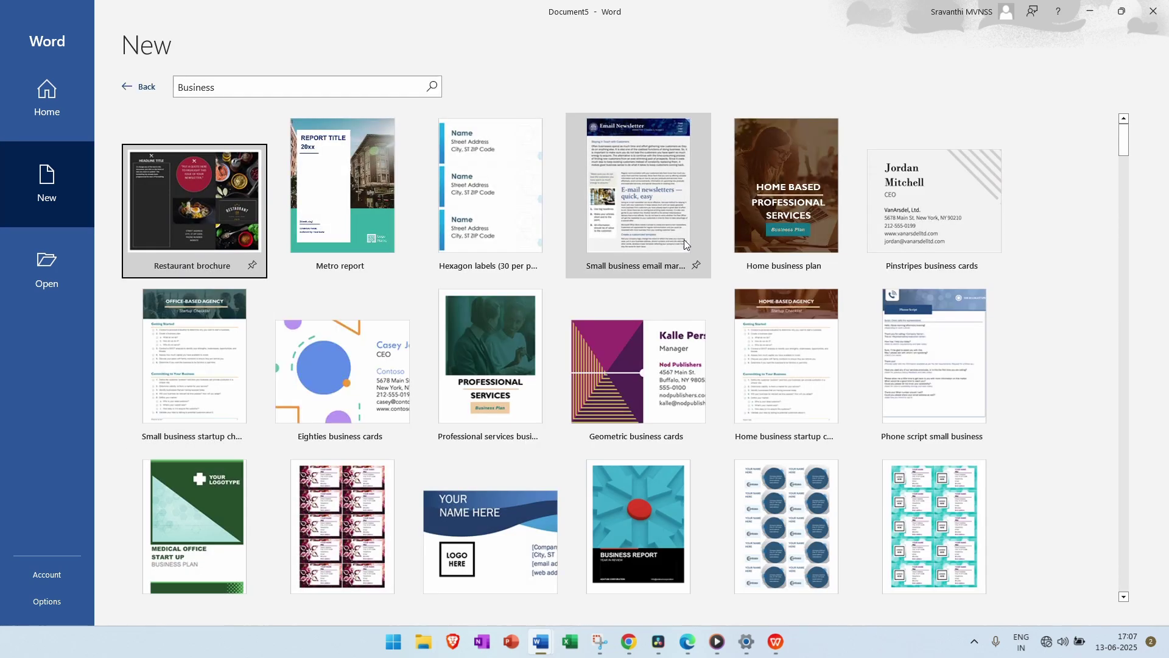
{"action": "scroll", "coordinate": [1052, 368], "scroll_direction": "down", "scroll_amount": 5}
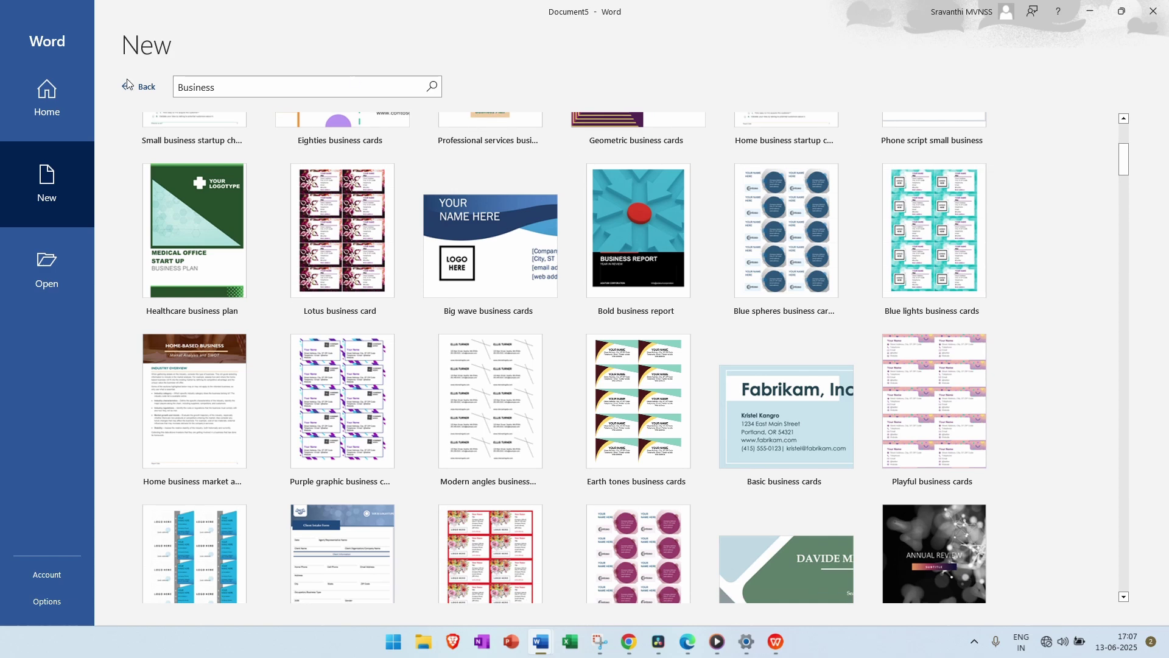
{"action": "left_click", "coordinate": [127, 87]}
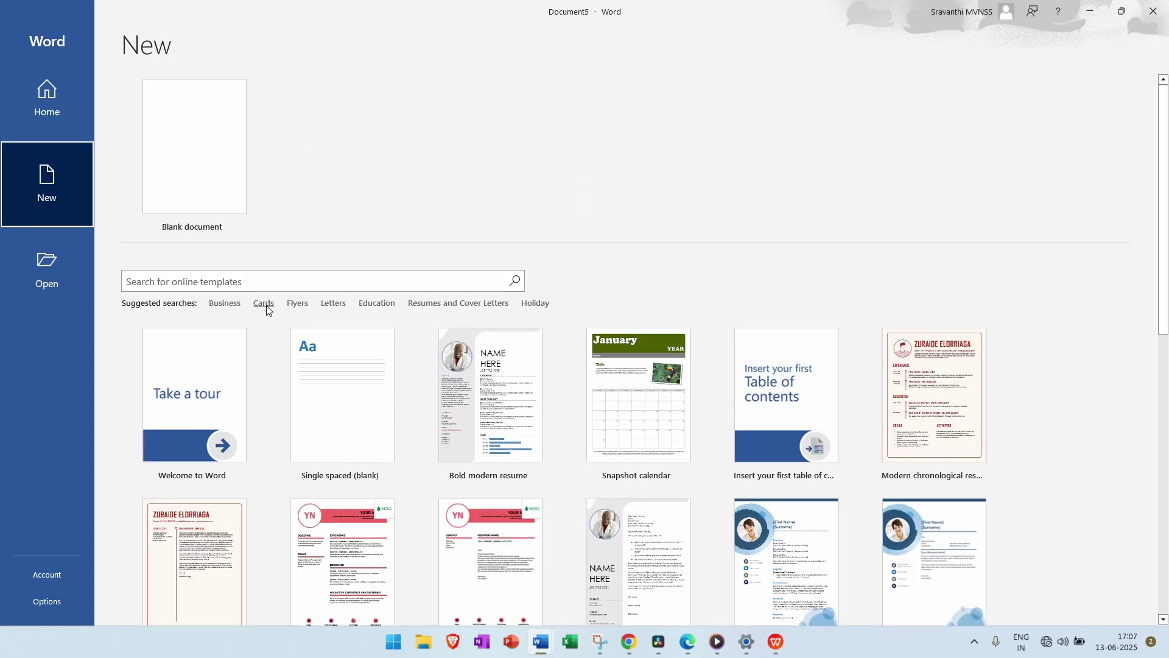
{"action": "left_click", "coordinate": [299, 304]}
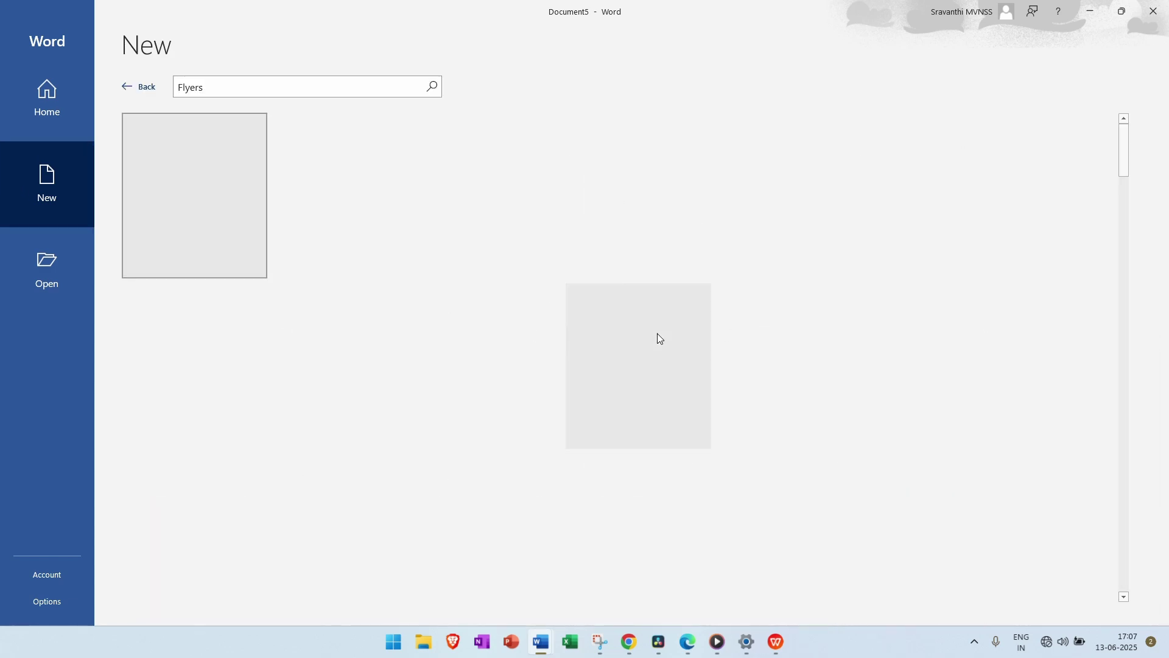
{"action": "scroll", "coordinate": [743, 364], "scroll_direction": "down", "scroll_amount": 3}
{"action": "scroll", "coordinate": [732, 367], "scroll_direction": "up", "scroll_amount": 3}
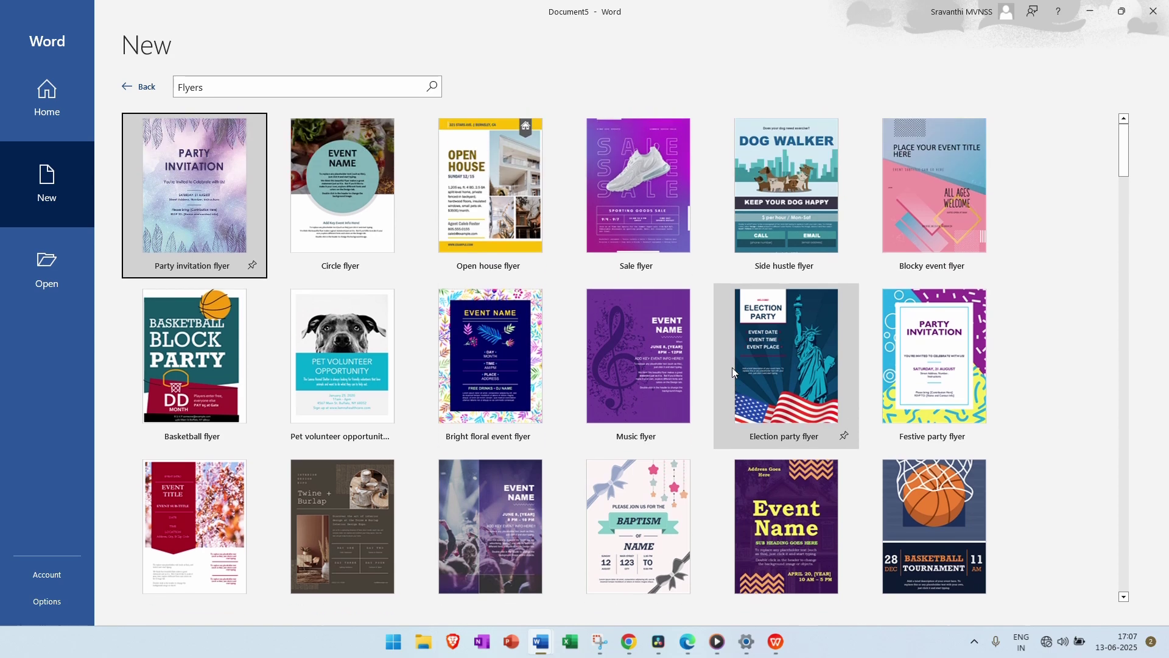
- Leave the Flyers templates and create a new blank document
{"action": "left_click", "coordinate": [125, 90]}
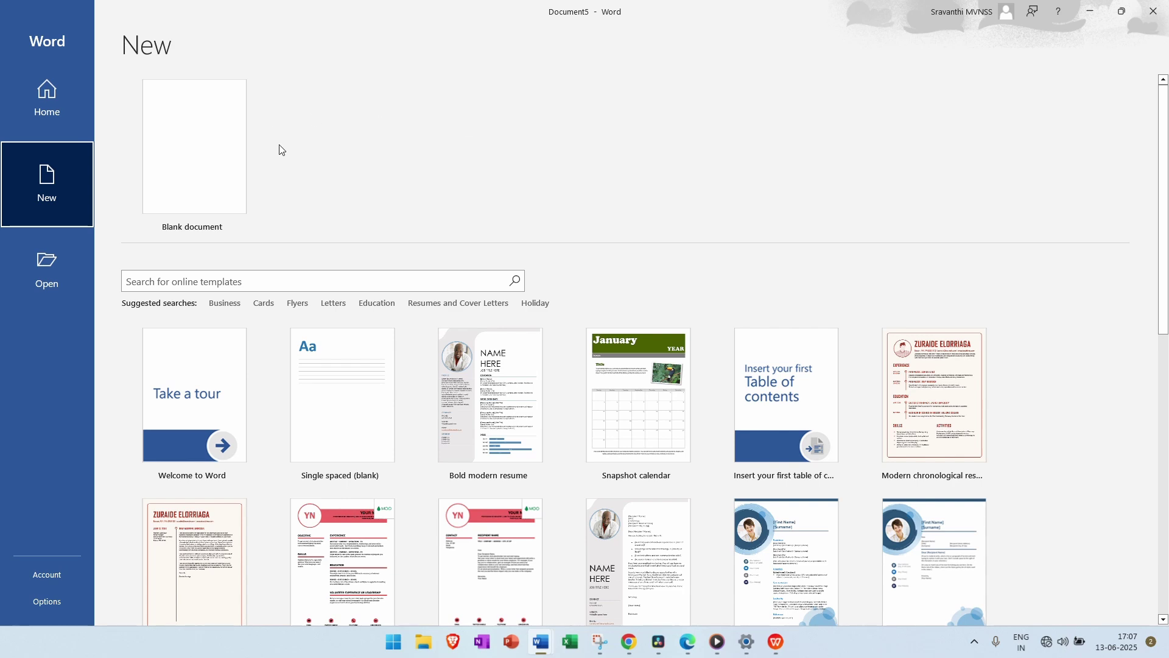
{"action": "left_click", "coordinate": [204, 165]}
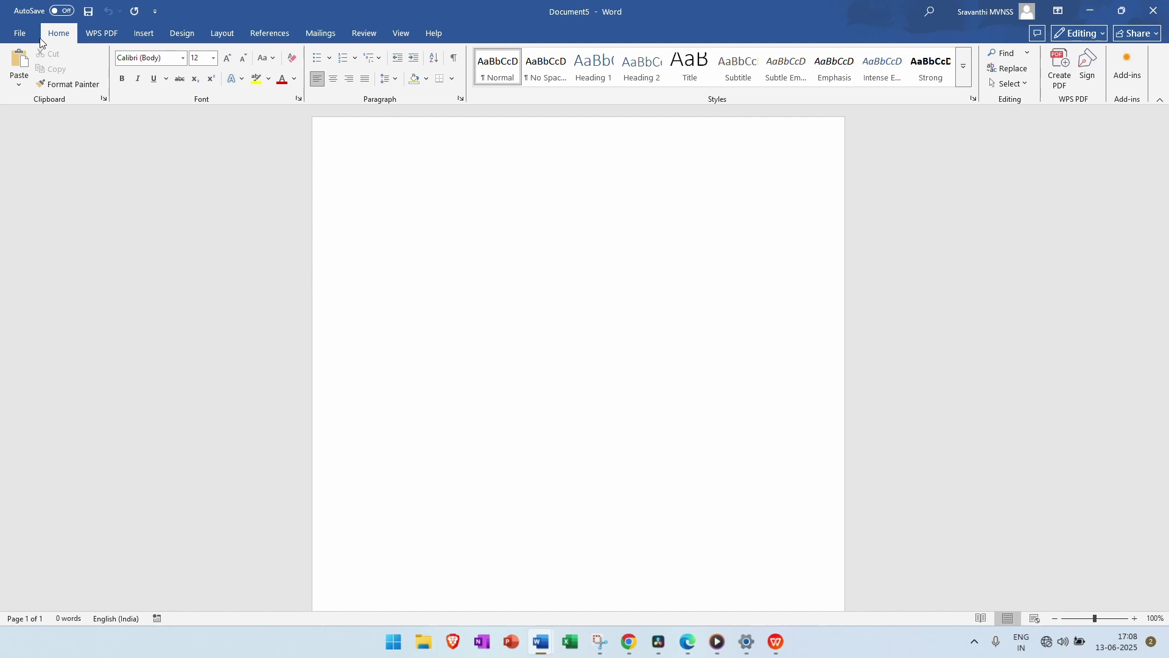
- Examine the Insert and Design command sets, and return to the Home commands to view the font formatting options
{"action": "left_click", "coordinate": [162, 34]}
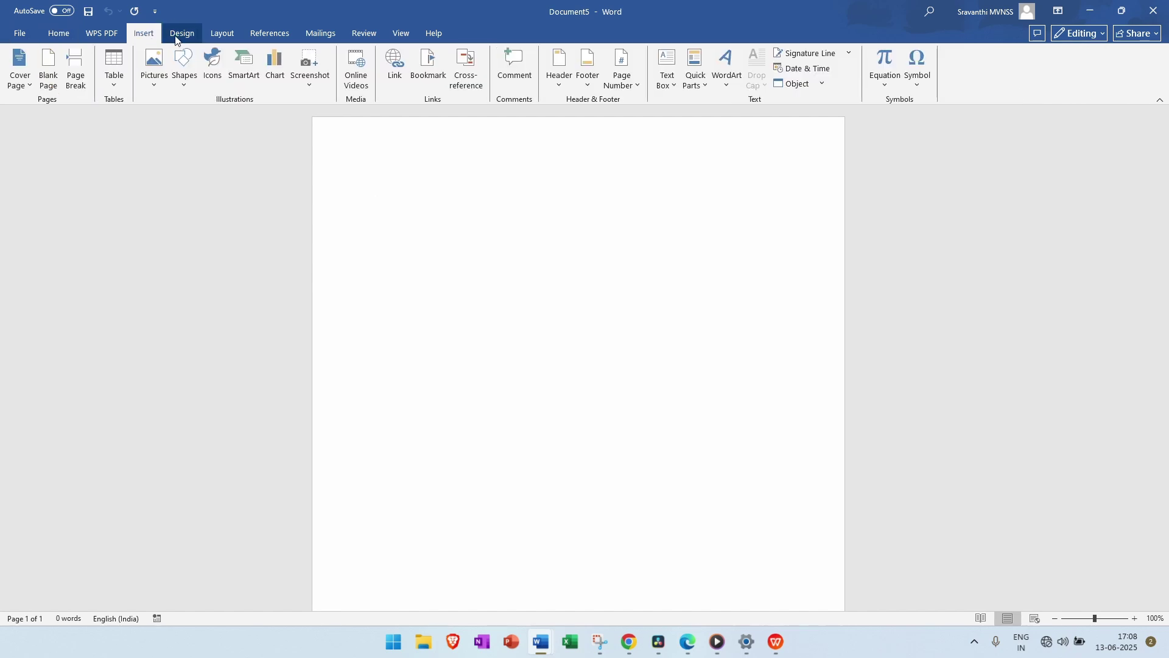
{"action": "left_click", "coordinate": [181, 35]}
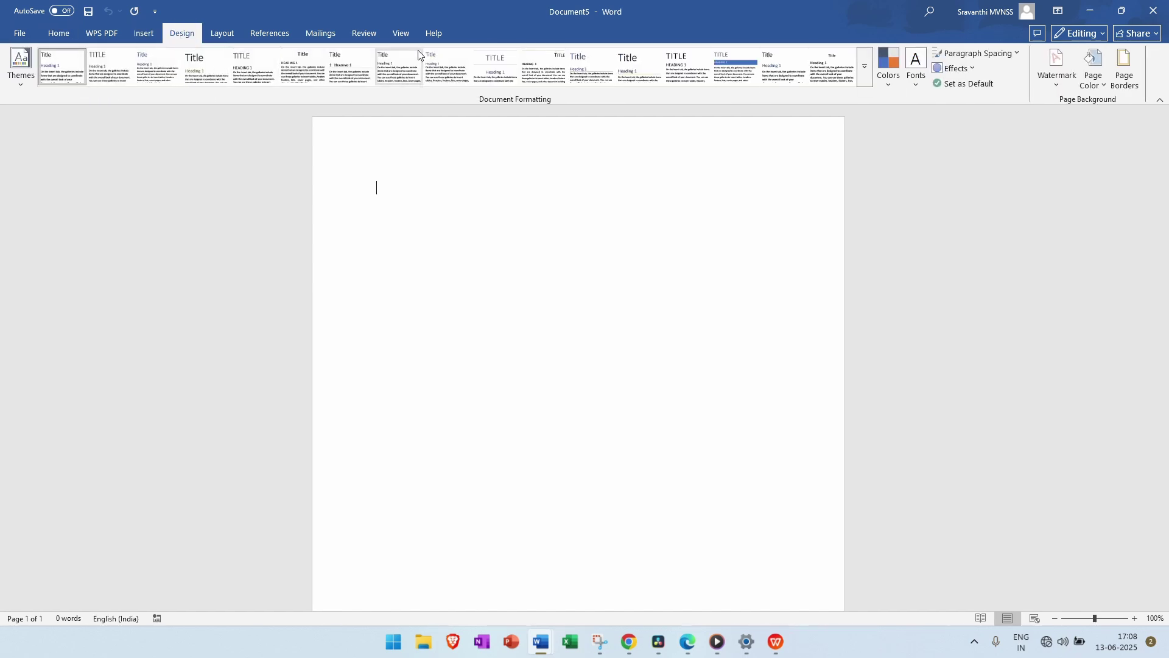
{"action": "left_click", "coordinate": [56, 34]}
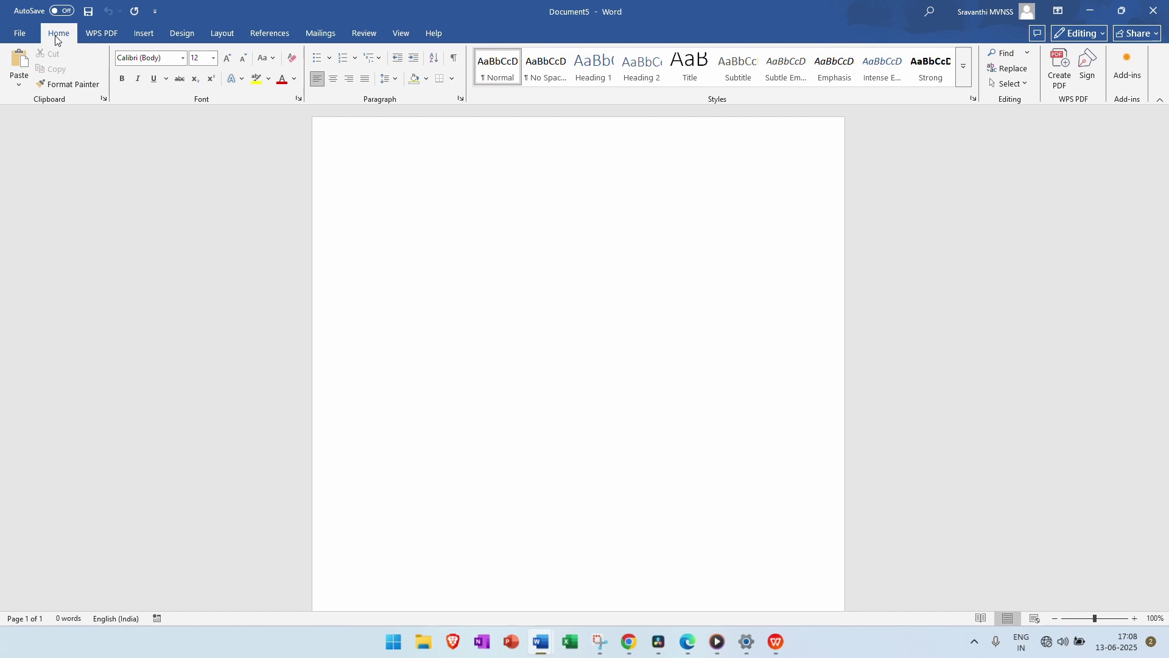
{"action": "left_click", "coordinate": [137, 79]}
{"action": "key", "text": "ctrl+i"}
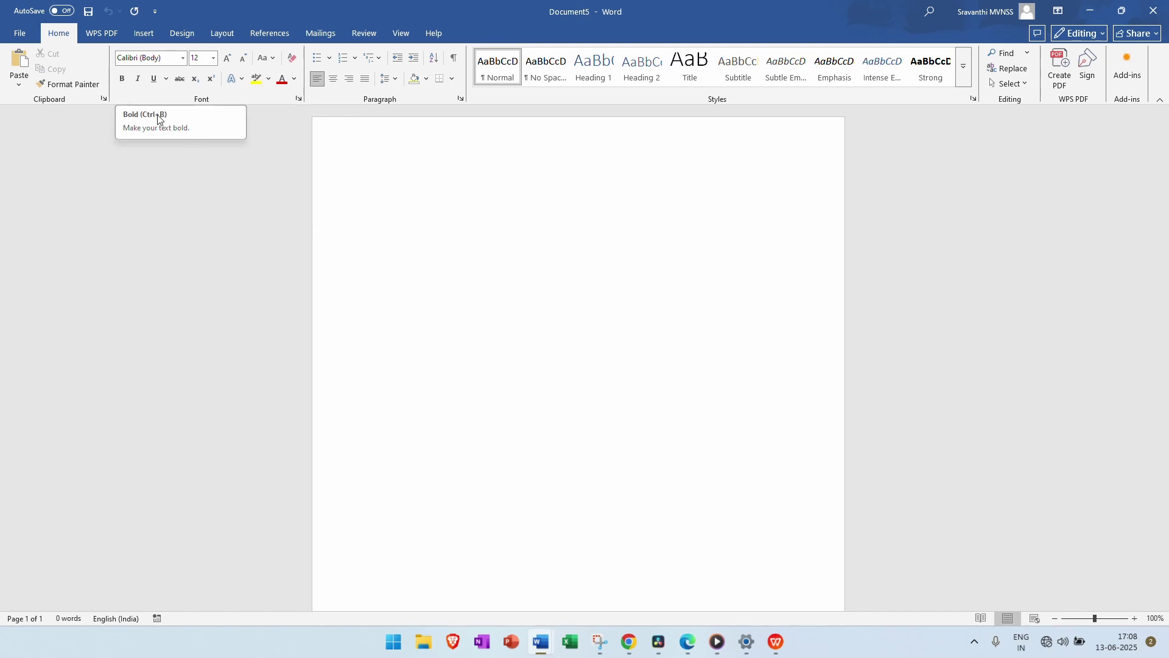
- Add the Read Aloud command to the Quick Access Toolbar
{"action": "left_click", "coordinate": [156, 11]}
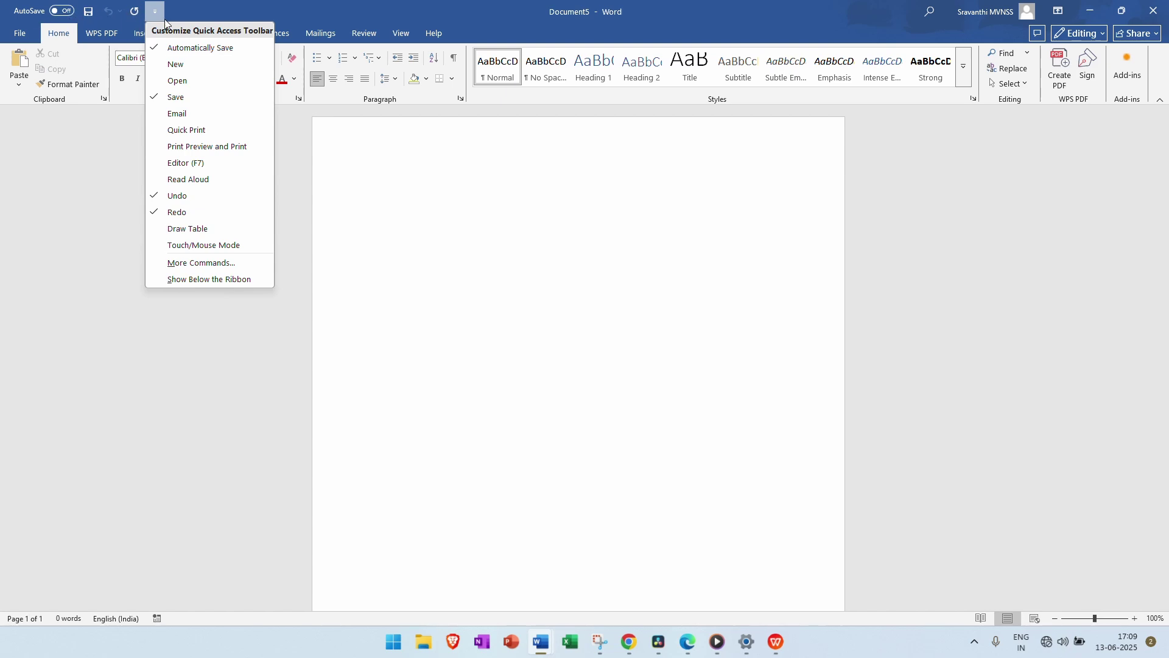
{"action": "left_click", "coordinate": [162, 179]}
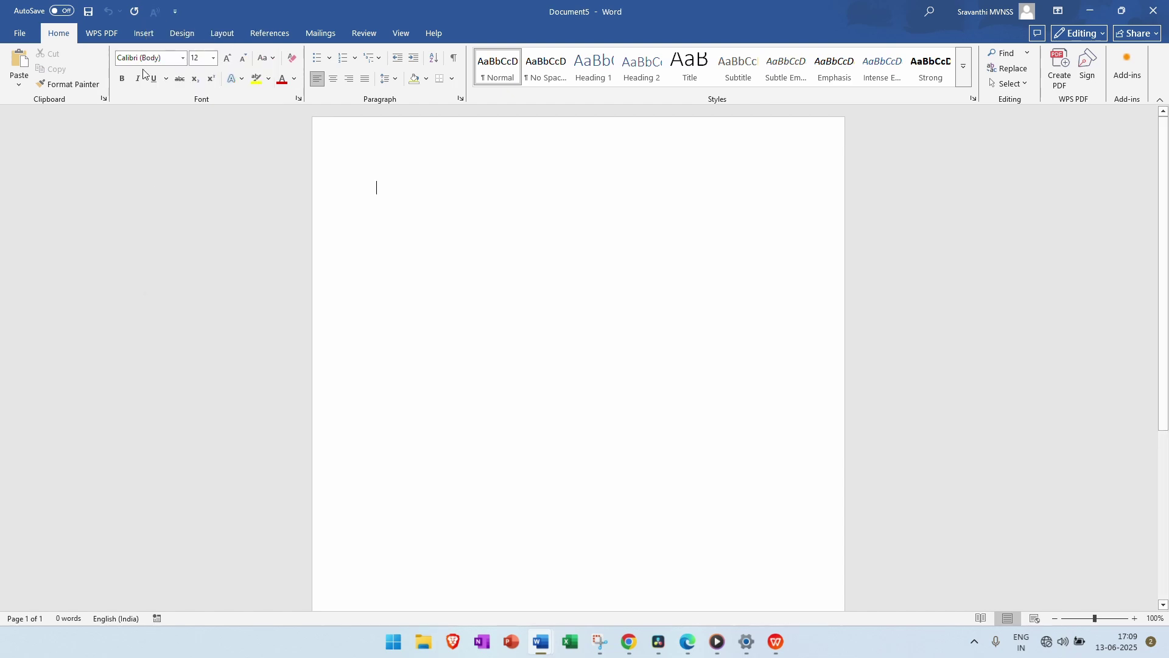
- Add the Text Highlight Color command to the Quick Access Toolbar for all documents and open its colour choices
{"action": "left_click", "coordinate": [175, 11]}
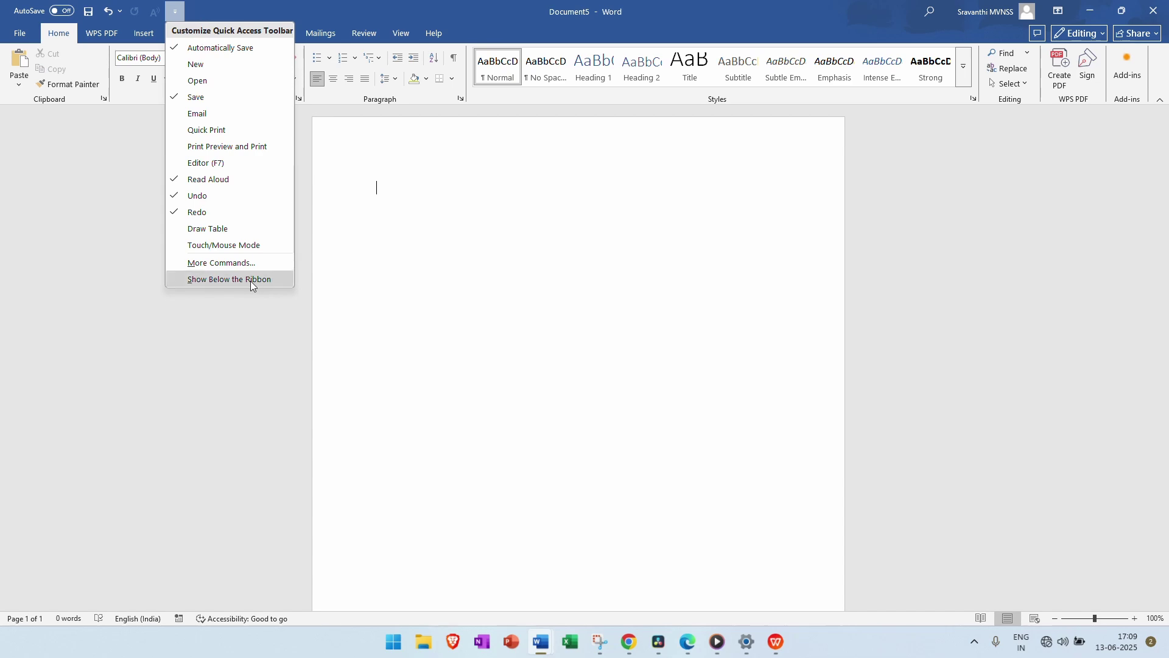
{"action": "left_click", "coordinate": [244, 263]}
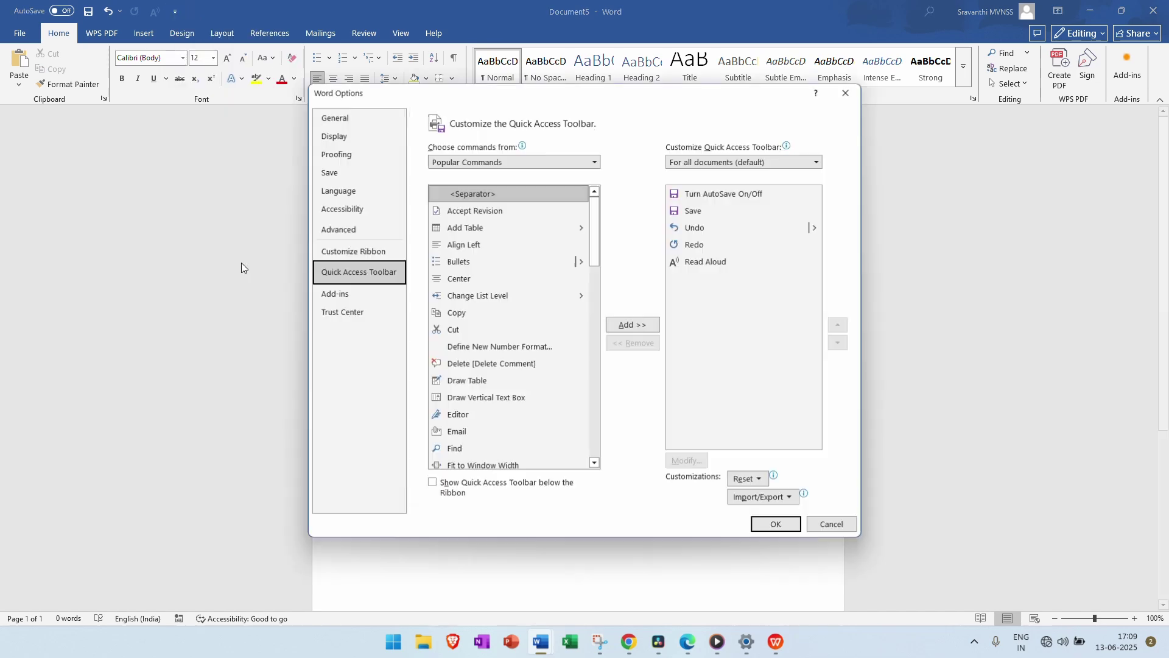
{"action": "scroll", "coordinate": [509, 308], "scroll_direction": "down", "scroll_amount": 6}
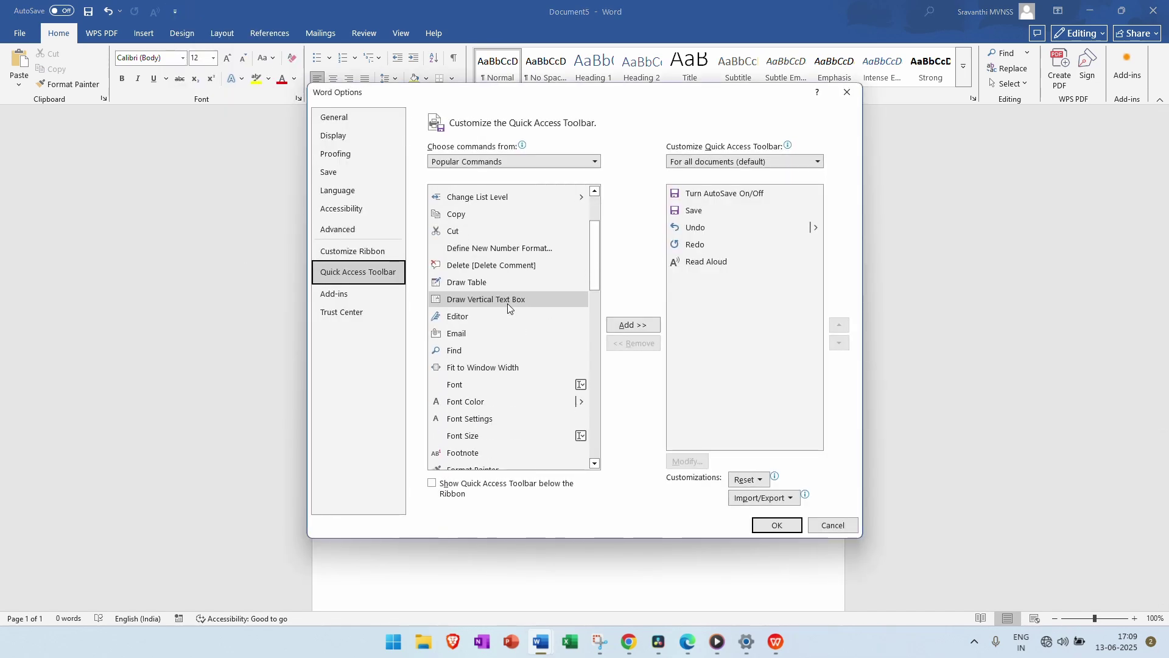
{"action": "scroll", "coordinate": [509, 308], "scroll_direction": "down", "scroll_amount": 3}
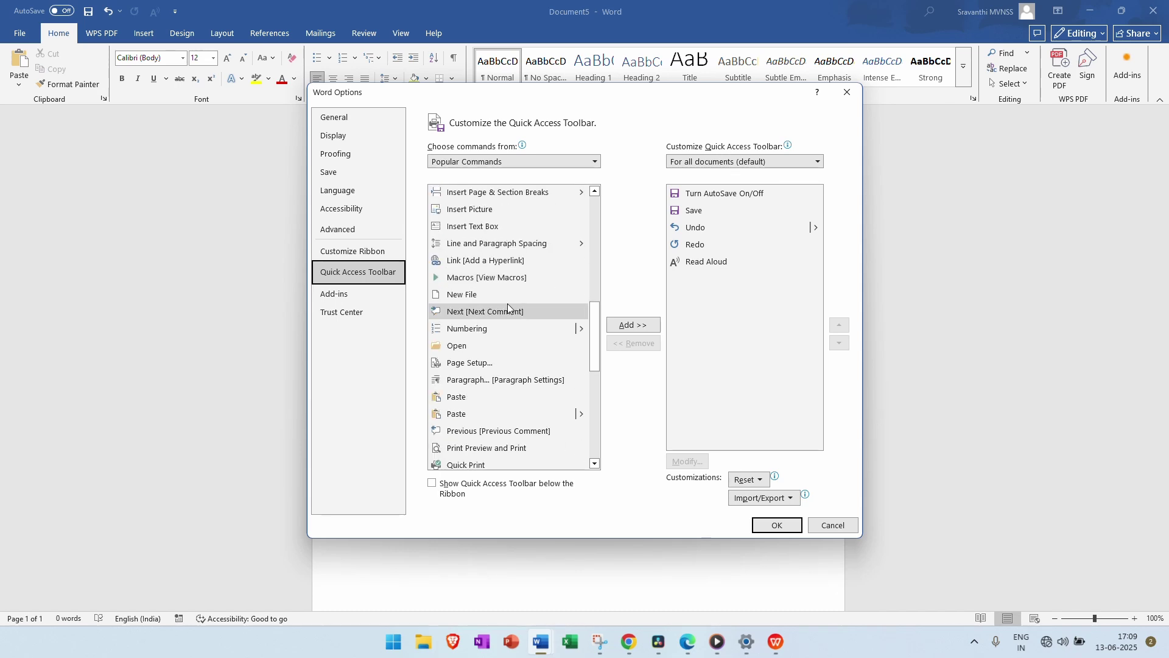
{"action": "scroll", "coordinate": [509, 308], "scroll_direction": "down", "scroll_amount": 2}
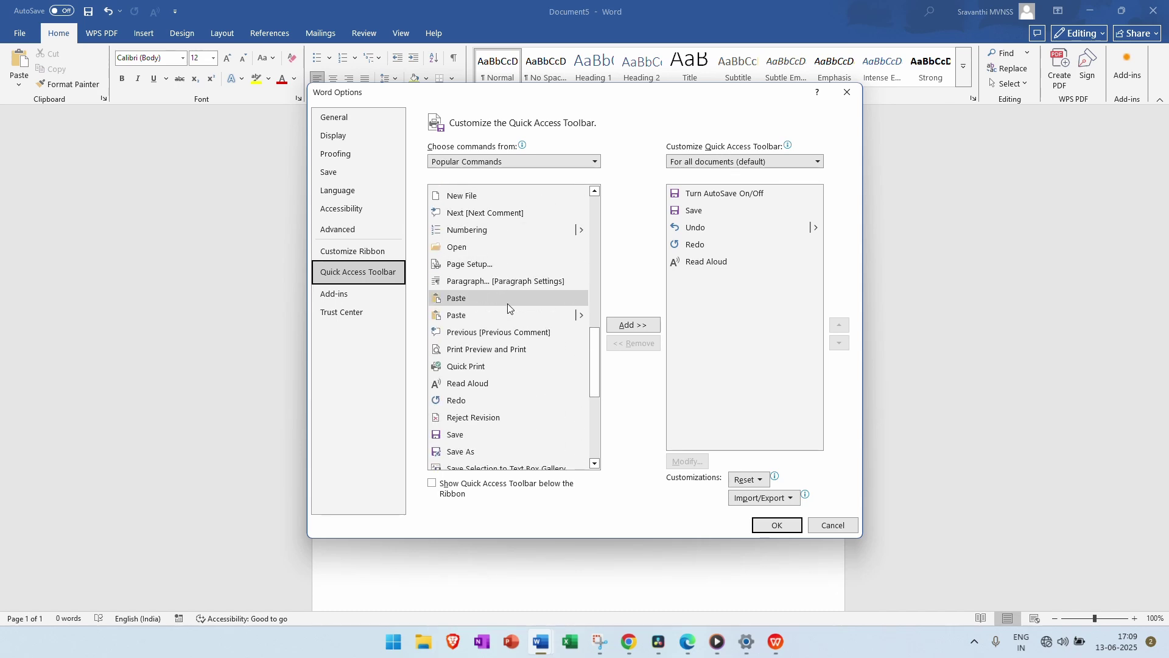
{"action": "scroll", "coordinate": [506, 304], "scroll_direction": "down", "scroll_amount": 3}
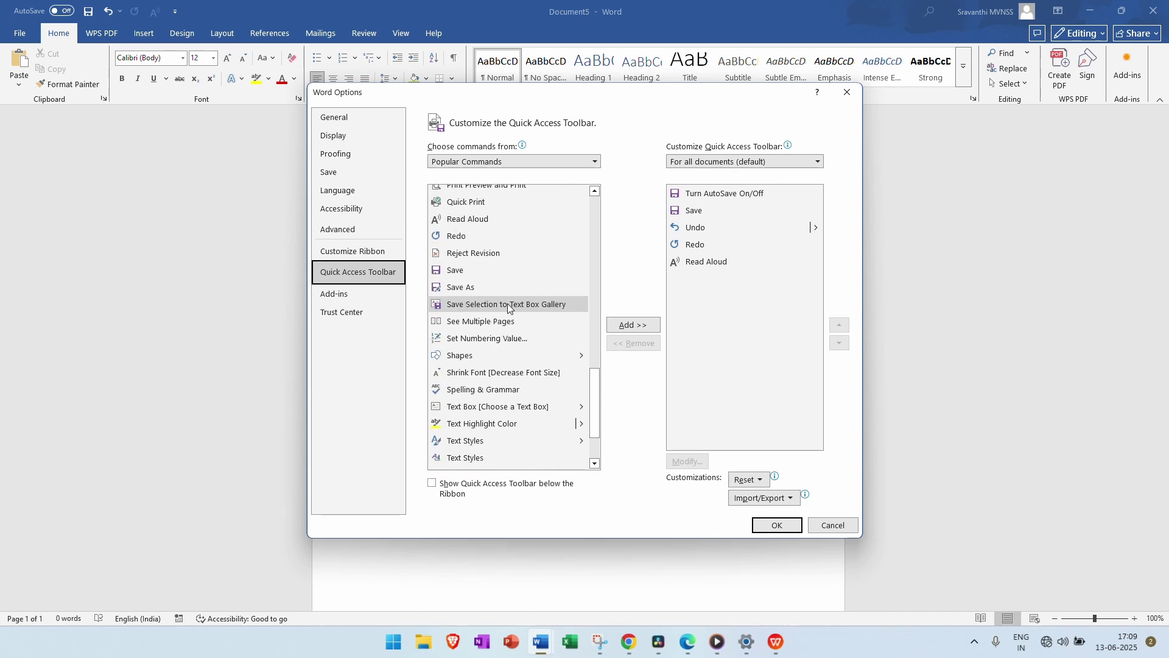
{"action": "scroll", "coordinate": [507, 303], "scroll_direction": "down", "scroll_amount": 2}
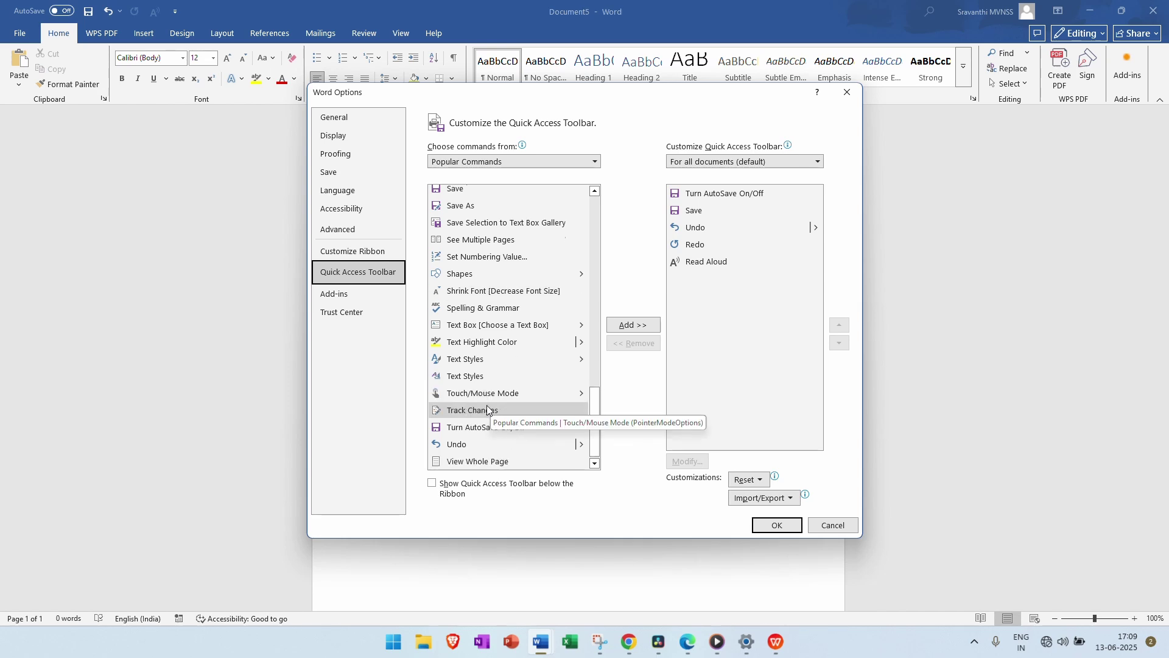
{"action": "scroll", "coordinate": [479, 414], "scroll_direction": "down", "scroll_amount": 1}
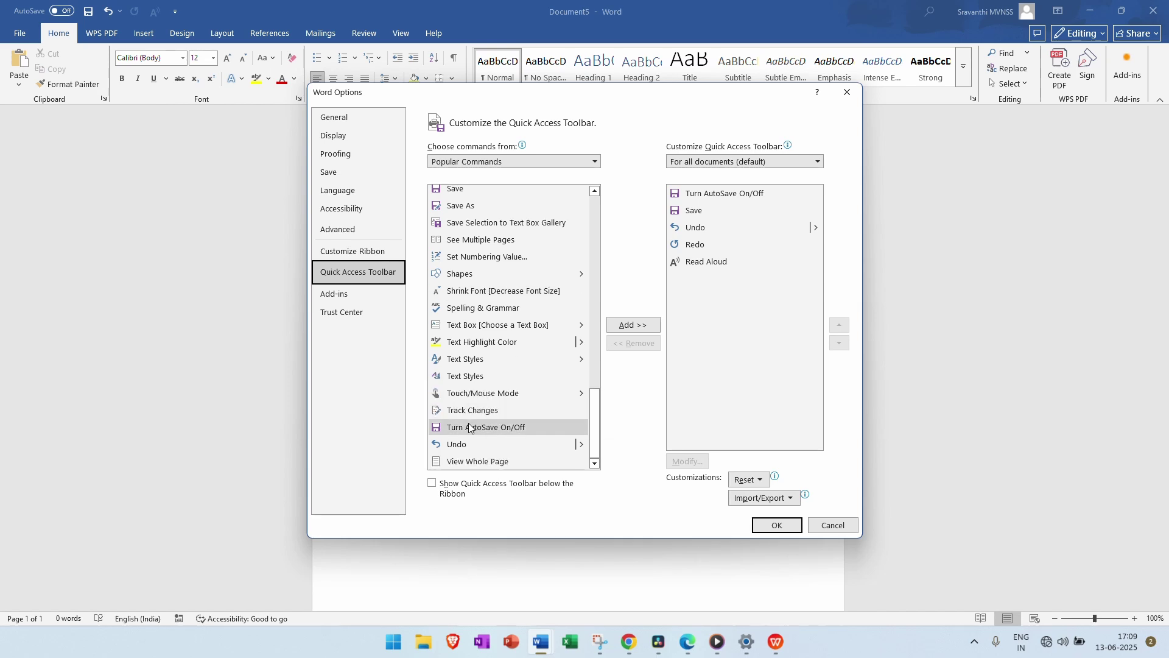
{"action": "left_click", "coordinate": [489, 347]}
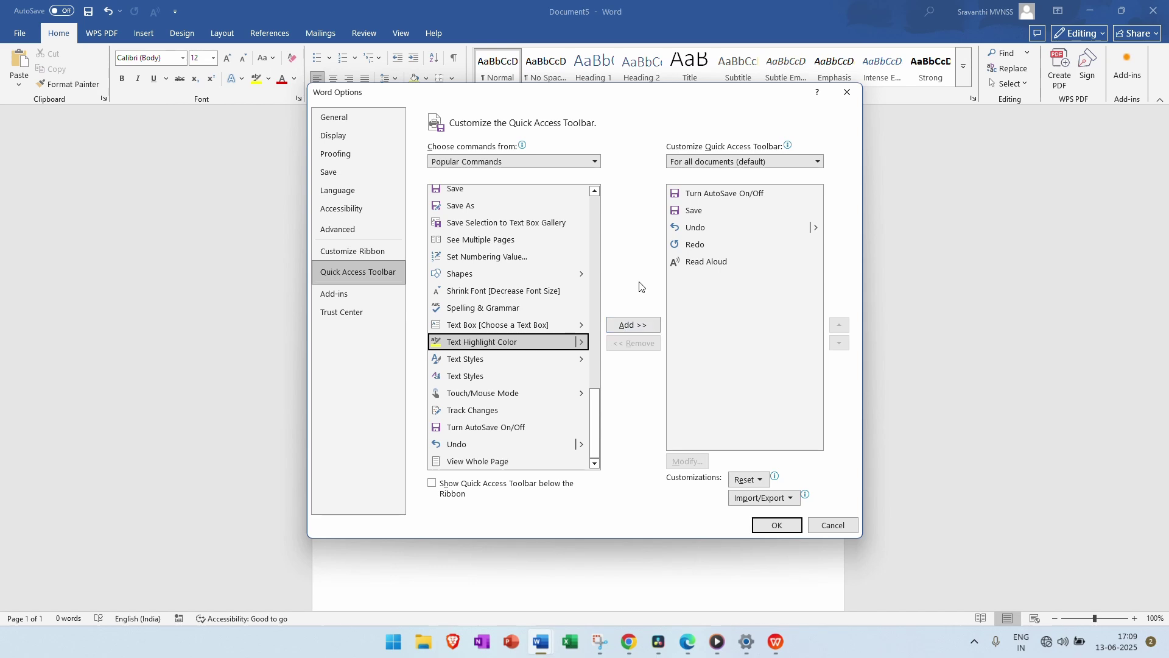
{"action": "left_click", "coordinate": [646, 324]}
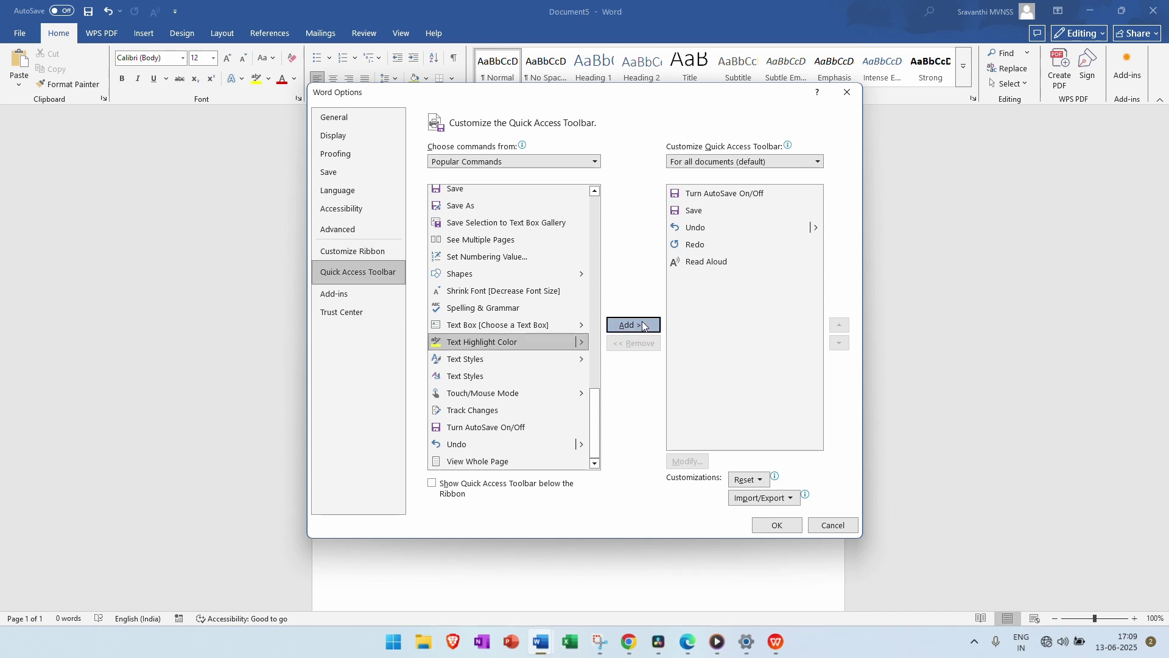
{"action": "left_click", "coordinate": [789, 527]}
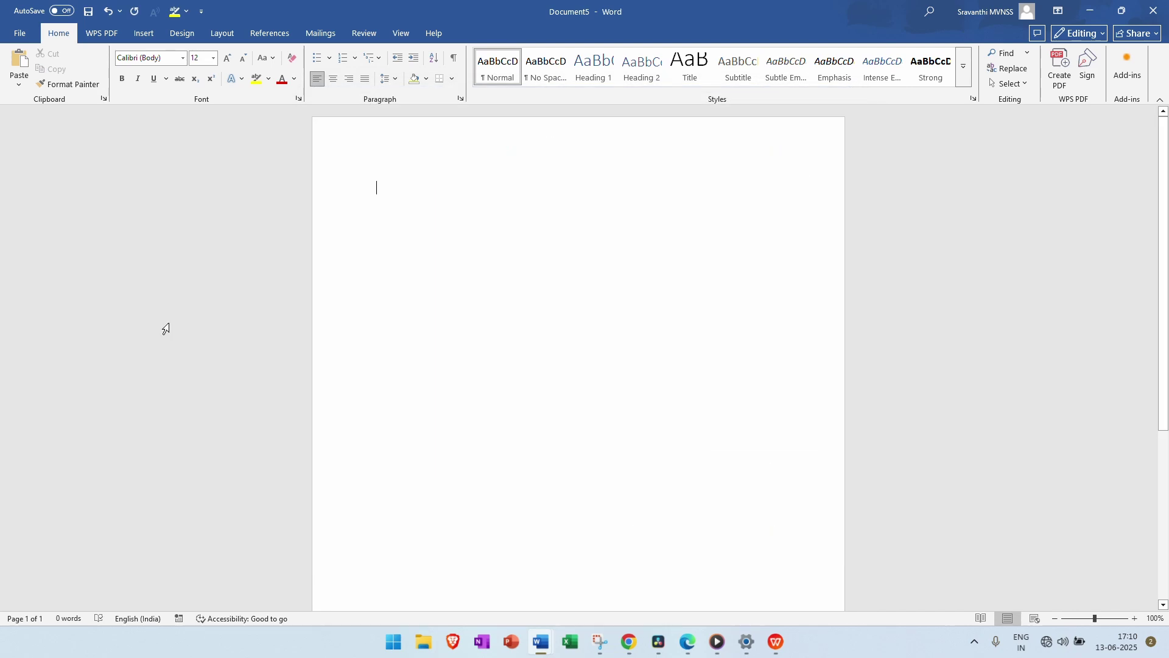
{"action": "left_click", "coordinate": [174, 16]}
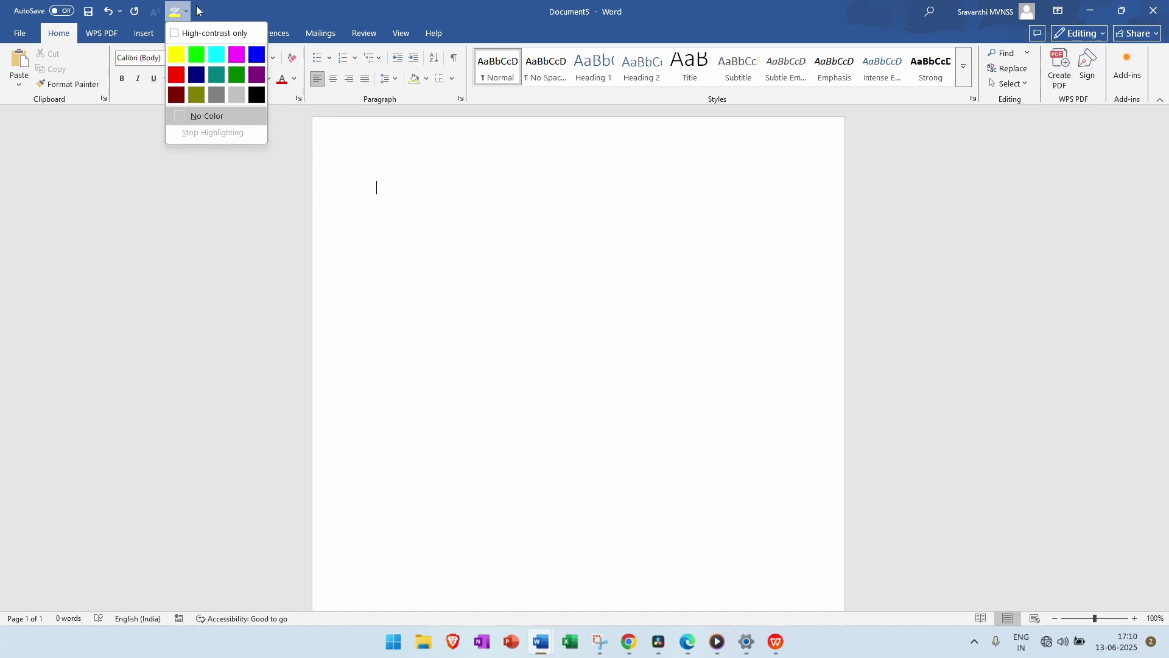
- Remove the Read Aloud and Text Highlight Color commands from the Quick Access Toolbar
{"action": "left_click", "coordinate": [199, 12]}
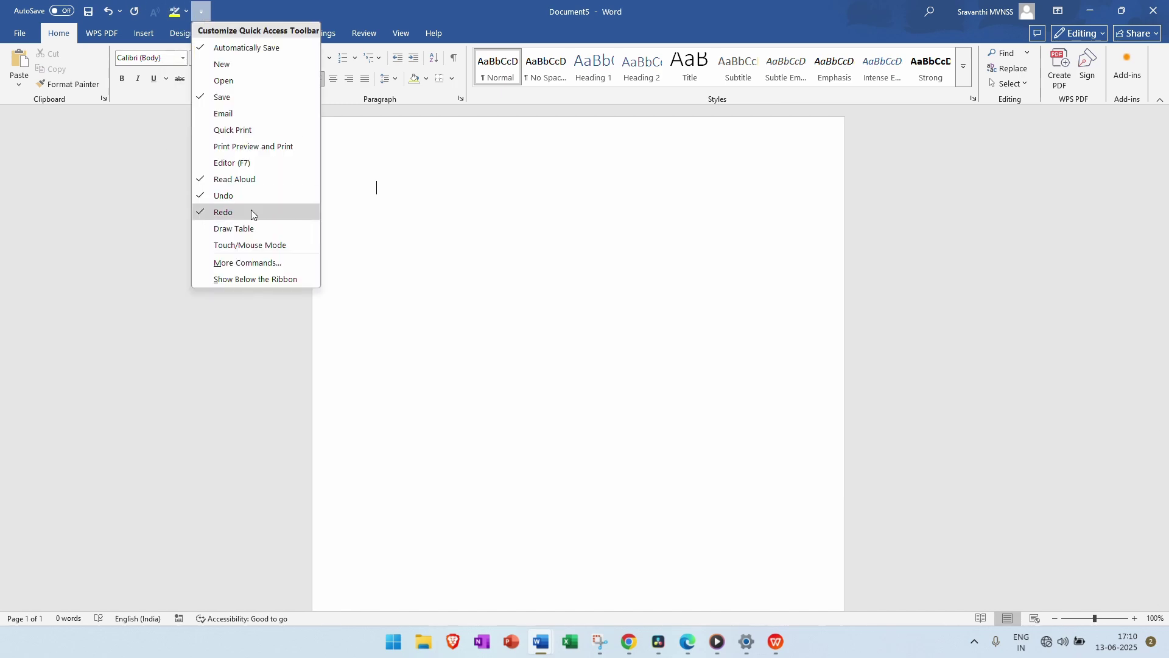
{"action": "left_click", "coordinate": [227, 182]}
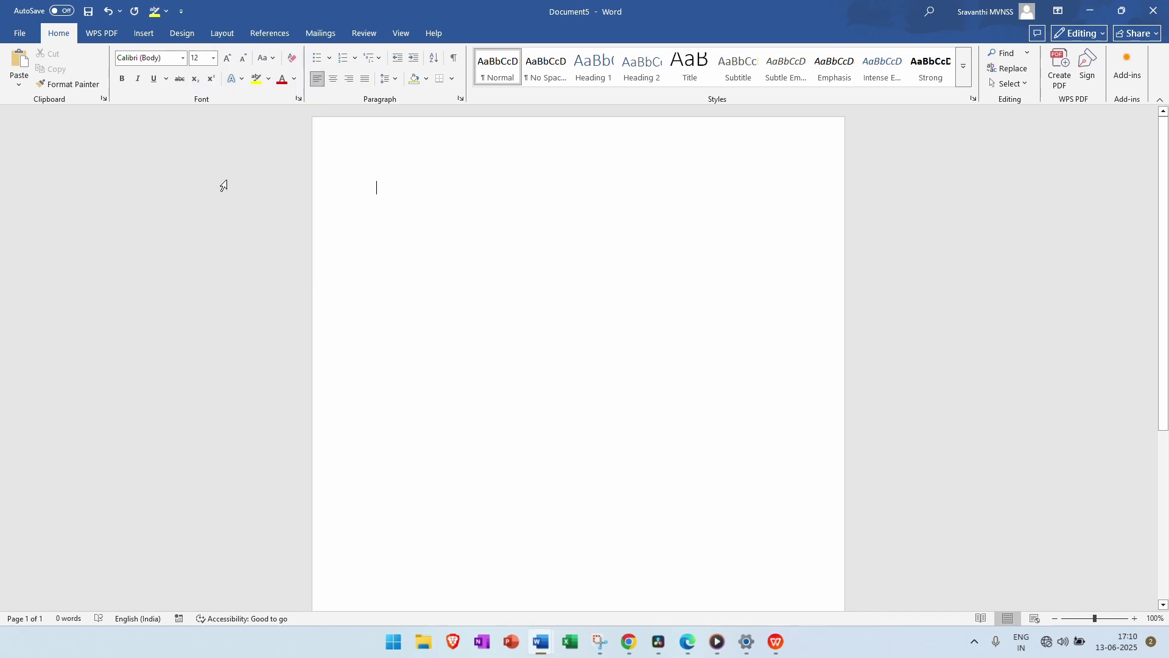
{"action": "left_click", "coordinate": [181, 14]}
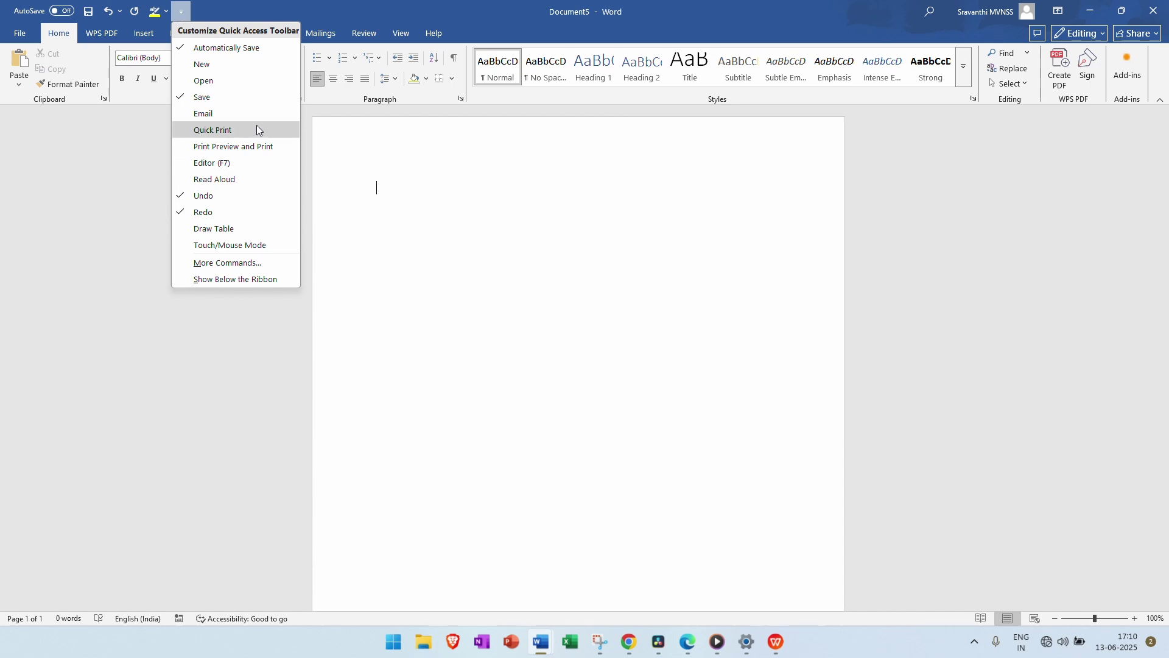
{"action": "left_click", "coordinate": [233, 265]}
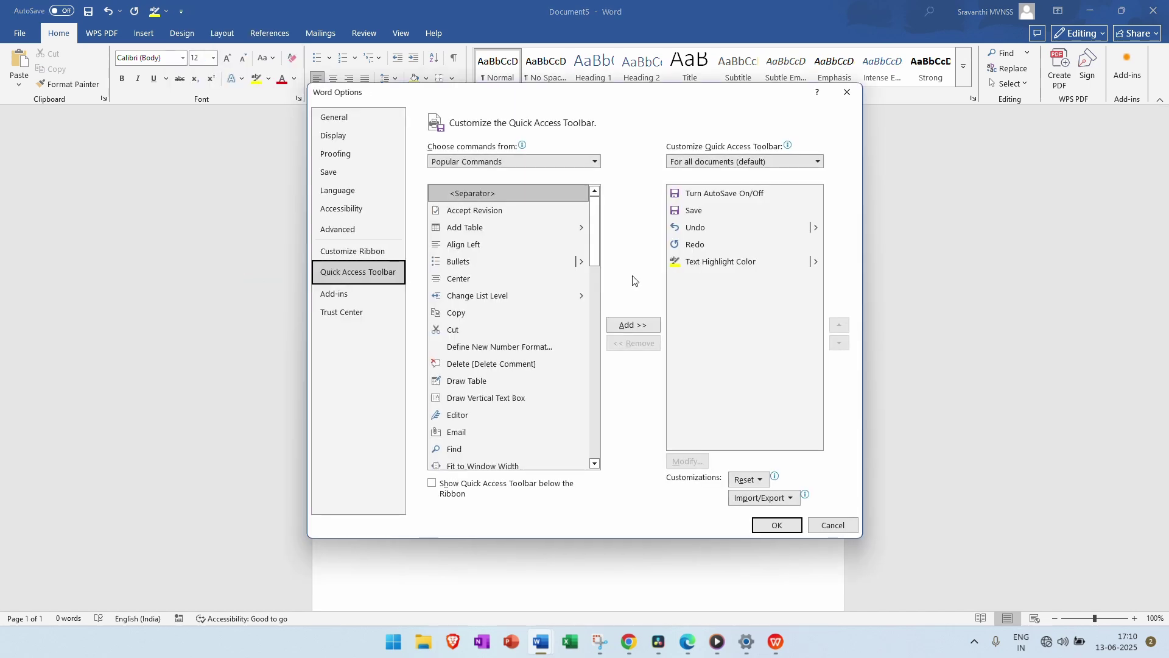
{"action": "left_click", "coordinate": [709, 261]}
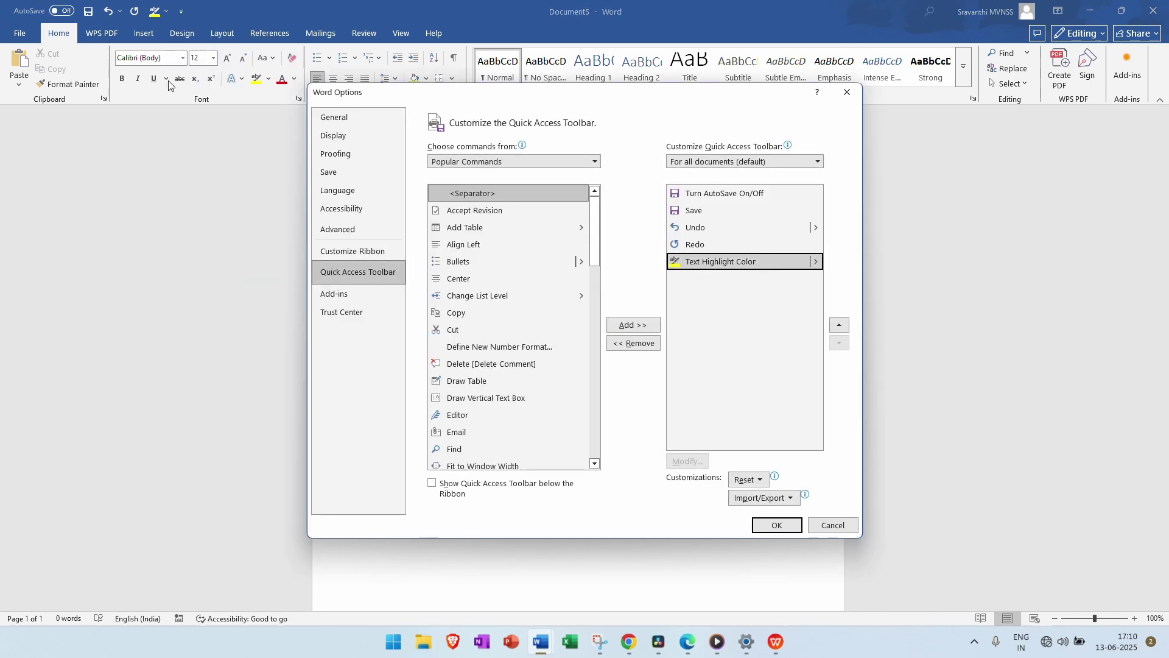
{"action": "left_click", "coordinate": [636, 343]}
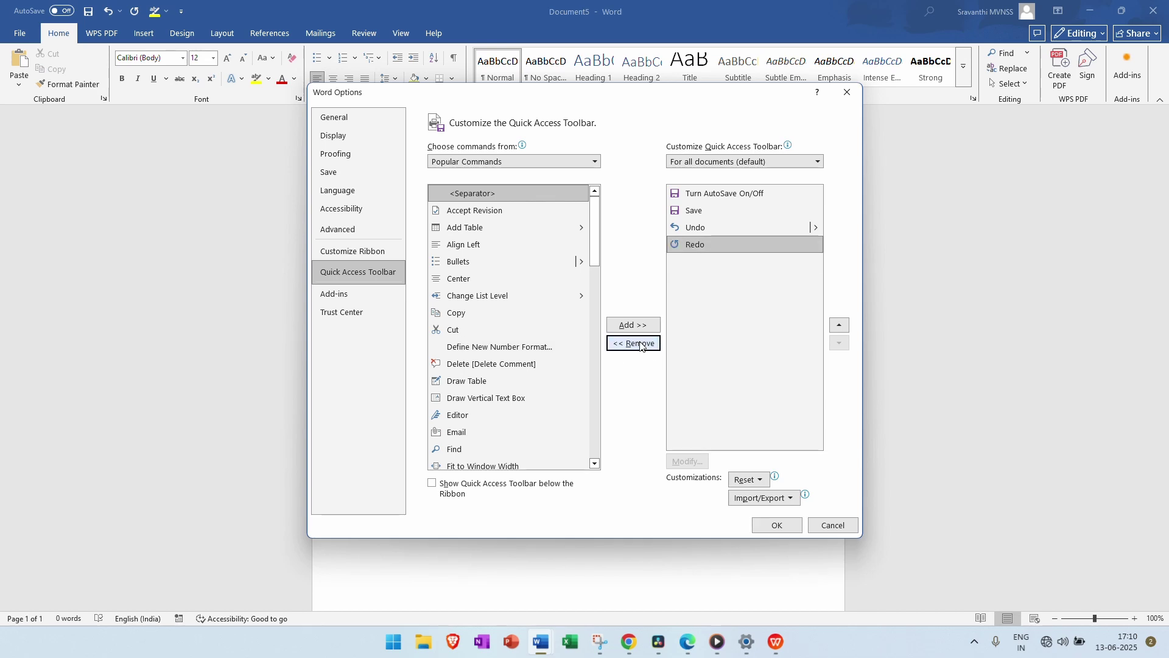
{"action": "left_click", "coordinate": [777, 525]}
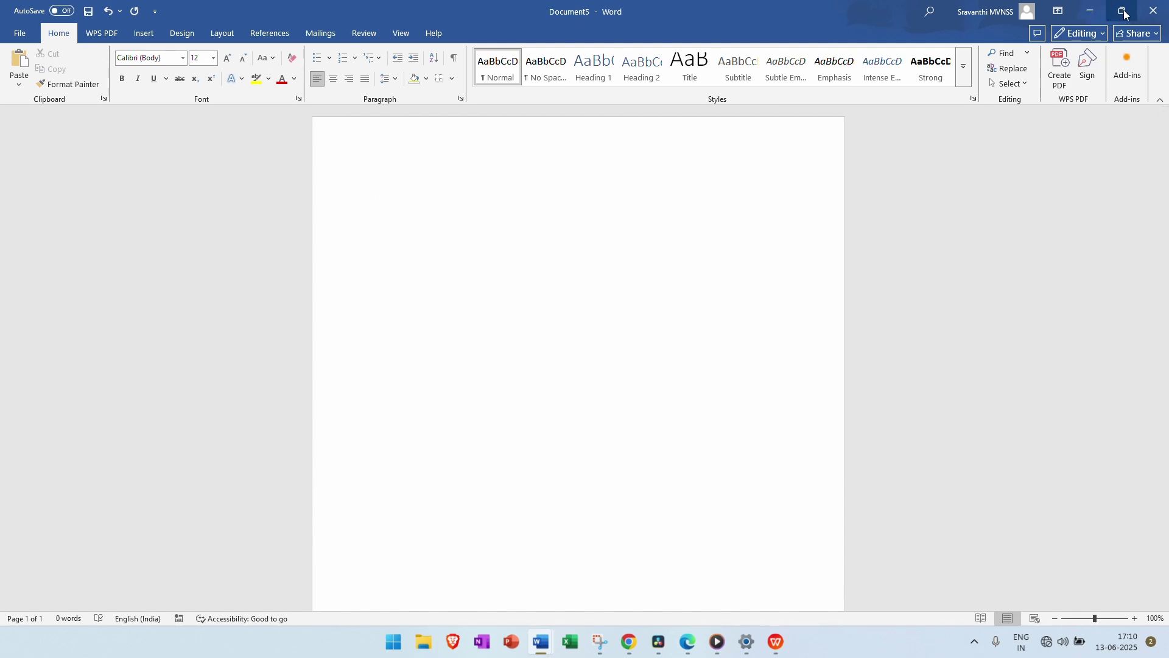
- Minimize and reopen the blank document's window, and try switching it between reduced and maximized size
{"action": "left_click", "coordinate": [1091, 11]}
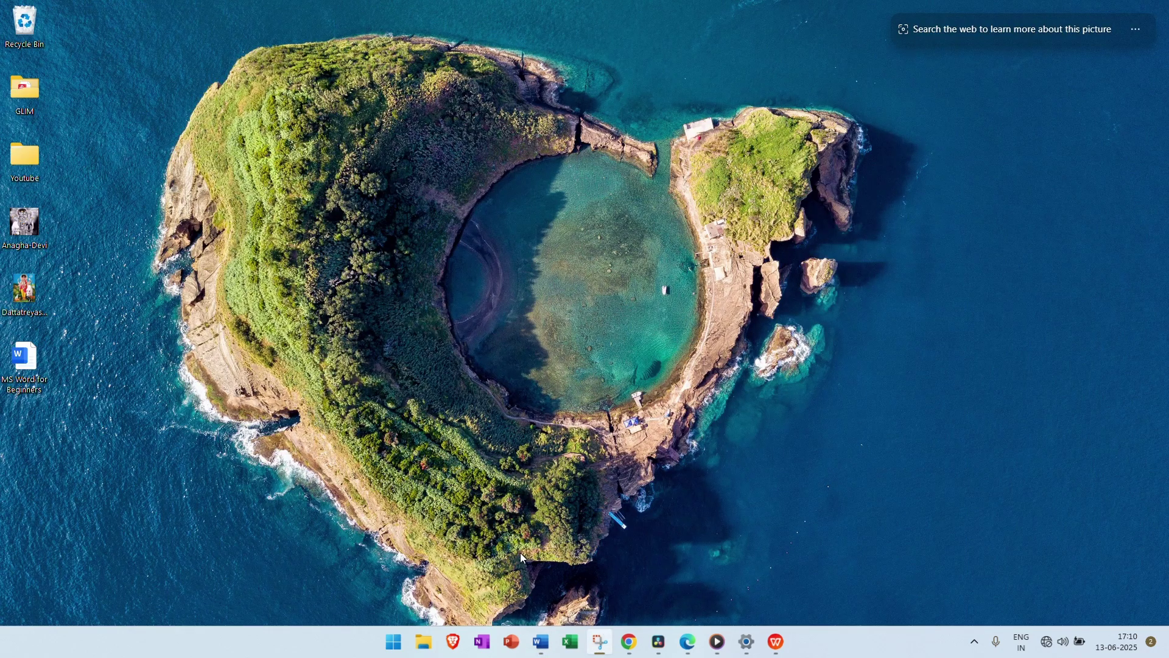
{"action": "mouse_move", "coordinate": [541, 641]}
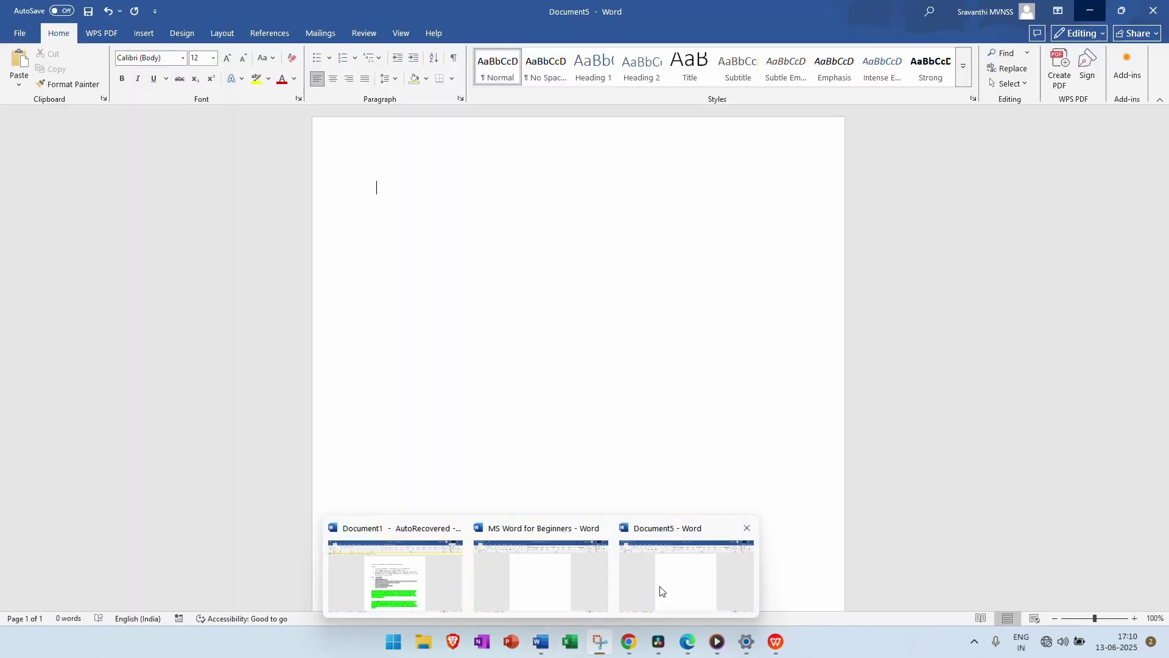
{"action": "left_click", "coordinate": [661, 590]}
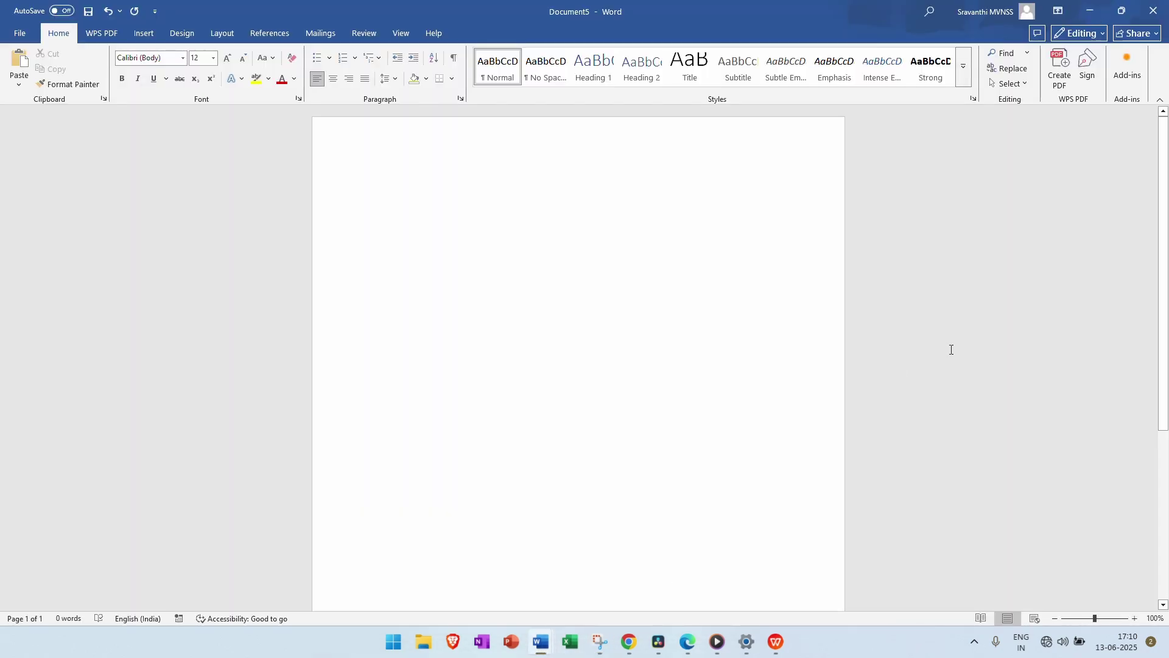
{"action": "left_click", "coordinate": [1123, 10]}
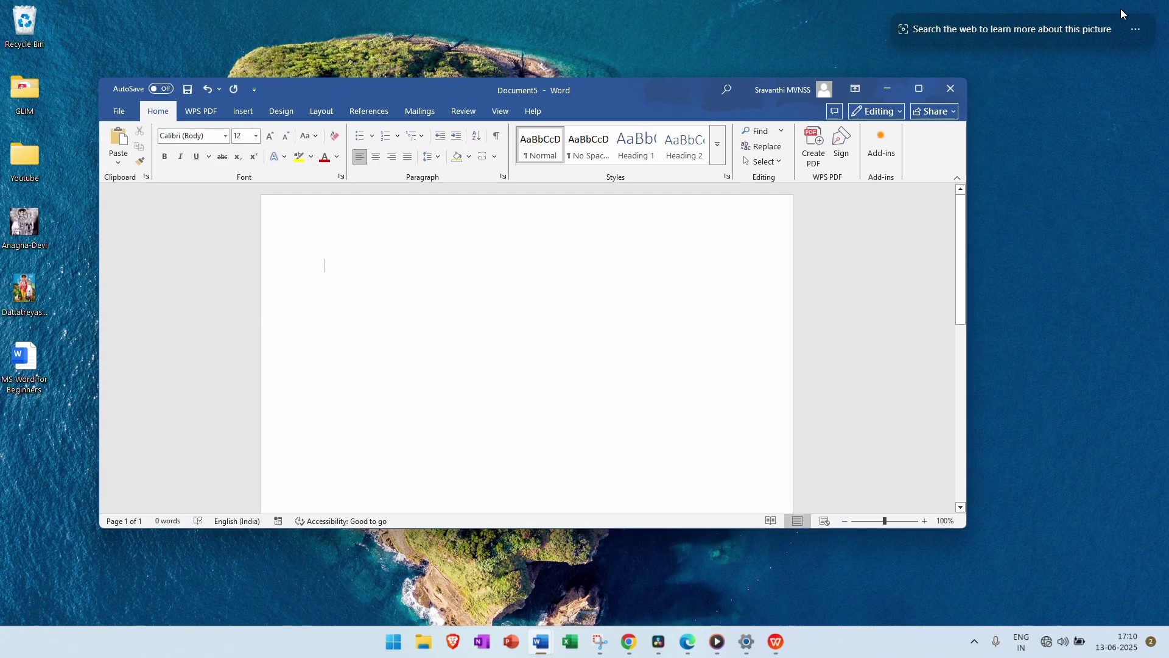
{"action": "left_click", "coordinate": [920, 89]}
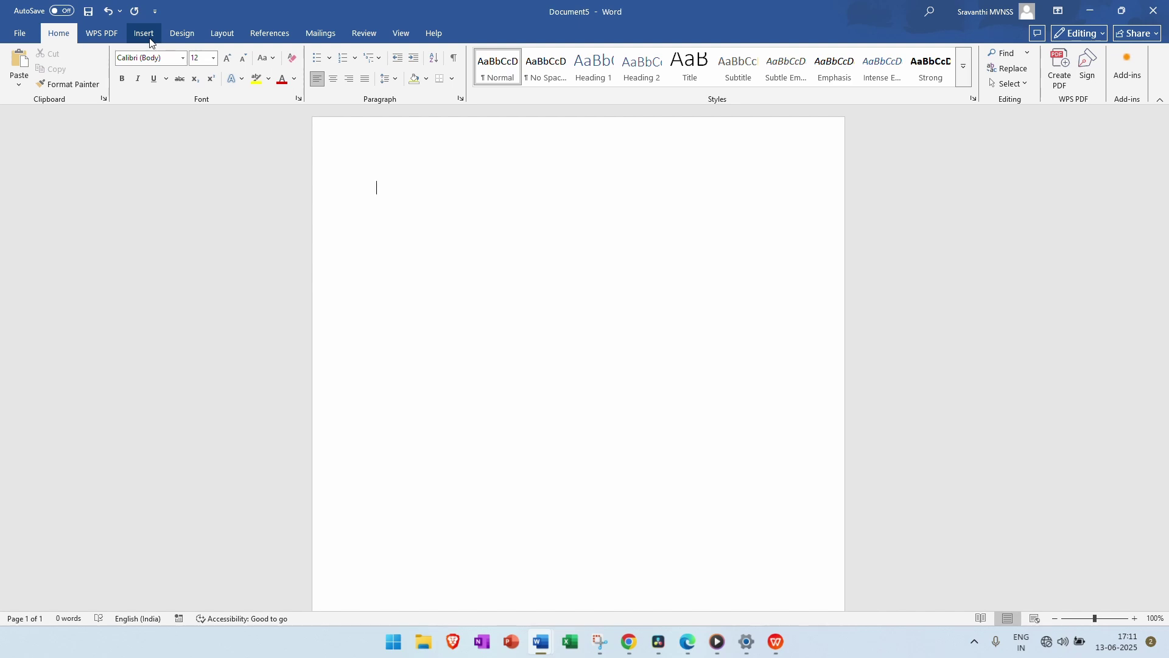
- Look over the Design and Layout command sets and return to the Home commands
{"action": "left_click", "coordinate": [181, 34]}
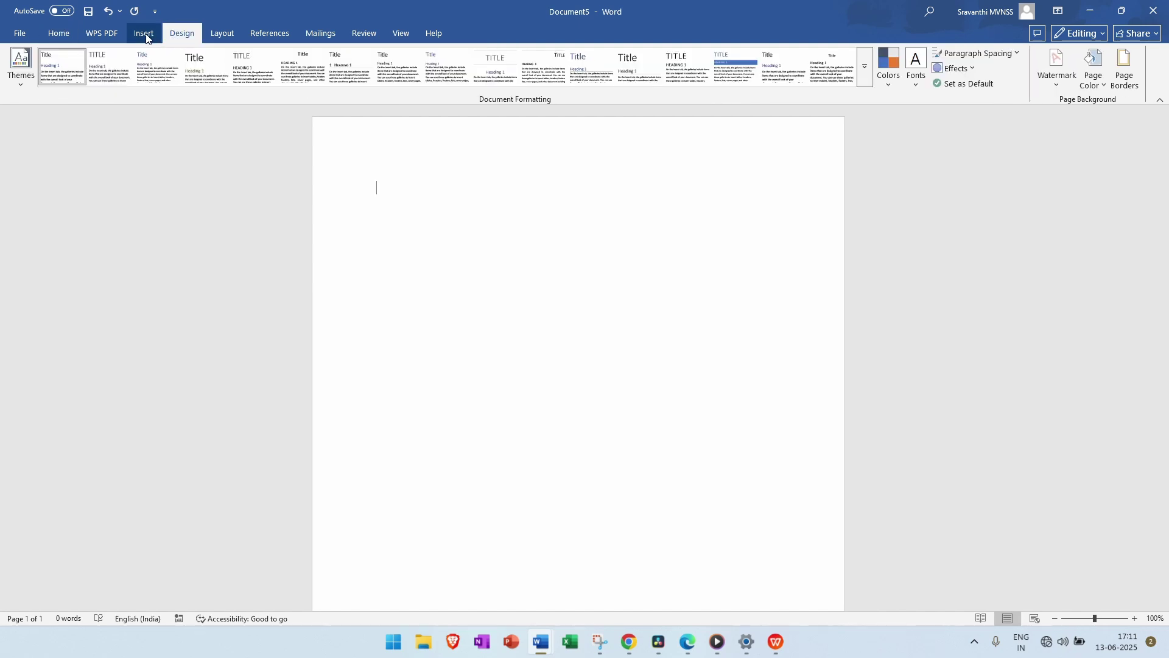
{"action": "left_click", "coordinate": [210, 34]}
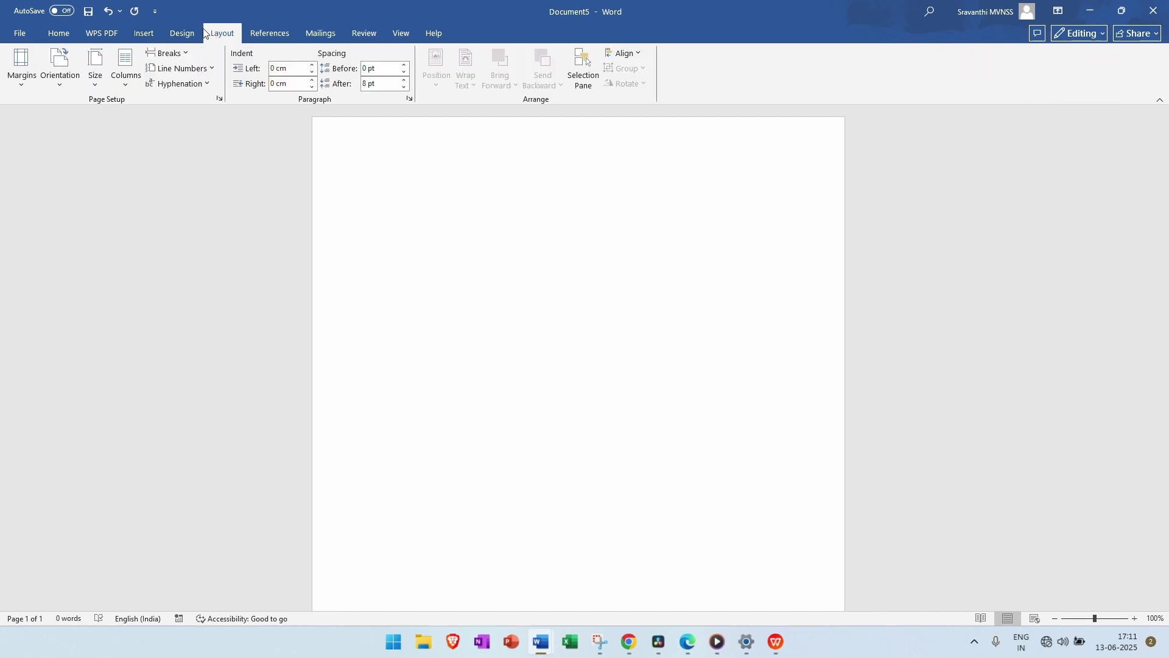
{"action": "left_click", "coordinate": [59, 34]}
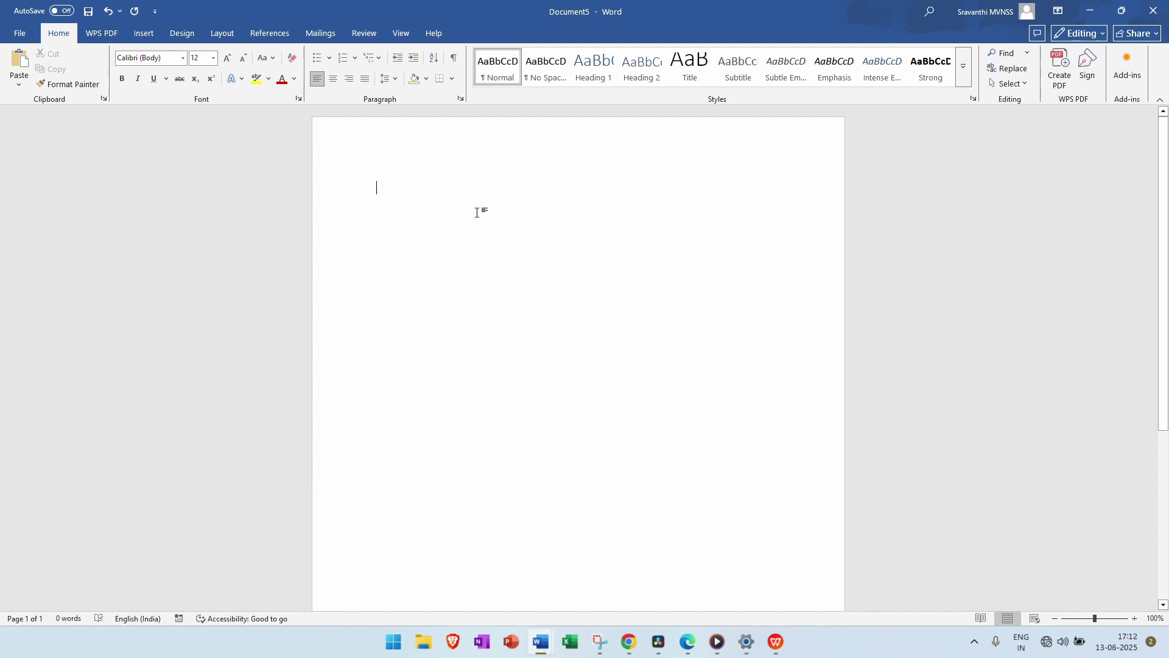
- Enter a first name as sample text on the blank page and make it bold and underlined
{"action": "type", "text": "sravanthi"}
{"action": "left_click_drag", "start_coordinate": [416, 186], "coordinate": [364, 184]}
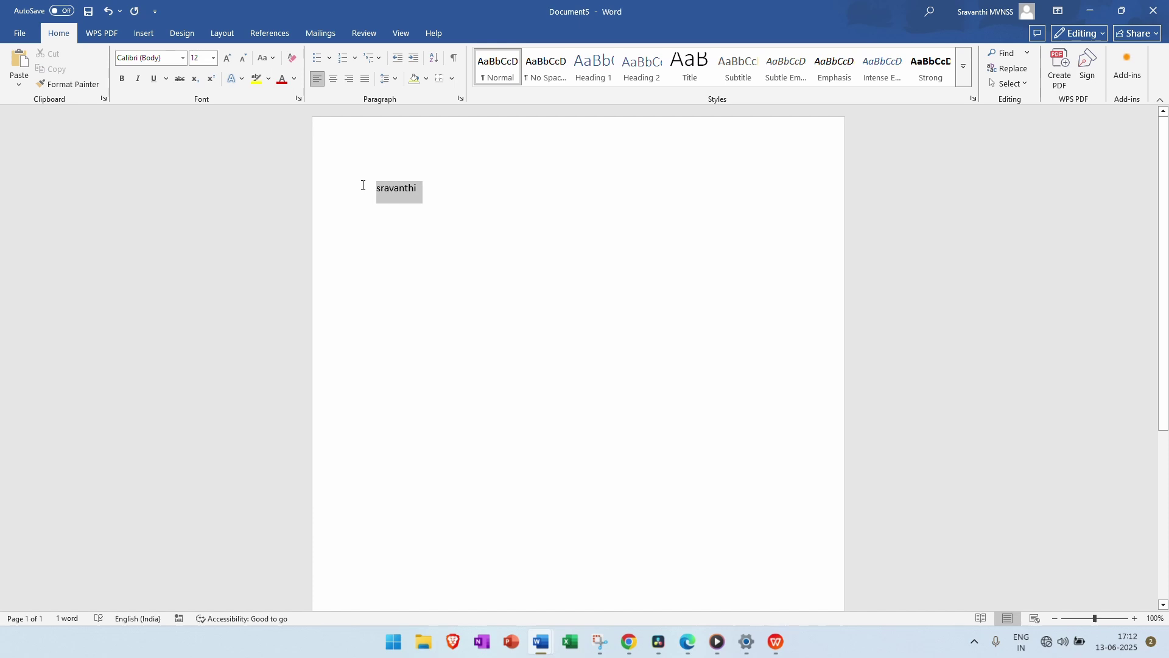
{"action": "left_click", "coordinate": [123, 78]}
{"action": "left_click", "coordinate": [154, 79]}
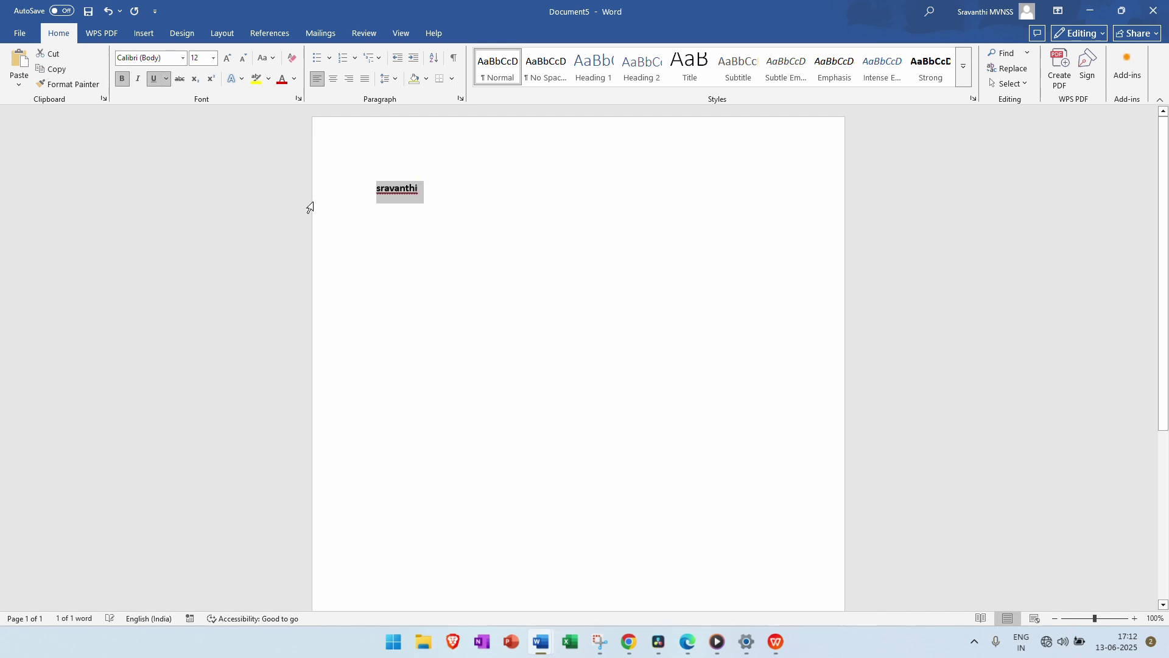
{"action": "left_click", "coordinate": [471, 251]}
- Replace the sample name with the text "MS Word For Beginners"
{"action": "left_click_drag", "start_coordinate": [428, 188], "coordinate": [347, 195]}
{"action": "key", "text": "BackSpace"}
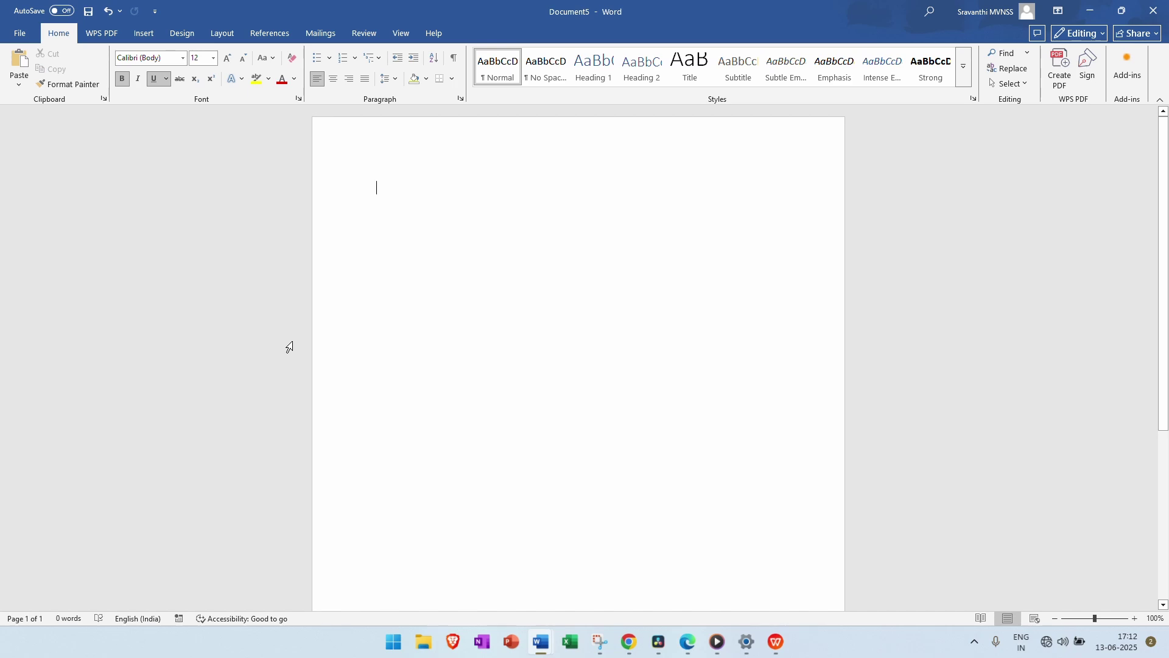
{"action": "type", "text": "MS"}
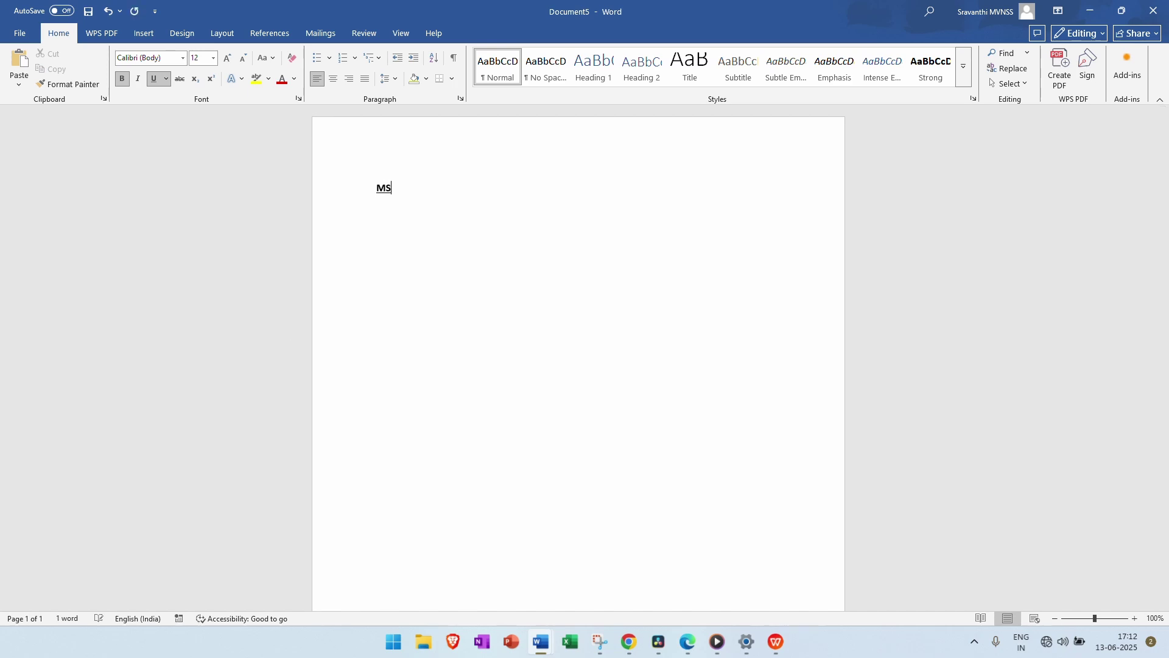
{"action": "type", "text": " Word For Beginners"}
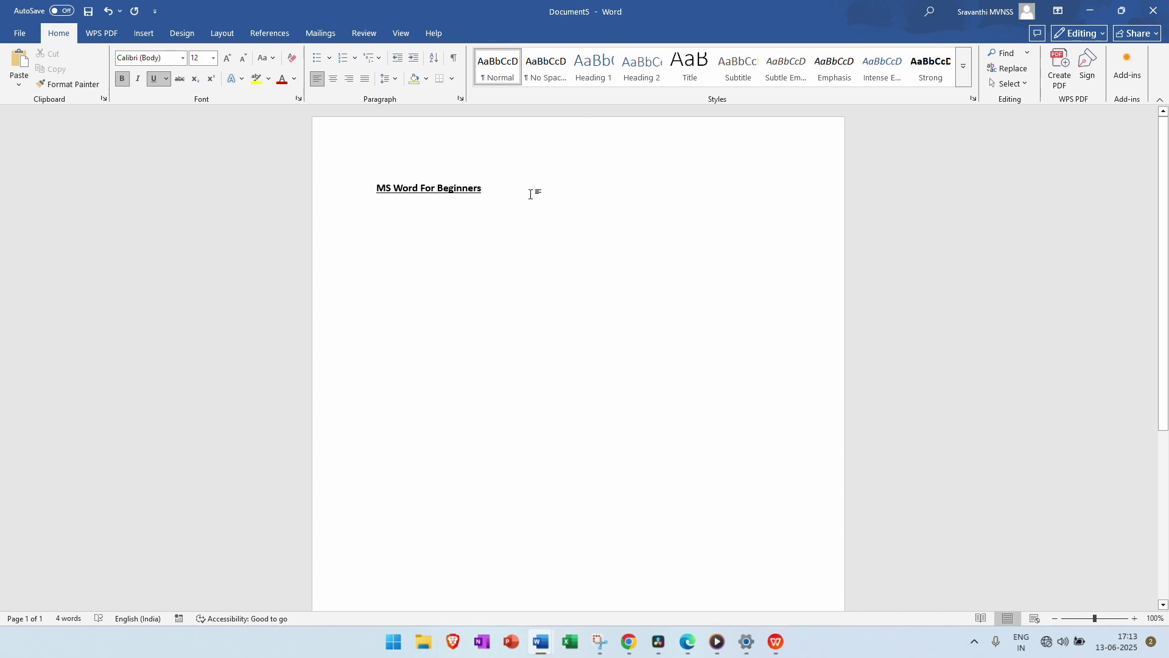
- Delete the "MS Word For Beginners" text and turn off underline and bold formatting
{"action": "left_click_drag", "start_coordinate": [497, 190], "coordinate": [298, 147]}
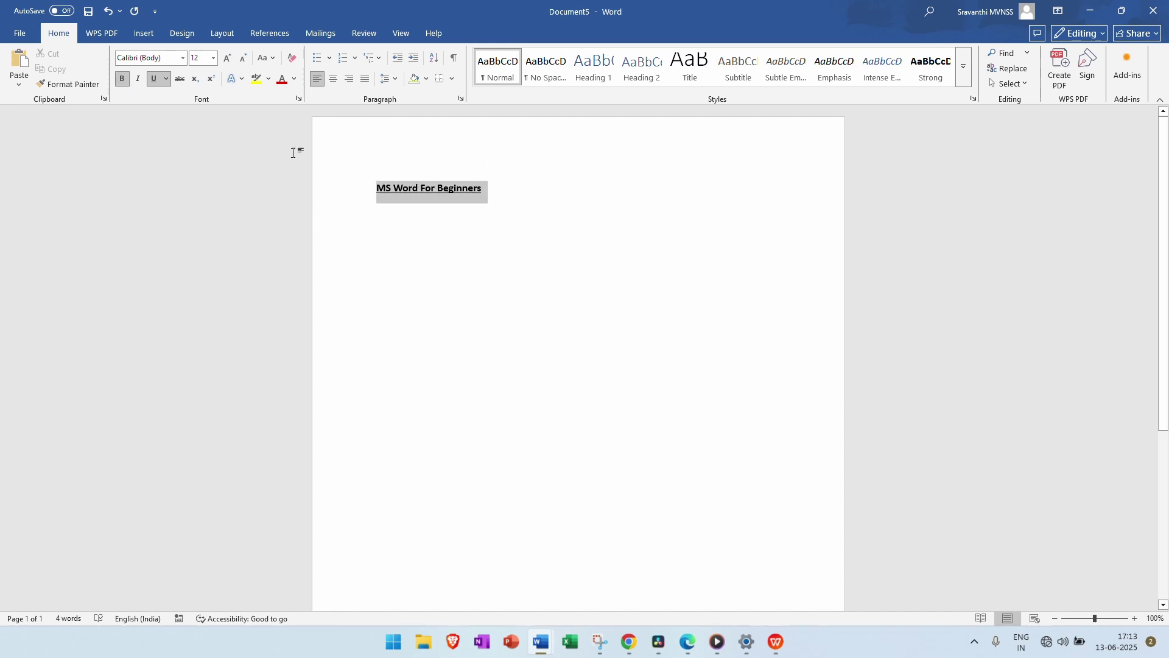
{"action": "key", "text": "BackSpace"}
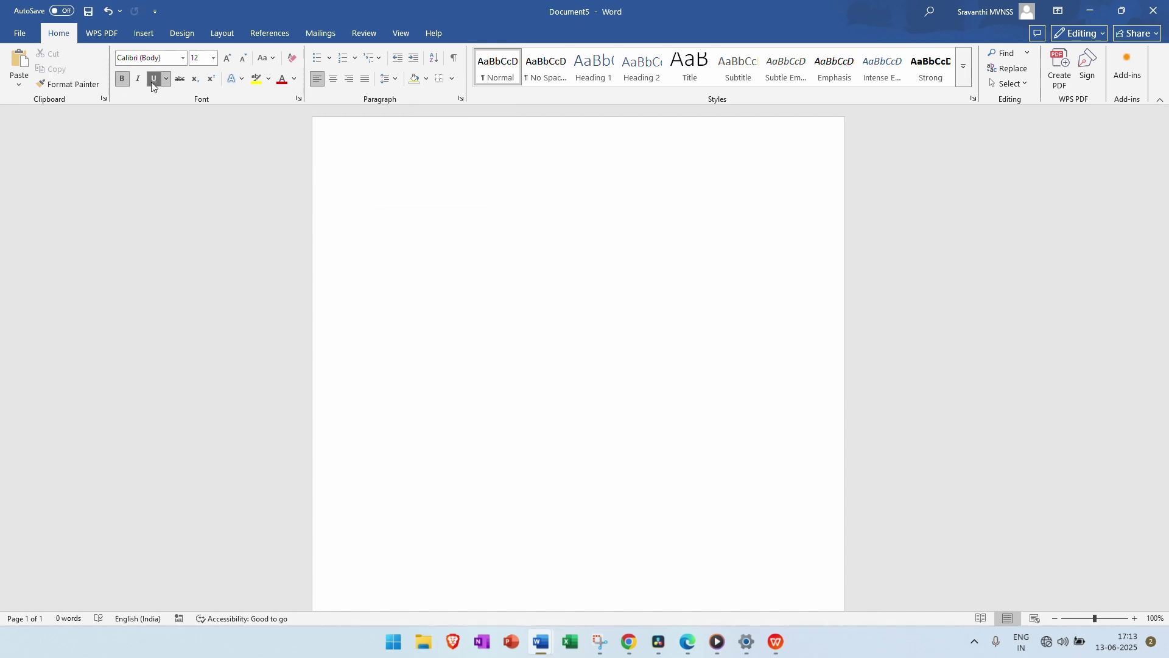
{"action": "left_click", "coordinate": [152, 80]}
{"action": "left_click", "coordinate": [124, 80]}
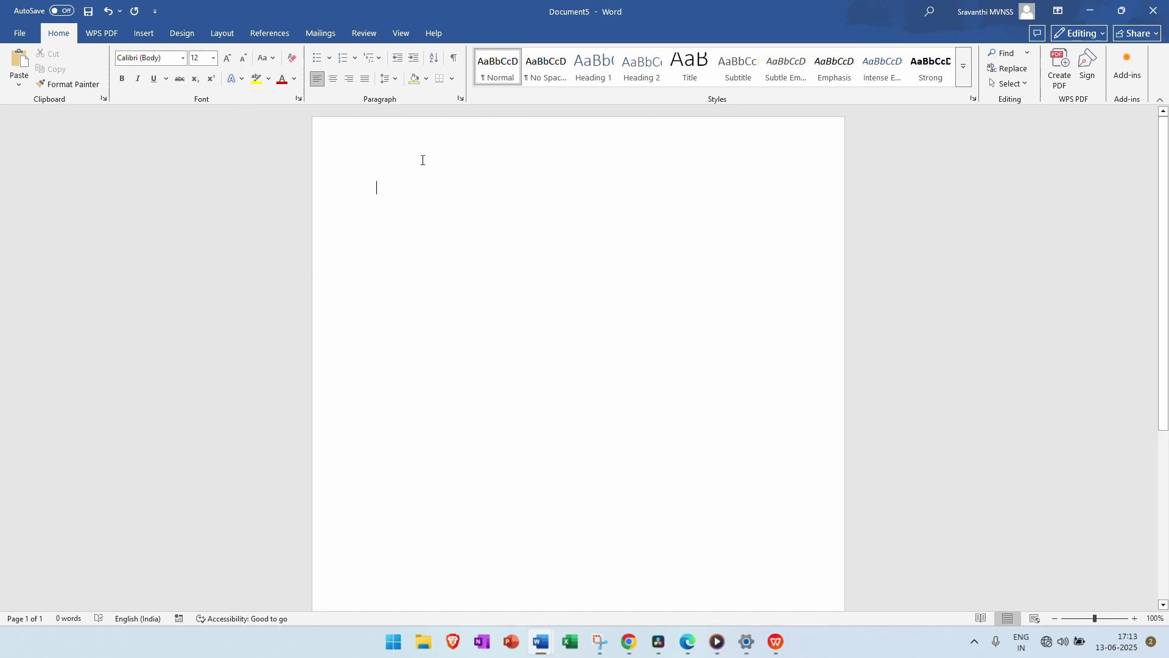
- Enter the text "MS Word for Beginners" on the blank page, with a capital B in "Beginners"
{"action": "type", "text": "MS"}
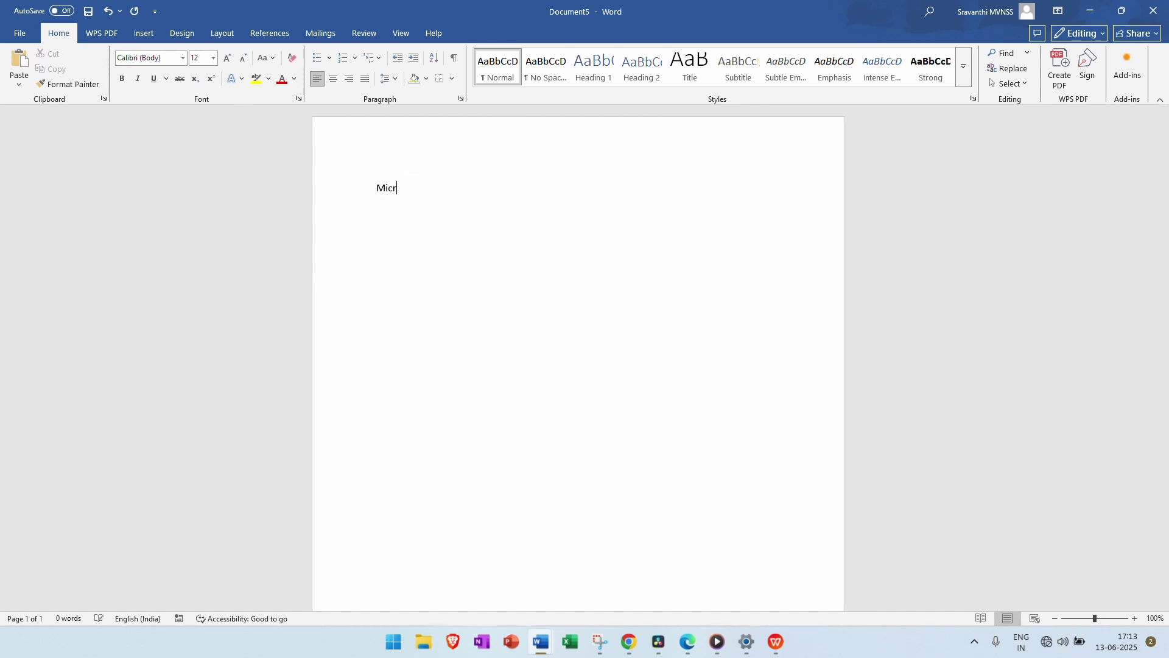
{"action": "key", "text": "BackSpace"}
{"action": "key", "text": "BackSpace"}
{"action": "type", "text": "S Word for beginners"}
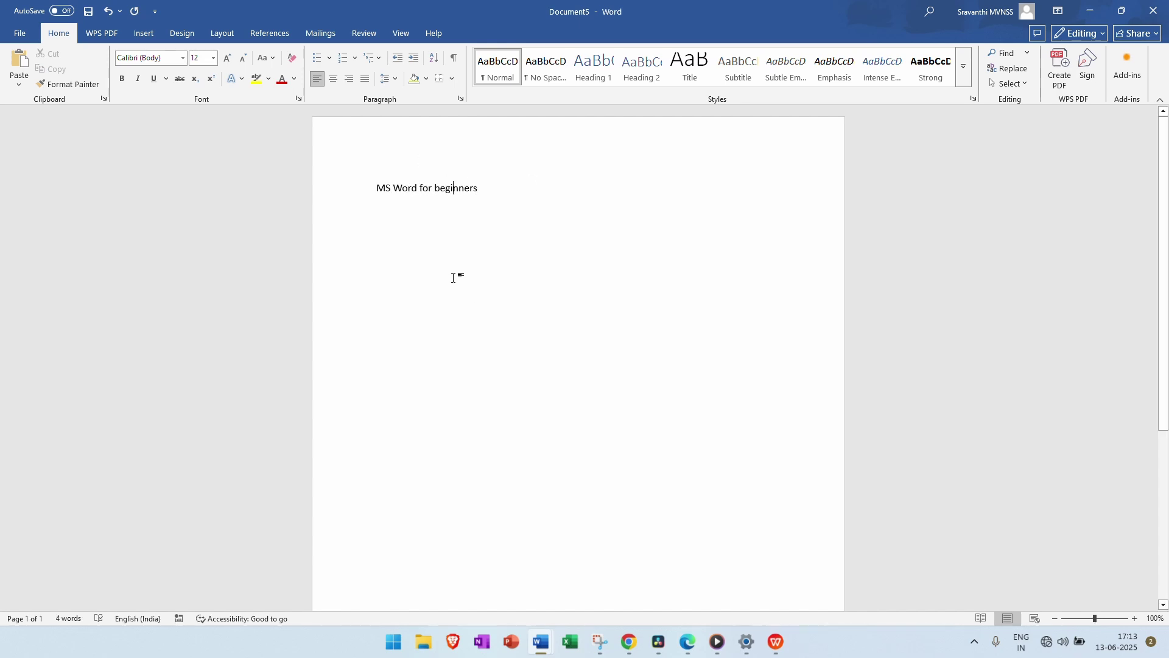
{"action": "left_click", "coordinate": [441, 183]}
{"action": "key", "text": "BackSpace"}
{"action": "type", "text": "B"}
- Apply bold to the "MS Word for Beginners" line and remove it again
{"action": "left_click_drag", "start_coordinate": [493, 185], "coordinate": [366, 185]}
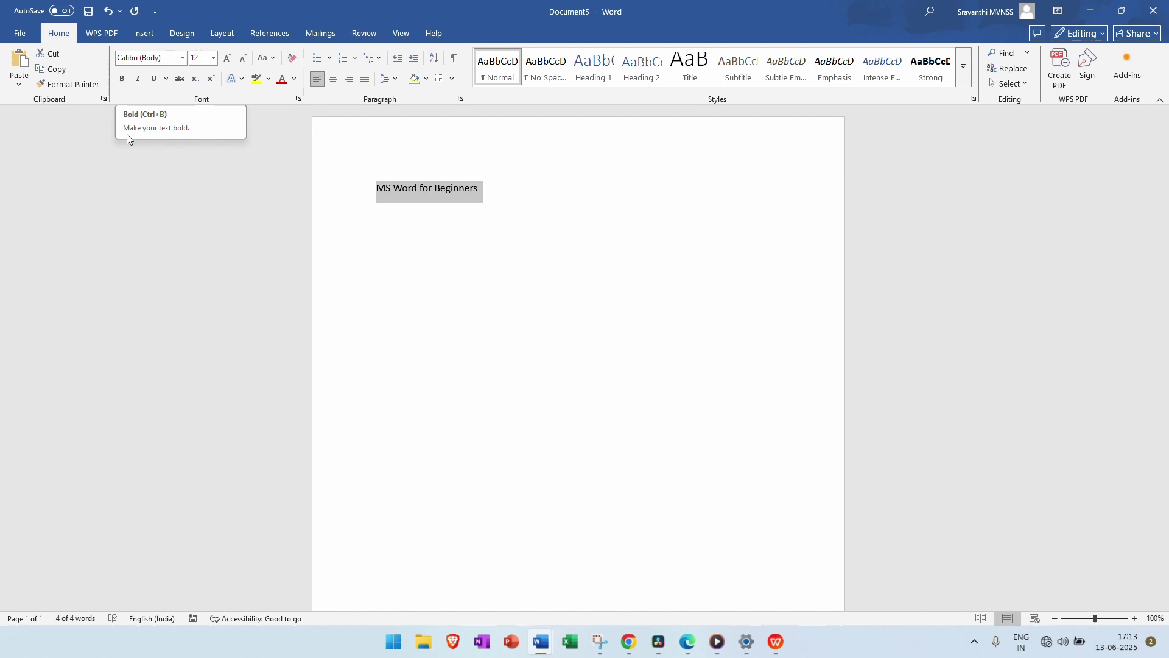
{"action": "left_click", "coordinate": [121, 84]}
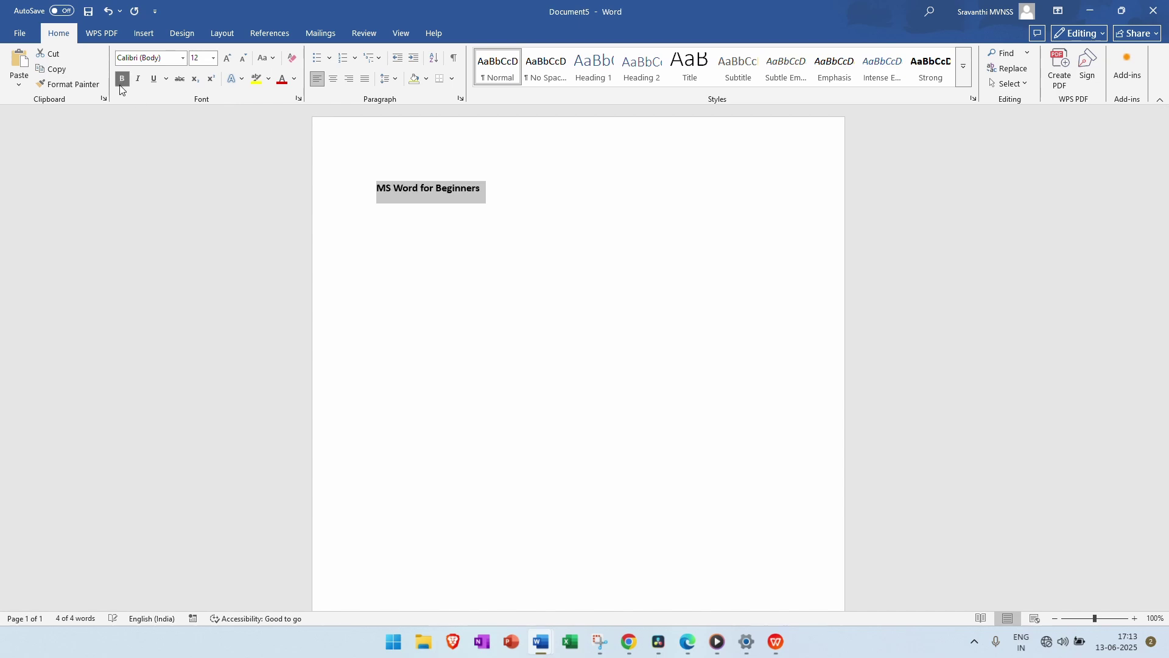
{"action": "left_click", "coordinate": [403, 256]}
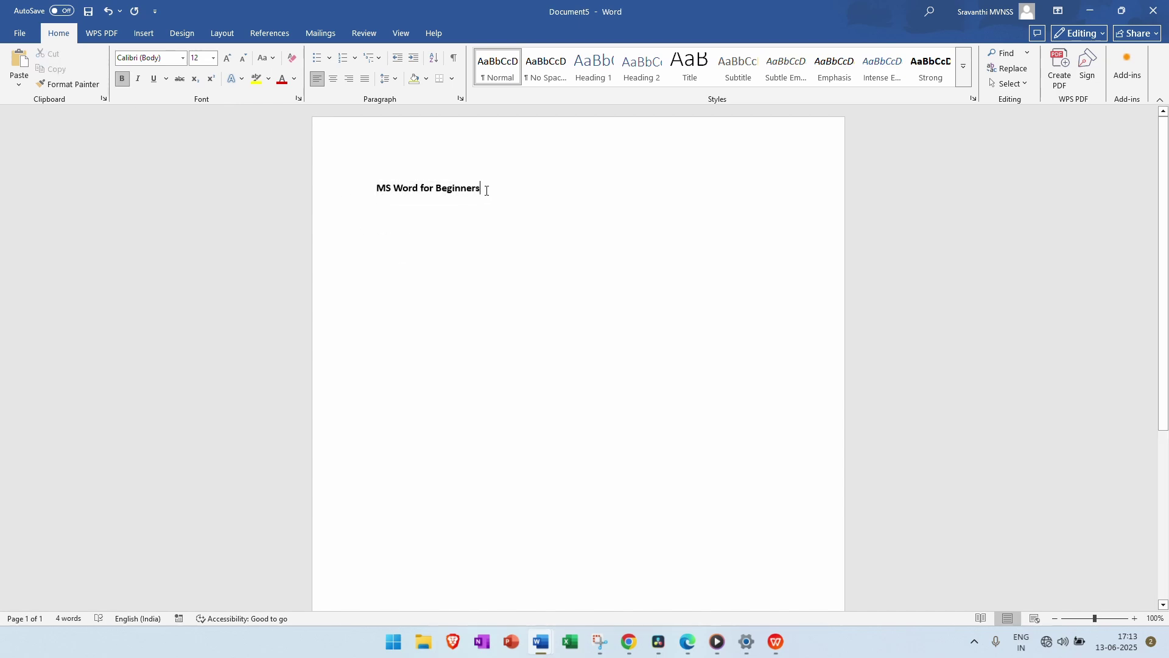
{"action": "triple_click", "coordinate": [486, 191]}
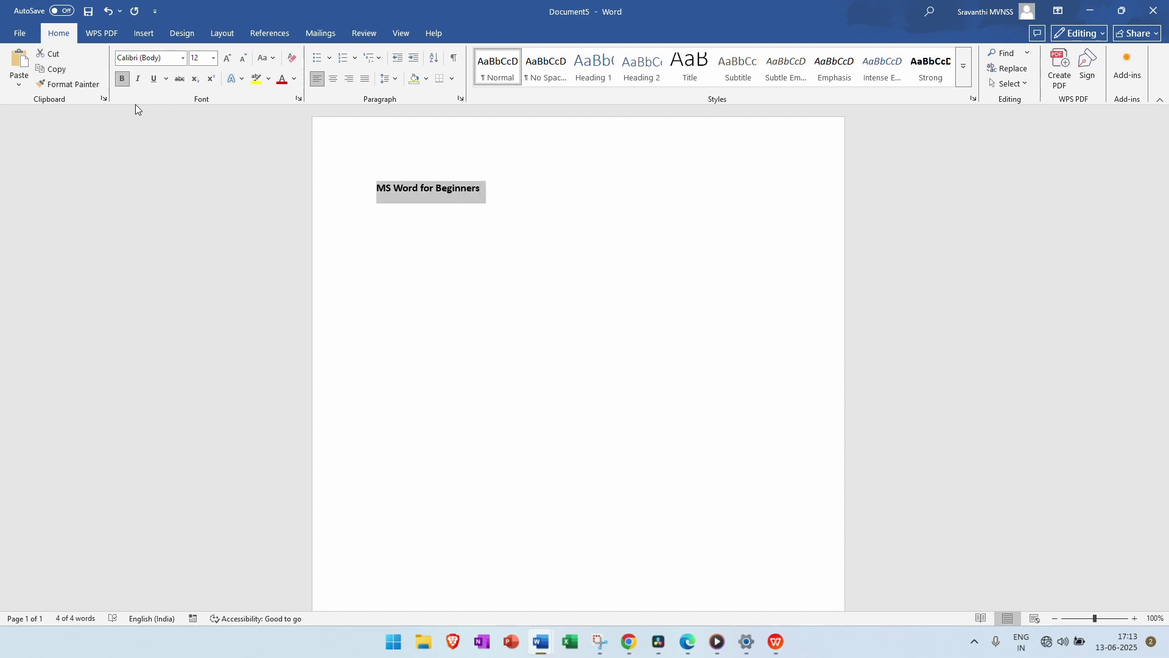
{"action": "left_click", "coordinate": [122, 78]}
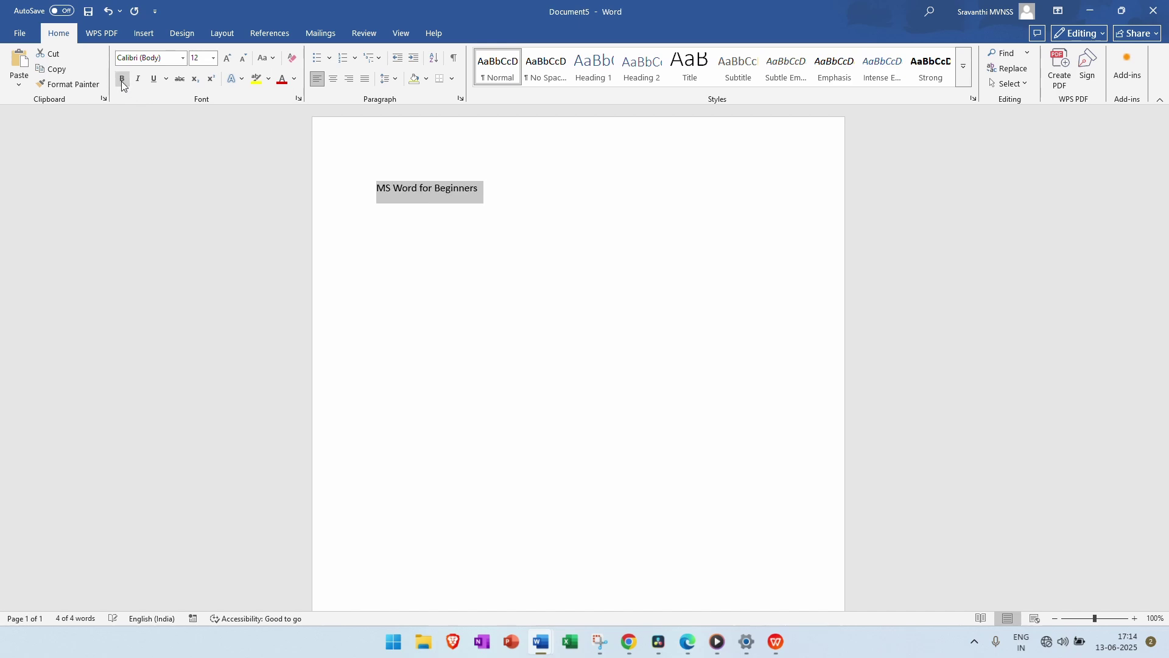
{"action": "left_click", "coordinate": [390, 310]}
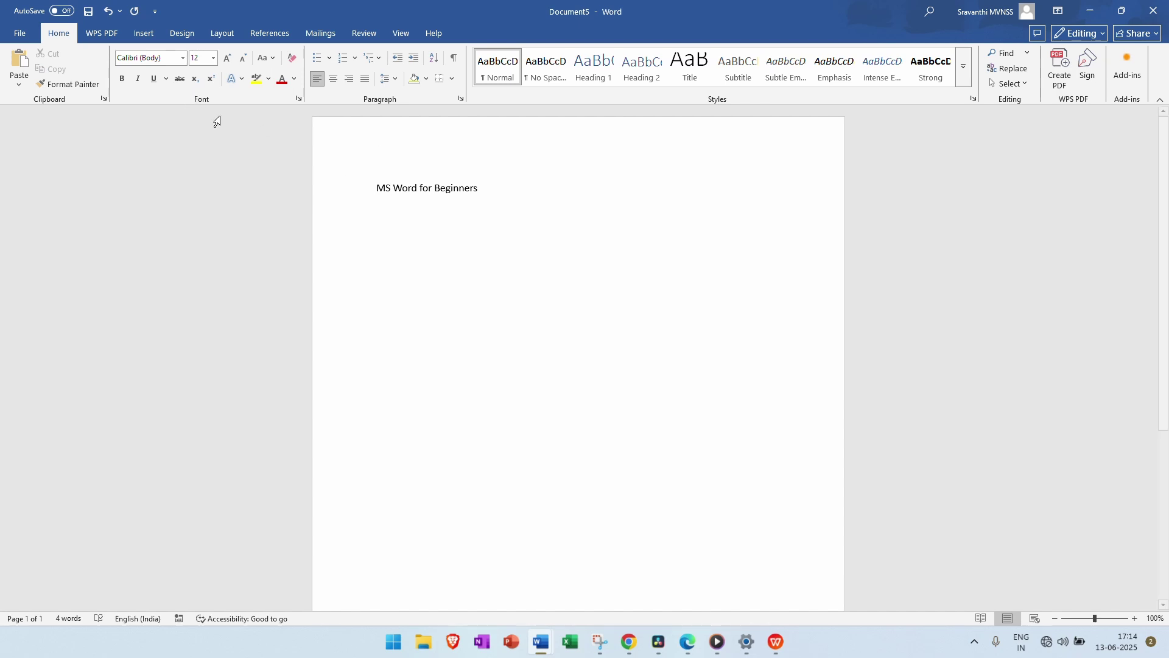
- Make the "MS Word for Beginners" line bold and italic
{"action": "triple_click", "coordinate": [386, 188]}
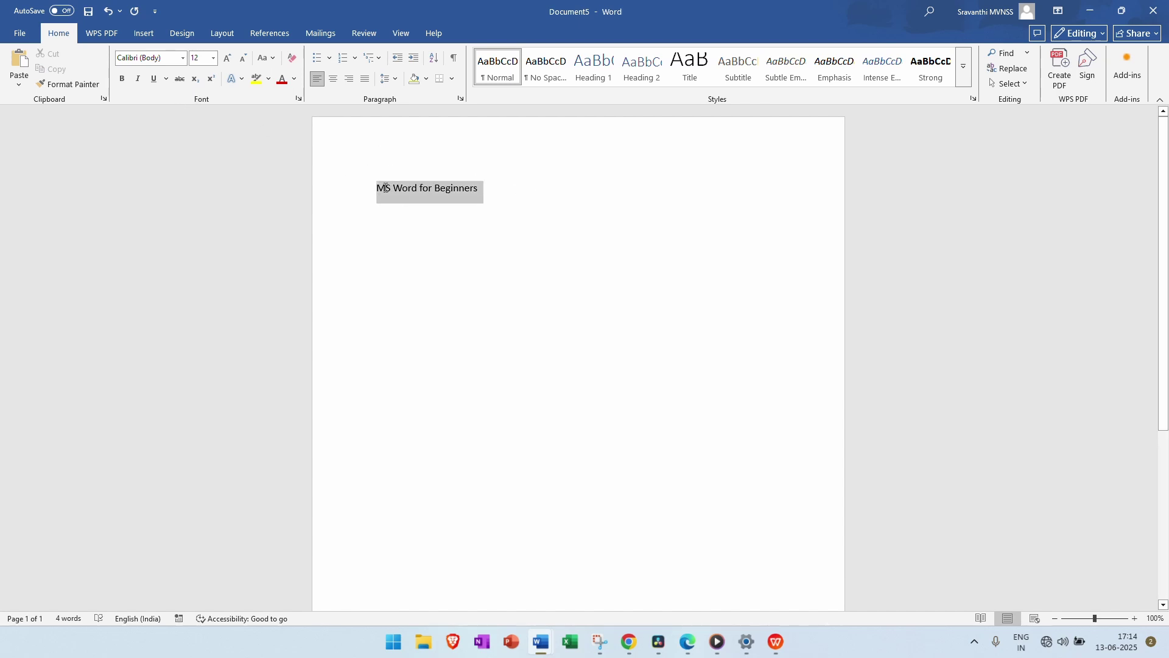
{"action": "left_click", "coordinate": [121, 79]}
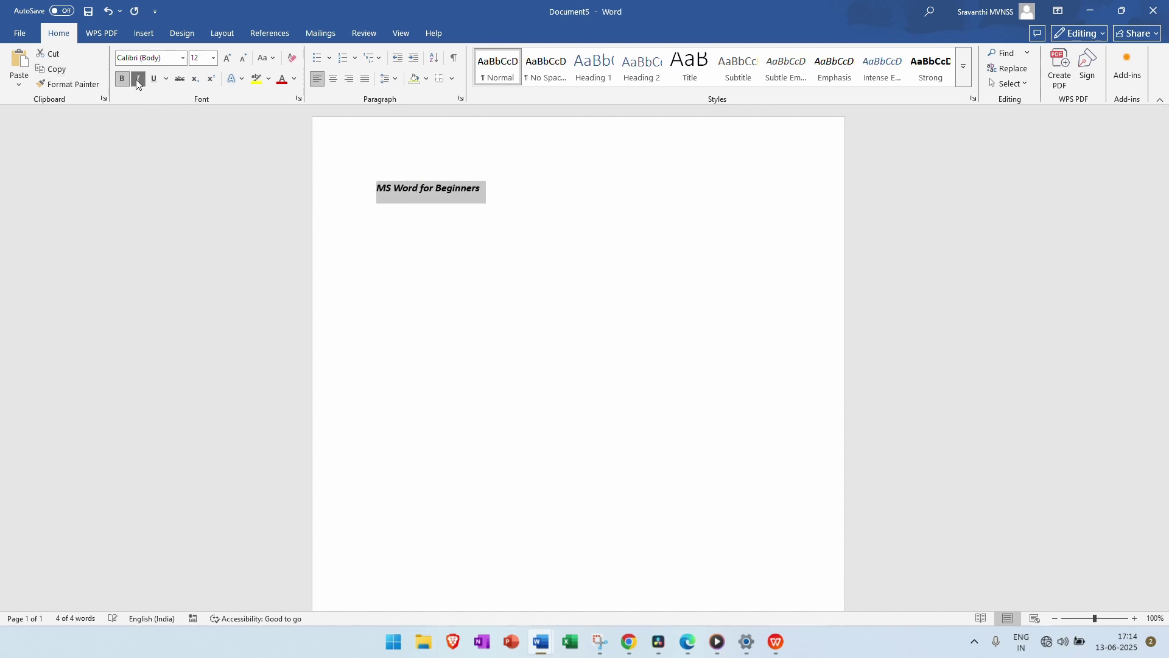
{"action": "left_click", "coordinate": [138, 87]}
{"action": "left_click", "coordinate": [467, 207]}
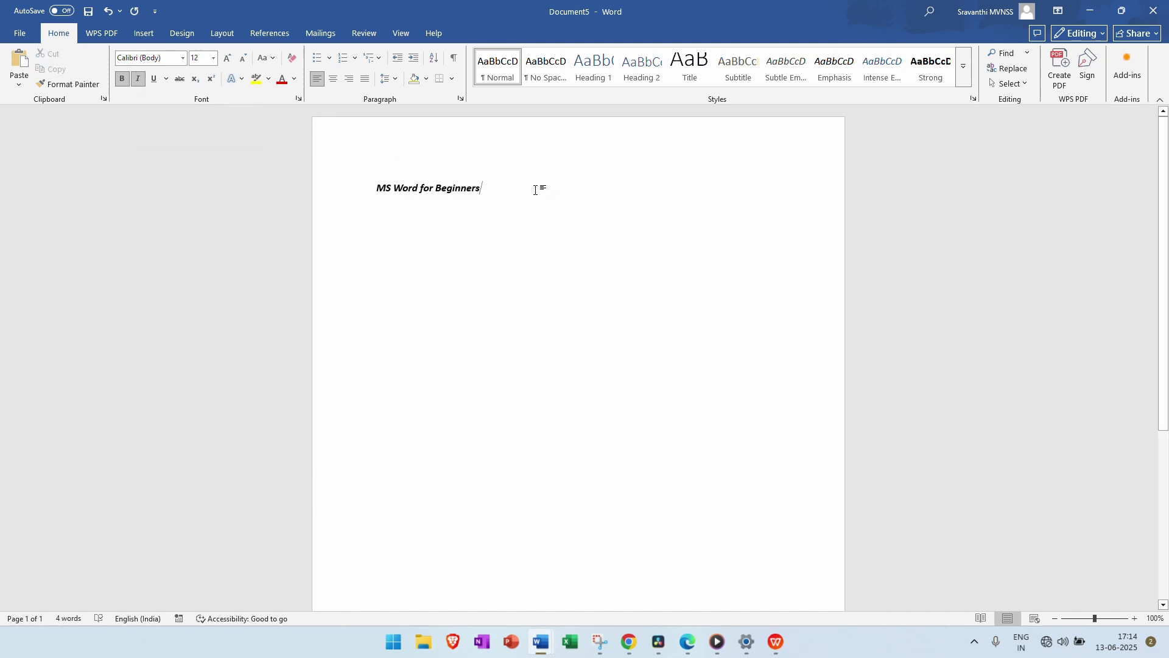
- Underline the "MS Word for Beginners" line and try the thick and double underline styles on it
{"action": "left_click_drag", "start_coordinate": [537, 187], "coordinate": [315, 185]}
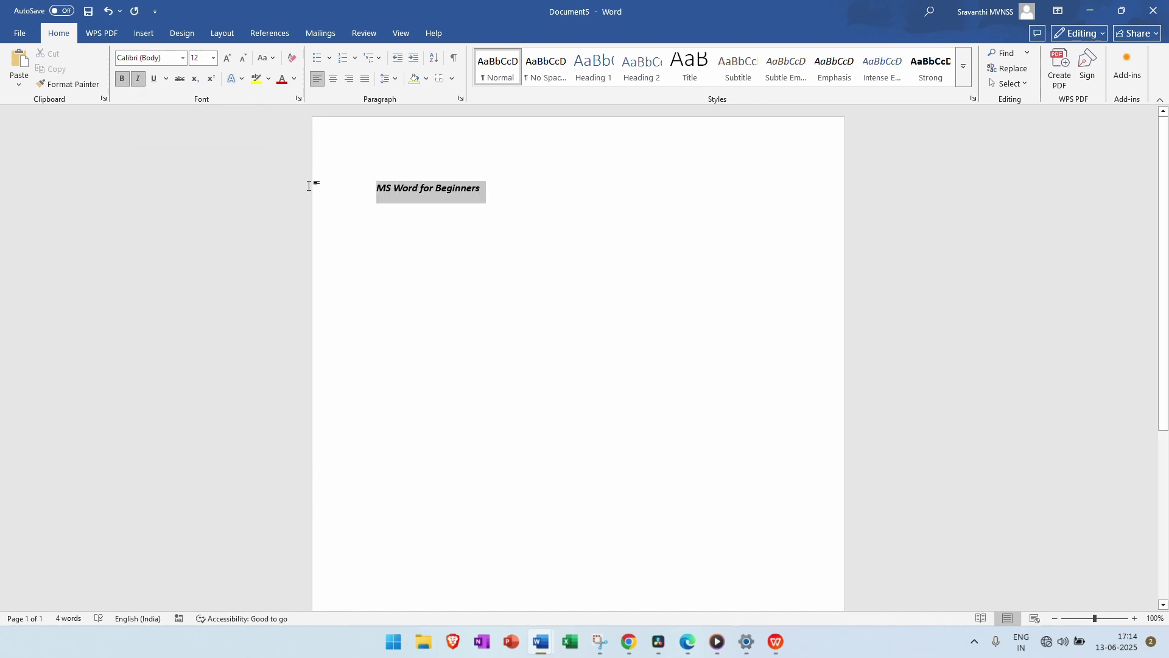
{"action": "left_click", "coordinate": [154, 80]}
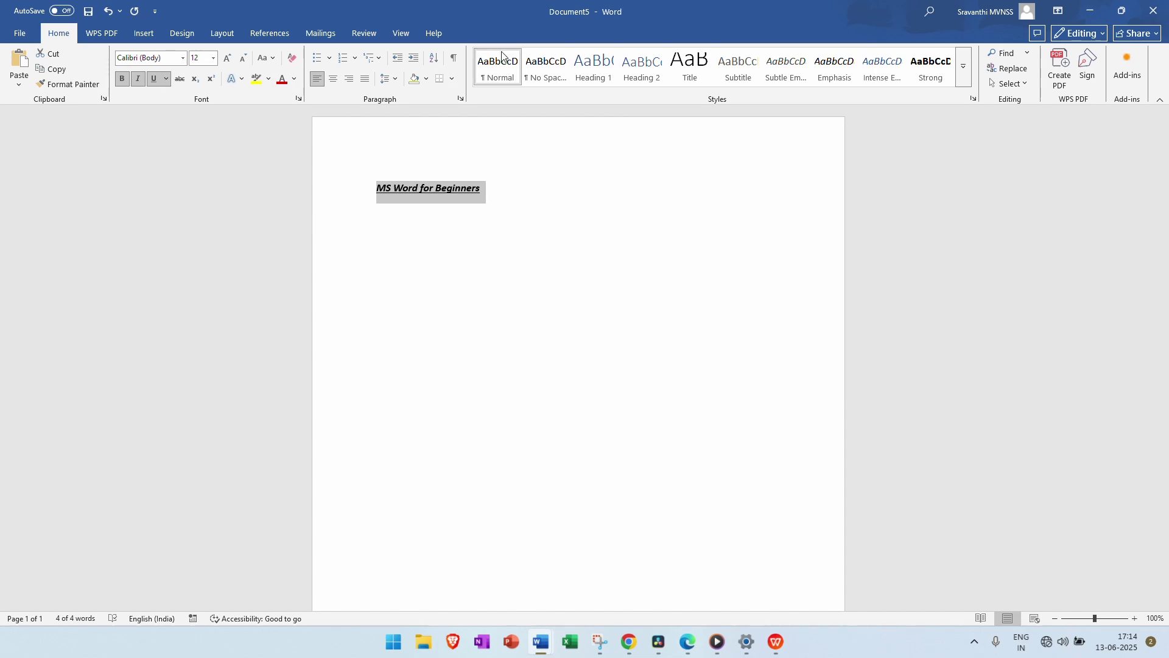
{"action": "left_click", "coordinate": [517, 24]}
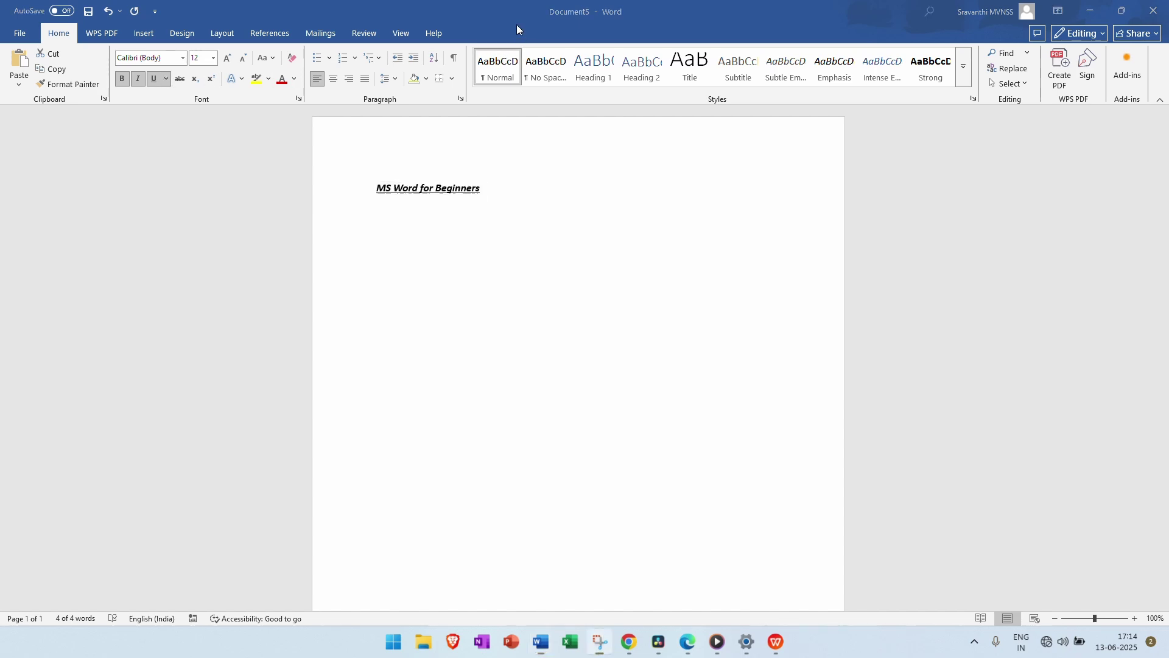
{"action": "left_click", "coordinate": [166, 83]}
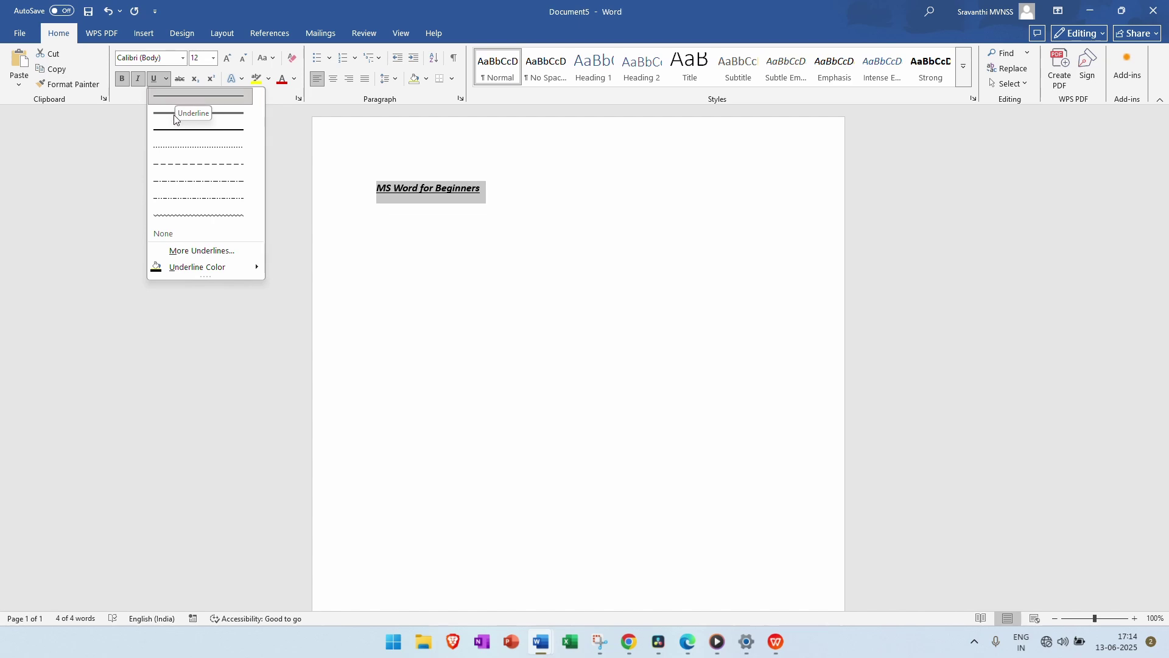
{"action": "left_click", "coordinate": [230, 129]}
{"action": "left_click", "coordinate": [165, 81]}
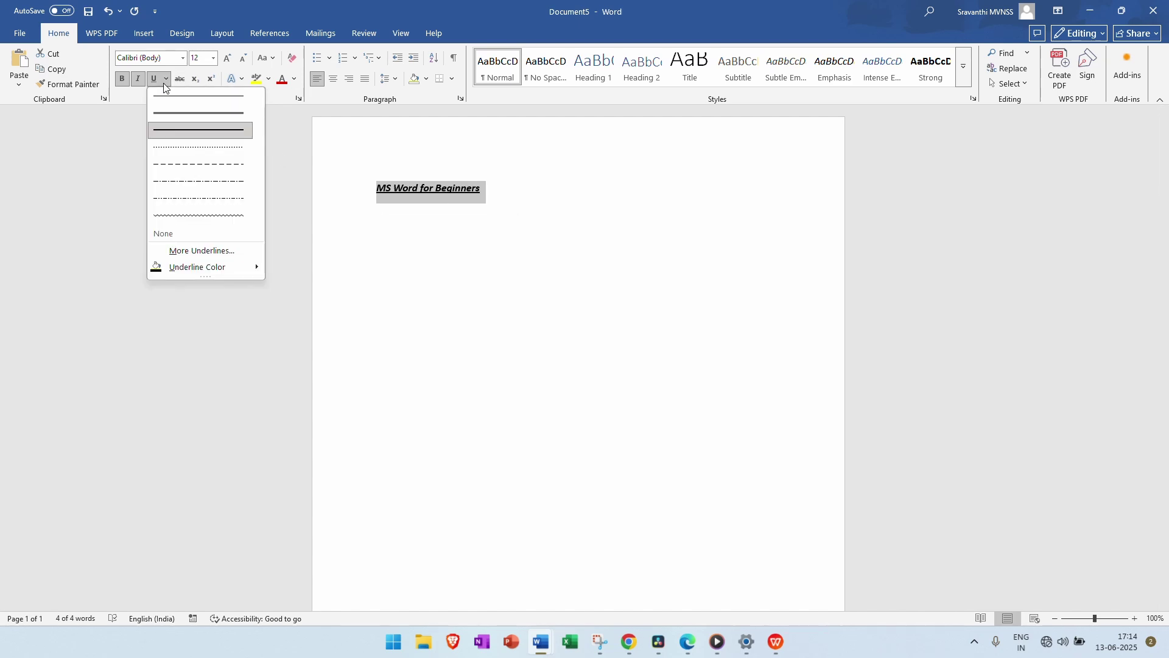
{"action": "left_click", "coordinate": [181, 124]}
{"action": "left_click", "coordinate": [480, 240]}
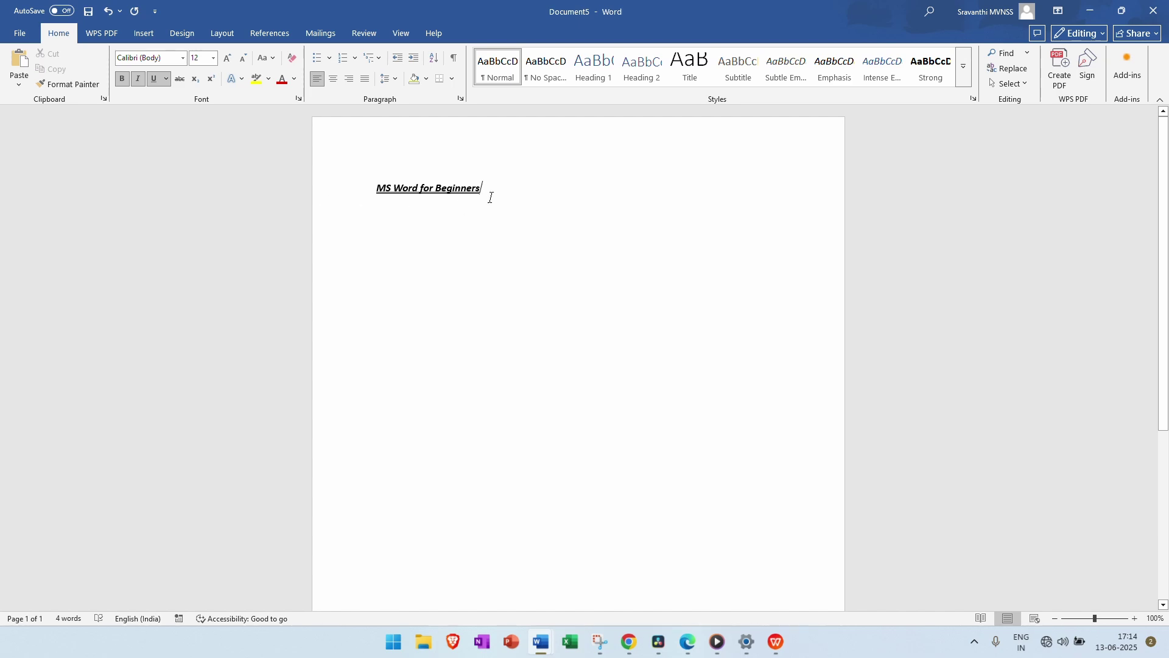
- Remove the underline and italic formatting from the "MS Word for Beginners" line
{"action": "left_click", "coordinate": [350, 186]}
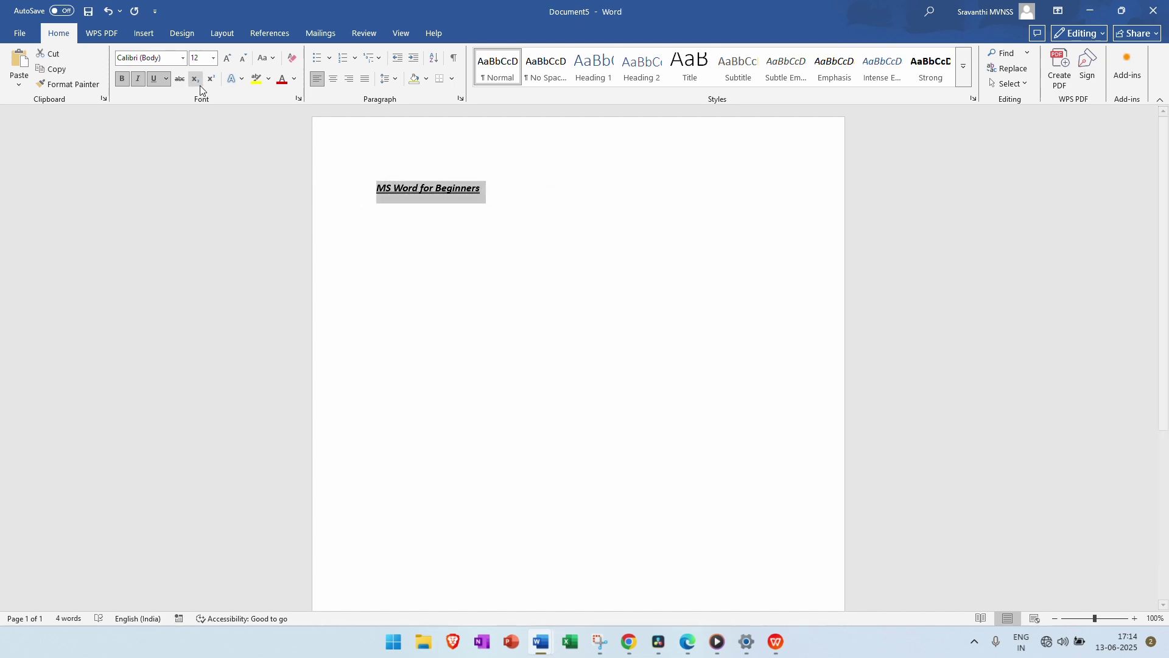
{"action": "left_click", "coordinate": [166, 79]}
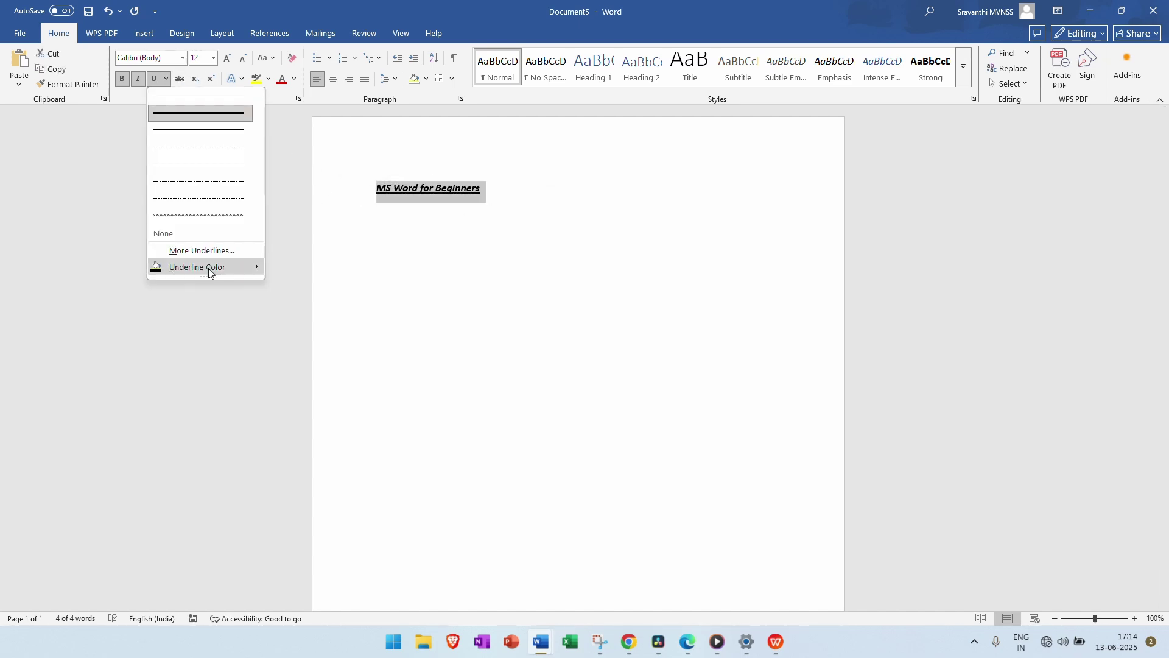
{"action": "left_click", "coordinate": [163, 235]}
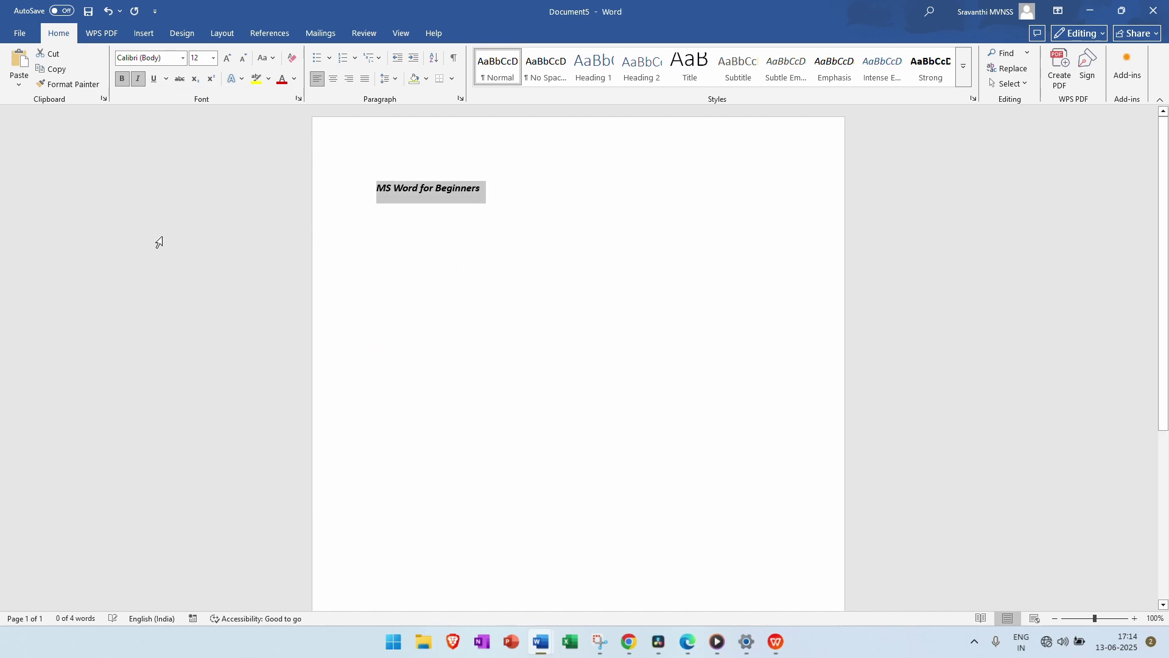
{"action": "left_click", "coordinate": [137, 82]}
- Set the "MS Word for Beginners" line to font size 28 and the Bernard MT Condensed font
{"action": "left_click", "coordinate": [213, 59]}
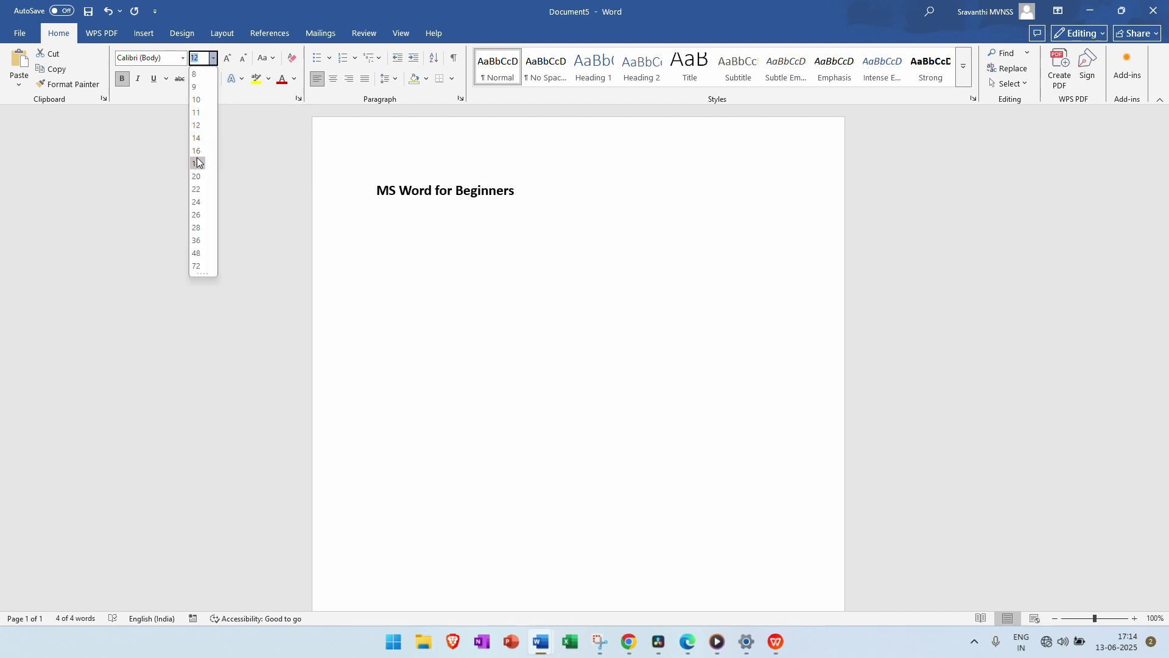
{"action": "left_click", "coordinate": [196, 228]}
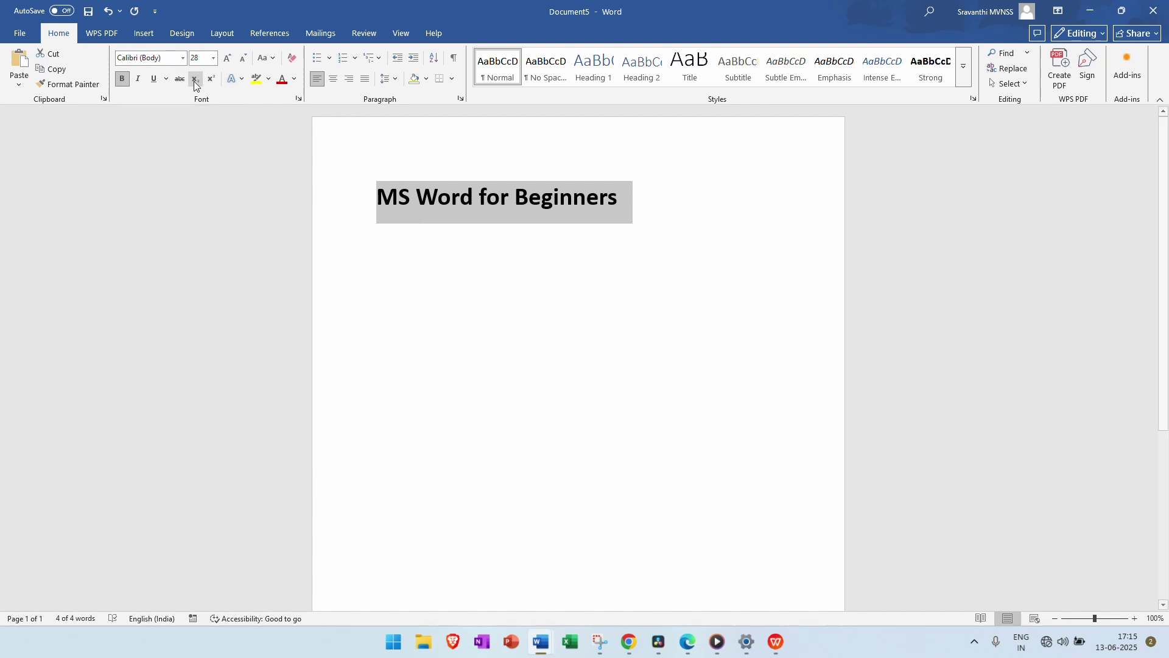
{"action": "left_click", "coordinate": [183, 58]}
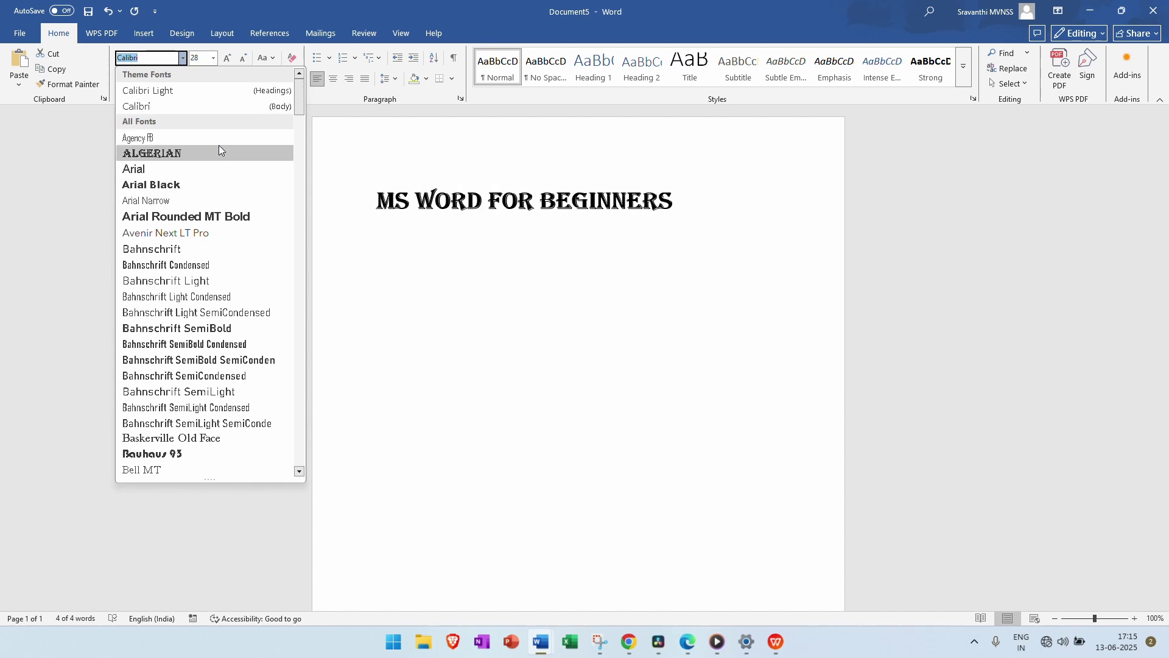
{"action": "scroll", "coordinate": [216, 161], "scroll_direction": "down", "scroll_amount": 2}
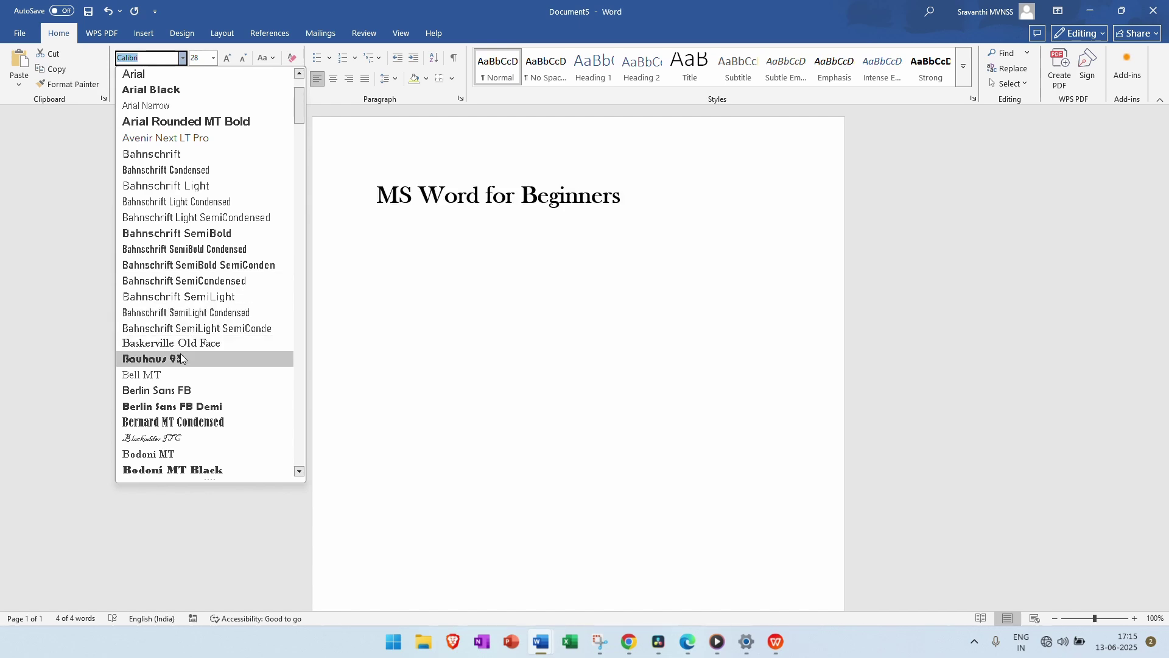
{"action": "left_click", "coordinate": [168, 423]}
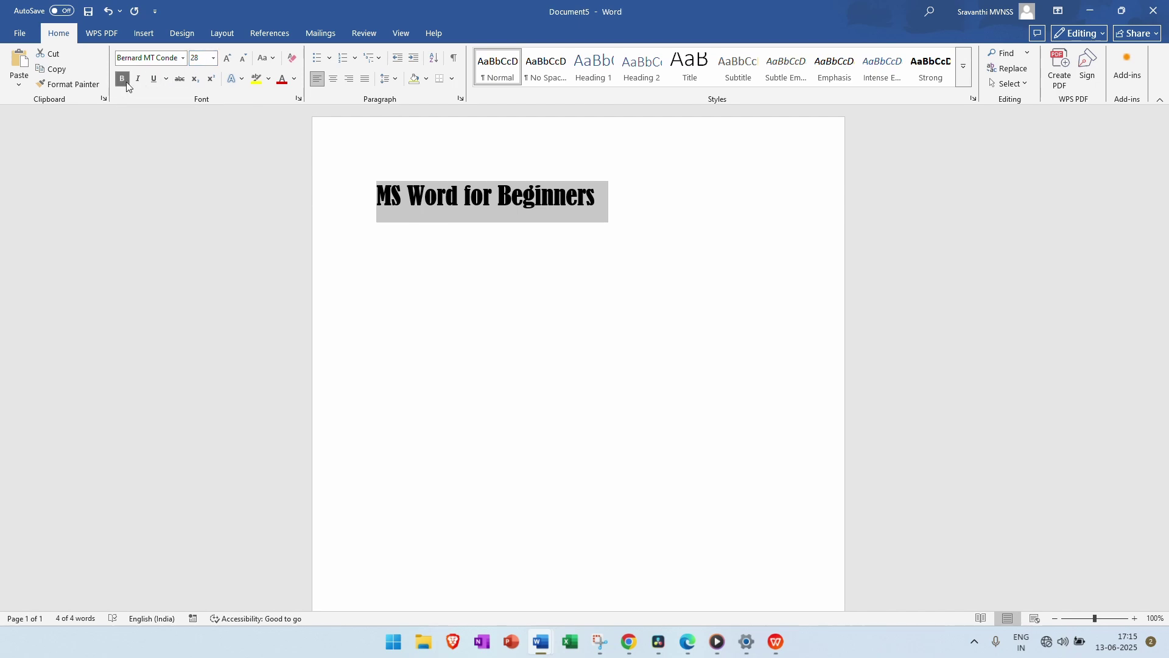
- Give the "MS Word for Beginners" line a yellow underline from the standard colours
{"action": "left_click", "coordinate": [165, 79]}
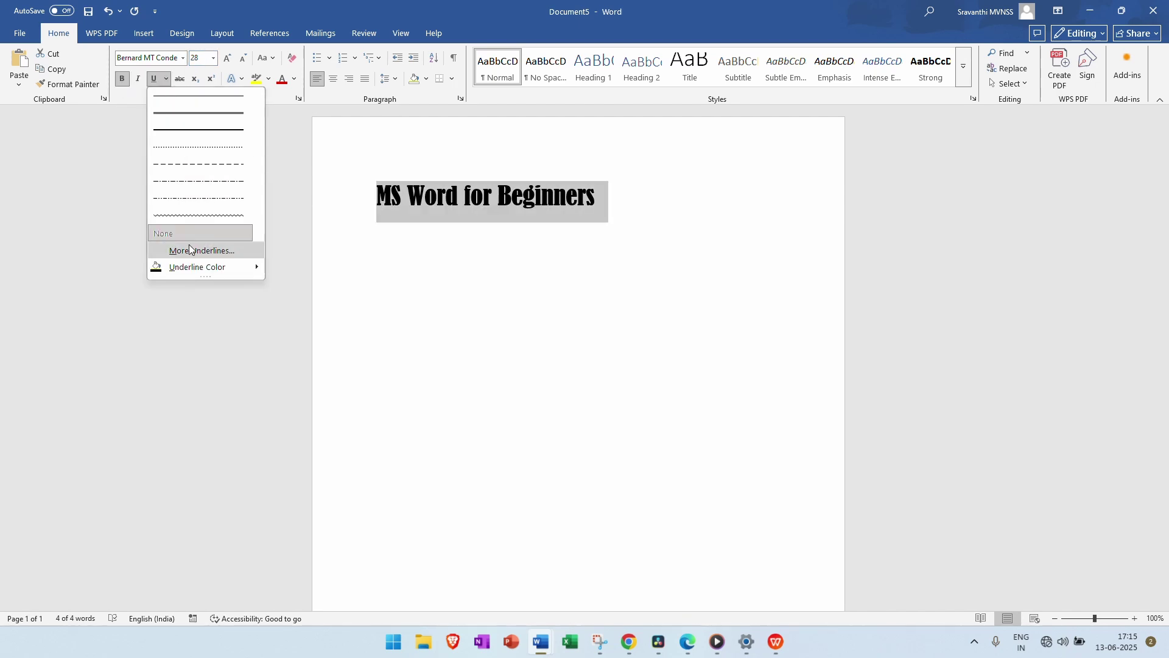
{"action": "mouse_move", "coordinate": [246, 272]}
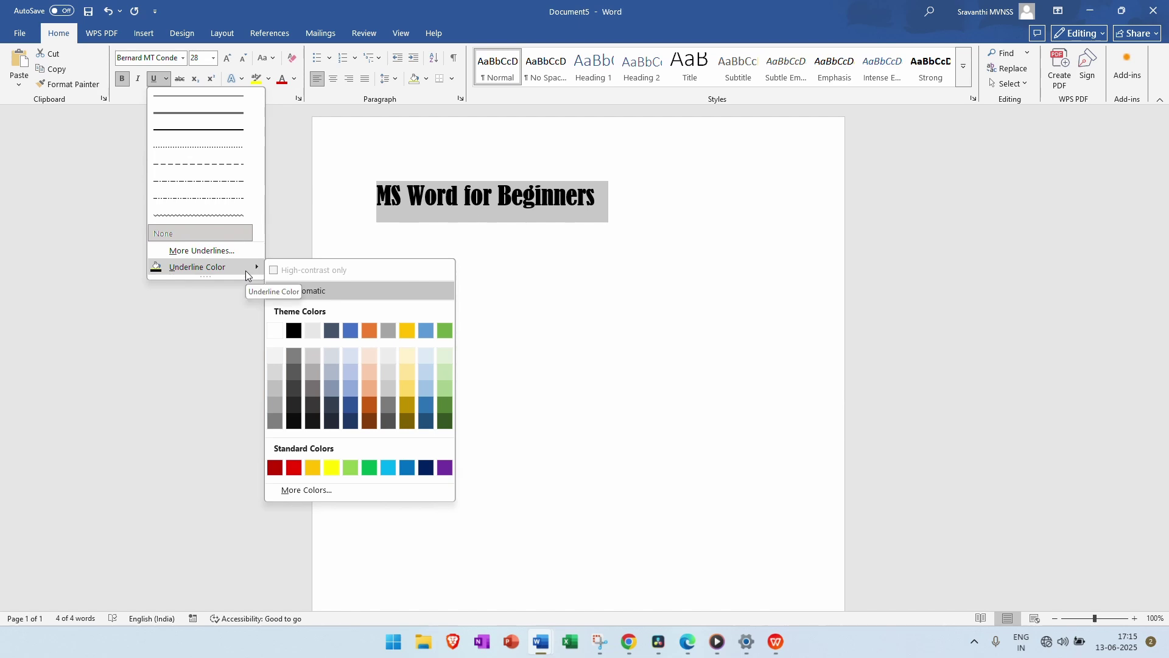
{"action": "left_click", "coordinate": [332, 468]}
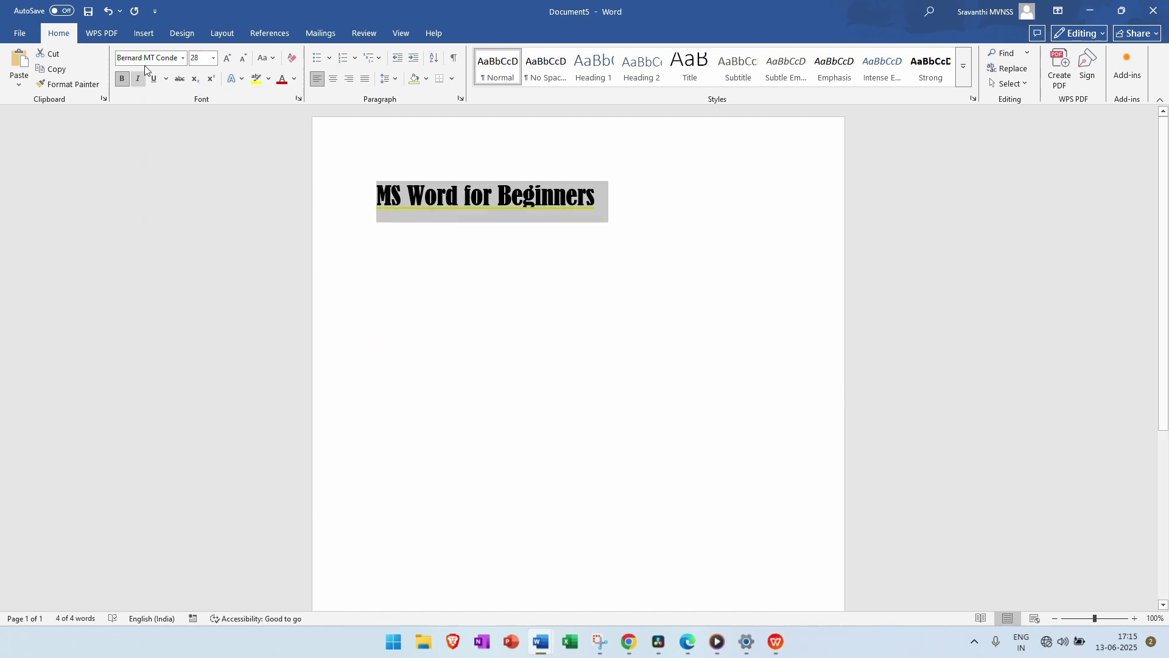
{"action": "left_click", "coordinate": [166, 79]}
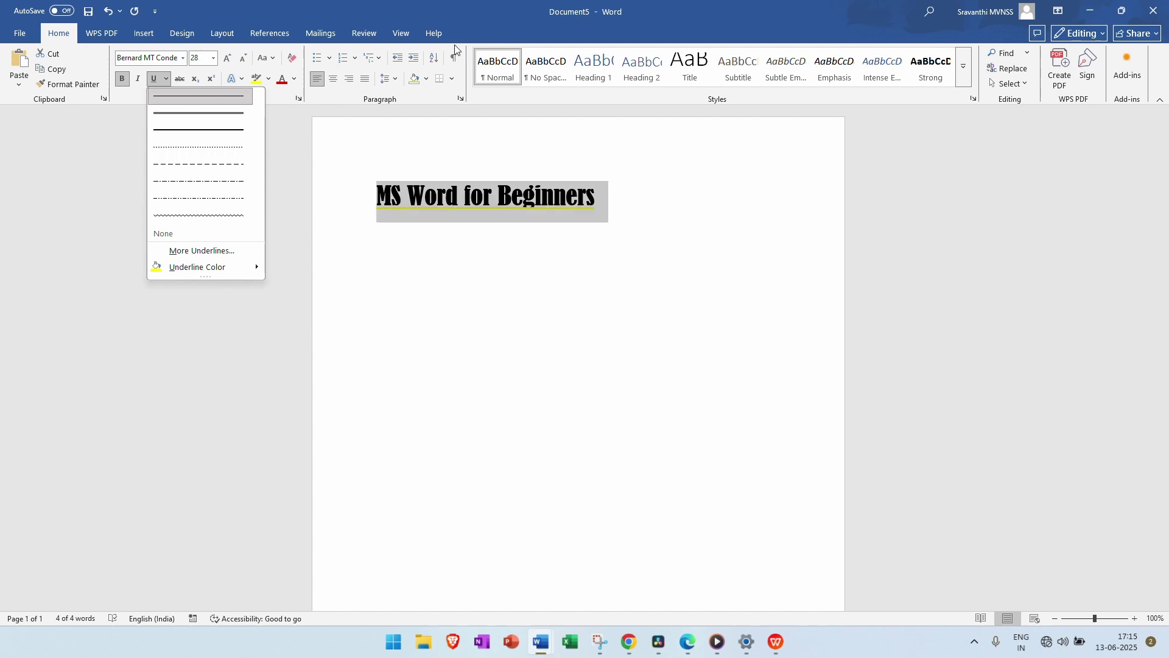
{"action": "left_click", "coordinate": [510, 28]}
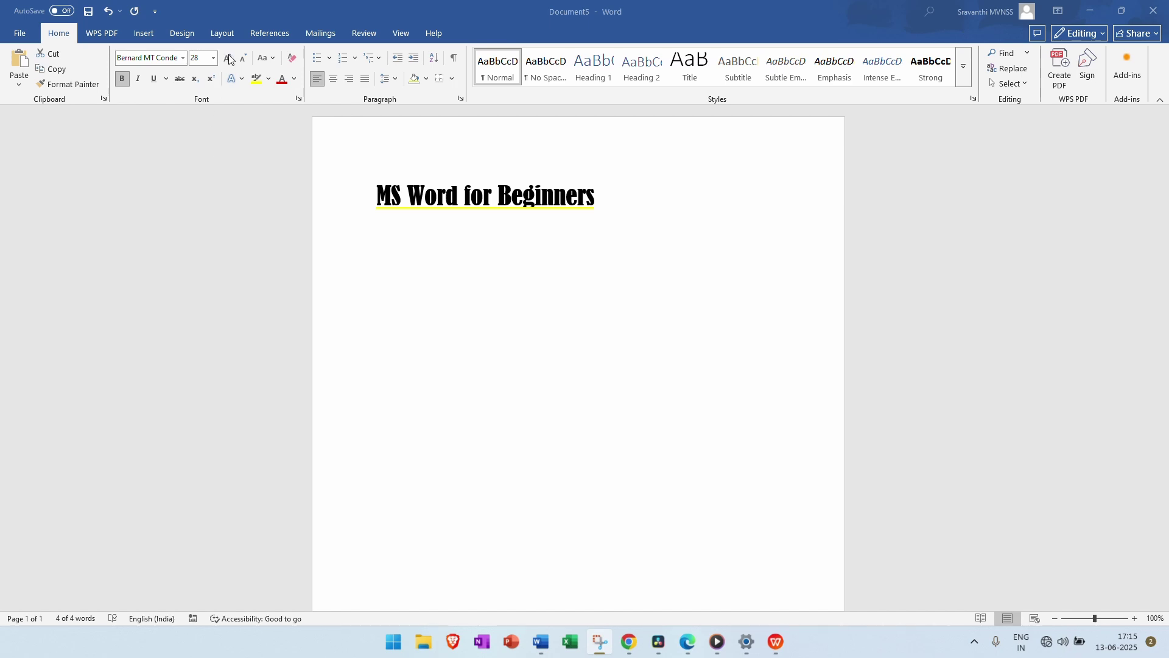
{"action": "triple_click", "coordinate": [514, 211]}
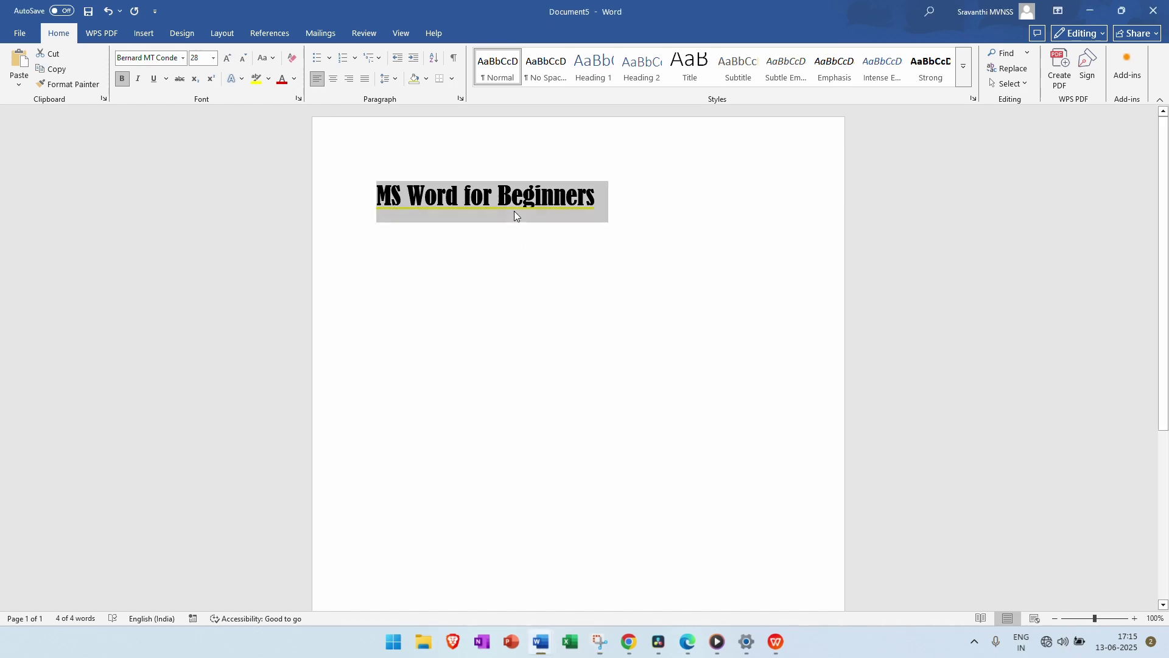
{"action": "left_click", "coordinate": [462, 251]}
{"action": "left_click_drag", "start_coordinate": [621, 193], "coordinate": [338, 190]}
- Add the text "abs" on a new line below "MS Word for Beginners"
{"action": "left_click", "coordinate": [623, 202]}
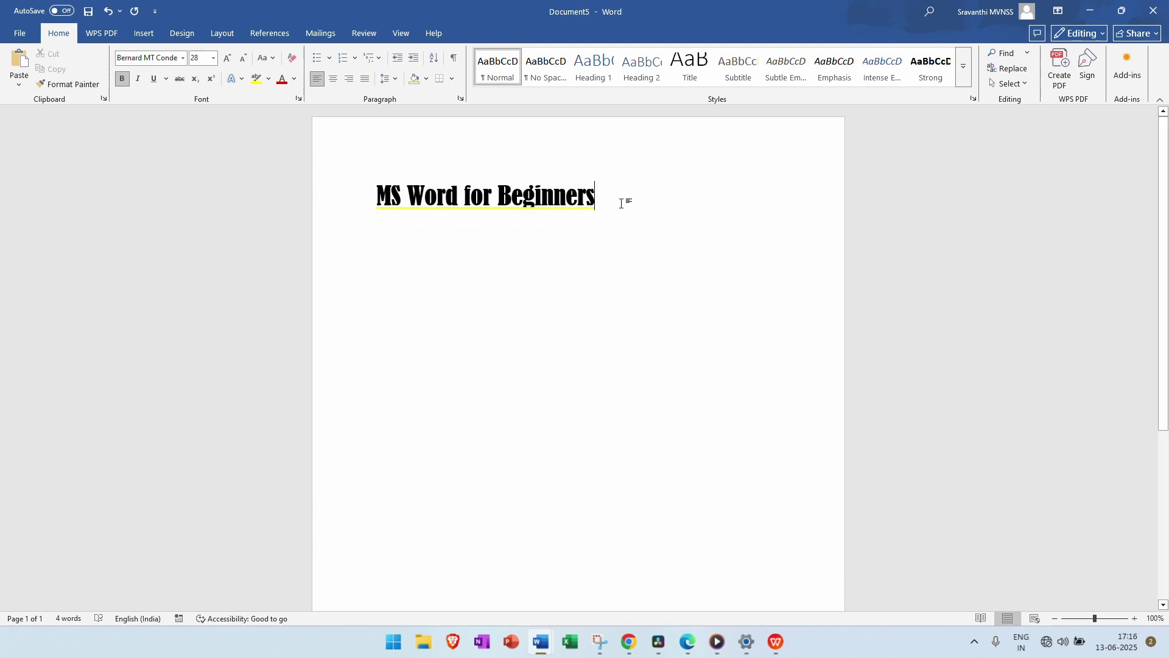
{"action": "key", "text": "Return"}
{"action": "type", "text": "abs"}
- Remove the bold formatting from the "abs" line and set its font size to 9
{"action": "left_click_drag", "start_coordinate": [426, 240], "coordinate": [358, 240]}
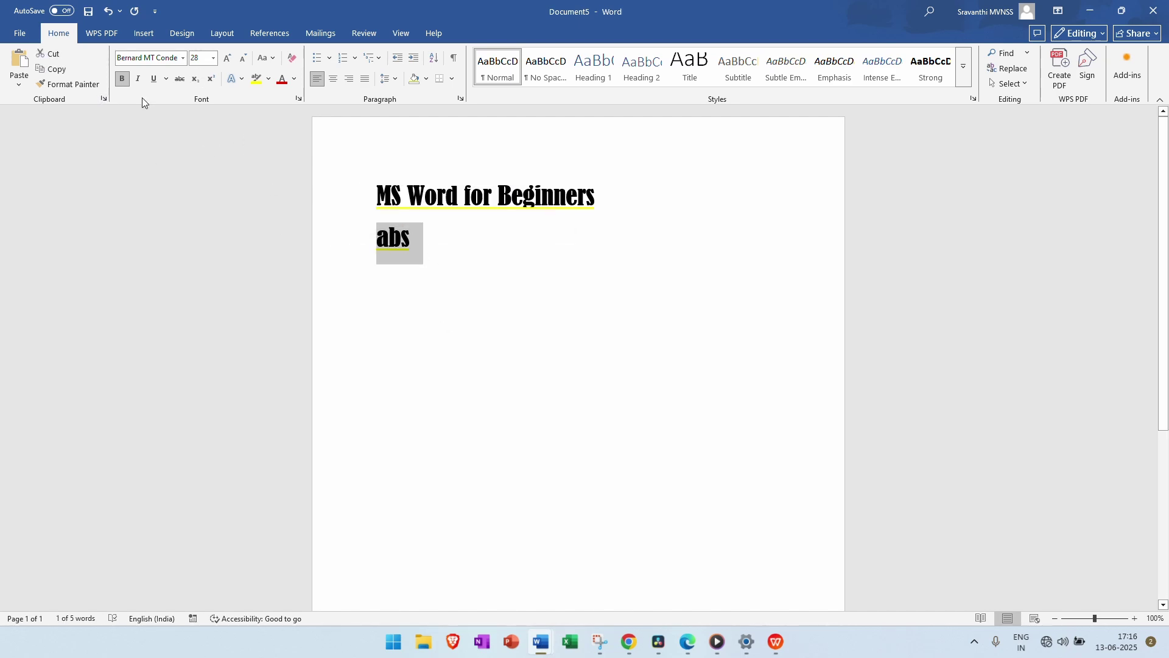
{"action": "left_click", "coordinate": [121, 79]}
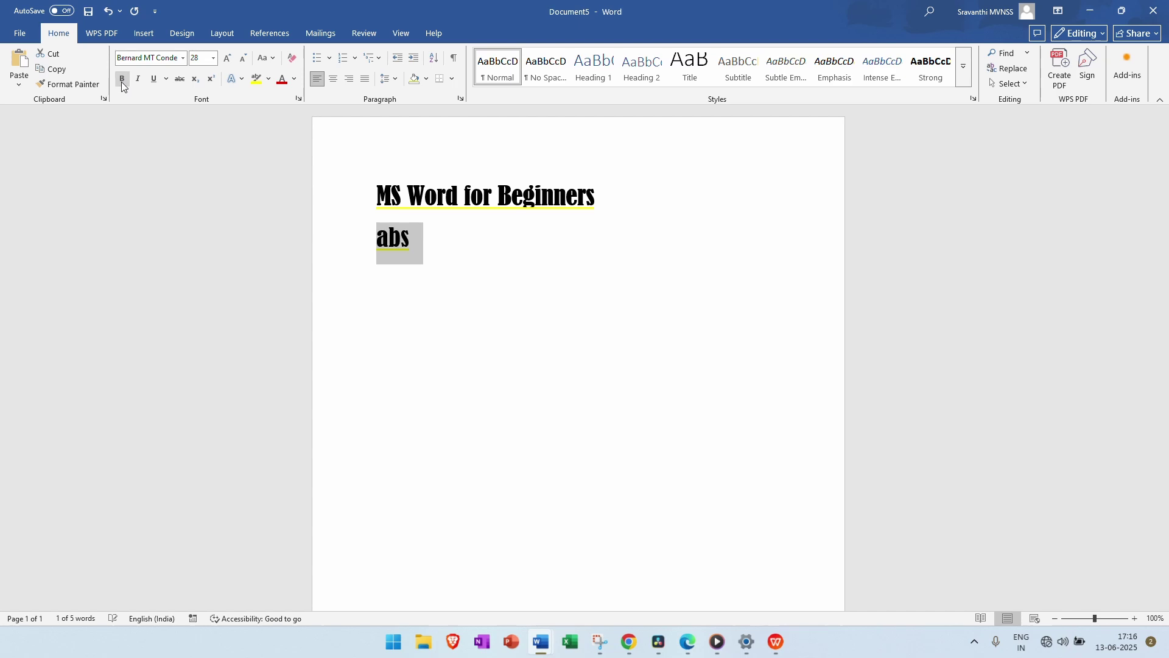
{"action": "left_click", "coordinate": [195, 58]}
{"action": "left_click", "coordinate": [213, 58]}
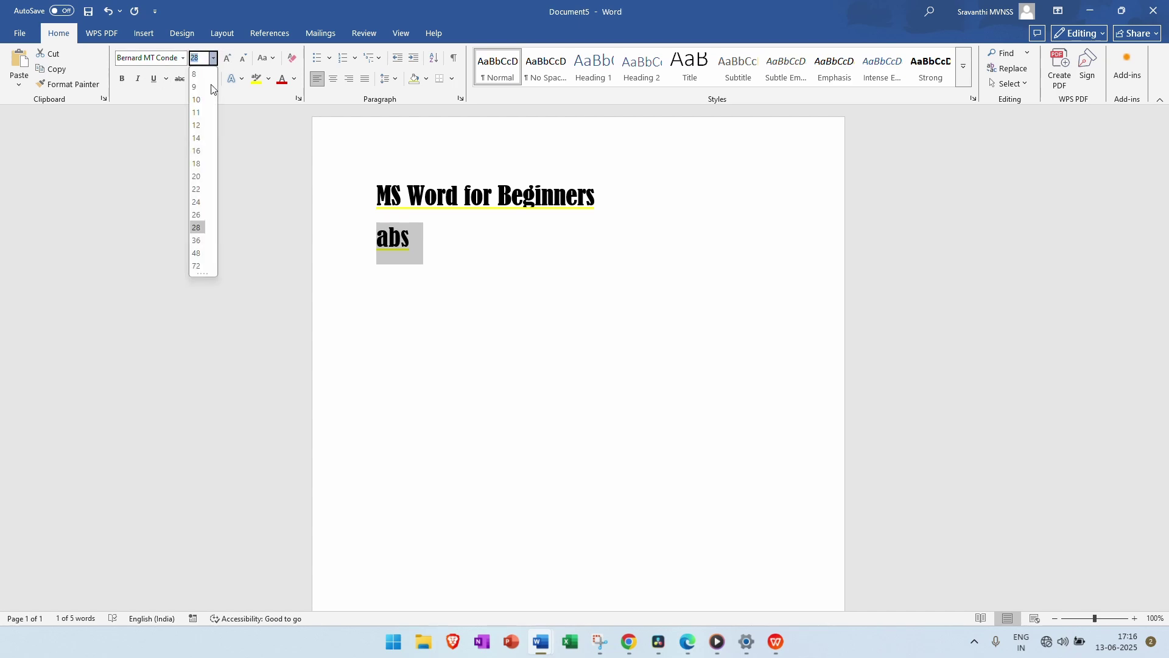
{"action": "left_click", "coordinate": [200, 86]}
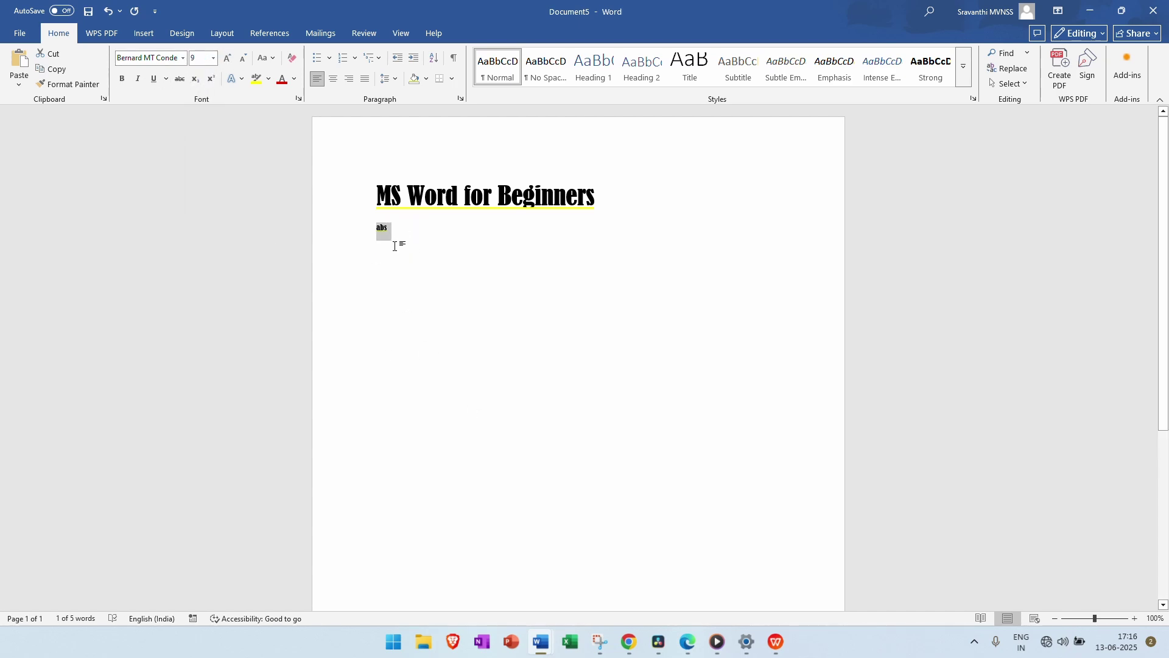
- Delete the "abs" text below the "MS Word for Beginners" line
{"action": "left_click", "coordinate": [412, 225]}
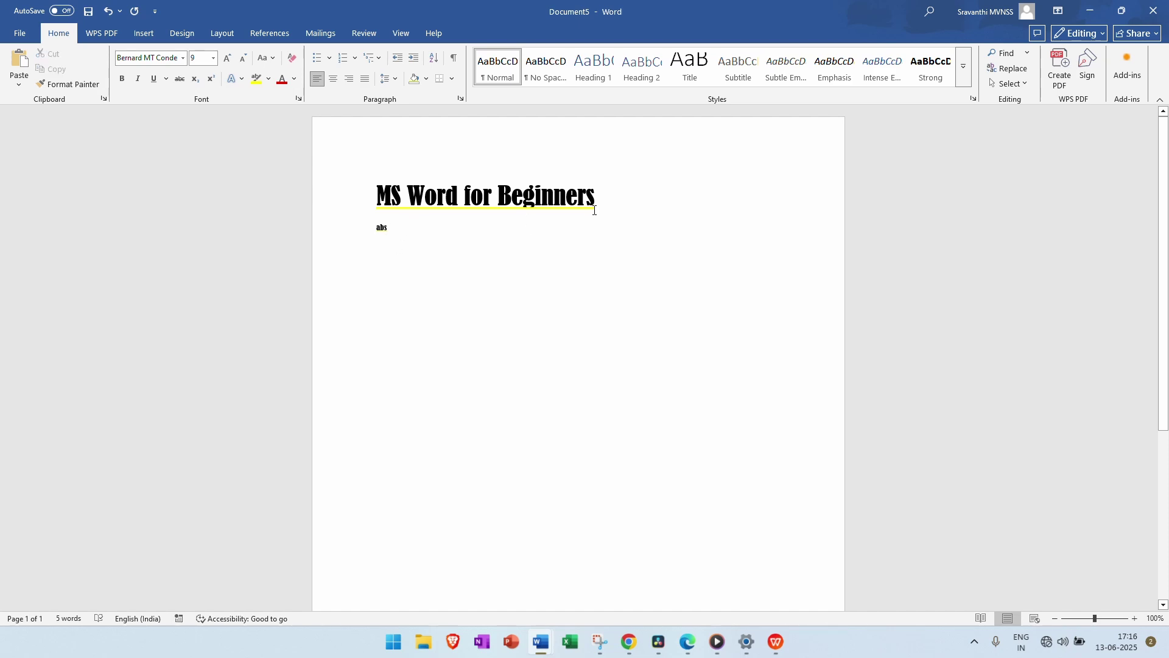
{"action": "double_click", "coordinate": [378, 229]}
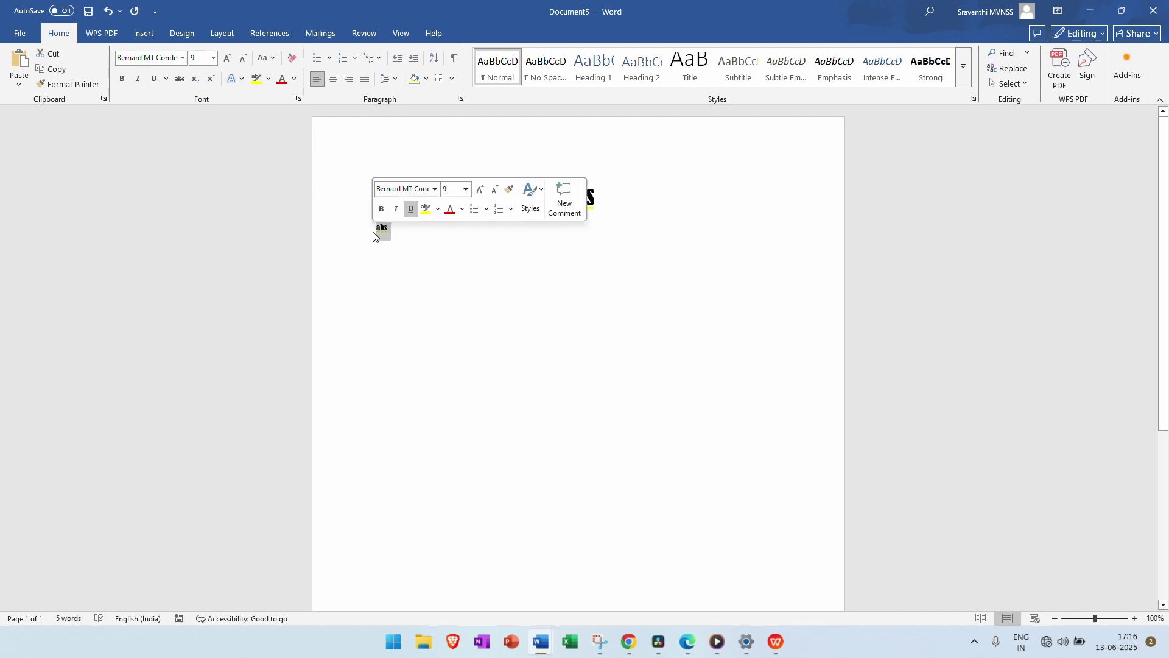
{"action": "key", "text": "BackSpace"}
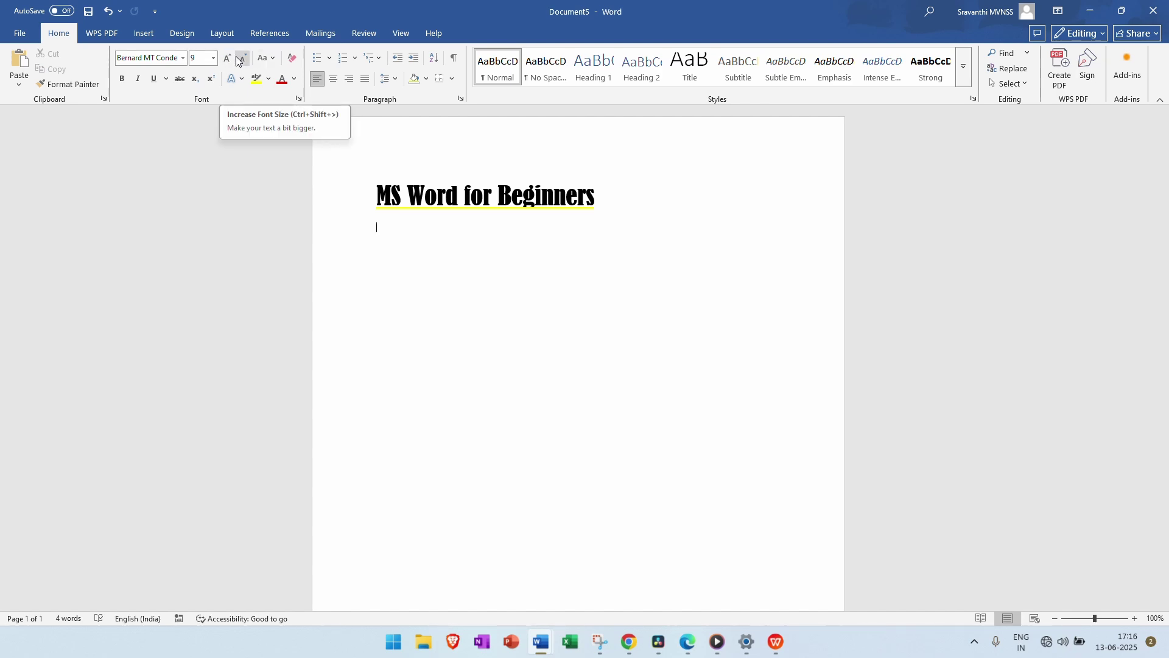
- Reduce the font size of the "MS Word for Beginners" line stepwise to 22
{"action": "left_click_drag", "start_coordinate": [661, 190], "coordinate": [373, 193]}
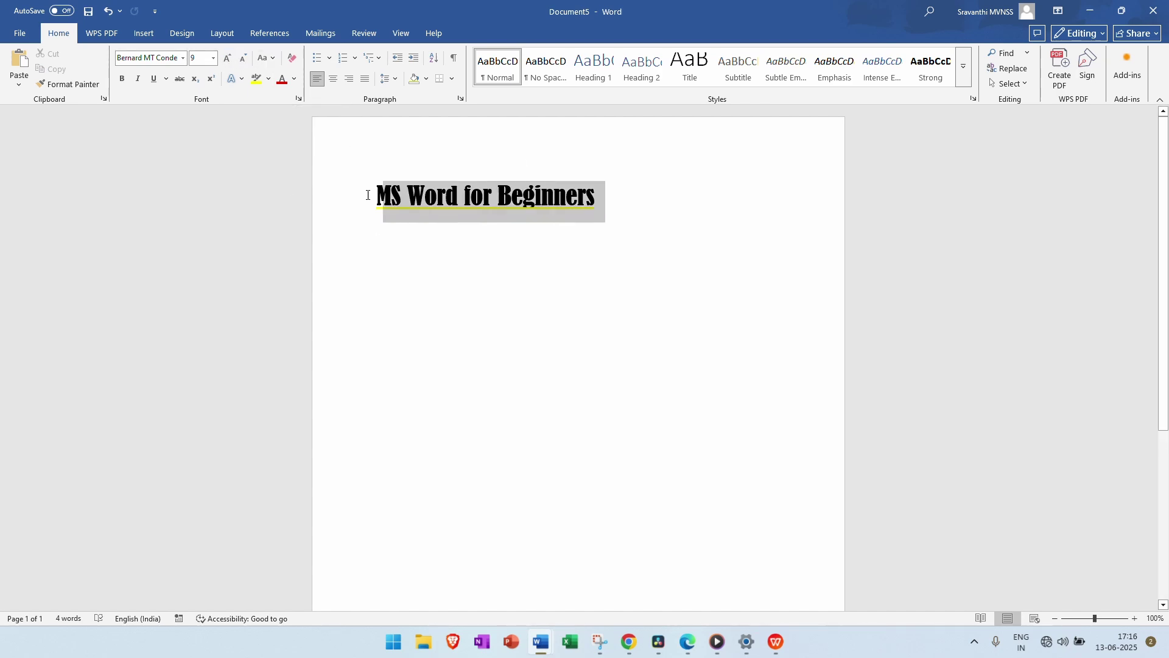
{"action": "left_click", "coordinate": [214, 58]}
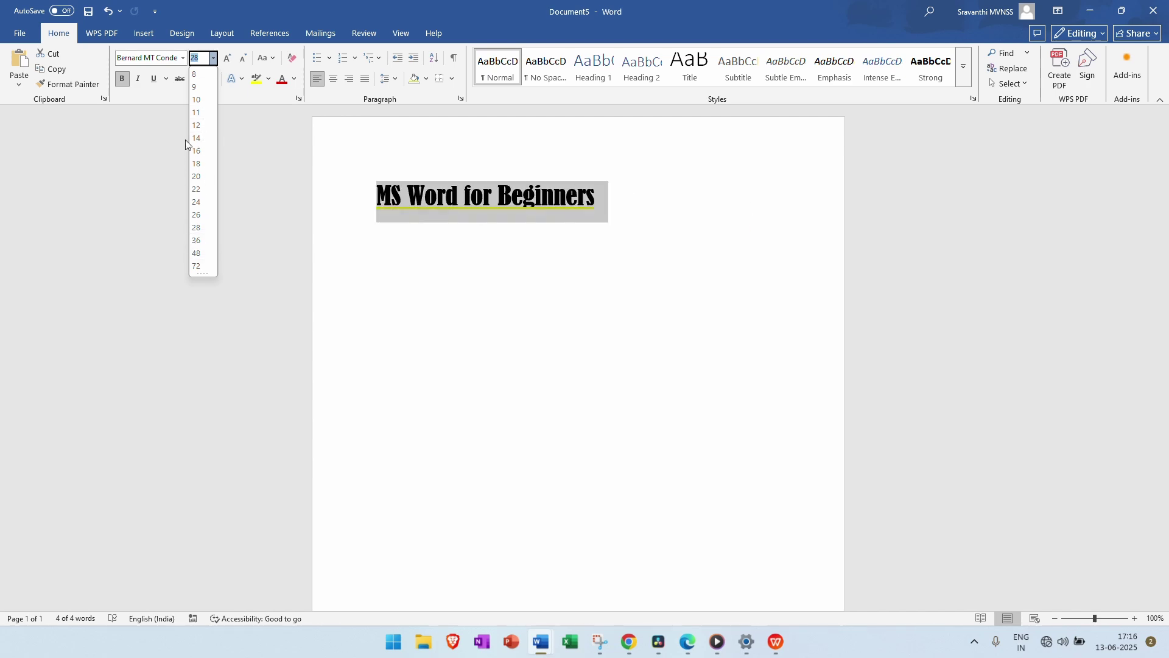
{"action": "left_click", "coordinate": [228, 60]}
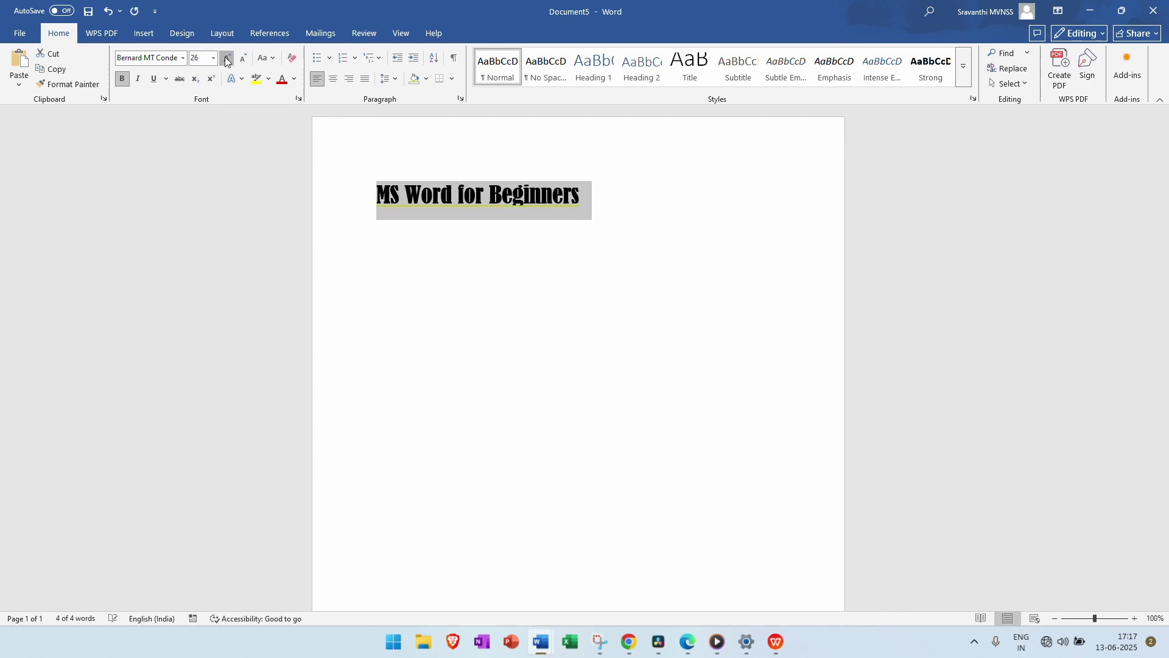
{"action": "left_click", "coordinate": [240, 61]}
{"action": "left_click", "coordinate": [240, 60]}
{"action": "left_click", "coordinate": [242, 59]}
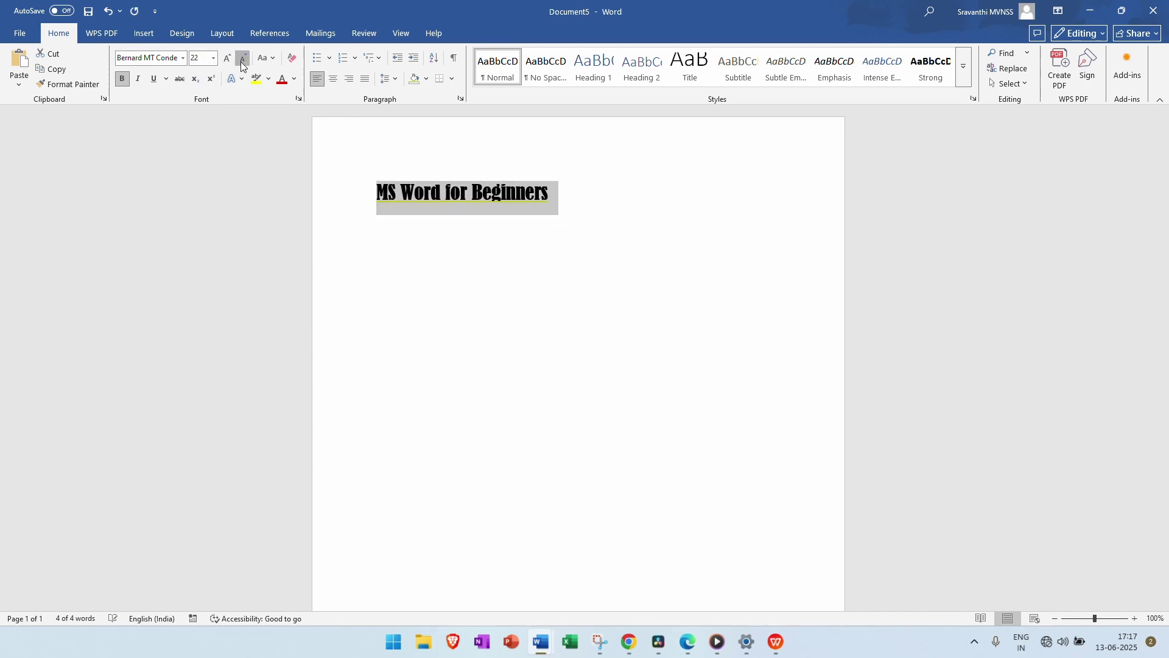
{"action": "left_click", "coordinate": [241, 59]}
{"action": "left_click", "coordinate": [227, 58]}
{"action": "left_click", "coordinate": [213, 58]}
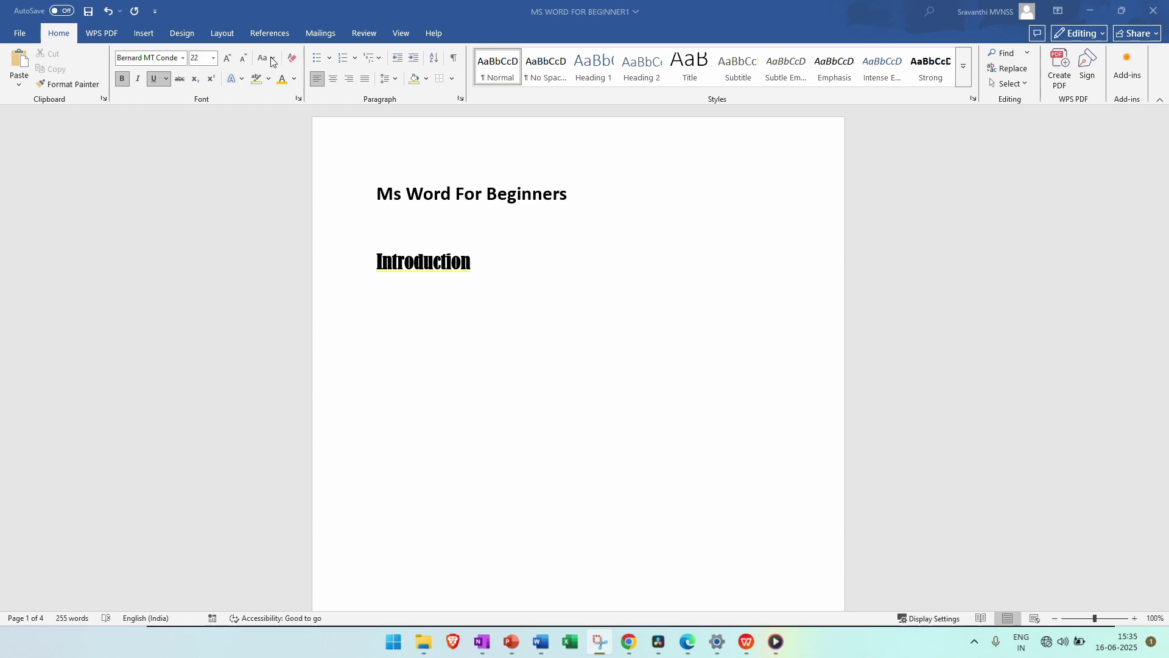
- Change the "Ms Word For Beginners" title to toggle case
{"action": "left_click", "coordinate": [525, 196]}
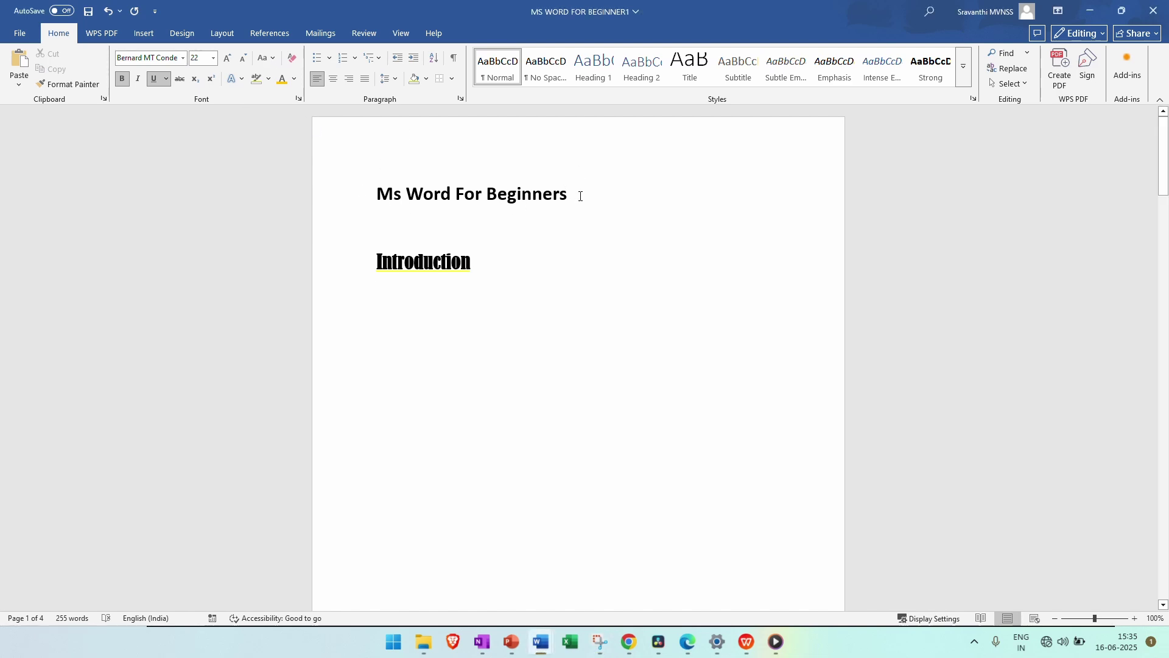
{"action": "left_click_drag", "start_coordinate": [577, 196], "coordinate": [373, 196]}
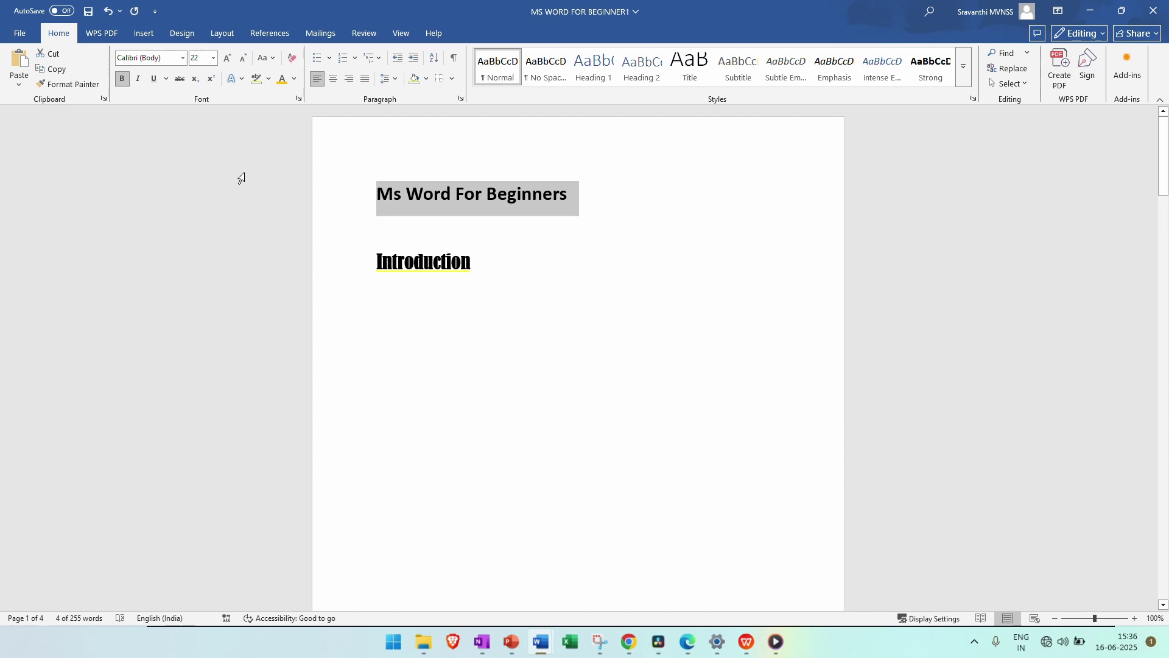
{"action": "left_click", "coordinate": [273, 60]}
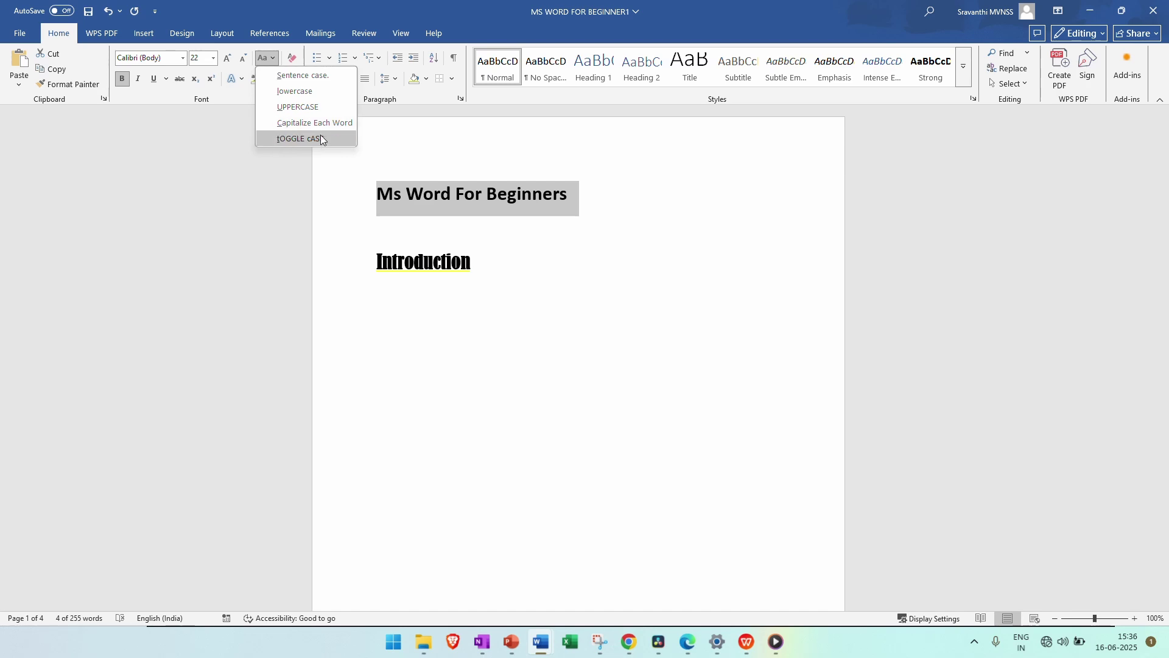
{"action": "left_click", "coordinate": [279, 139]}
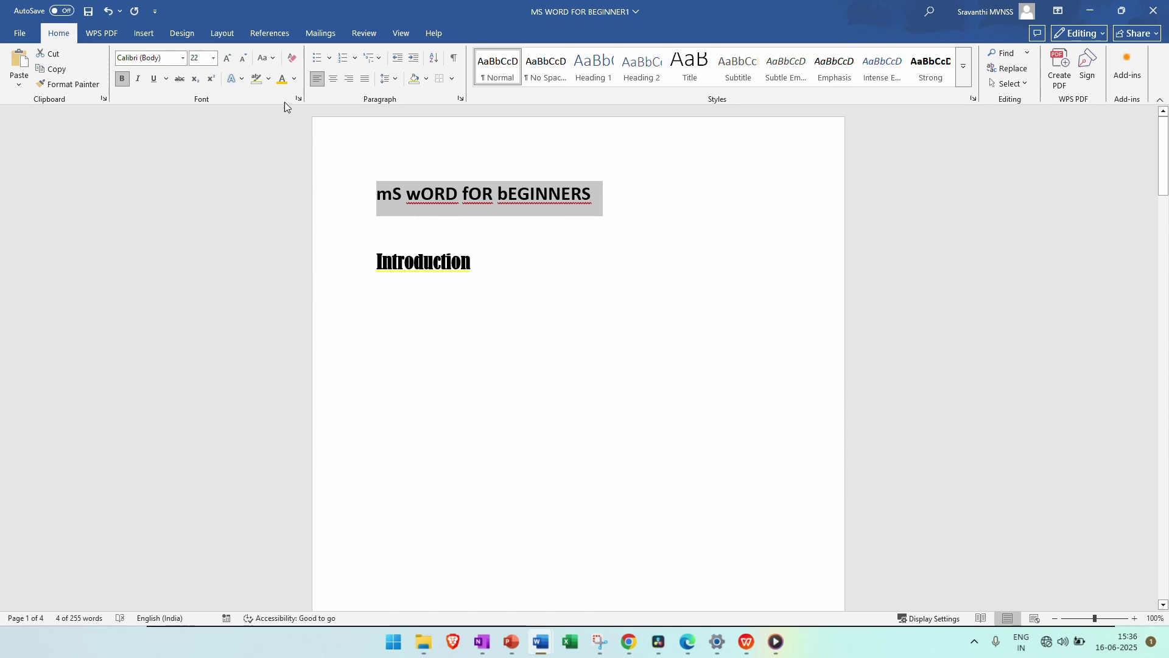
- Try uppercase and then lowercase on the title above "Introduction"
{"action": "left_click", "coordinate": [264, 57]}
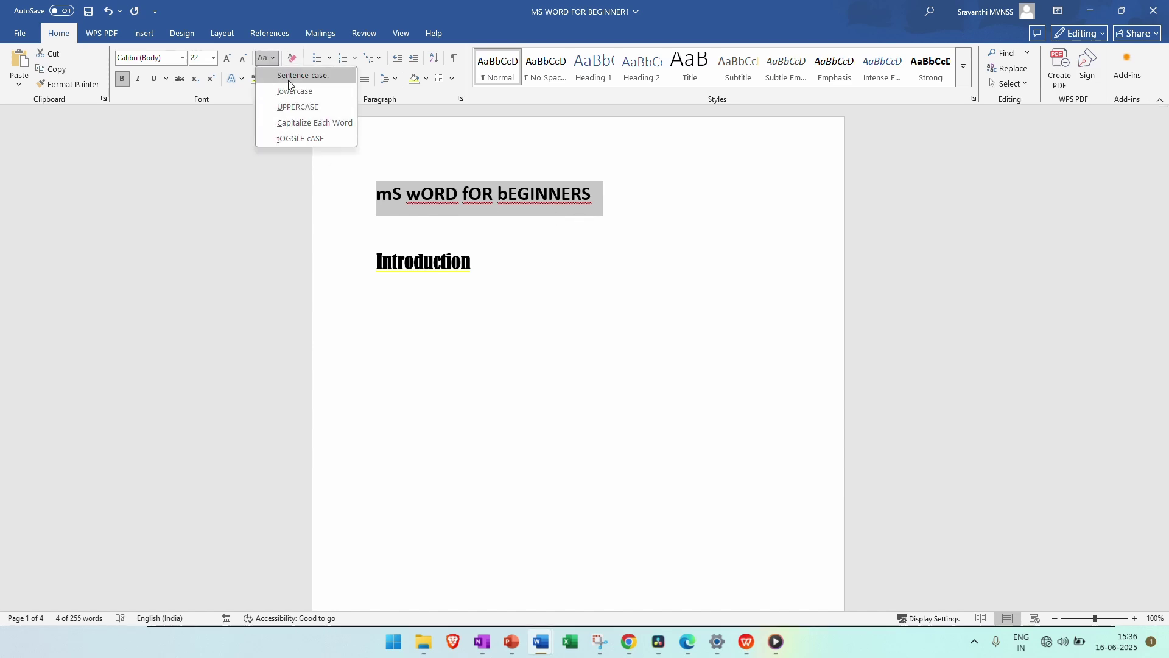
{"action": "left_click", "coordinate": [287, 108]}
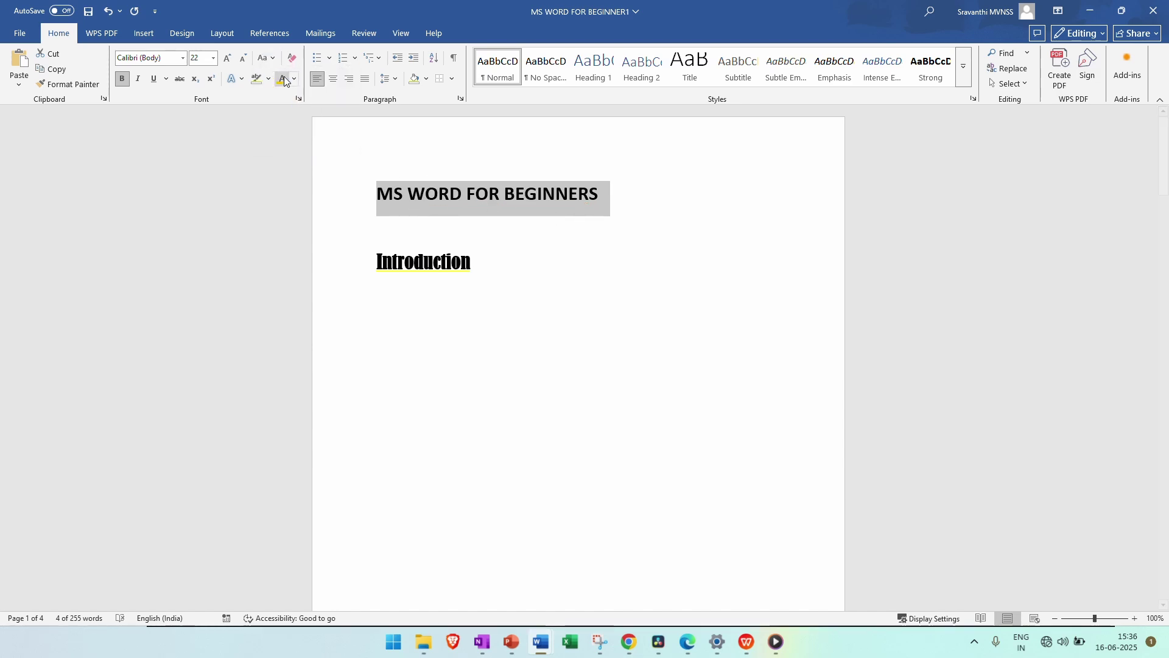
{"action": "left_click", "coordinate": [263, 58]}
{"action": "left_click", "coordinate": [286, 94]}
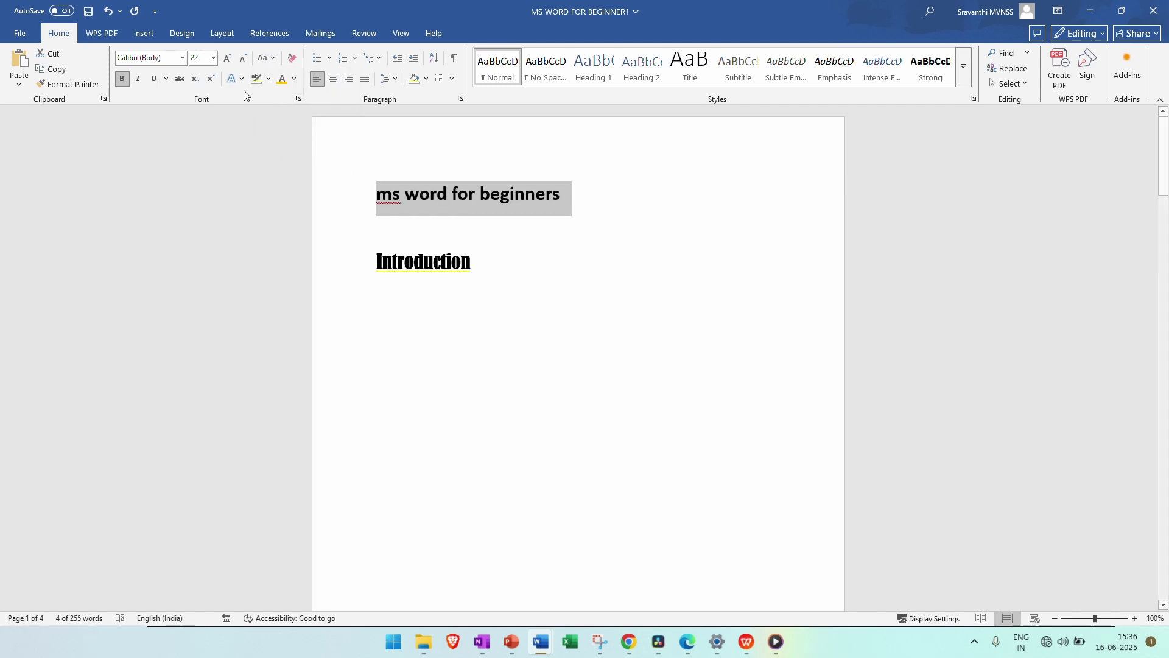
- Convert the lowercase title "ms word for beginners" to uppercase
{"action": "left_click", "coordinate": [267, 58]}
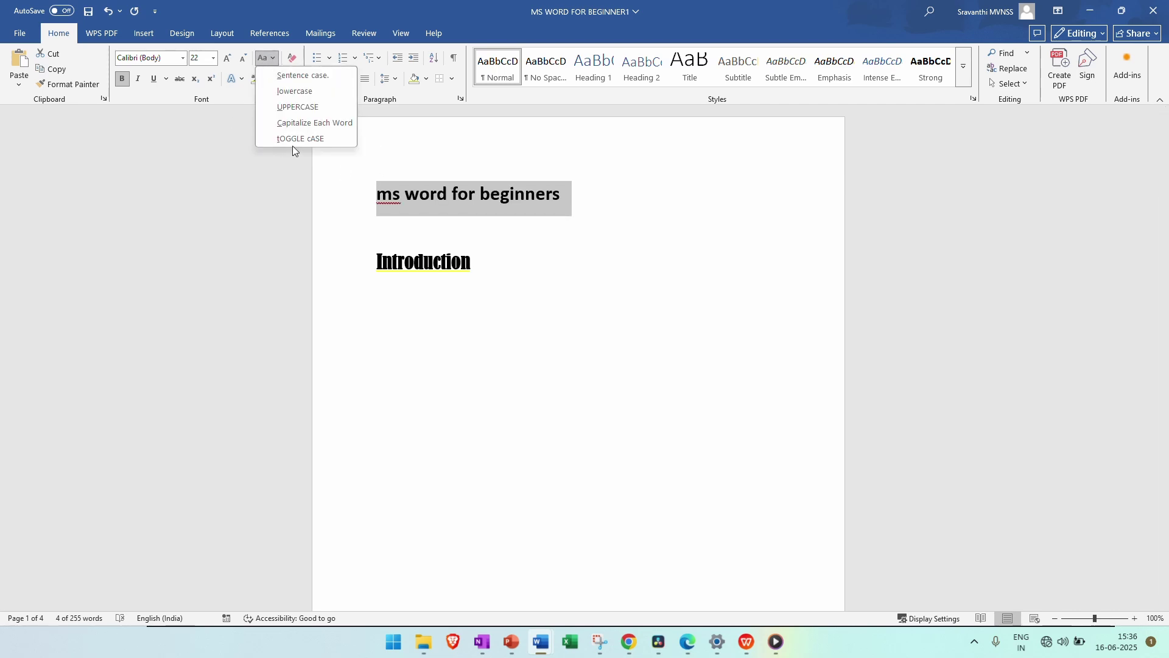
{"action": "left_click", "coordinate": [296, 108]}
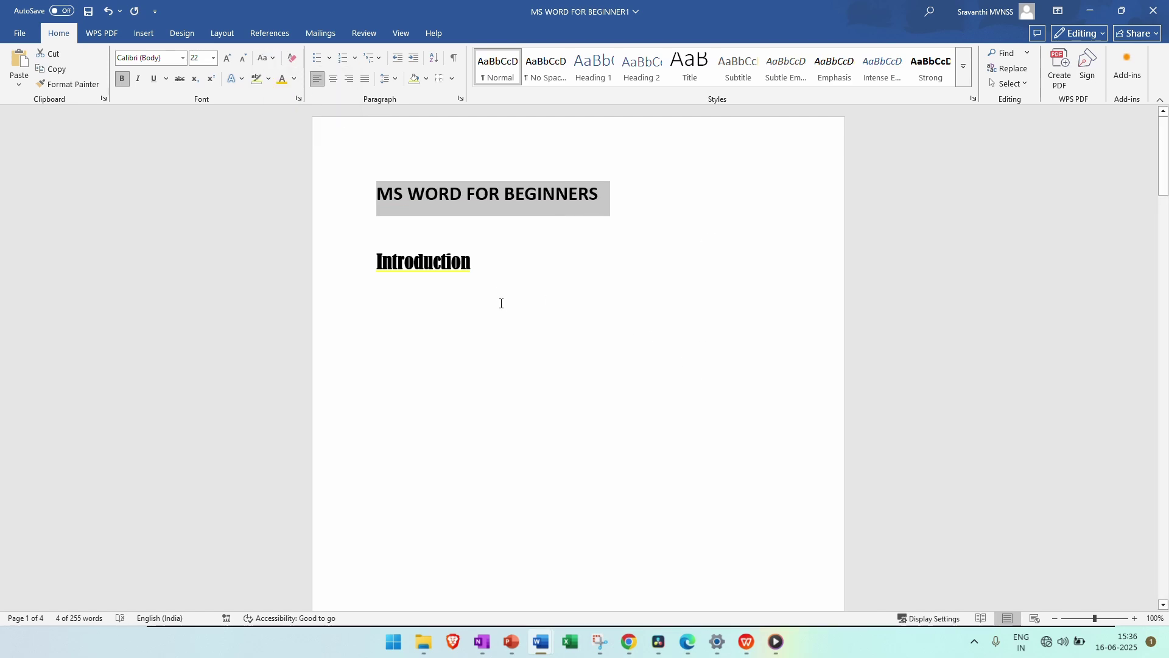
{"action": "left_click", "coordinate": [263, 58]}
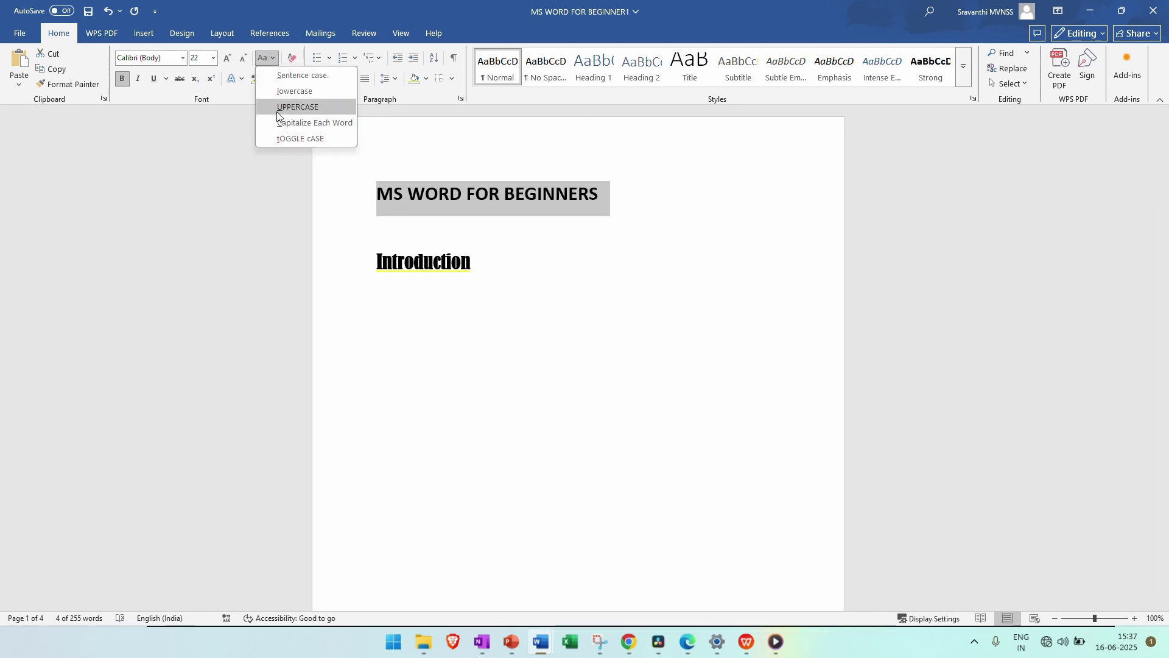
{"action": "left_click", "coordinate": [469, 298]}
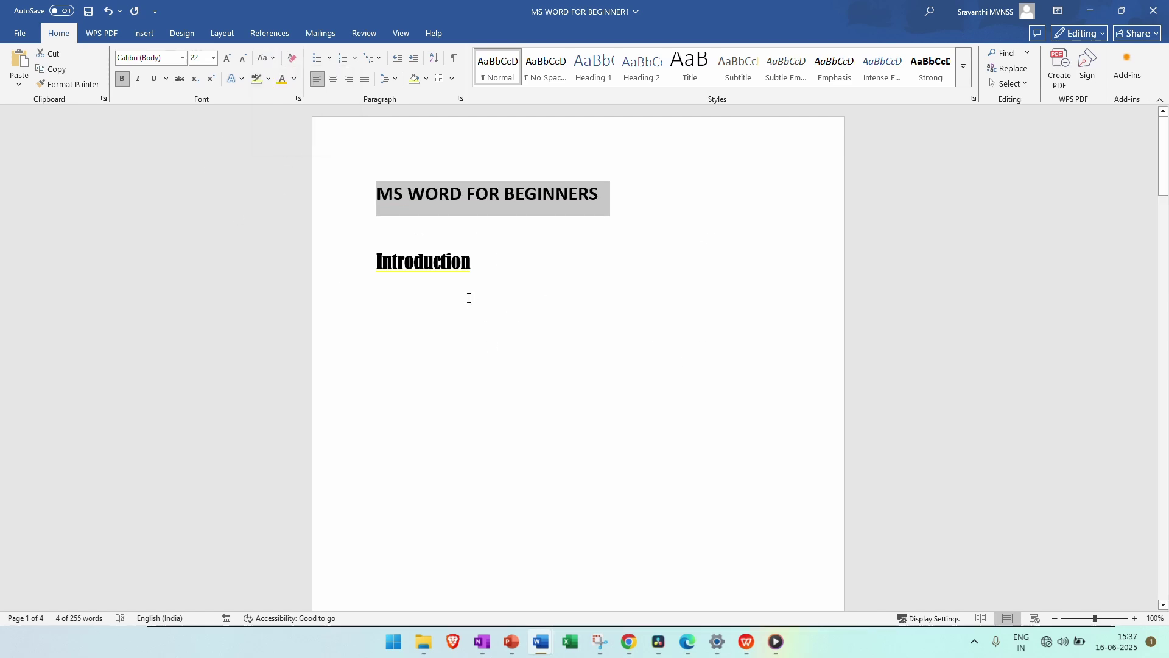
{"action": "left_click", "coordinate": [485, 262]}
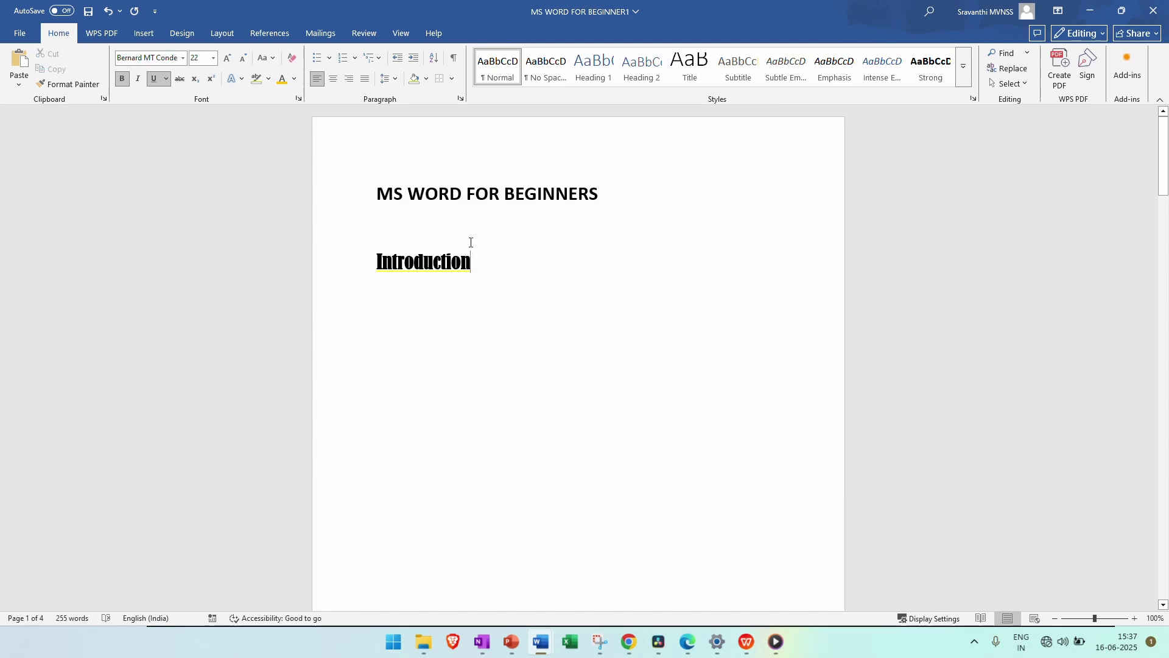
{"action": "left_click_drag", "start_coordinate": [617, 194], "coordinate": [363, 200]}
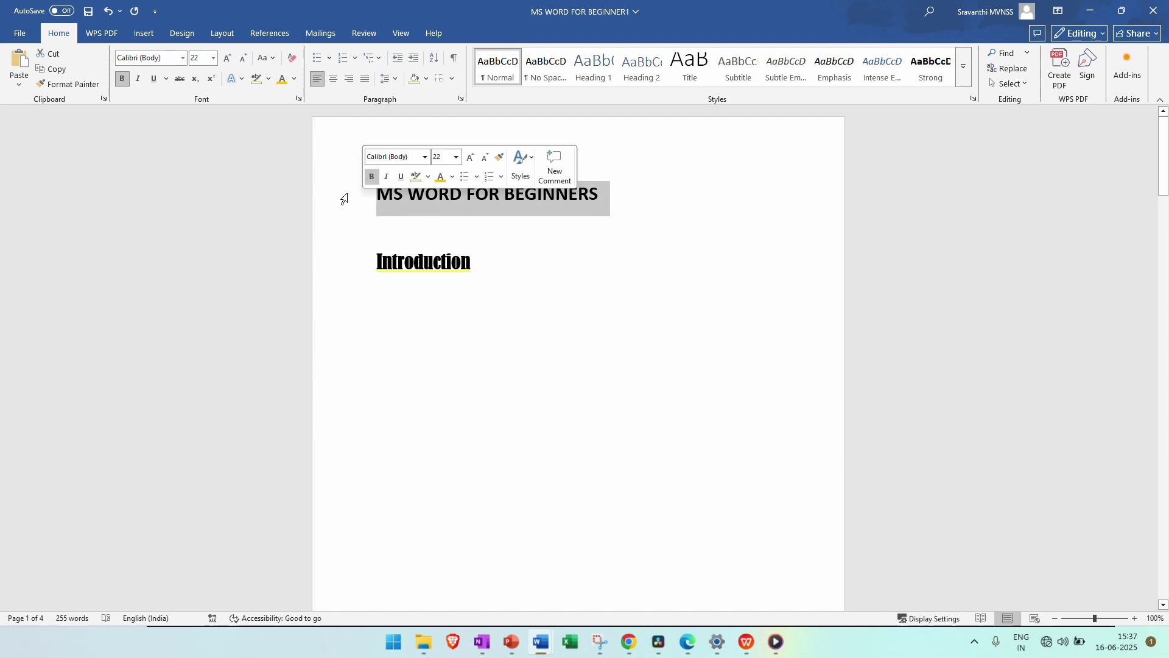
{"action": "left_click", "coordinate": [428, 231]}
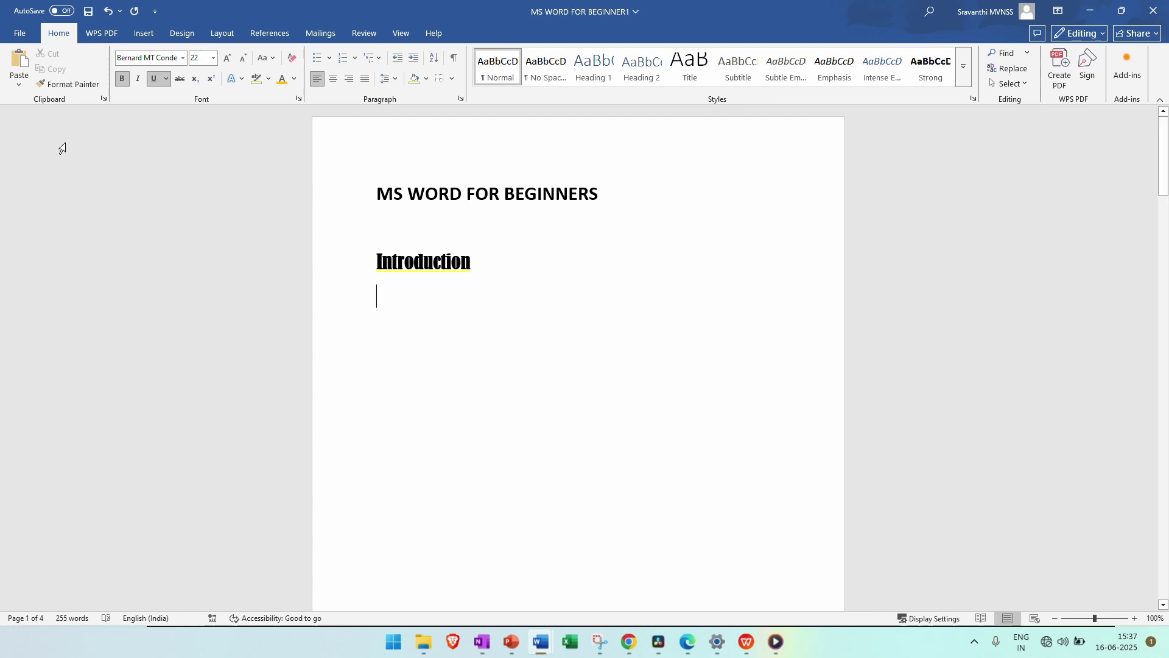
- Turn on italic and choose lowercase for the empty line below "Introduction"
{"action": "left_click", "coordinate": [141, 79]}
{"action": "left_click", "coordinate": [268, 64]}
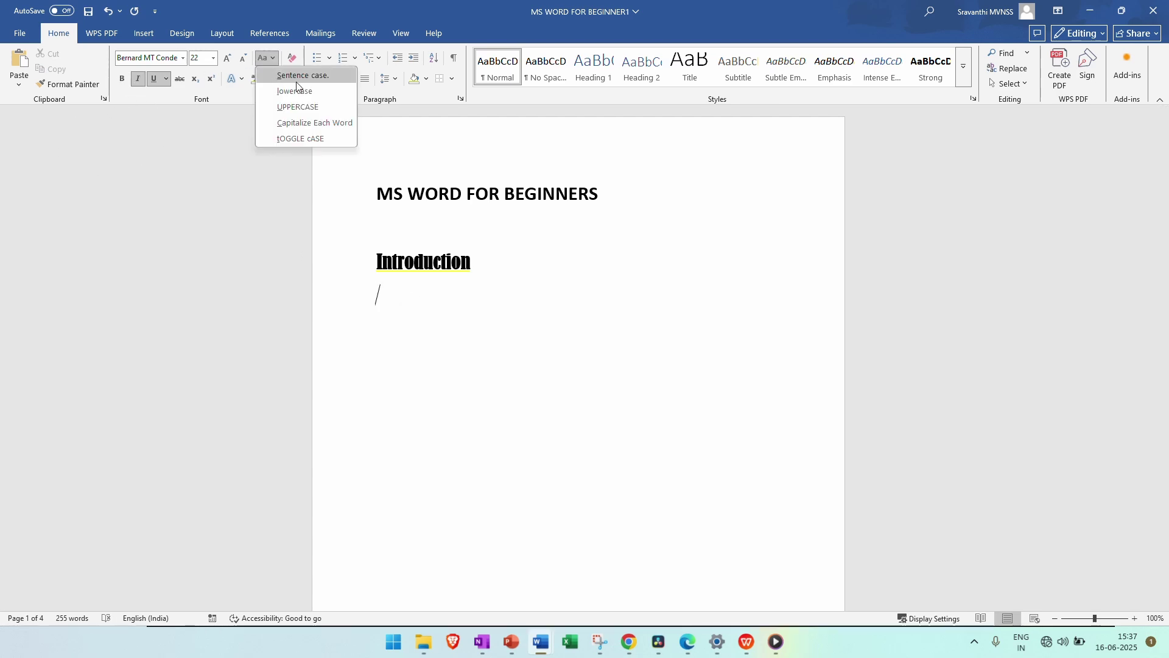
{"action": "left_click", "coordinate": [301, 93]}
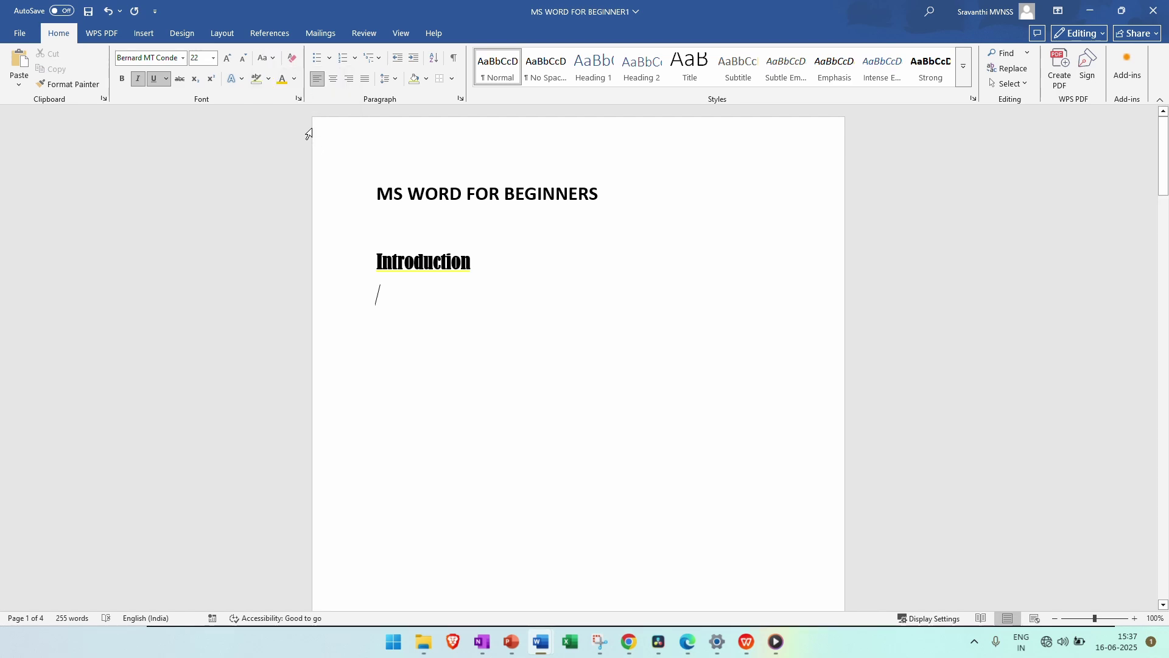
- Enter some trial text below "Introduction", erase it completely and turn italic off
{"action": "type", "text": "fbisdeola"}
{"action": "key", "text": "BackSpace"}
{"action": "key", "text": "BackSpace"}
{"action": "key", "text": "BackSpace"}
{"action": "key", "text": "BackSpace"}
{"action": "key", "text": "BackSpace"}
{"action": "key", "text": "BackSpace"}
{"action": "key", "text": "BackSpace"}
{"action": "key", "text": "BackSpace"}
{"action": "key", "text": "BackSpace"}
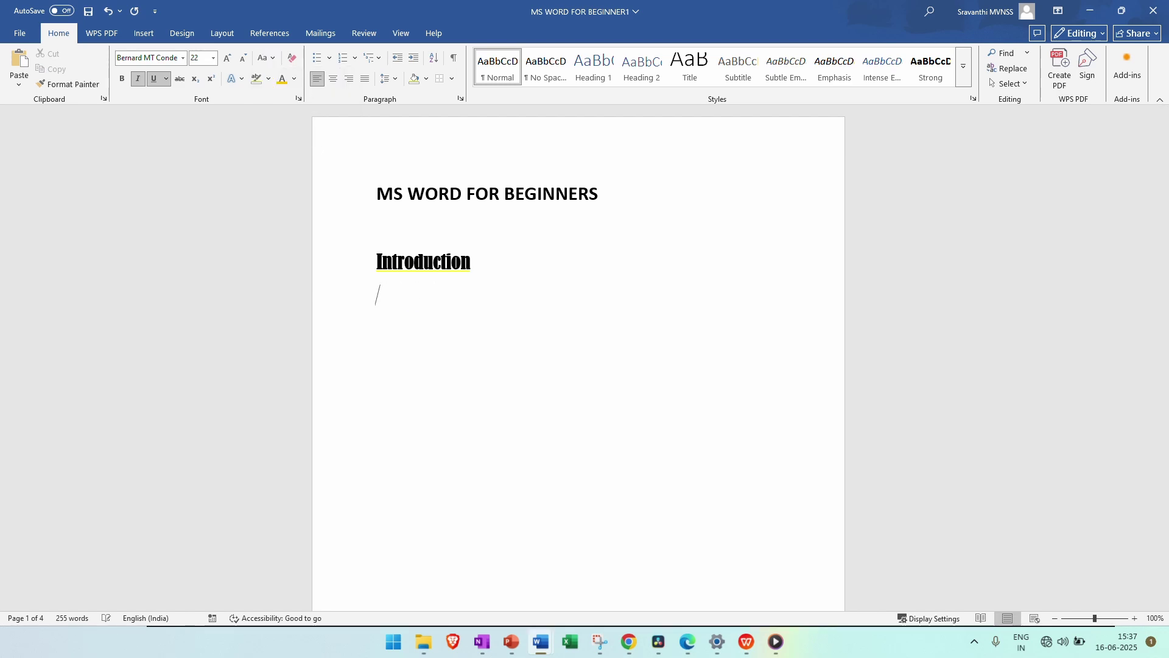
{"action": "left_click", "coordinate": [139, 79]}
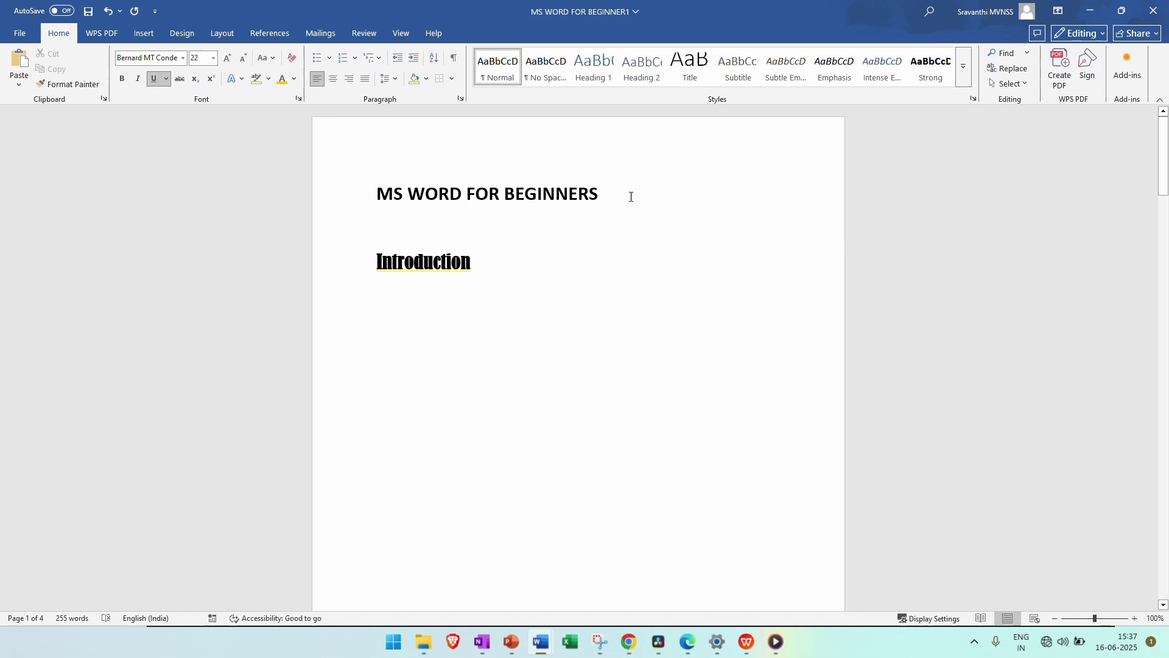
{"action": "left_click_drag", "start_coordinate": [629, 193], "coordinate": [606, 194]}
{"action": "left_click", "coordinate": [324, 206]}
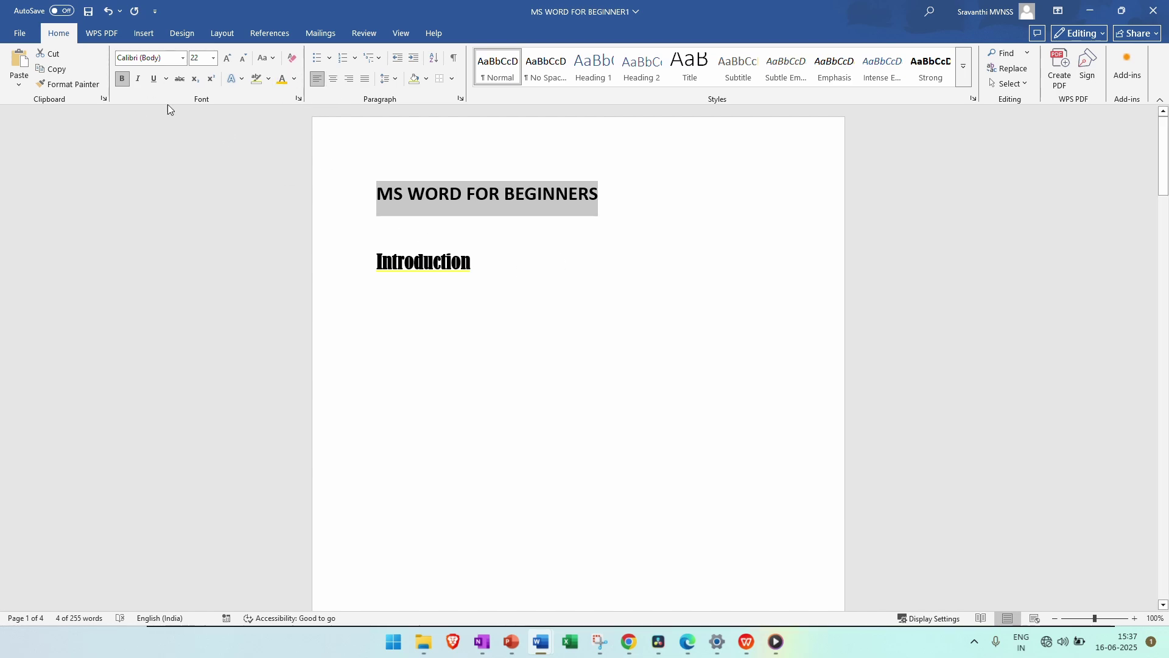
{"action": "left_click", "coordinate": [415, 263]}
- Enter a first name at font size 18 on the line below "Introduction" and select it
{"action": "left_click", "coordinate": [472, 269]}
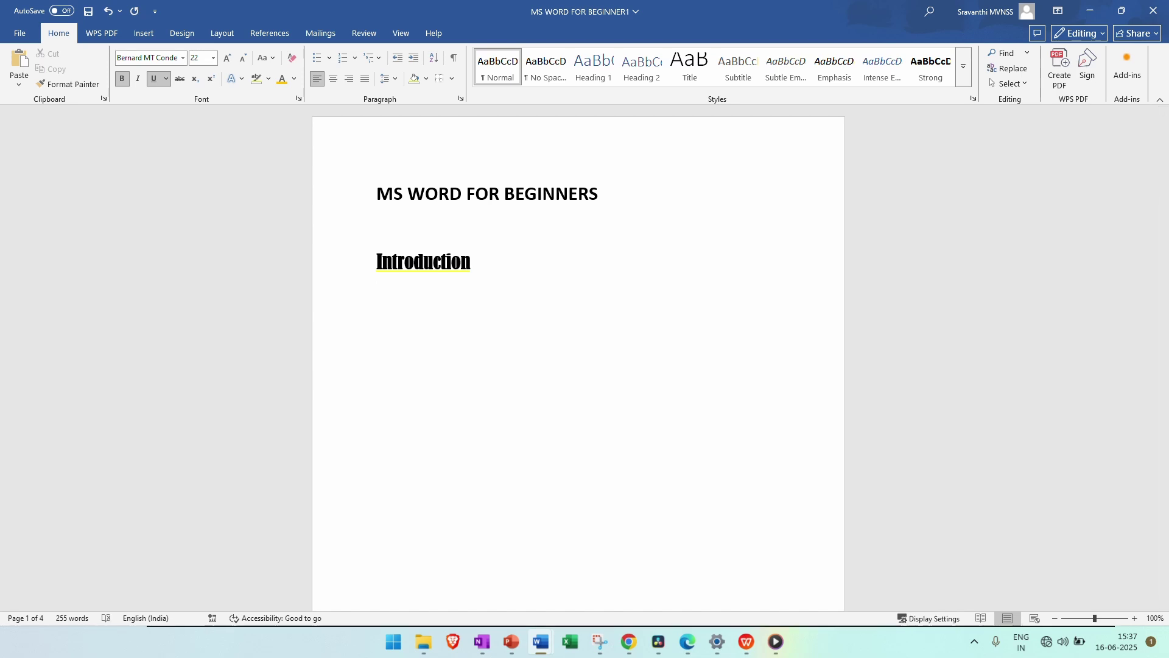
{"action": "left_click", "coordinate": [213, 58]}
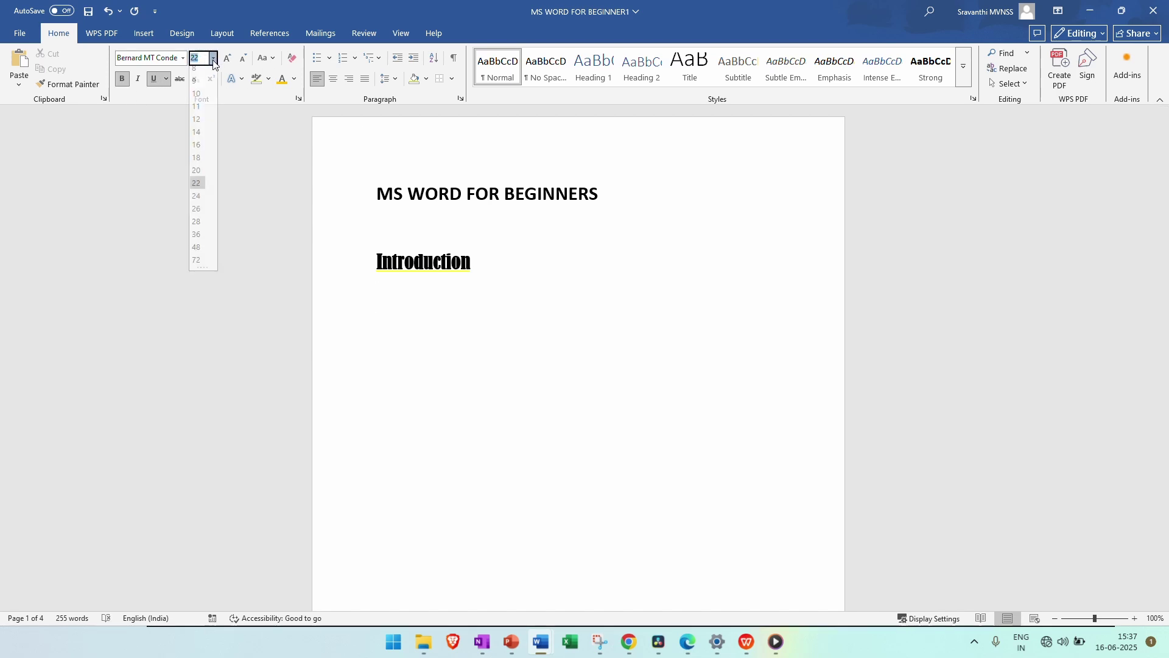
{"action": "left_click", "coordinate": [196, 163]}
{"action": "type", "text": "Anupa"}
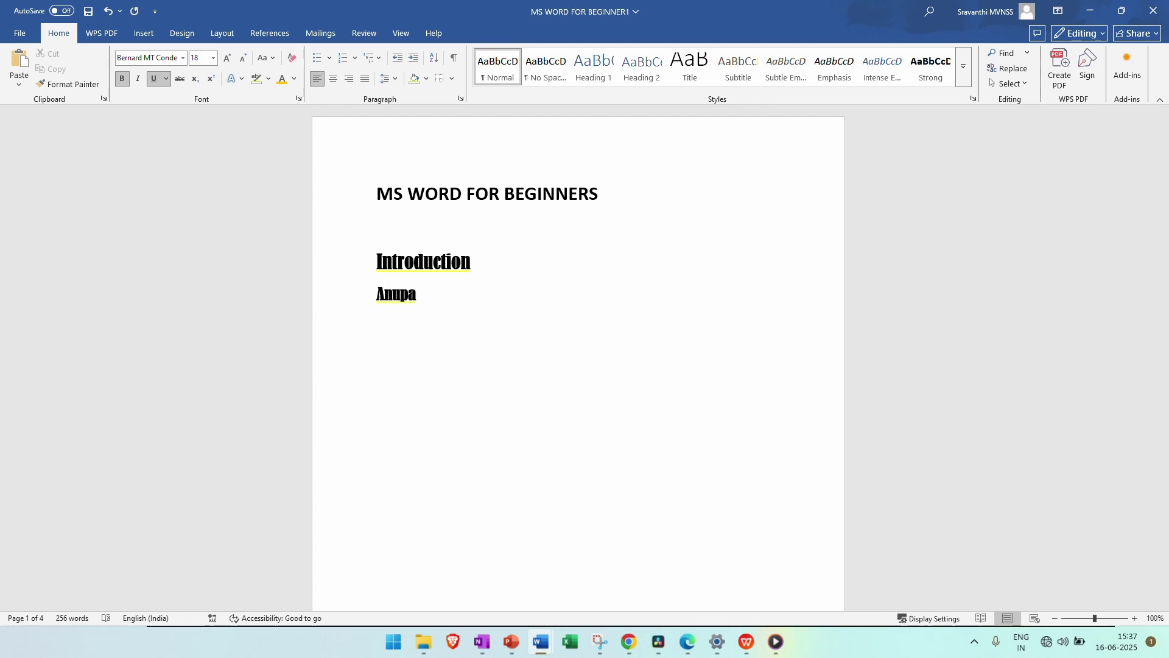
{"action": "type", "text": "m"}
{"action": "left_click", "coordinate": [360, 278]}
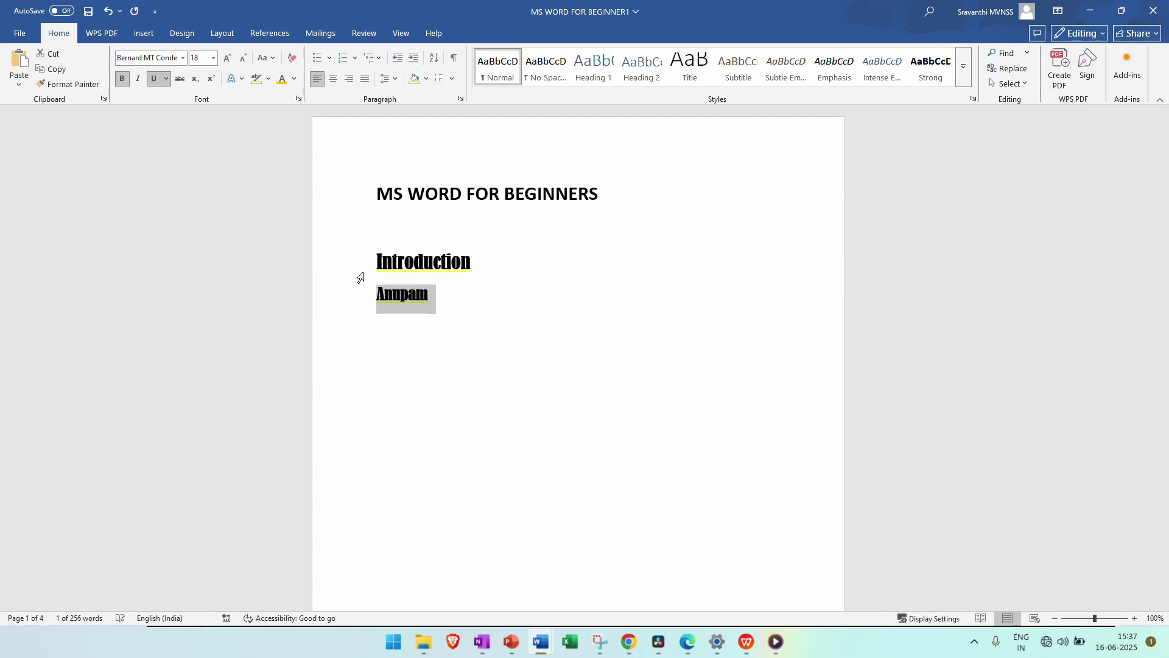
- Strike through the first name below "Introduction" and start a new line beneath it
{"action": "left_click", "coordinate": [180, 79]}
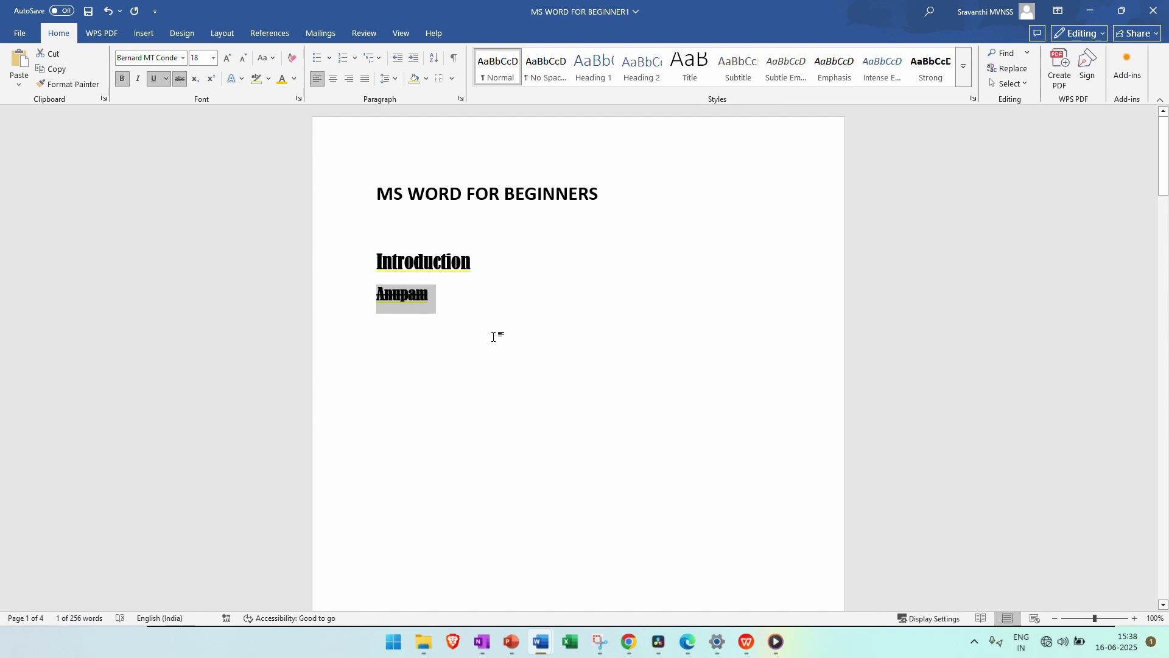
{"action": "left_click", "coordinate": [451, 300]}
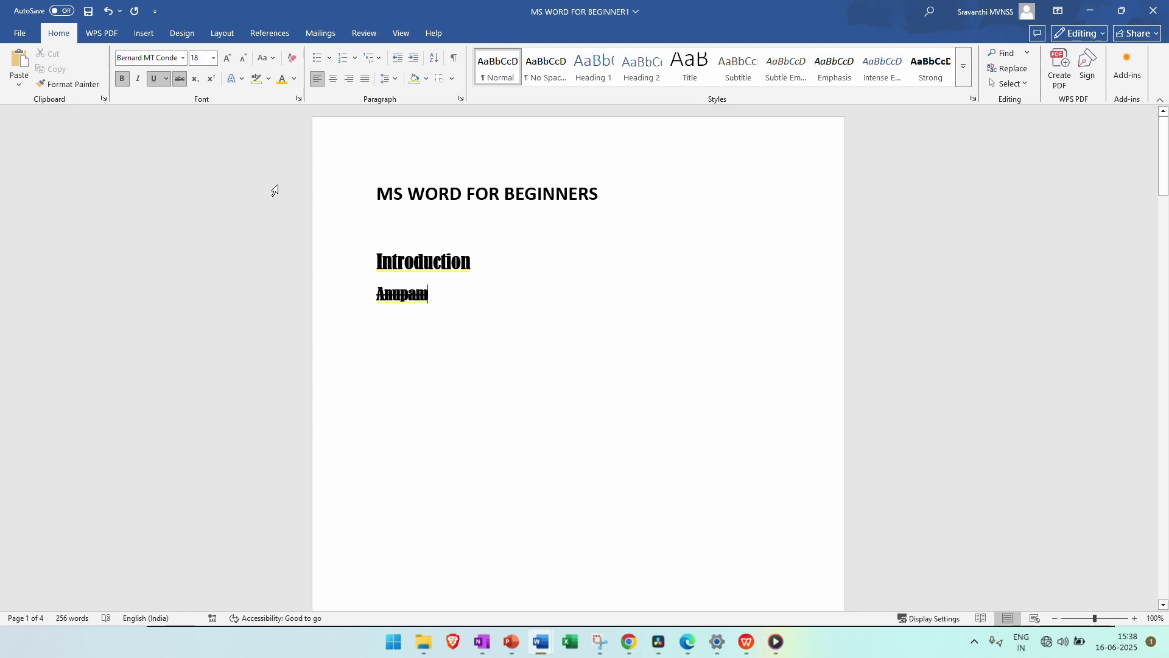
{"action": "key", "text": "Return"}
- Switch the font to Calibri (Body) and enter "(a+b)2" below the struck-through name
{"action": "type", "text": "("}
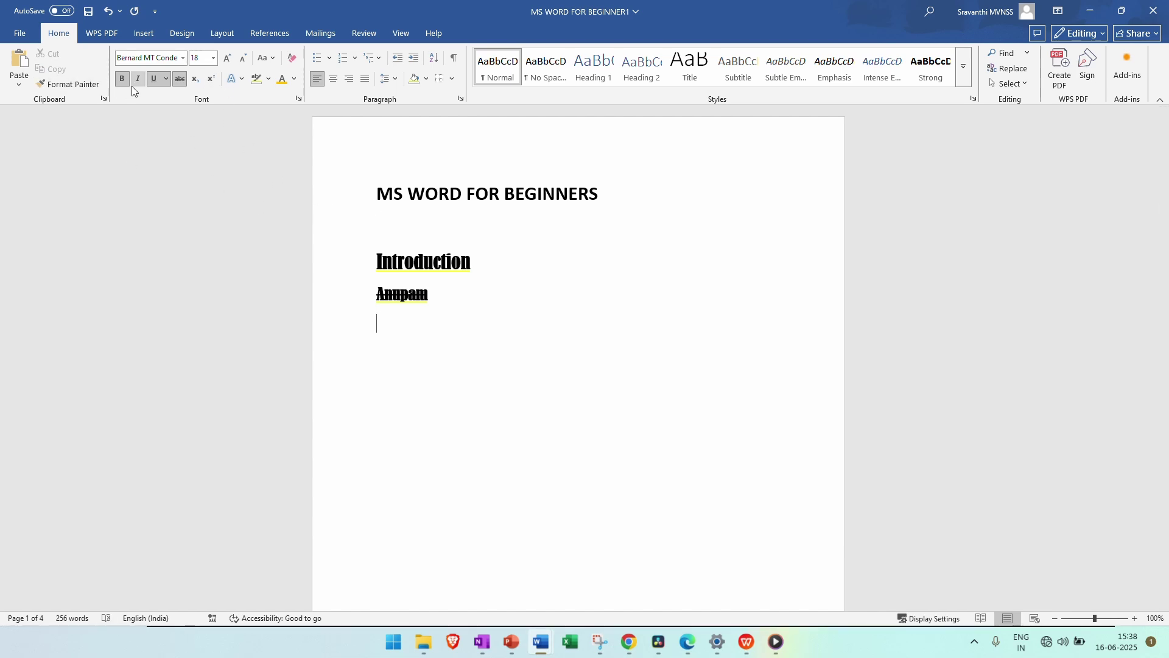
{"action": "left_click", "coordinate": [182, 58]}
{"action": "left_click", "coordinate": [163, 106]}
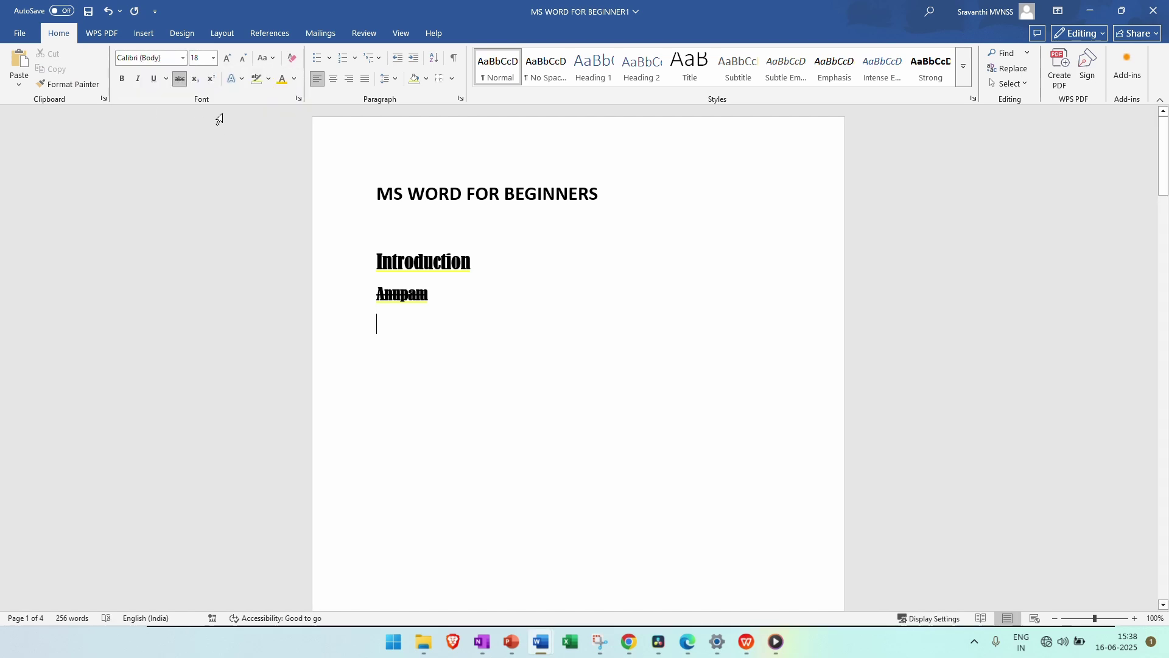
{"action": "type", "text": "(a+b)2"}
- Remove the strikethrough from the whole "(a+b)2" expression
{"action": "key", "text": "shift+Left"}
{"action": "key", "text": "shift+Left"}
{"action": "key", "text": "shift+Left"}
{"action": "key", "text": "shift+Left"}
{"action": "key", "text": "shift+Left"}
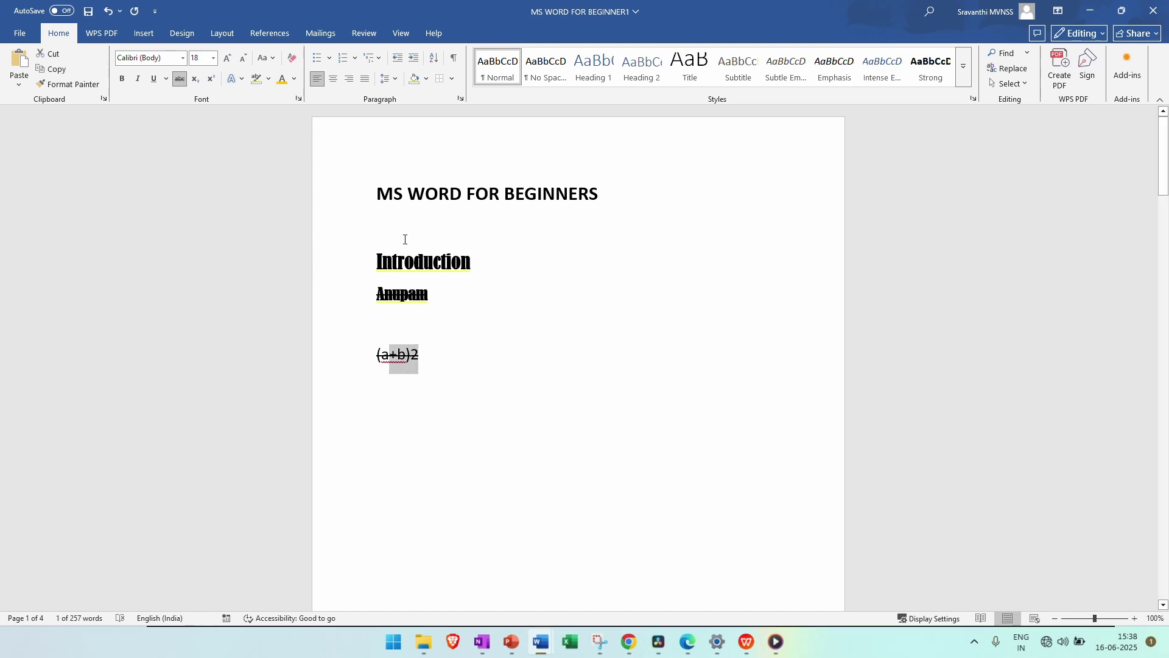
{"action": "key", "text": "shift+Left"}
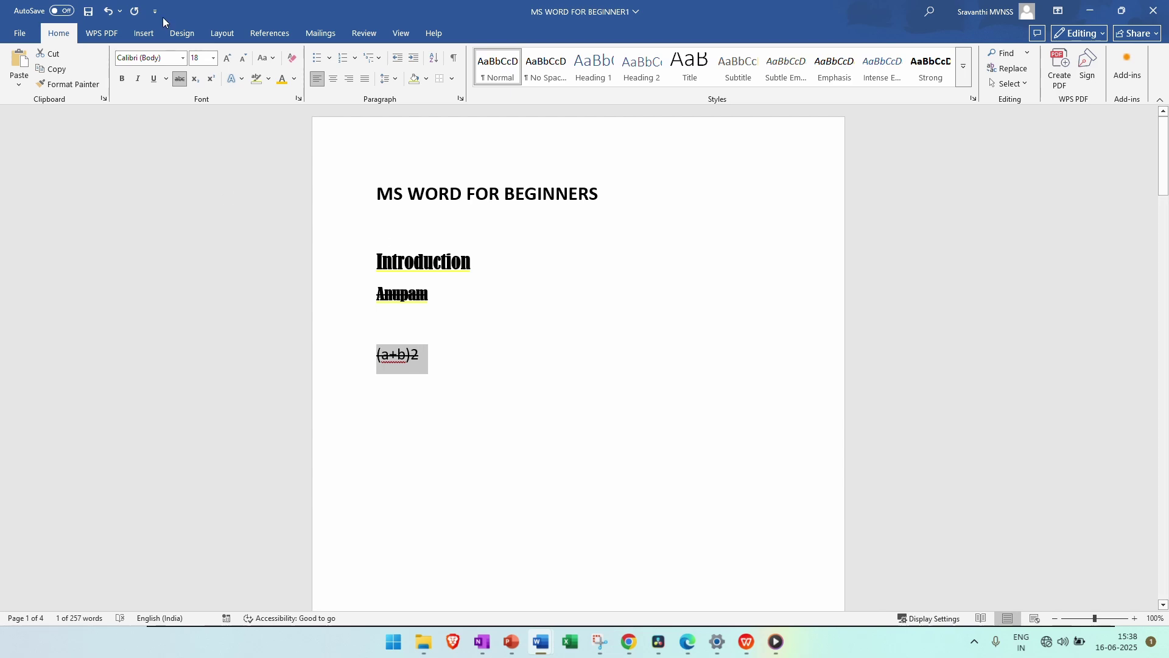
{"action": "left_click", "coordinate": [180, 79]}
{"action": "left_click", "coordinate": [450, 337]}
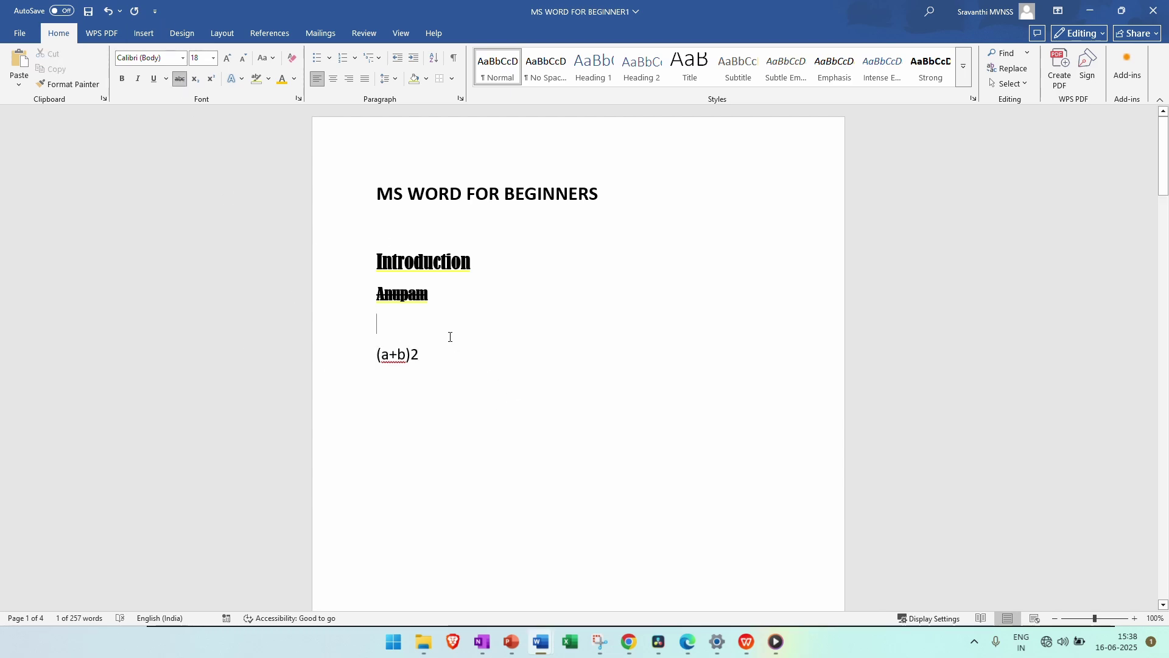
- Make the 2 after "(a+b)" superscript and turn superscript off for the text that follows
{"action": "left_click", "coordinate": [412, 356]}
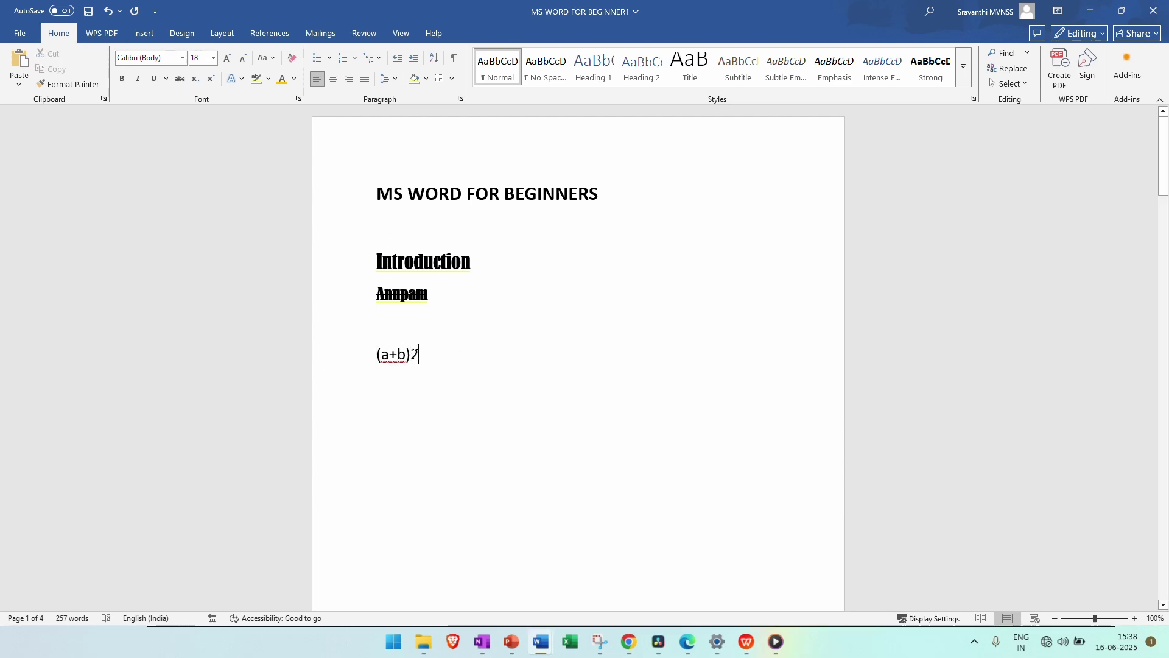
{"action": "double_click", "coordinate": [414, 355]}
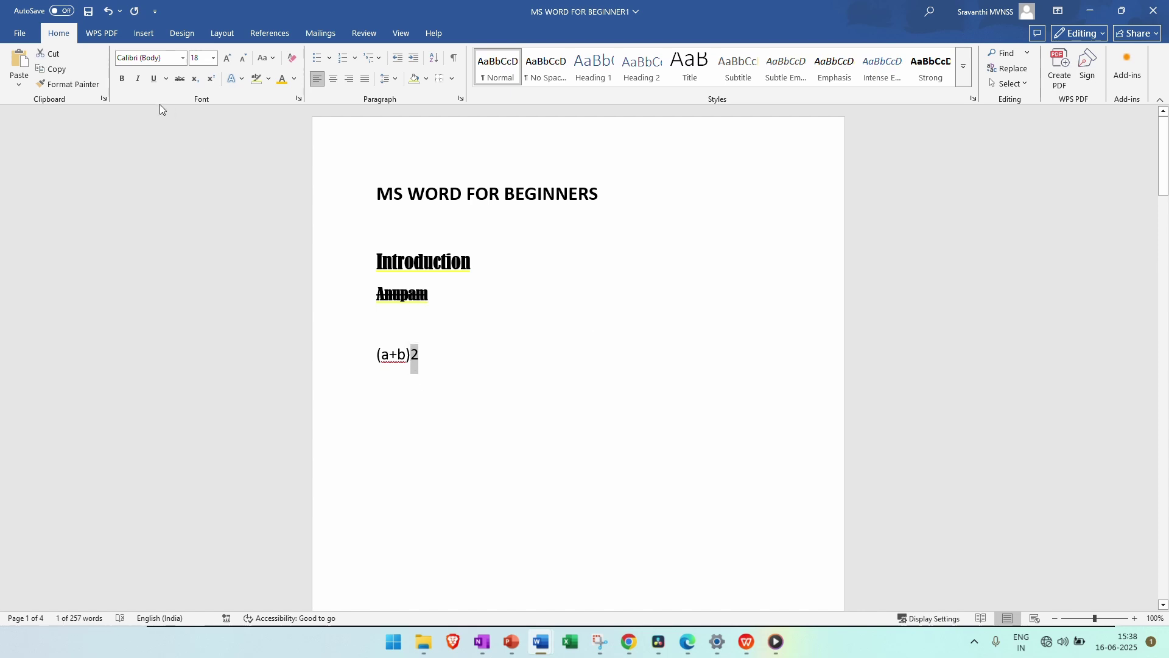
{"action": "left_click", "coordinate": [210, 83]}
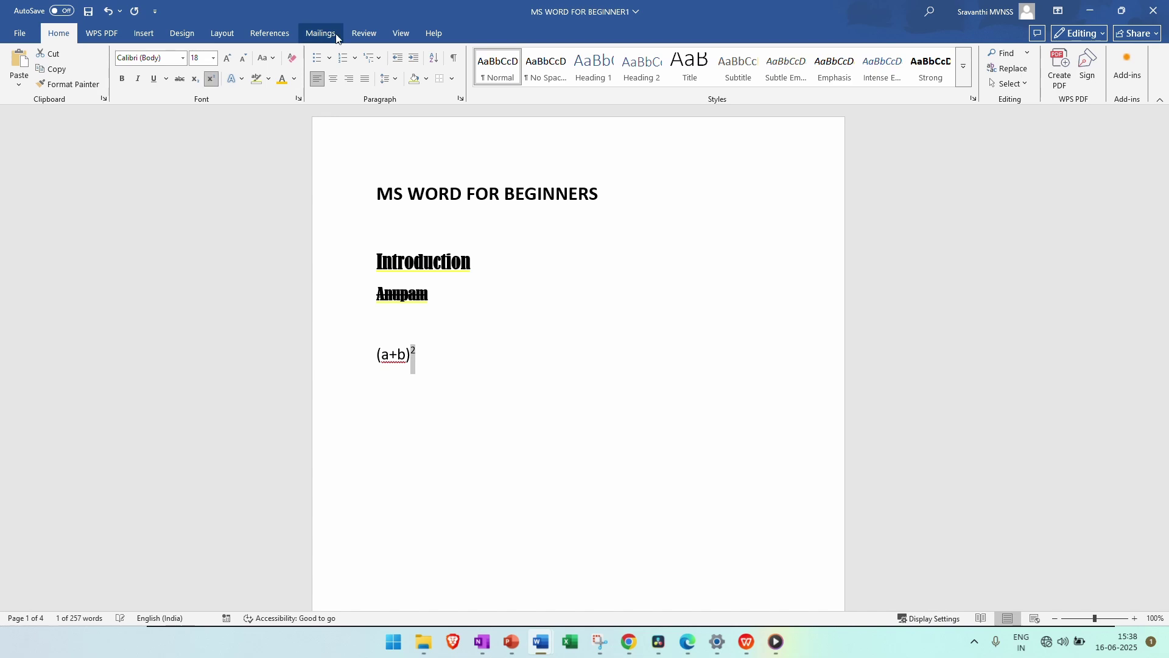
{"action": "left_click", "coordinate": [424, 358]}
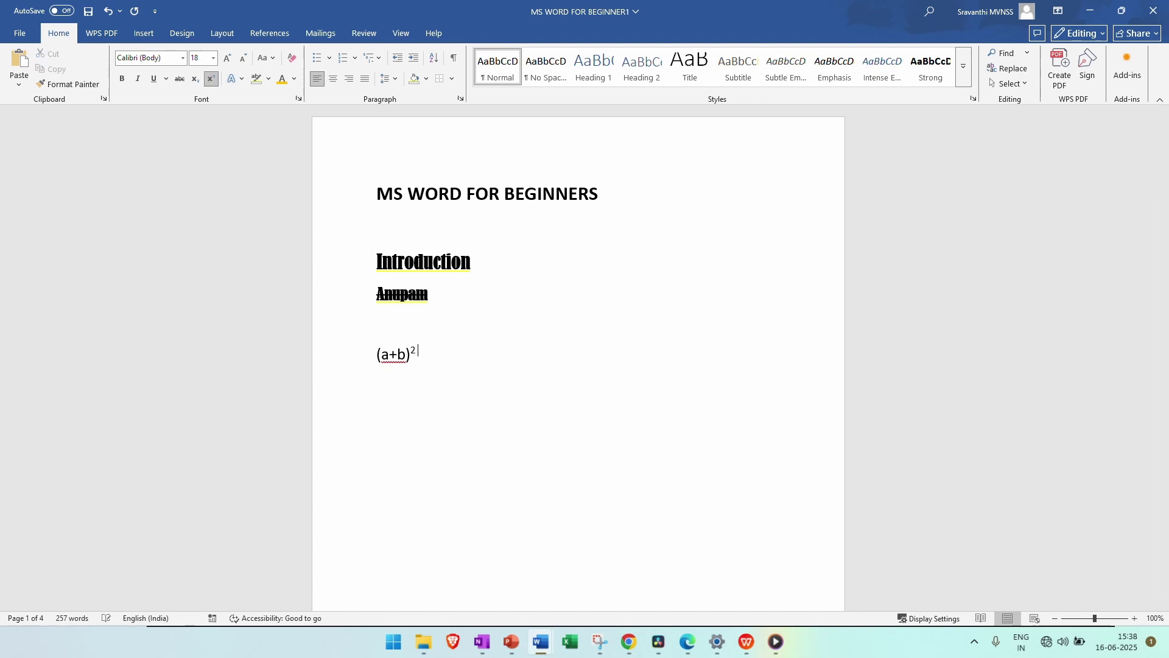
{"action": "left_click", "coordinate": [209, 80]}
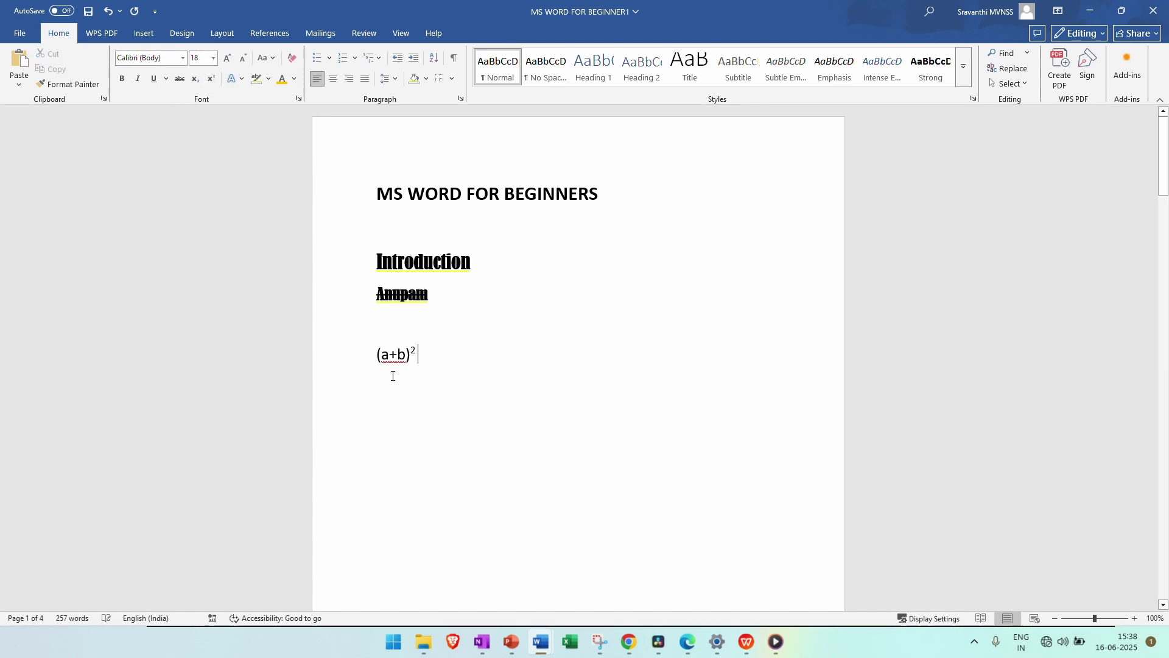
- Complete the formula after (a+b)² with "= a² + b² + 2ab", using superscript for both exponents
{"action": "type", "text": "= "}
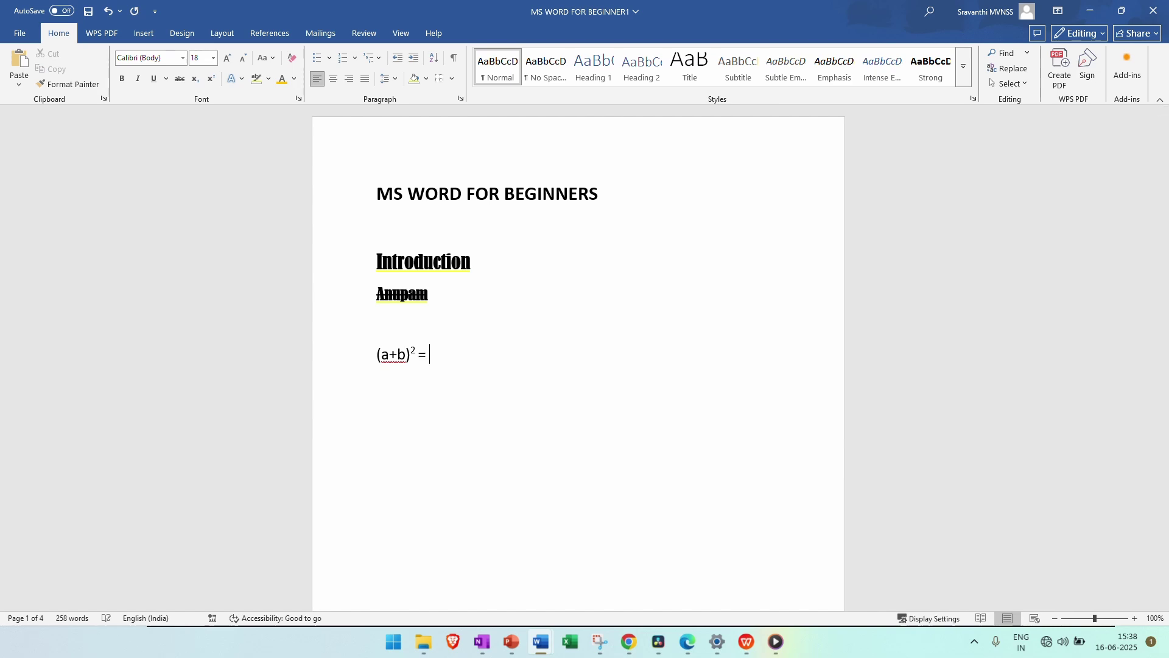
{"action": "type", "text": "a"}
{"action": "left_click", "coordinate": [214, 88]}
{"action": "type", "text": "2"}
{"action": "left_click", "coordinate": [210, 78]}
{"action": "type", "text": "+ b"}
{"action": "left_click", "coordinate": [211, 80]}
{"action": "type", "text": "2 +"}
{"action": "type", "text": "2ab"}
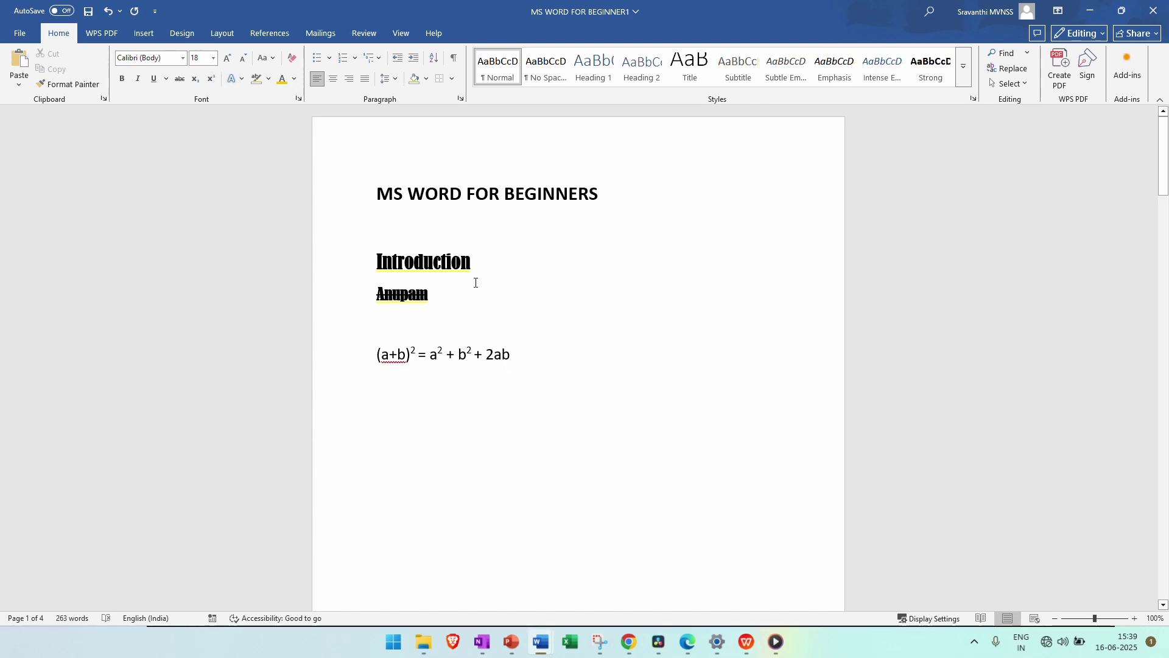
- Enter the equation "Y2-y1=m(x2-x1)" on a new line below the squared-sum formula
{"action": "key", "text": "Return"}
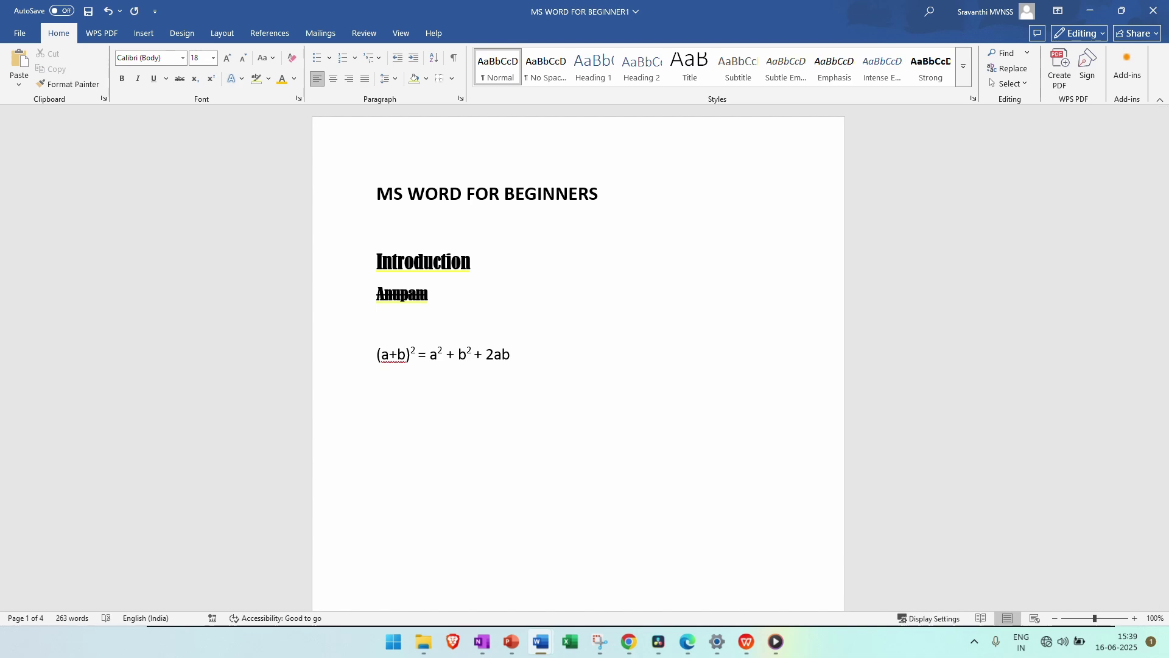
{"action": "type", "text": "xy"}
{"action": "key", "text": "BackSpace"}
{"action": "type", "text": "Y2-y1"}
{"action": "key", "text": "BackSpace"}
{"action": "key", "text": "BackSpace"}
{"action": "key", "text": "BackSpace"}
{"action": "key", "text": "BackSpace"}
{"action": "key", "text": "BackSpace"}
{"action": "type", "text": "Y2"}
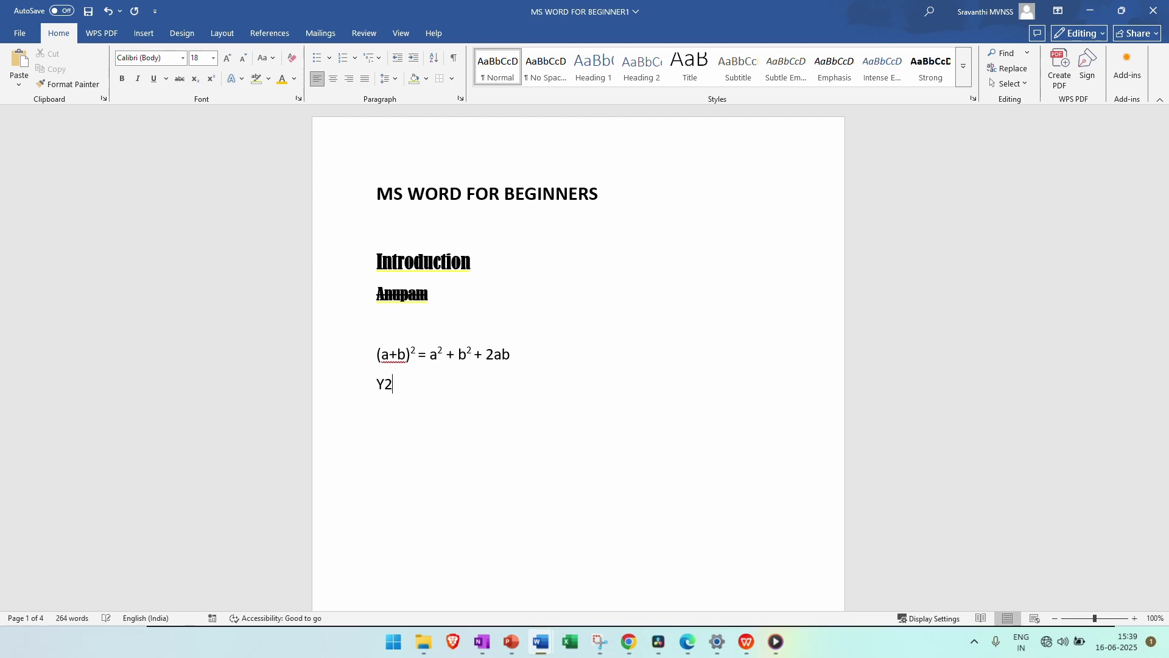
{"action": "type", "text": "-y1"}
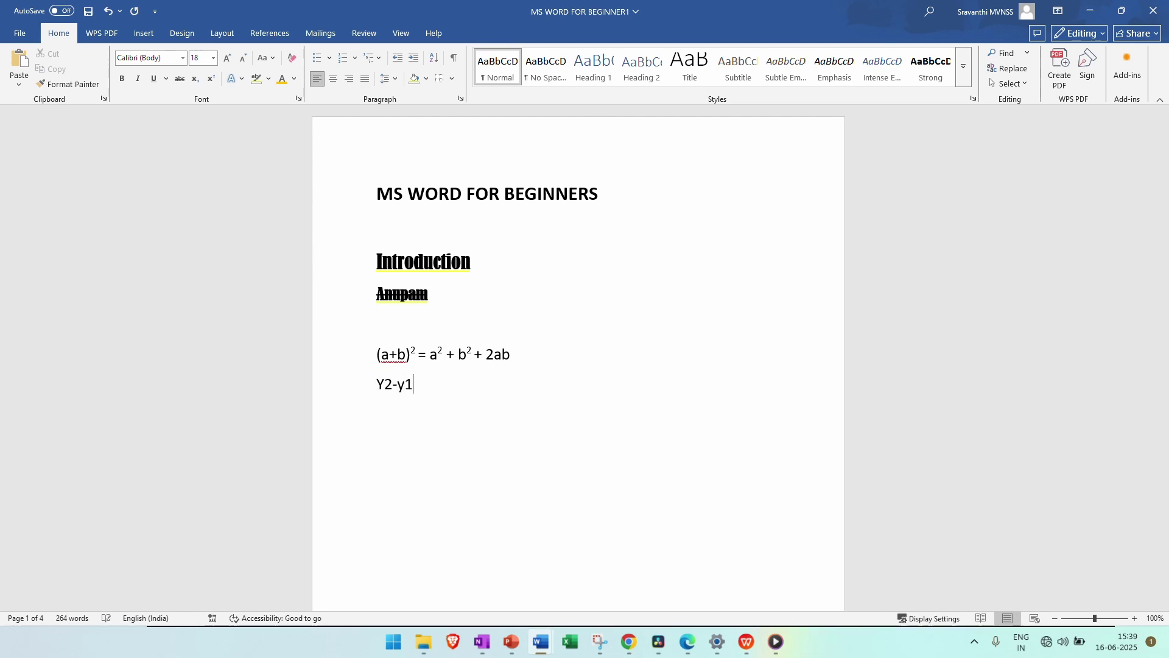
{"action": "type", "text": "=m(x2-x1"}
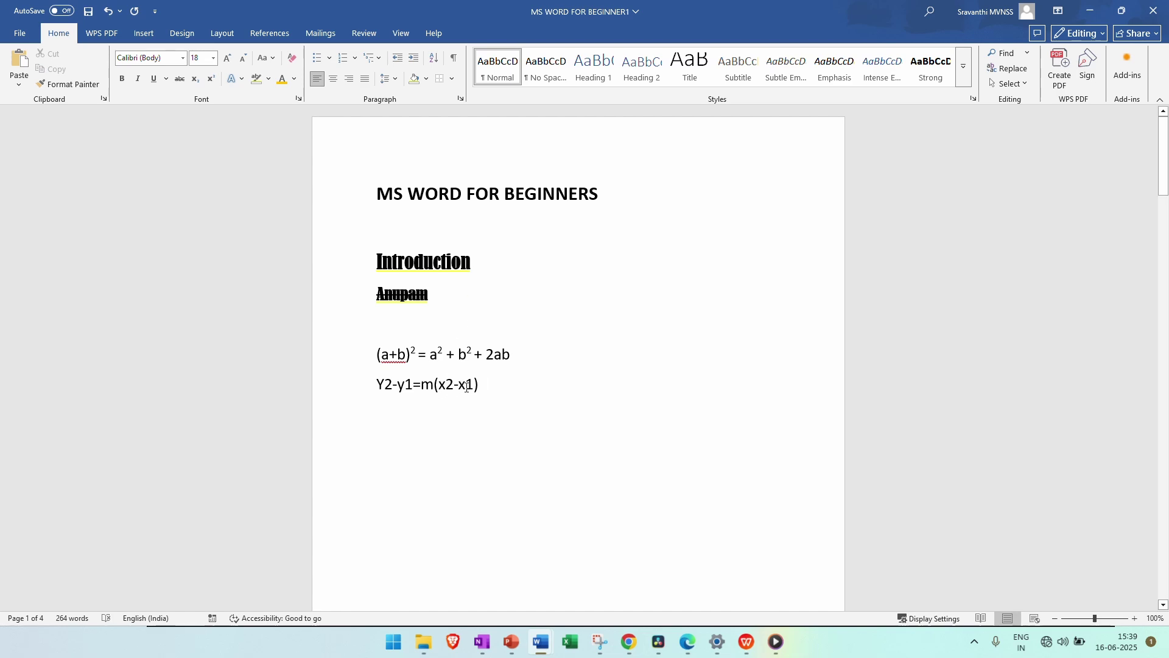
- Try subscript separately on the 1 and the 2 inside the parentheses, and undo both changes
{"action": "mouse_move", "coordinate": [473, 385]}
{"action": "left_mouse_down"}
{"action": "mouse_move", "coordinate": [455, 385]}
{"action": "mouse_move", "coordinate": [465, 385]}
{"action": "left_mouse_up"}
{"action": "left_click", "coordinate": [195, 78]}
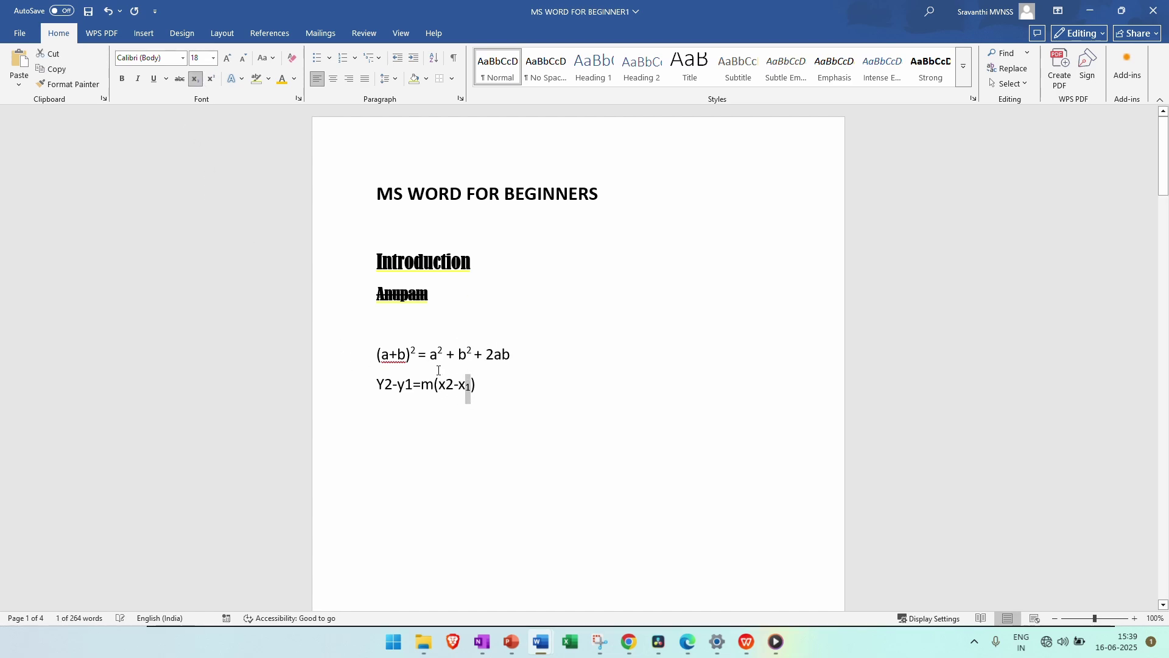
{"action": "left_click_drag", "start_coordinate": [455, 385], "coordinate": [444, 385]}
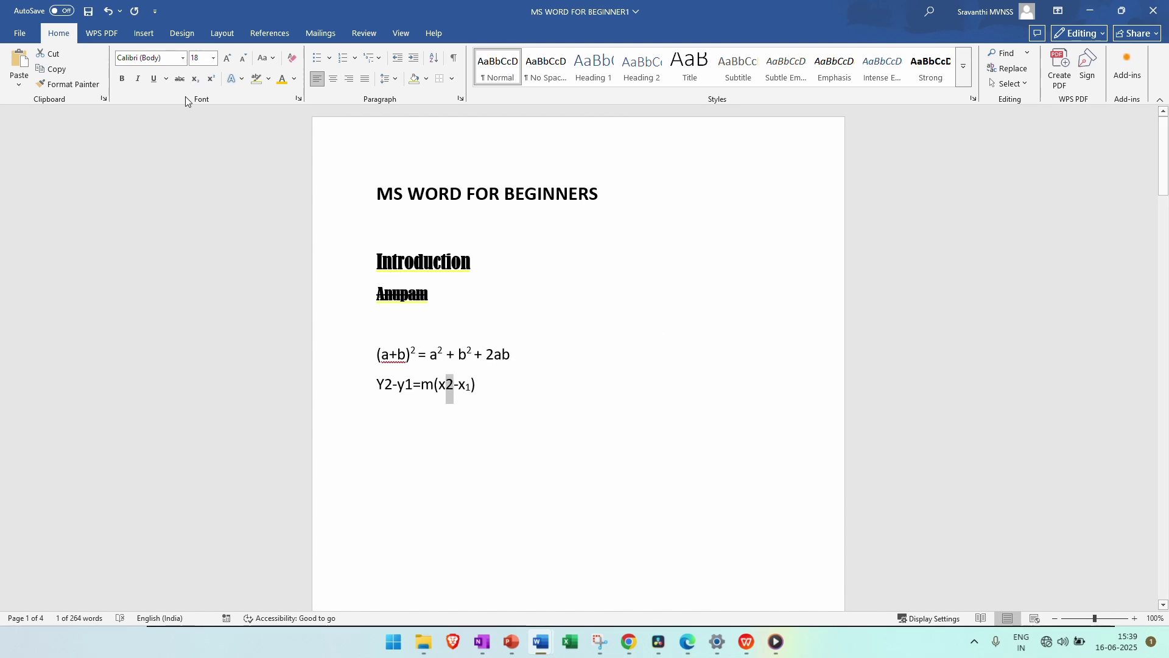
{"action": "left_click", "coordinate": [195, 78]}
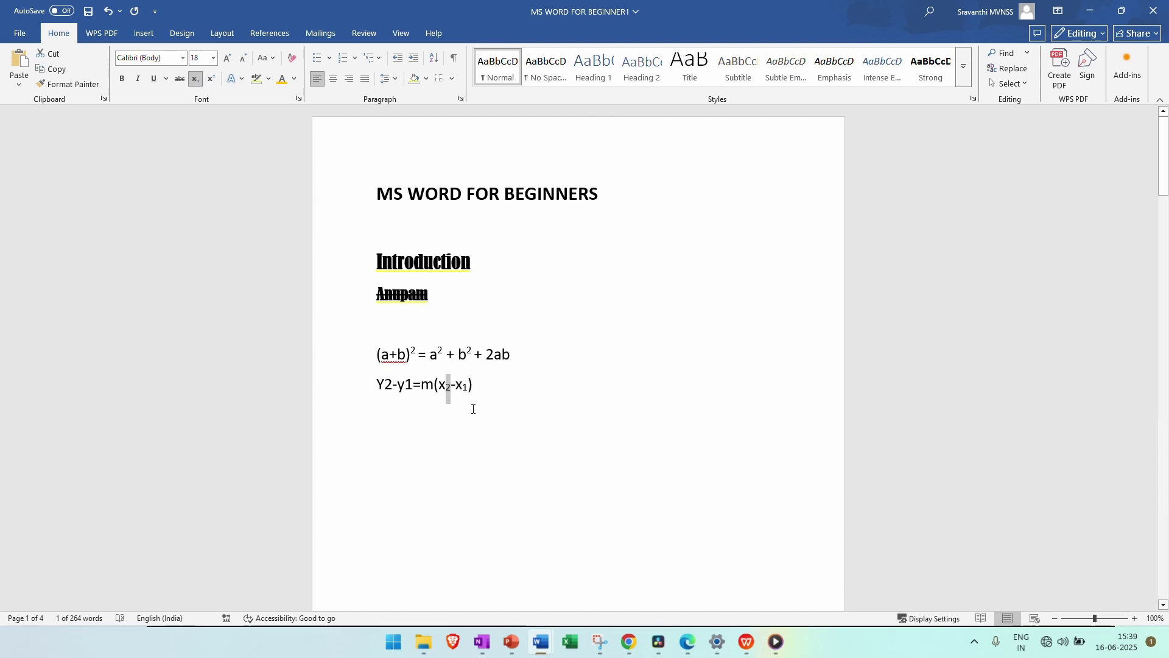
{"action": "key", "text": "ctrl+z"}
{"action": "key", "text": "ctrl+z"}
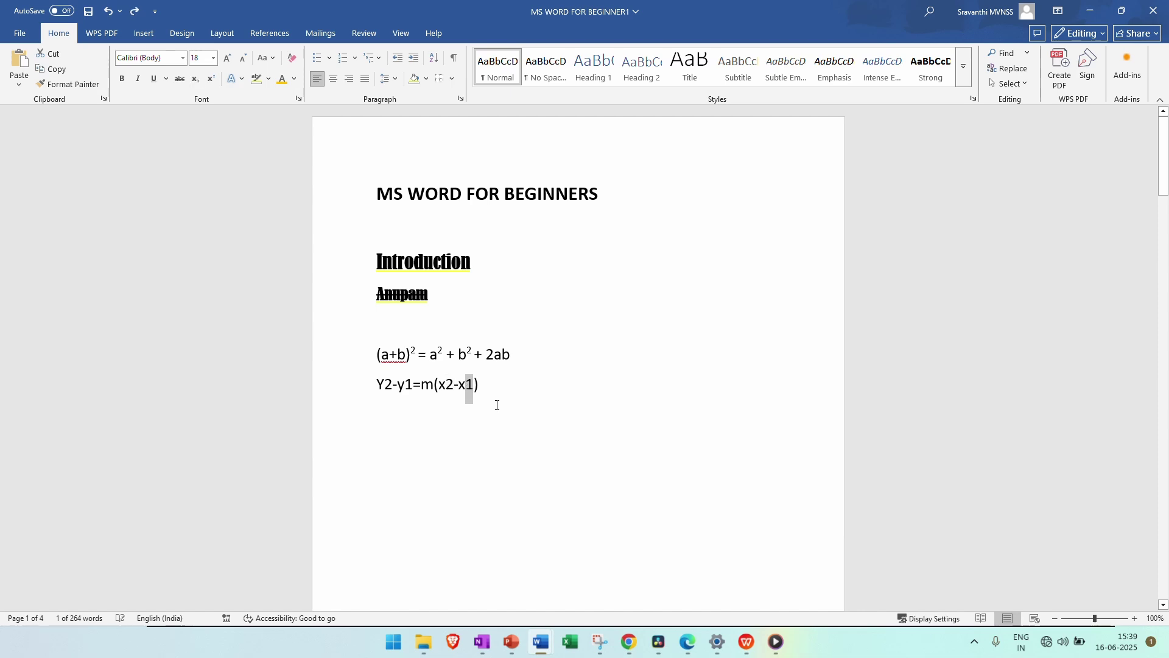
{"action": "left_click", "coordinate": [468, 383]}
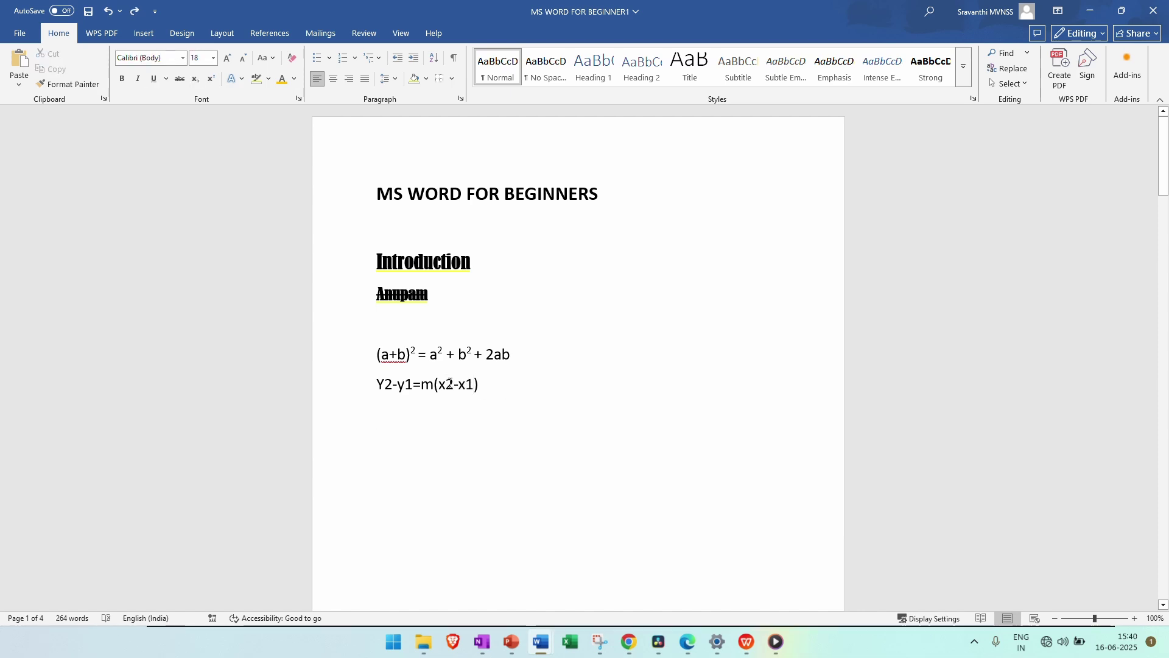
{"action": "left_click", "coordinate": [393, 384]}
{"action": "triple_click", "coordinate": [474, 384]}
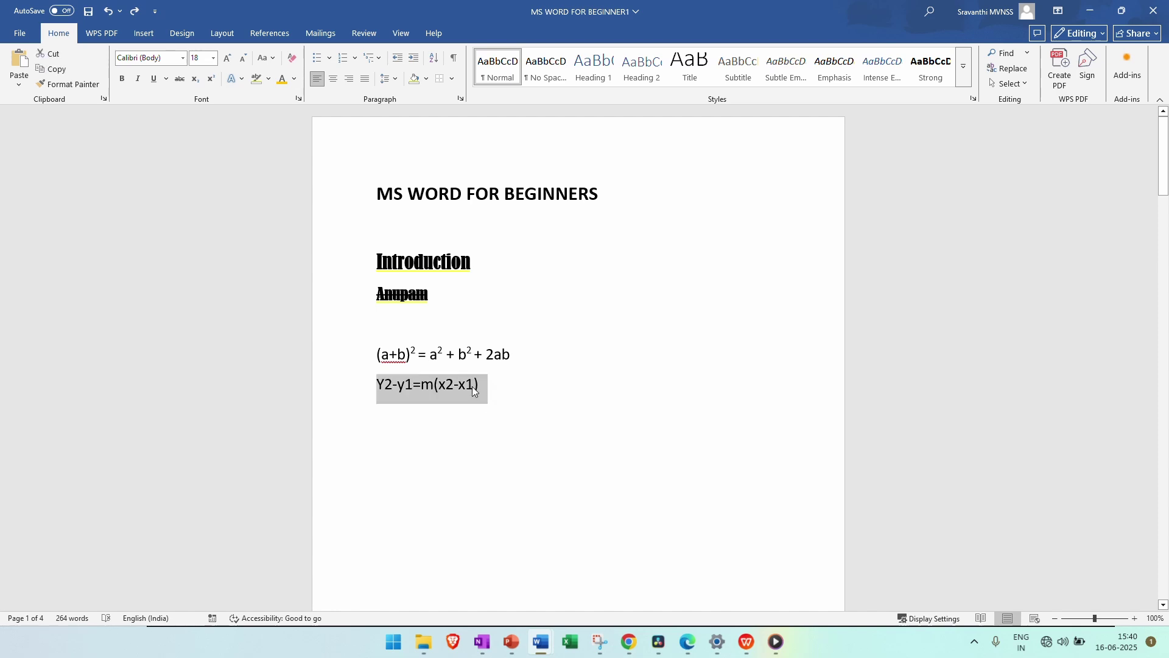
{"action": "left_click", "coordinate": [492, 431]}
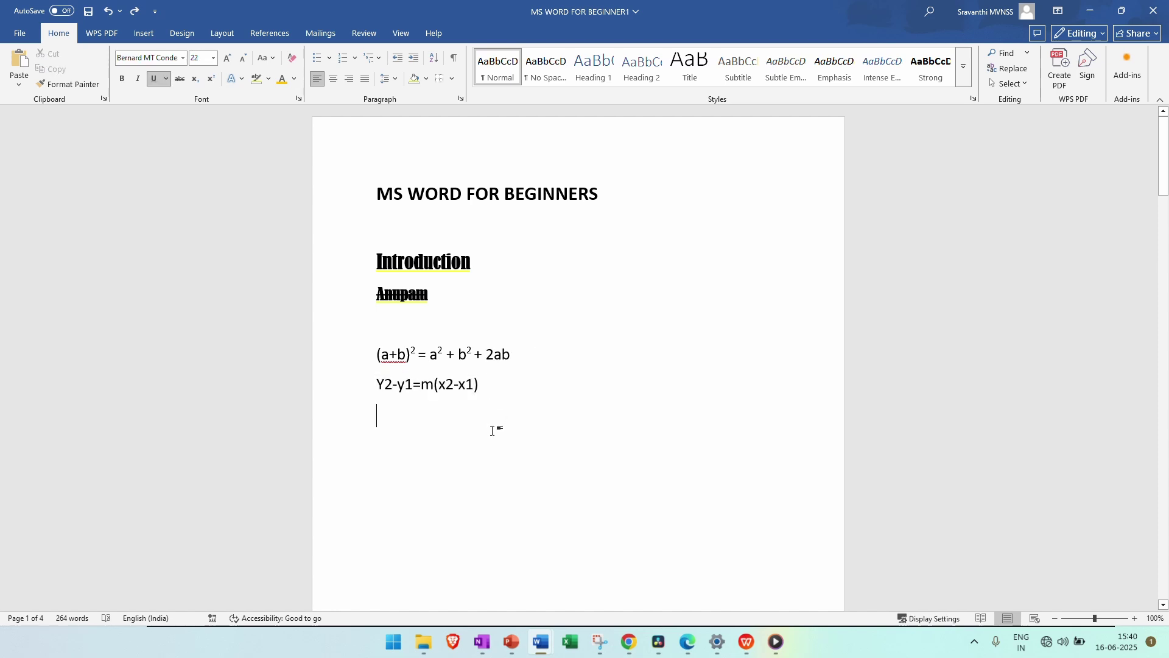
{"action": "triple_click", "coordinate": [472, 385]}
{"action": "left_click", "coordinate": [480, 393]}
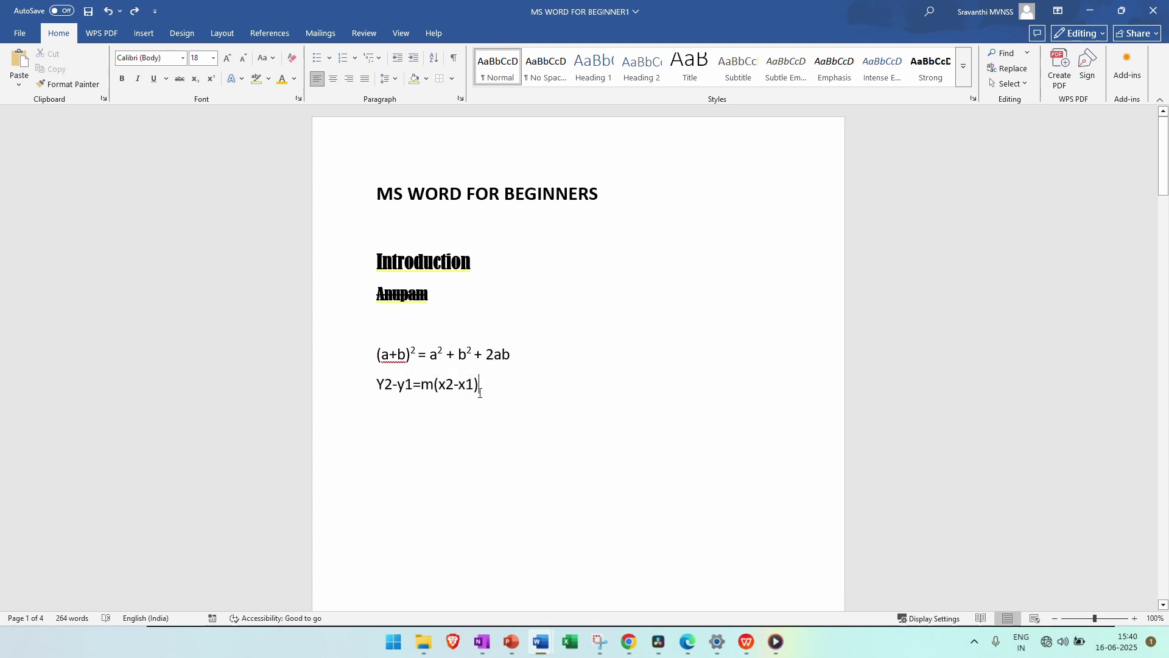
- Select all four digits in "Y2-y1=m(x2-x1)" together and make them subscript in one operation
{"action": "left_click_drag", "start_coordinate": [474, 385], "coordinate": [466, 386]}
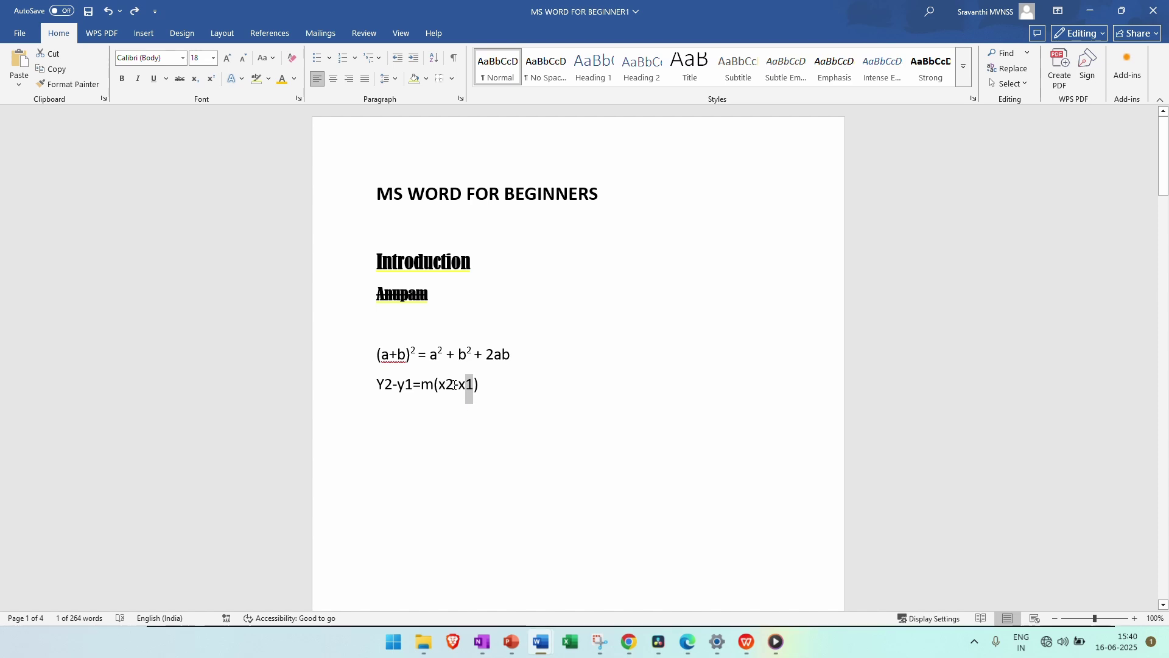
{"action": "left_click_drag", "start_coordinate": [454, 385], "coordinate": [385, 386]}
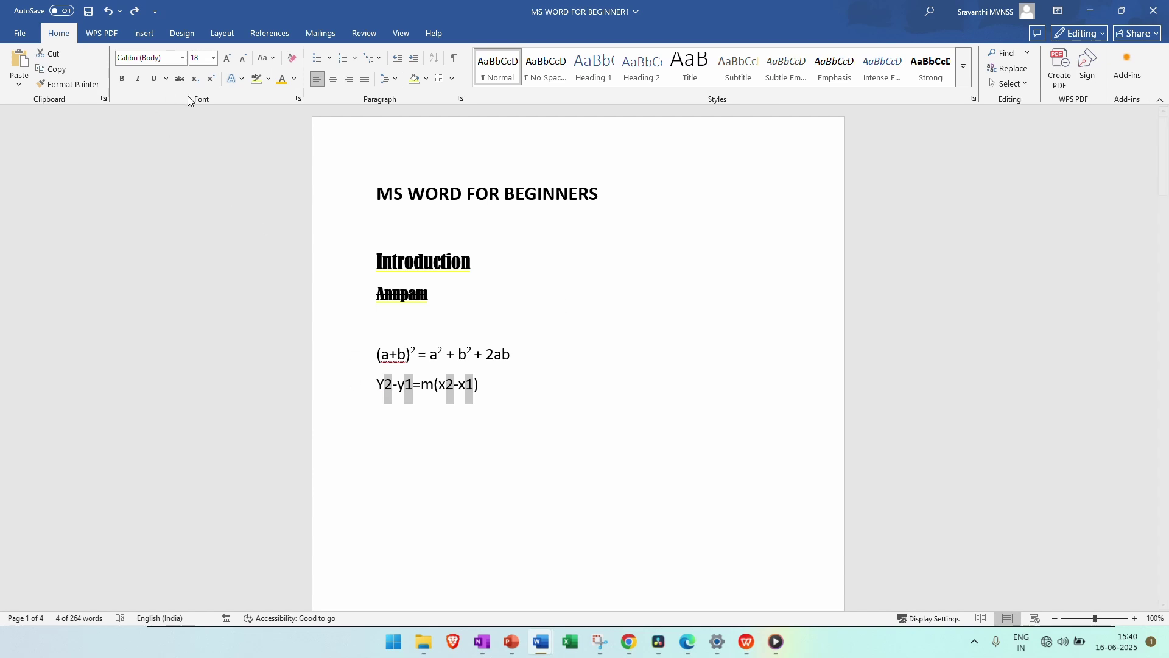
{"action": "left_click", "coordinate": [195, 78]}
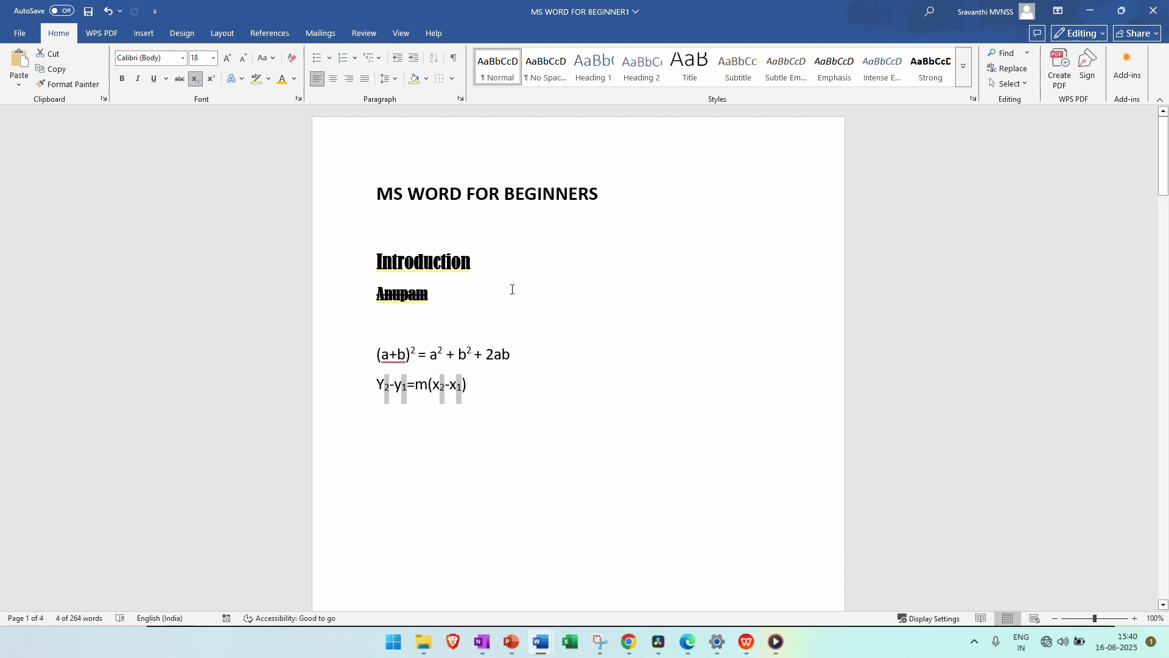
{"action": "left_click", "coordinate": [471, 385]}
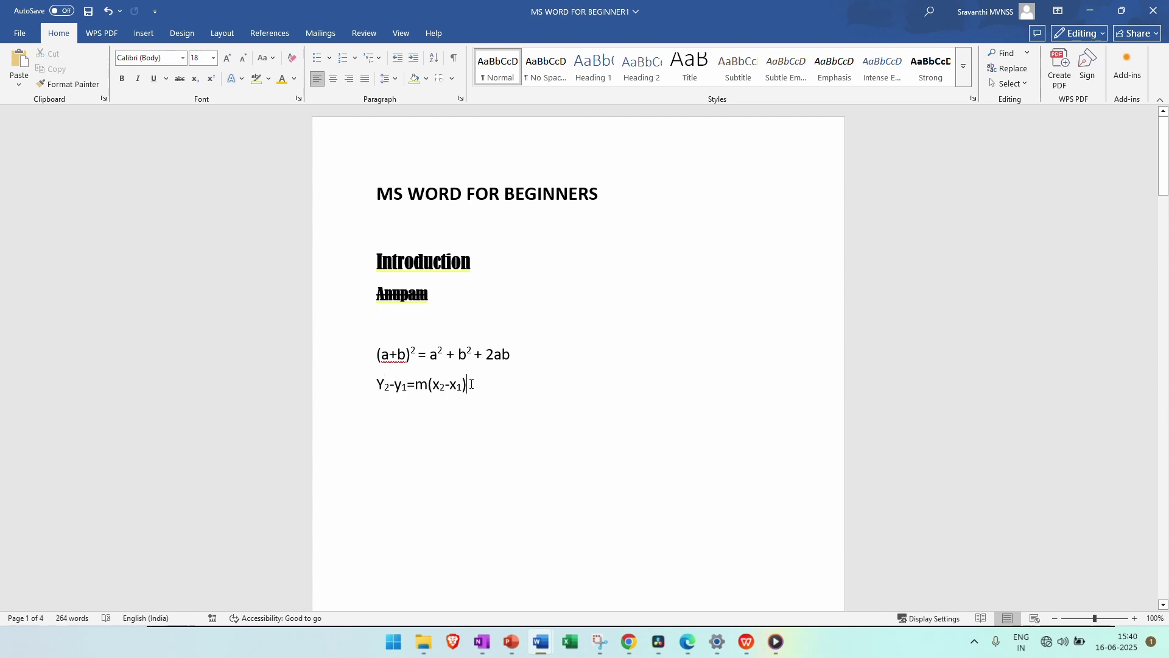
{"action": "left_click_drag", "start_coordinate": [463, 385], "coordinate": [455, 385]}
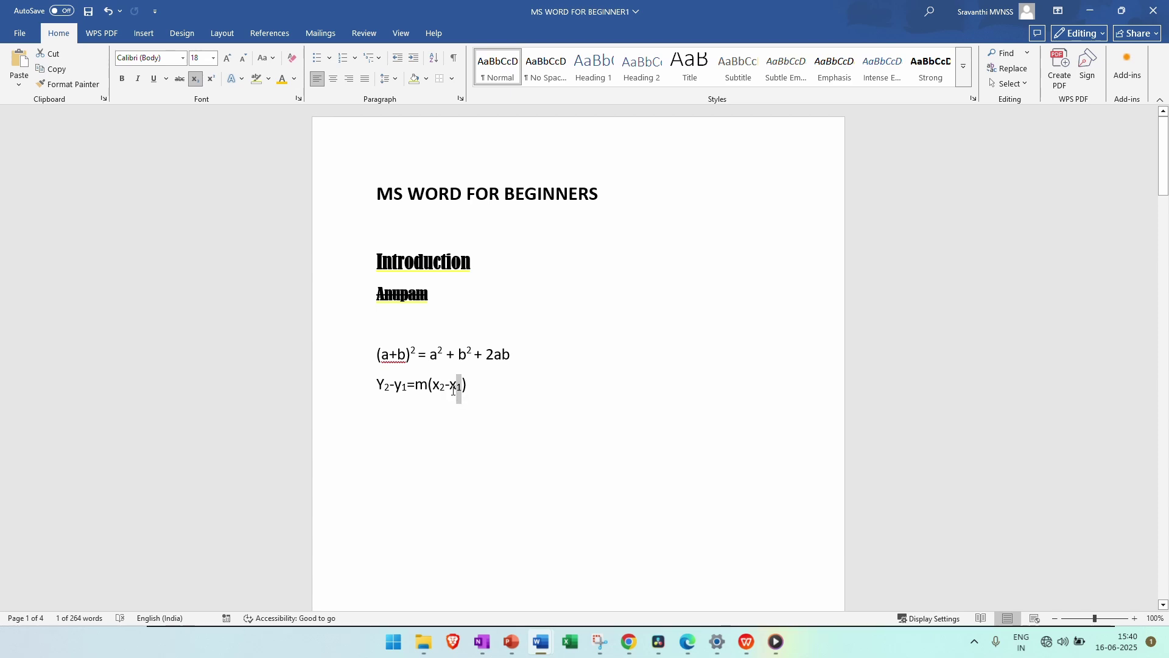
{"action": "left_click_drag", "start_coordinate": [445, 389], "coordinate": [387, 385]}
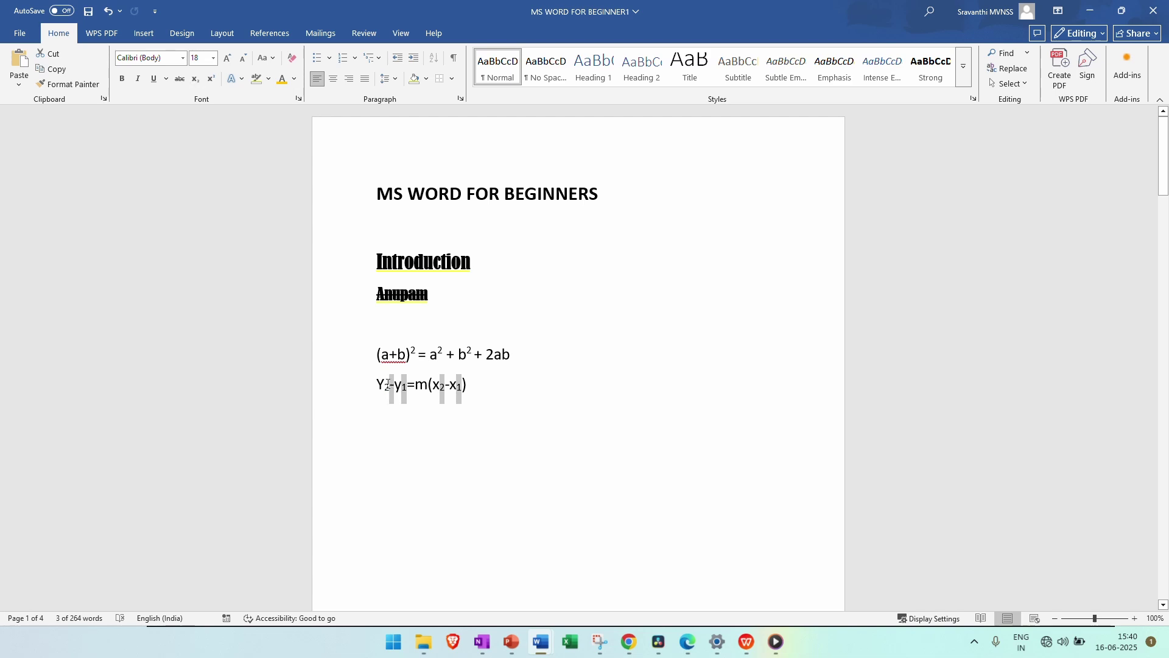
- Change the capital Y at the start of the second equation to lowercase using the letter-case option
{"action": "left_click", "coordinate": [505, 385]}
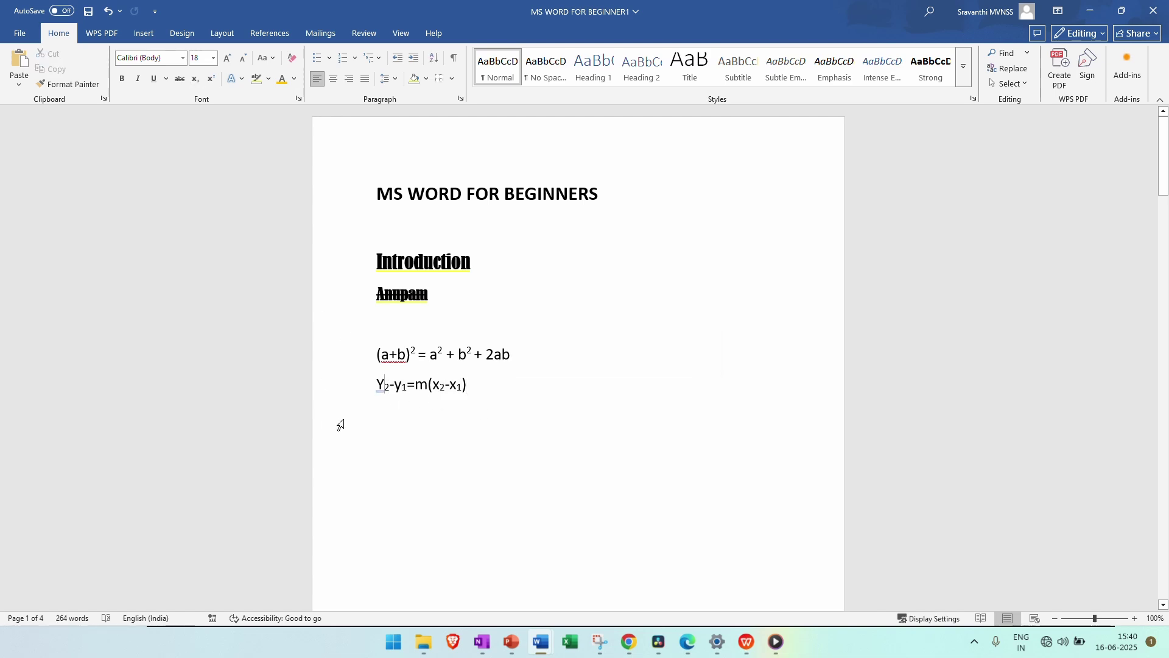
{"action": "key", "text": "shift+Left"}
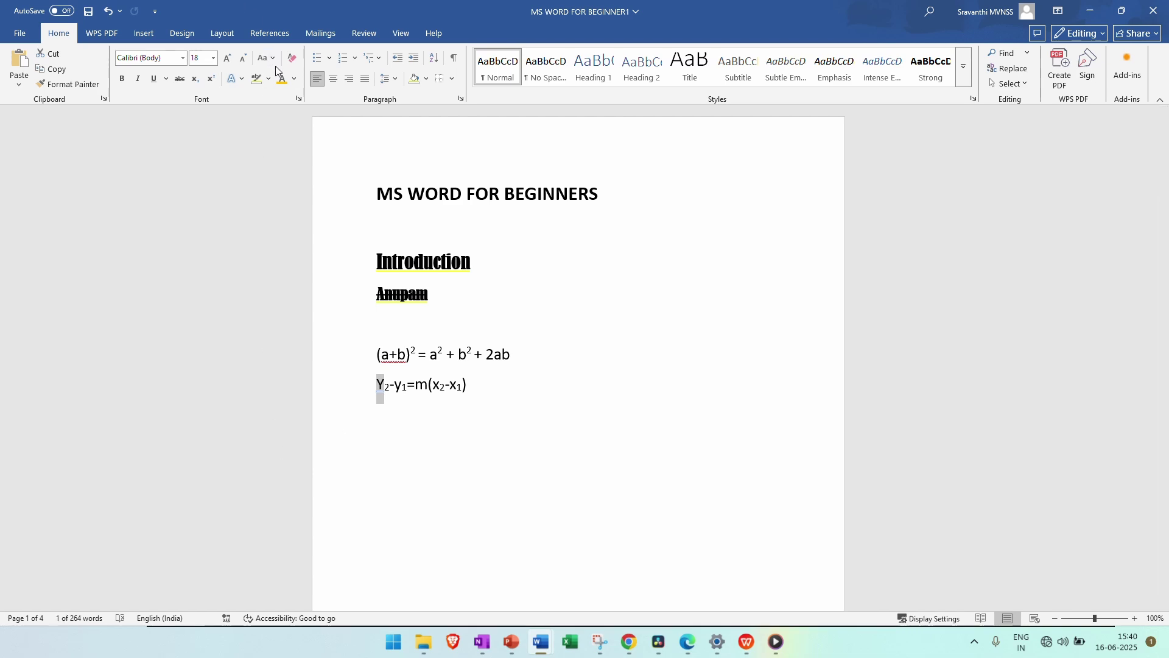
{"action": "left_click", "coordinate": [269, 59]}
{"action": "left_click", "coordinate": [293, 90]}
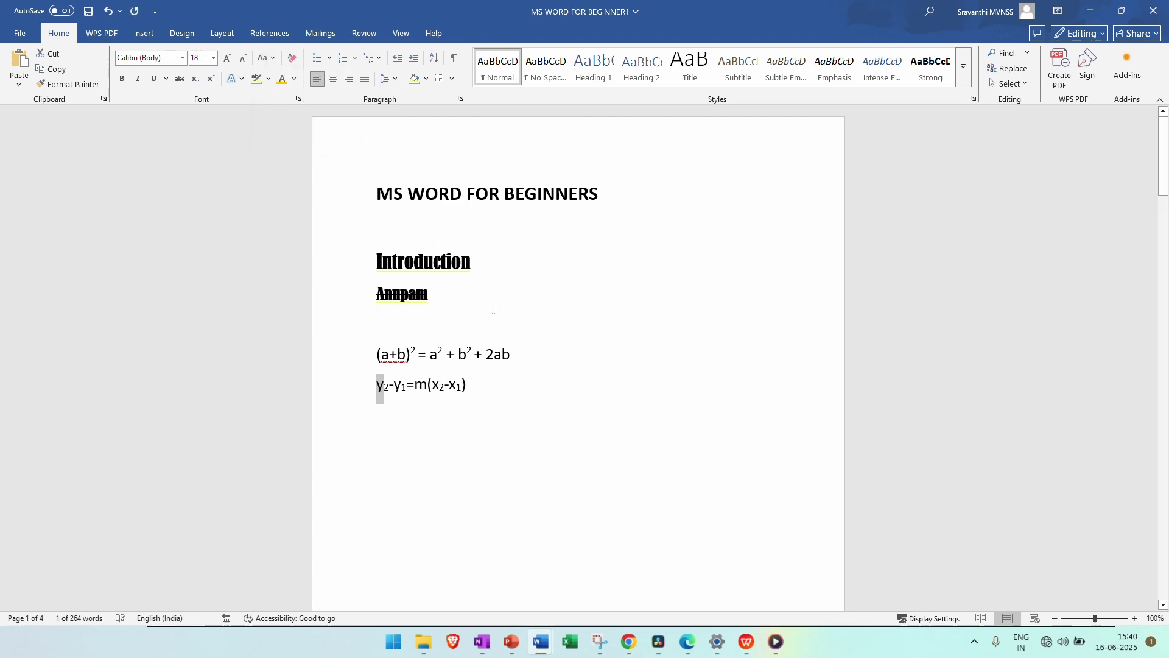
- Apply the orange-outlined white text effect with a shadow to the title "MS WORD FOR BEGINNERS"
{"action": "left_click", "coordinate": [495, 393]}
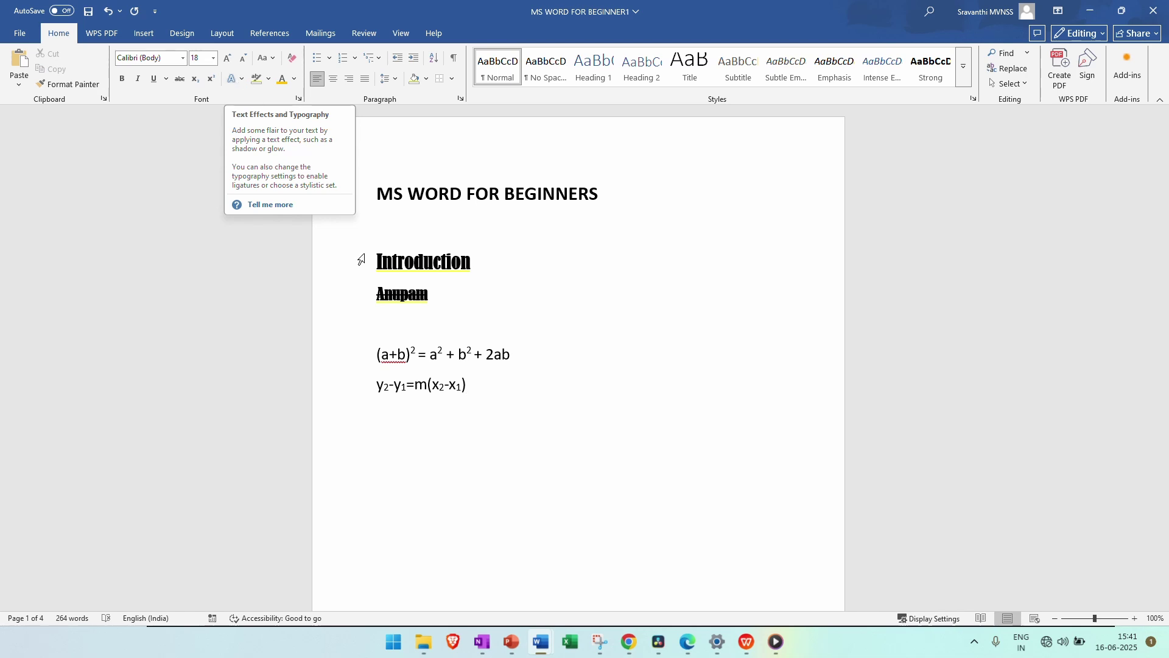
{"action": "key", "text": "Return"}
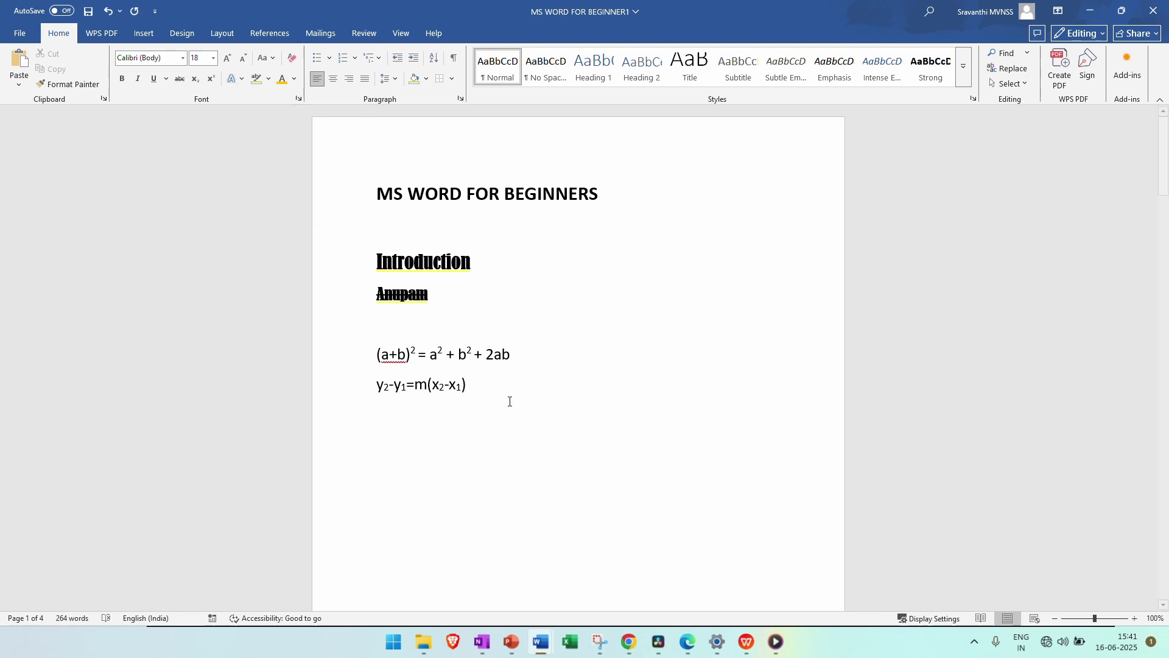
{"action": "left_click_drag", "start_coordinate": [611, 186], "coordinate": [274, 186]}
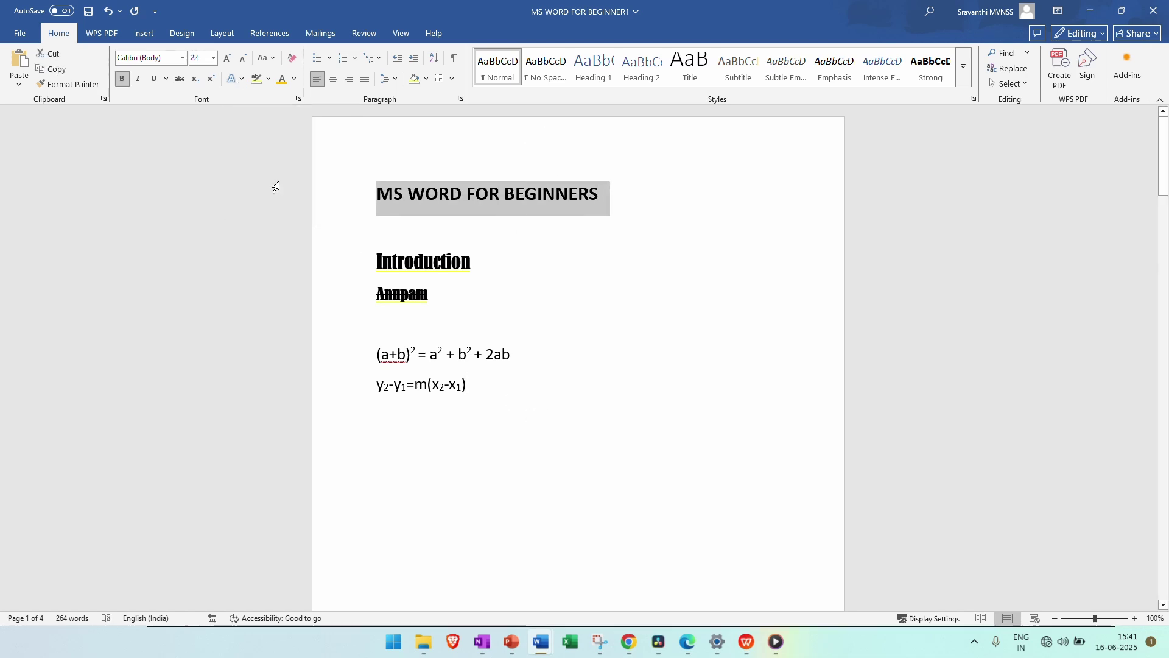
{"action": "left_click", "coordinate": [183, 58]}
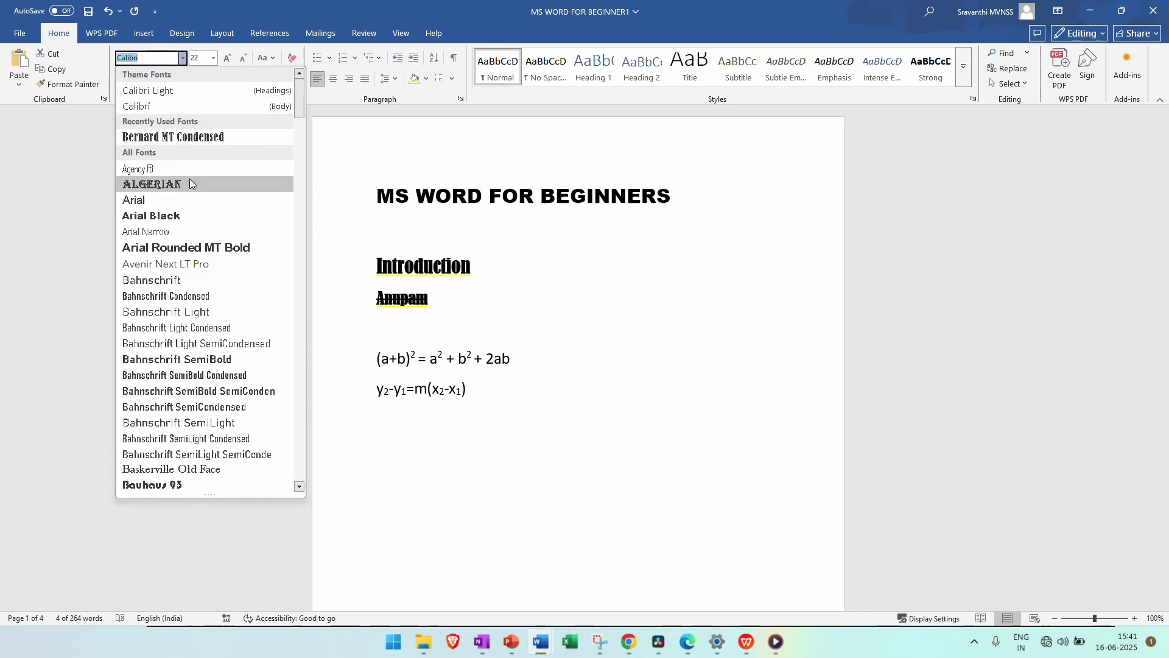
{"action": "left_click", "coordinate": [72, 185]}
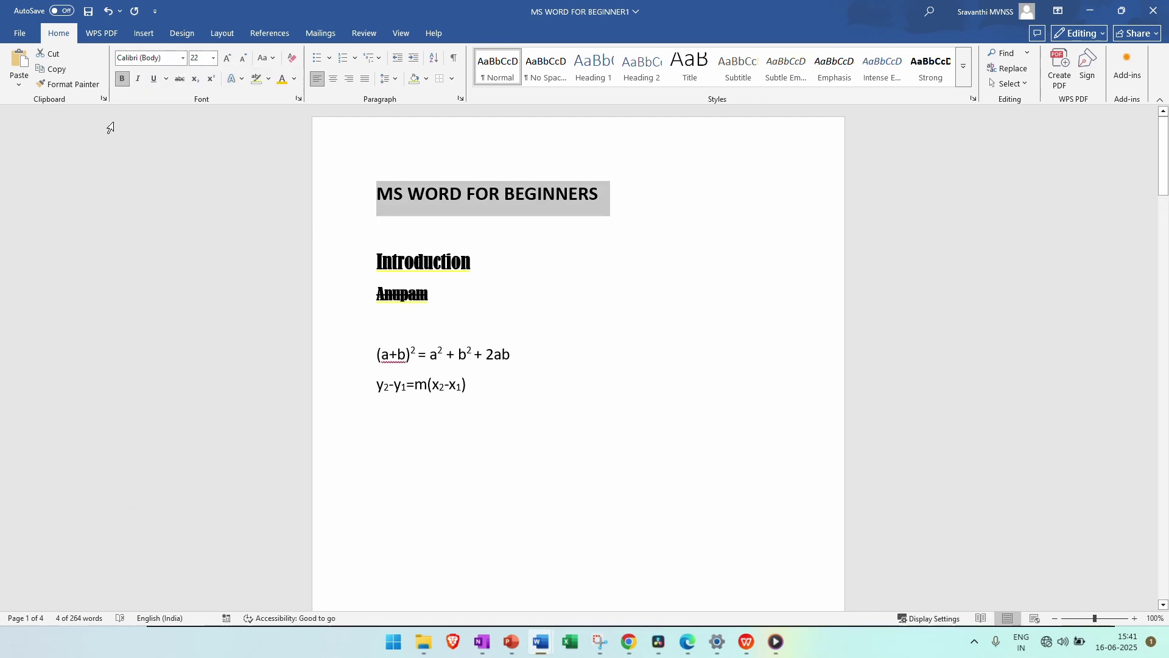
{"action": "left_click", "coordinate": [239, 79]}
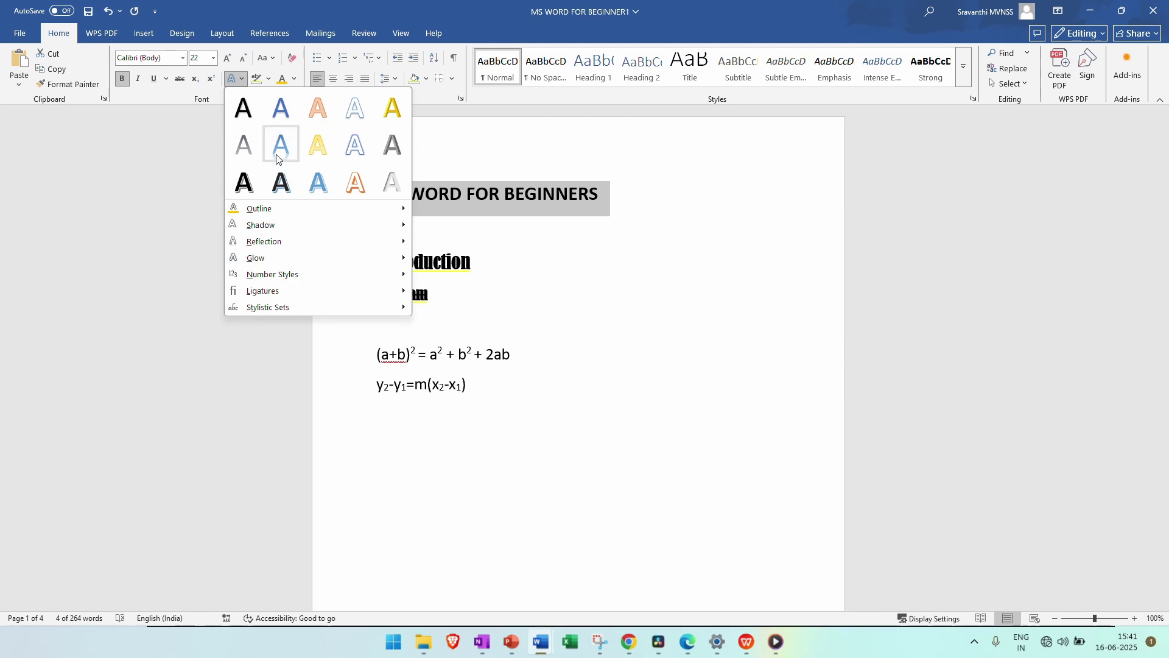
{"action": "left_click", "coordinate": [357, 184]}
{"action": "left_click", "coordinate": [544, 245]}
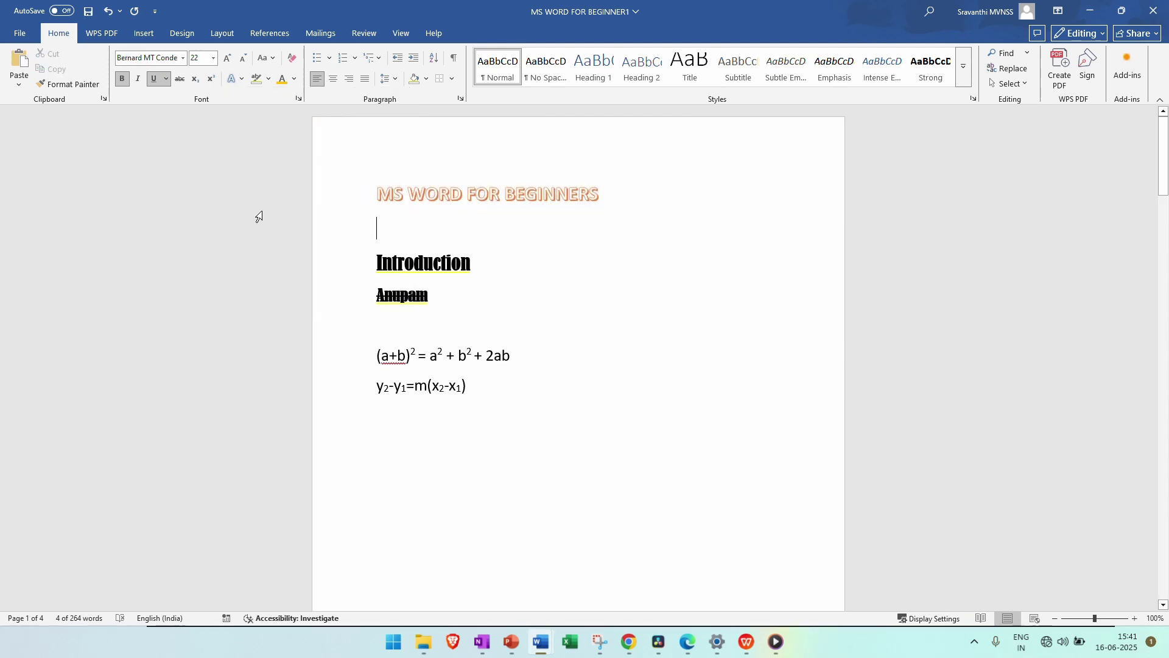
- Change the title's text effect to the blue-filled preset with a shadow
{"action": "left_click_drag", "start_coordinate": [631, 201], "coordinate": [355, 206]}
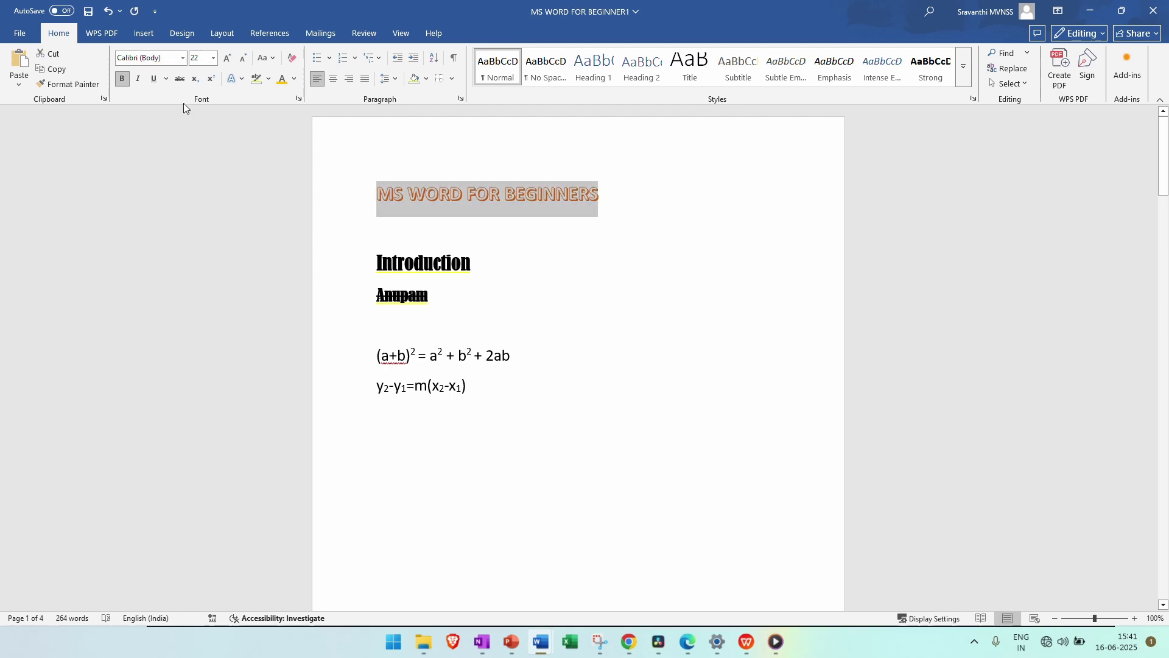
{"action": "left_click", "coordinate": [232, 79]}
{"action": "mouse_move", "coordinate": [373, 210]}
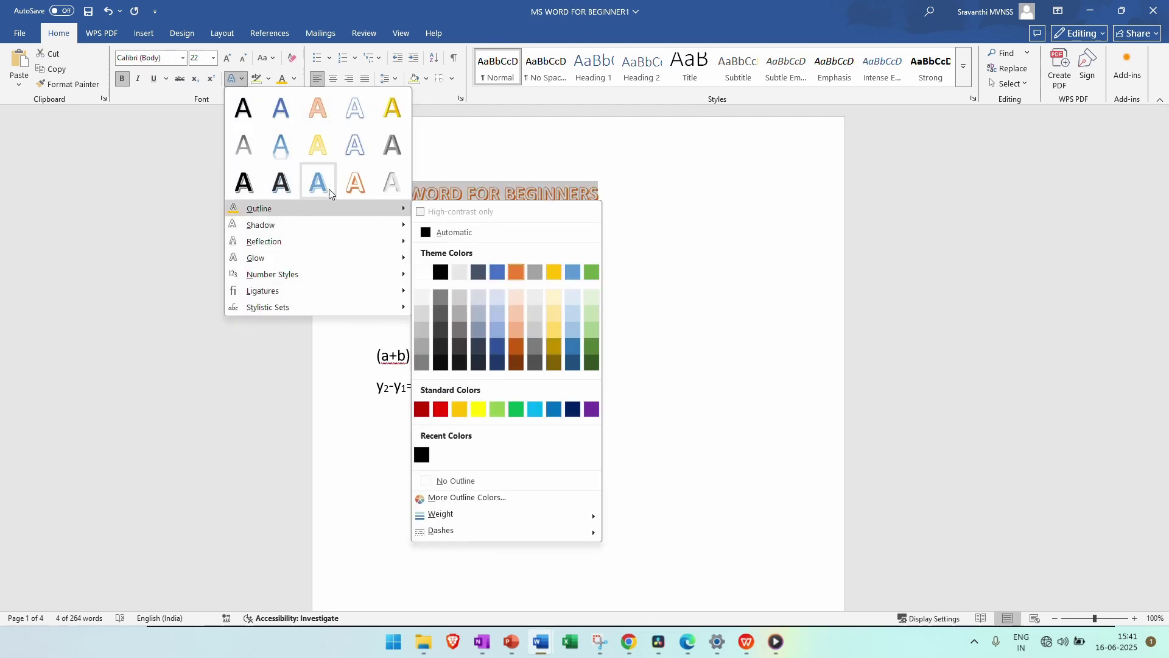
{"action": "left_click", "coordinate": [526, 244]}
{"action": "left_click", "coordinate": [553, 234]}
- Set the title's text outline to the gold theme color
{"action": "left_click_drag", "start_coordinate": [607, 185], "coordinate": [360, 191]}
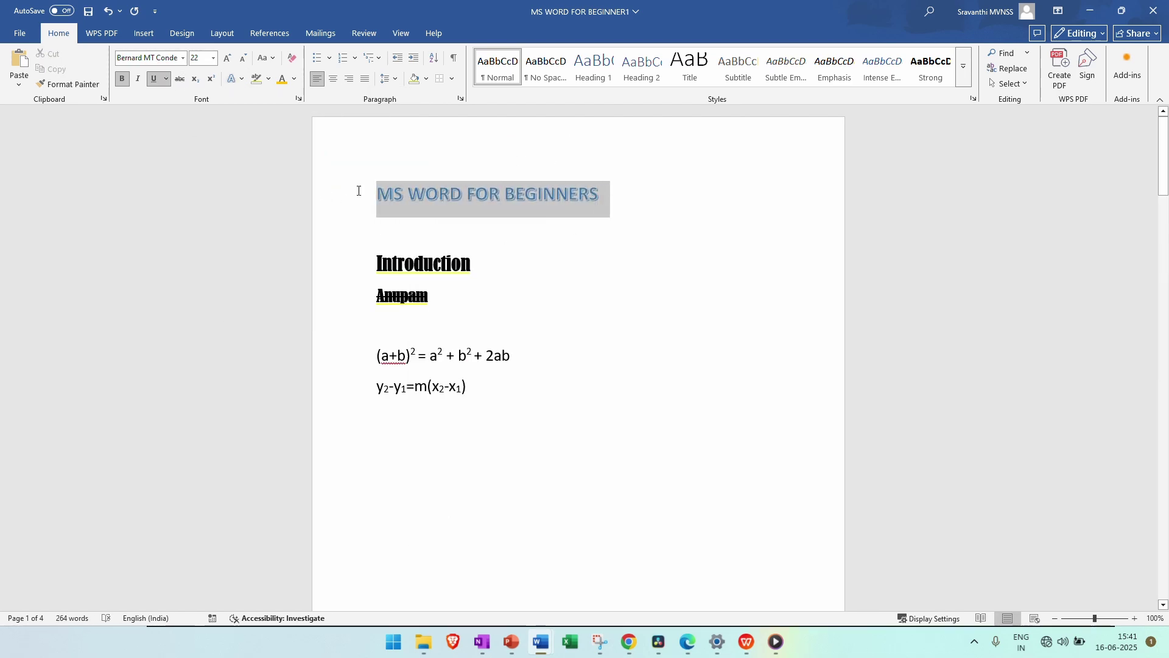
{"action": "left_click", "coordinate": [241, 81]}
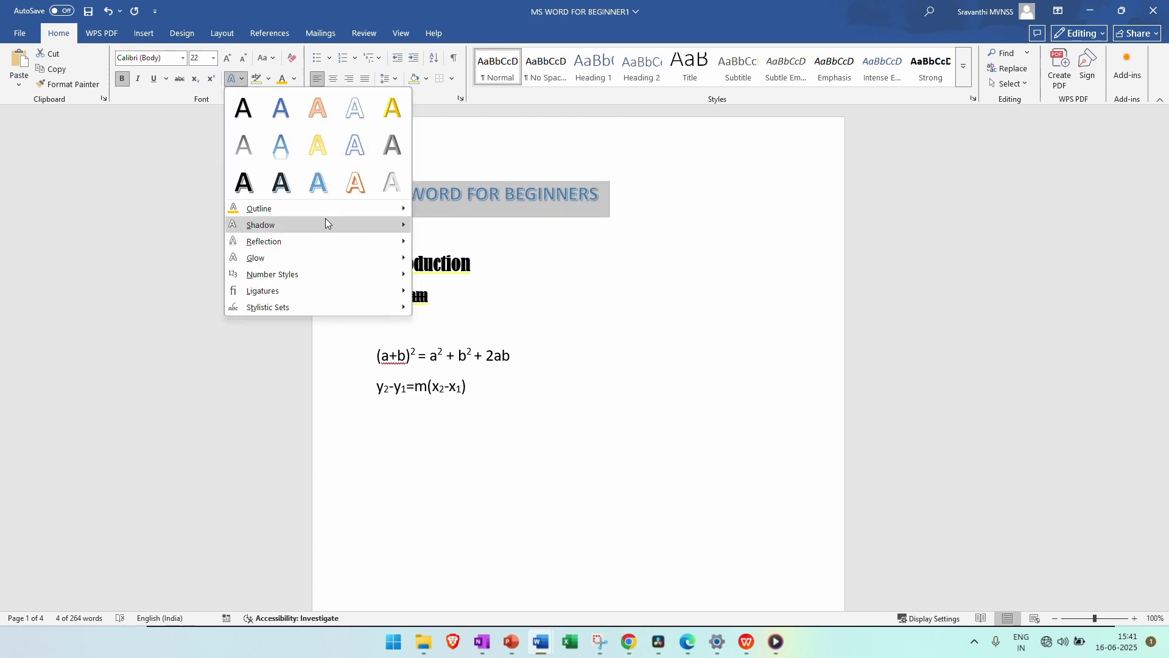
{"action": "mouse_move", "coordinate": [339, 214]}
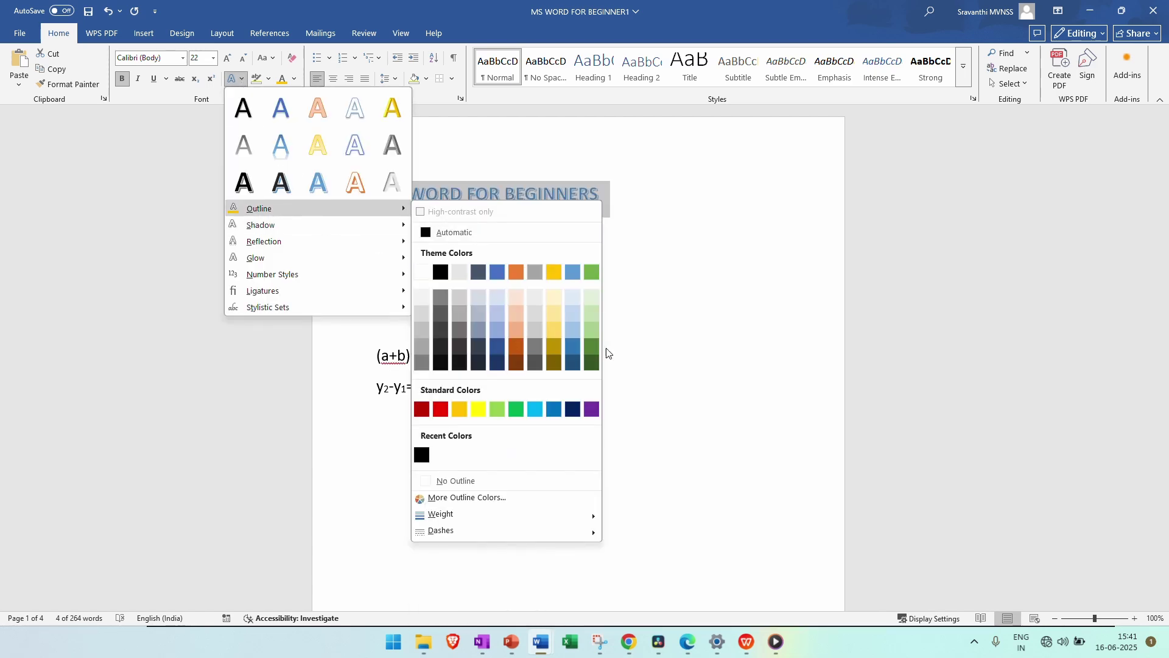
{"action": "left_click", "coordinate": [554, 272]}
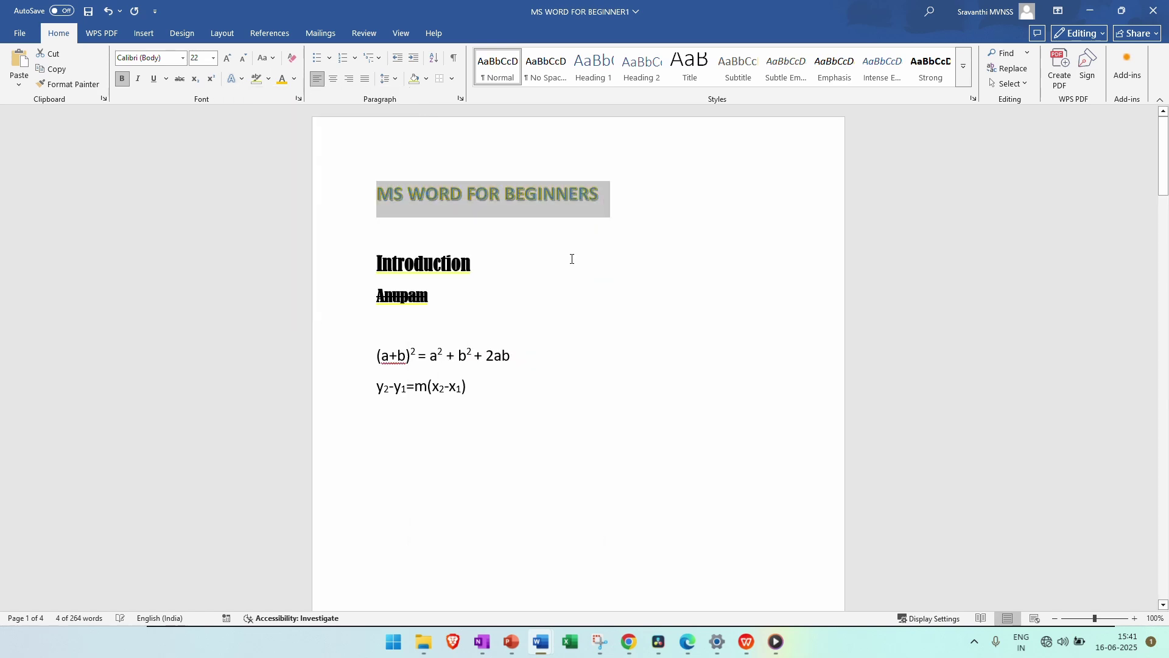
{"action": "left_click", "coordinate": [580, 273]}
- Set the title's text outline to the standard green color
{"action": "left_click", "coordinate": [353, 200]}
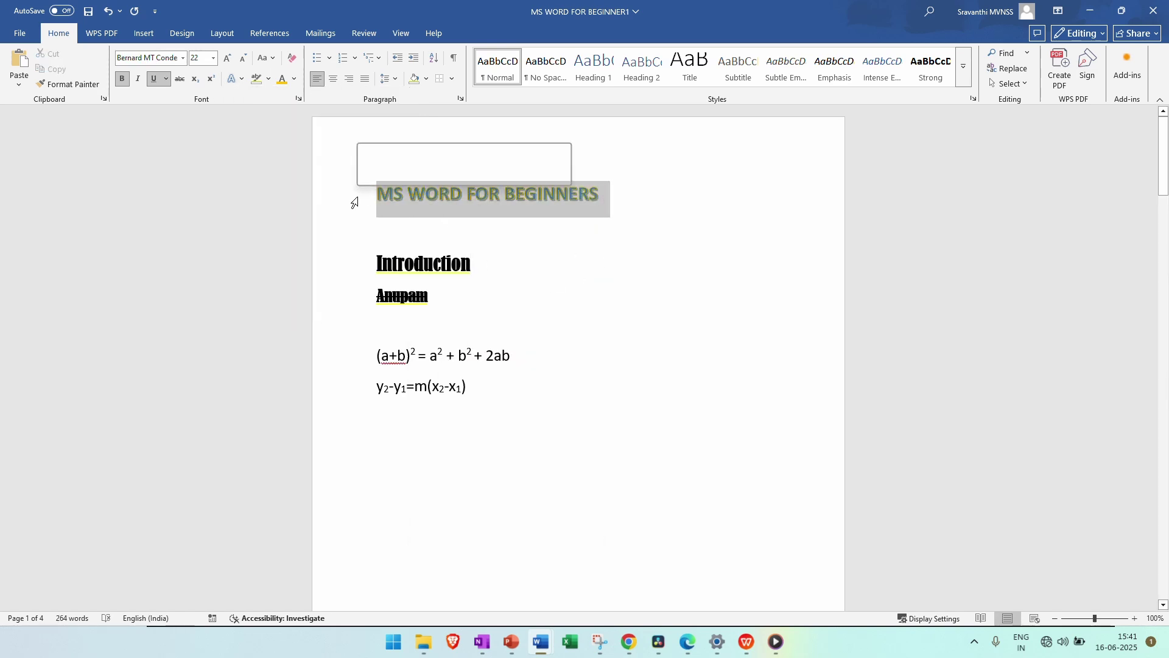
{"action": "left_click", "coordinate": [235, 79]}
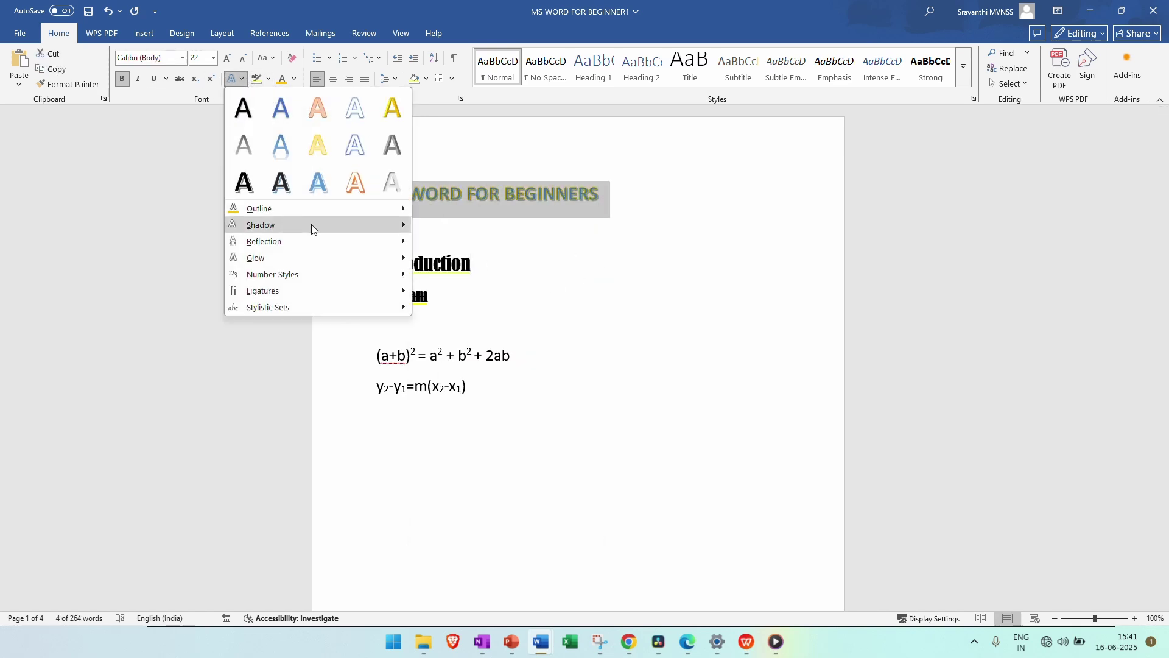
{"action": "mouse_move", "coordinate": [375, 208]}
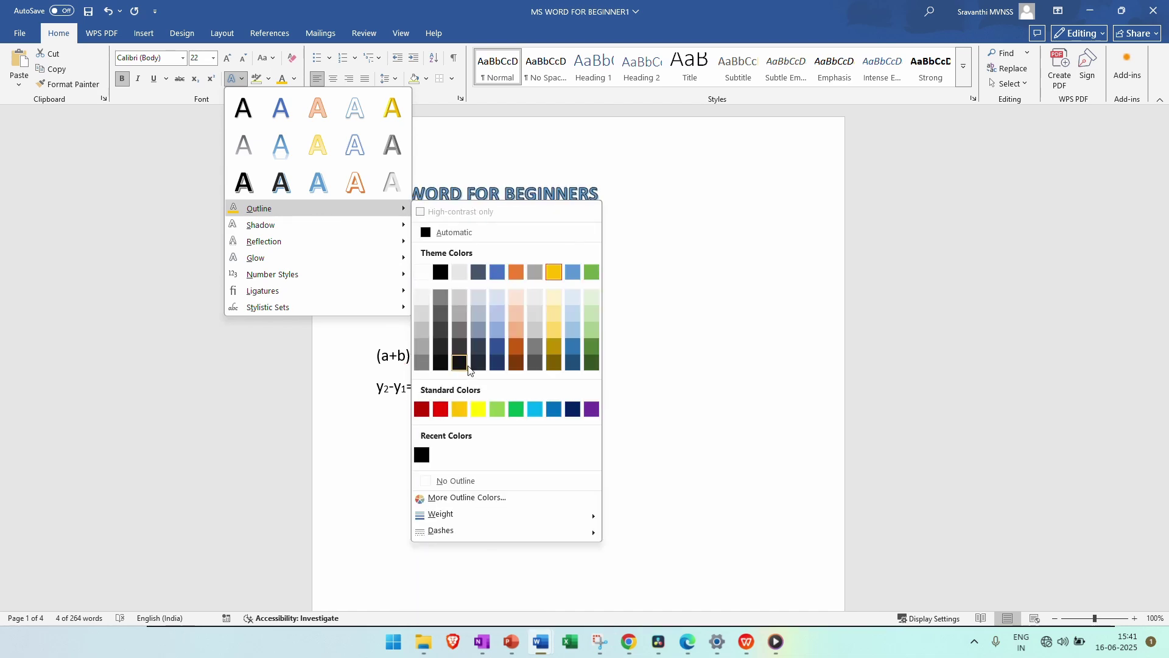
{"action": "left_click", "coordinate": [517, 409]}
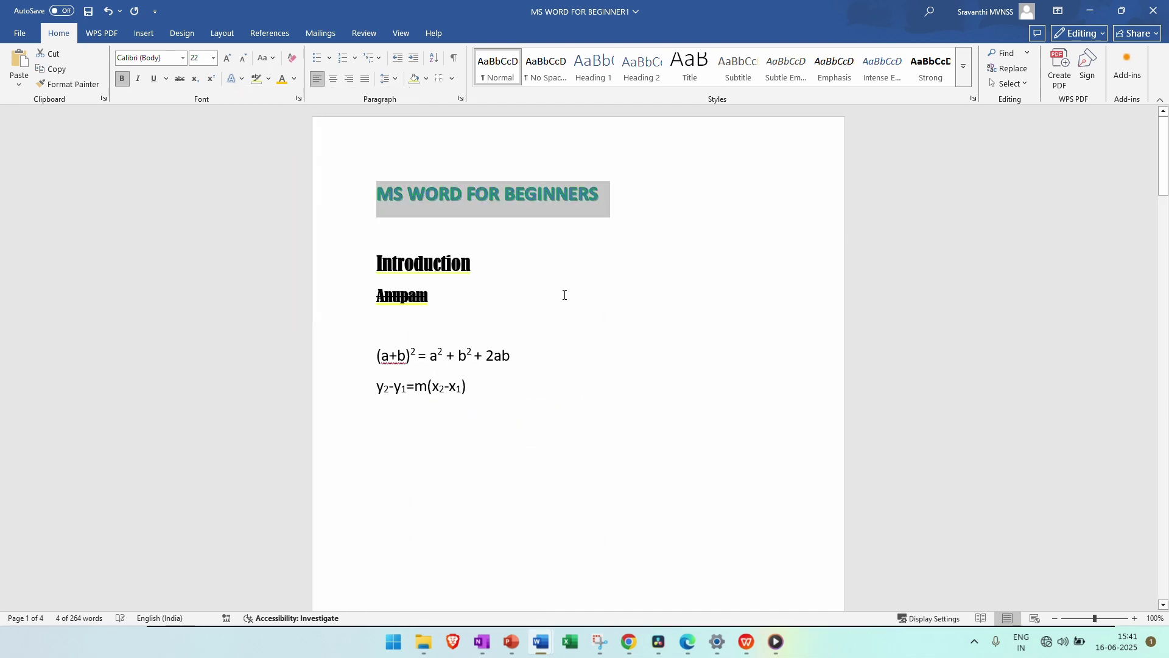
- Apply the last of the outer shadow presets to the title text
{"action": "left_click_drag", "start_coordinate": [612, 195], "coordinate": [321, 185]}
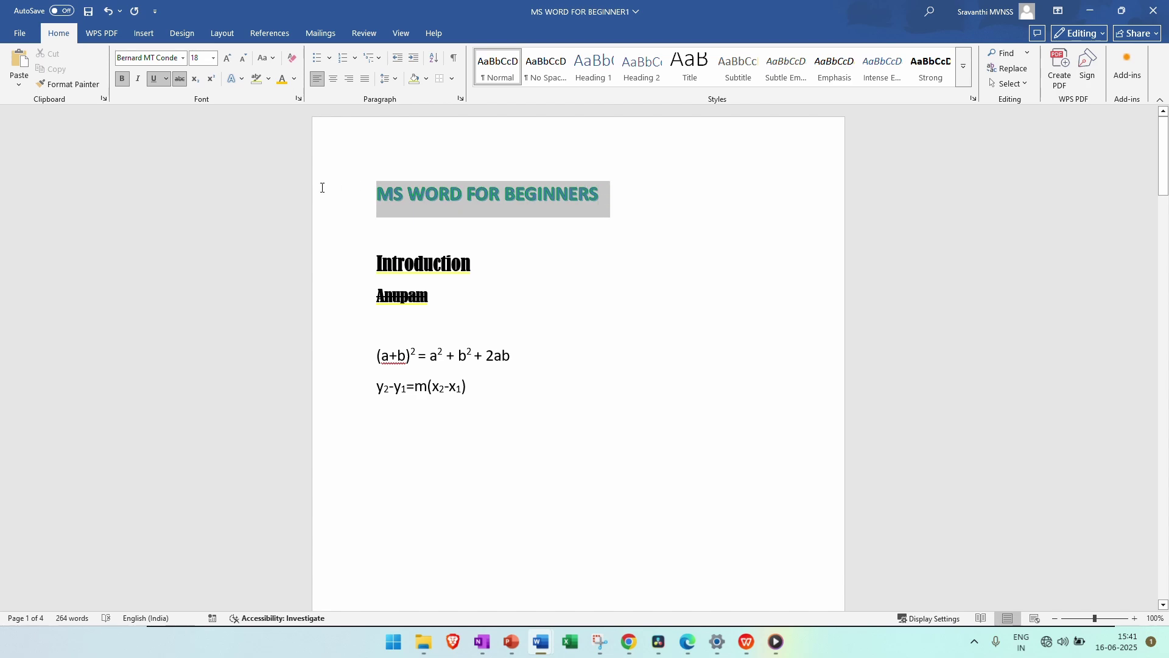
{"action": "left_click", "coordinate": [239, 79]}
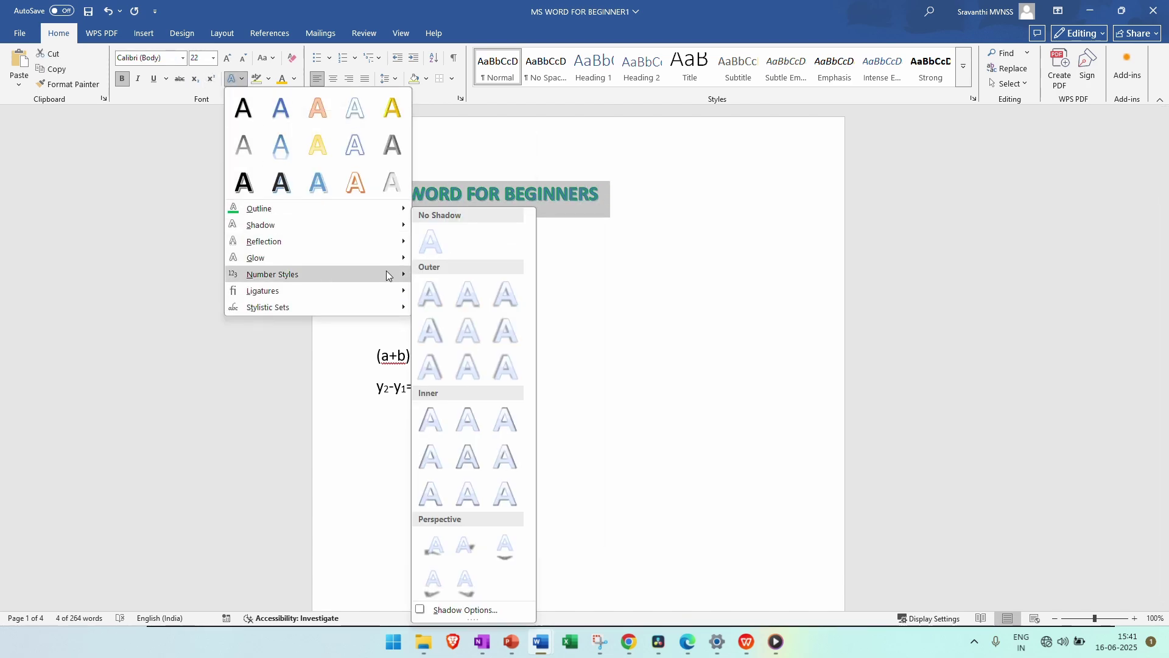
{"action": "left_click", "coordinate": [501, 368]}
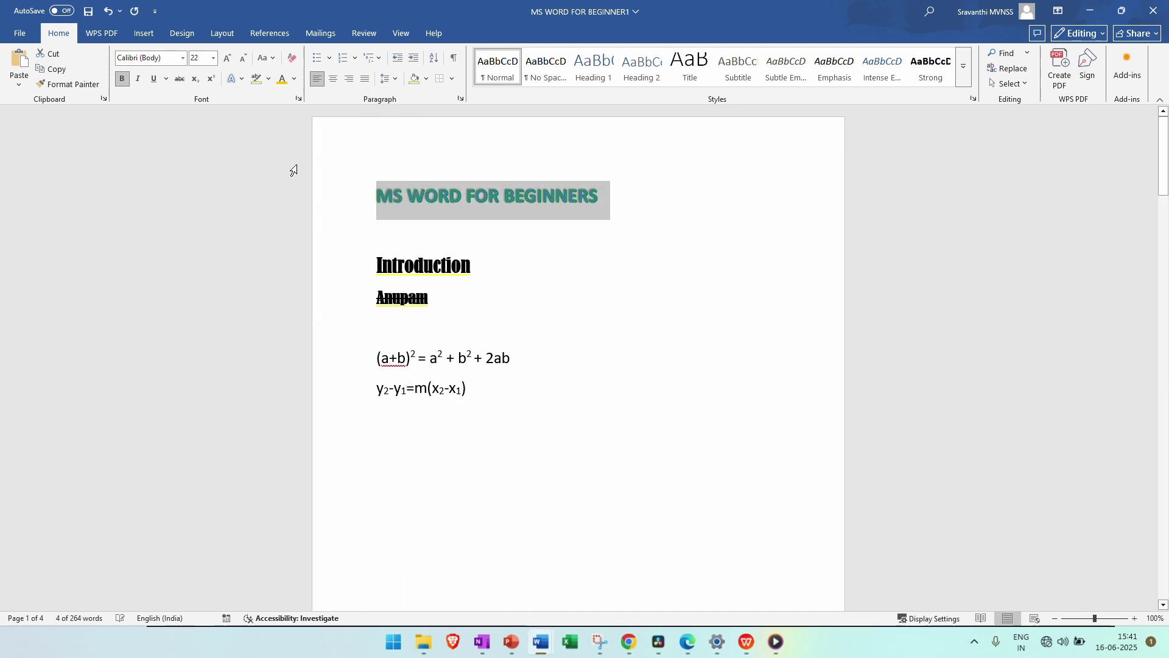
- Apply the first reflection variation to the title text and deselect it
{"action": "left_click", "coordinate": [240, 83]}
{"action": "mouse_move", "coordinate": [388, 242]}
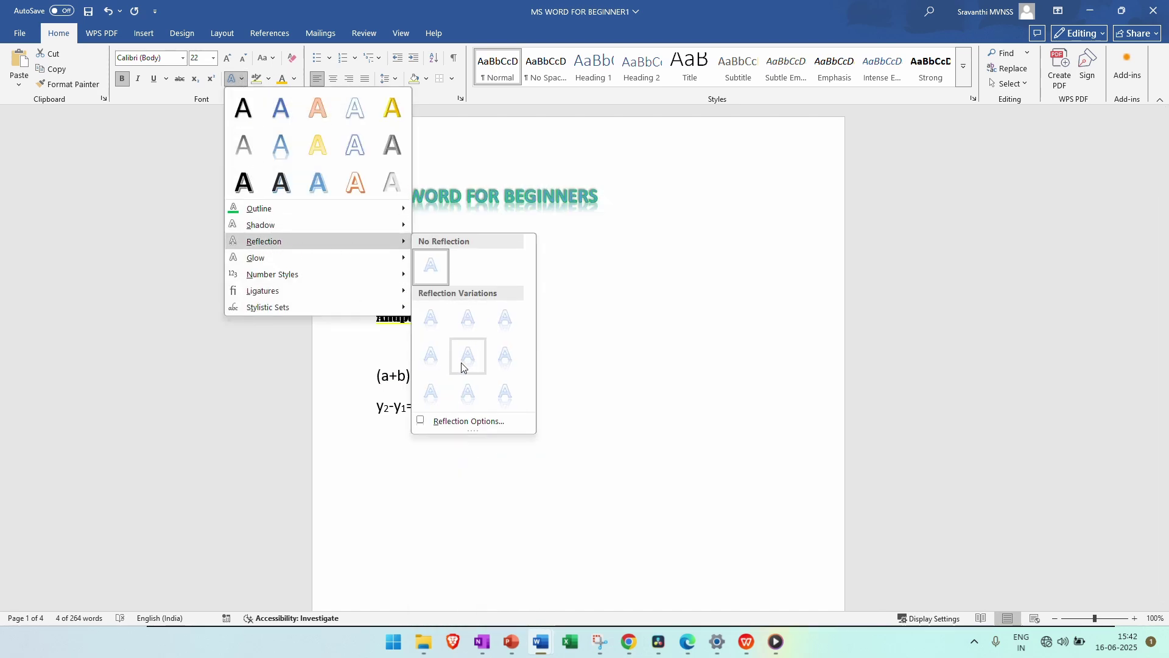
{"action": "left_click", "coordinate": [430, 318]}
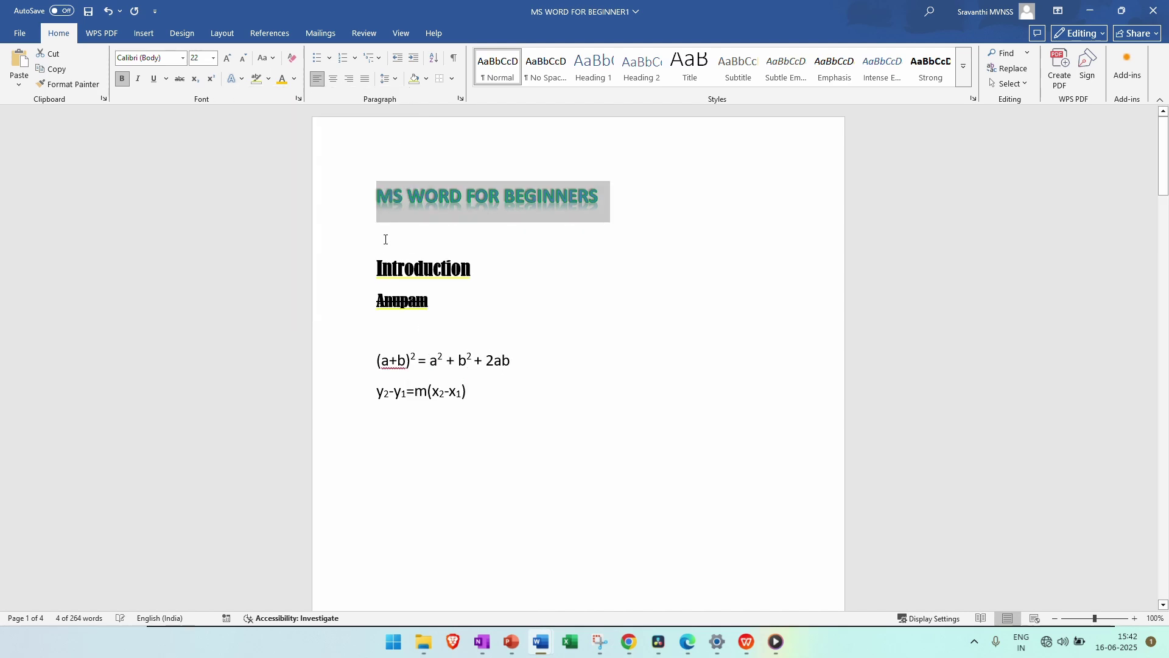
{"action": "left_click", "coordinate": [390, 235]}
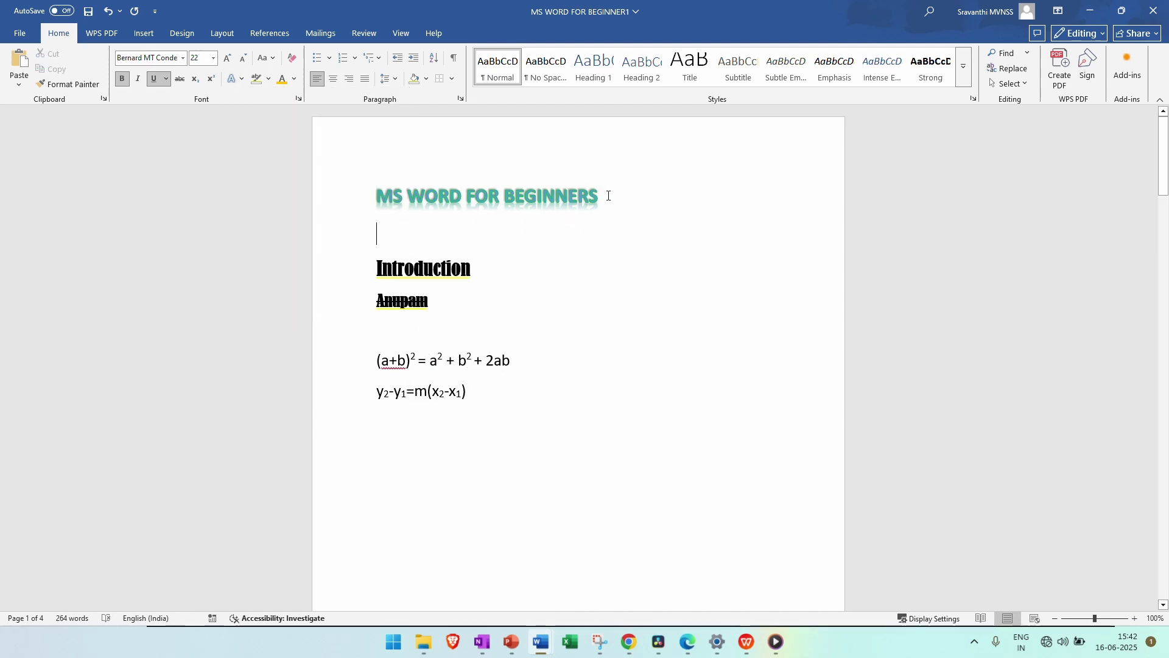
- Examine the remaining text effect options for the title, including glow, number styles, ligatures and stylistic sets
{"action": "left_click", "coordinate": [350, 193]}
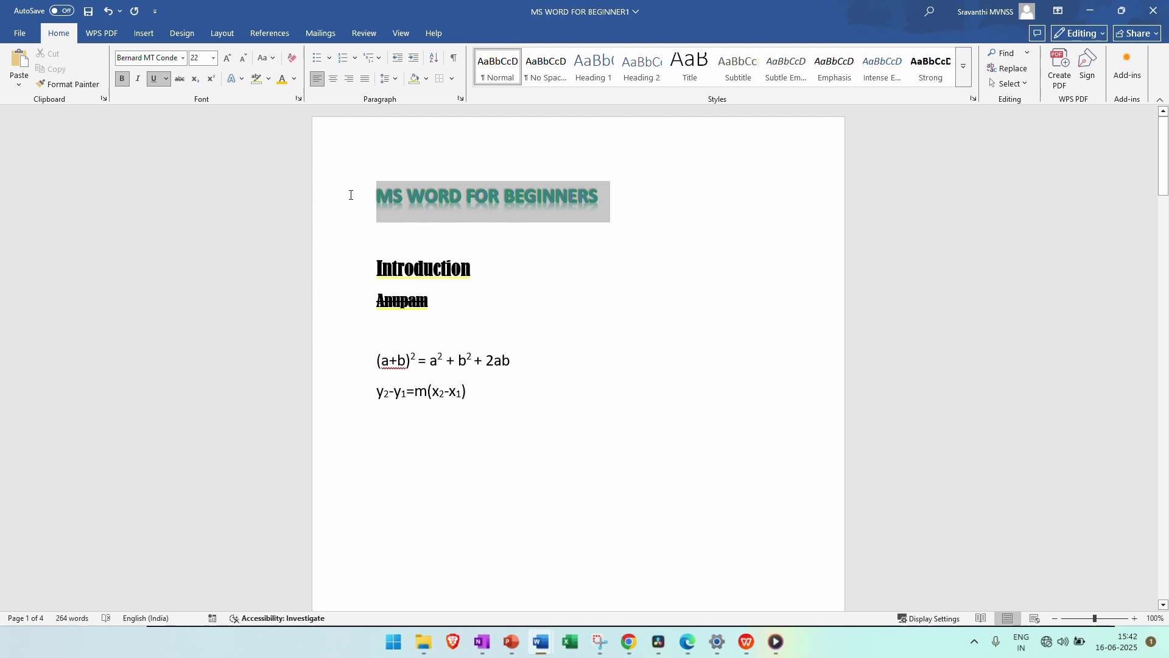
{"action": "left_click", "coordinate": [240, 79]}
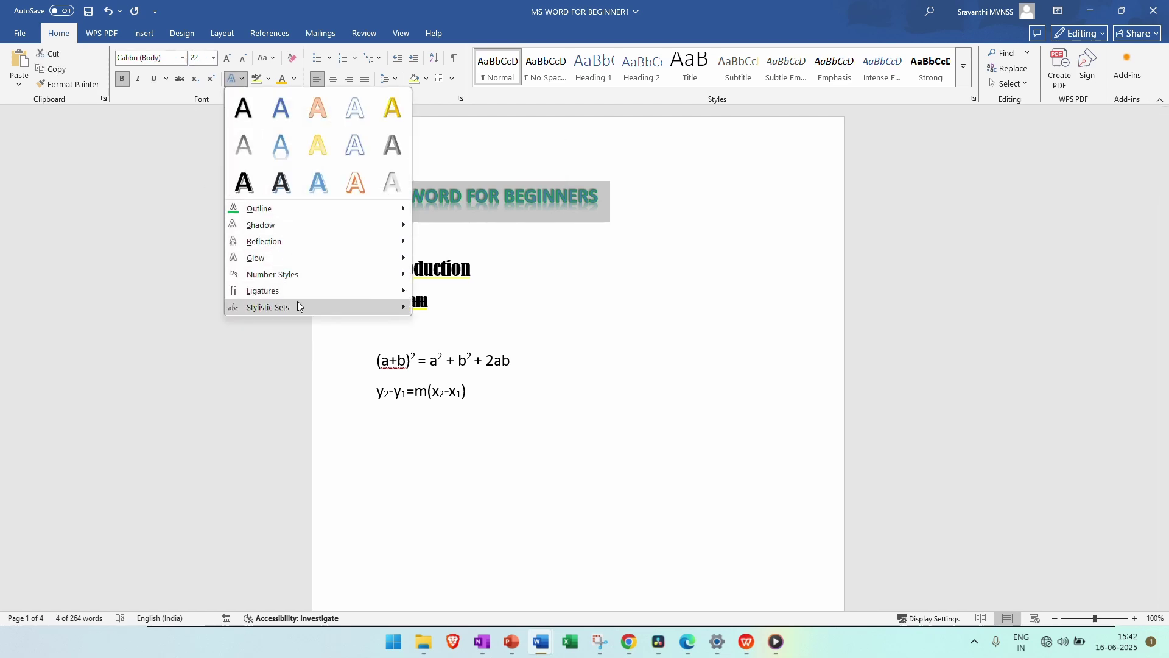
{"action": "mouse_move", "coordinate": [308, 260]}
{"action": "left_click", "coordinate": [520, 28]}
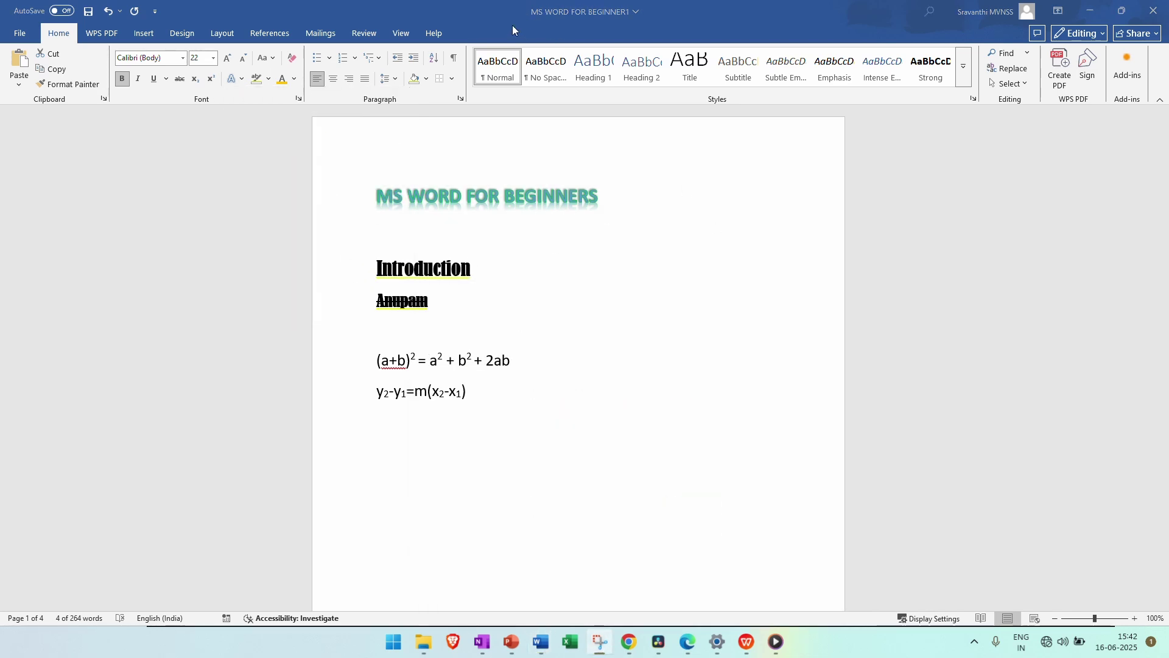
{"action": "left_click", "coordinate": [242, 81]}
{"action": "left_click", "coordinate": [241, 81]}
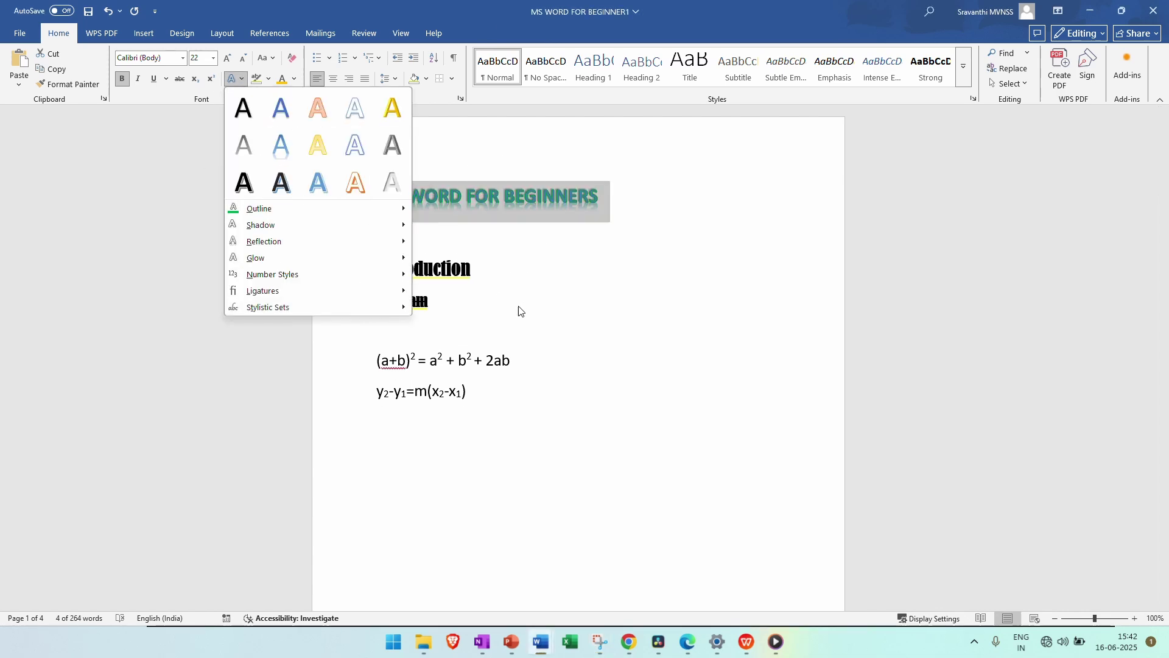
{"action": "left_click", "coordinate": [652, 351]}
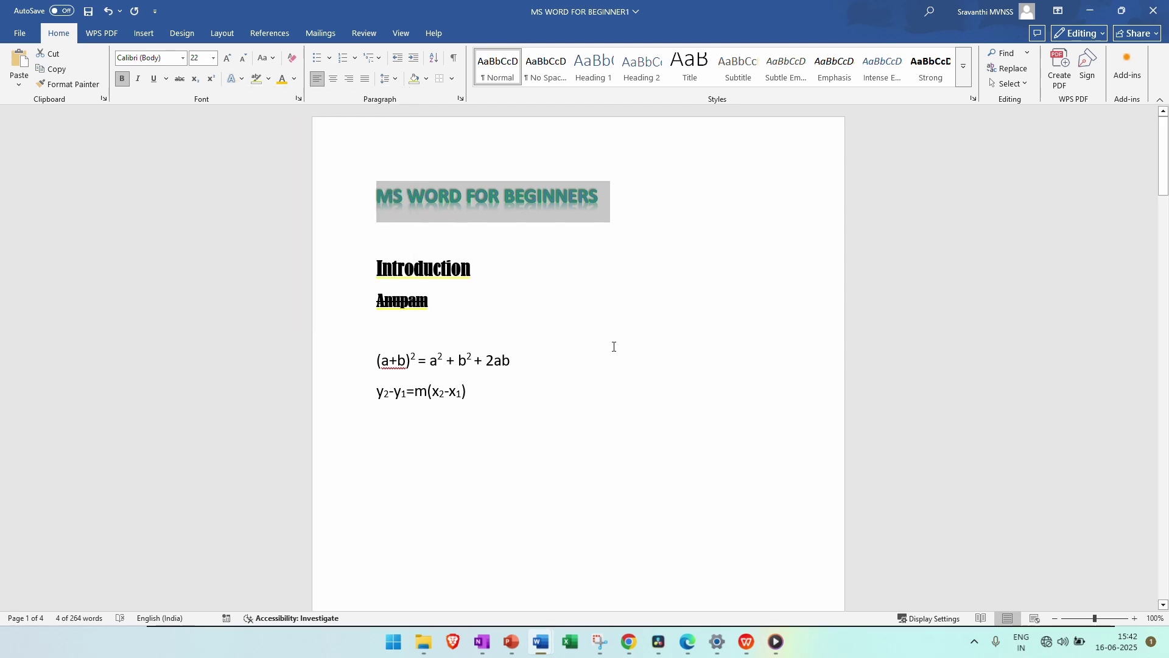
{"action": "left_click", "coordinate": [575, 330]}
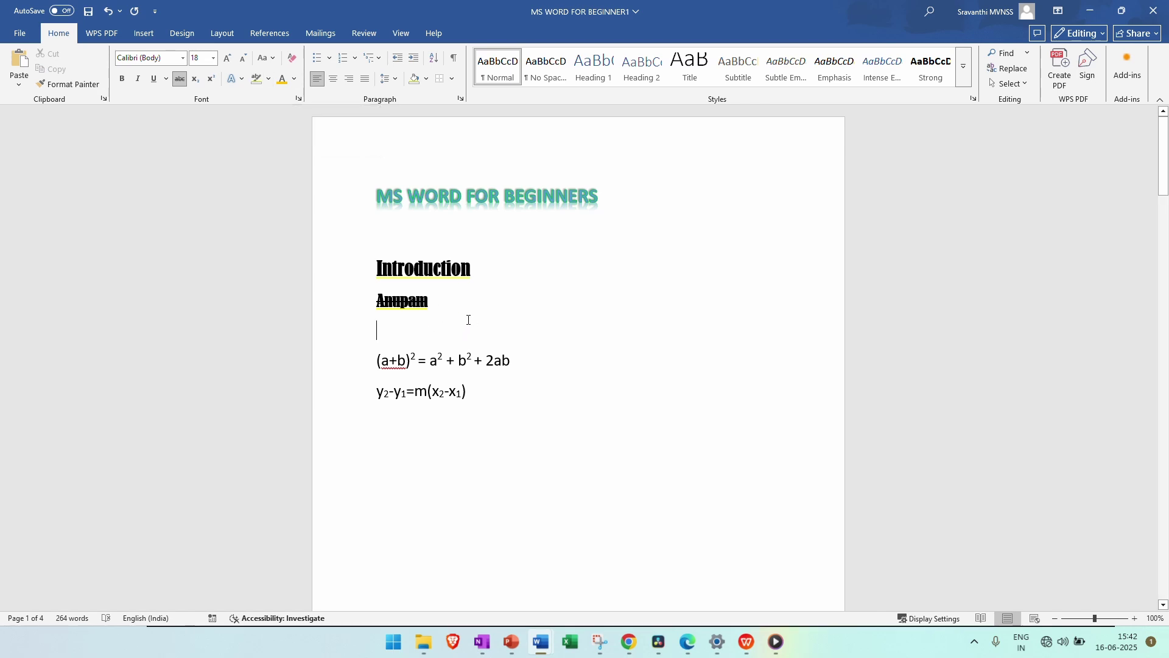
- Insert "Note: " at the start of the squared-sum formula line
{"action": "left_click", "coordinate": [374, 364]}
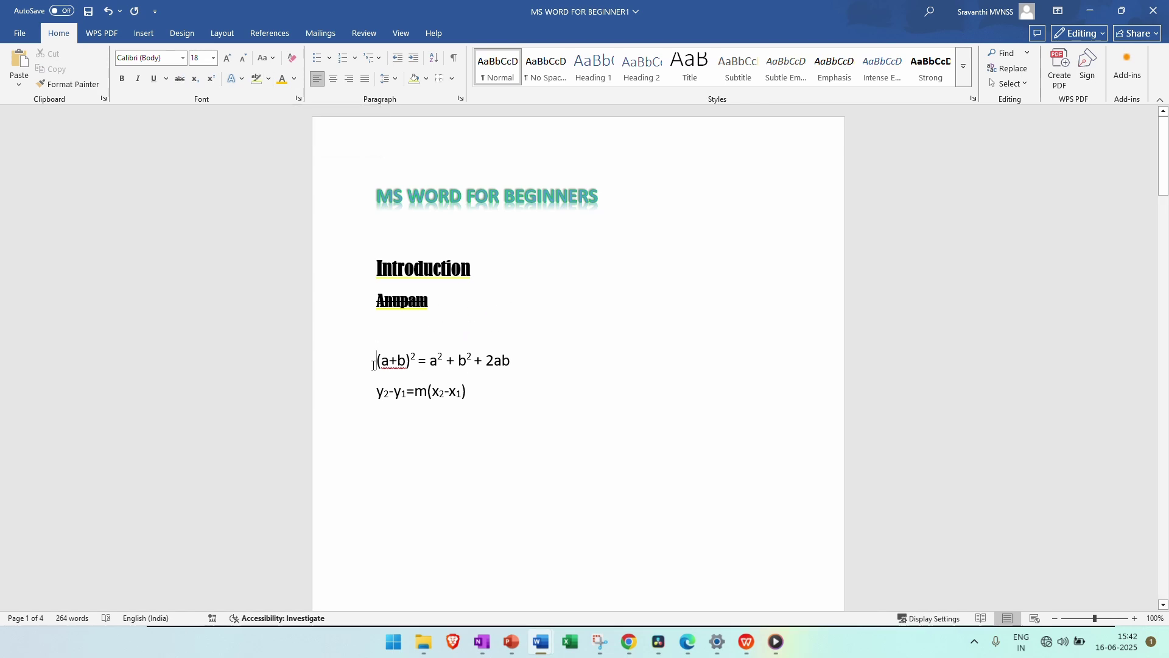
{"action": "type", "text": "Note"}
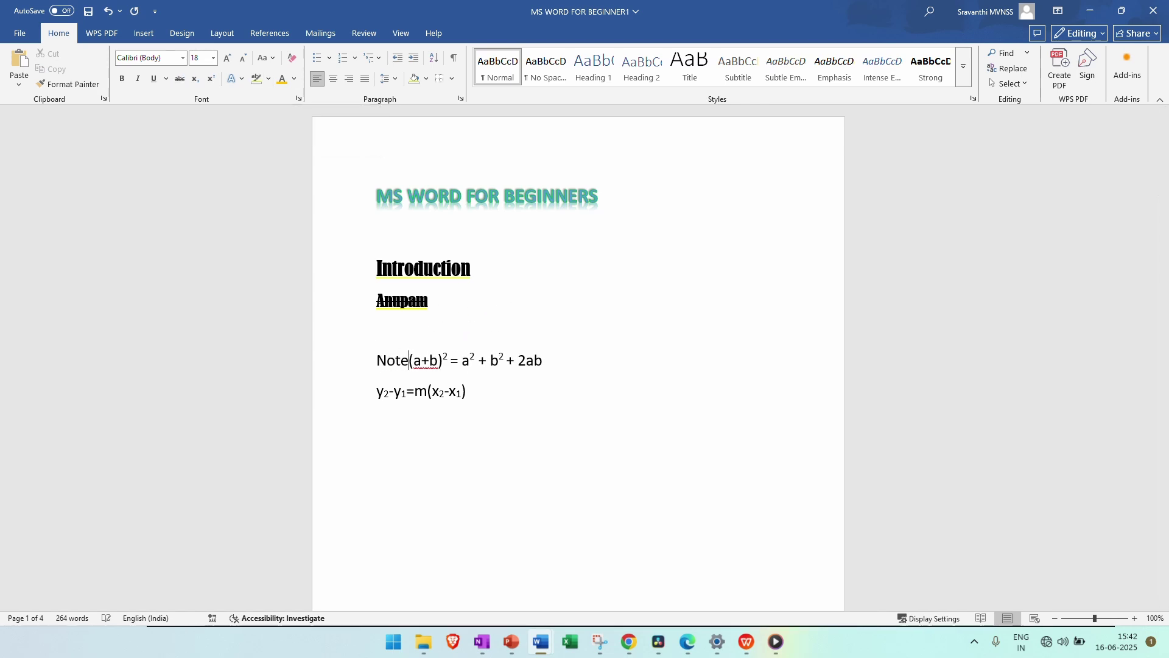
{"action": "type", "text": ":"}
- Highlight the word "Note:" before the squared-sum formula in yellow
{"action": "left_click", "coordinate": [409, 360]}
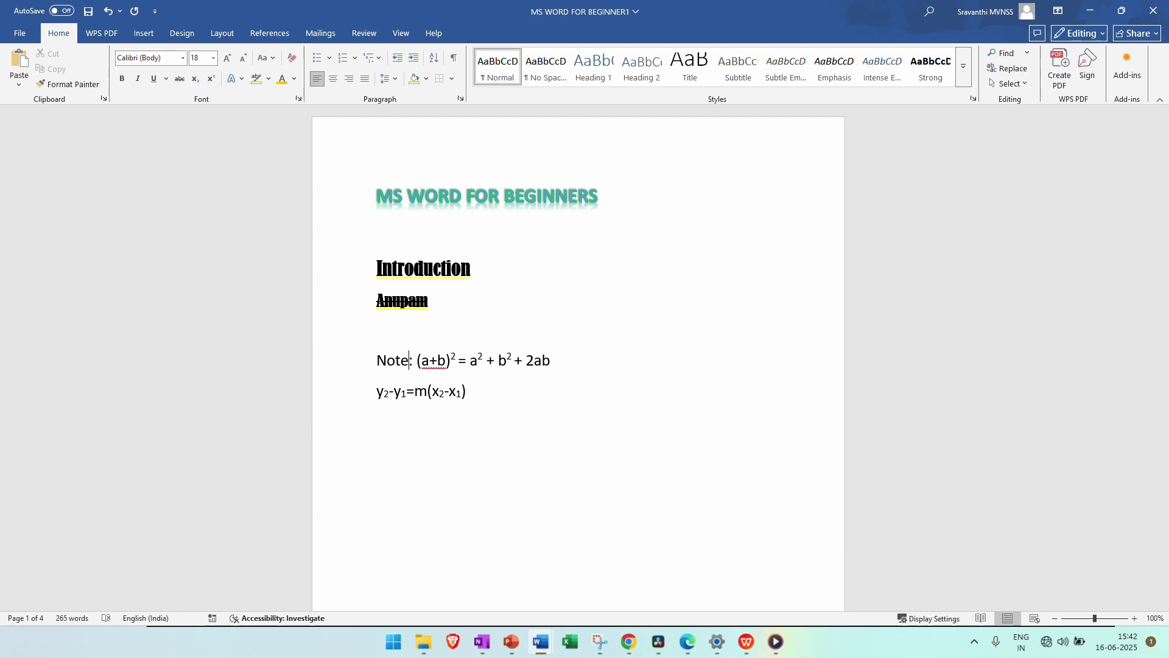
{"action": "key", "text": "Right"}
{"action": "key", "text": "shift+Home"}
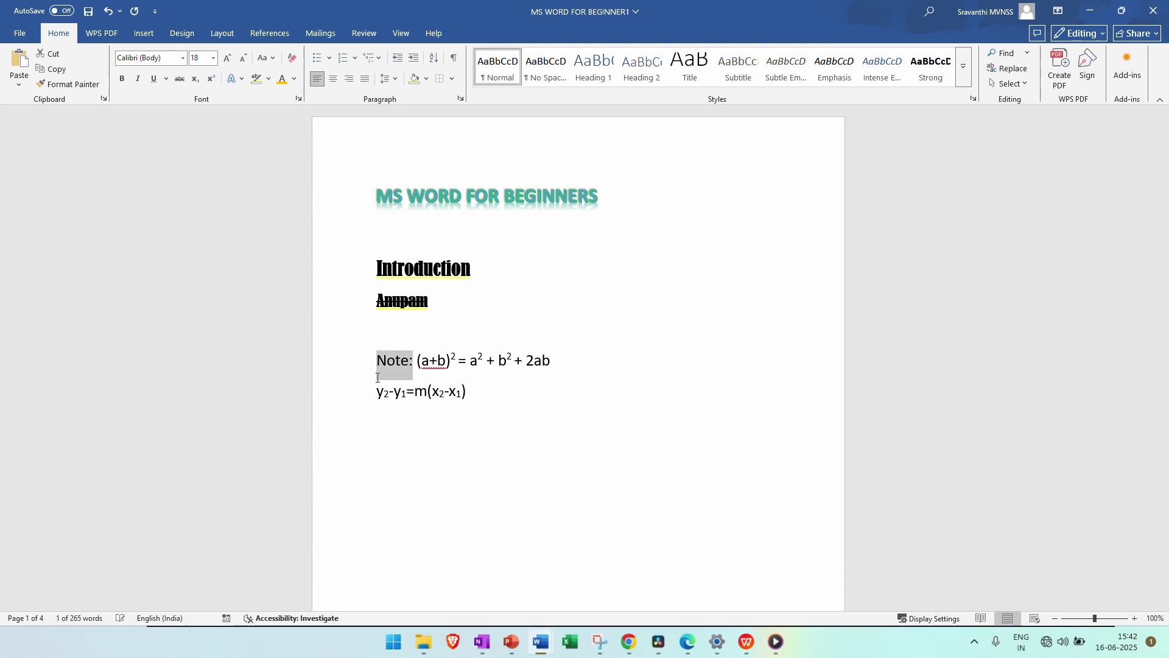
{"action": "left_click", "coordinate": [269, 79]}
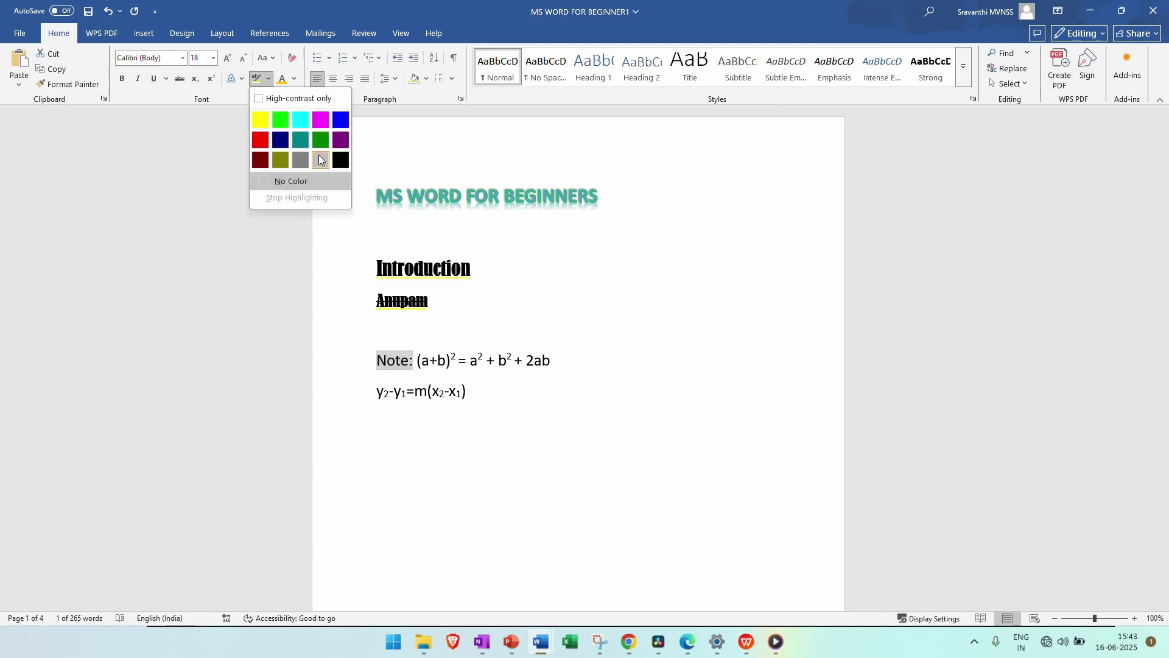
{"action": "left_click", "coordinate": [263, 126]}
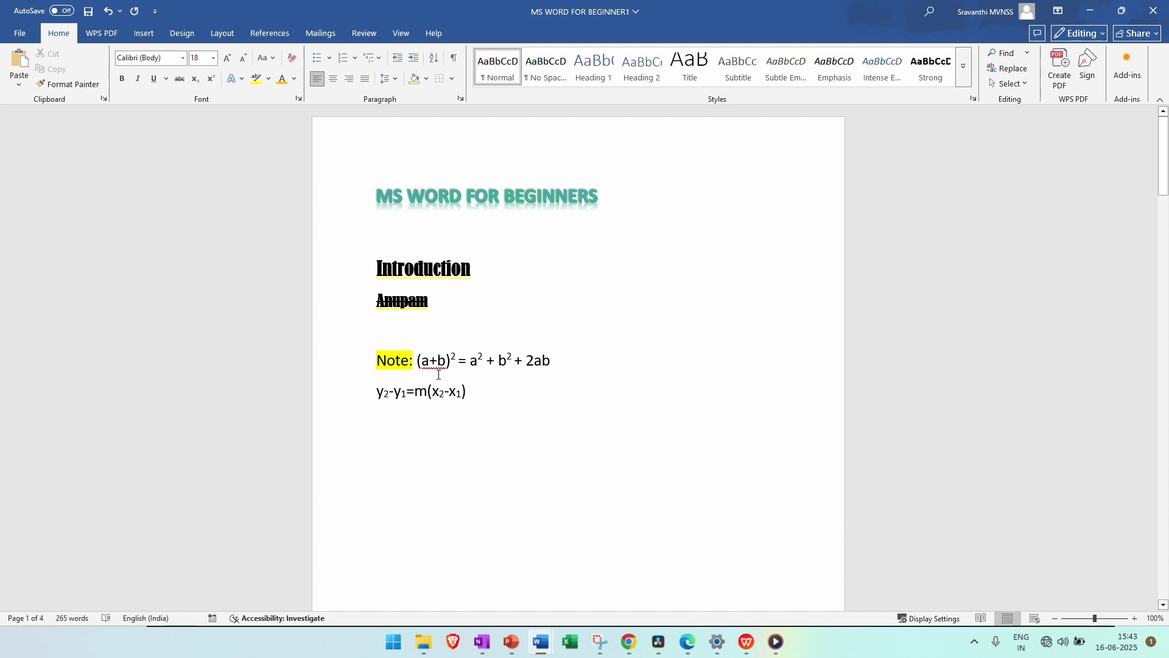
- Remove the yellow highlight from the word "Note:" before the squared-sum formula
{"action": "left_click_drag", "start_coordinate": [421, 358], "coordinate": [376, 360]}
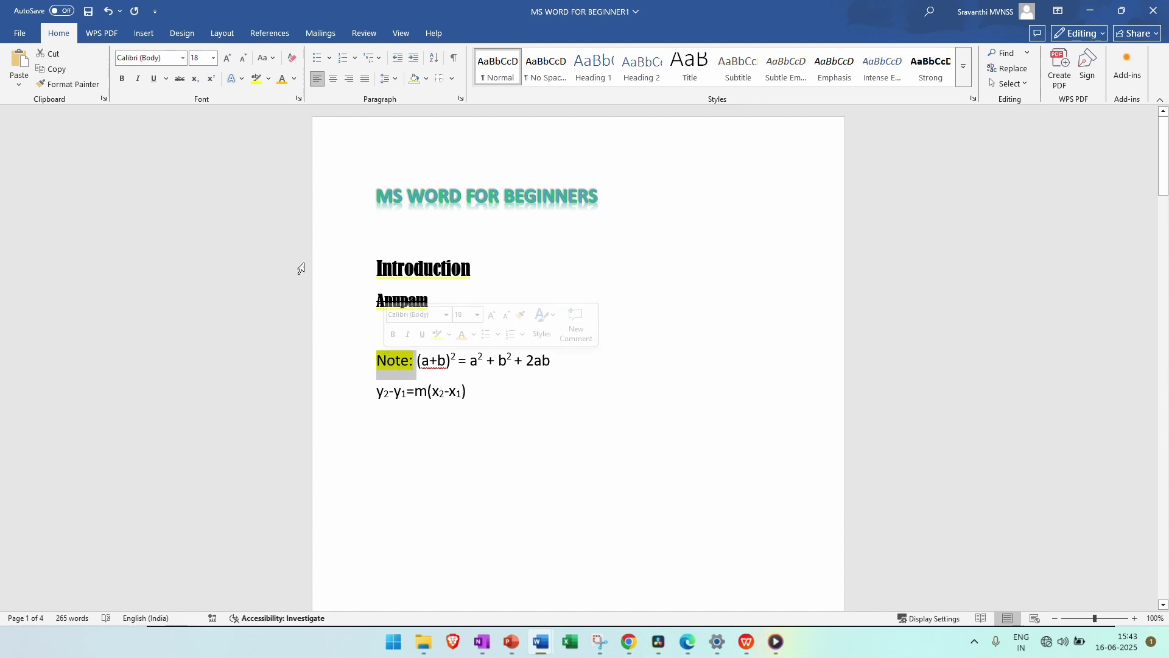
{"action": "left_click", "coordinate": [268, 80]}
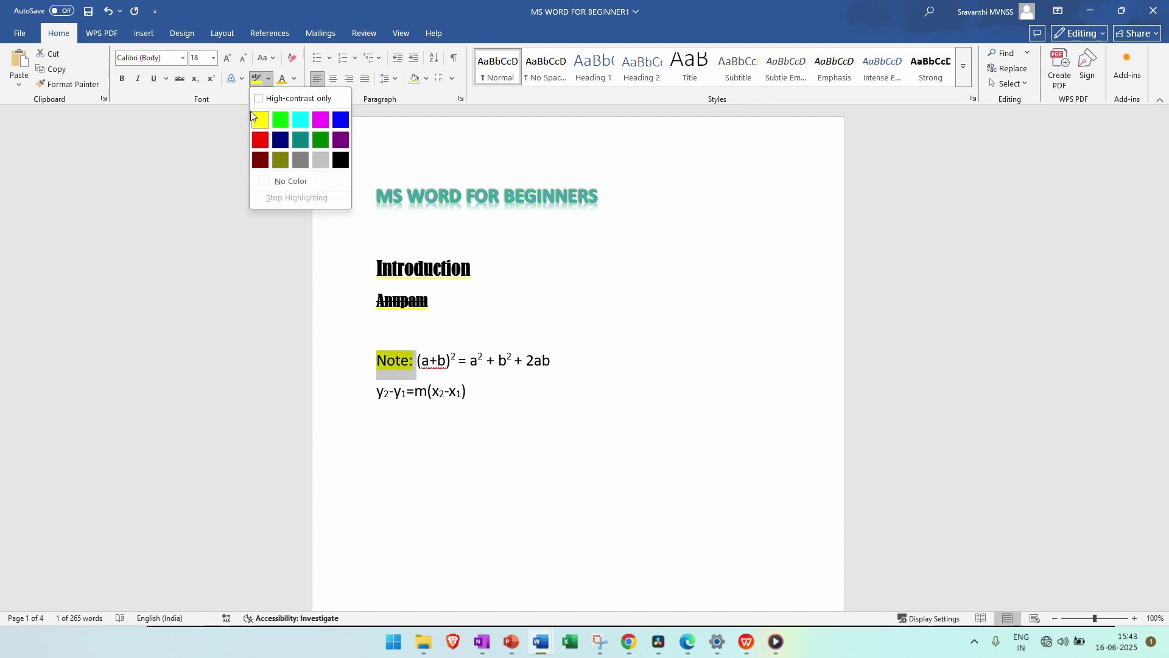
{"action": "left_click", "coordinate": [258, 181]}
- Restore the yellow highlight on the word "Note:" and leave the text deselected
{"action": "left_click", "coordinate": [377, 361]}
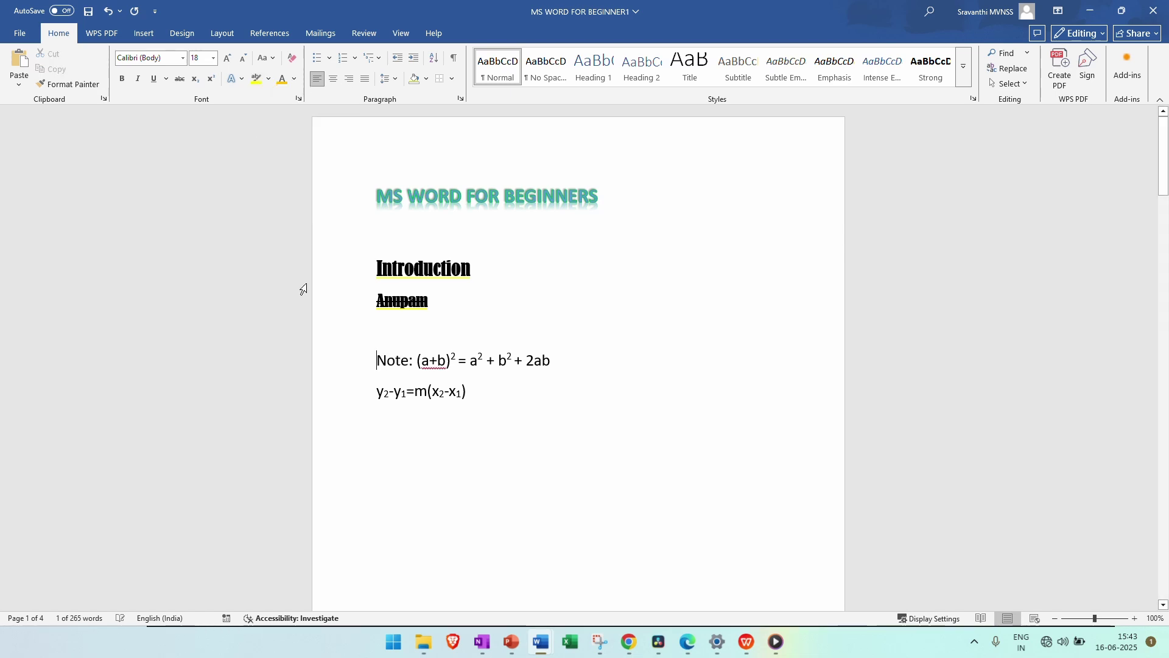
{"action": "left_click", "coordinate": [410, 361], "text": "shift"}
{"action": "left_click", "coordinate": [596, 442]}
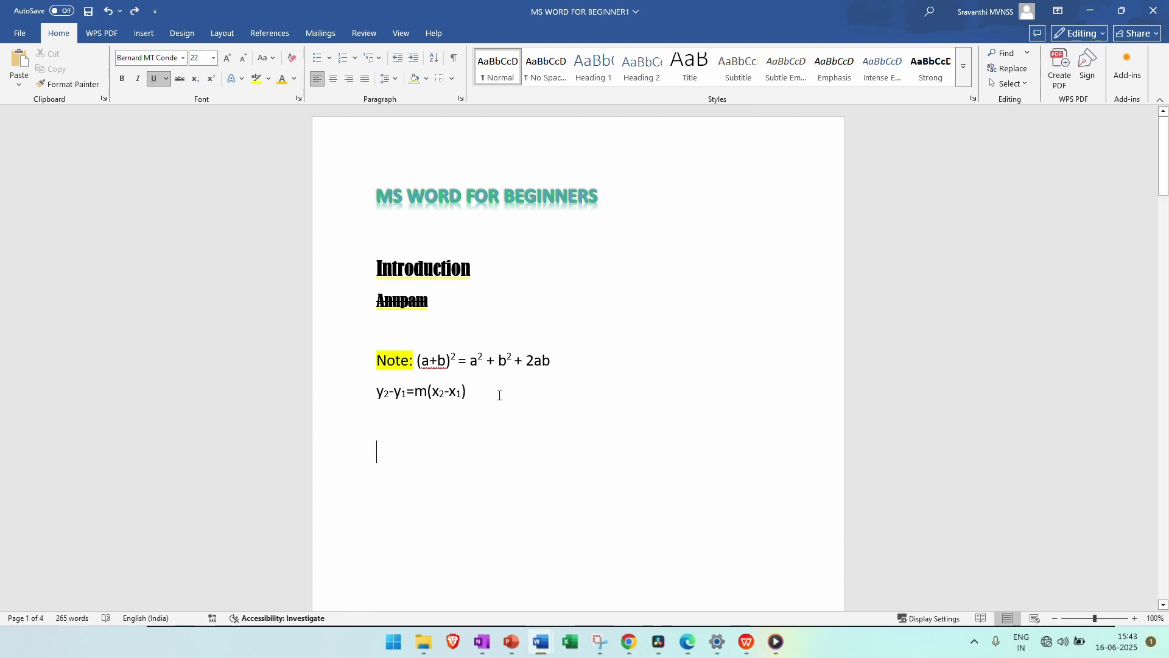
- Set the font colour of the squared-sum formula after "Note:" to the standard green
{"action": "left_click_drag", "start_coordinate": [563, 358], "coordinate": [417, 360]}
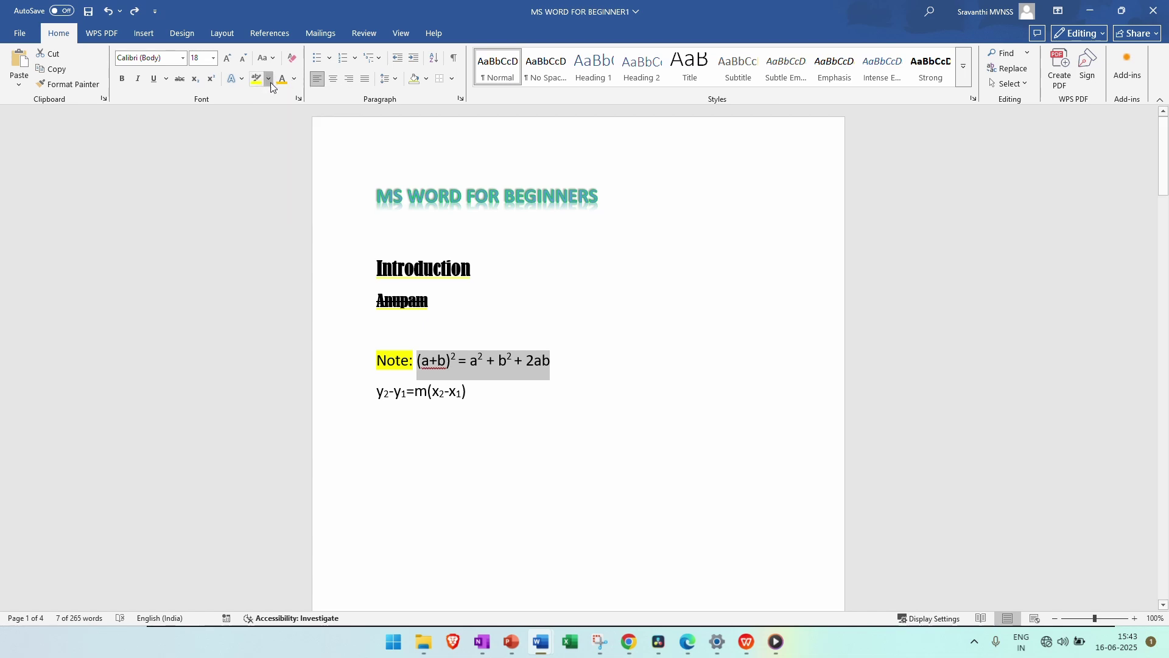
{"action": "left_click", "coordinate": [293, 79]}
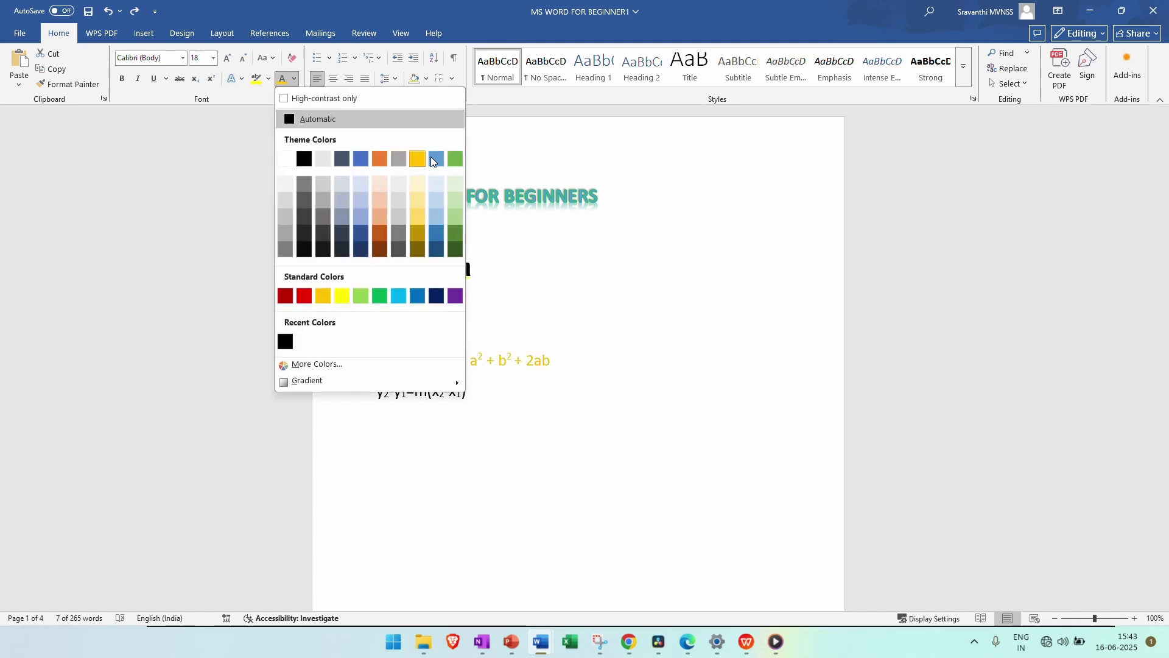
{"action": "left_click", "coordinate": [376, 301]}
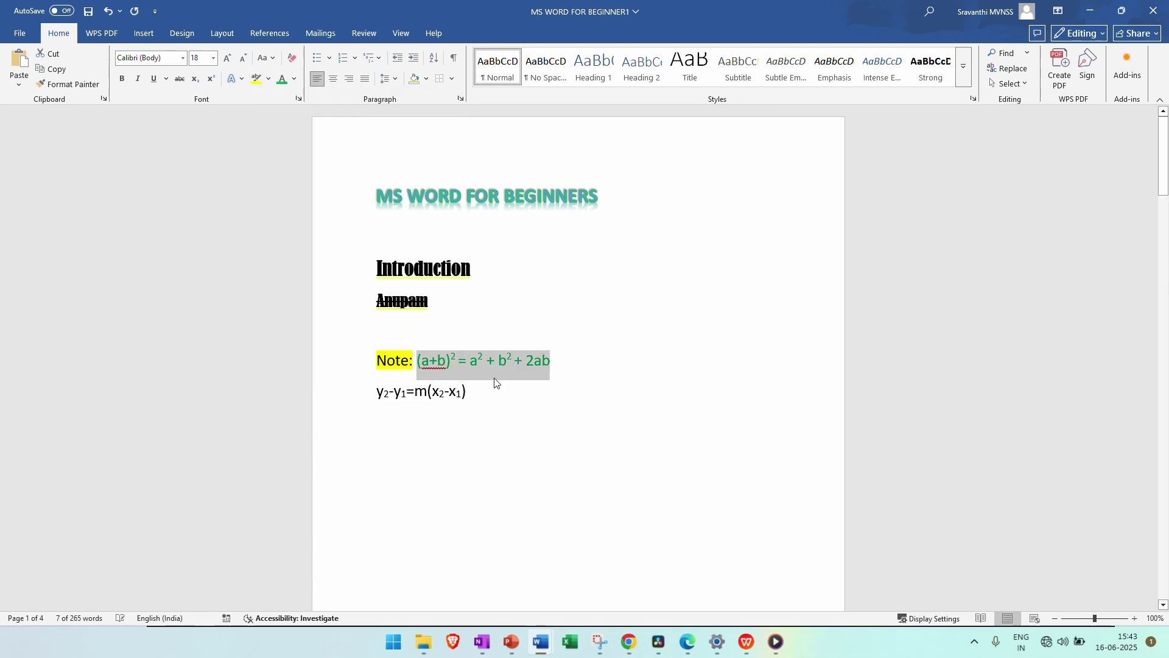
- Examine the standard and custom font colour choices for the squared-sum formula, cancel without applying one, and deselect the text
{"action": "left_click", "coordinate": [293, 84]}
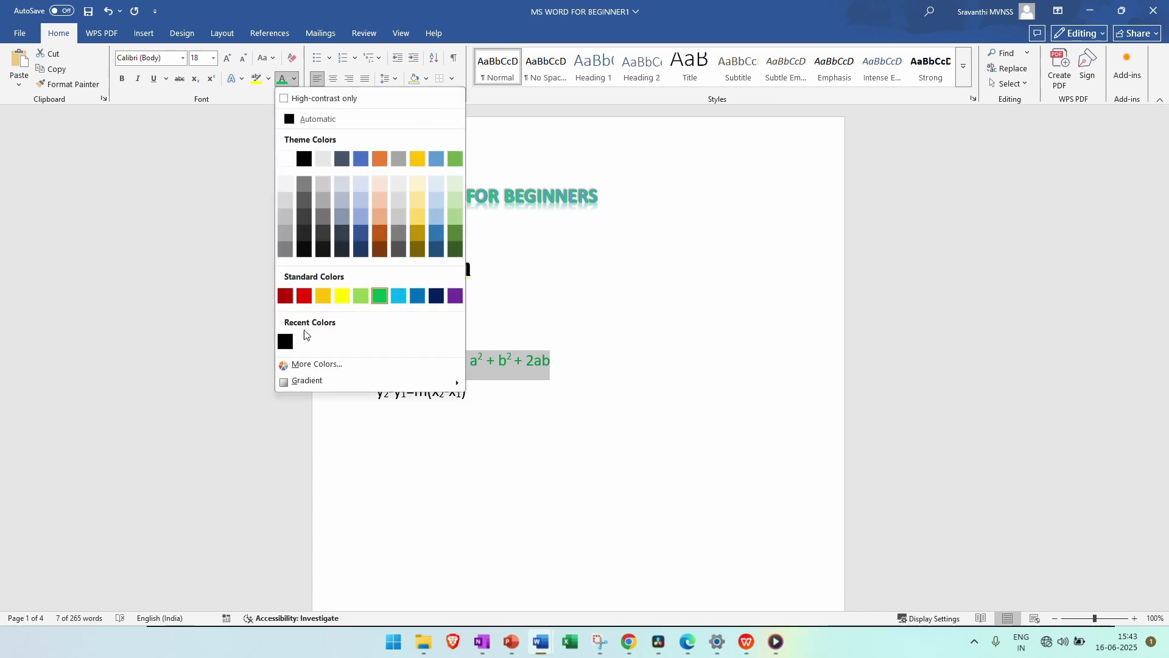
{"action": "left_click", "coordinate": [366, 373]}
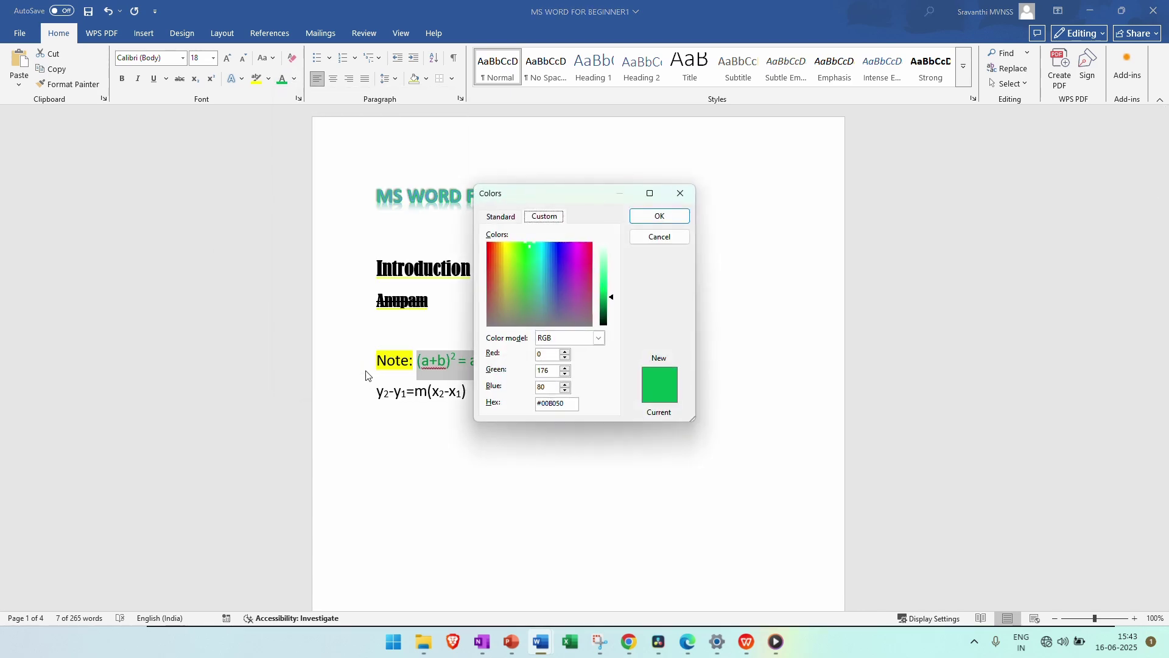
{"action": "left_click", "coordinate": [511, 218]}
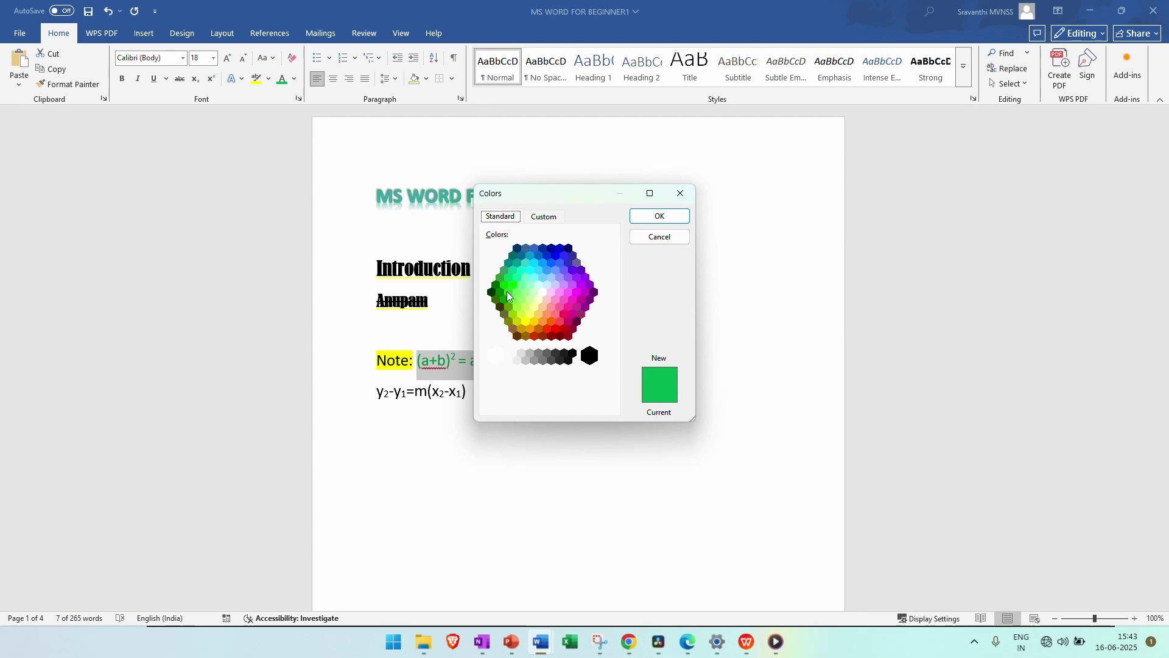
{"action": "left_click", "coordinate": [542, 324]}
{"action": "left_click", "coordinate": [555, 305]}
{"action": "left_click", "coordinate": [540, 218]}
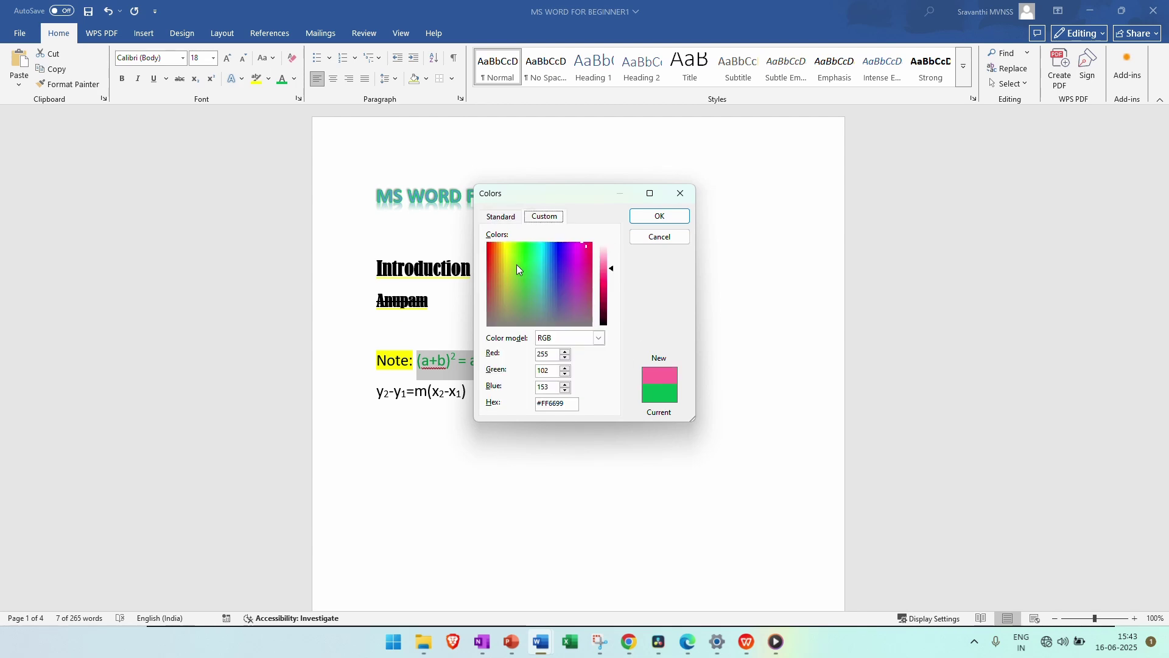
{"action": "left_click_drag", "start_coordinate": [516, 265], "coordinate": [572, 288]}
{"action": "left_click", "coordinate": [566, 296]}
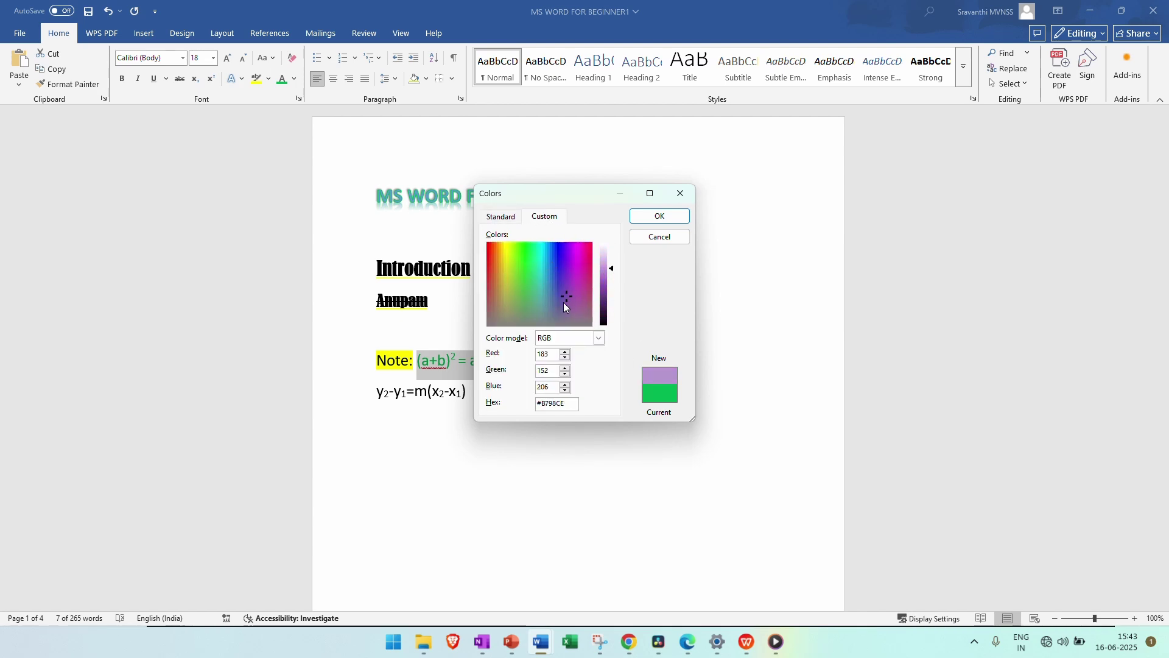
{"action": "left_click", "coordinate": [511, 280]}
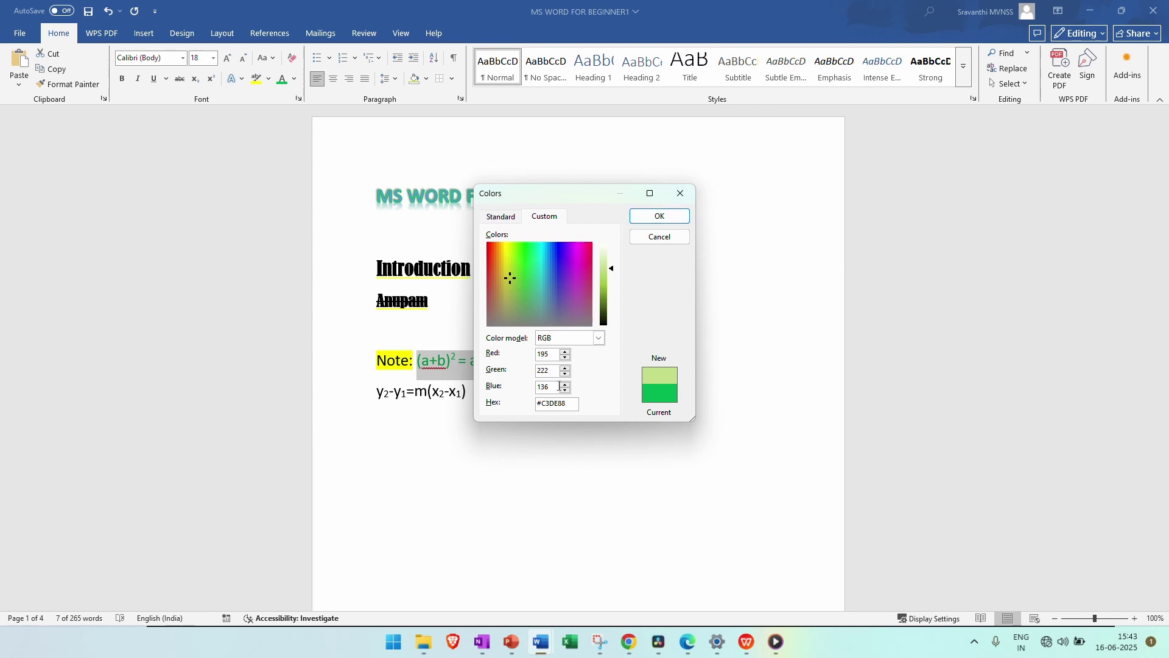
{"action": "left_click", "coordinate": [543, 270]}
{"action": "left_click", "coordinate": [521, 260]}
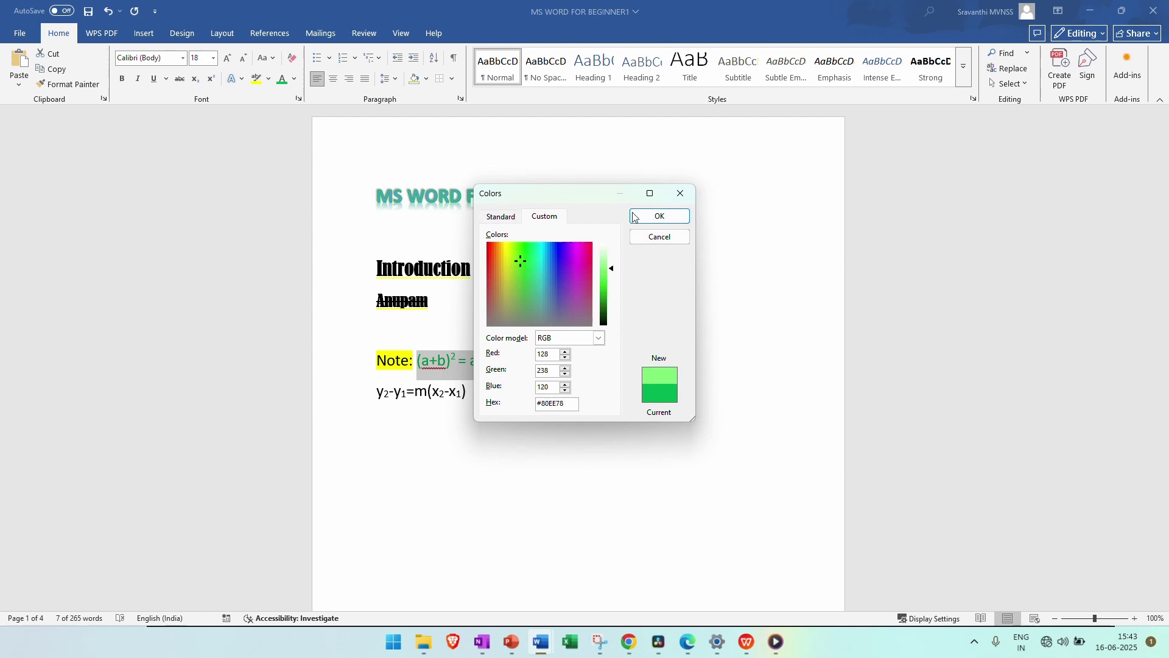
{"action": "left_click", "coordinate": [665, 240]}
{"action": "left_click", "coordinate": [297, 78]}
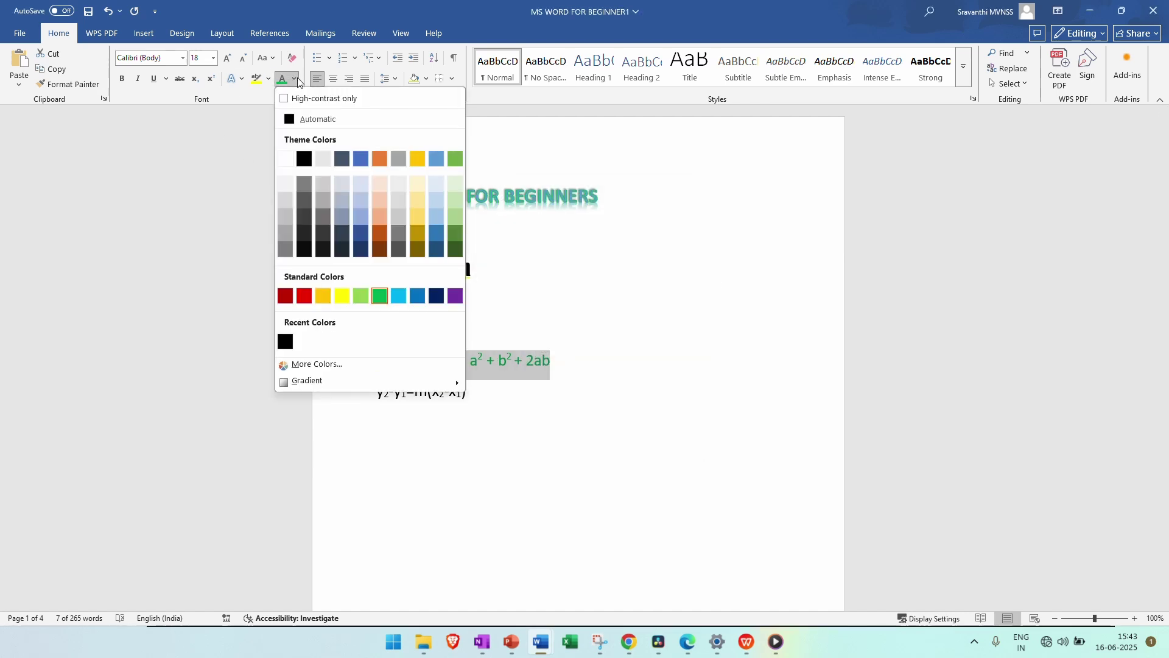
{"action": "left_click", "coordinate": [295, 79]}
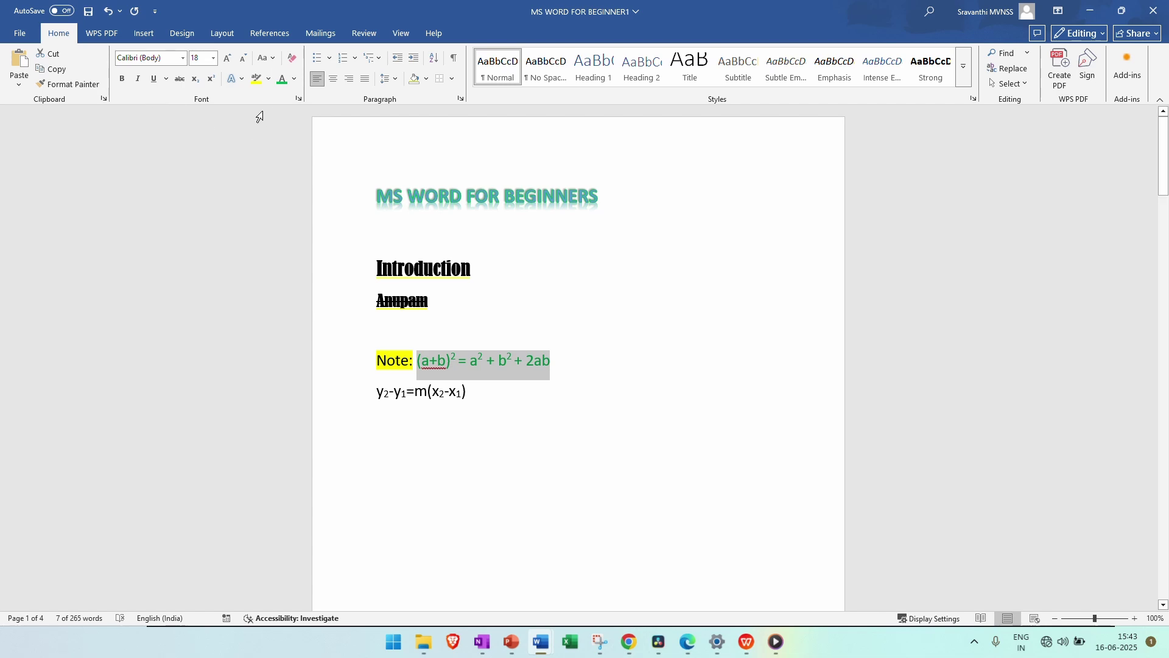
{"action": "left_click", "coordinate": [408, 432]}
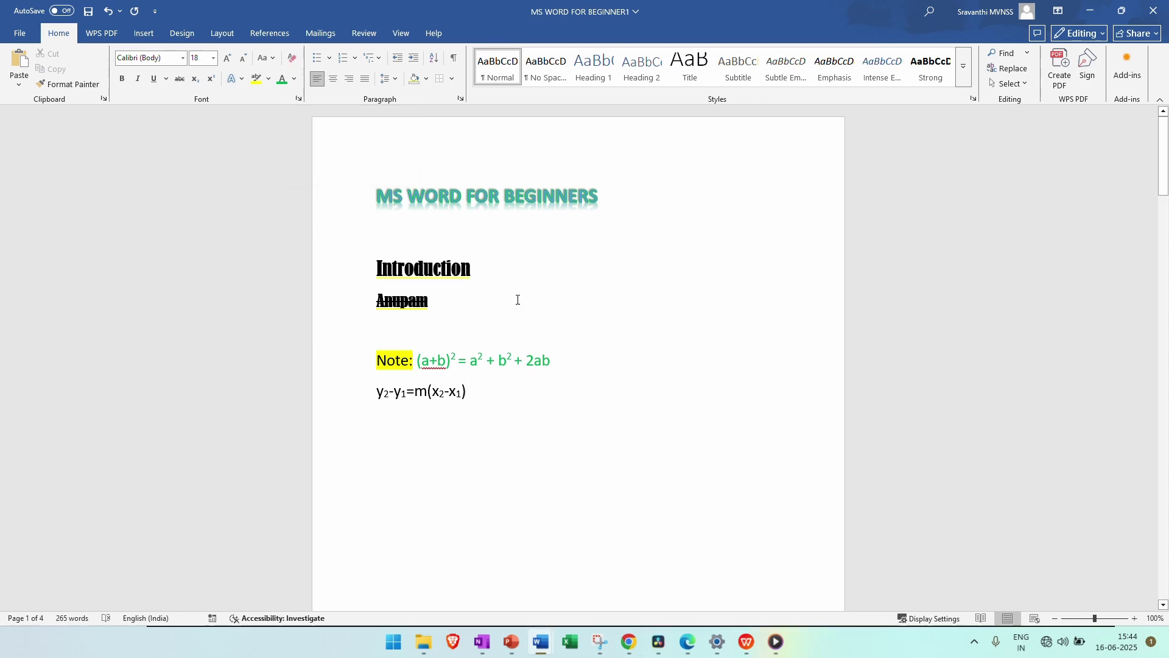
- Clear all formatting from the "Note:" formula line and check its exponents
{"action": "left_click_drag", "start_coordinate": [566, 360], "coordinate": [357, 347]}
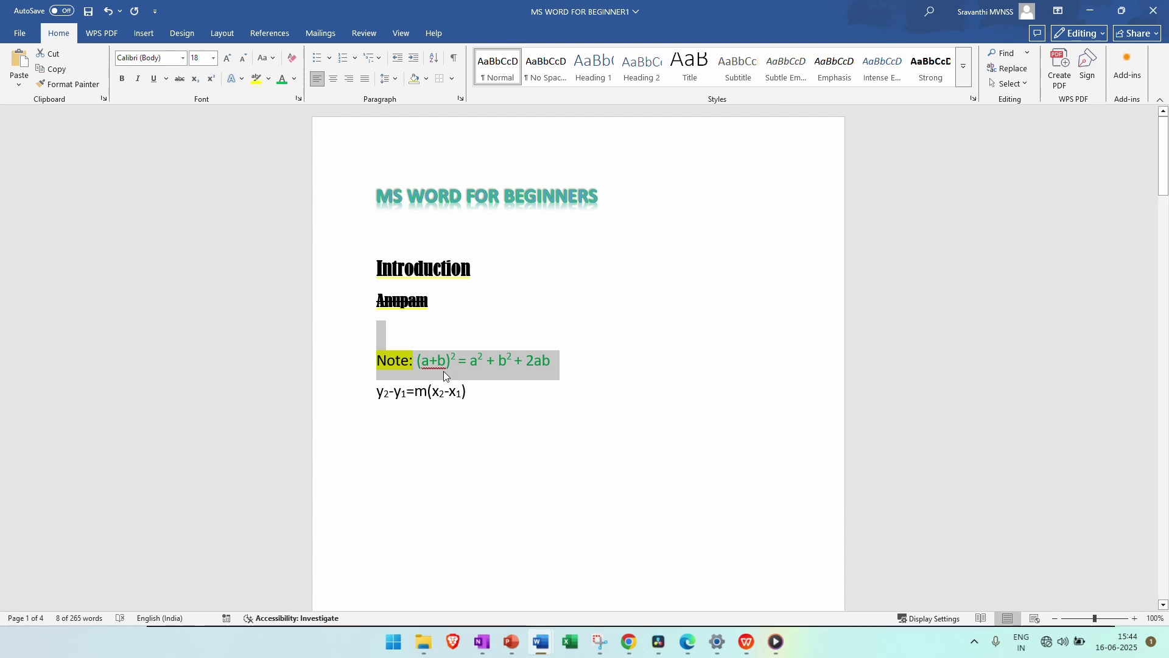
{"action": "left_click", "coordinate": [577, 381]}
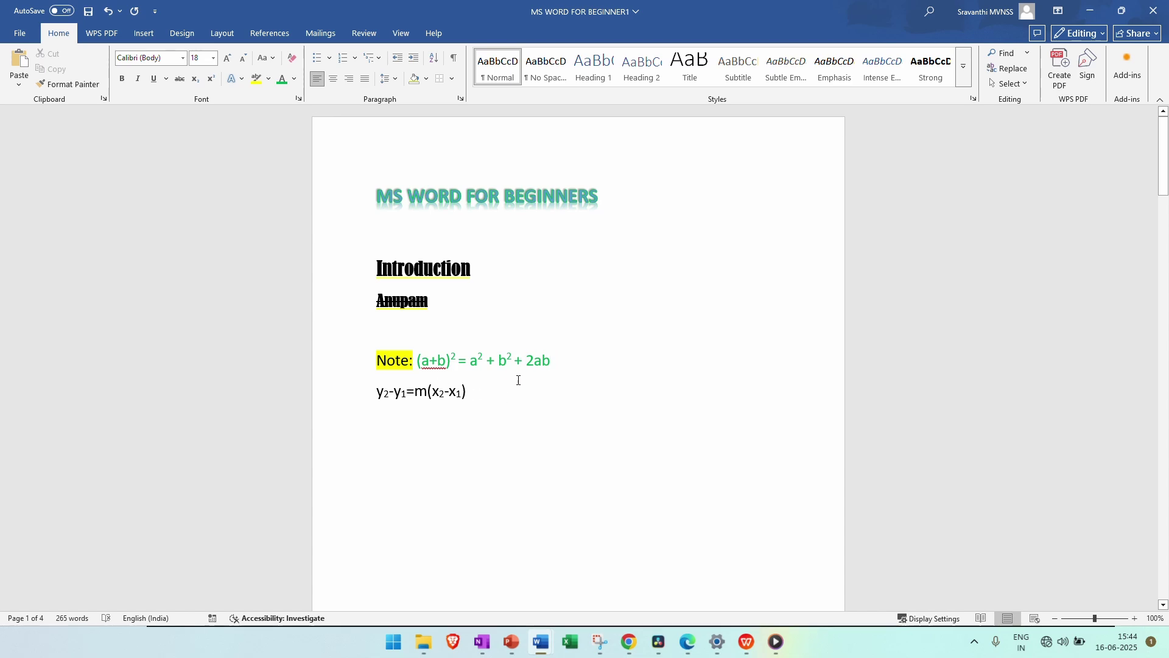
{"action": "left_click_drag", "start_coordinate": [562, 368], "coordinate": [339, 362]}
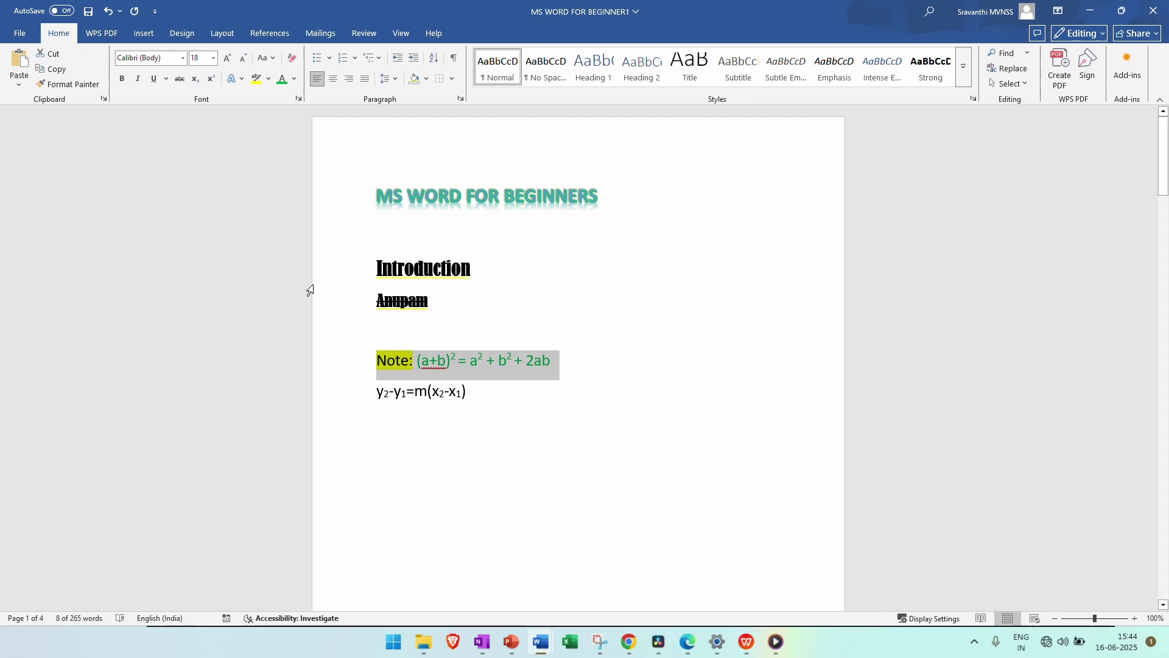
{"action": "left_click", "coordinate": [290, 61]}
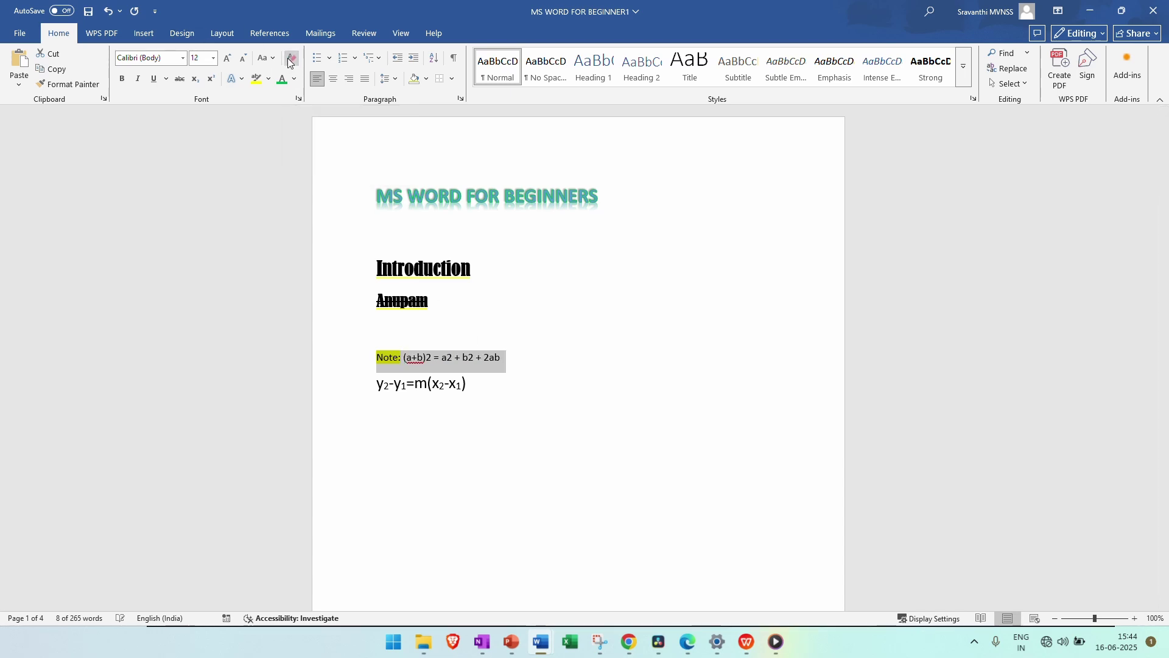
{"action": "left_click", "coordinate": [485, 412]}
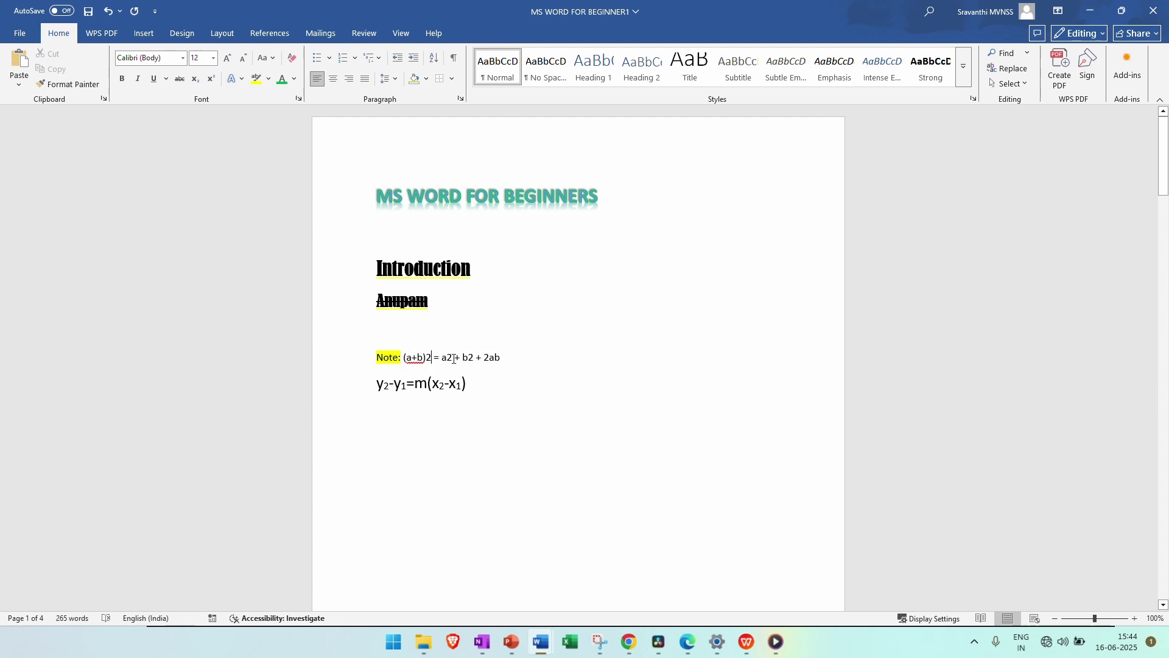
{"action": "left_click", "coordinate": [468, 358]}
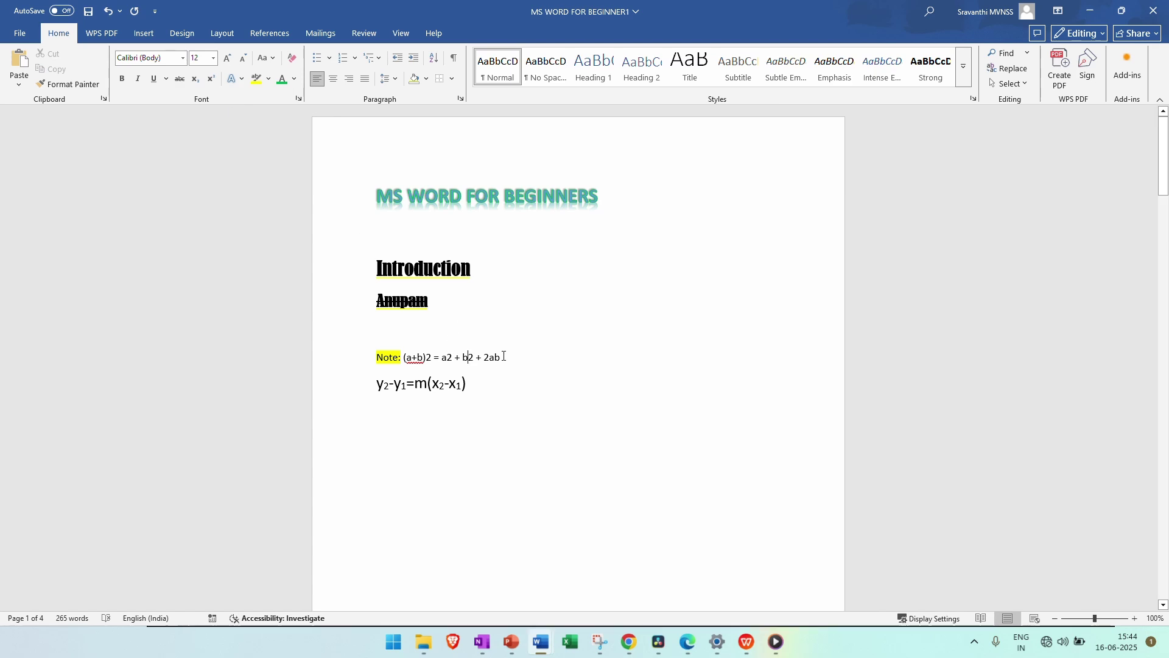
- Undo the formatting removal on the "Note:" formula line
{"action": "key", "text": "ctrl+z"}
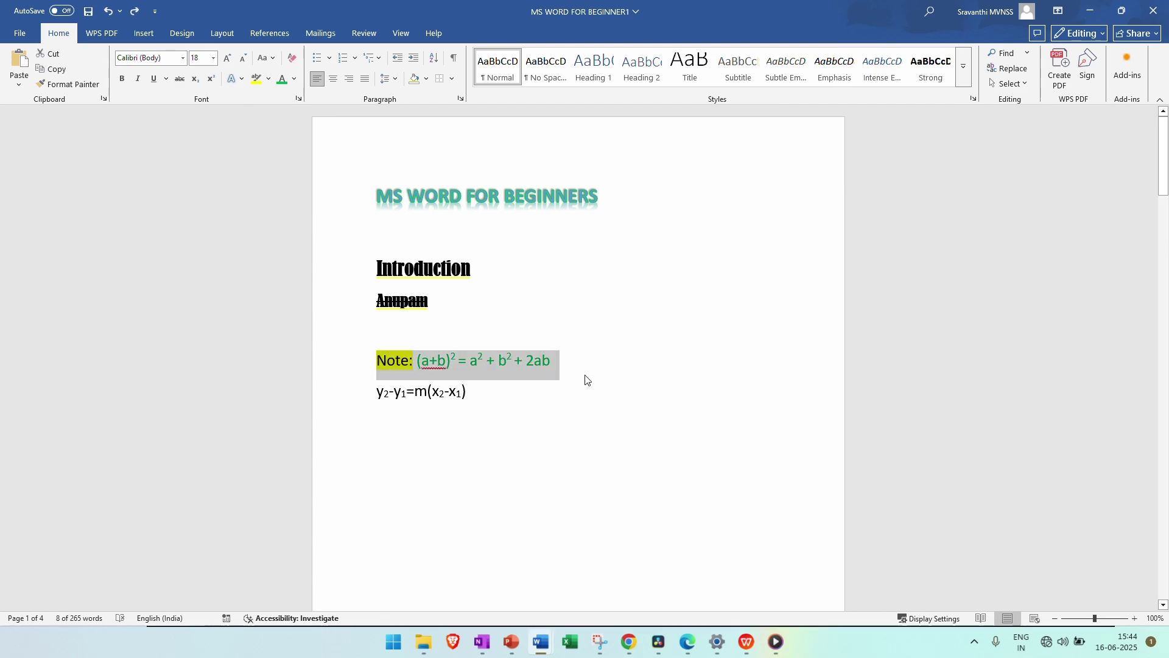
{"action": "left_click", "coordinate": [587, 380]}
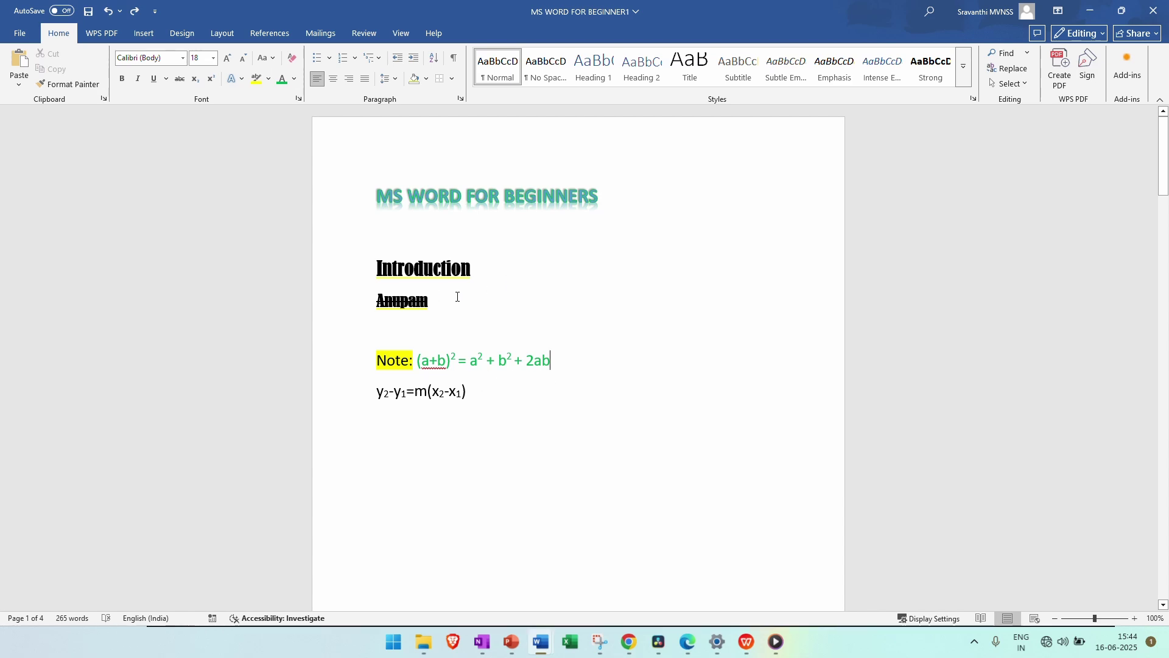
{"action": "left_click", "coordinate": [351, 300]}
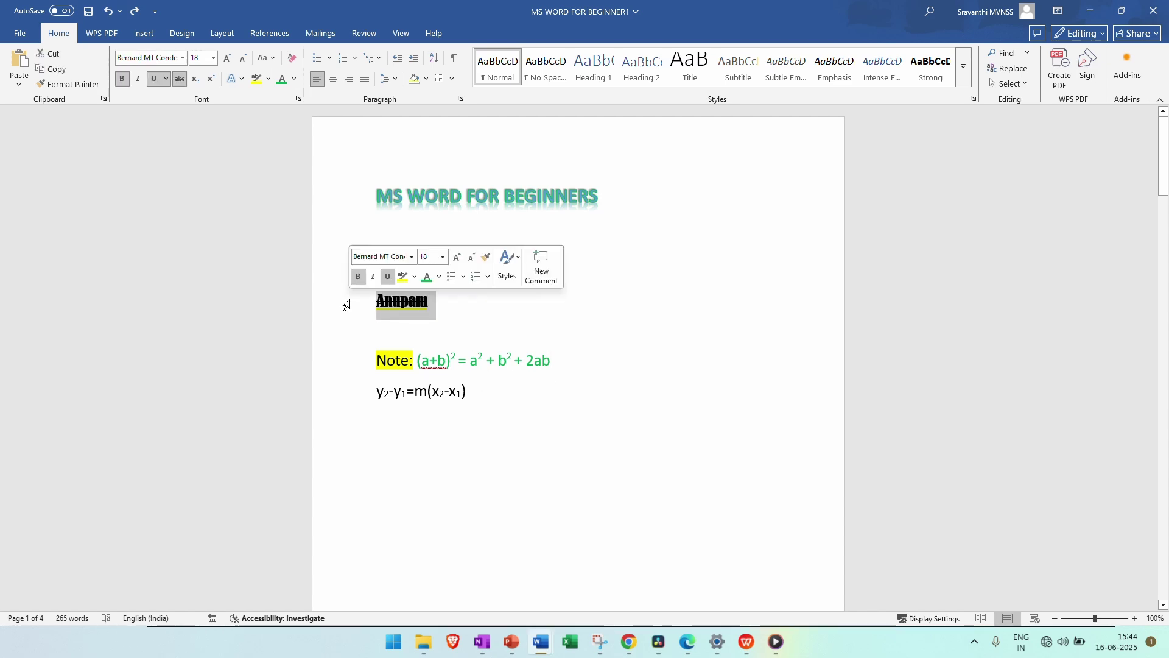
{"action": "left_click", "coordinate": [457, 327]}
- Clear all formatting from the title "MS WORD FOR BEGINNERS" and undo the removal
{"action": "left_click_drag", "start_coordinate": [608, 194], "coordinate": [368, 188]}
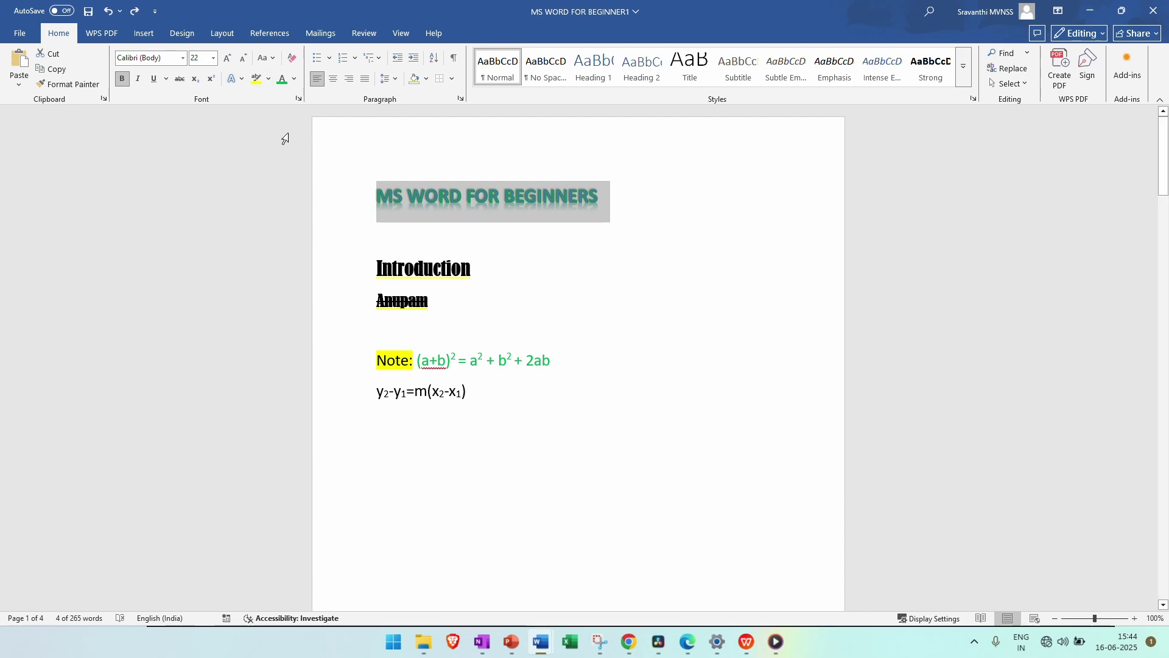
{"action": "left_click", "coordinate": [293, 58]}
{"action": "left_click", "coordinate": [672, 243]}
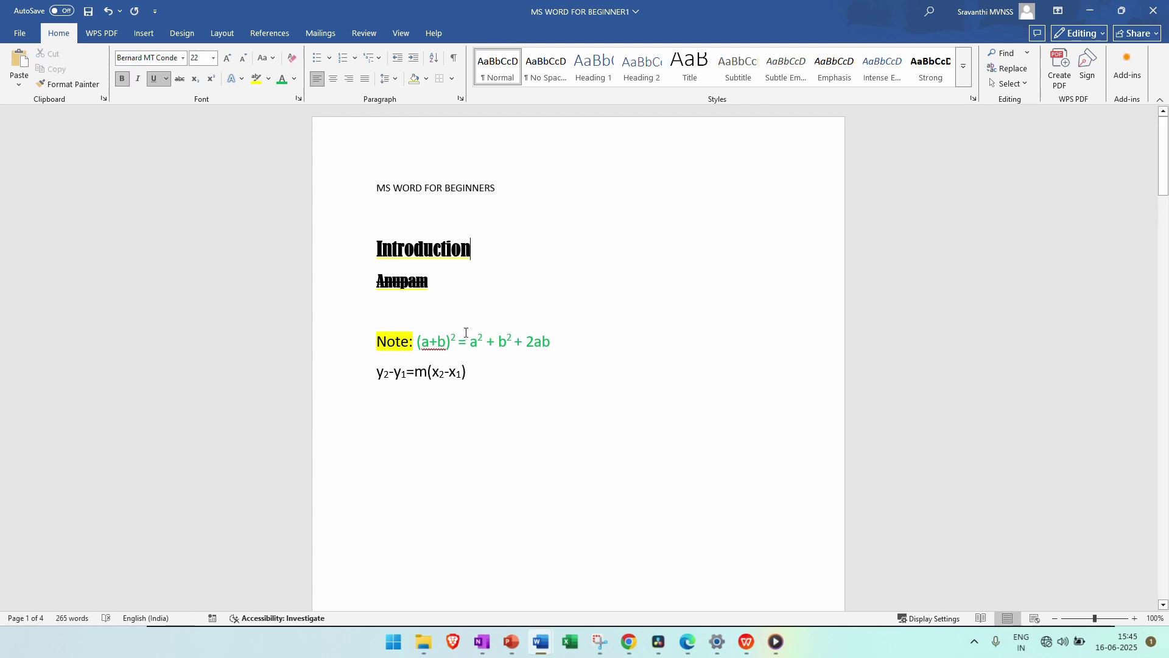
{"action": "key", "text": "ctrl+z"}
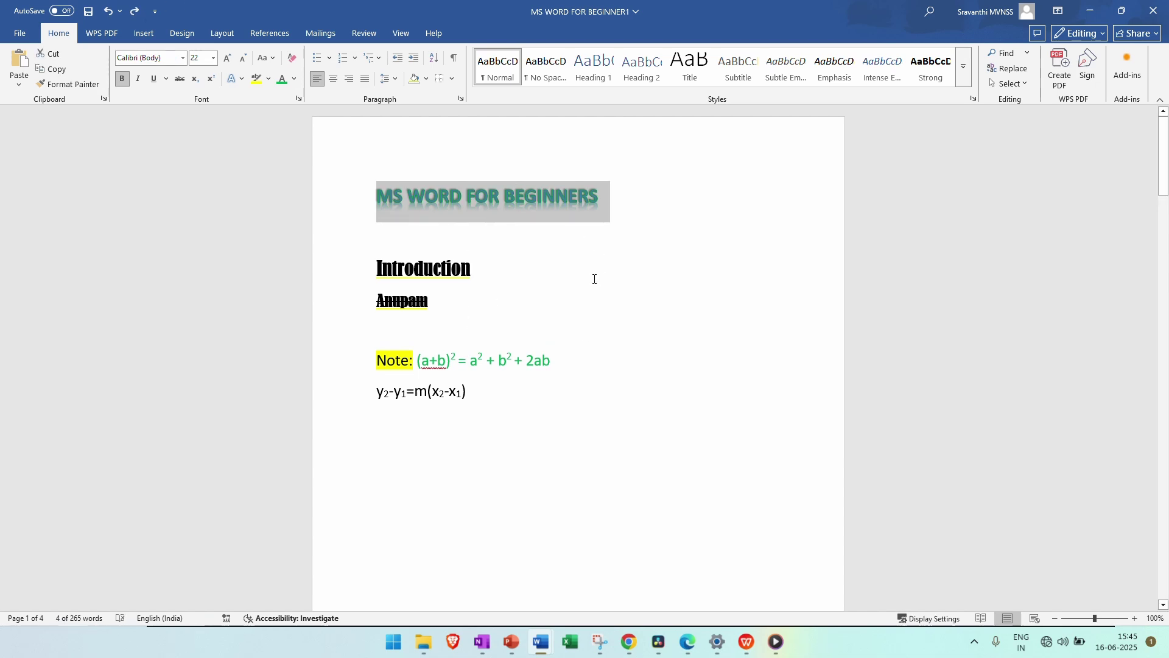
{"action": "left_click", "coordinate": [640, 309]}
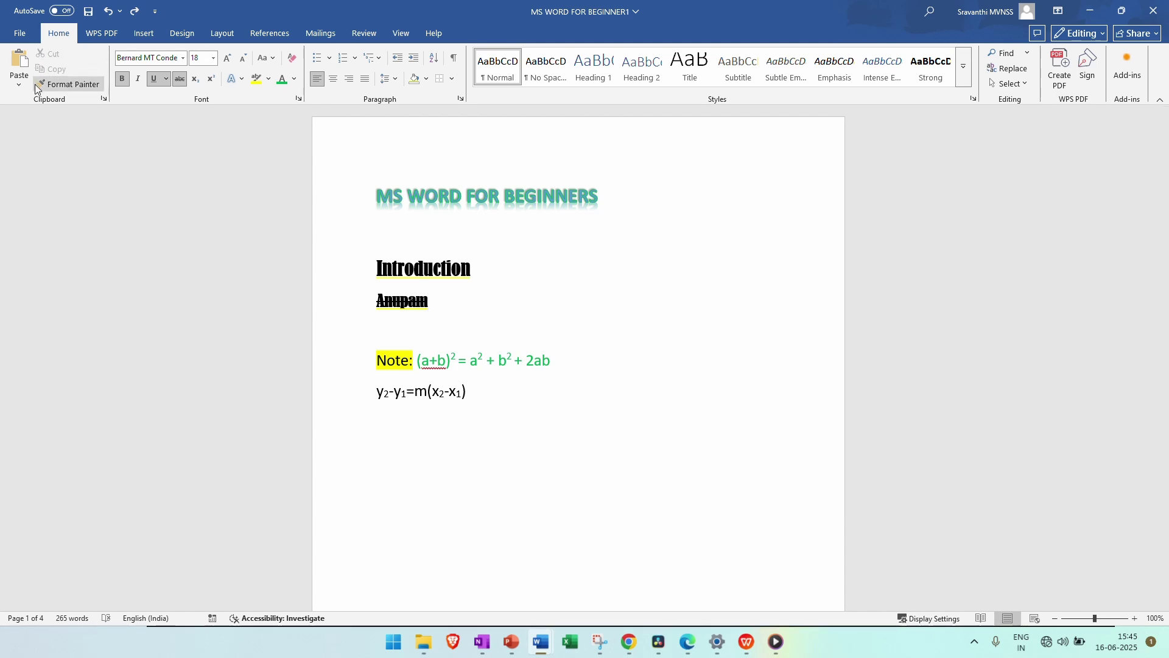
{"action": "left_click", "coordinate": [55, 84]}
{"action": "left_click", "coordinate": [67, 85]}
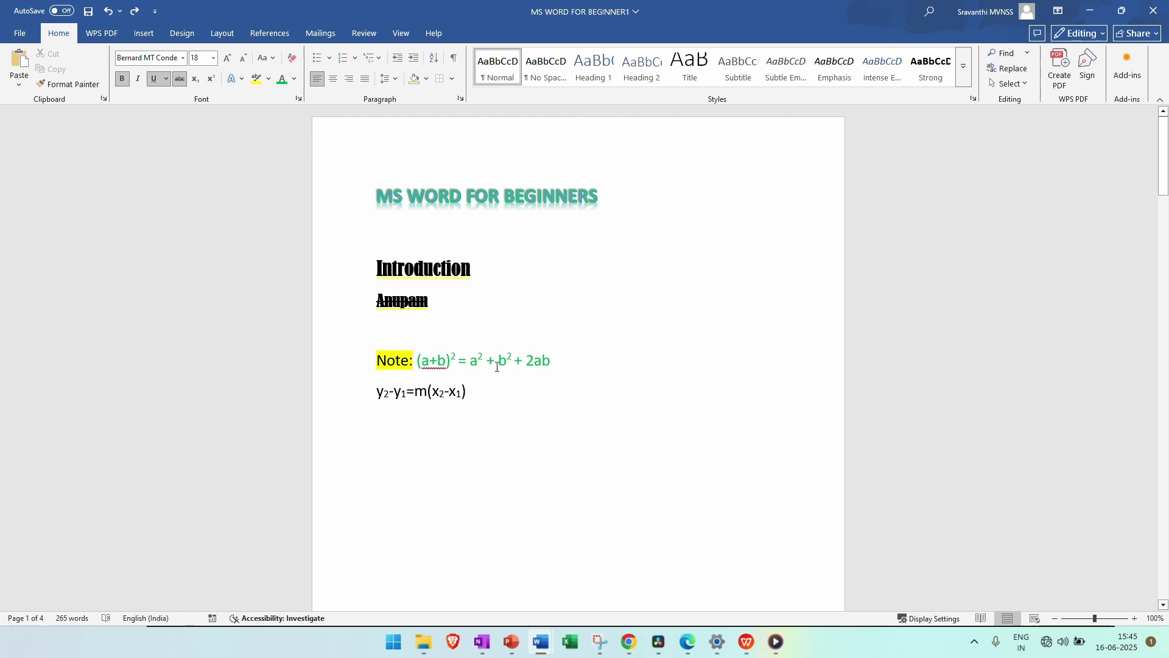
{"action": "left_click", "coordinate": [536, 374]}
- Insert an empty line below the green squared-sum formula
{"action": "left_click_drag", "start_coordinate": [558, 360], "coordinate": [419, 352]}
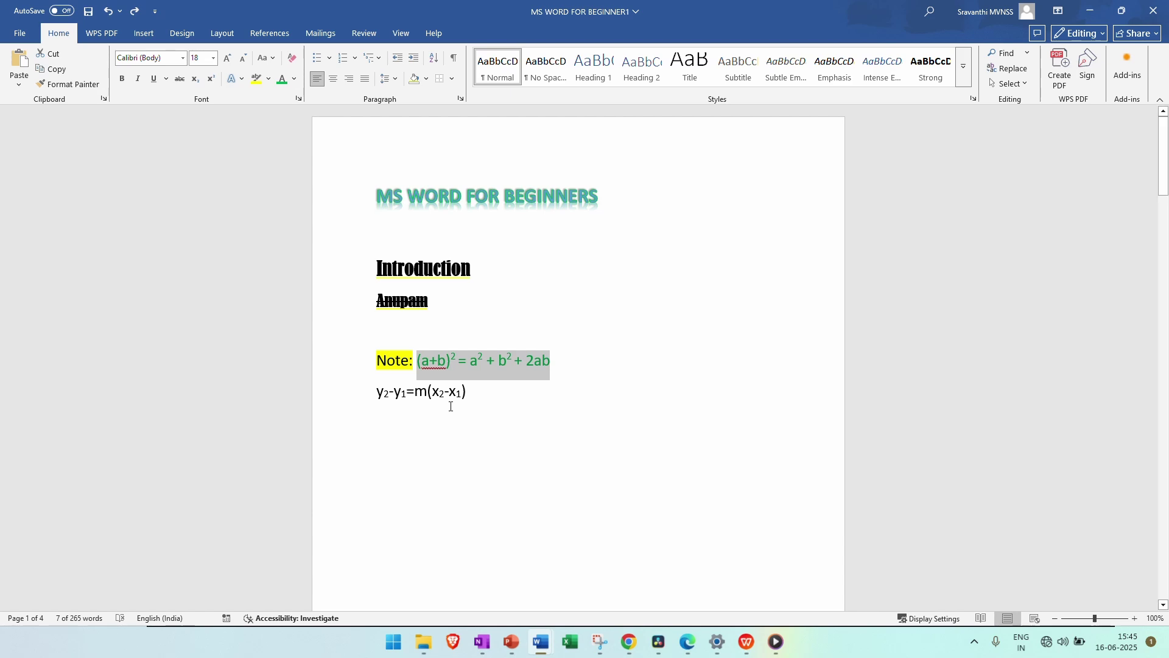
{"action": "left_click", "coordinate": [577, 353]}
{"action": "key", "text": "Return"}
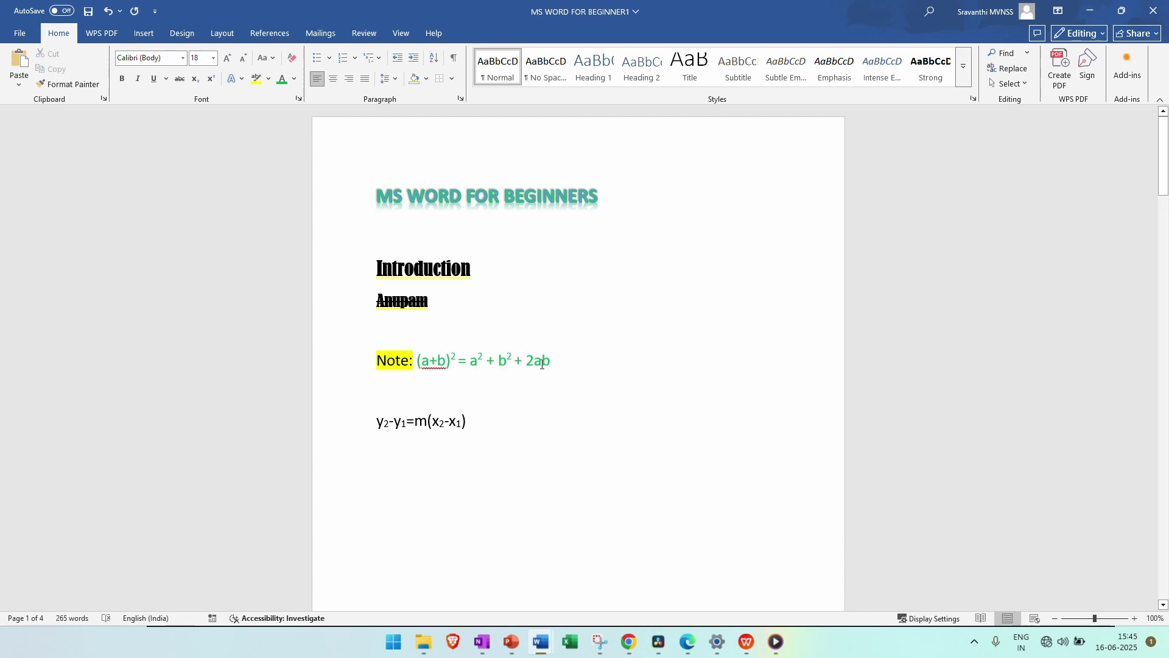
- Copy the green squared-sum formula and insert another empty line below it
{"action": "left_click_drag", "start_coordinate": [559, 360], "coordinate": [417, 361]}
{"action": "key", "text": "ctrl+c"}
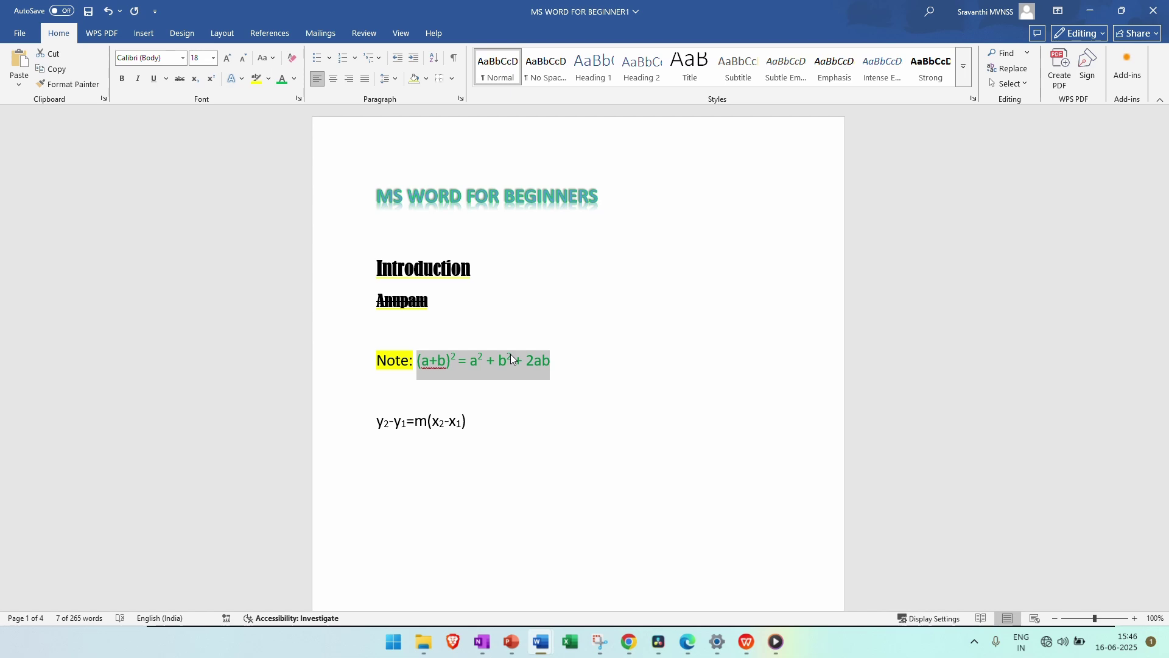
{"action": "left_click", "coordinate": [552, 362]}
{"action": "key", "text": "Return"}
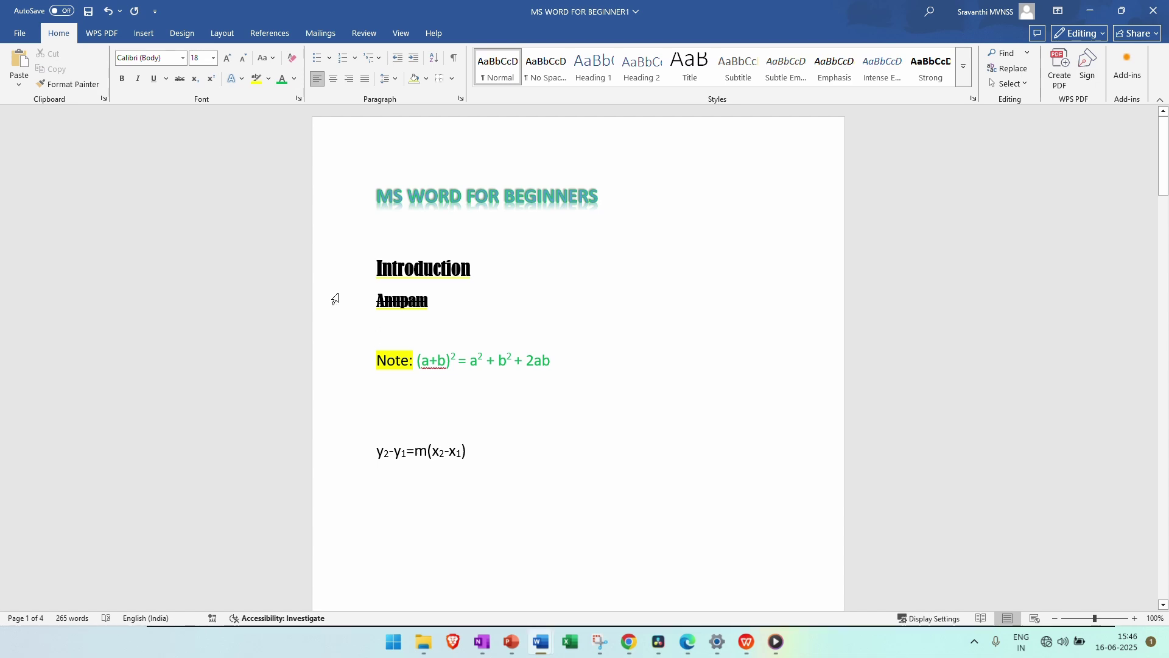
- Paste the copied green formula on the empty line below the "Note:" line and undo the paste
{"action": "left_click", "coordinate": [18, 59]}
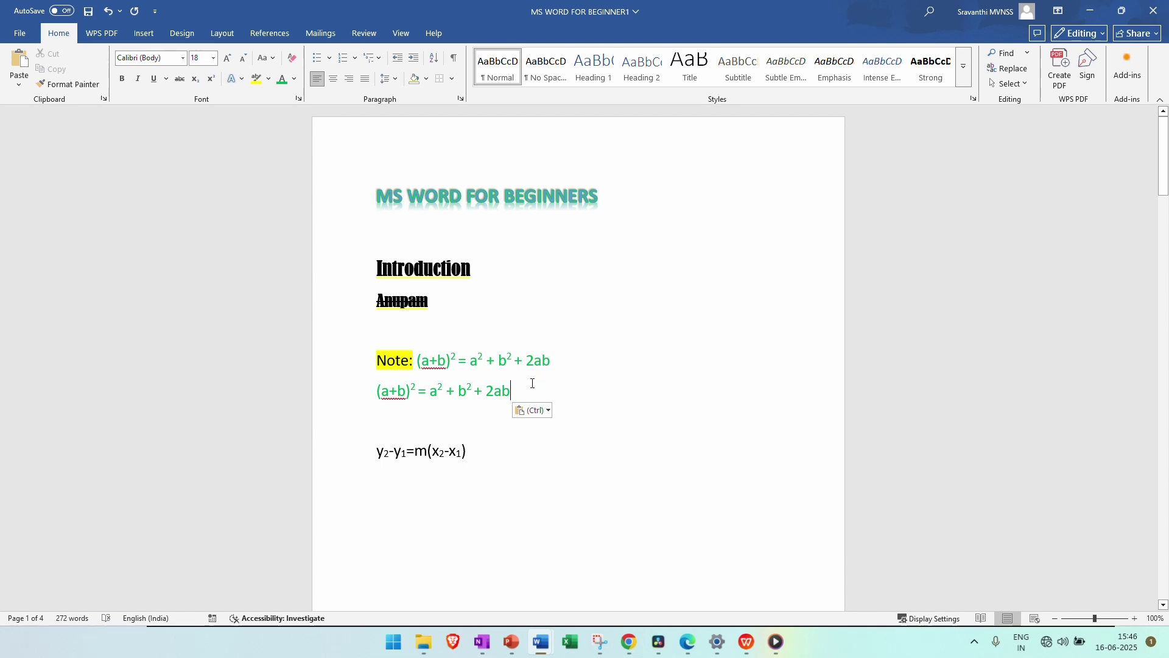
{"action": "key", "text": "ctrl+z"}
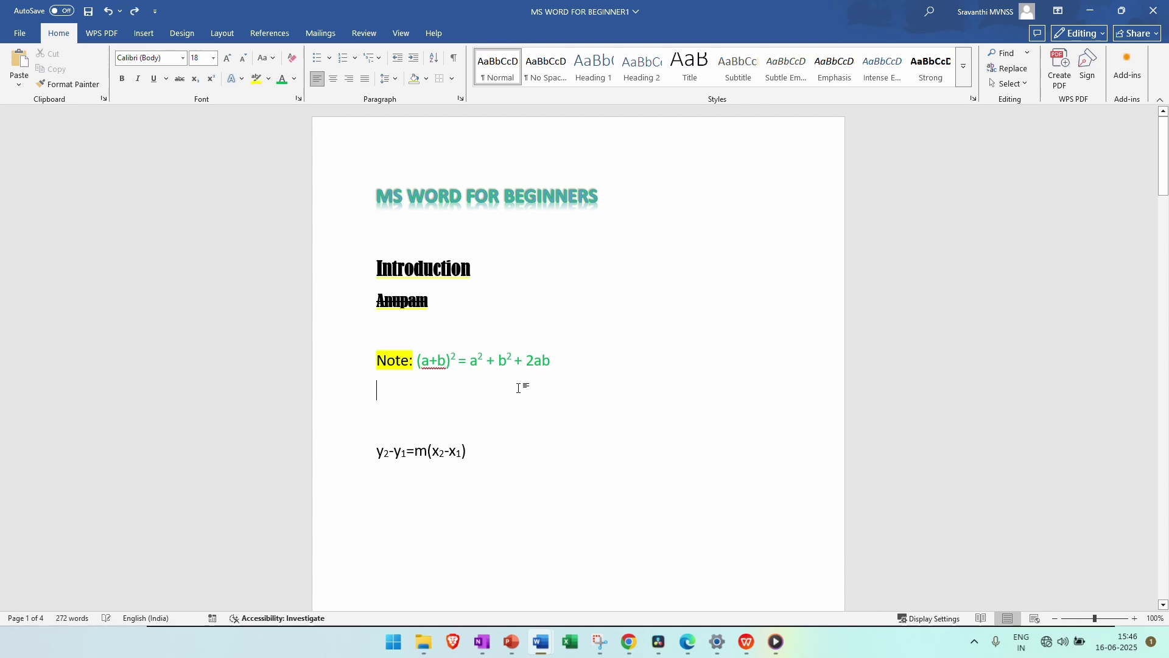
- Cut the green formula after "Note:" and paste it on a new line below
{"action": "left_click_drag", "start_coordinate": [559, 363], "coordinate": [417, 363]}
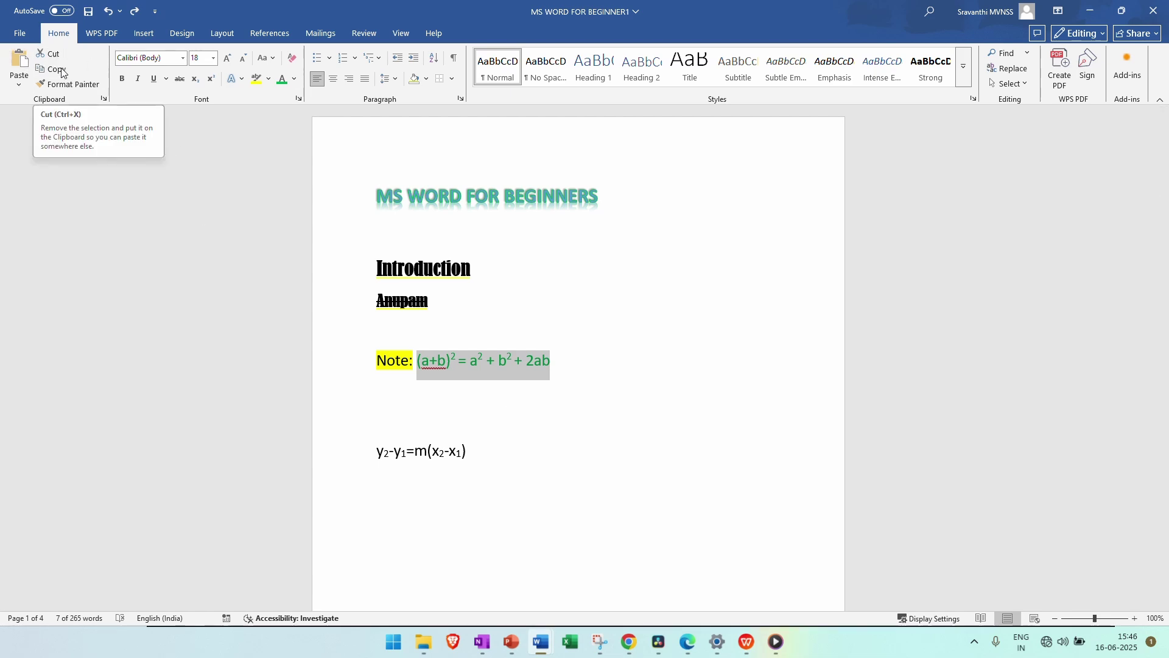
{"action": "key", "text": "ctrl+x"}
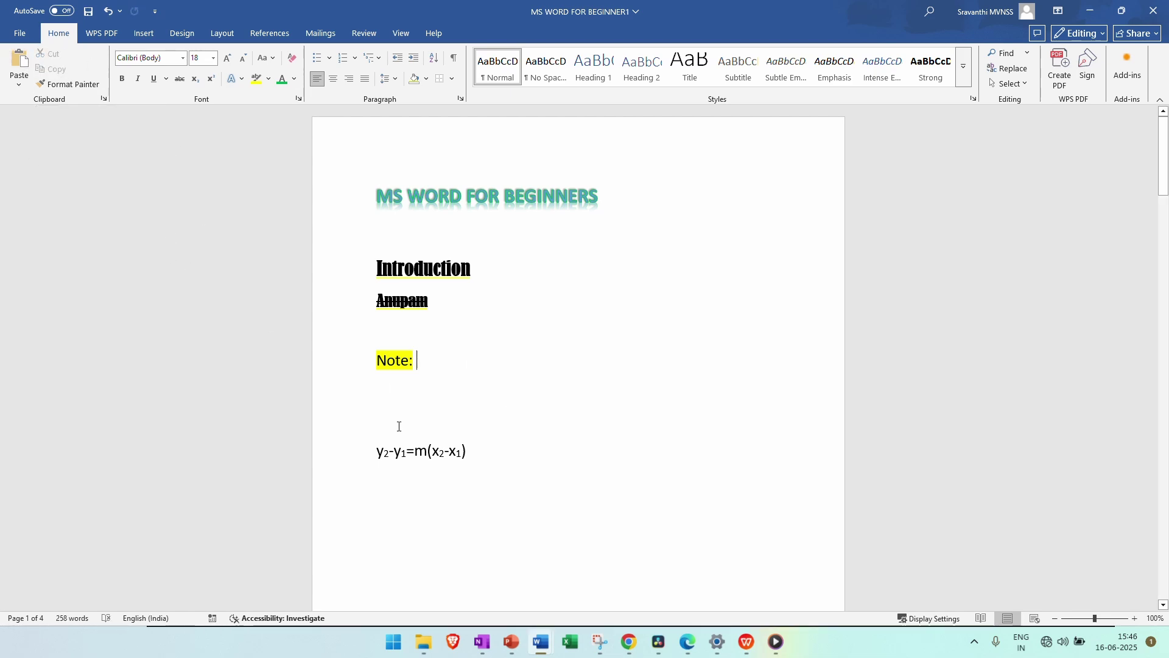
{"action": "key", "text": "Return"}
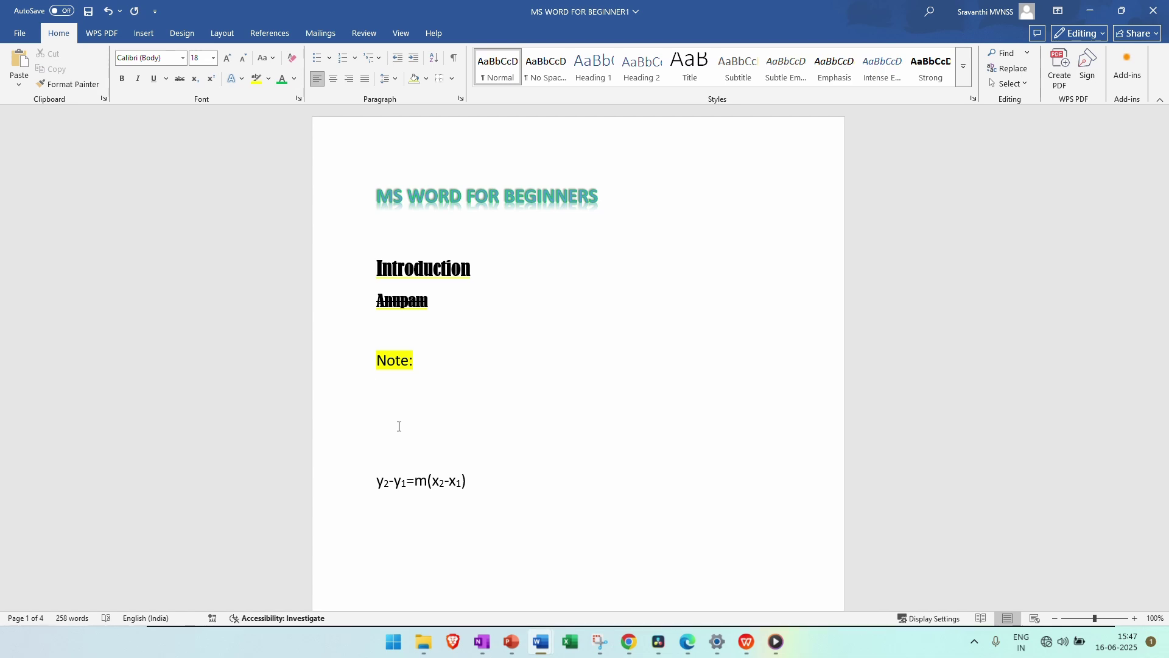
{"action": "key", "text": "ctrl+v"}
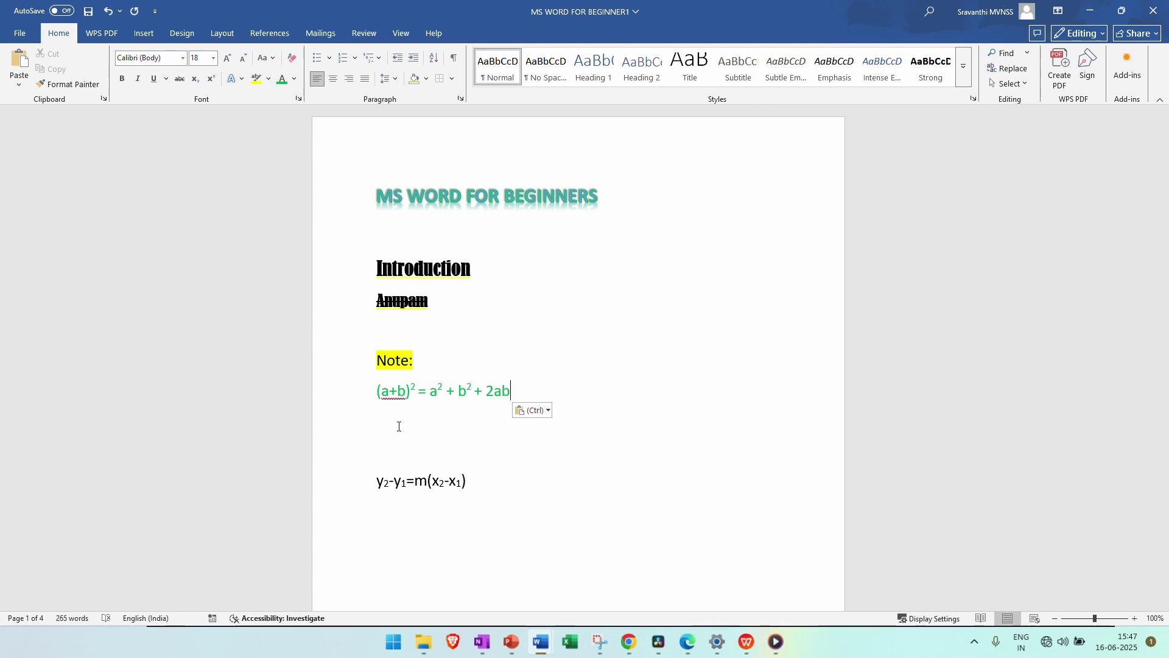
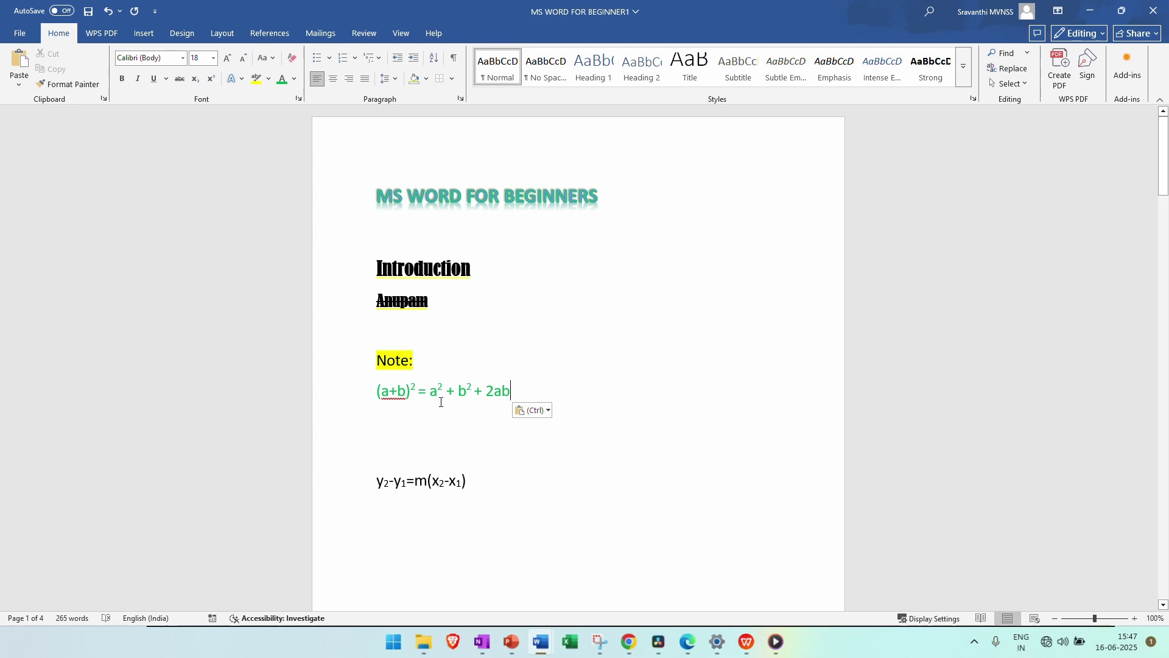
- Undo the cut and paste of the green formula, including the inserted line
{"action": "key", "text": "ctrl+z"}
{"action": "key", "text": "ctrl+z"}
{"action": "key", "text": "ctrl+z"}
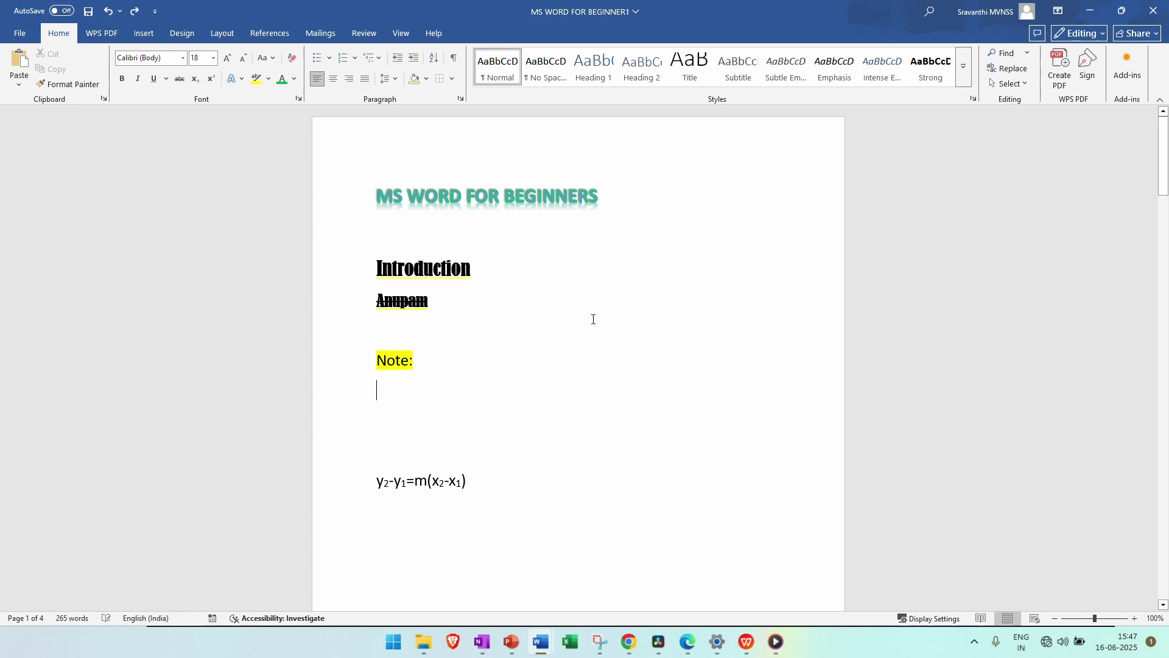
{"action": "left_click", "coordinate": [568, 374]}
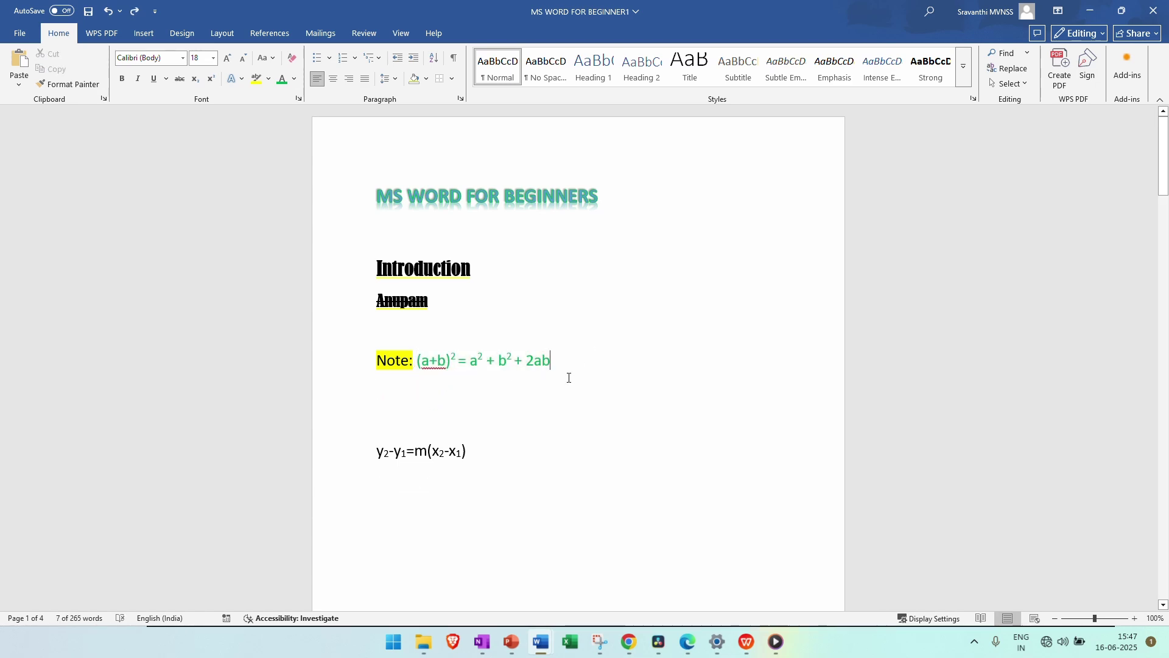
- Copy the green formula after "Note:" and paste the copy on a new line below it
{"action": "left_click_drag", "start_coordinate": [561, 360], "coordinate": [418, 359]}
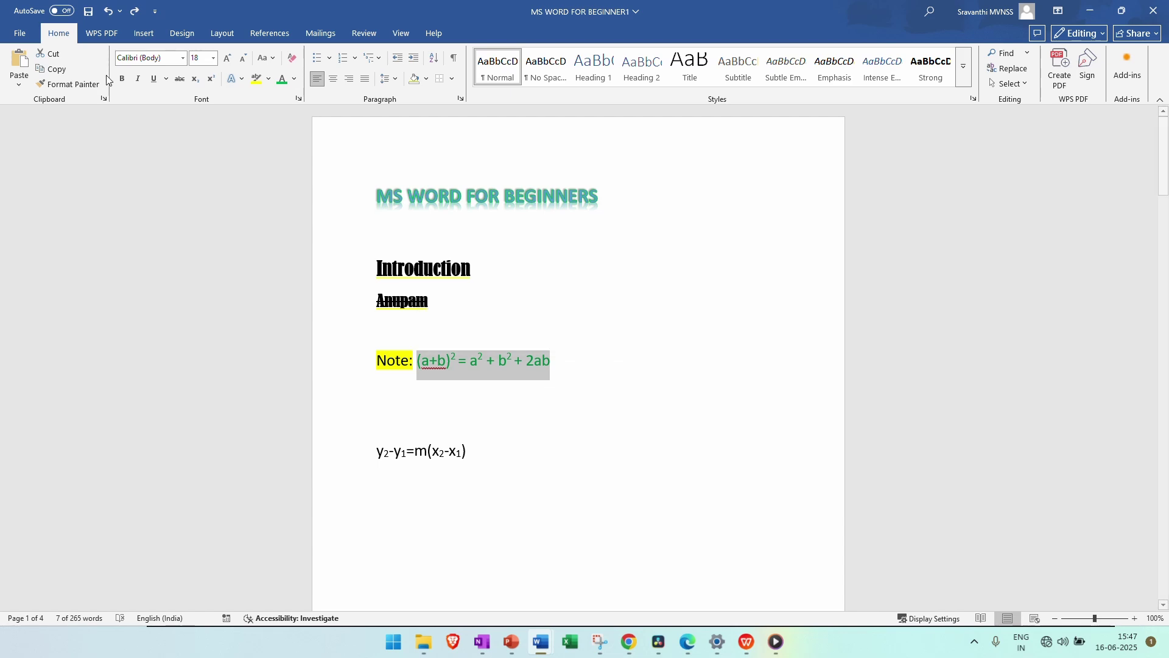
{"action": "left_click", "coordinate": [61, 73]}
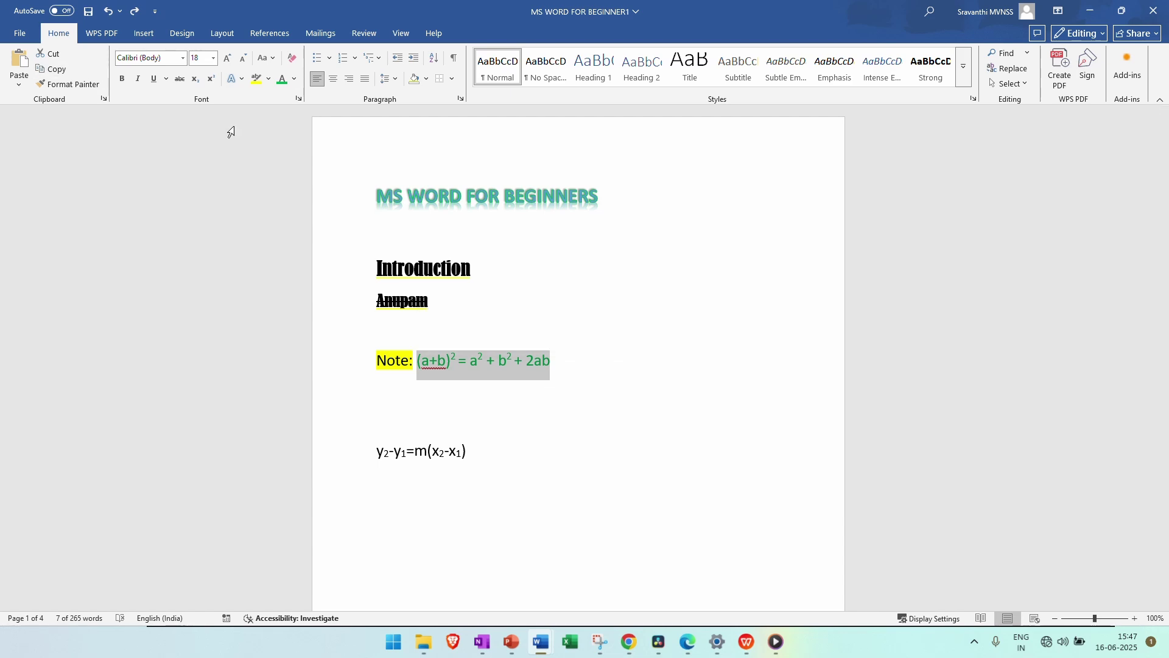
{"action": "left_click", "coordinate": [583, 355]}
{"action": "key", "text": "Return"}
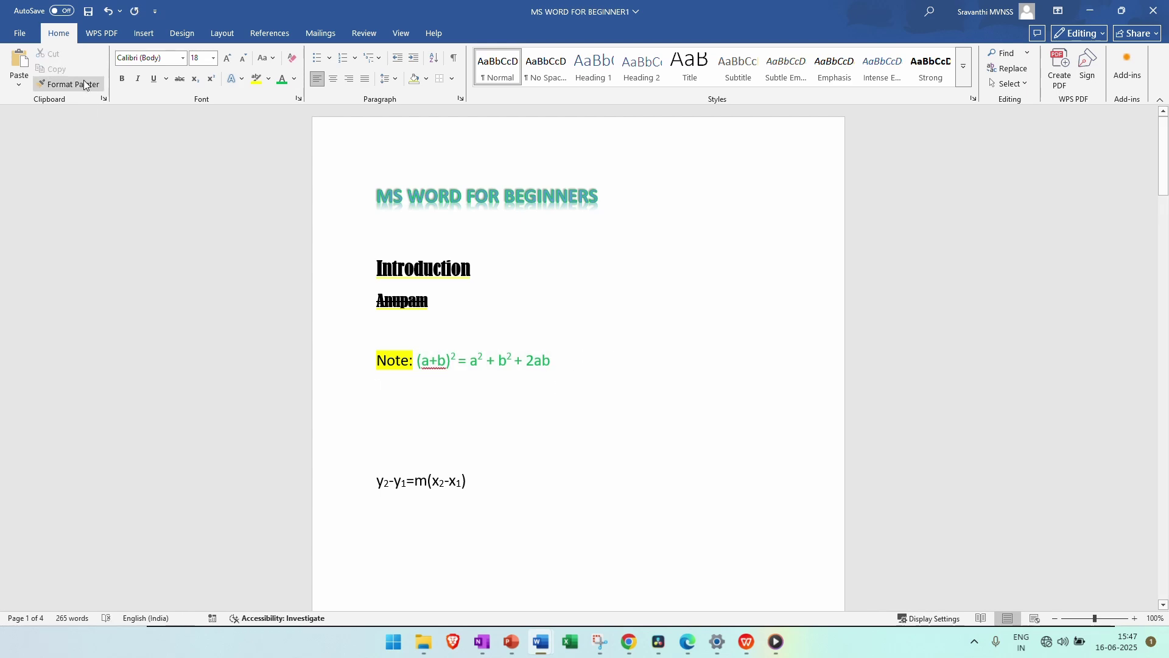
{"action": "left_click", "coordinate": [19, 59]}
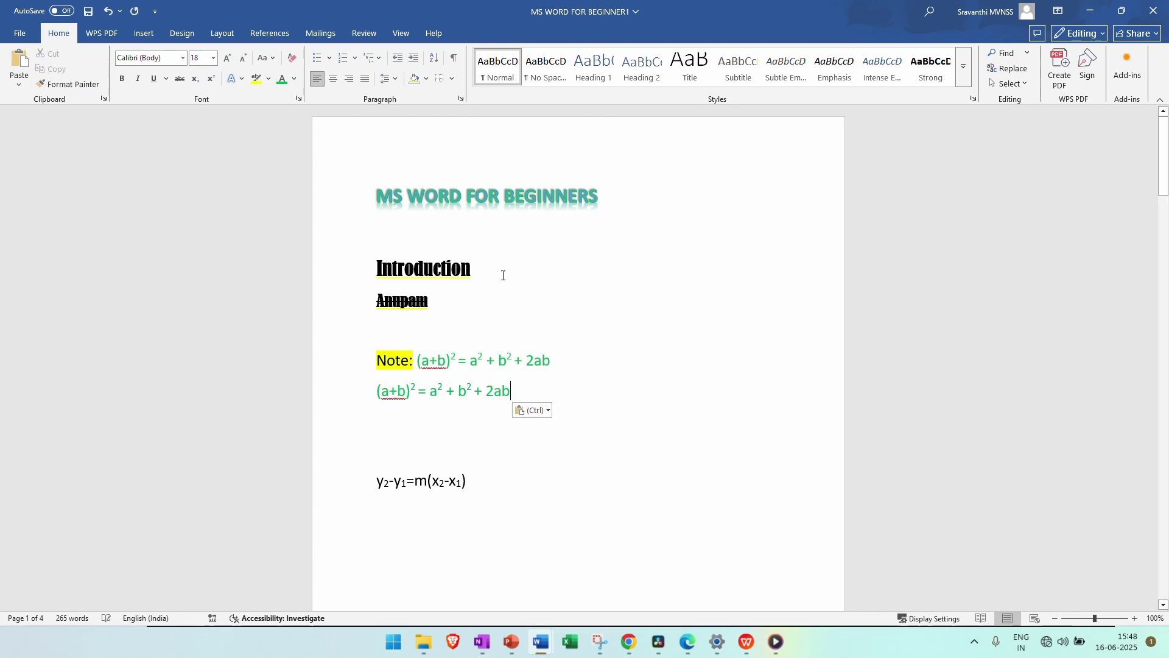
- Edit the pasted formula to read (a-b)² = a² + b² - 2ab
{"action": "left_click", "coordinate": [393, 393]}
{"action": "key", "text": "BackSpace"}
{"action": "type", "text": "-"}
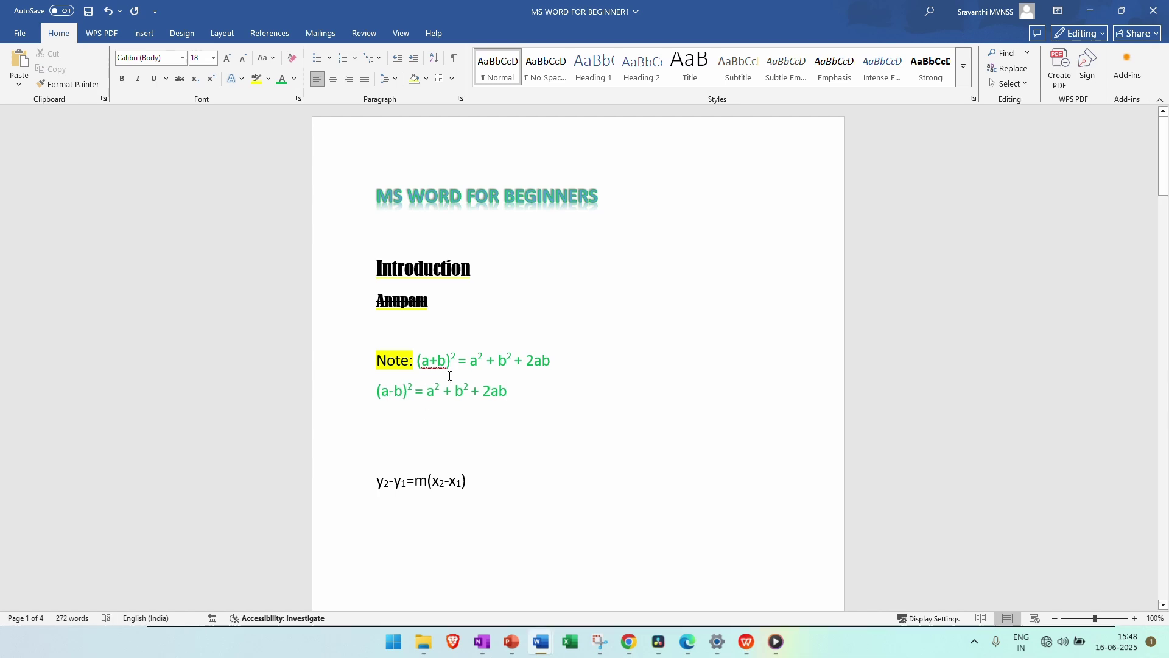
{"action": "left_click", "coordinate": [476, 391]}
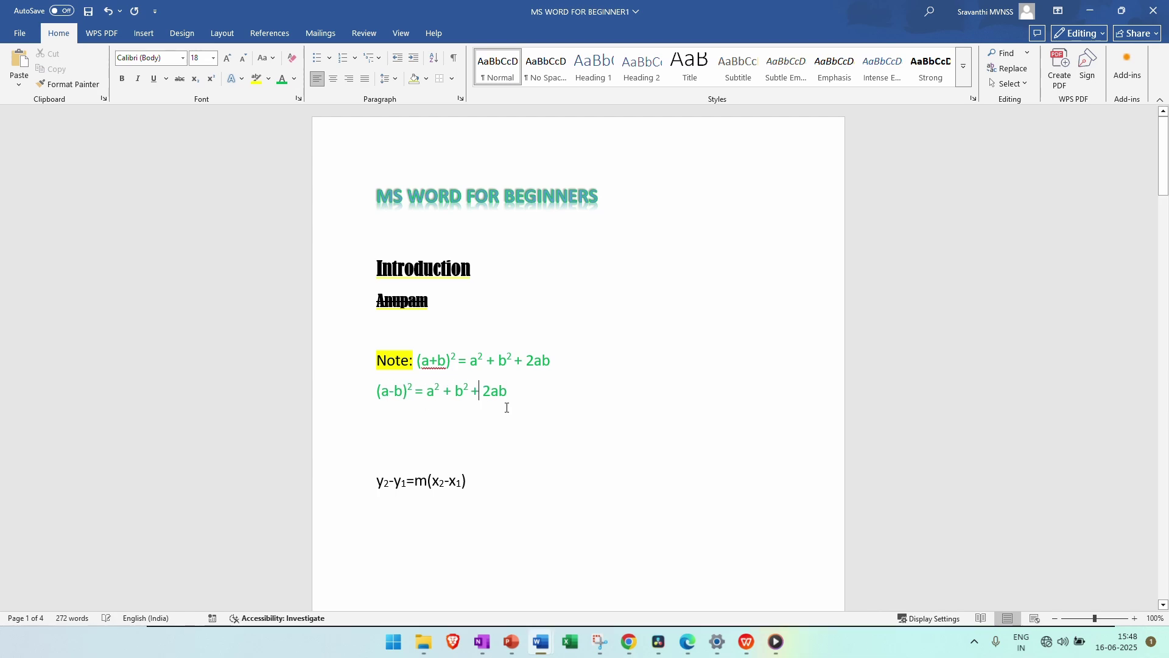
{"action": "key", "text": "BackSpace"}
{"action": "type", "text": "-"}
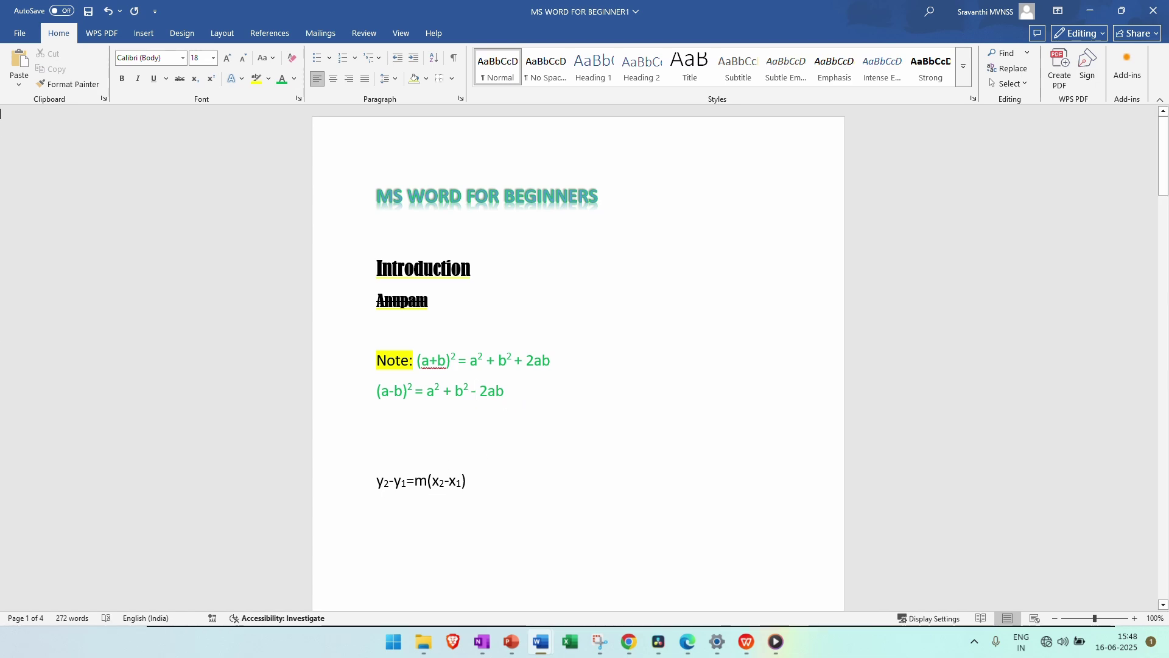
- Insert two empty lines below the (a-b)² formula
{"action": "left_click", "coordinate": [17, 86]}
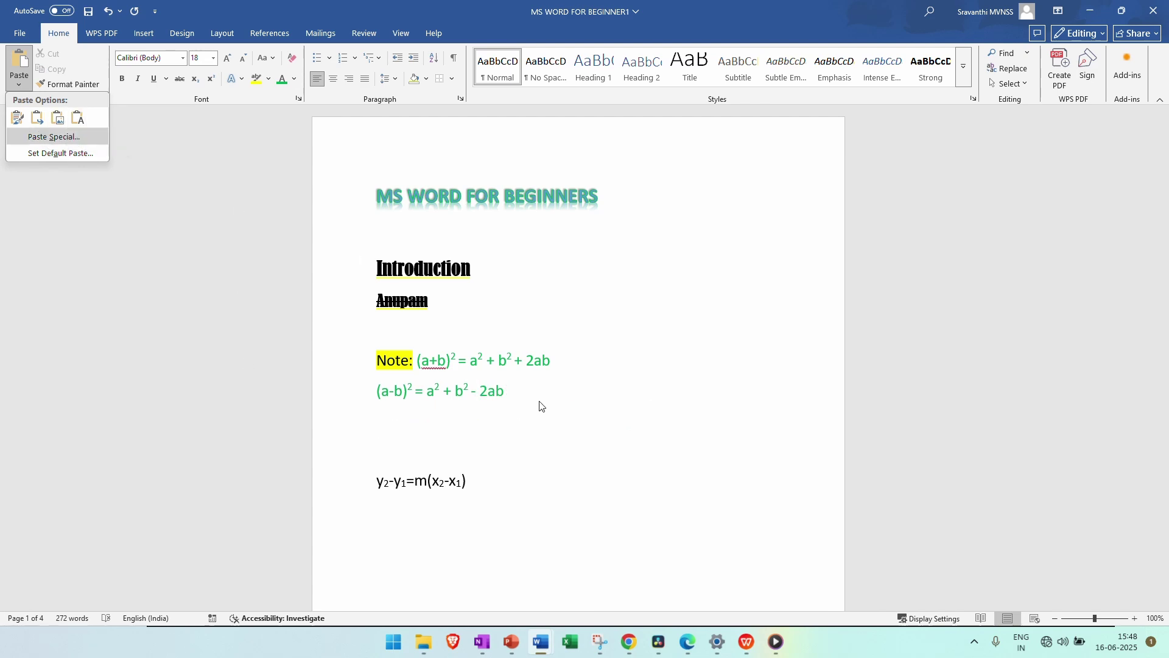
{"action": "left_click", "coordinate": [523, 398]}
{"action": "key", "text": "Return"}
{"action": "key", "text": "Return"}
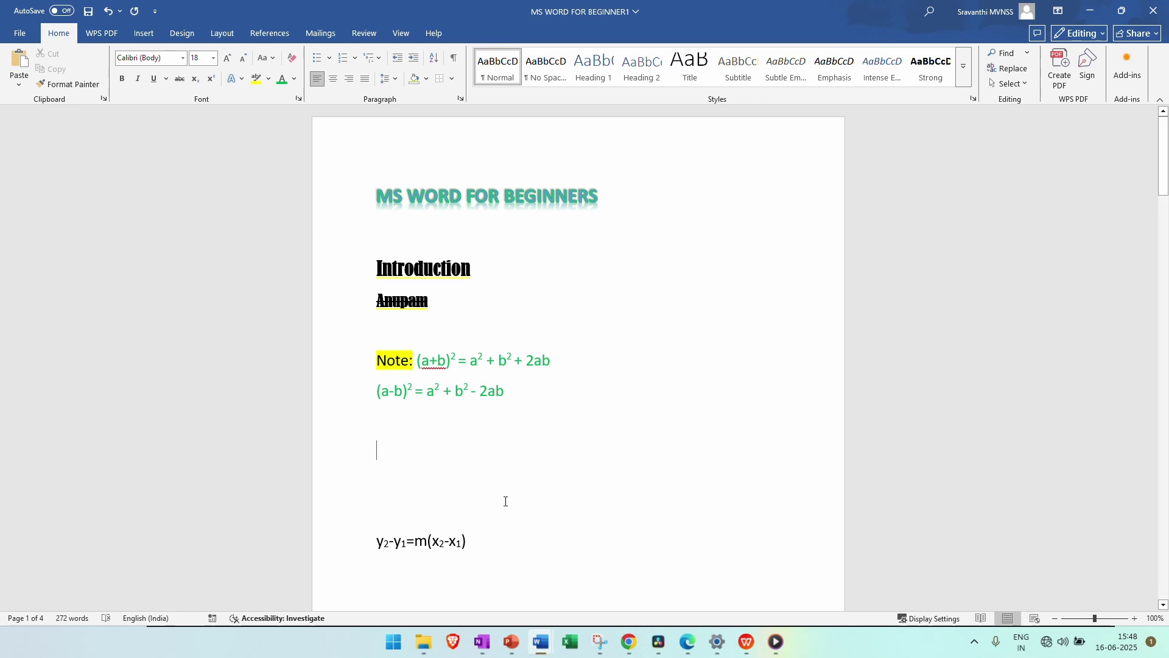
- Switch to Document1, copy the whole list under "Result of the decision:", and return to MS WORD FOR BEGINNER1
{"action": "mouse_move", "coordinate": [540, 641]}
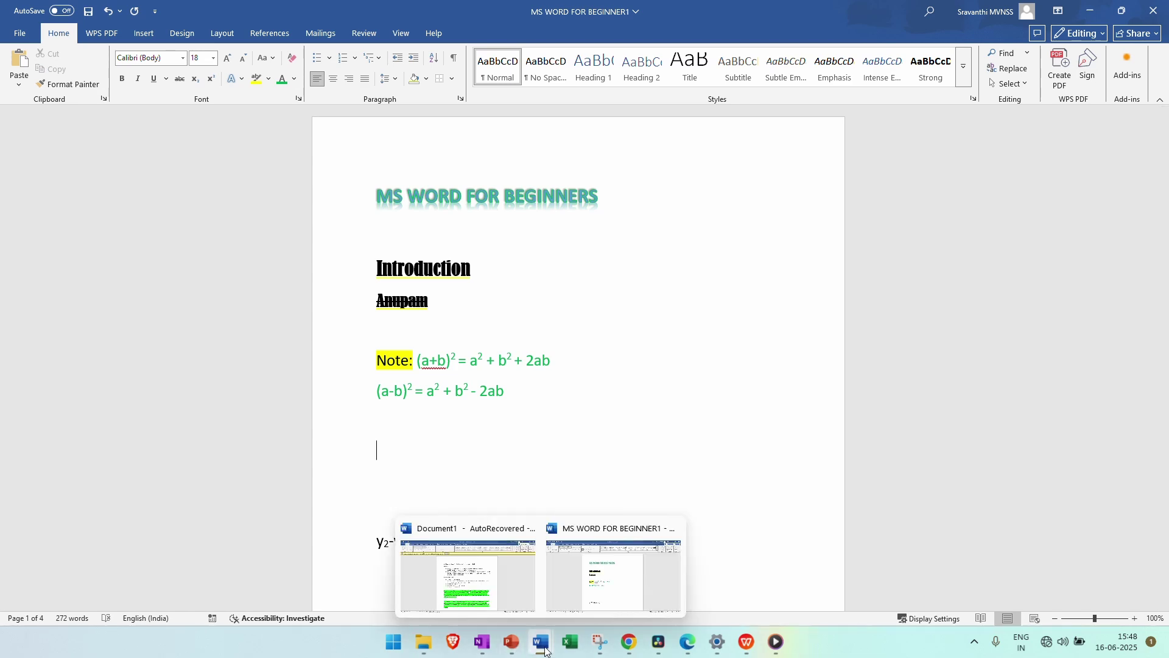
{"action": "left_click", "coordinate": [520, 594]}
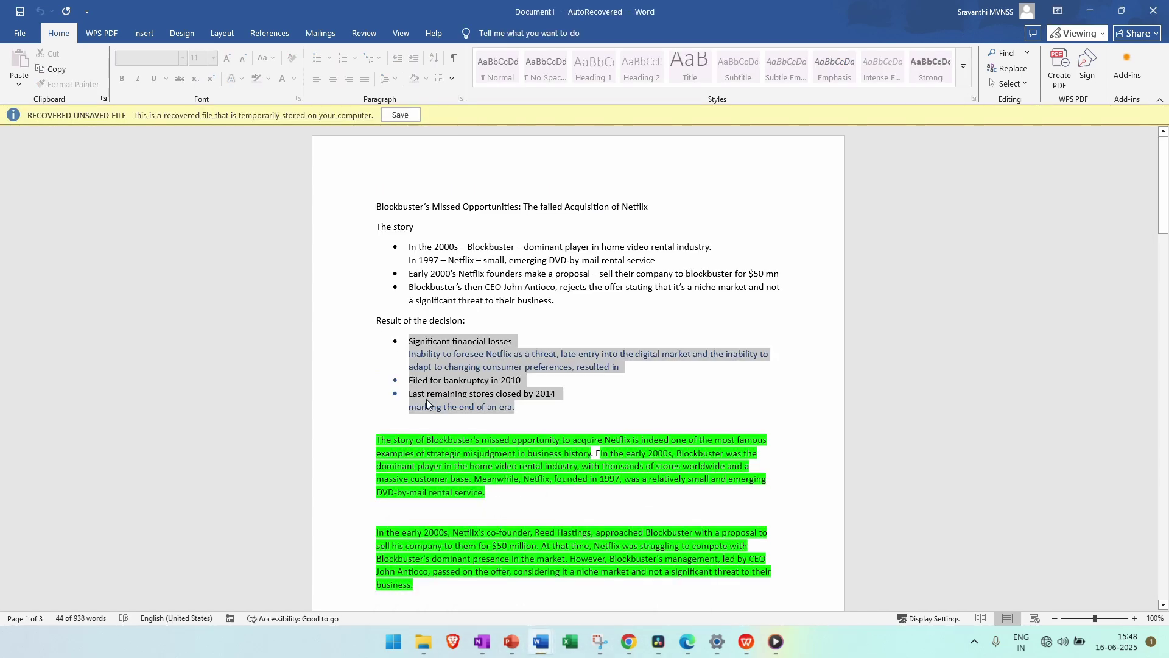
{"action": "left_click_drag", "start_coordinate": [516, 407], "coordinate": [414, 341]}
{"action": "left_click", "coordinate": [507, 393]}
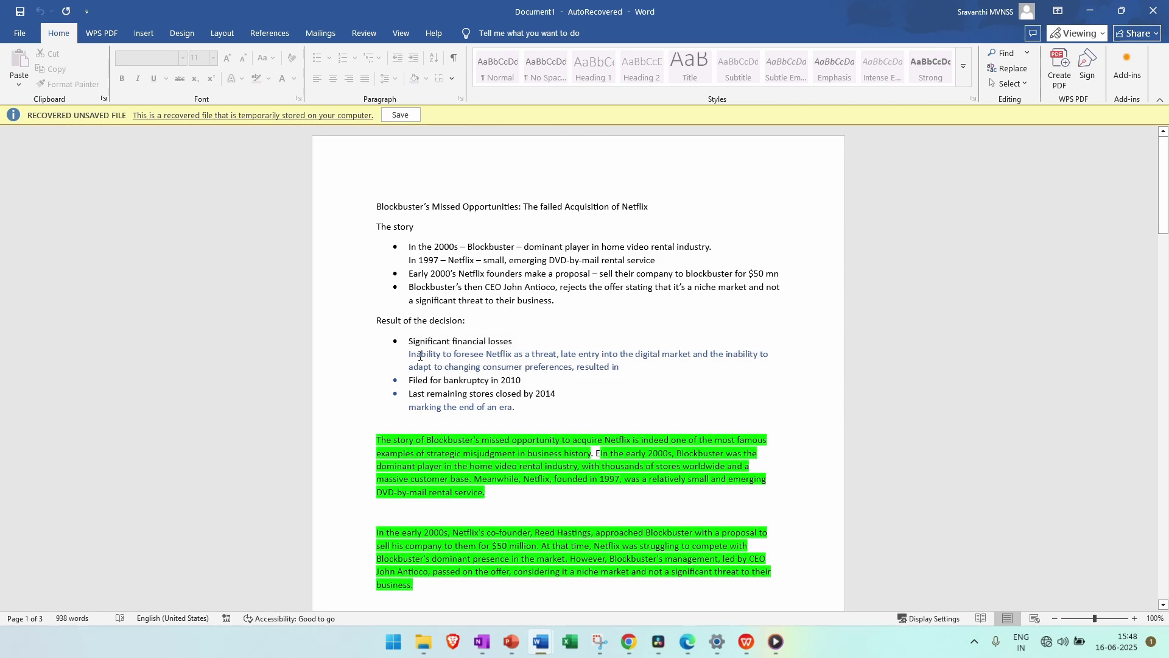
{"action": "left_click_drag", "start_coordinate": [399, 381], "coordinate": [386, 349]}
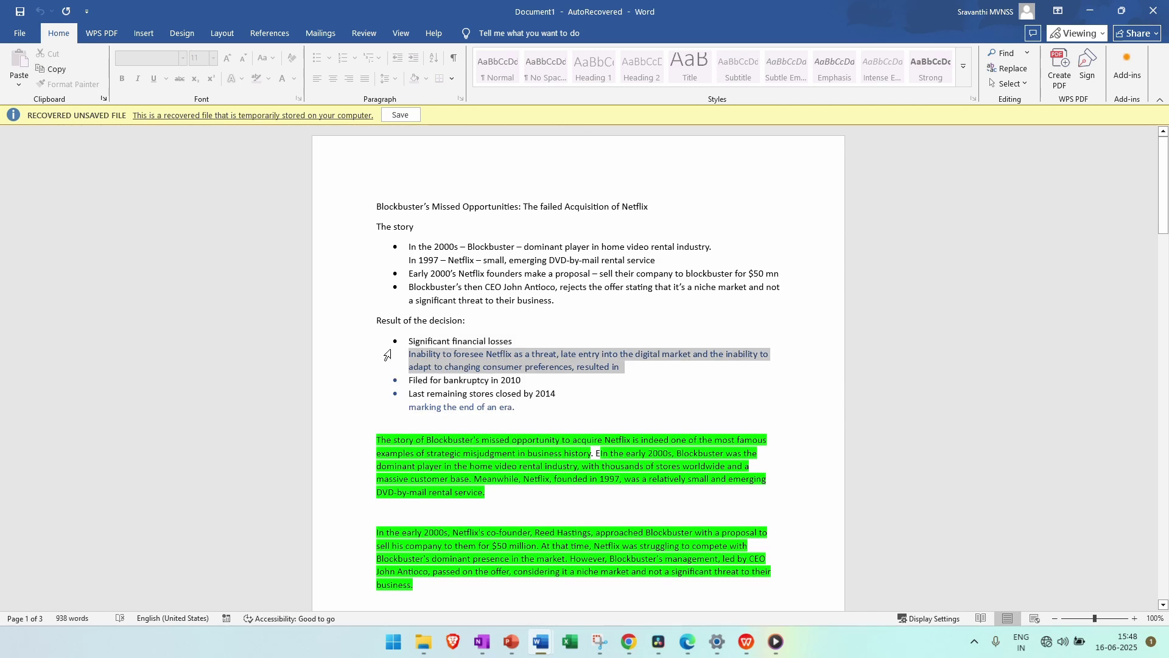
{"action": "left_click", "coordinate": [481, 407]}
{"action": "left_click_drag", "start_coordinate": [527, 412], "coordinate": [409, 341]}
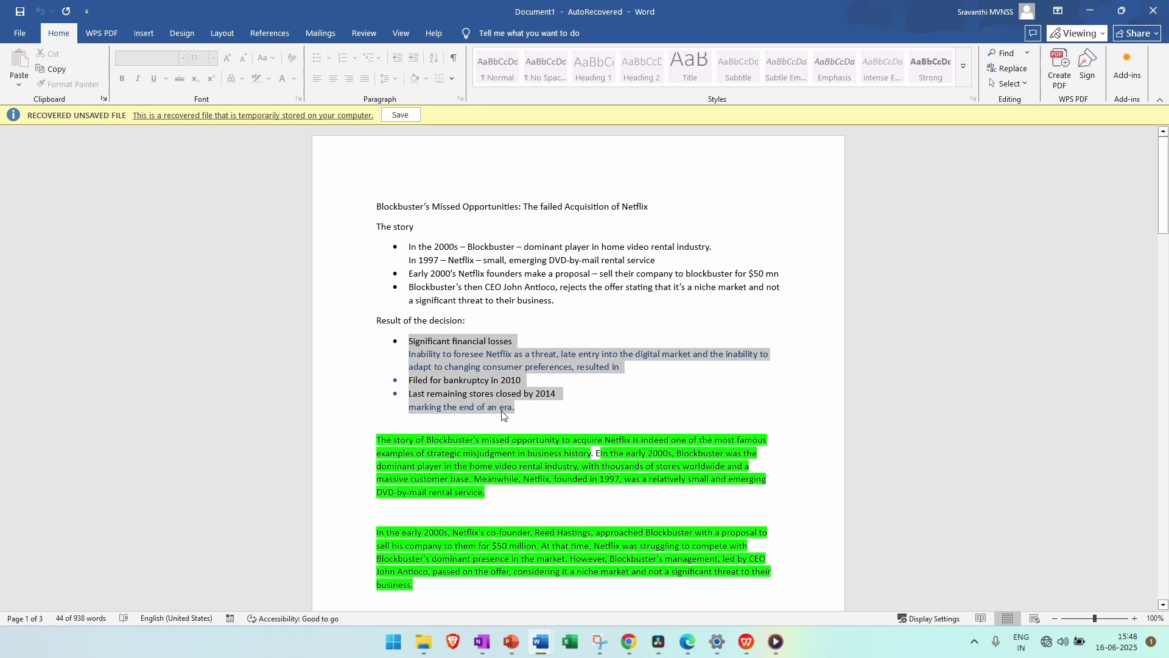
{"action": "left_click", "coordinate": [57, 68]}
{"action": "left_click", "coordinate": [569, 602]}
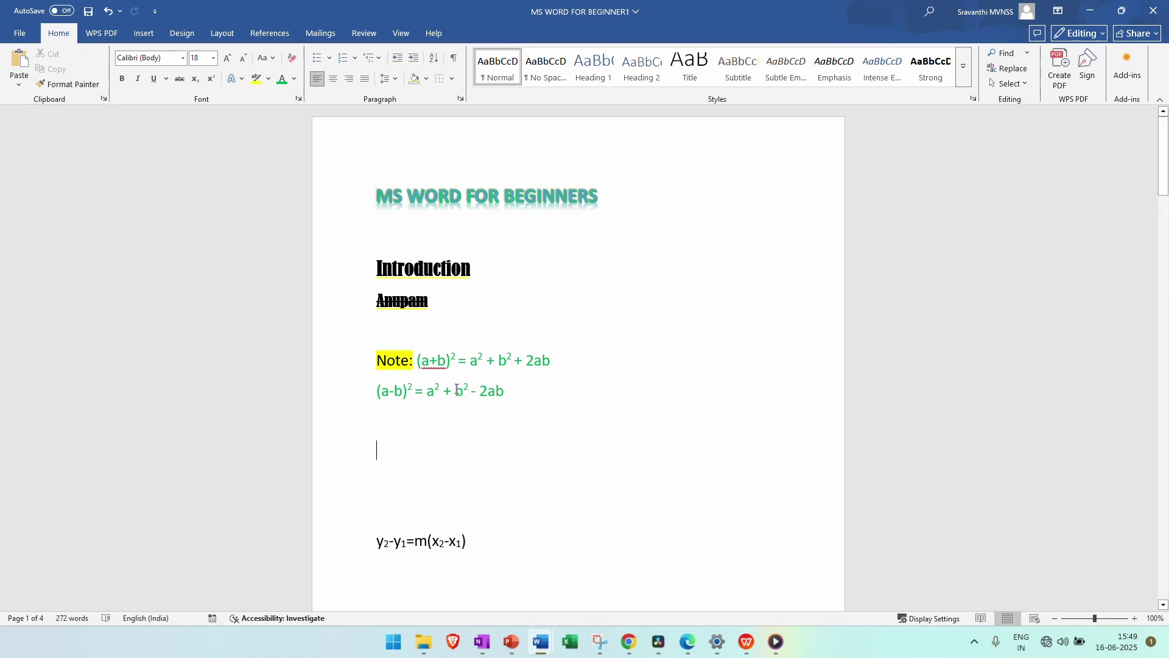
- Paste the copied list on the empty line below the formulas with Keep Source Formatting
{"action": "right_click", "coordinate": [385, 454]}
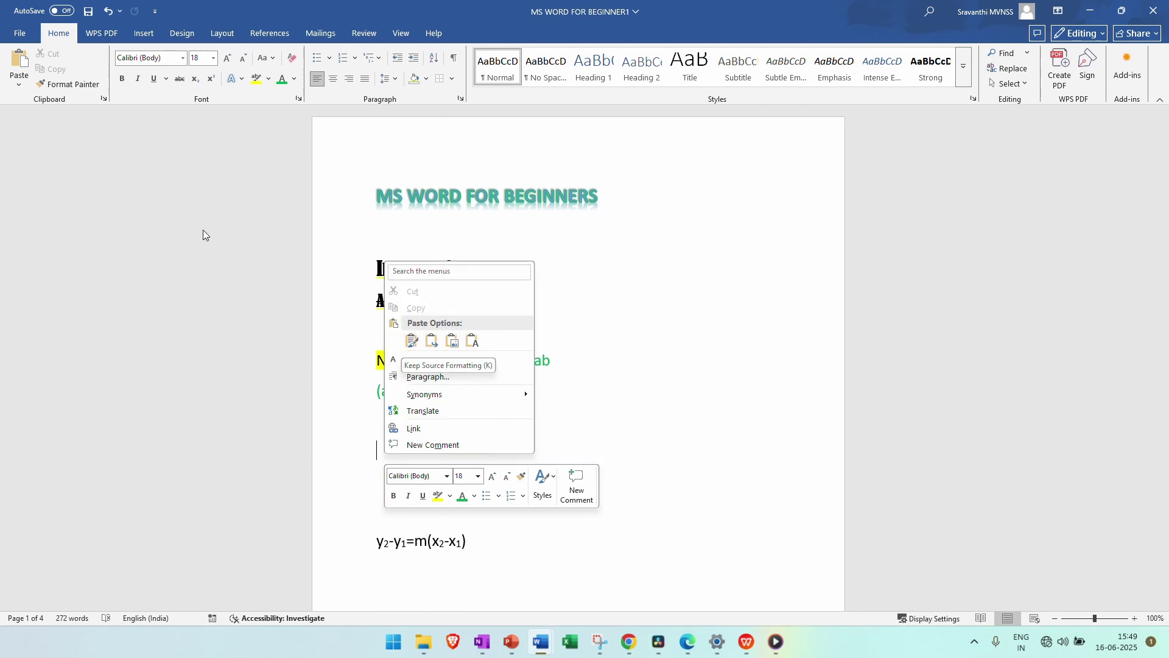
{"action": "left_click", "coordinate": [19, 84]}
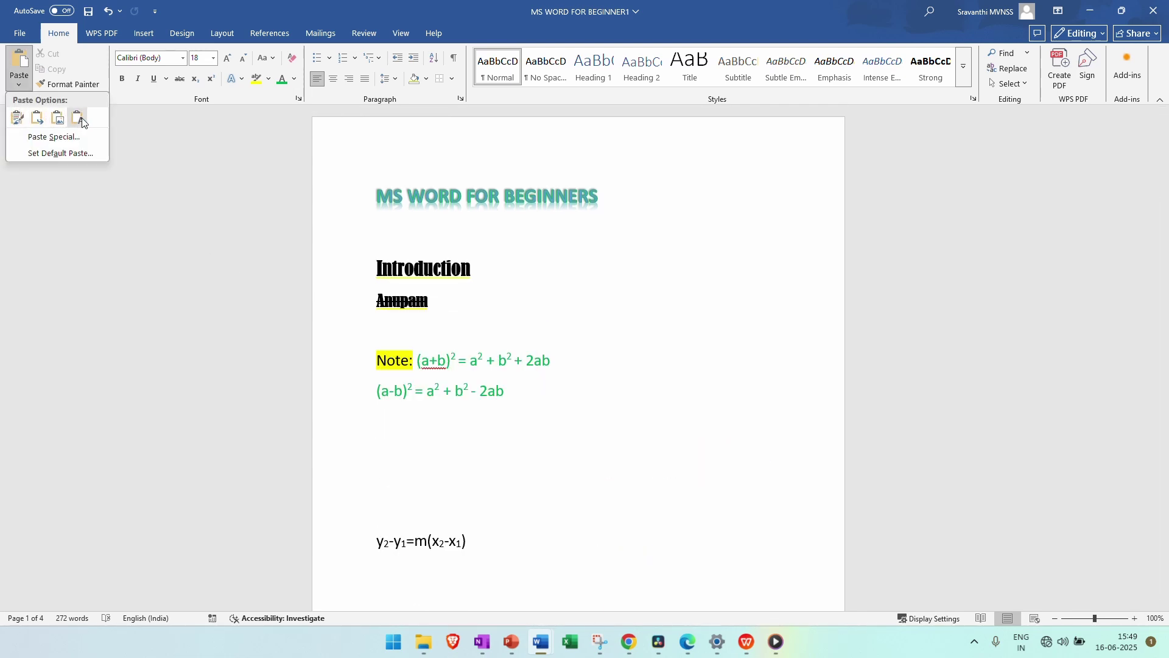
{"action": "left_click", "coordinate": [93, 279]}
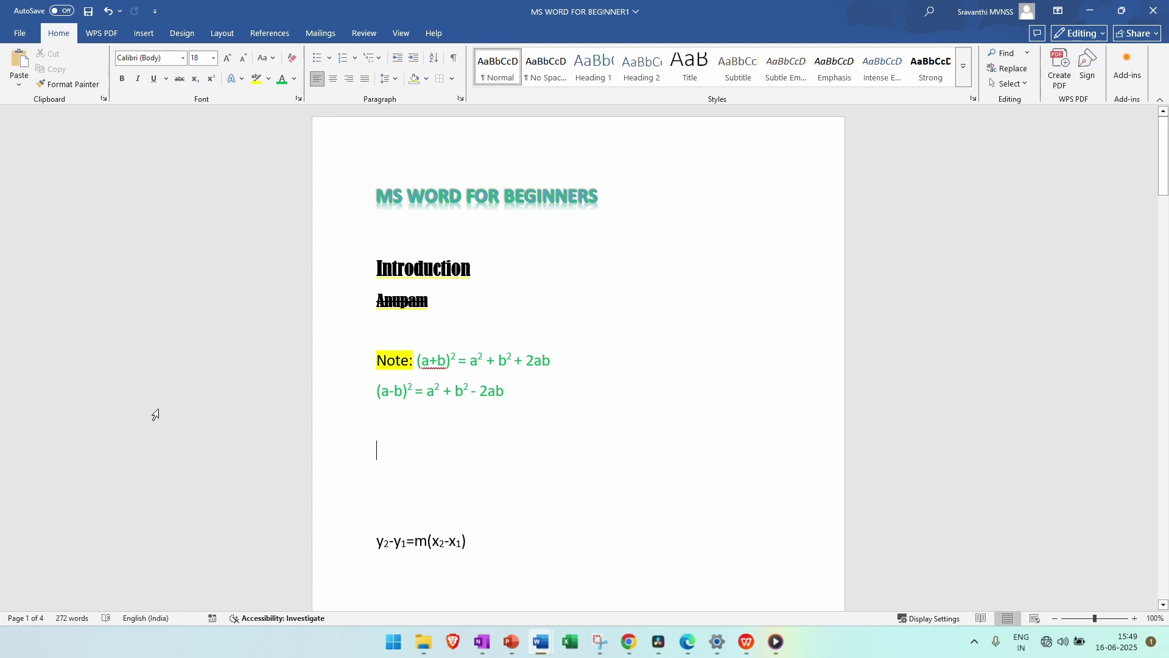
{"action": "left_click", "coordinate": [19, 90]}
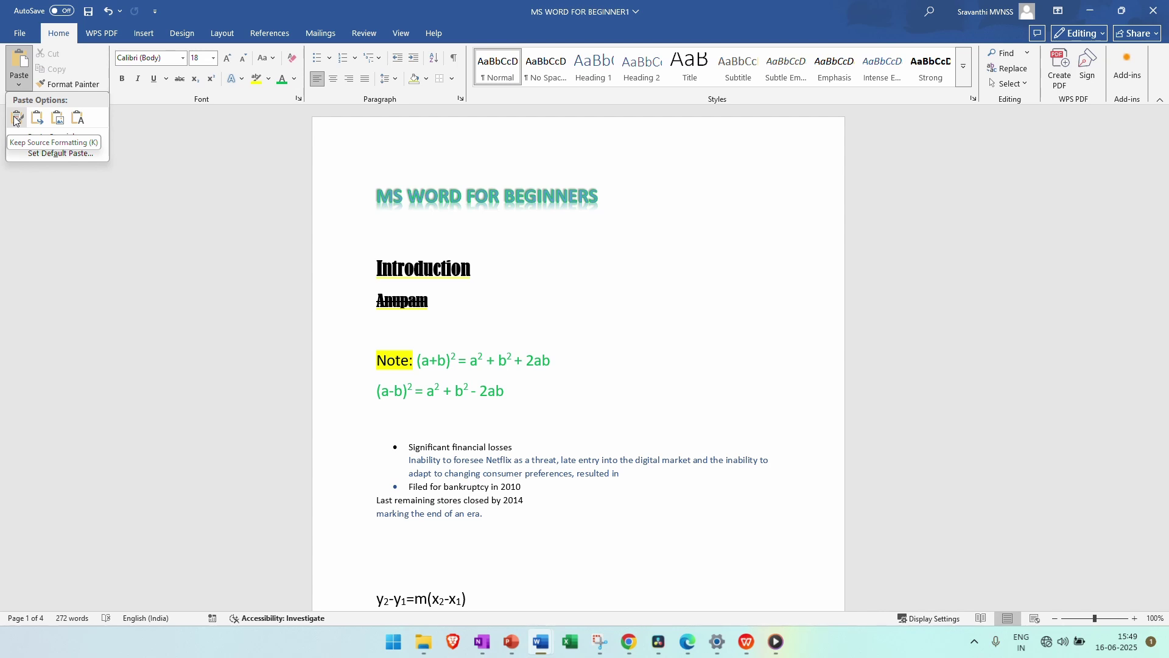
{"action": "left_click", "coordinate": [16, 118]}
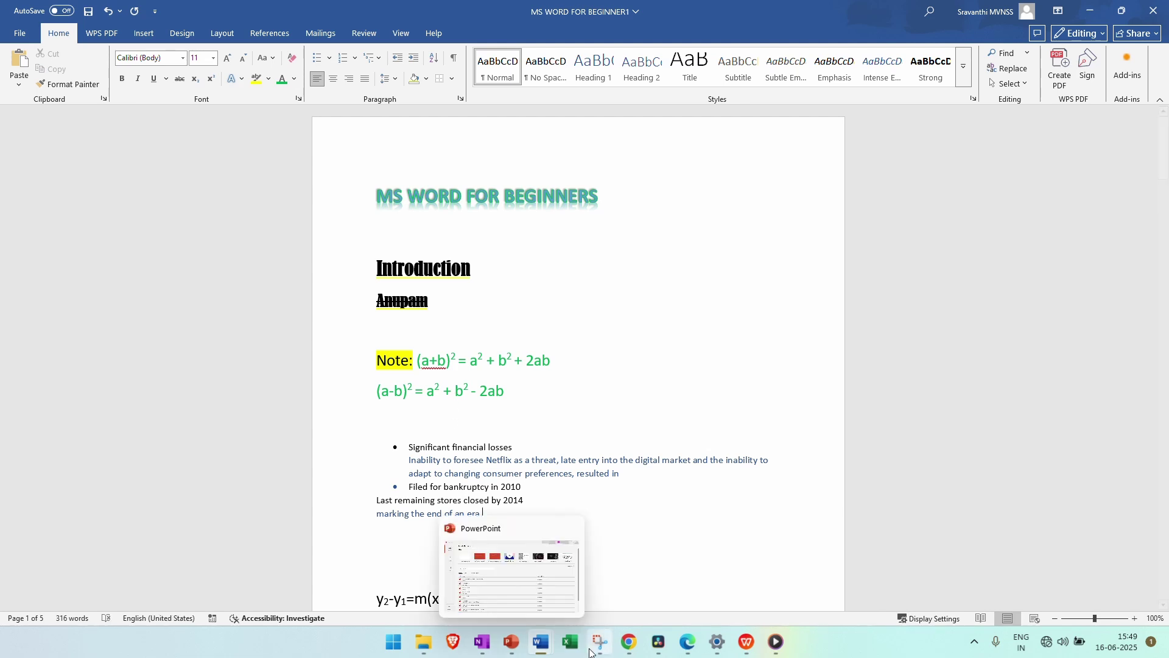
- Compare the pasted list with the original in Document1 and return to MS WORD FOR BEGINNER1
{"action": "left_click", "coordinate": [481, 578]}
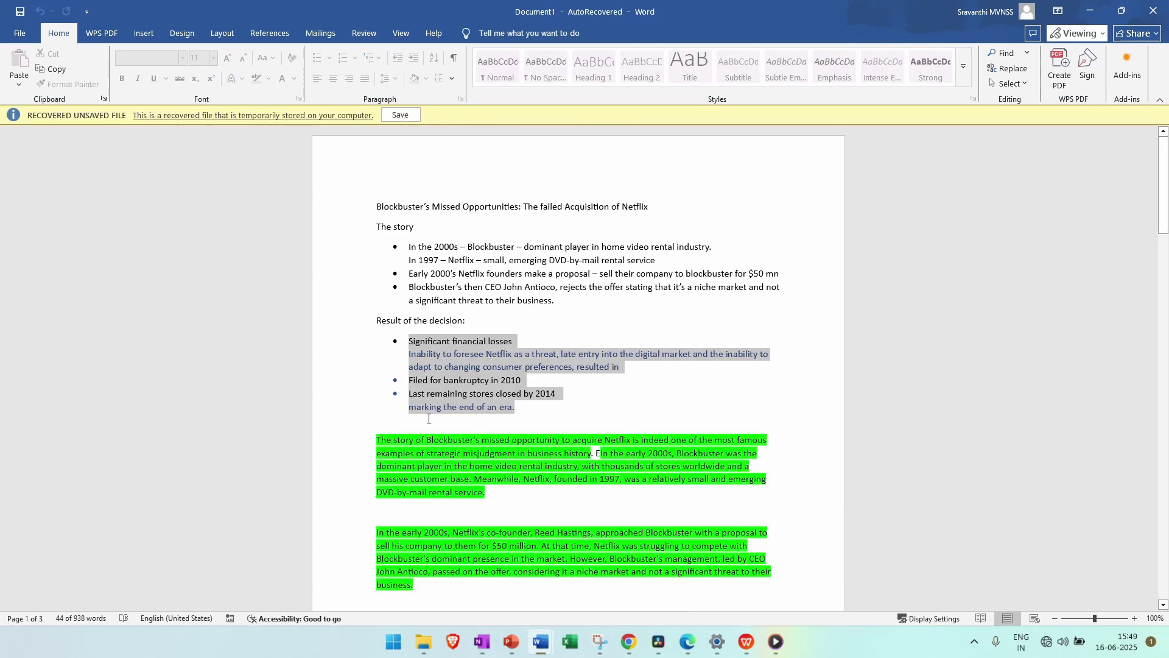
{"action": "left_click_drag", "start_coordinate": [519, 426], "coordinate": [384, 339]}
{"action": "mouse_move", "coordinate": [540, 642]}
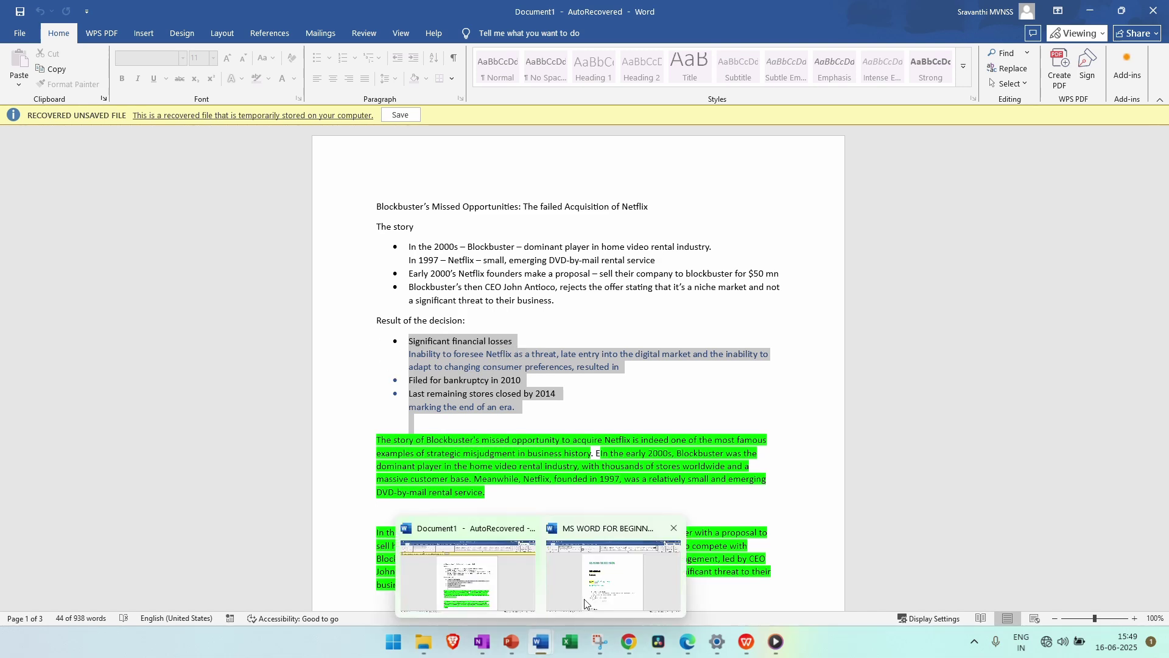
{"action": "left_click", "coordinate": [585, 603]}
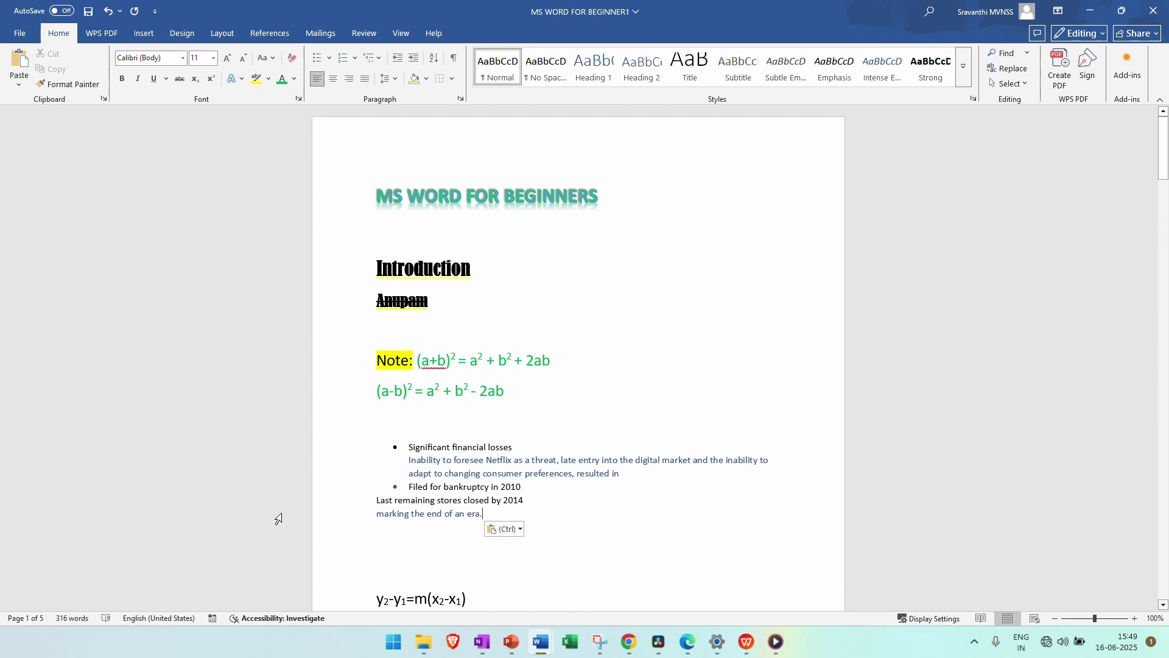
- Undo the list paste and preview the list with Merge Formatting without applying it
{"action": "key", "text": "ctrl+z"}
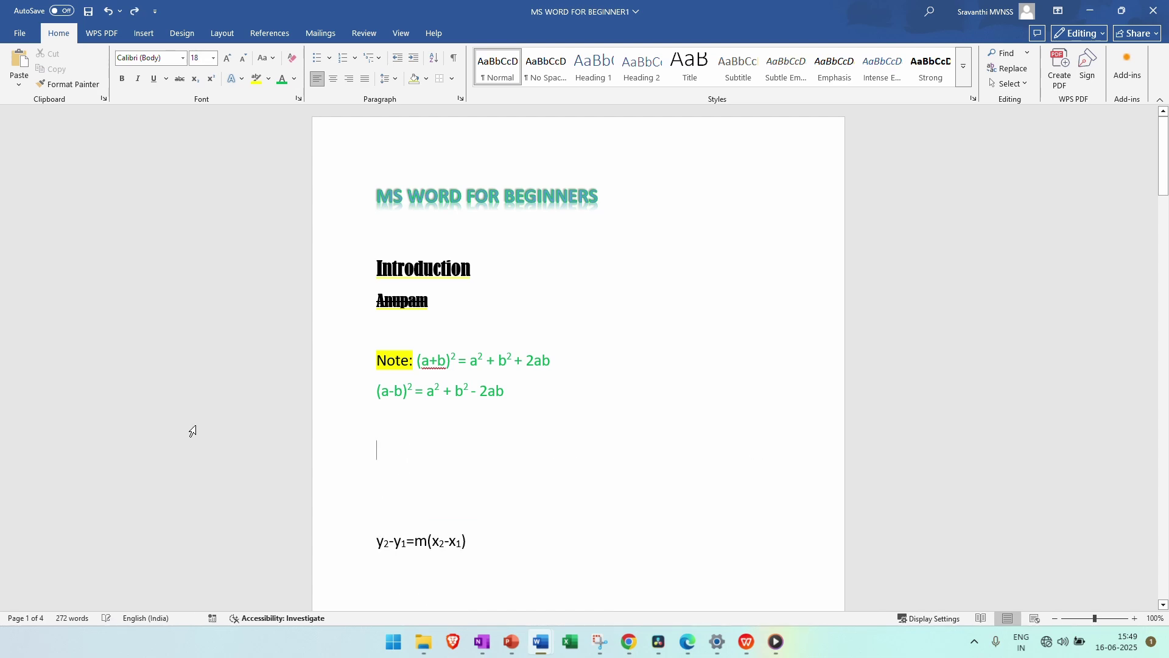
{"action": "left_click", "coordinate": [17, 88]}
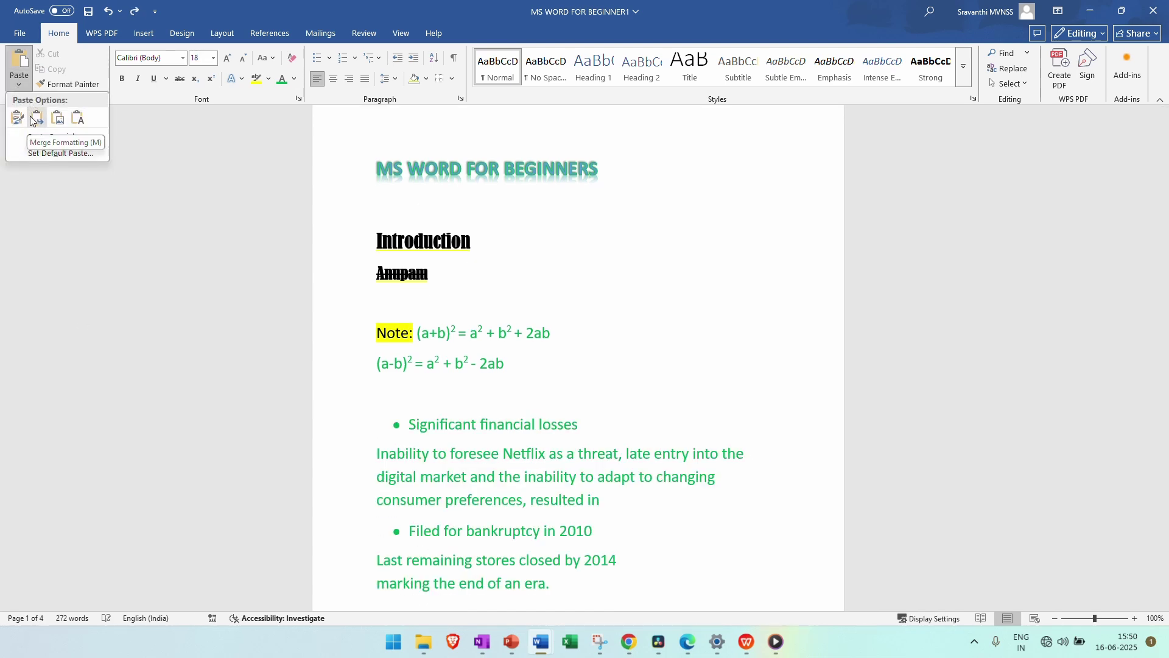
{"action": "left_click", "coordinate": [66, 319]}
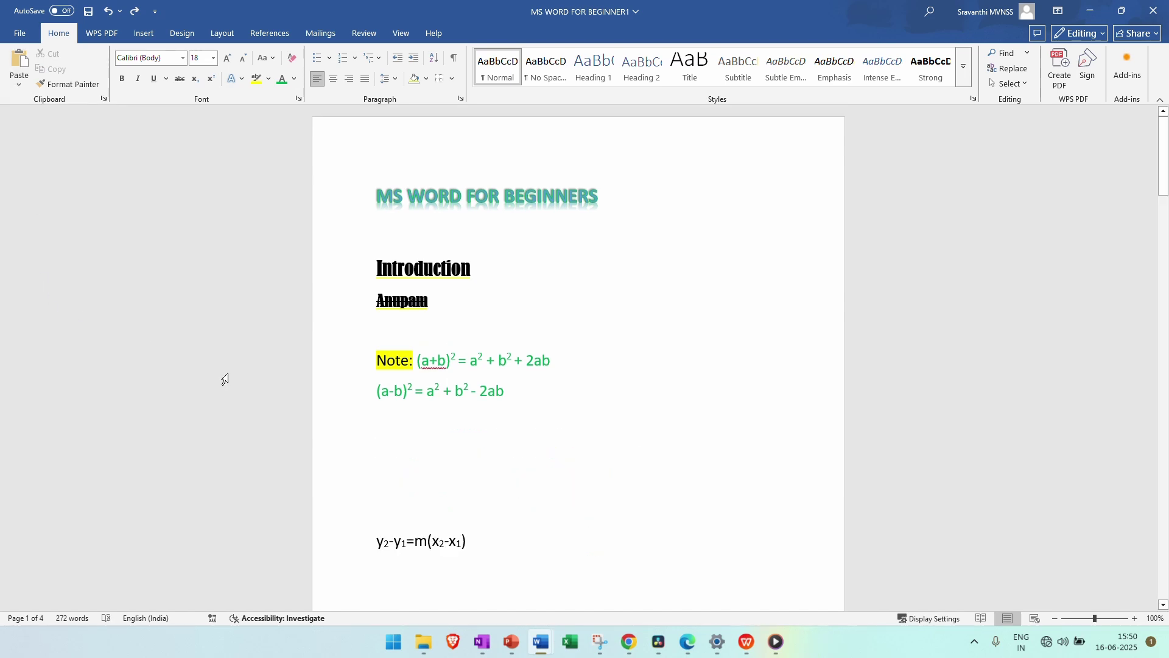
- Give the empty lines between the (a-b)² formula and the y₂-y₁ equation a light blue font colour and light gray highlighting
{"action": "left_click_drag", "start_coordinate": [379, 420], "coordinate": [600, 522]}
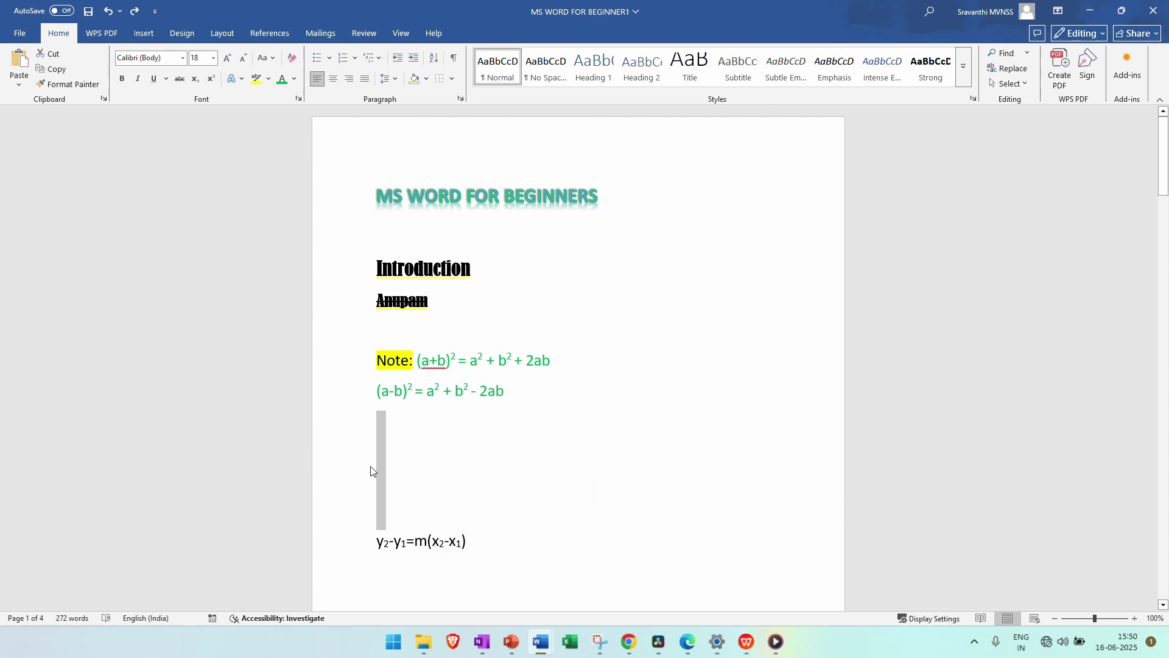
{"action": "left_click", "coordinate": [294, 79]}
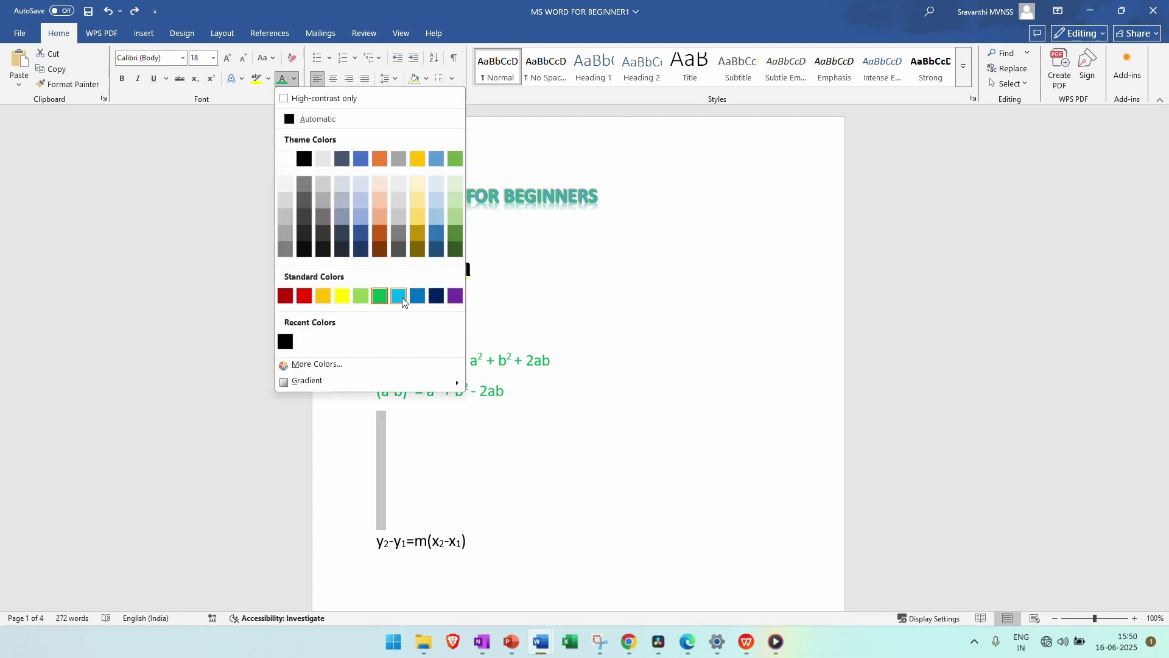
{"action": "left_click", "coordinate": [401, 299]}
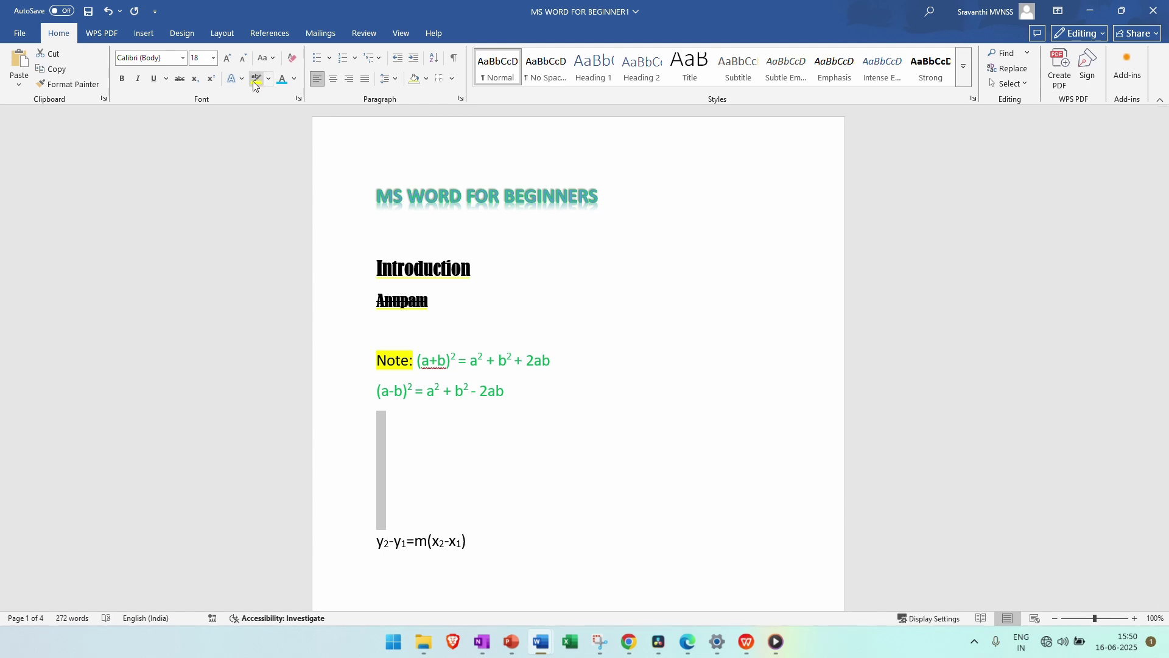
{"action": "left_click", "coordinate": [269, 78]}
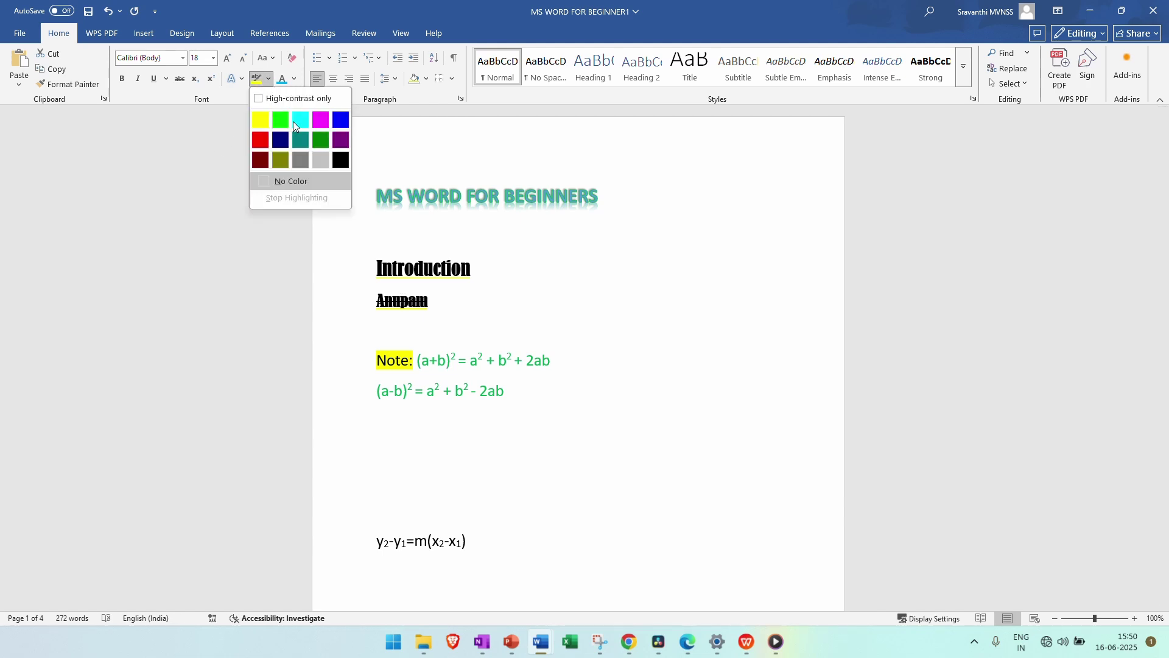
{"action": "left_click", "coordinate": [321, 162]}
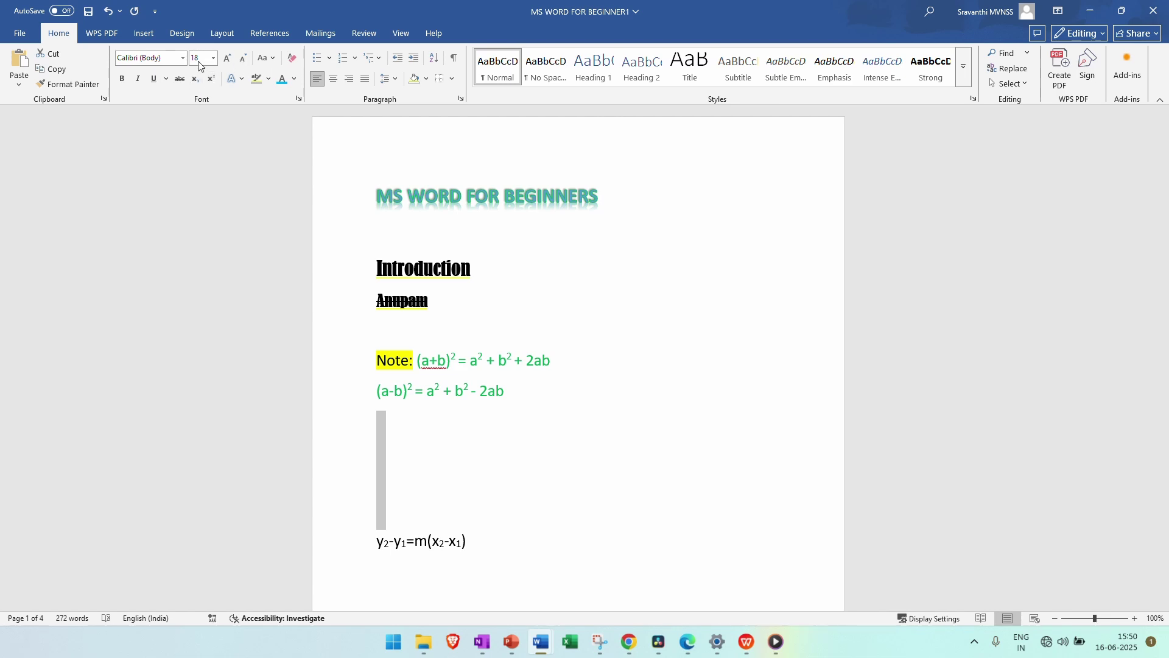
- Set the font of the selected empty lines to Algerian and open the font size choices
{"action": "left_click", "coordinate": [182, 57]}
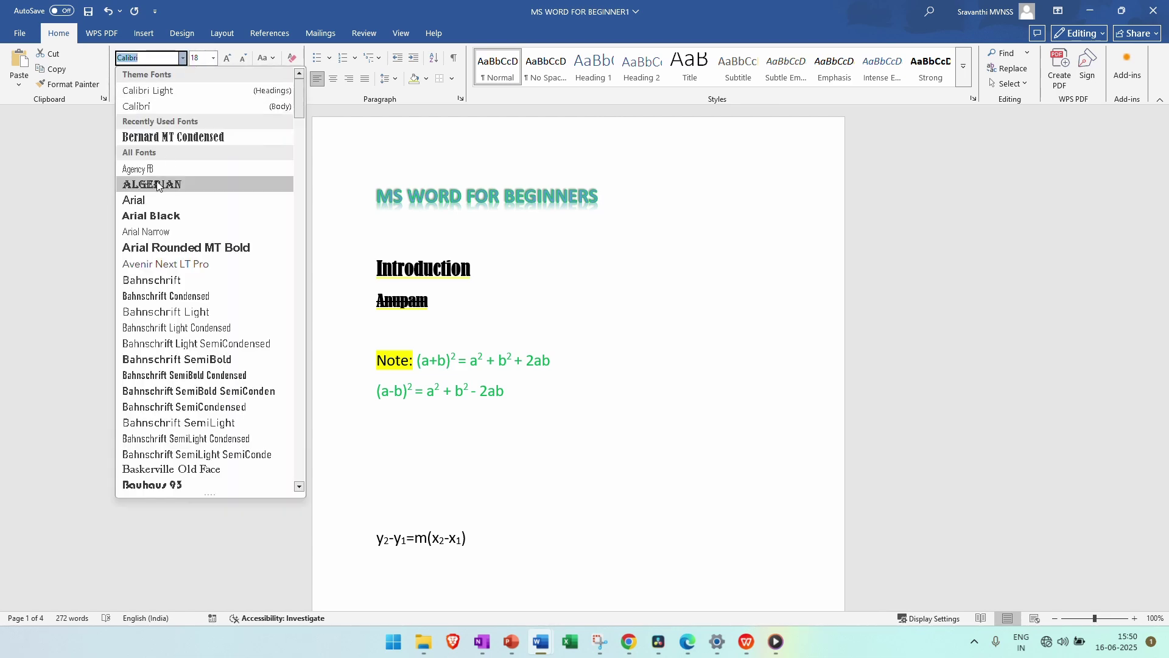
{"action": "left_click", "coordinate": [152, 184]}
{"action": "left_click", "coordinate": [214, 58]}
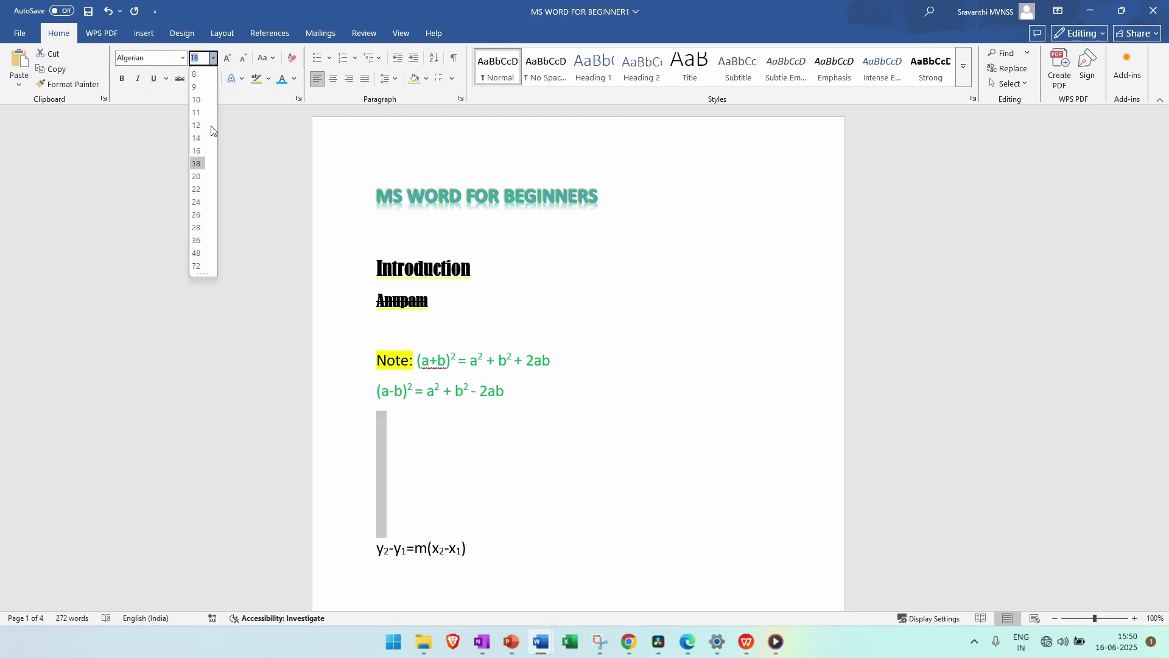
- Set the font size of the selected blank lines below the (a-b)² equation to 10
{"action": "left_click", "coordinate": [196, 99]}
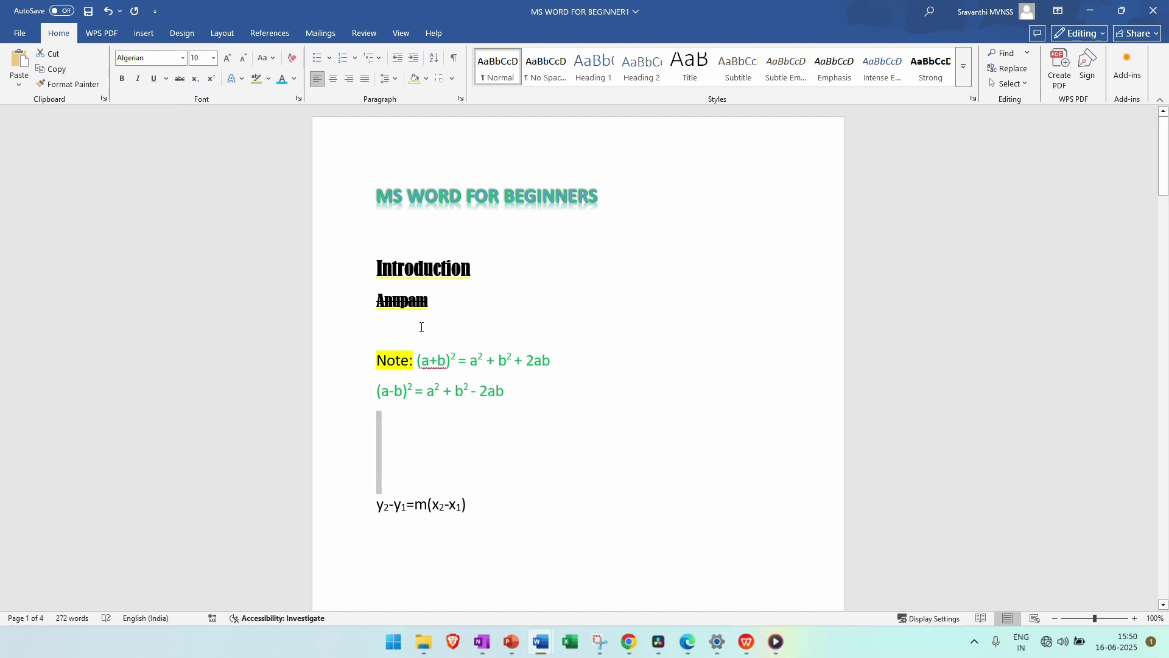
{"action": "left_click", "coordinate": [22, 89]}
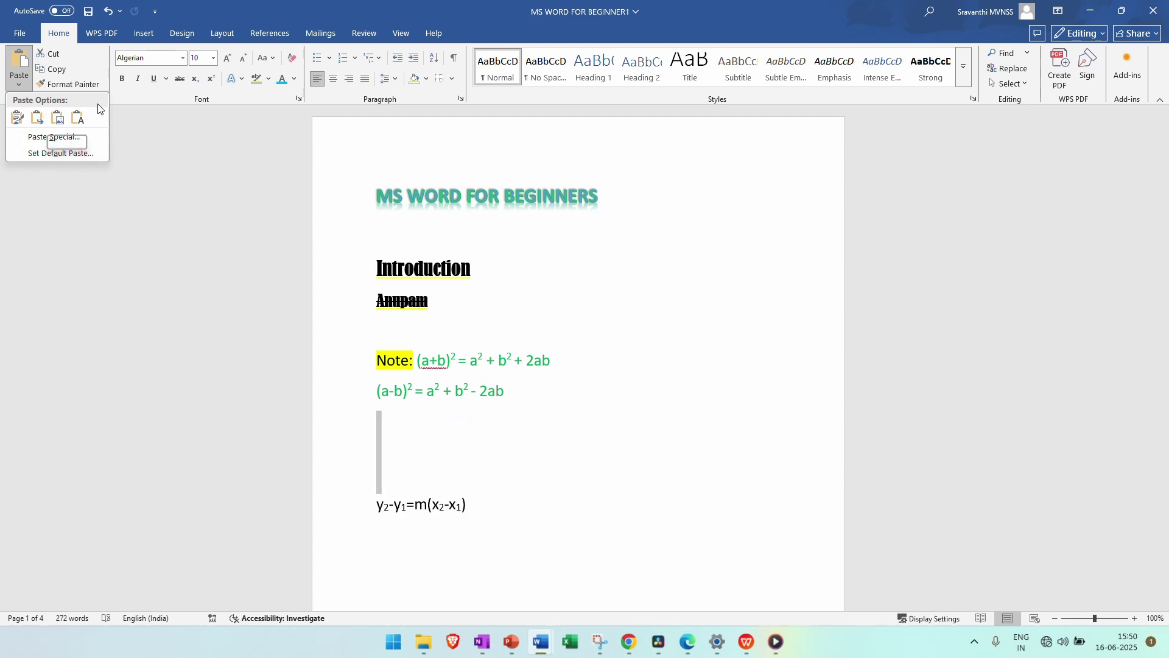
{"action": "left_click", "coordinate": [37, 118]}
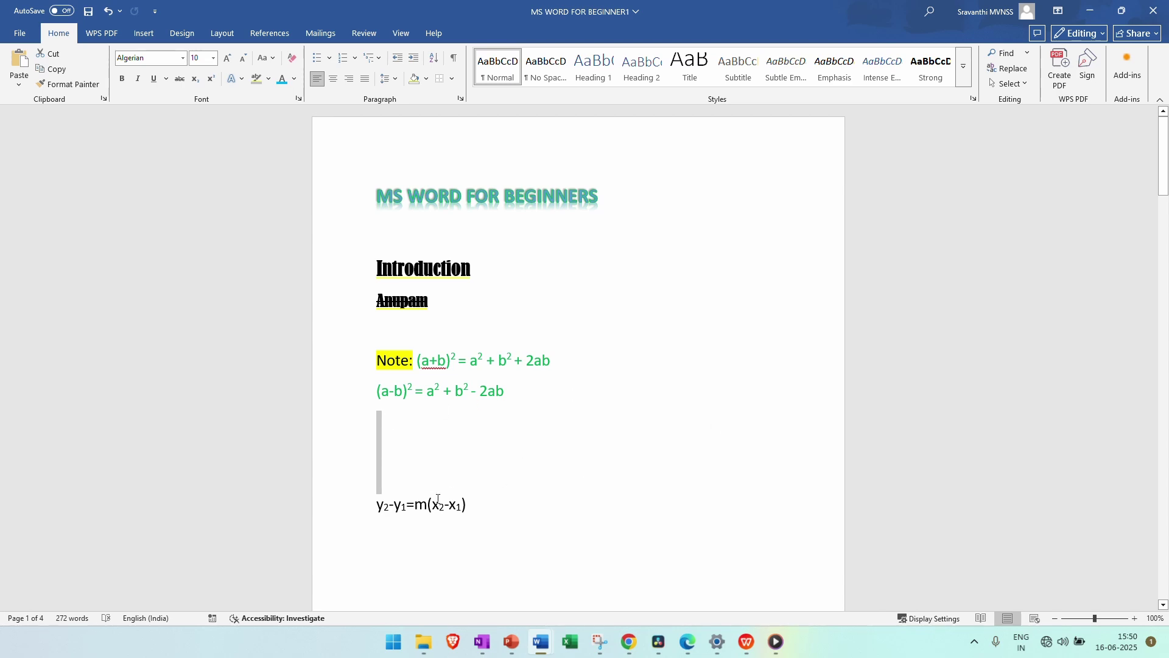
- Insert three more blank lines between the (a-b)² equation and the y₂-y₁=m(x₂-x₁) equation
{"action": "left_click", "coordinate": [379, 503]}
{"action": "key", "text": "Return"}
{"action": "key", "text": "Return"}
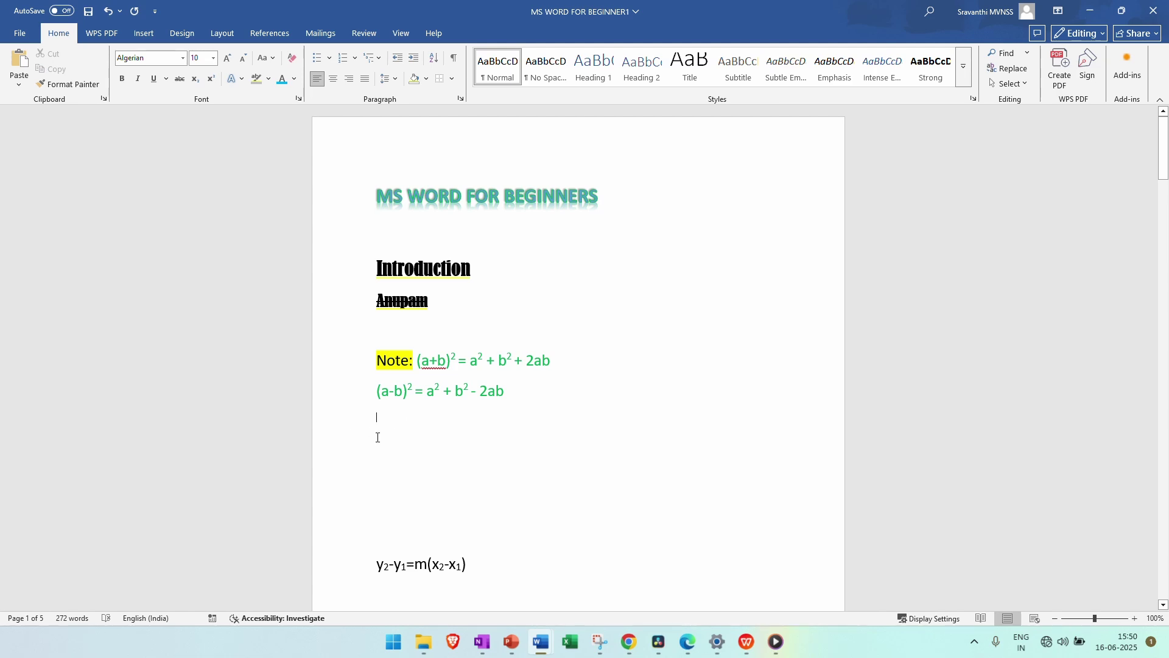
{"action": "key", "text": "Return"}
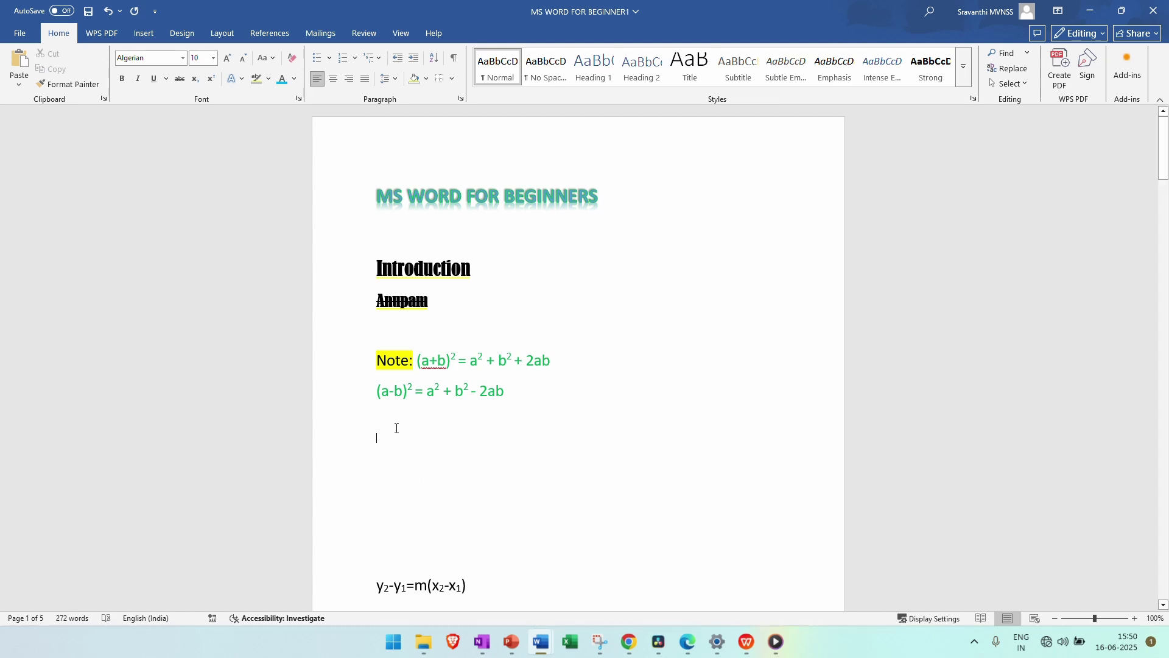
- Format the blank lines below the (a-b)² equation in Algerian at size 10
{"action": "left_click_drag", "start_coordinate": [397, 428], "coordinate": [380, 535]}
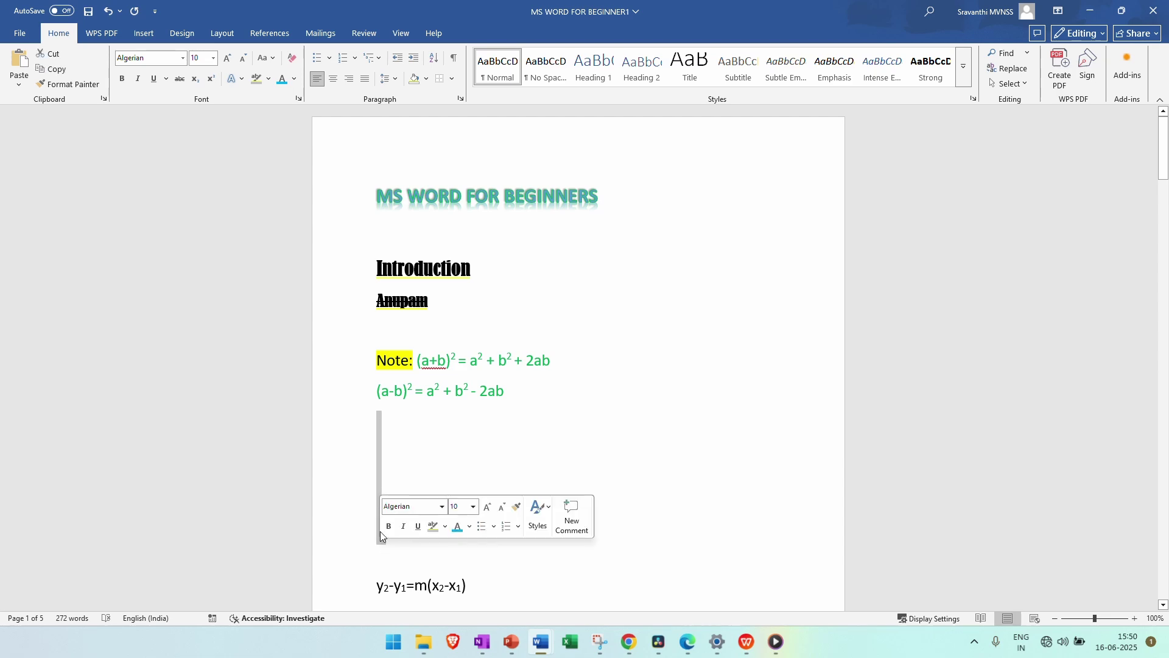
{"action": "left_click", "coordinate": [341, 538]}
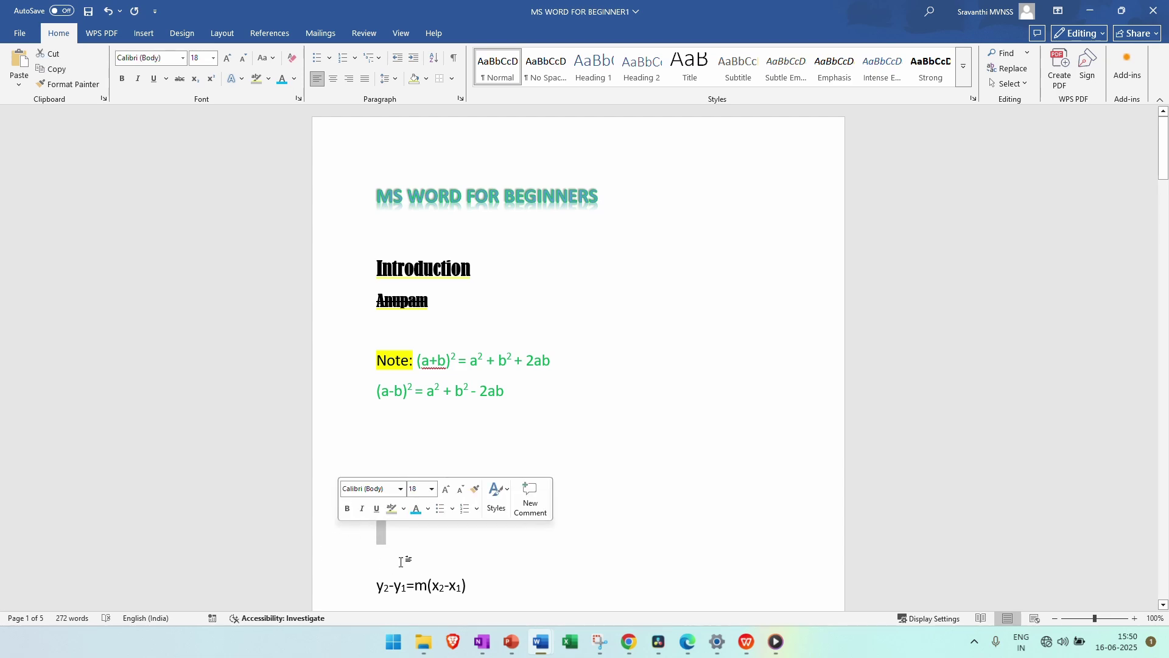
{"action": "left_click", "coordinate": [379, 506]}
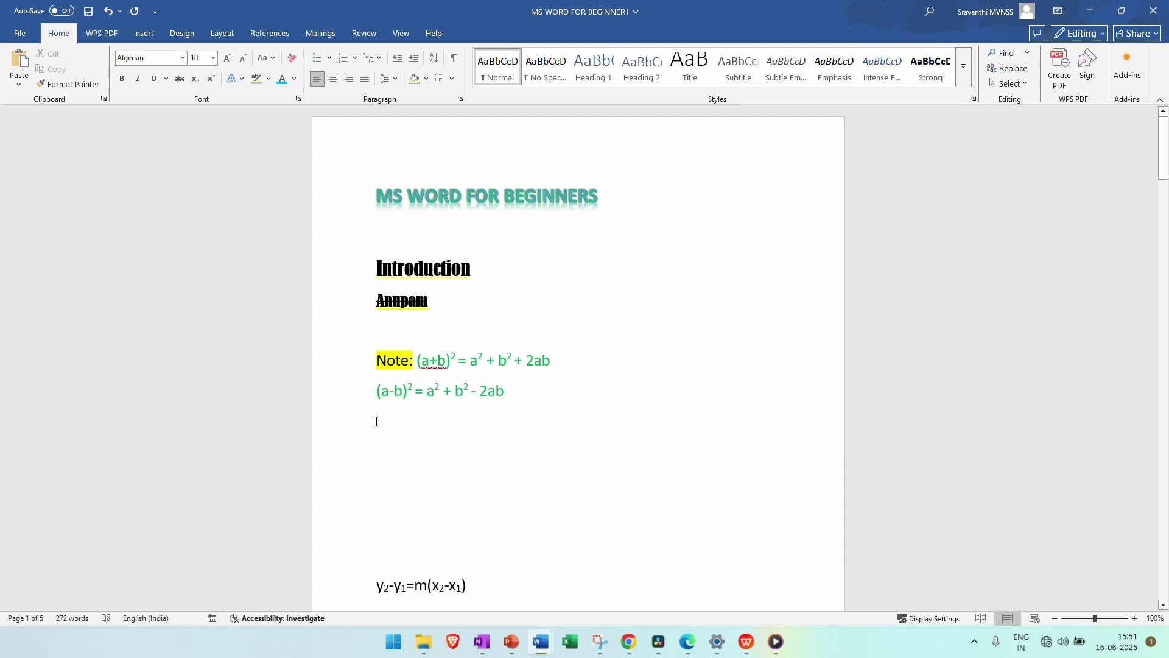
{"action": "left_click_drag", "start_coordinate": [377, 421], "coordinate": [393, 509]}
{"action": "left_click_drag", "start_coordinate": [394, 510], "coordinate": [394, 523]}
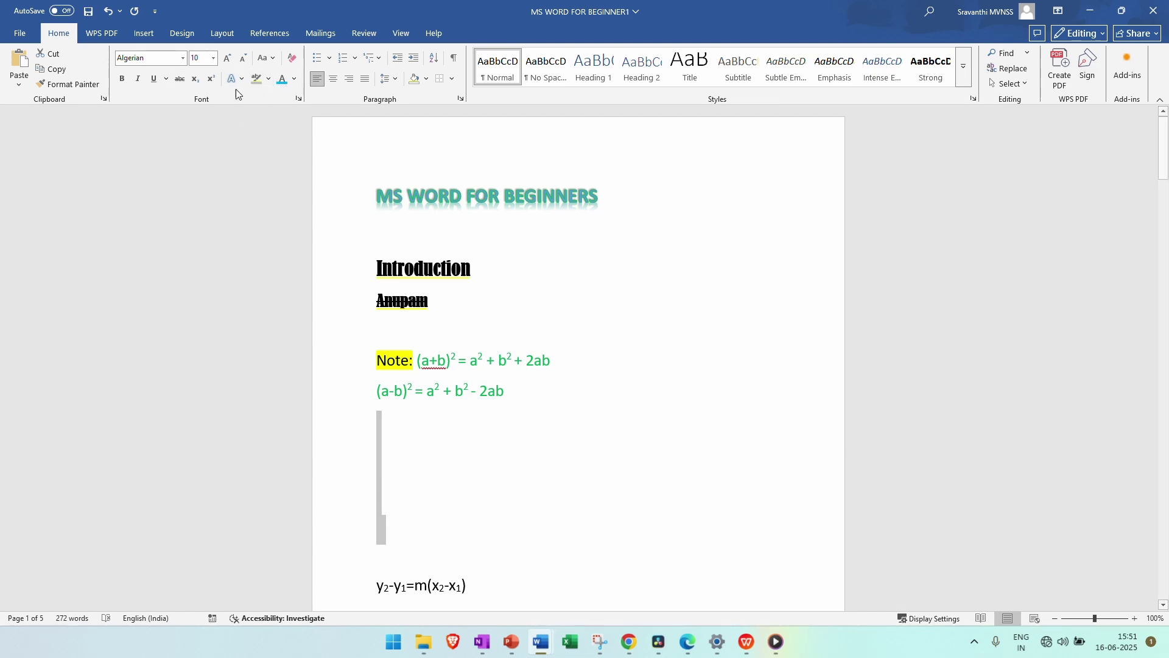
{"action": "left_click", "coordinate": [183, 58]}
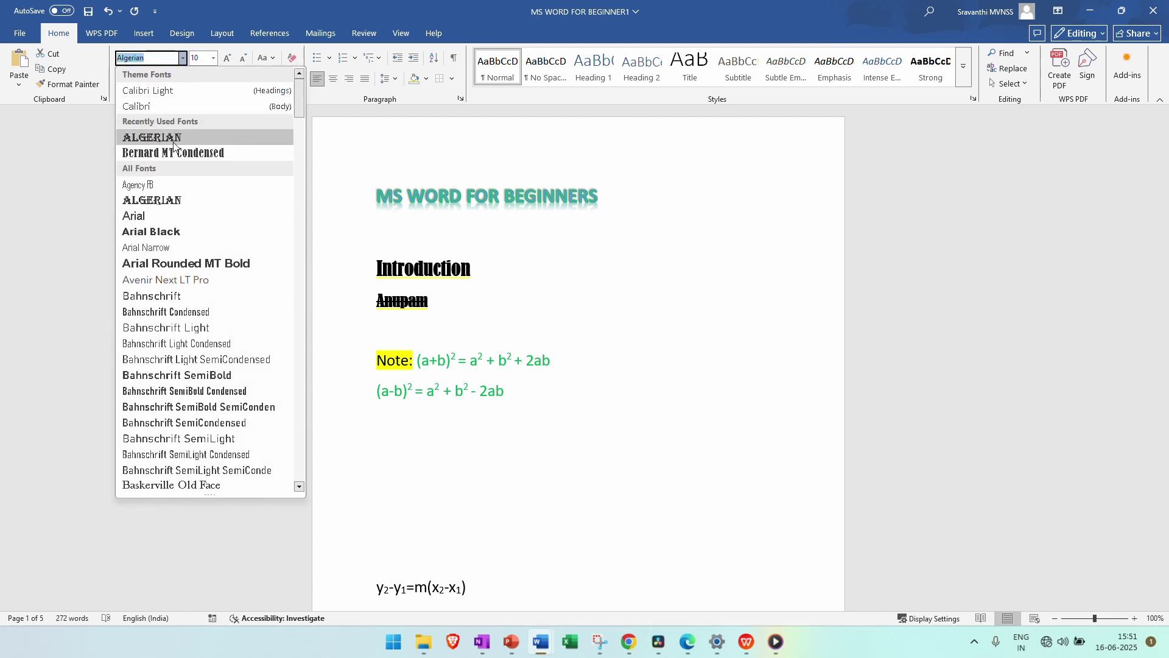
{"action": "left_click", "coordinate": [171, 137]}
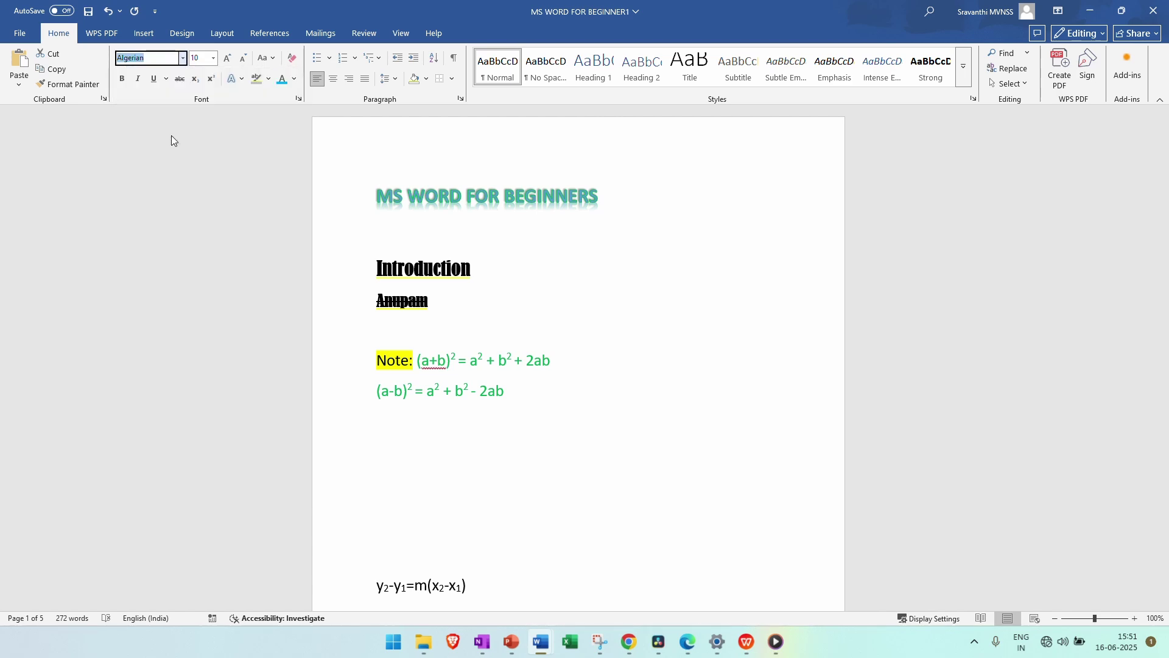
{"action": "left_click", "coordinate": [214, 60]}
{"action": "left_click", "coordinate": [200, 103]}
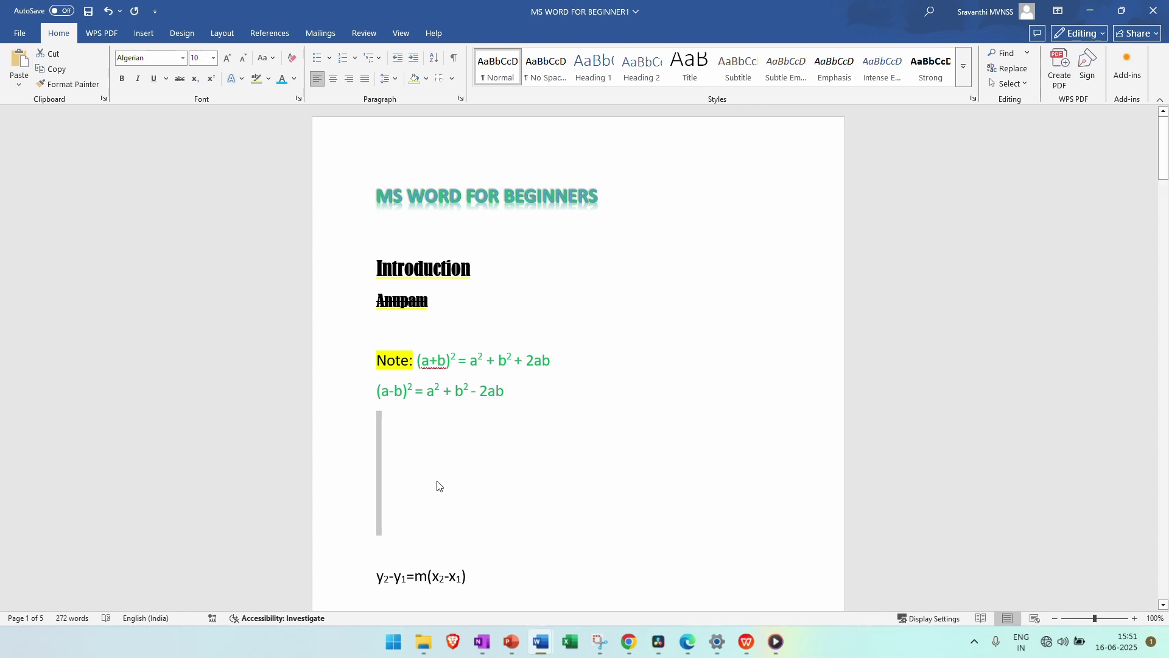
- Paste the copied Blockbuster passage below the (a-b)² equation using Merge Formatting
{"action": "left_click", "coordinate": [393, 428]}
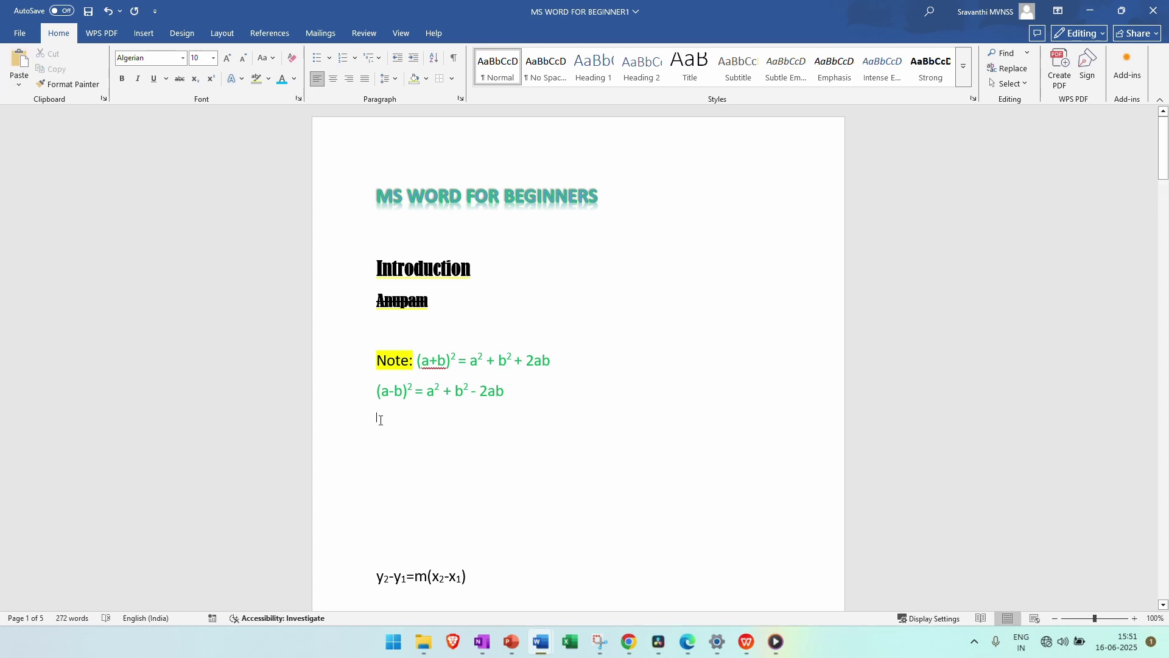
{"action": "left_click", "coordinate": [19, 85]}
{"action": "left_click", "coordinate": [38, 122]}
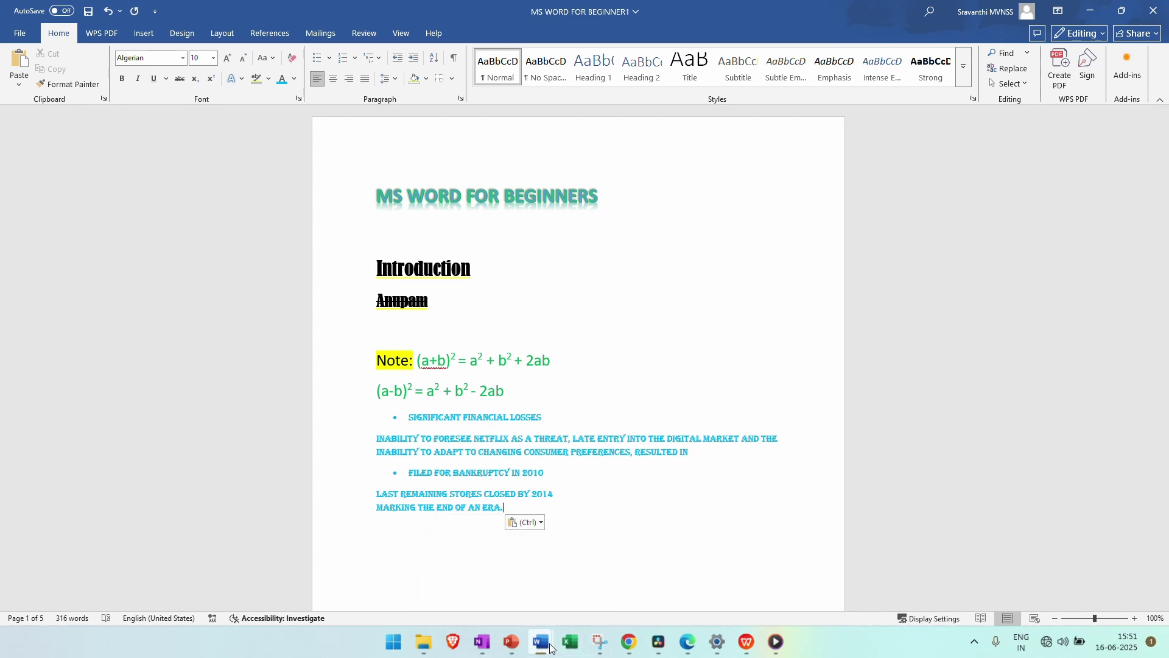
- Check the formatting of the original passage in Document1 and return to MS WORD FOR BEGINNER1
{"action": "mouse_move", "coordinate": [548, 646]}
{"action": "left_click", "coordinate": [475, 584]}
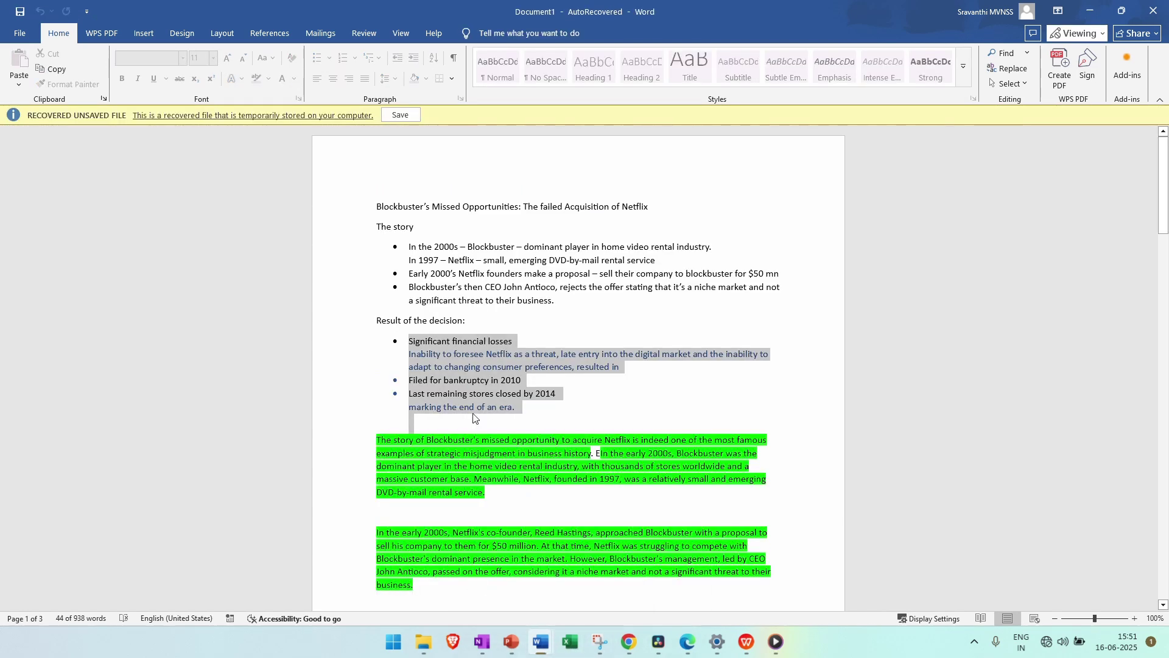
{"action": "left_click", "coordinate": [503, 393]}
{"action": "mouse_move", "coordinate": [542, 644]}
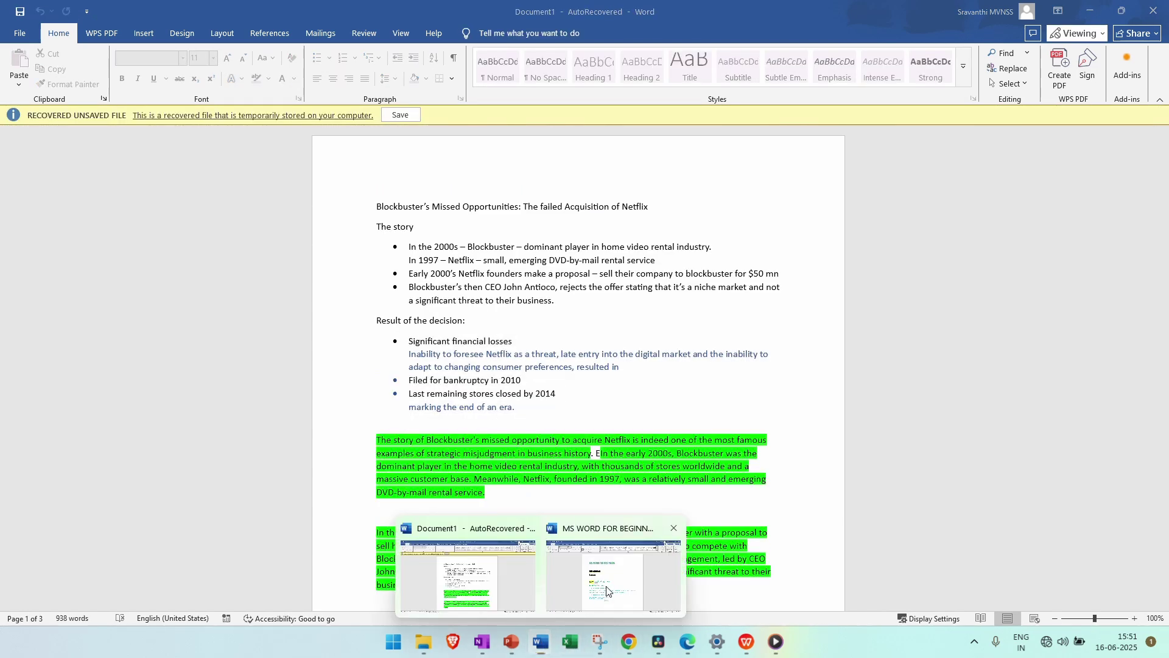
{"action": "left_click", "coordinate": [602, 584]}
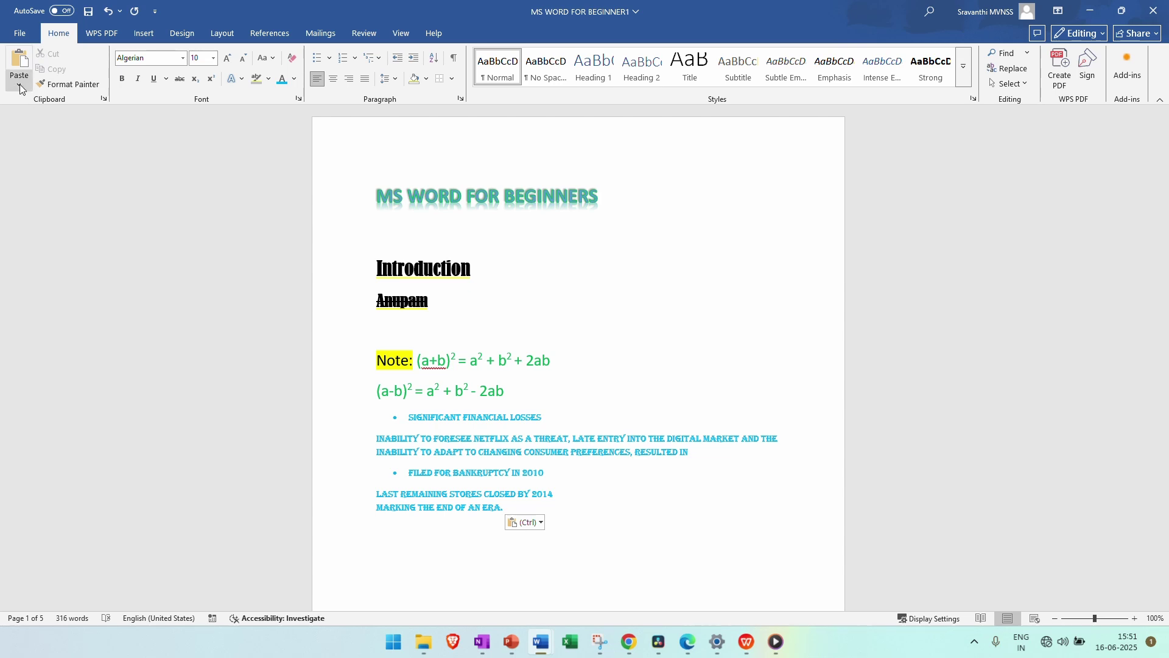
- Add two blank lines after the (a-b)² equation and paste the copied passage there with Keep Source Formatting
{"action": "left_click_drag", "start_coordinate": [400, 415], "coordinate": [684, 532]}
{"action": "key", "text": "ctrl+c"}
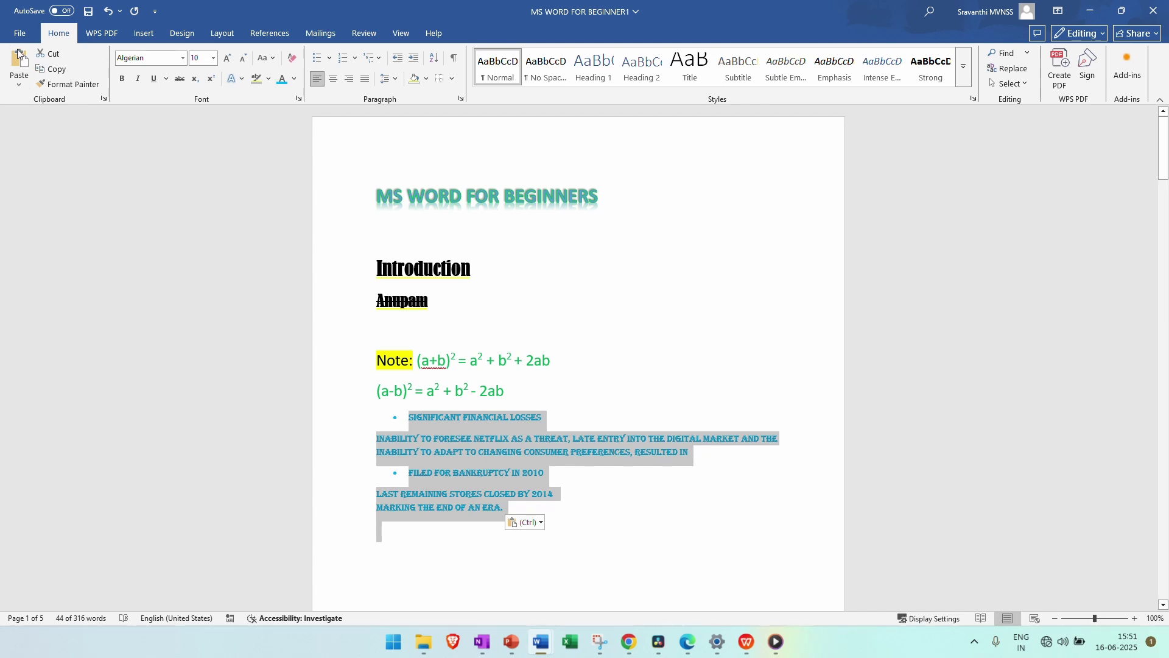
{"action": "left_click", "coordinate": [477, 419]}
{"action": "left_click", "coordinate": [566, 391]}
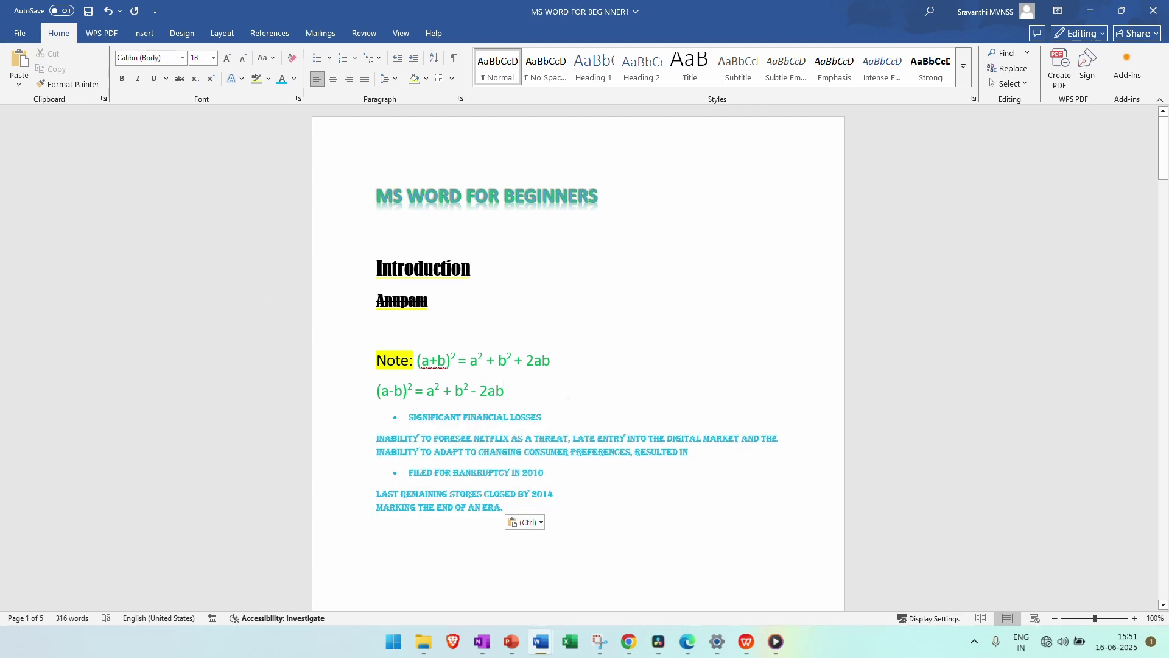
{"action": "key", "text": "Return"}
{"action": "key", "text": "Return"}
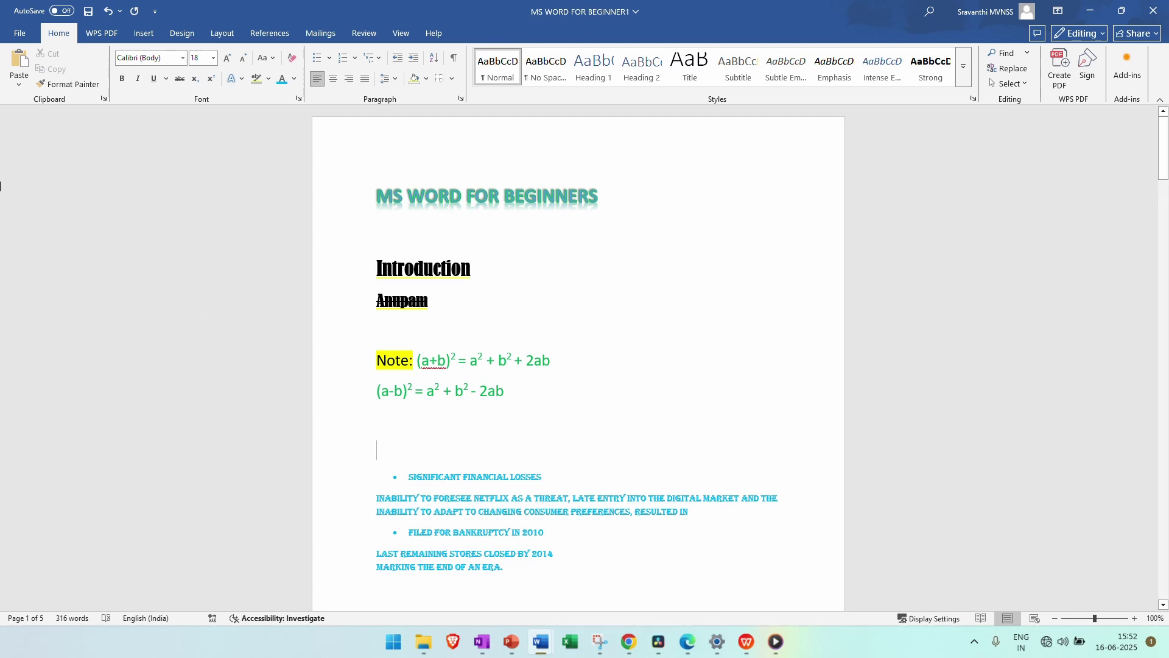
{"action": "left_click", "coordinate": [19, 84]}
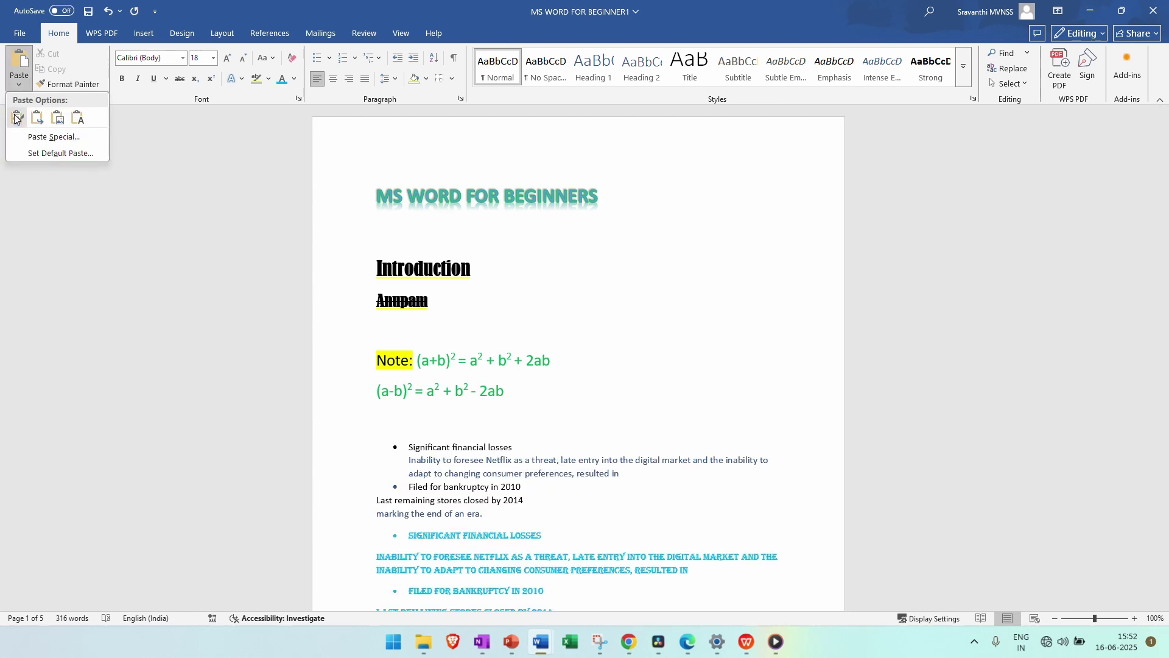
{"action": "left_click", "coordinate": [17, 117]}
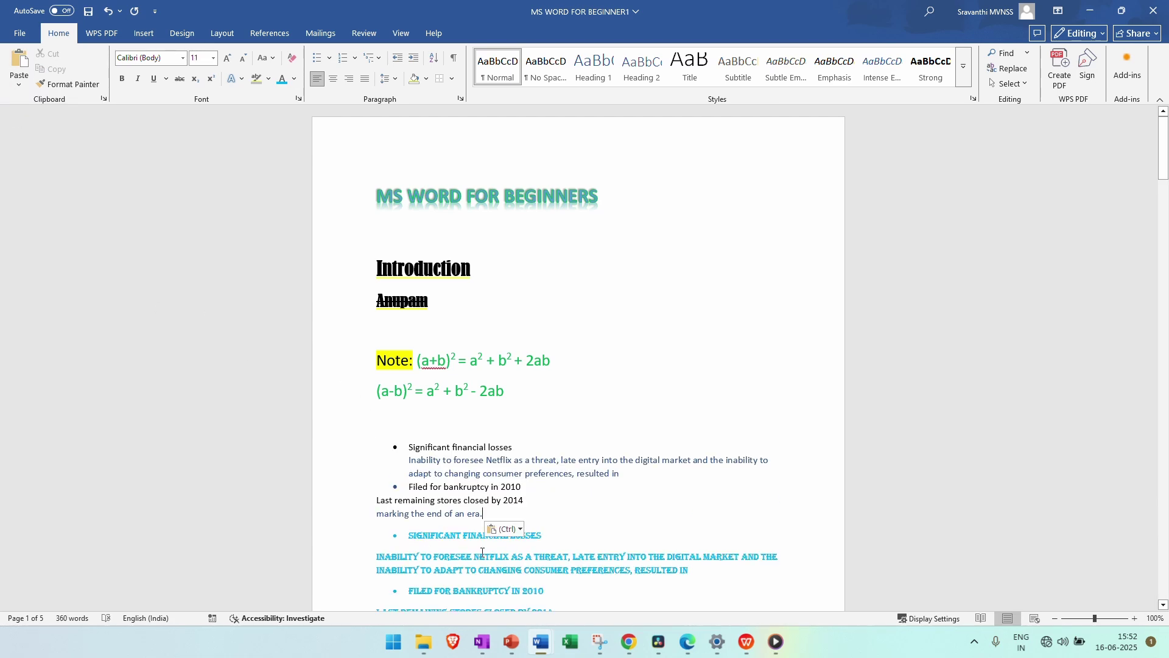
- Paste the copied passage as a picture on the blank line below the Algerian text
{"action": "scroll", "coordinate": [499, 589], "scroll_direction": "down", "scroll_amount": 2}
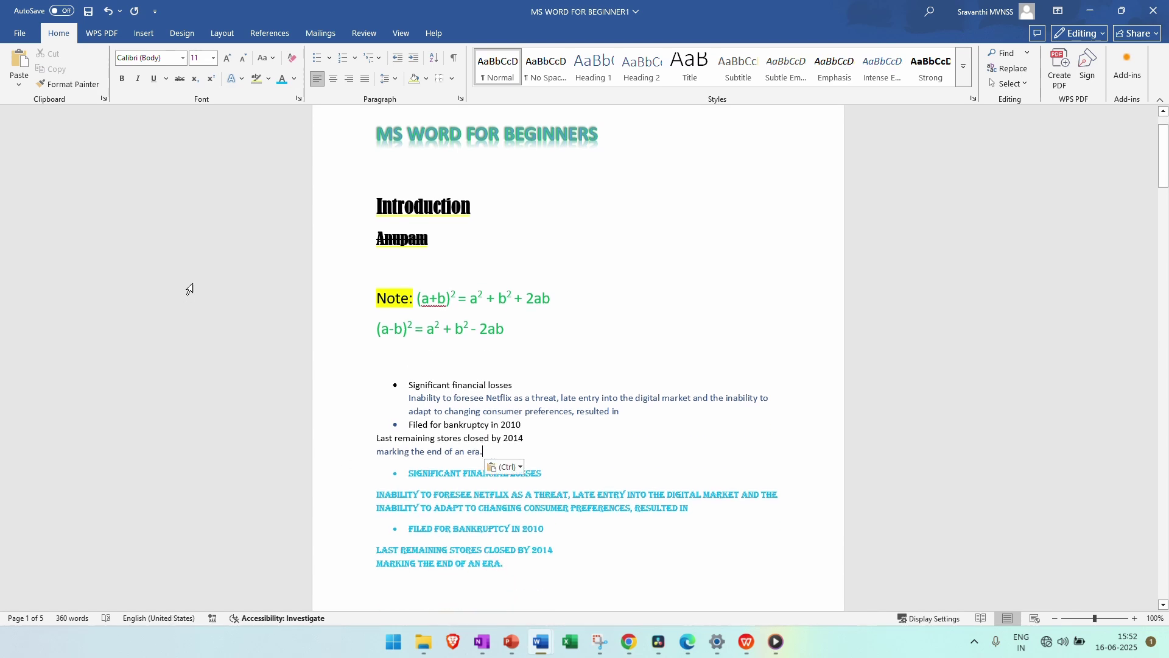
{"action": "left_click", "coordinate": [19, 84]}
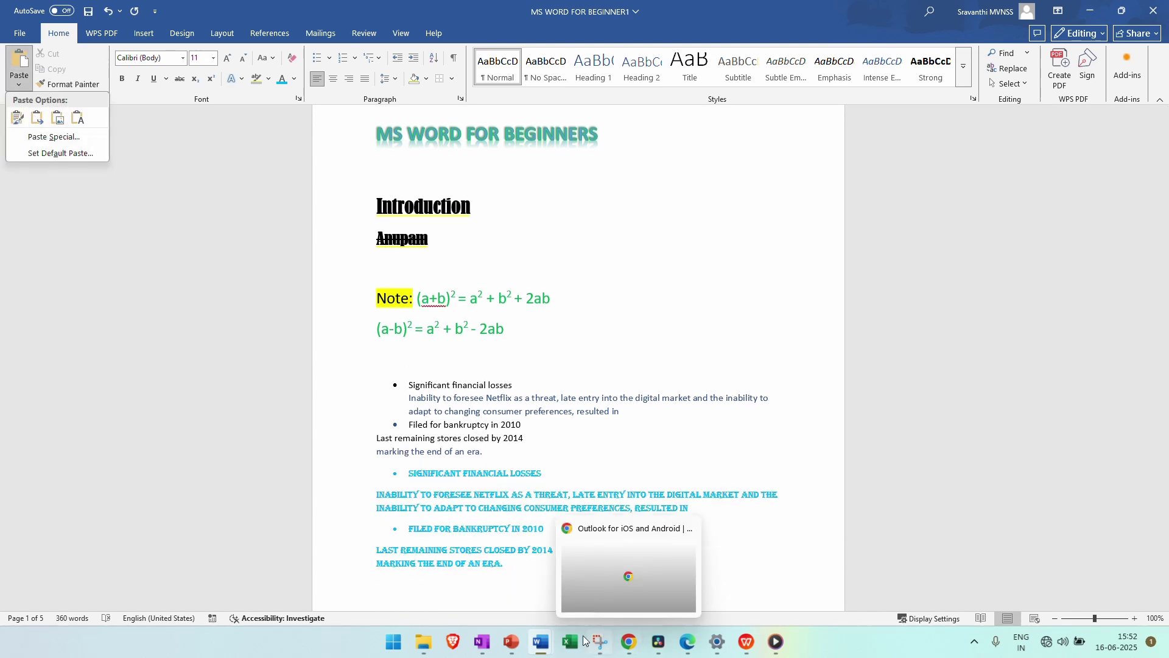
{"action": "key", "text": "Escape"}
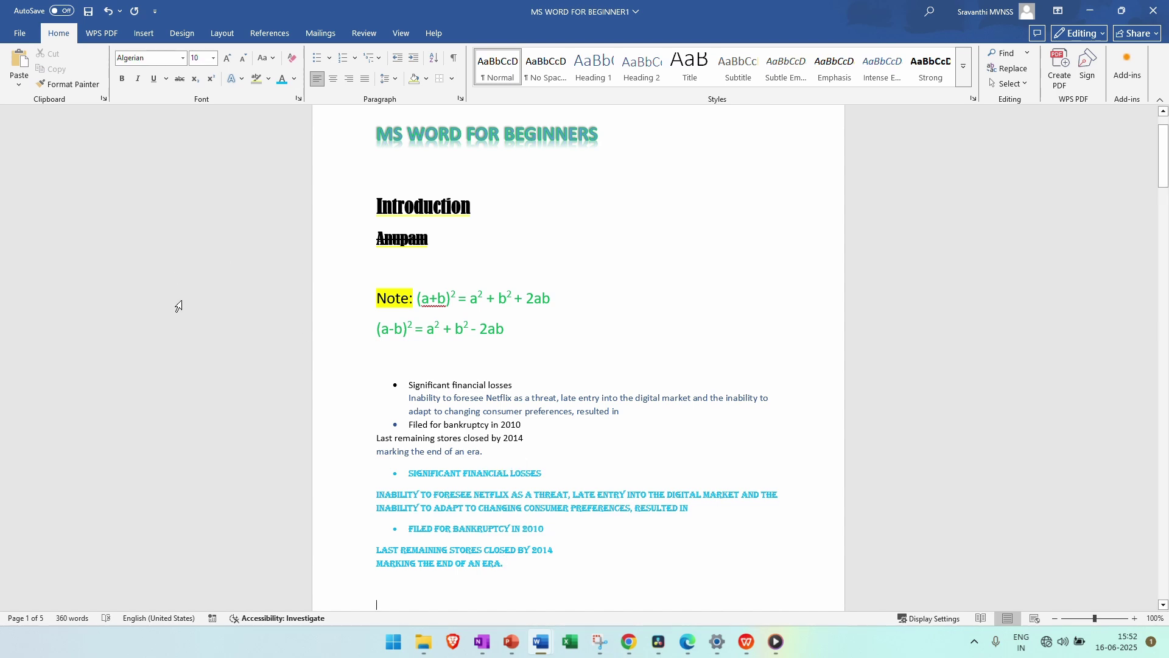
{"action": "scroll", "coordinate": [375, 479], "scroll_direction": "down", "scroll_amount": 1}
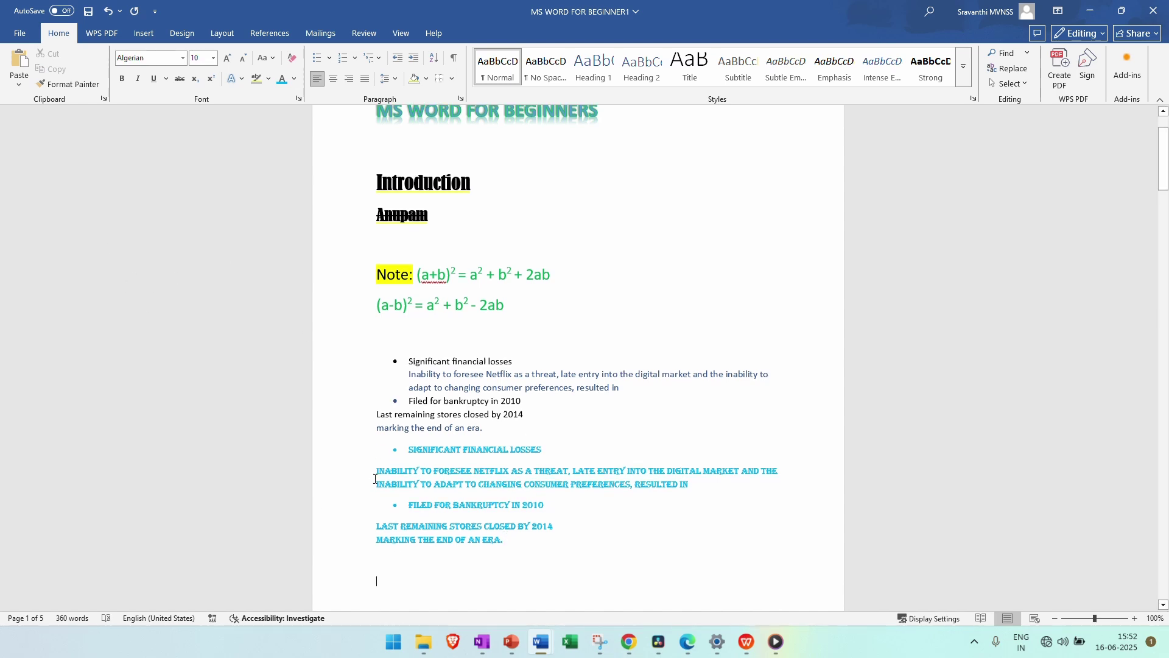
{"action": "left_click", "coordinate": [19, 85]}
{"action": "left_click", "coordinate": [54, 120]}
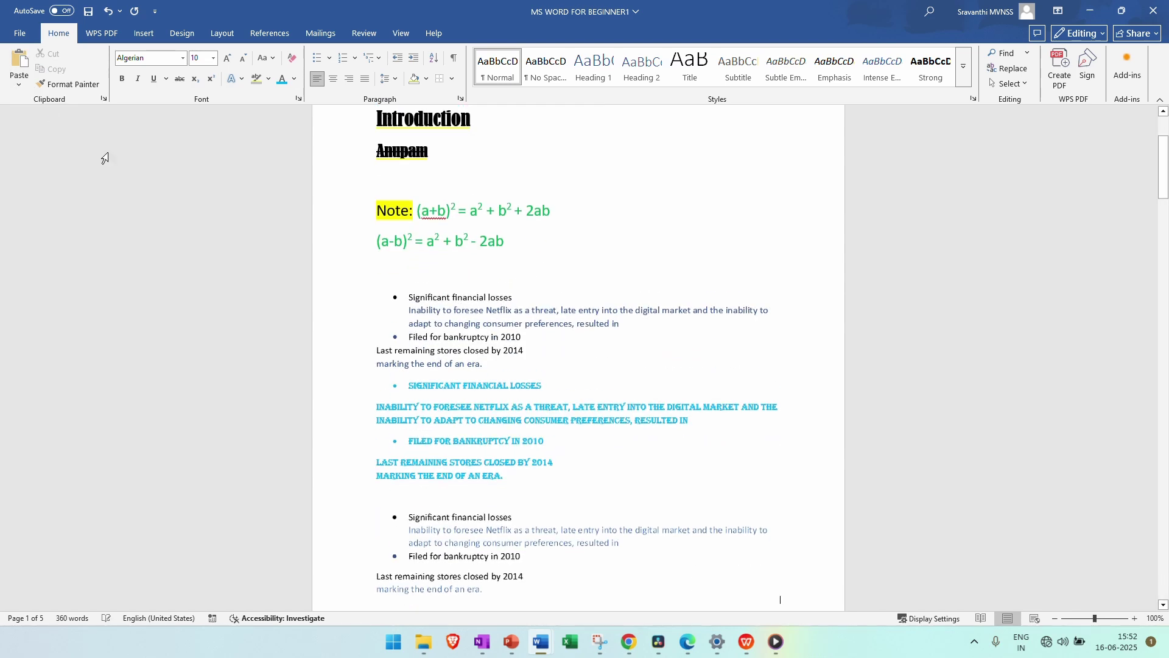
- Resize the pasted picture so it is narrower and slightly taller, about two-thirds of its pasted width
{"action": "scroll", "coordinate": [475, 464], "scroll_direction": "down", "scroll_amount": 2}
{"action": "left_click", "coordinate": [475, 464]}
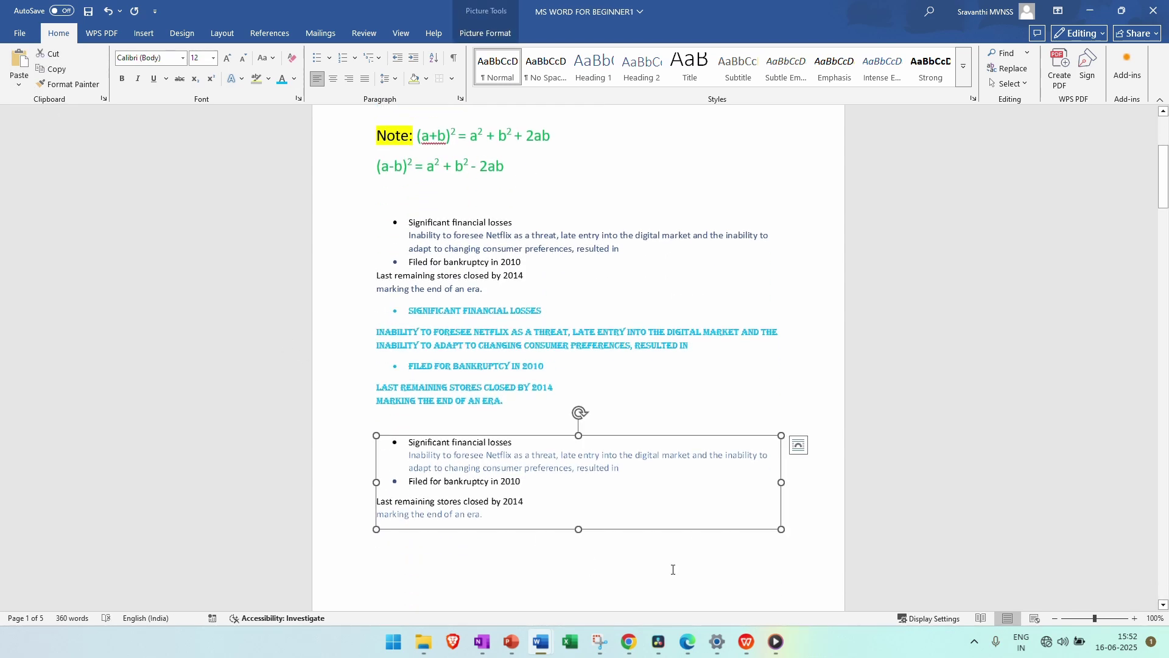
{"action": "left_click_drag", "start_coordinate": [762, 528], "coordinate": [579, 567]}
{"action": "left_click_drag", "start_coordinate": [783, 502], "coordinate": [588, 502]}
{"action": "left_click_drag", "start_coordinate": [588, 567], "coordinate": [643, 491]}
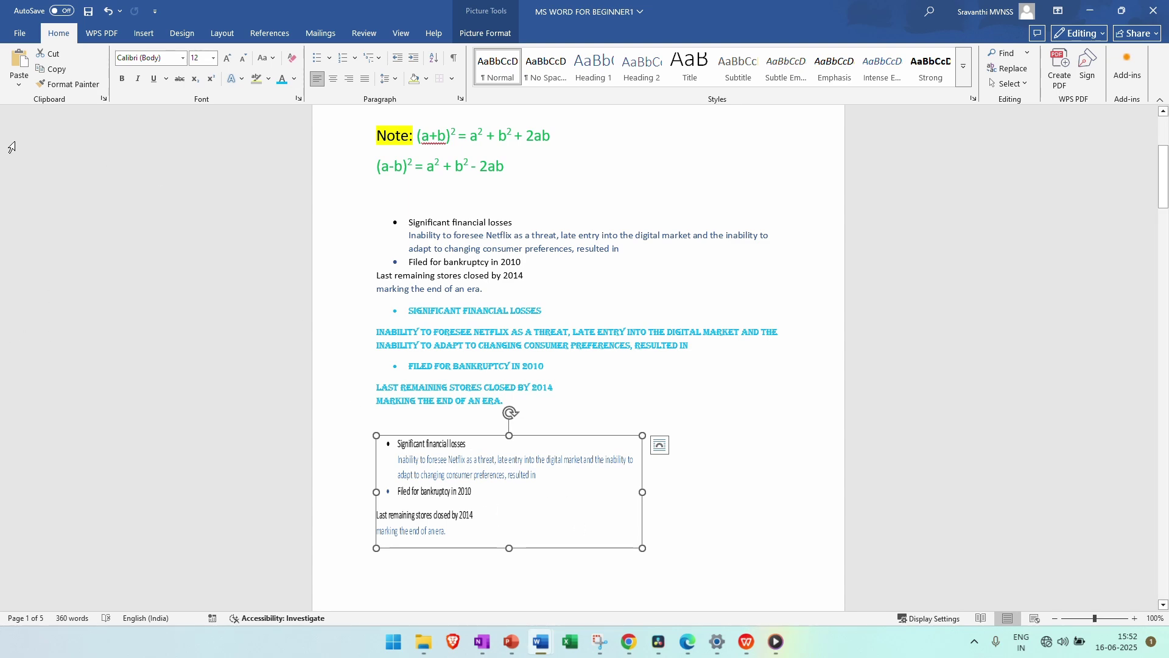
- Add a new line after the picture and preview the Keep Text Only paste option there
{"action": "left_click", "coordinate": [20, 85]}
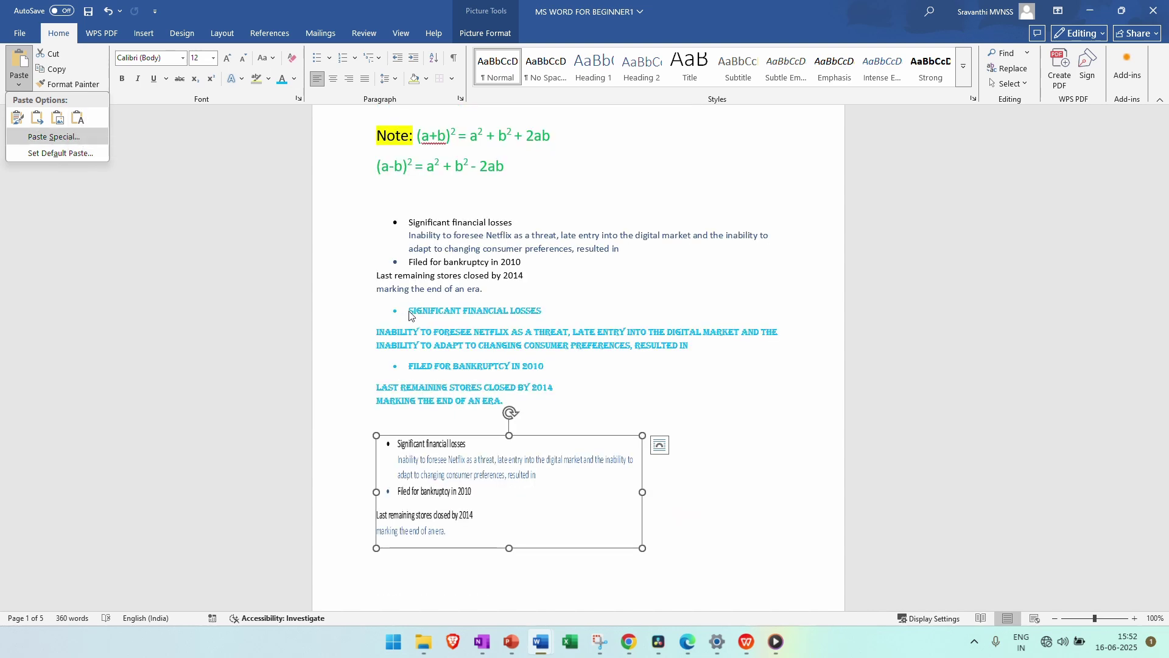
{"action": "left_click", "coordinate": [496, 544]}
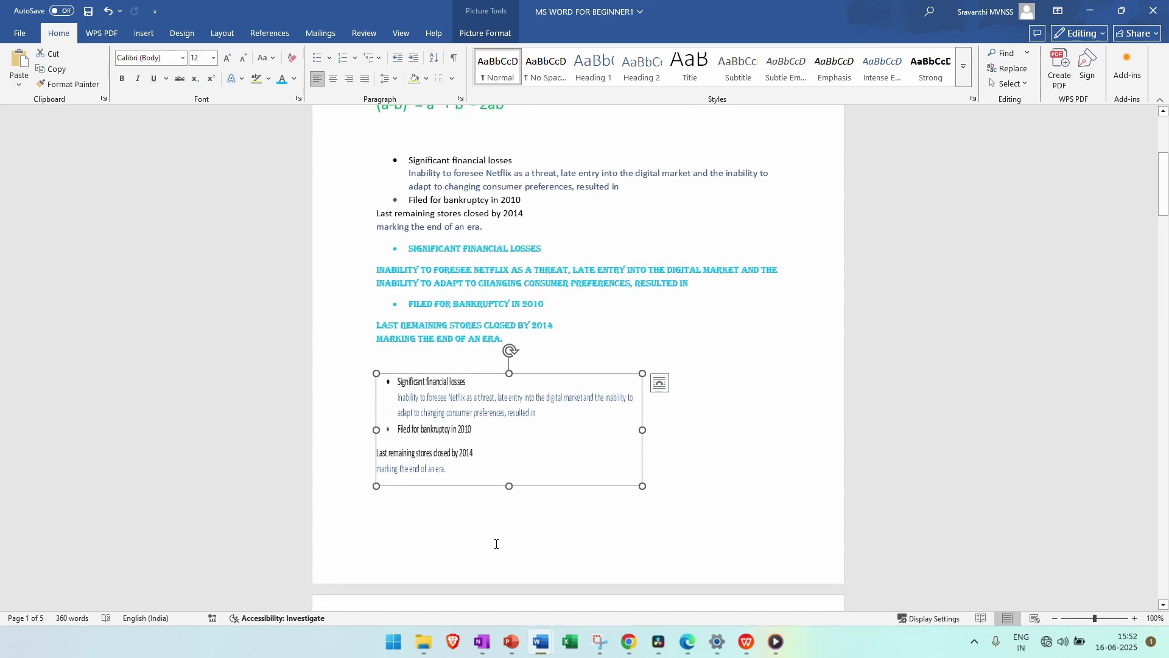
{"action": "left_click", "coordinate": [664, 491]}
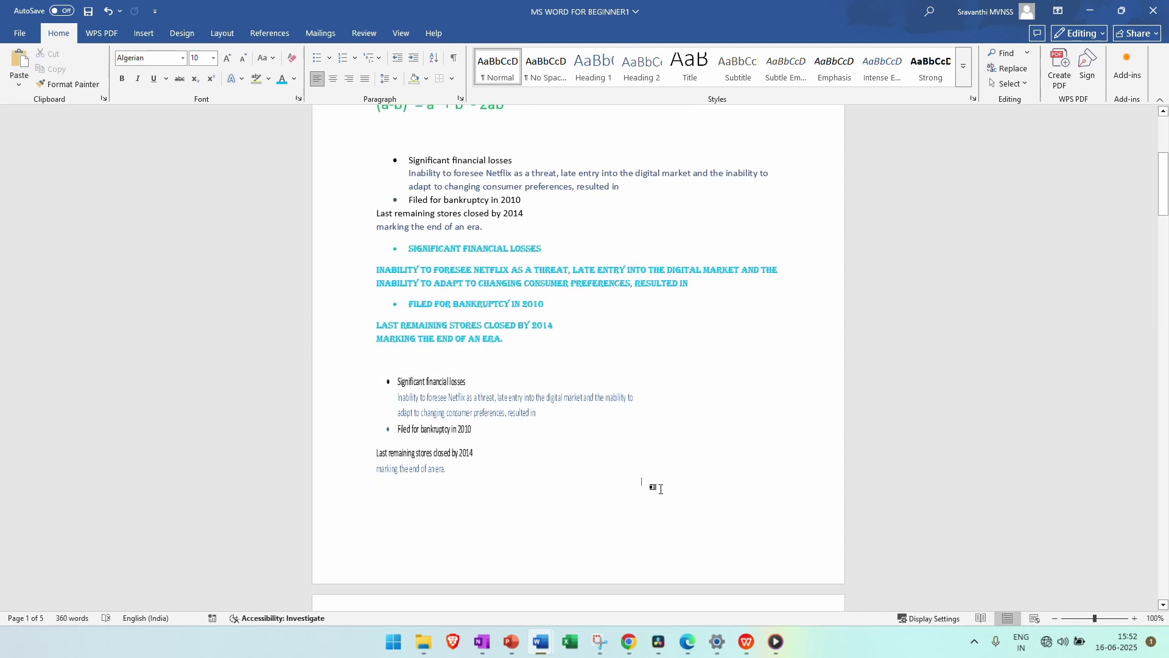
{"action": "key", "text": "Return"}
{"action": "scroll", "coordinate": [661, 489], "scroll_direction": "down", "scroll_amount": 2}
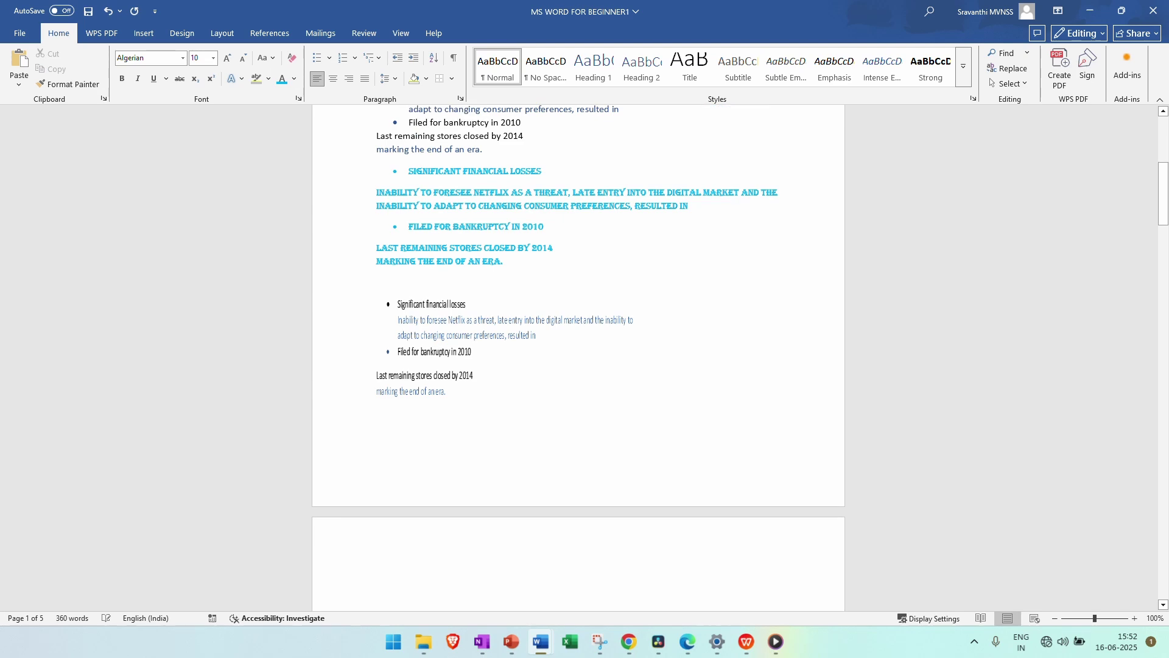
{"action": "left_click", "coordinate": [19, 84]}
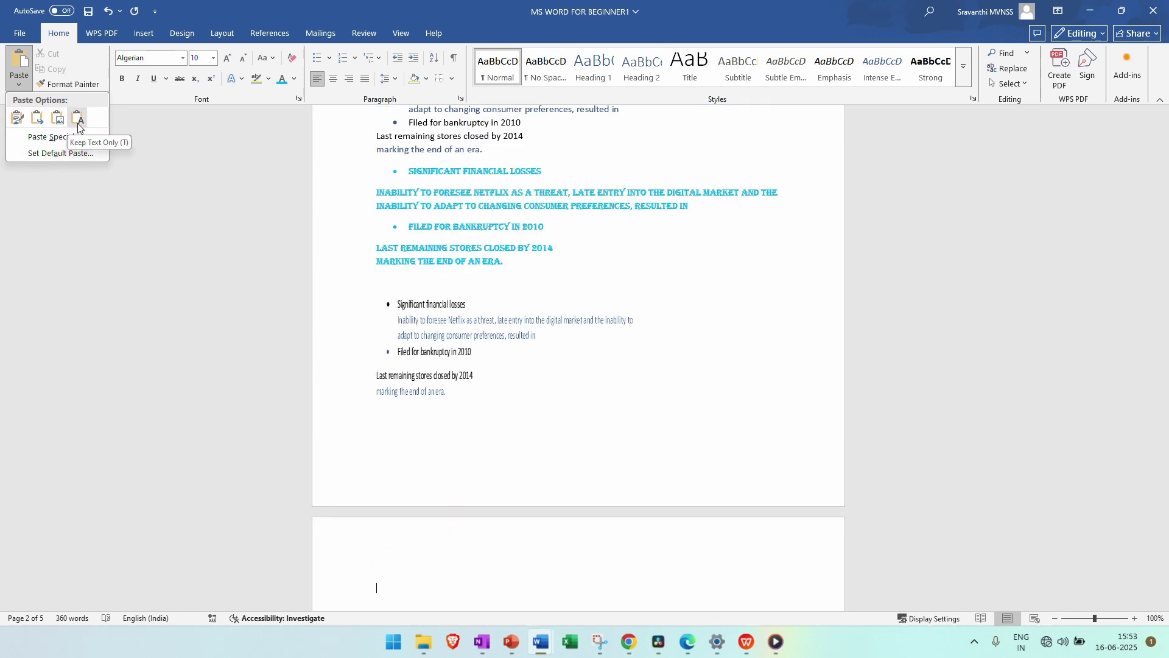
{"action": "left_click", "coordinate": [514, 21]}
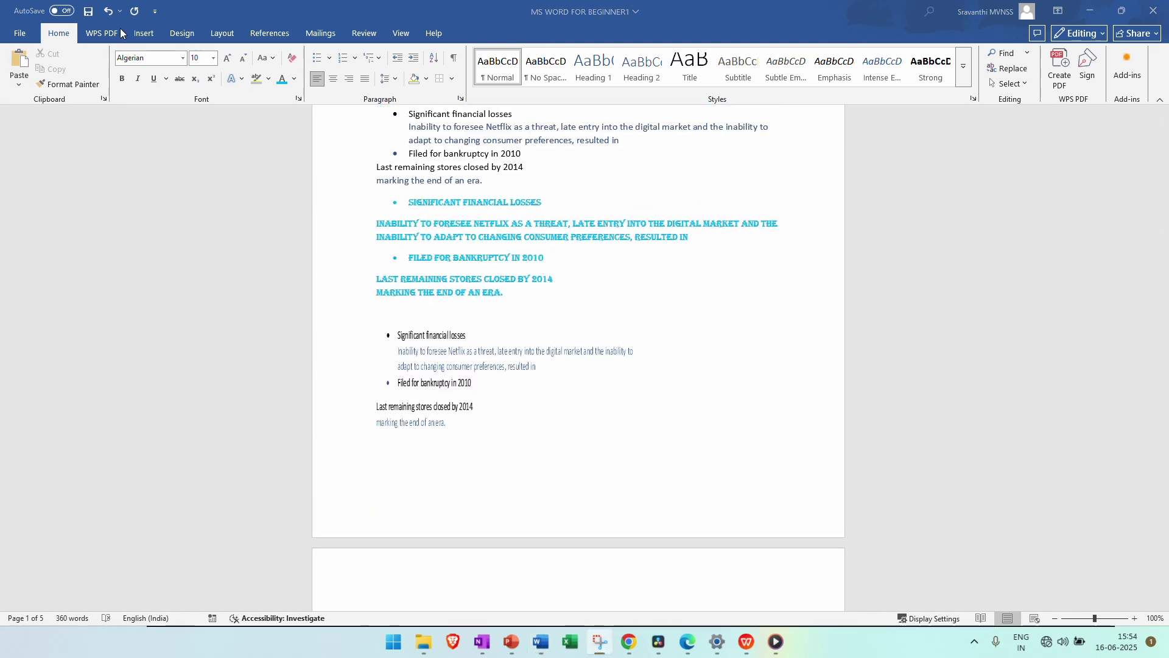
- Paste the copied passage on the new line after the picture with Keep Text Only
{"action": "left_click", "coordinate": [19, 88]}
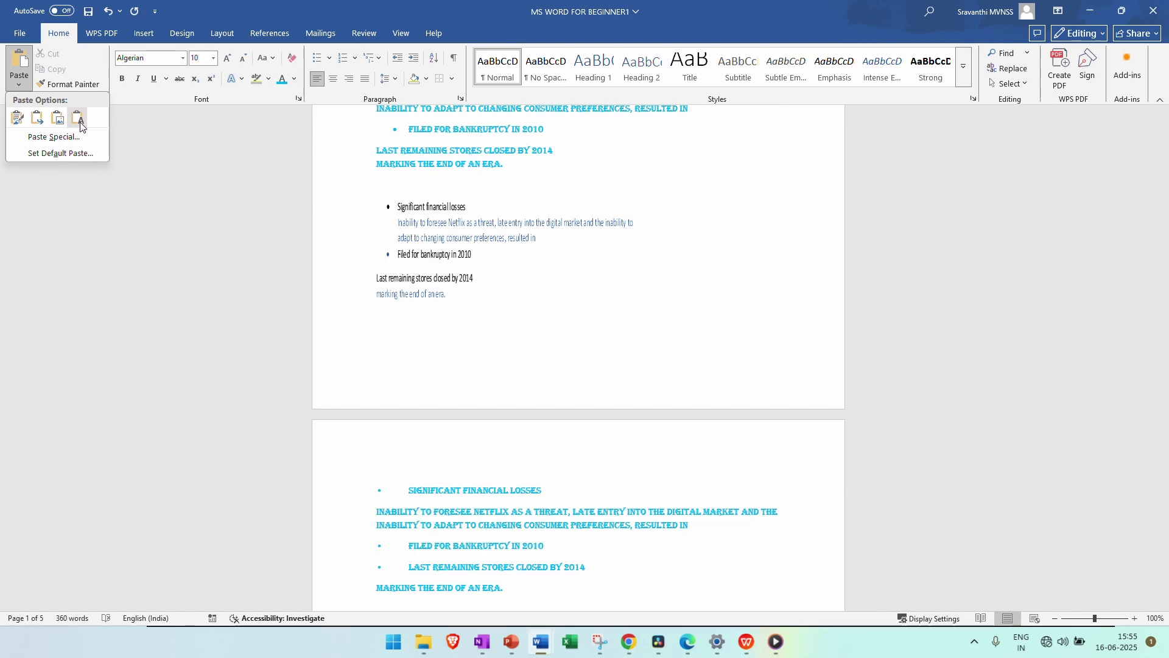
{"action": "scroll", "coordinate": [80, 125], "scroll_direction": "up", "scroll_amount": 3}
{"action": "left_click", "coordinate": [80, 124]}
{"action": "key", "text": "ctrl+v"}
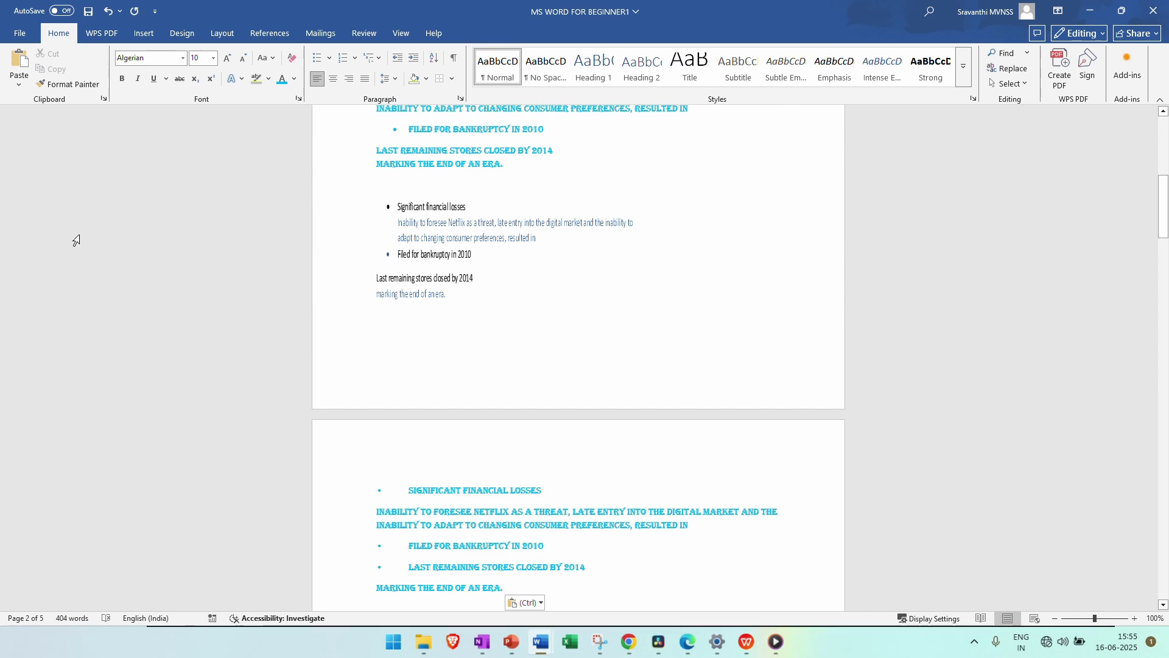
{"action": "scroll", "coordinate": [397, 270], "scroll_direction": "up", "scroll_amount": 3}
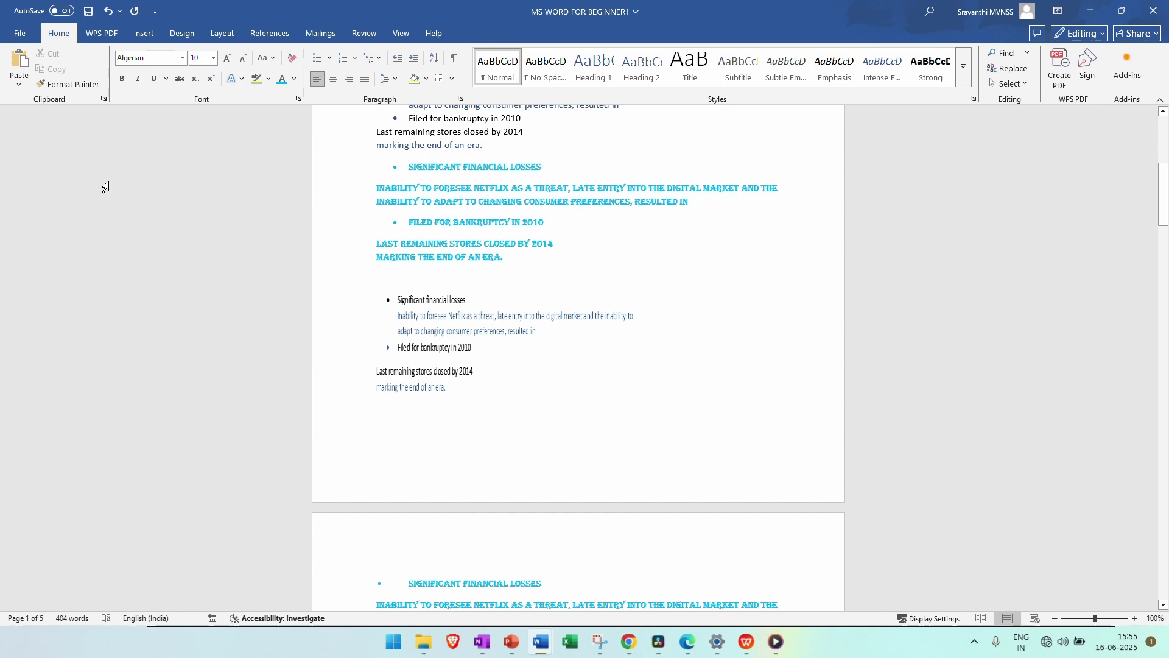
{"action": "scroll", "coordinate": [469, 438], "scroll_direction": "down", "scroll_amount": 2}
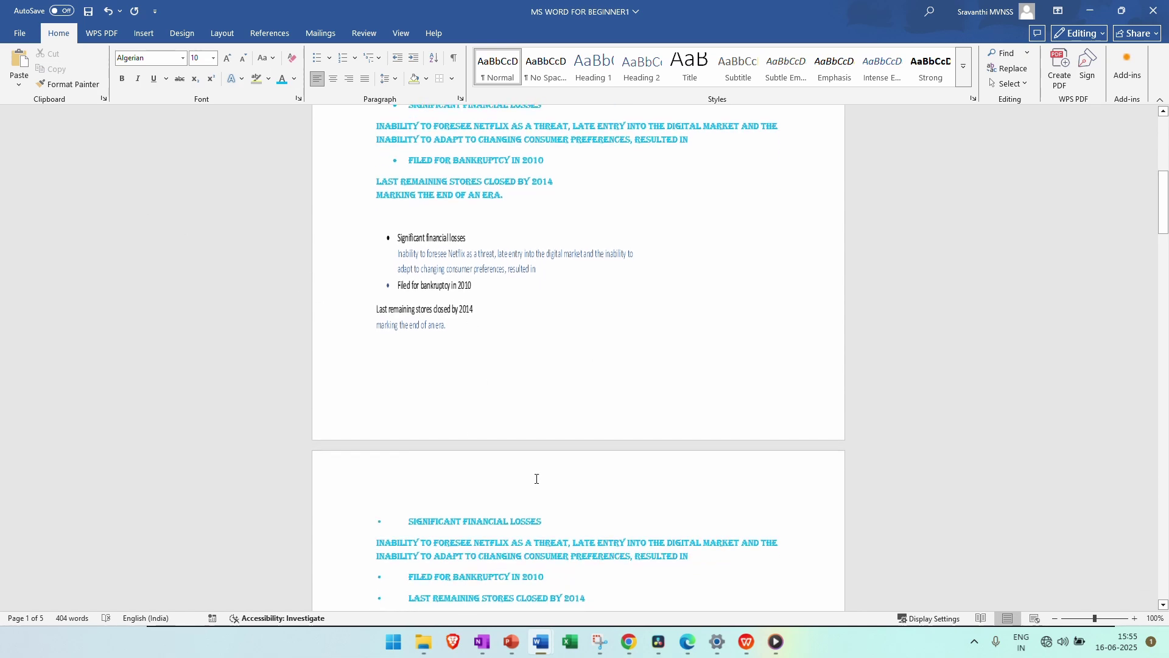
{"action": "scroll", "coordinate": [536, 478], "scroll_direction": "down", "scroll_amount": 3}
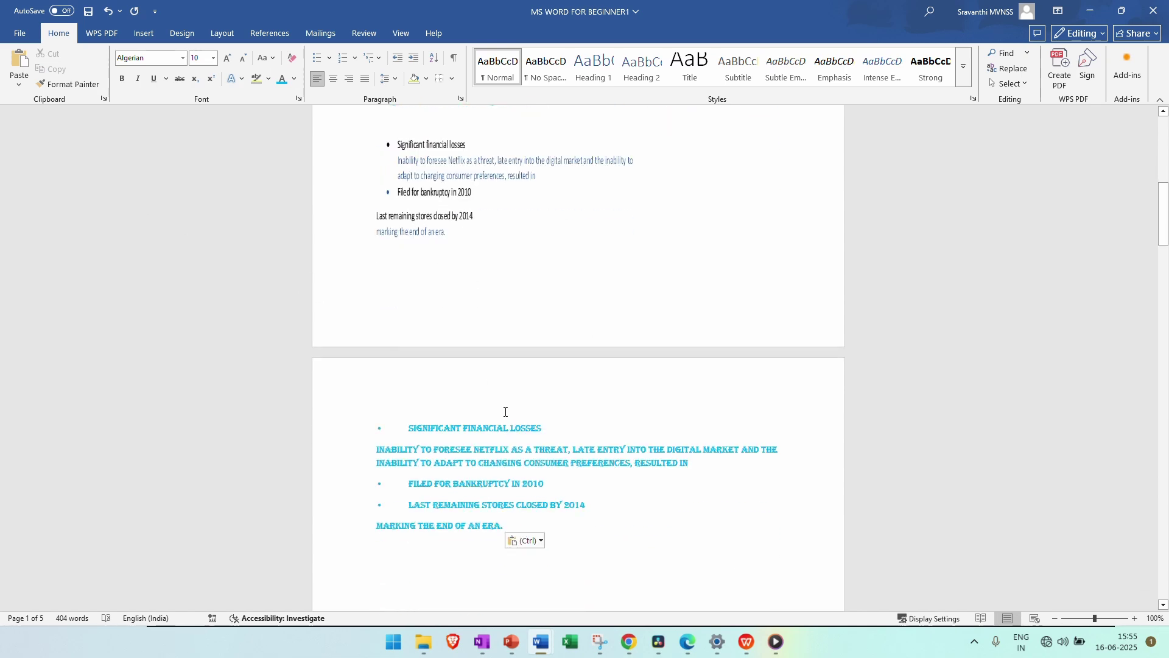
- Review the available paste options and compare the pasted versions of the passage throughout the document
{"action": "left_click", "coordinate": [19, 84]}
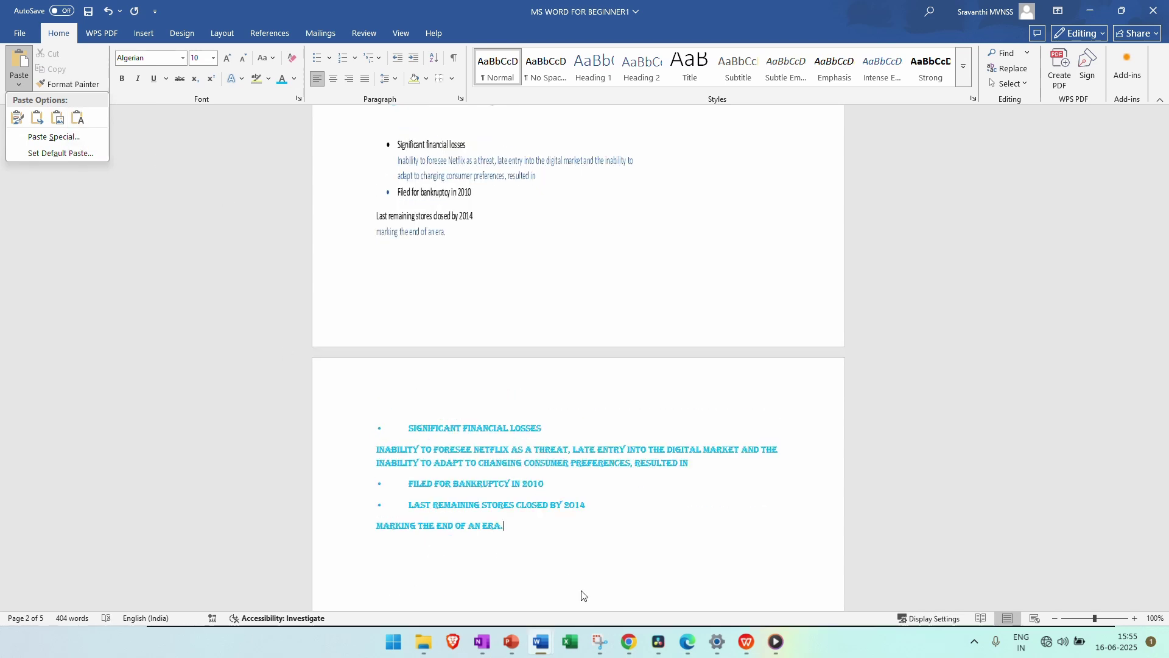
{"action": "mouse_move", "coordinate": [539, 649]}
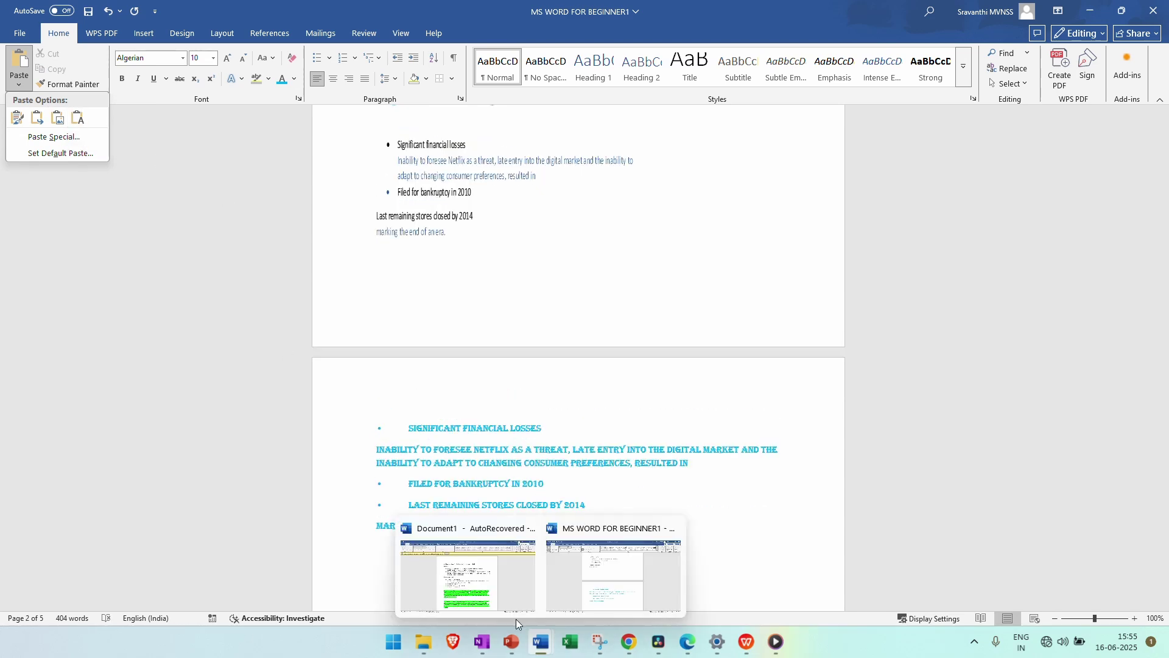
{"action": "mouse_move", "coordinate": [466, 586]}
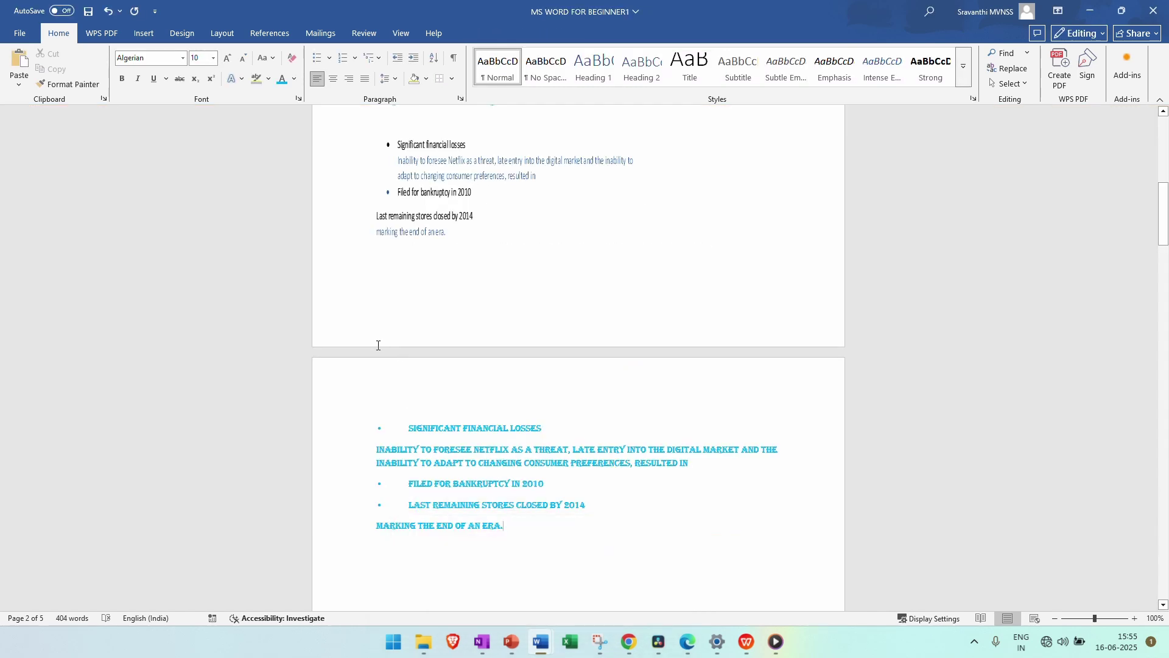
{"action": "scroll", "coordinate": [475, 313], "scroll_direction": "up", "scroll_amount": 1}
{"action": "scroll", "coordinate": [476, 313], "scroll_direction": "up", "scroll_amount": 2}
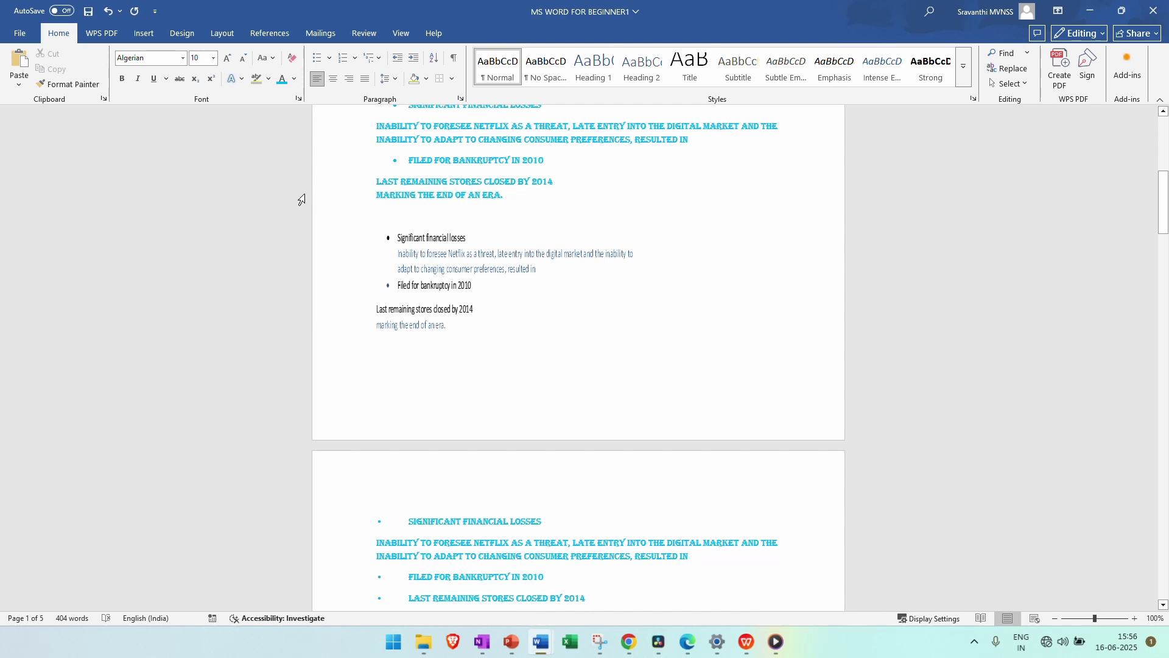
{"action": "left_click", "coordinate": [19, 83]}
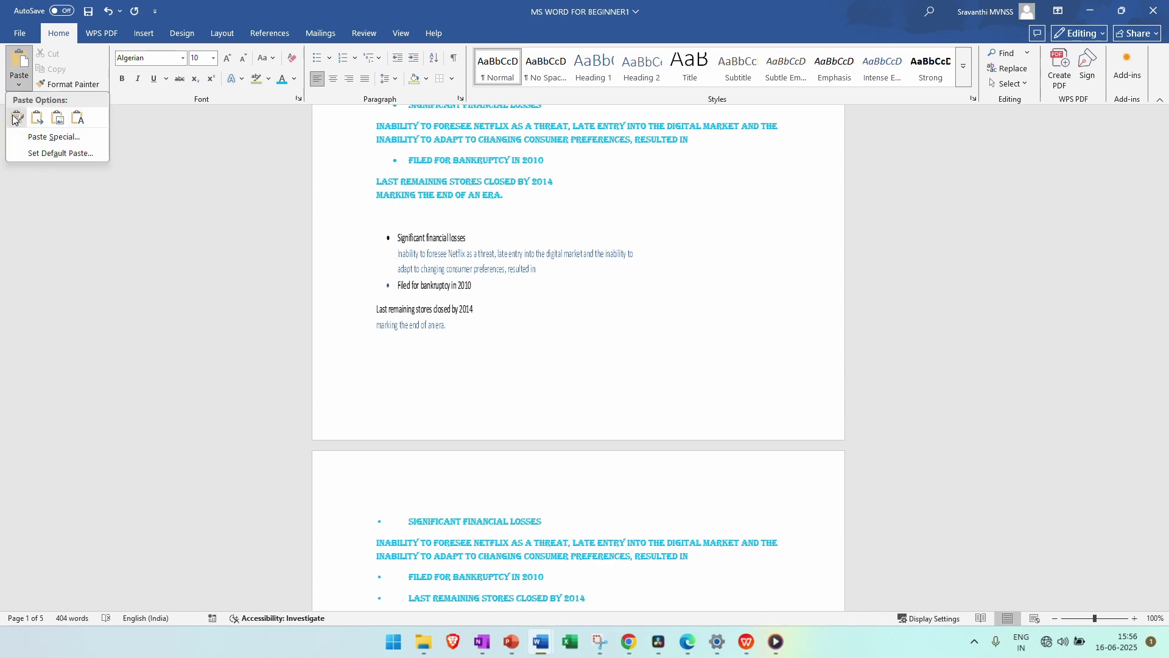
{"action": "left_click", "coordinate": [53, 221]}
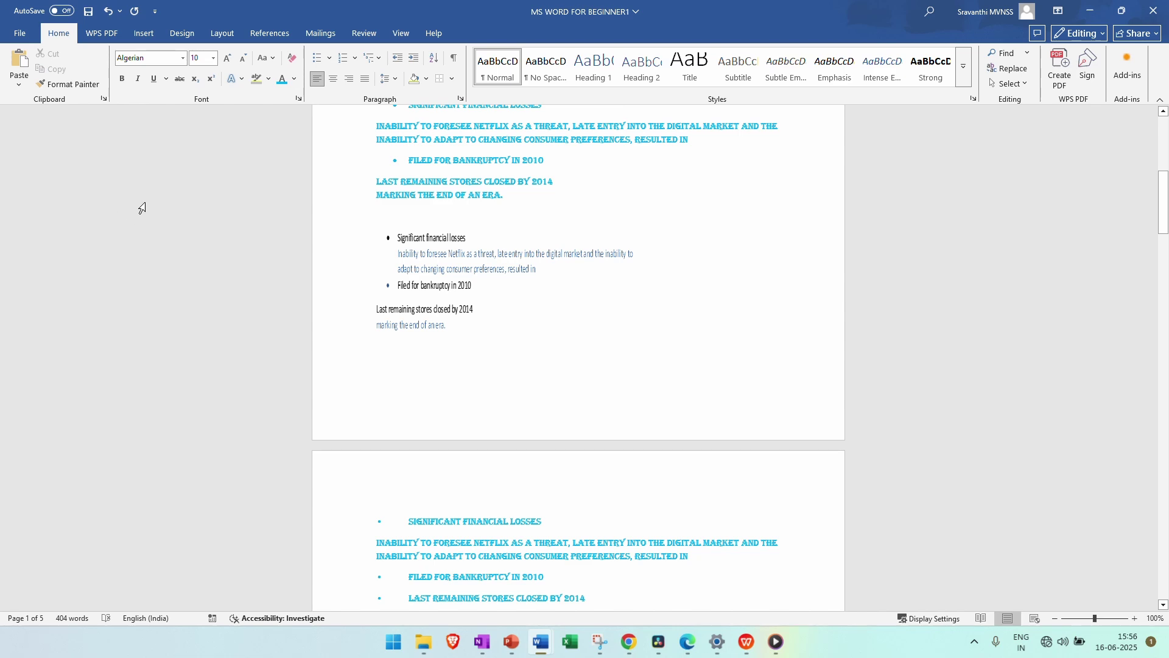
{"action": "scroll", "coordinate": [217, 259], "scroll_direction": "up", "scroll_amount": 3}
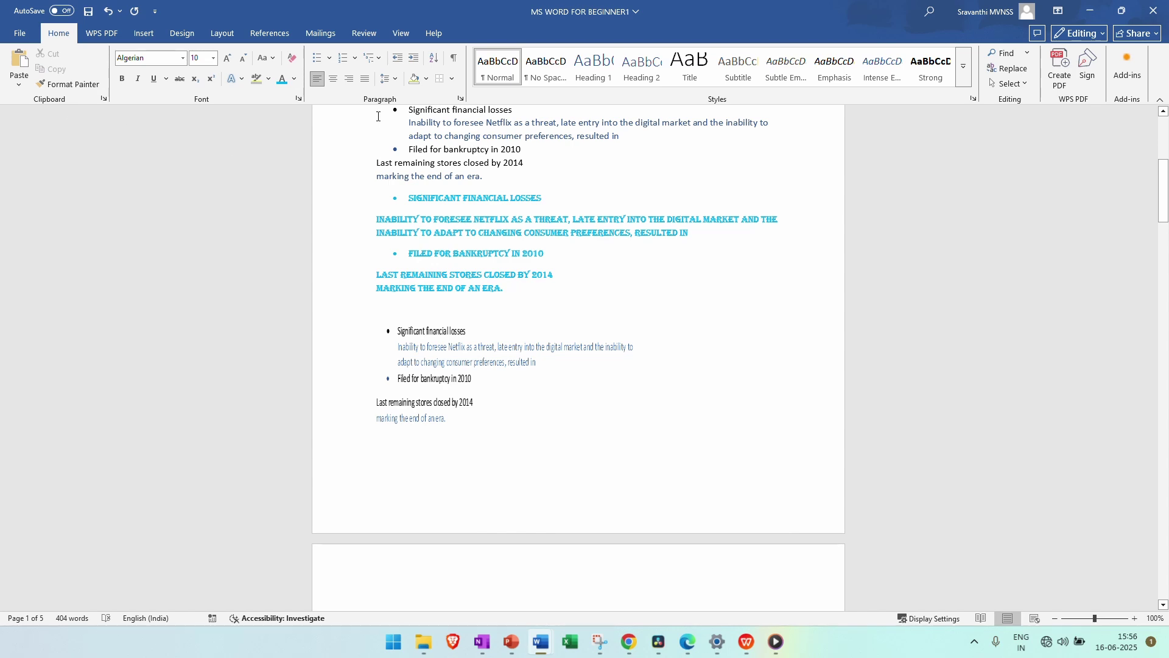
{"action": "scroll", "coordinate": [307, 243], "scroll_direction": "up", "scroll_amount": 5}
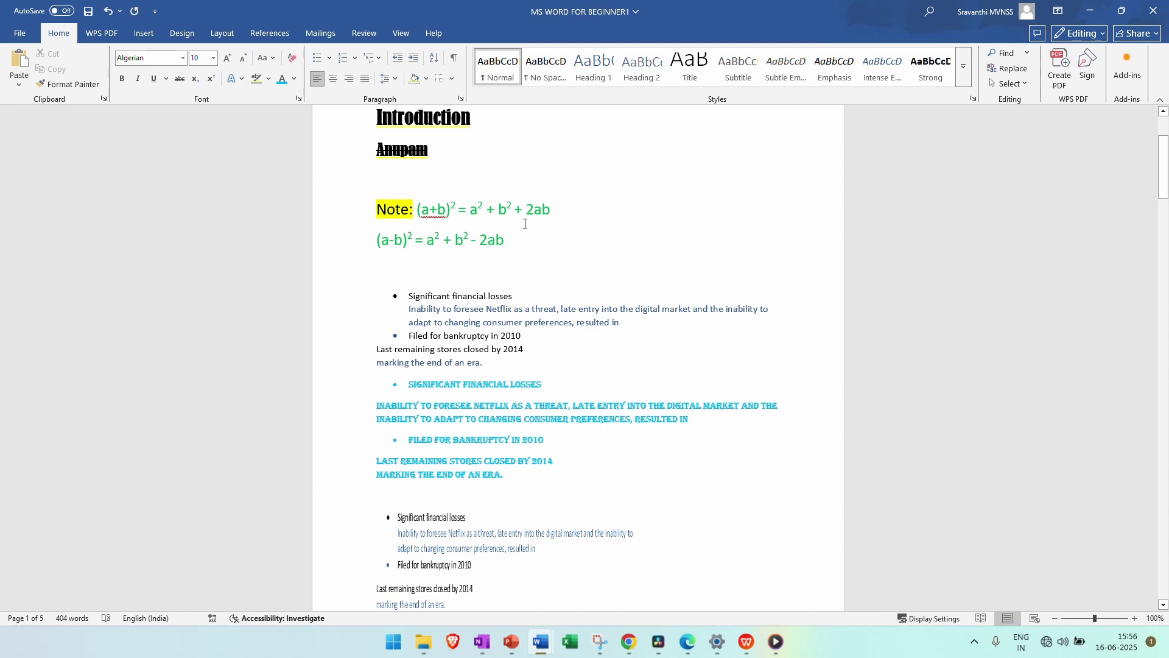
{"action": "scroll", "coordinate": [525, 224], "scroll_direction": "up", "scroll_amount": 3}
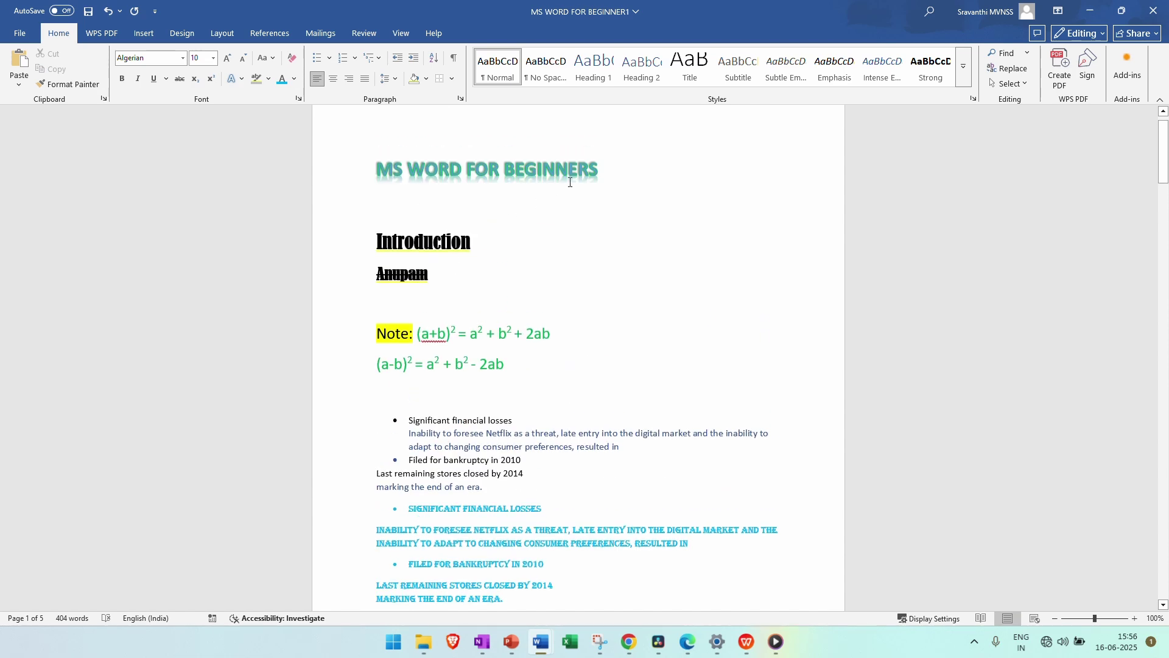
{"action": "left_click_drag", "start_coordinate": [619, 169], "coordinate": [360, 164]}
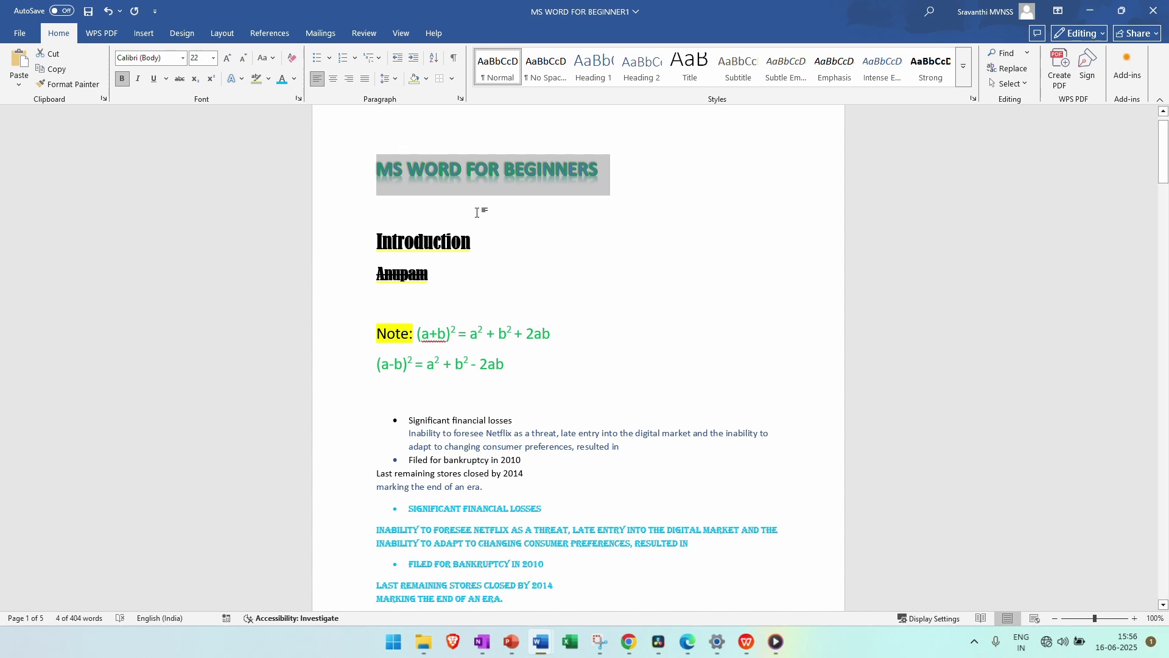
{"action": "left_click", "coordinate": [611, 177]}
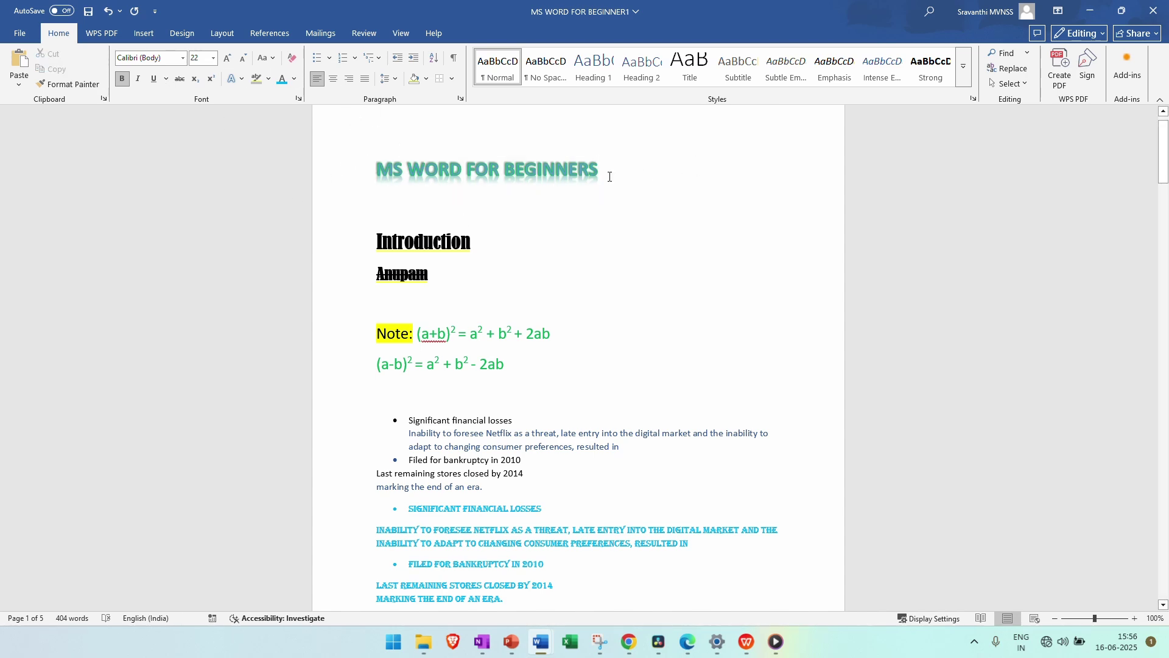
{"action": "key", "text": "Return"}
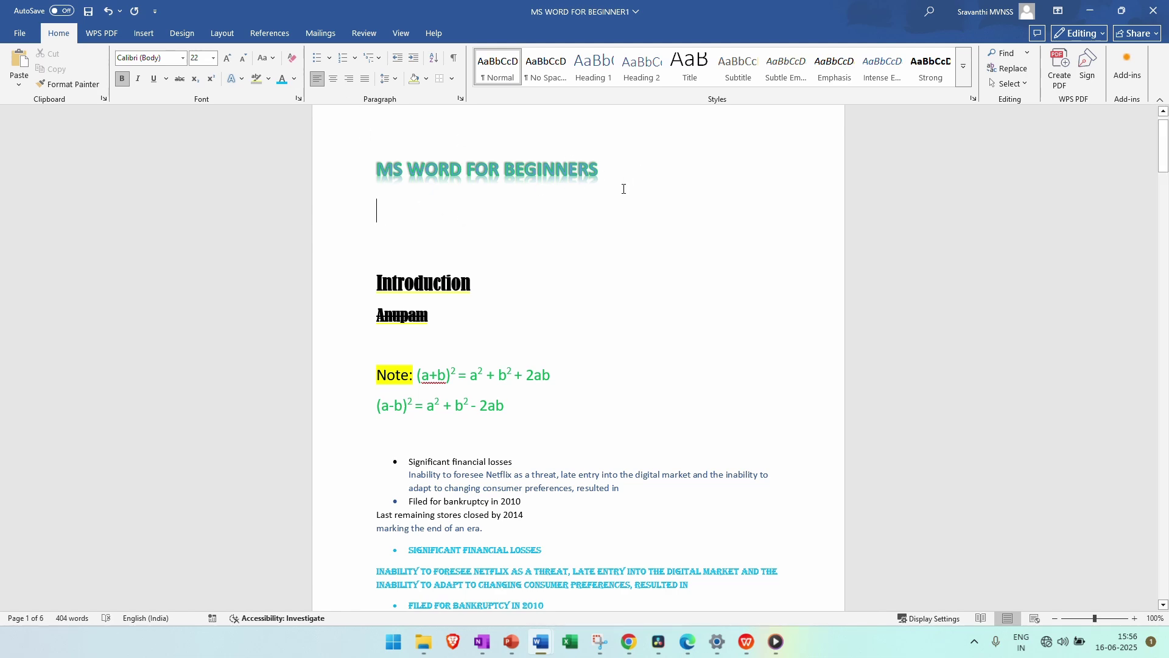
{"action": "key", "text": "BackSpace"}
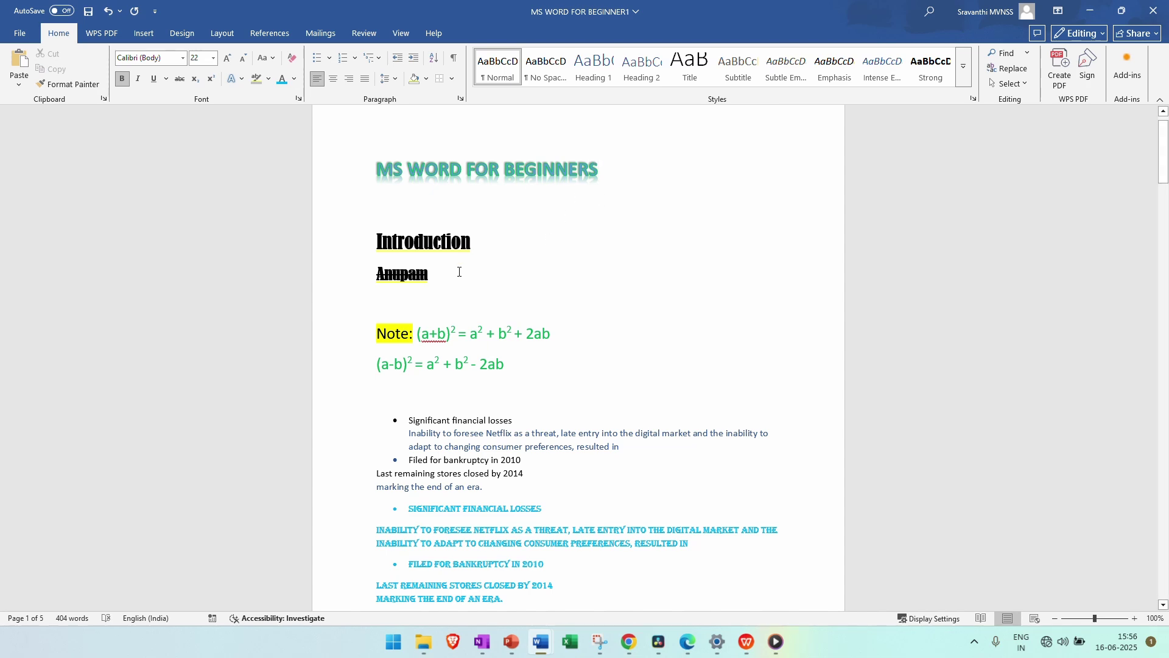
{"action": "left_click", "coordinate": [410, 303]}
{"action": "left_click_drag", "start_coordinate": [612, 169], "coordinate": [345, 165]}
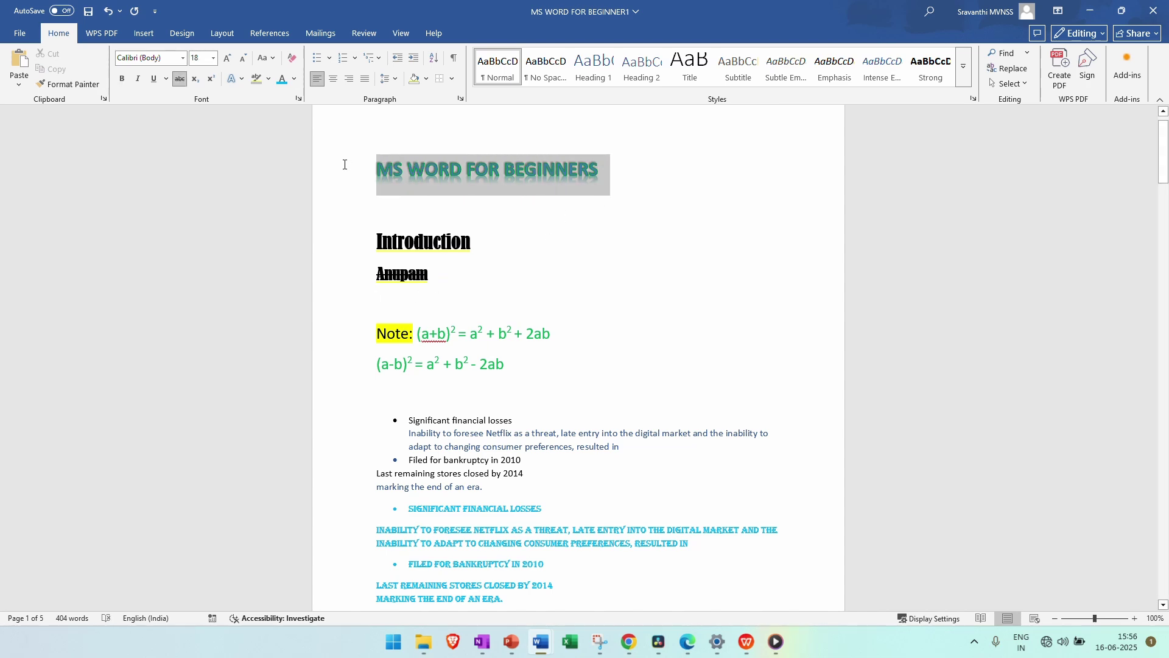
{"action": "left_click_drag", "start_coordinate": [477, 240], "coordinate": [379, 241]}
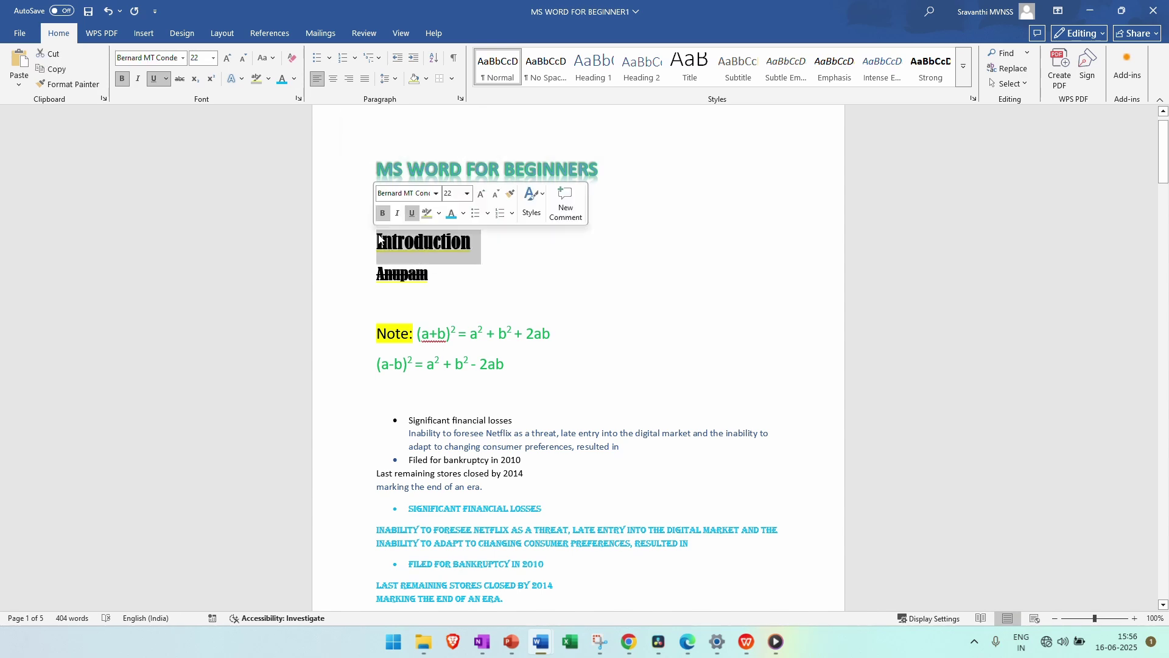
{"action": "left_click", "coordinate": [490, 266]}
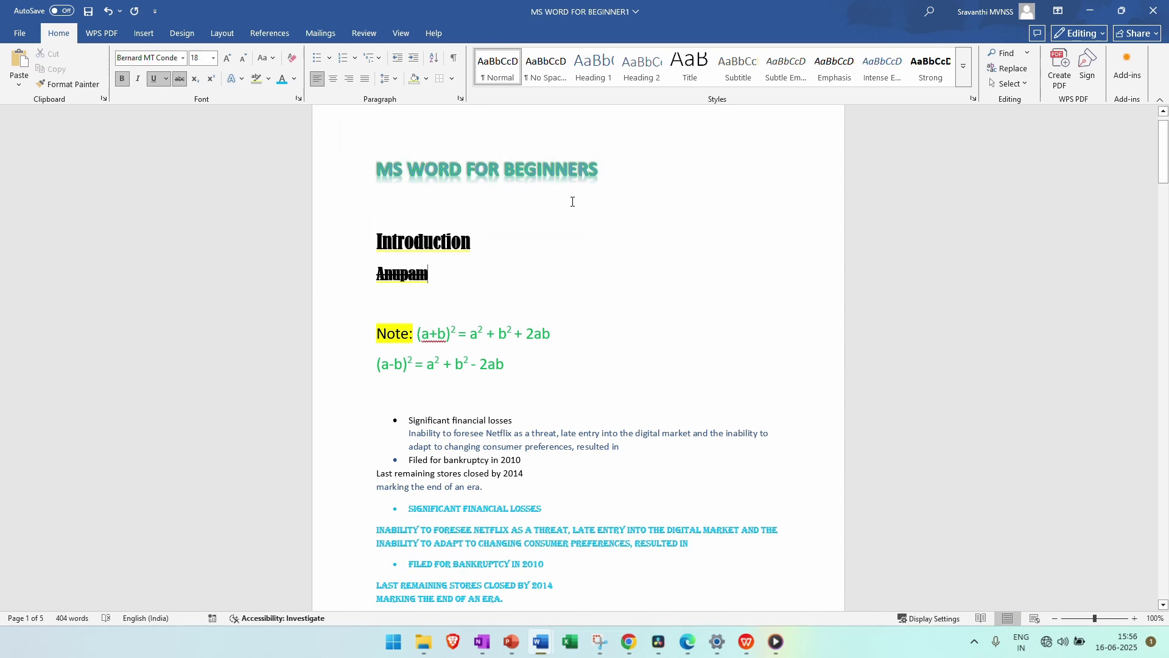
- Try copying the "MS WORD FOR BEGINNERS" title's formatting onto the "Introduction" heading with Format Painter, and undo it
{"action": "left_click_drag", "start_coordinate": [606, 170], "coordinate": [352, 162]}
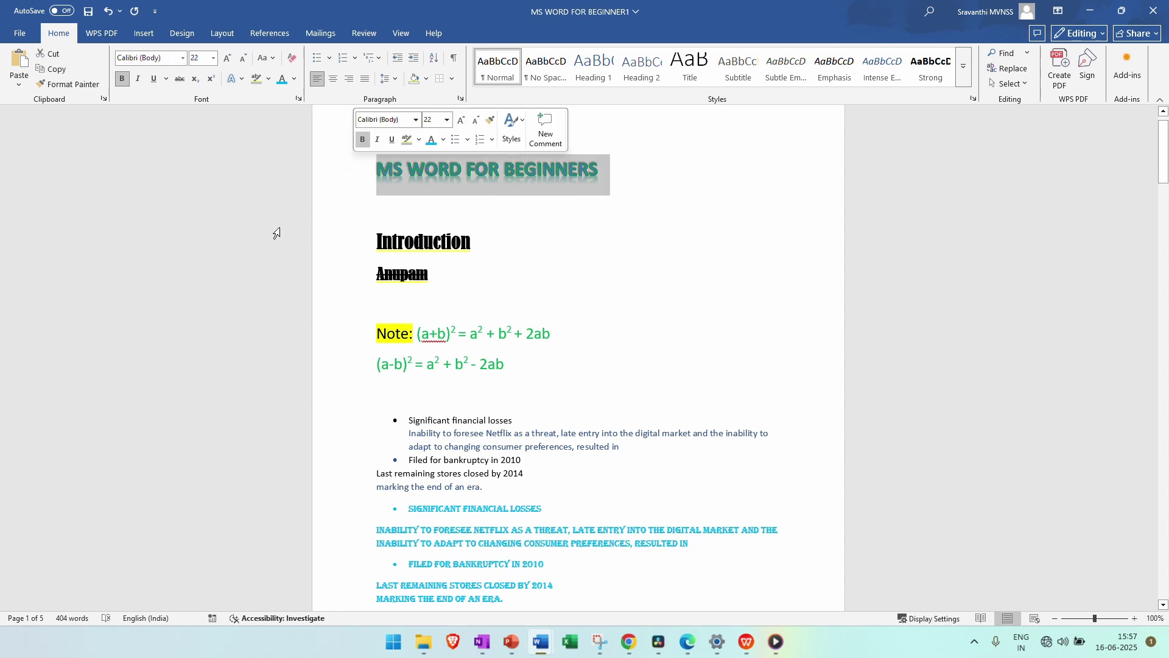
{"action": "left_click", "coordinate": [75, 85]}
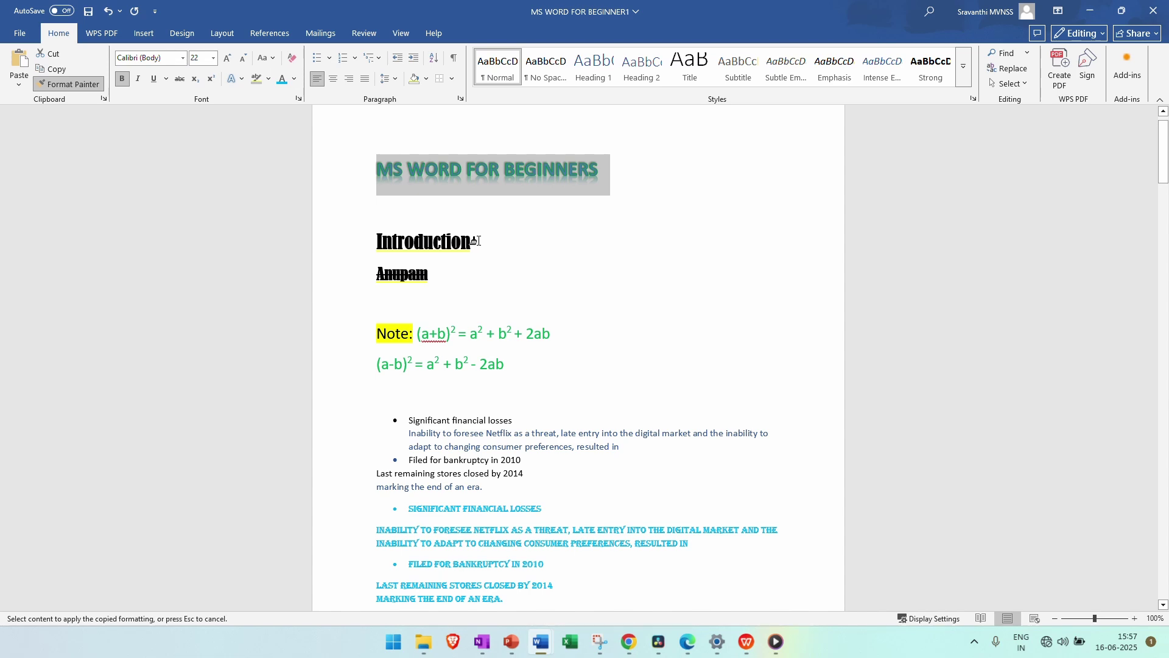
{"action": "left_click_drag", "start_coordinate": [478, 241], "coordinate": [368, 239]}
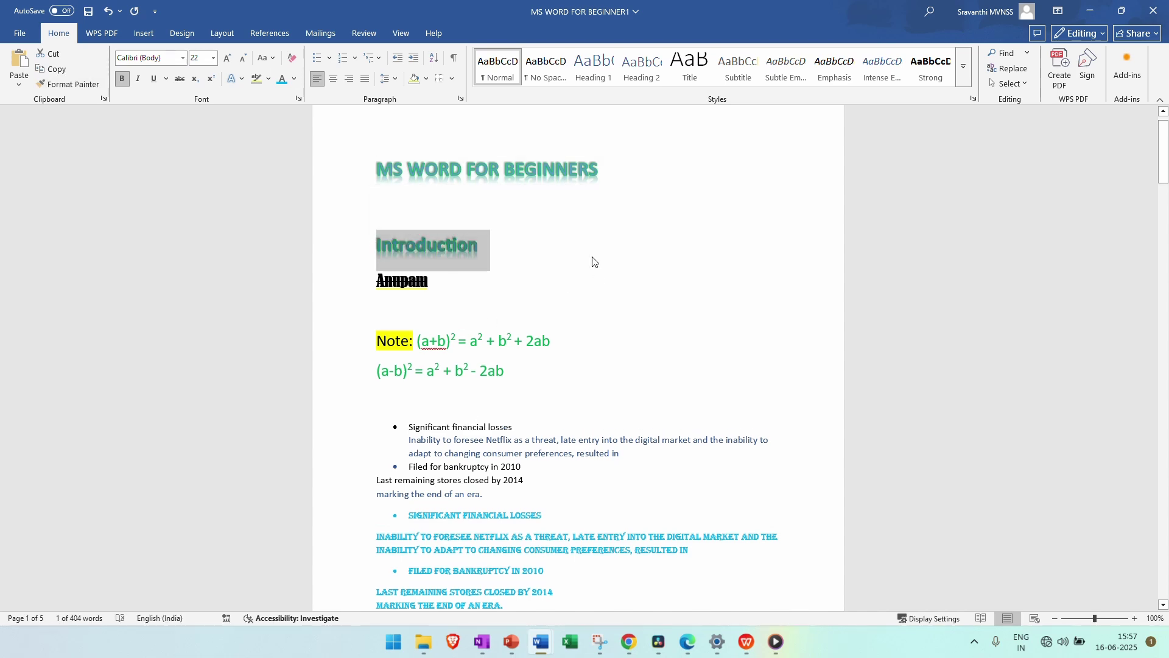
{"action": "left_click", "coordinate": [624, 291]}
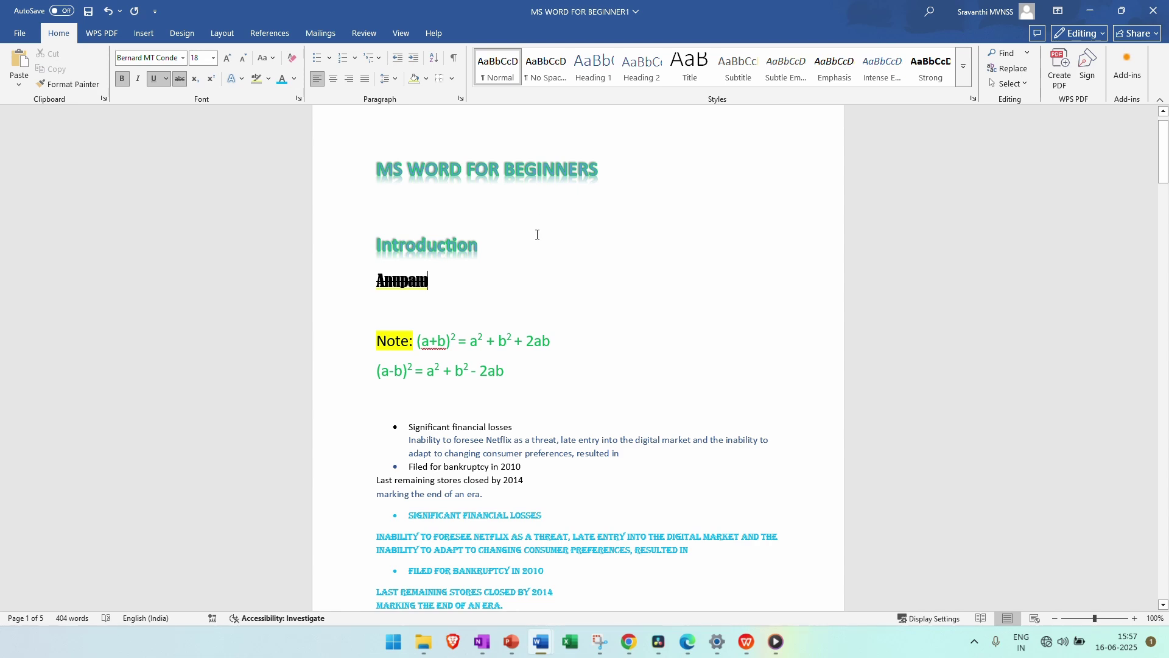
{"action": "key", "text": "ctrl+z"}
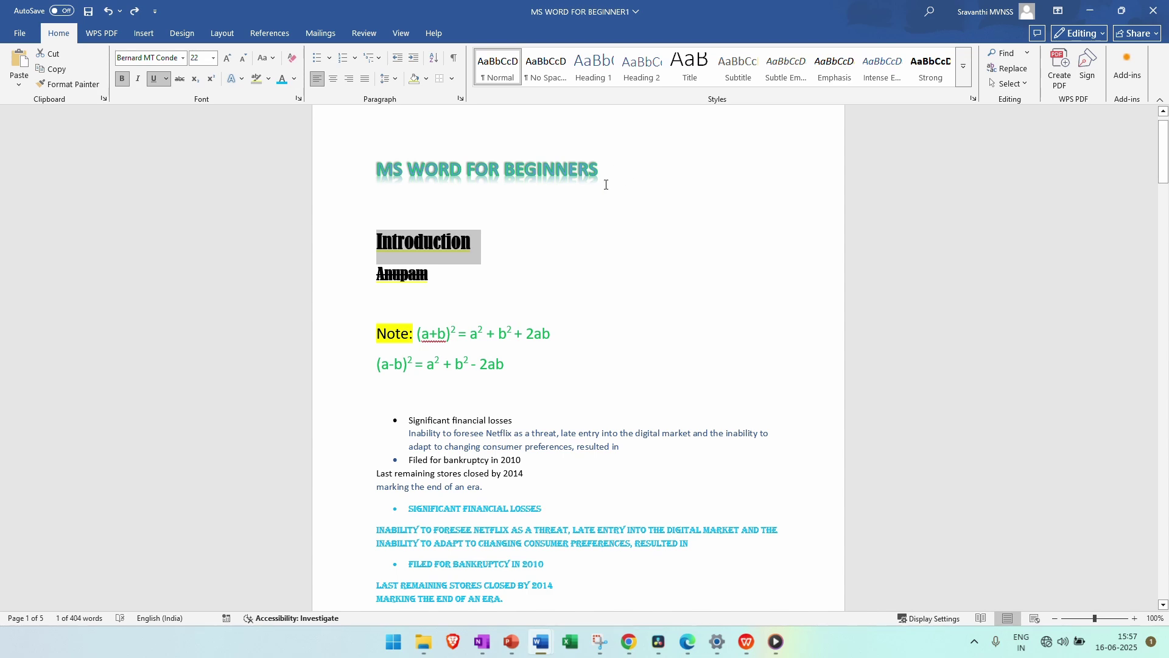
{"action": "left_click", "coordinate": [594, 196]}
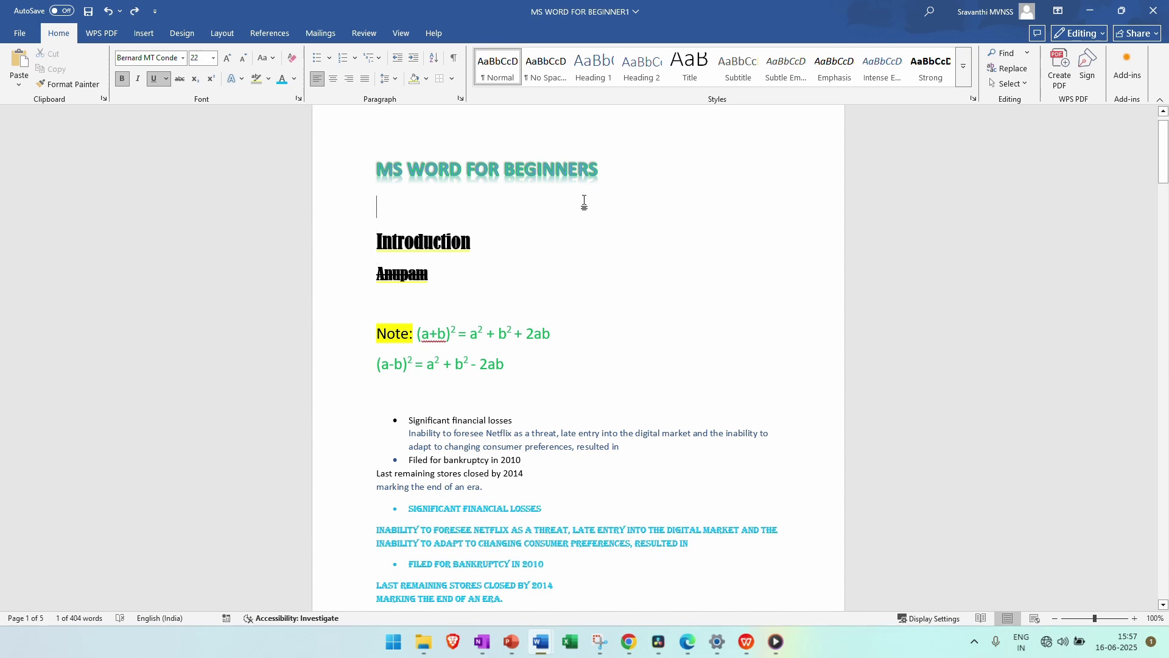
- Try applying the title's formatting to both the "Introduction" heading and the name line below it with Format Painter, and undo it
{"action": "left_click_drag", "start_coordinate": [606, 167], "coordinate": [335, 162]}
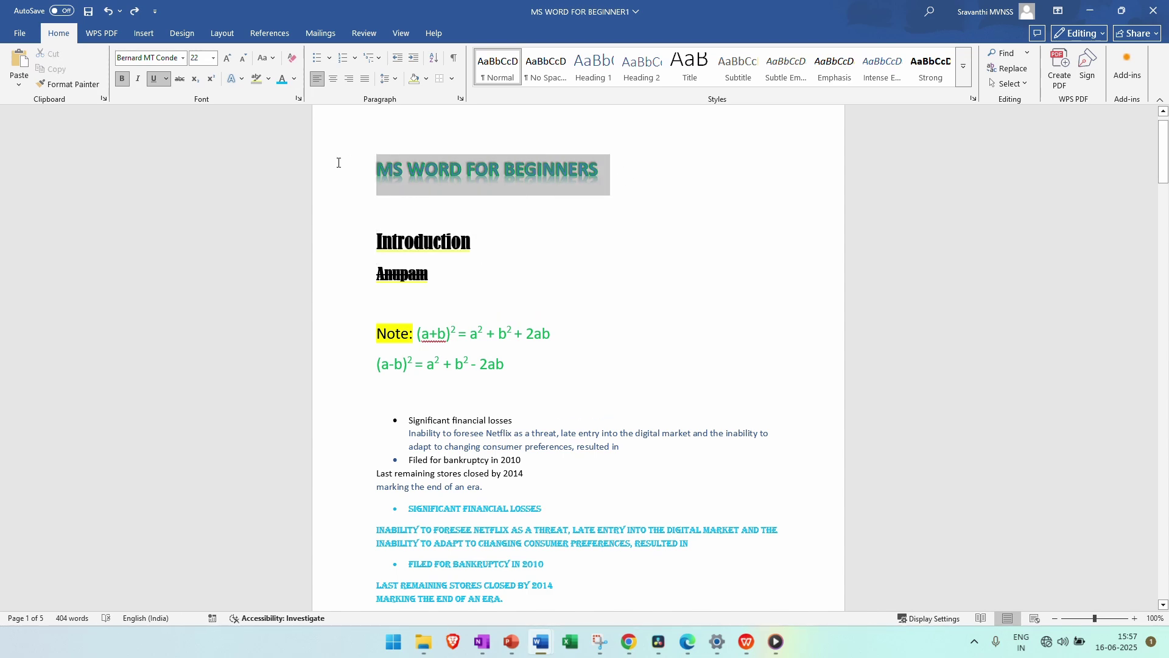
{"action": "left_click", "coordinate": [85, 85]}
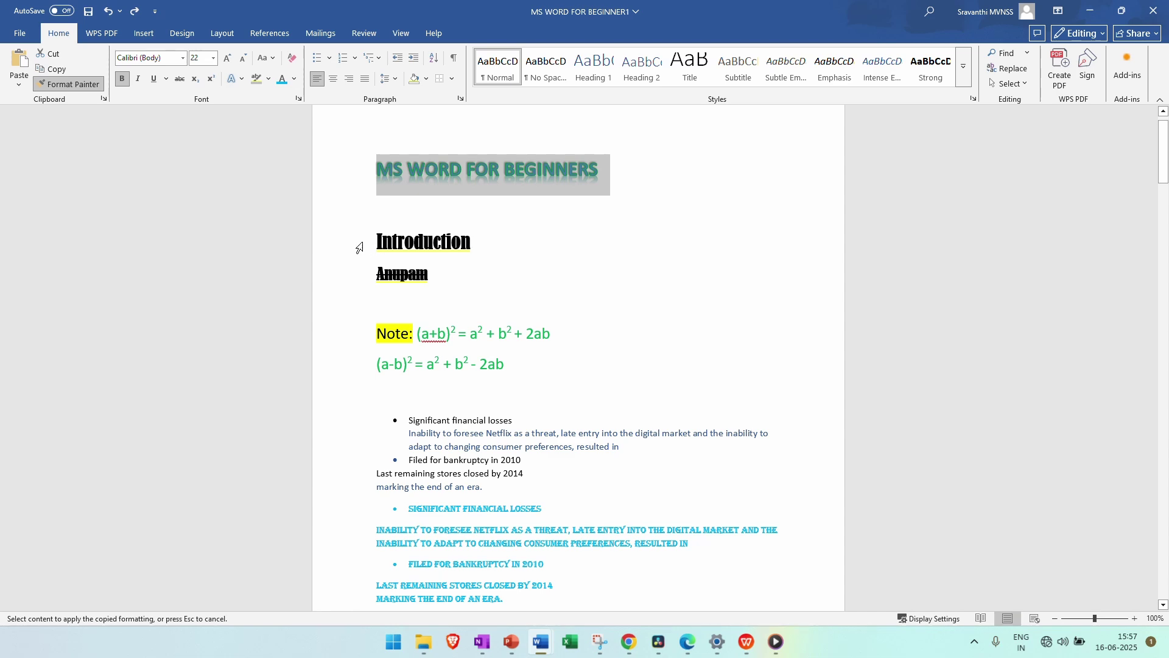
{"action": "mouse_move", "coordinate": [370, 239]}
{"action": "left_mouse_down"}
{"action": "mouse_move", "coordinate": [453, 287]}
{"action": "mouse_move", "coordinate": [525, 296]}
{"action": "left_mouse_up"}
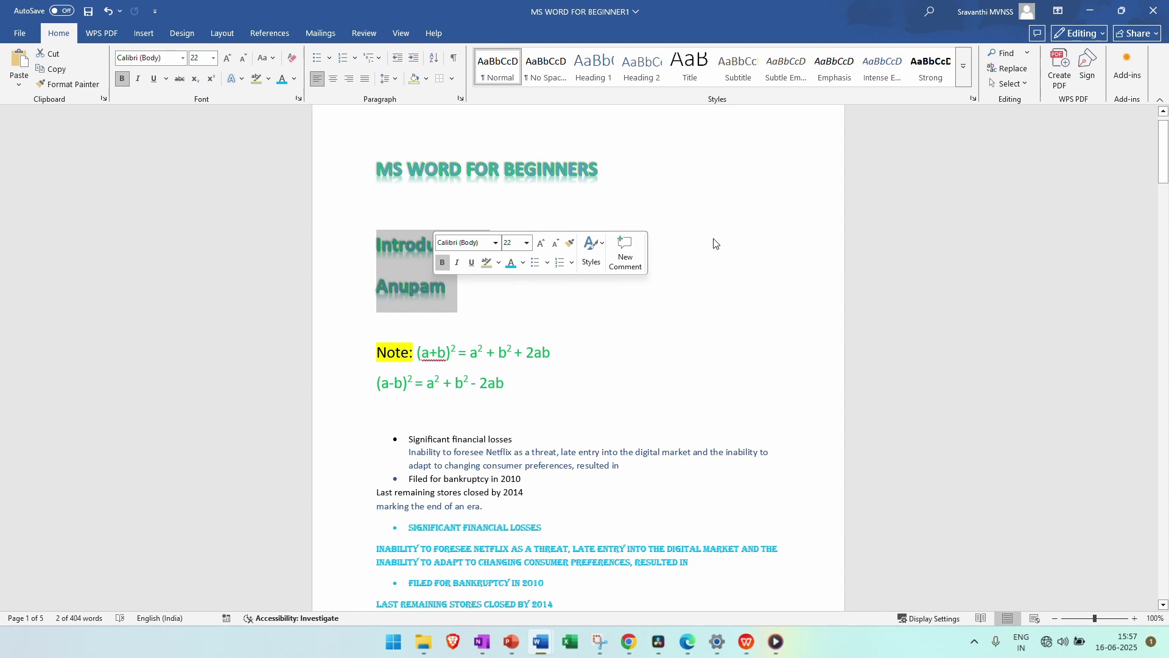
{"action": "left_click", "coordinate": [502, 309]}
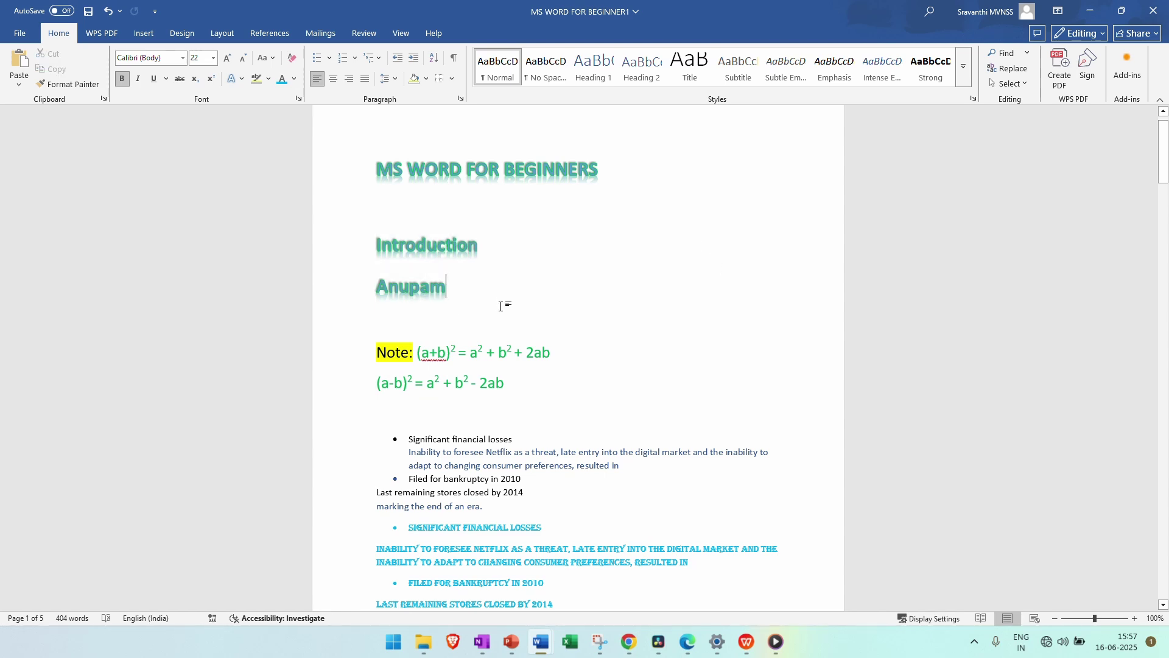
{"action": "key", "text": "ctrl+z"}
{"action": "key", "text": "ctrl+z"}
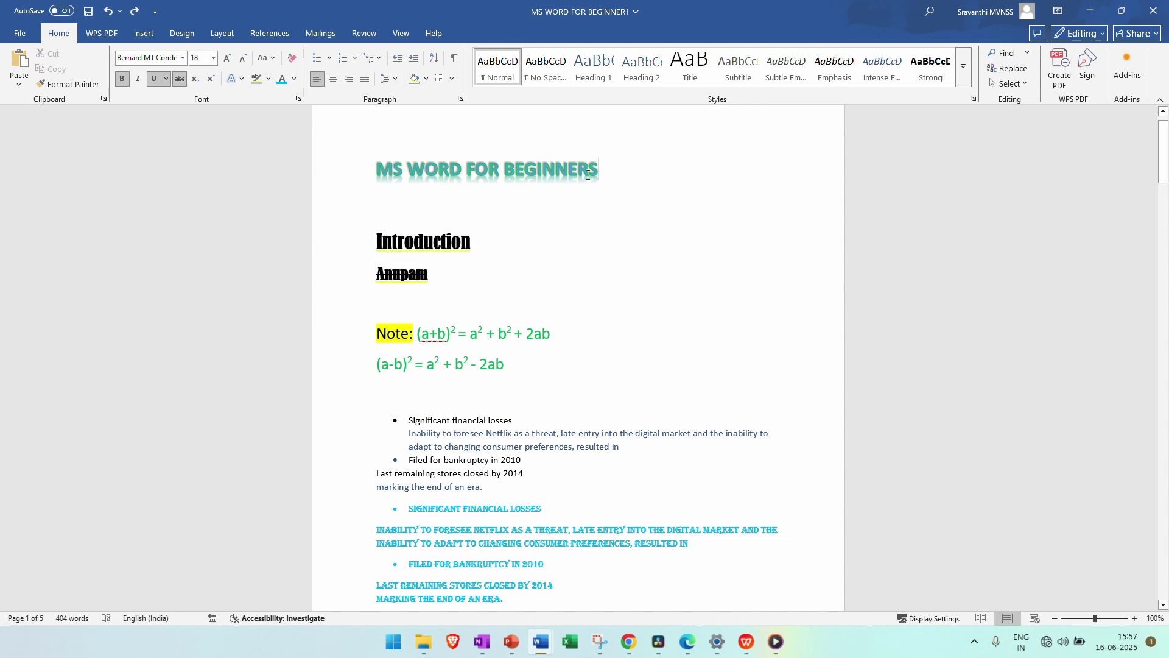
- Keep Format Painter active with the title's formatting and apply it to the "Introduction" heading and the first pasted passage below the equations
{"action": "left_click_drag", "start_coordinate": [588, 175], "coordinate": [372, 174]}
{"action": "left_click", "coordinate": [79, 88]}
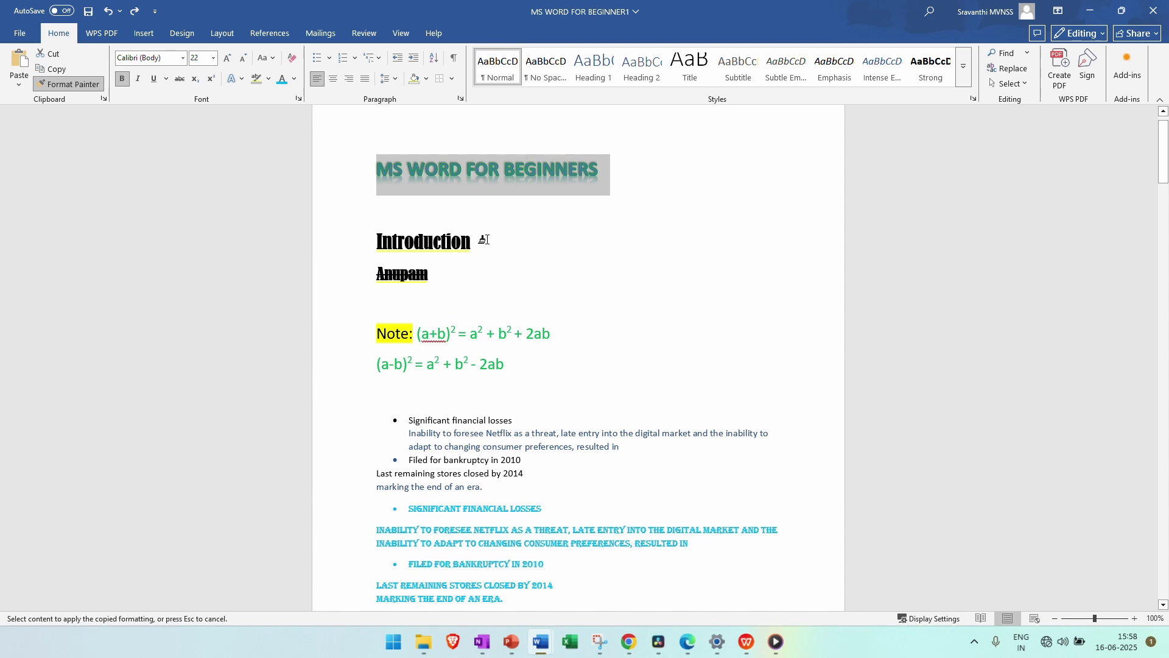
{"action": "mouse_move", "coordinate": [481, 242]}
{"action": "left_mouse_down"}
{"action": "mouse_move", "coordinate": [368, 235]}
{"action": "mouse_move", "coordinate": [378, 244]}
{"action": "left_mouse_up"}
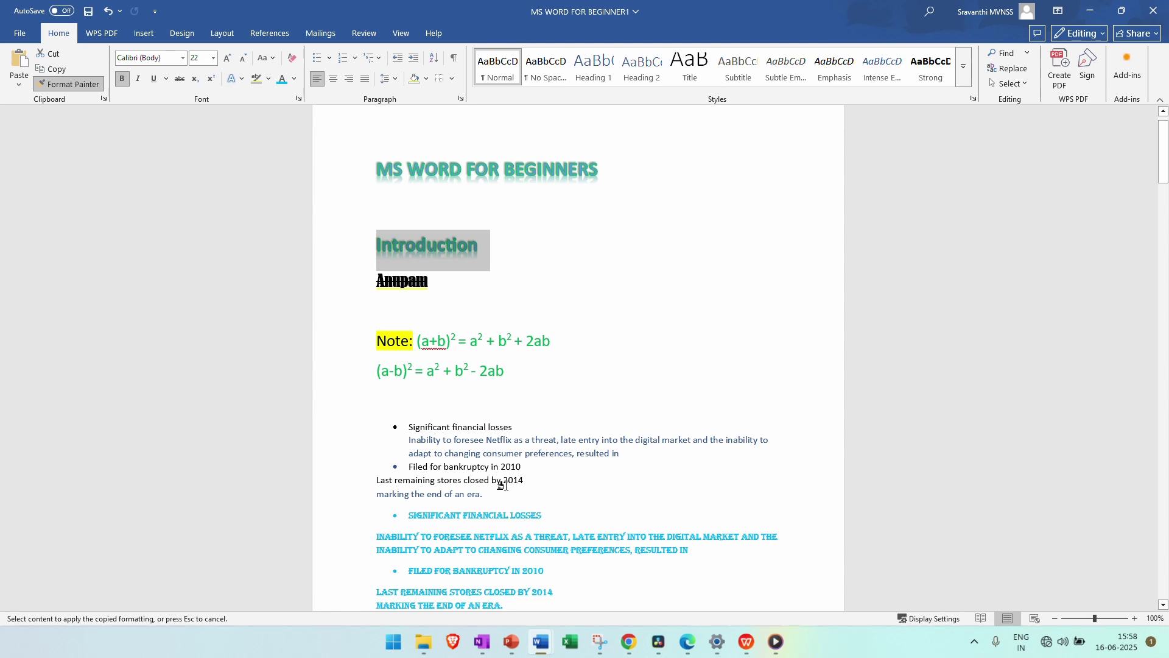
{"action": "left_click_drag", "start_coordinate": [487, 494], "coordinate": [408, 428]}
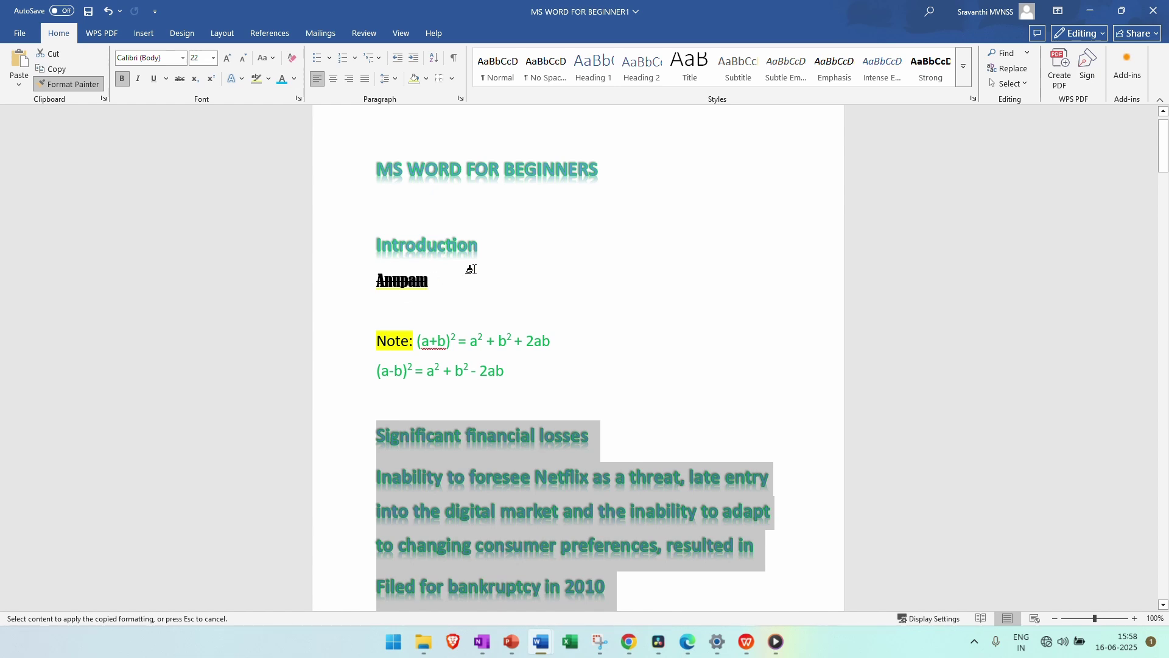
- Undo the title formatting applied to the first pasted passage below the equations
{"action": "key", "text": "ctrl+z"}
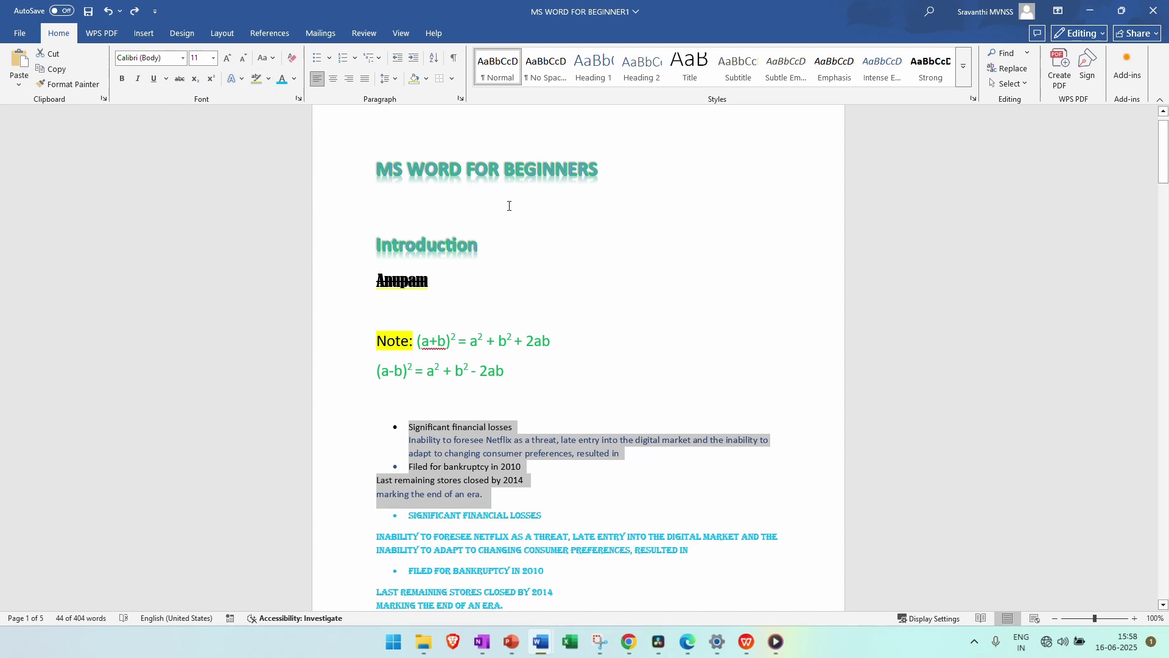
- Remove the blank lines above the y₂-y₁=m(x₂-x₁) equation on page 2 so it follows the pasted passage directly
{"action": "scroll", "coordinate": [404, 243], "scroll_direction": "down", "scroll_amount": 8}
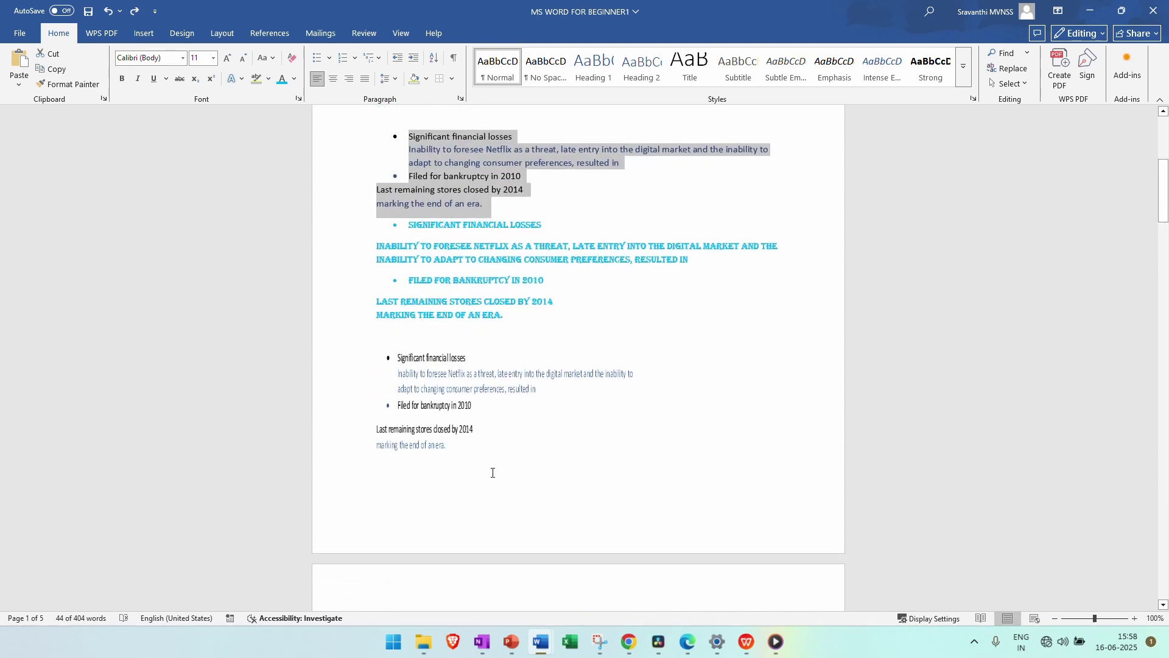
{"action": "scroll", "coordinate": [492, 473], "scroll_direction": "down", "scroll_amount": 11}
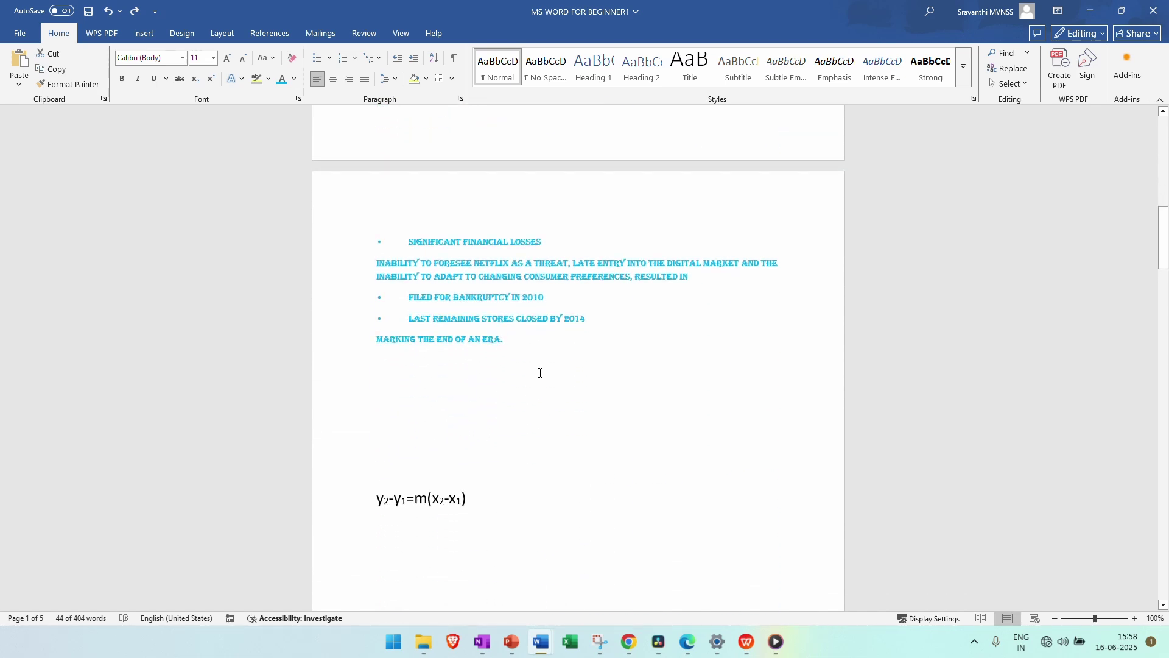
{"action": "left_click", "coordinate": [373, 510]}
{"action": "key", "text": "BackSpace"}
{"action": "key", "text": "BackSpace"}
{"action": "key", "text": "BackSpace"}
{"action": "key", "text": "BackSpace"}
{"action": "key", "text": "BackSpace"}
{"action": "key", "text": "BackSpace"}
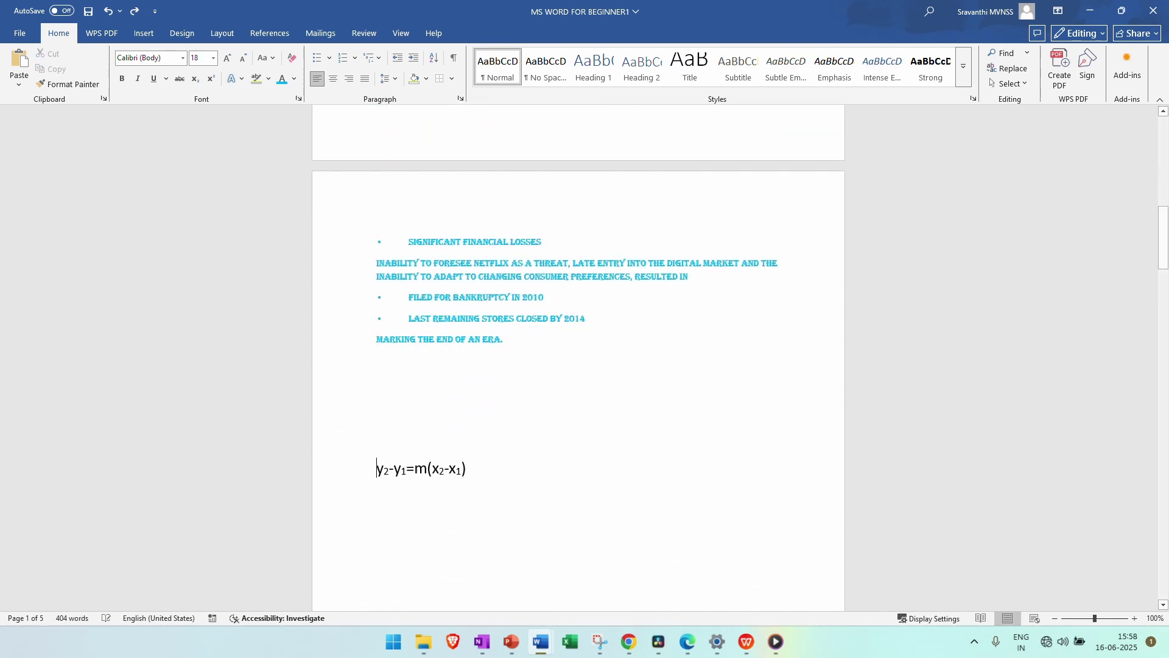
{"action": "key", "text": "BackSpace"}
- Add the word "List" below the equation and clear all formatting from it and the surrounding blank lines
{"action": "left_click", "coordinate": [403, 421]}
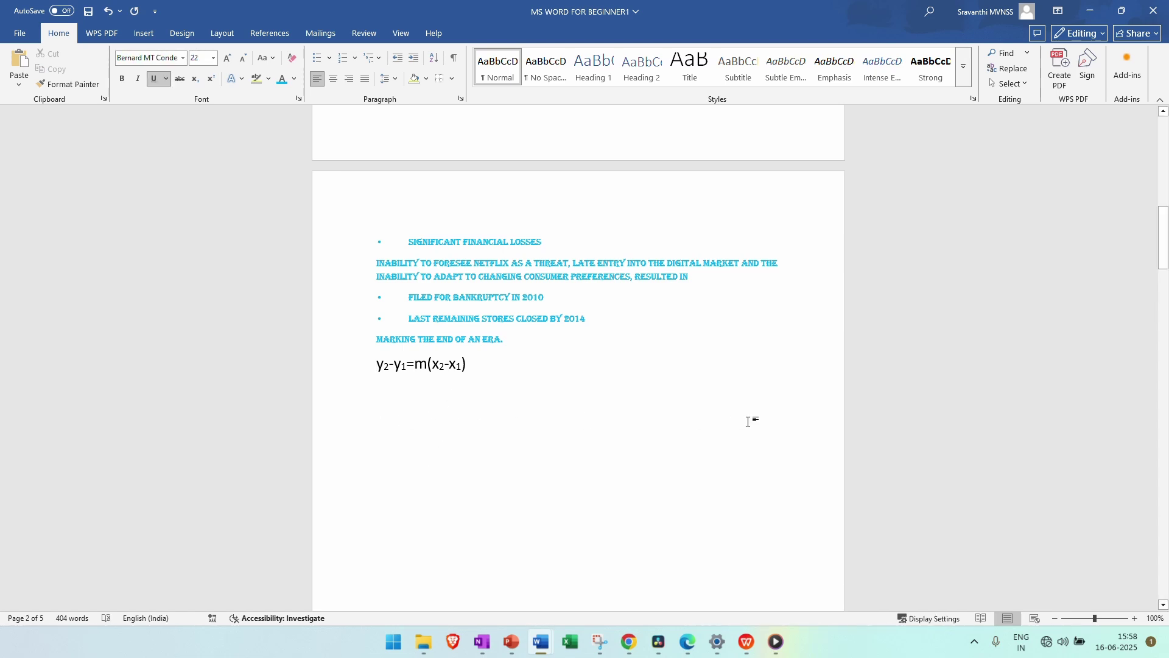
{"action": "type", "text": "List"}
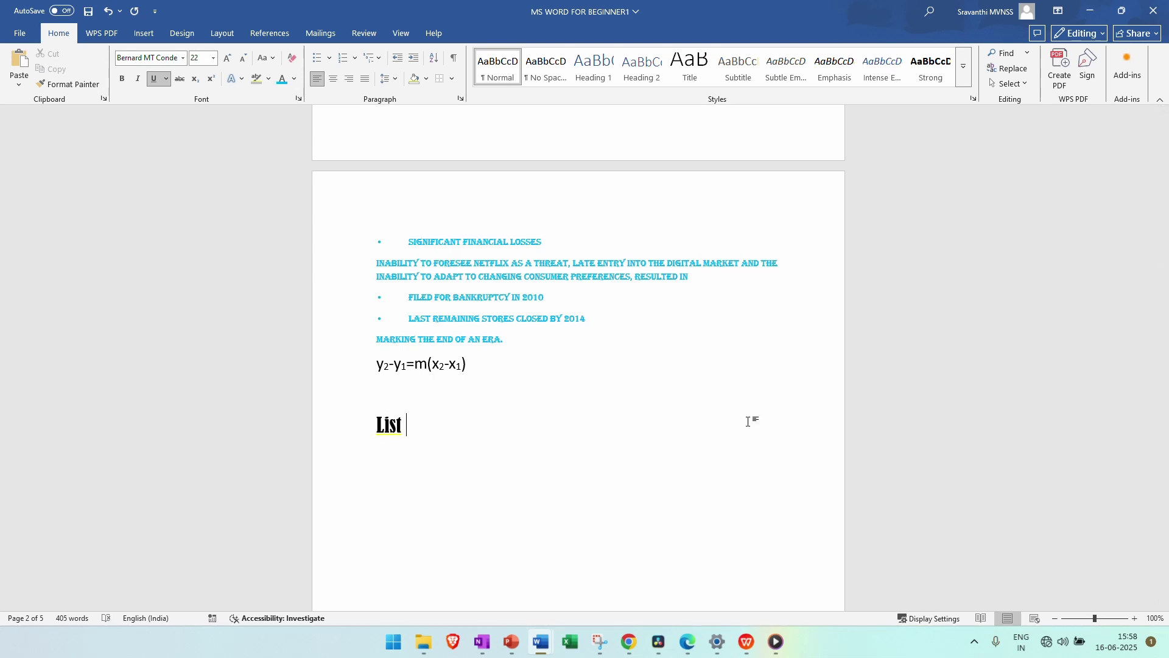
{"action": "left_click", "coordinate": [358, 426]}
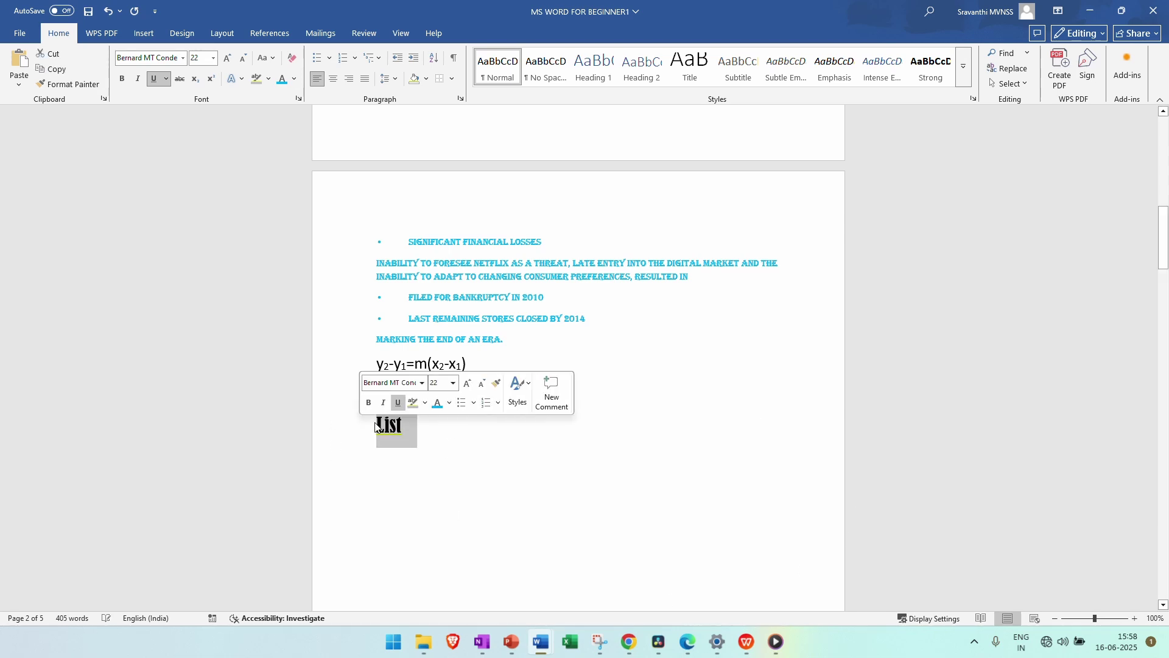
{"action": "left_click_drag", "start_coordinate": [376, 387], "coordinate": [761, 611]}
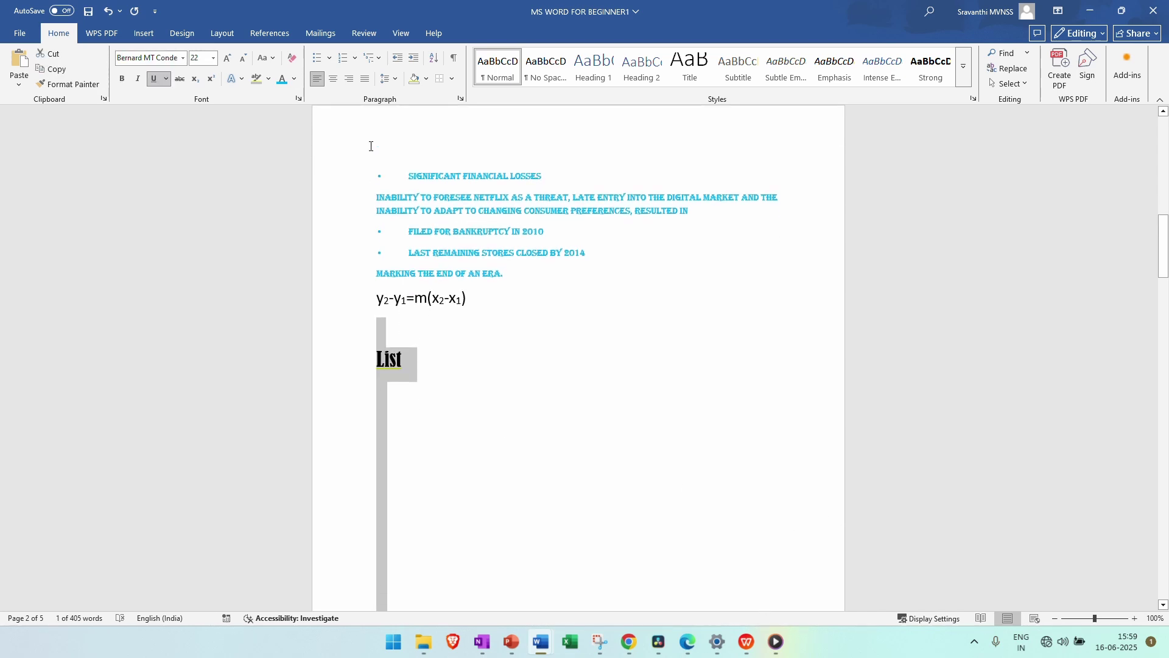
{"action": "left_click", "coordinate": [292, 57]}
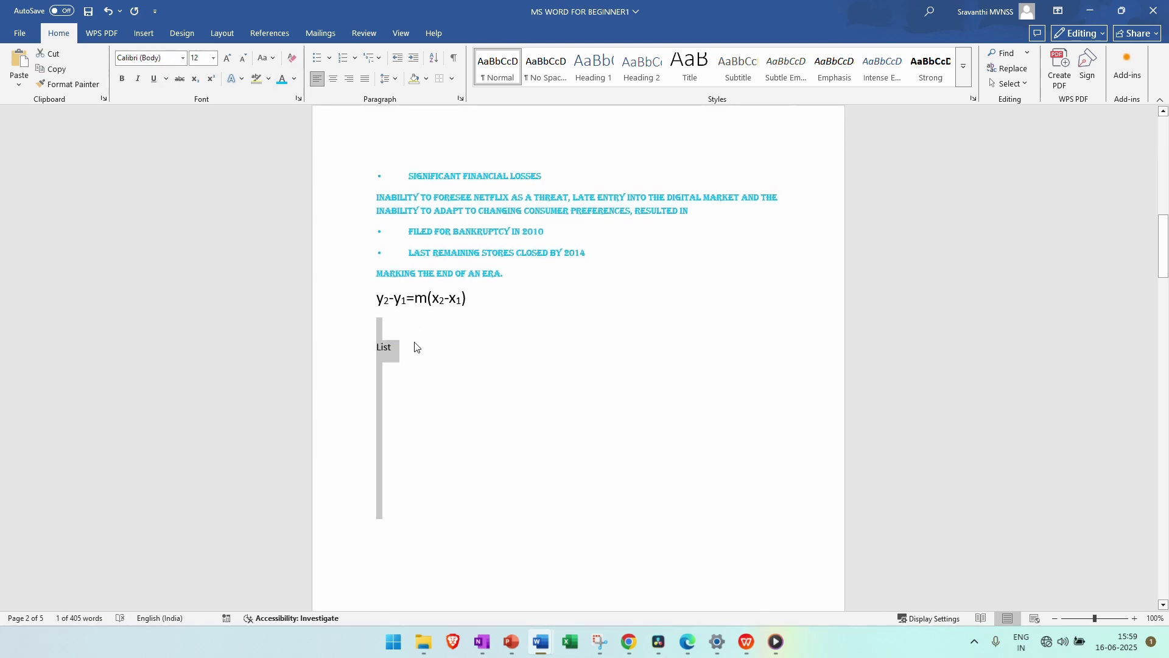
- Complete the line as "List of cities in India:" and list Bengaluru, Chennai, Hyderabad, Delhi and Mumbai on separate lines directly beneath it
{"action": "left_click", "coordinate": [403, 345]}
{"action": "type", "text": "of cit"}
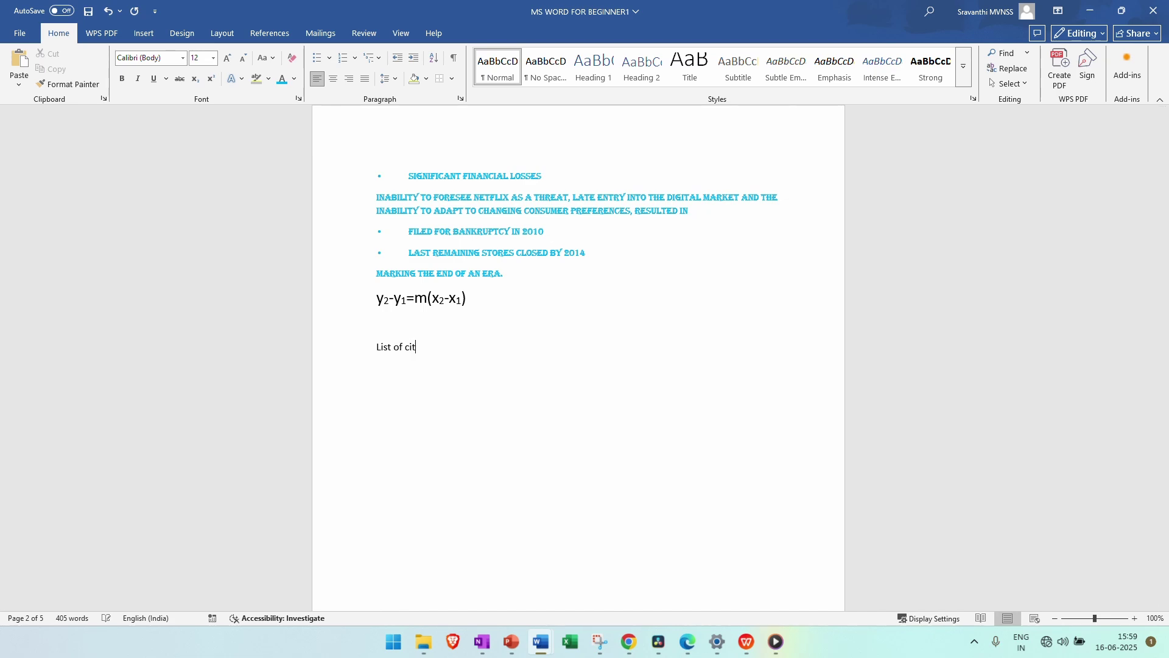
{"action": "type", "text": "ies in India:  "}
{"action": "type", "text": "Benga;lur"}
{"action": "key", "text": "BackSpace"}
{"action": "key", "text": "BackSpace"}
{"action": "key", "text": "BackSpace"}
{"action": "key", "text": "BackSpace"}
{"action": "type", "text": "luru"}
{"action": "type", "text": "Chennai Hyderabad Delhi Mumbai"}
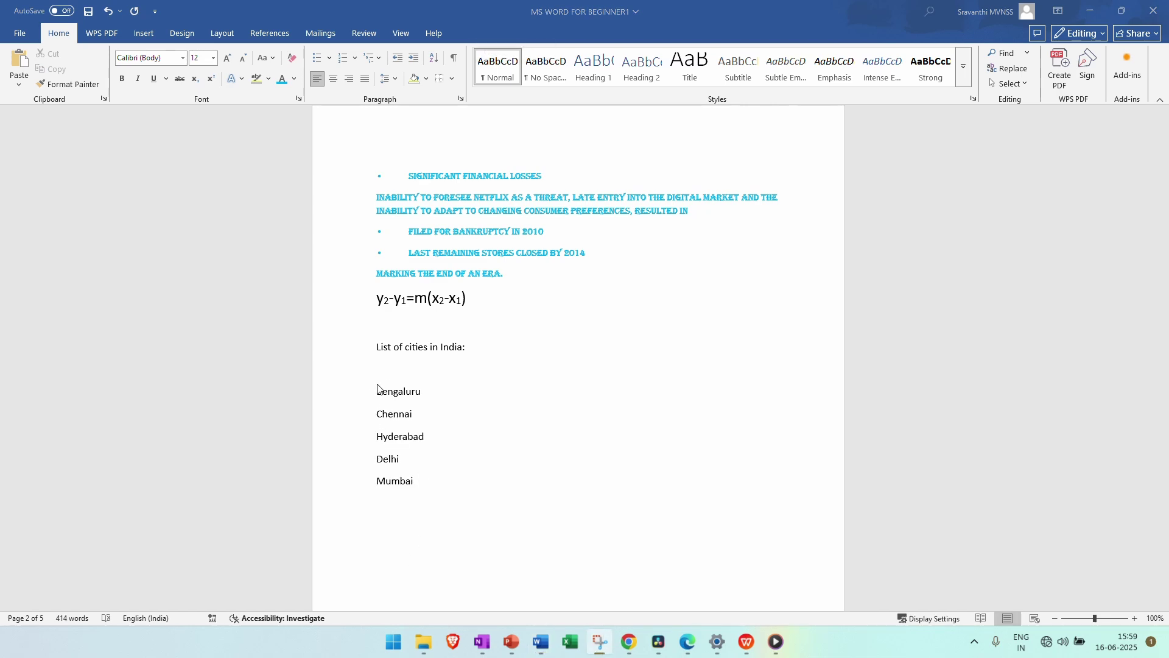
{"action": "left_click", "coordinate": [416, 484]}
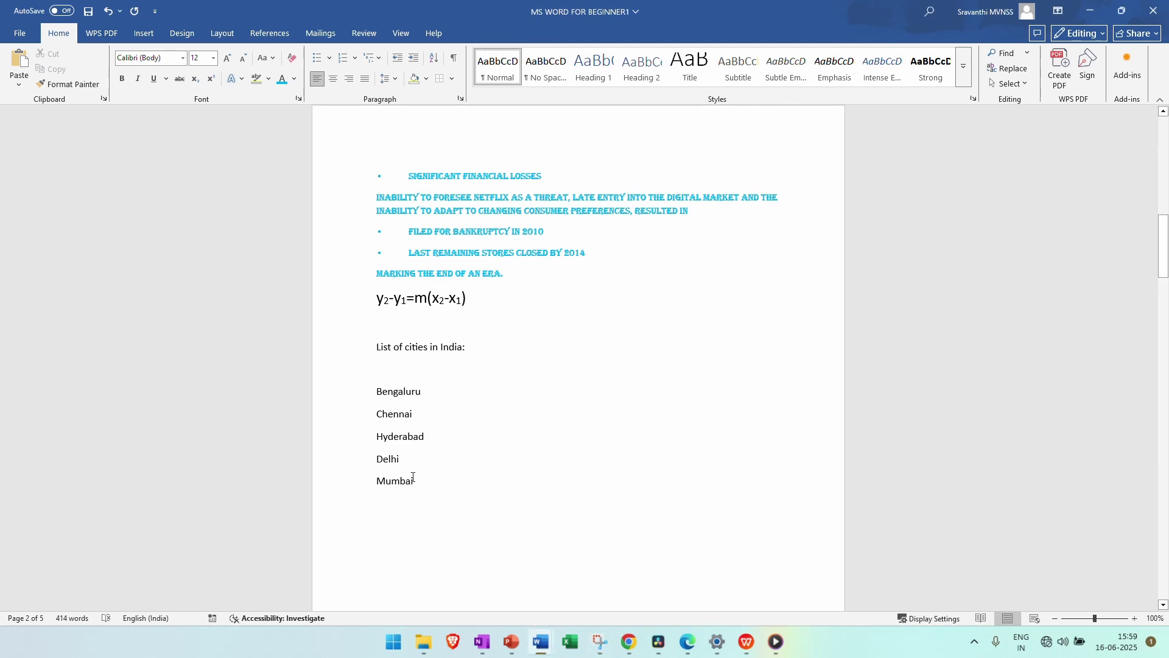
{"action": "left_click", "coordinate": [381, 364]}
{"action": "key", "text": "BackSpace"}
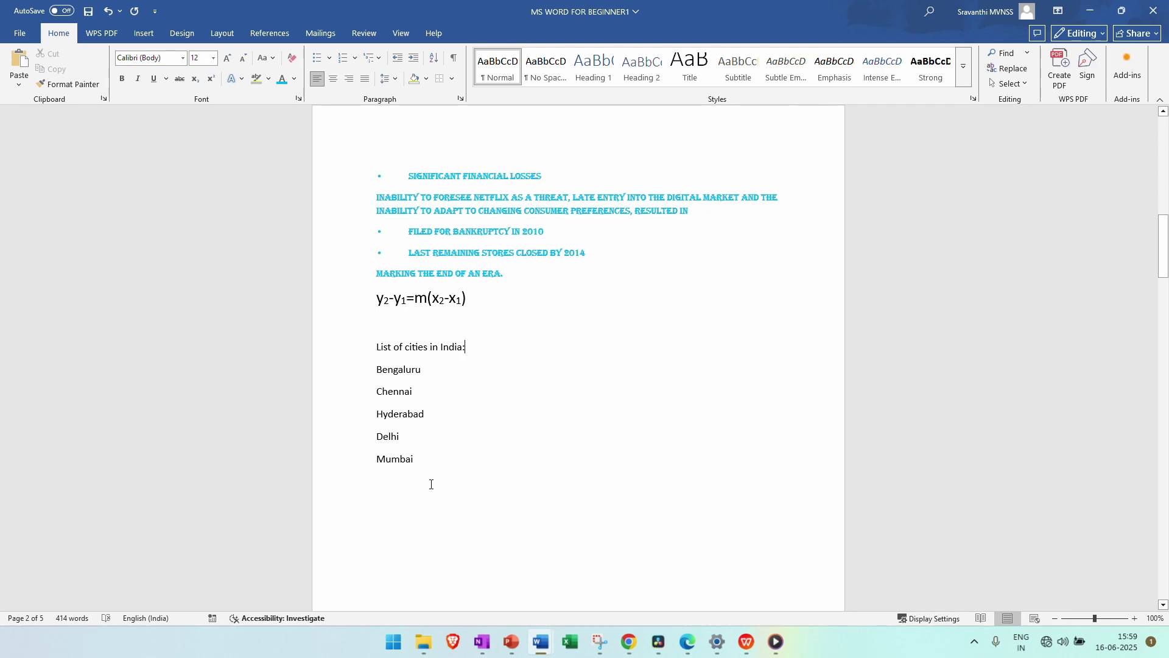
- Try box, round, arrow and check-mark bullets in turn on the five city names
{"action": "left_click_drag", "start_coordinate": [428, 462], "coordinate": [371, 368]}
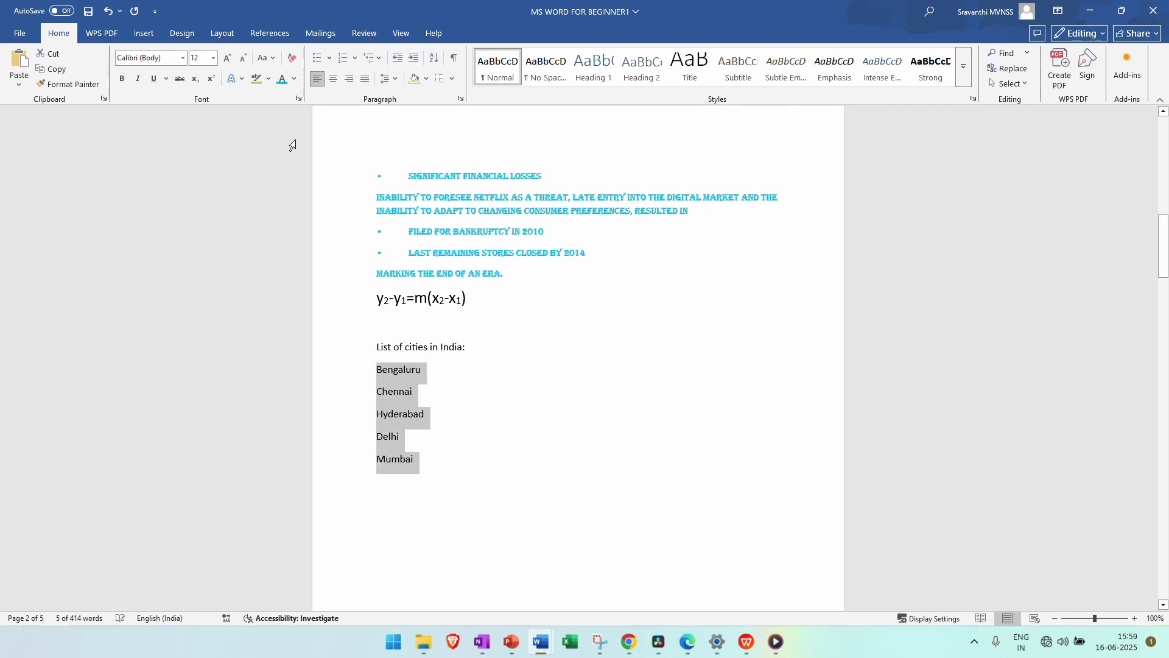
{"action": "left_click", "coordinate": [316, 61]}
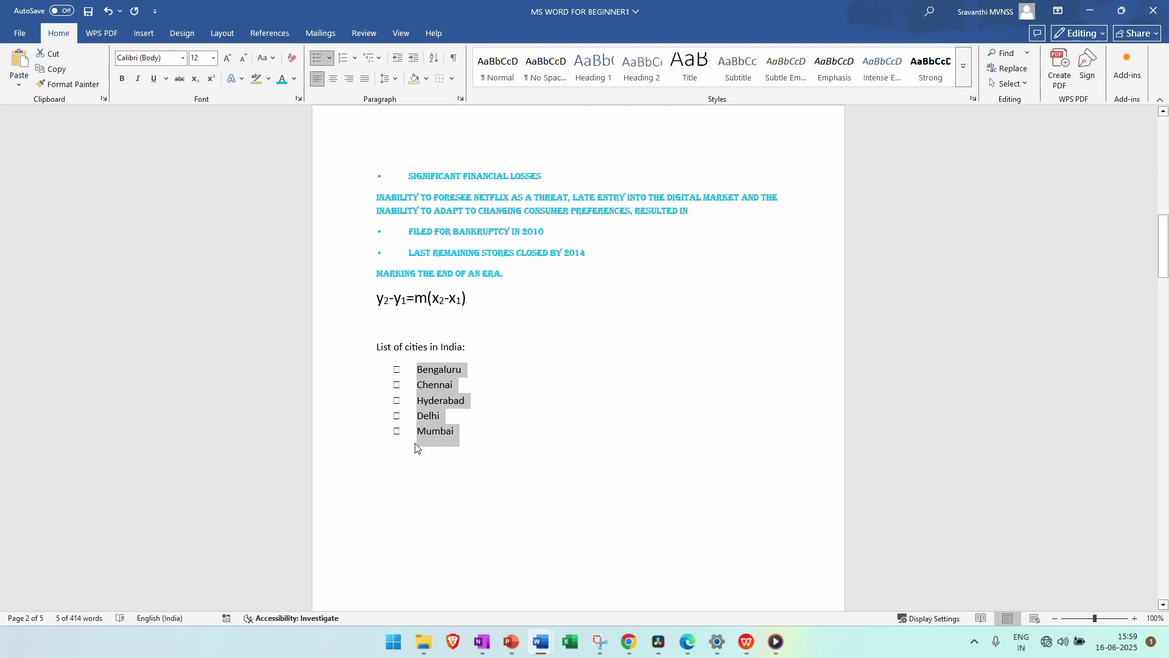
{"action": "left_click", "coordinate": [329, 58]}
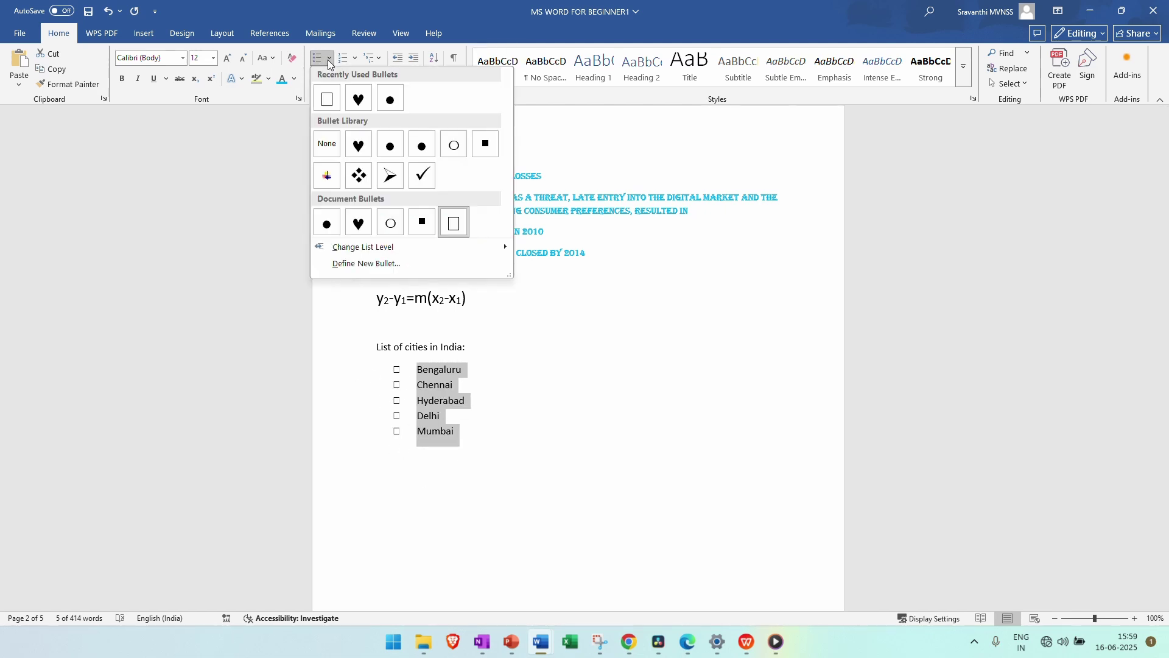
{"action": "left_click", "coordinate": [385, 105]}
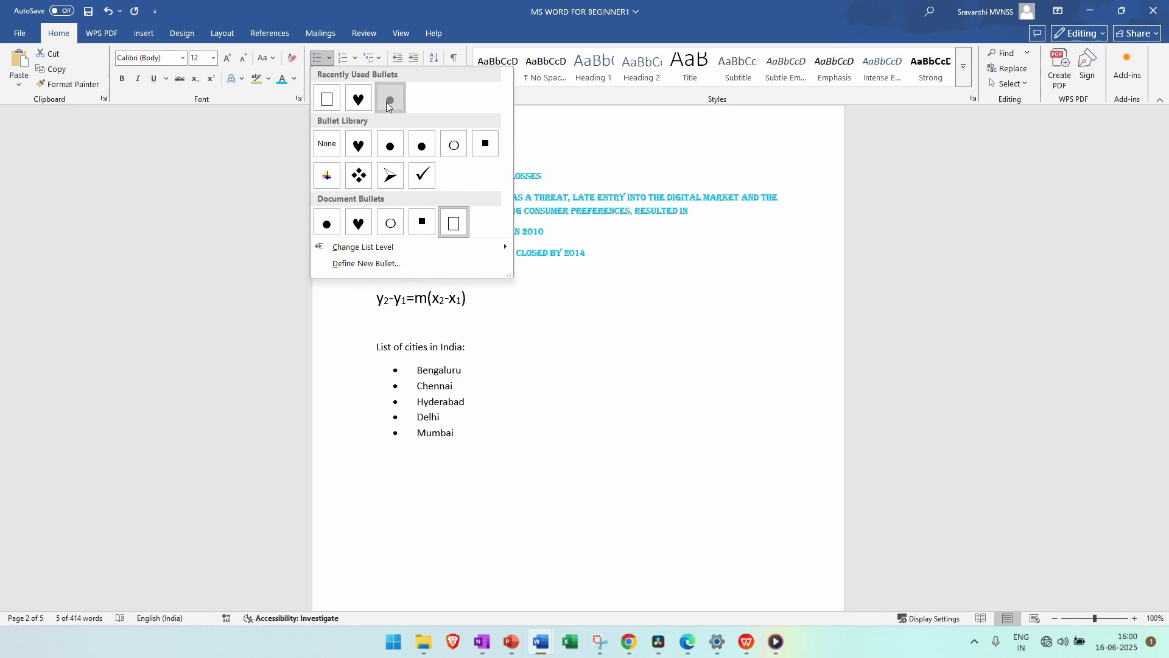
{"action": "left_click", "coordinate": [329, 58]}
{"action": "left_click", "coordinate": [387, 173]}
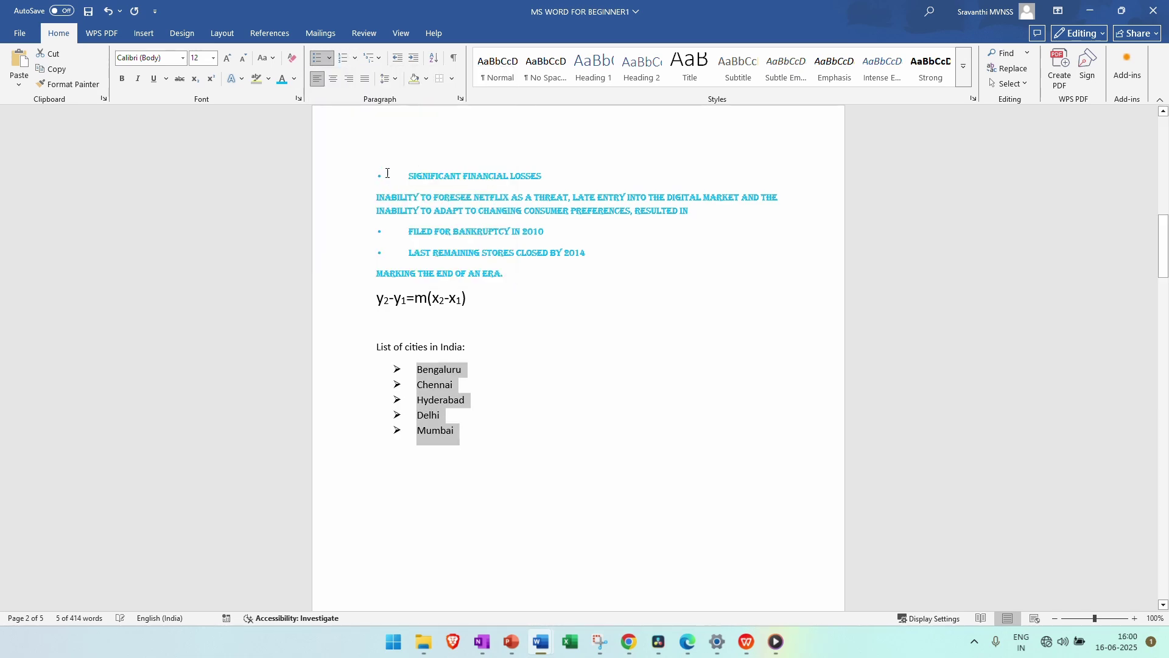
{"action": "left_click", "coordinate": [329, 59]}
{"action": "left_click", "coordinate": [421, 176]}
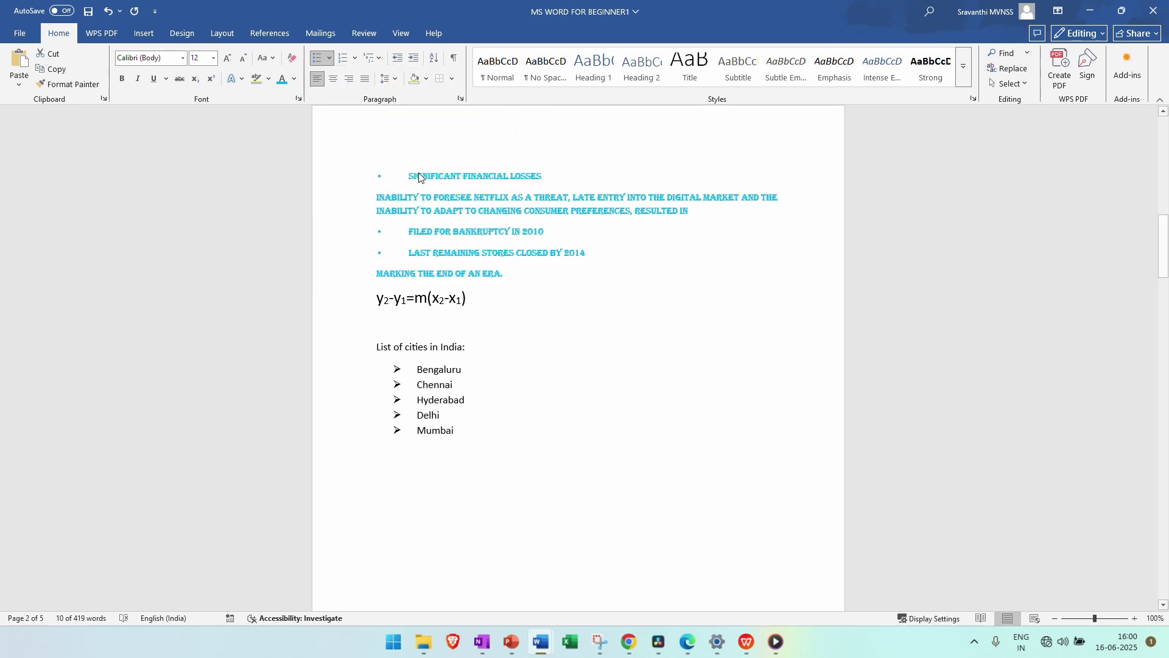
- Define a new bullet for the city list using the Wingdings star symbol, character code 171
{"action": "left_click", "coordinate": [328, 59]}
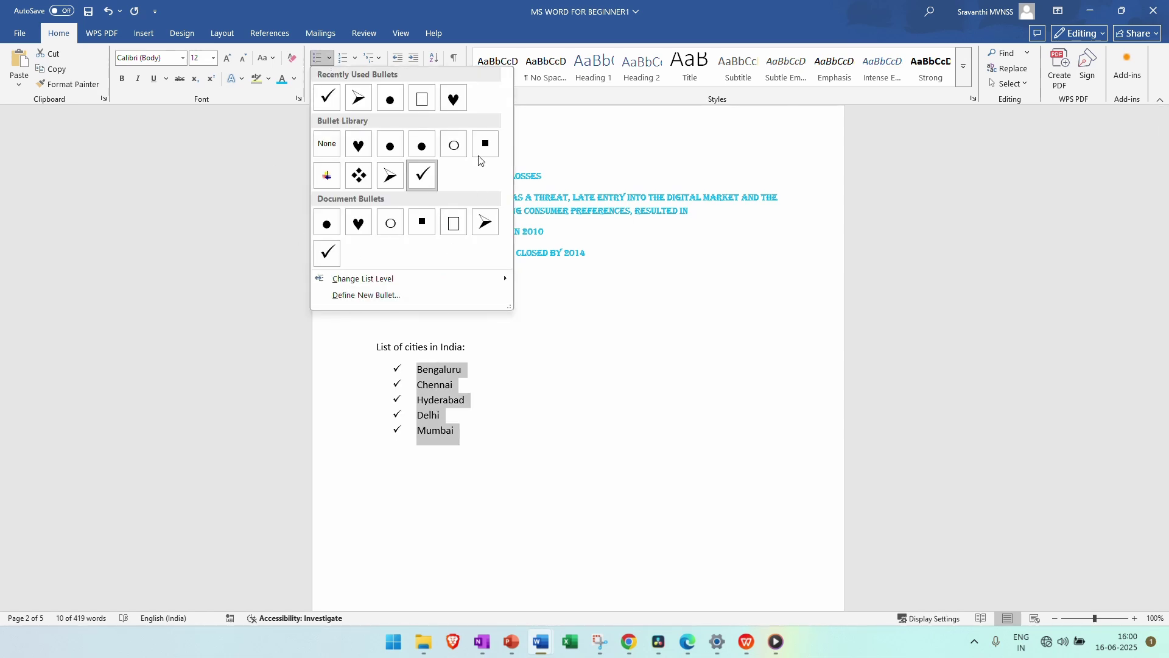
{"action": "left_click", "coordinate": [368, 297]}
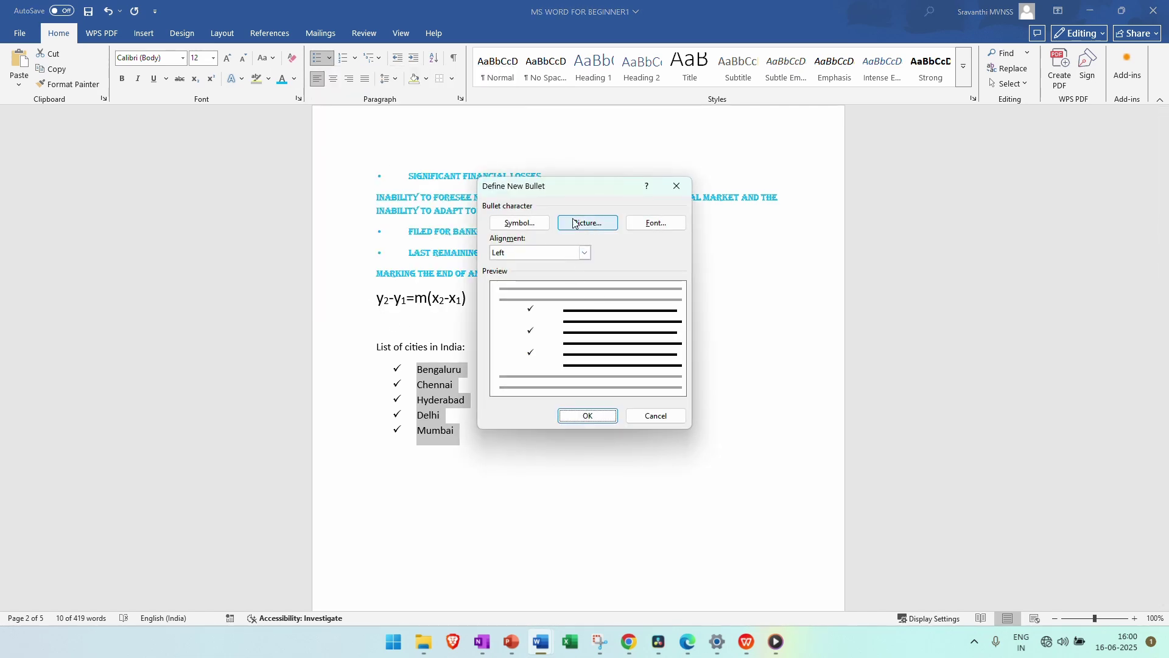
{"action": "left_click", "coordinate": [529, 224]}
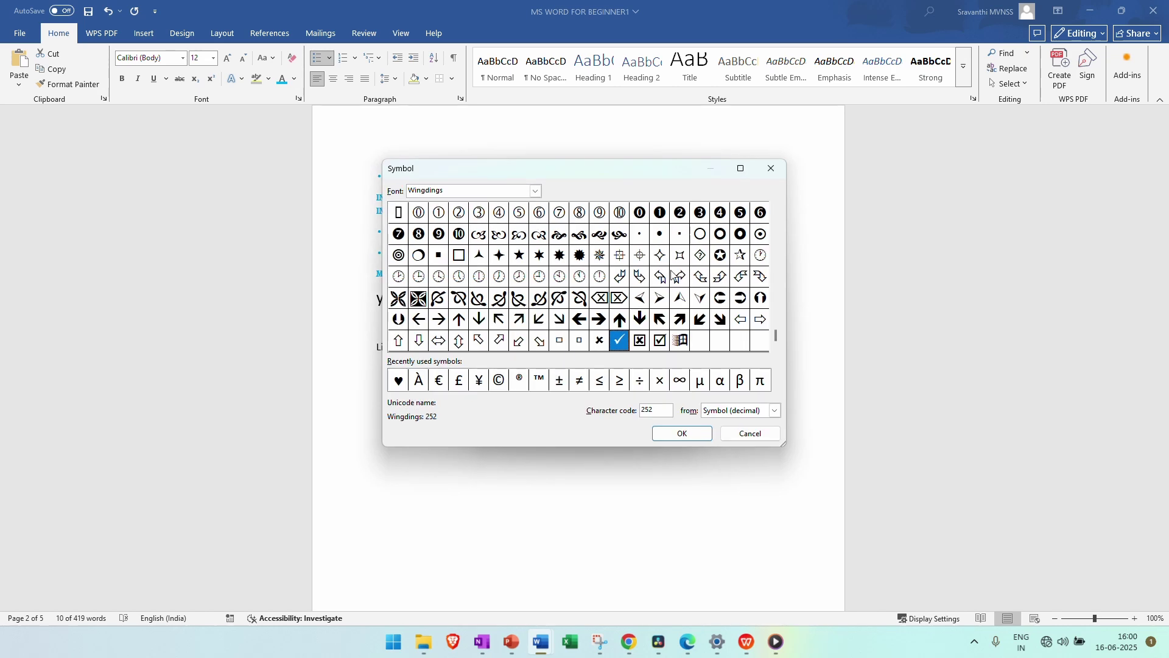
{"action": "left_click", "coordinate": [520, 256]}
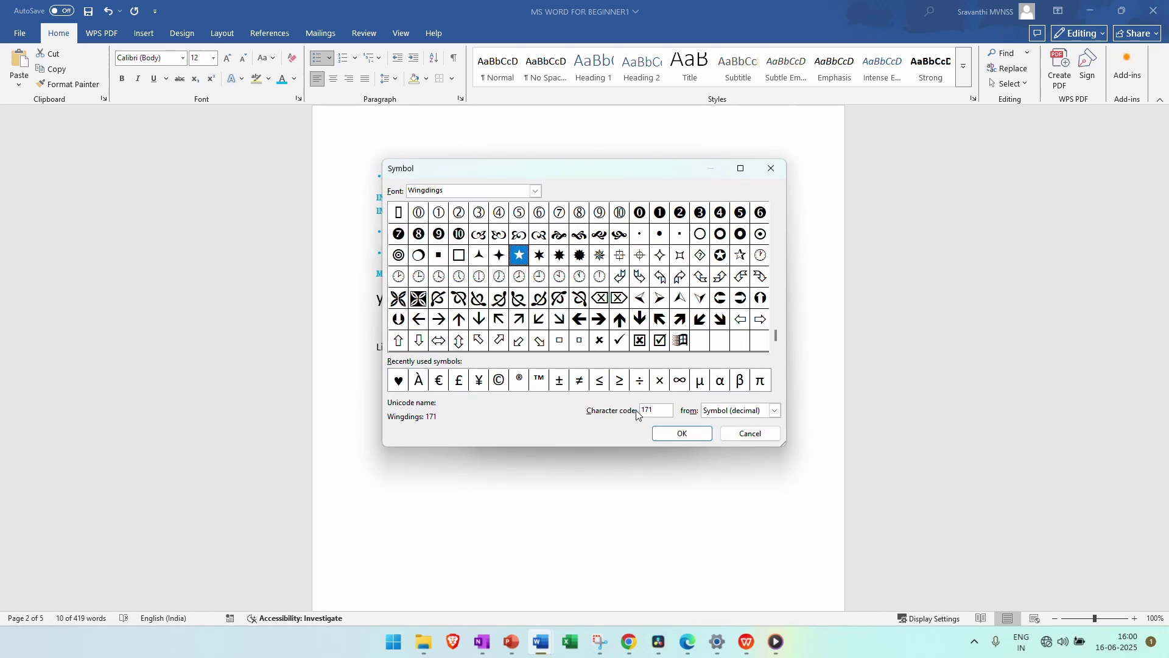
{"action": "left_click", "coordinate": [679, 433]}
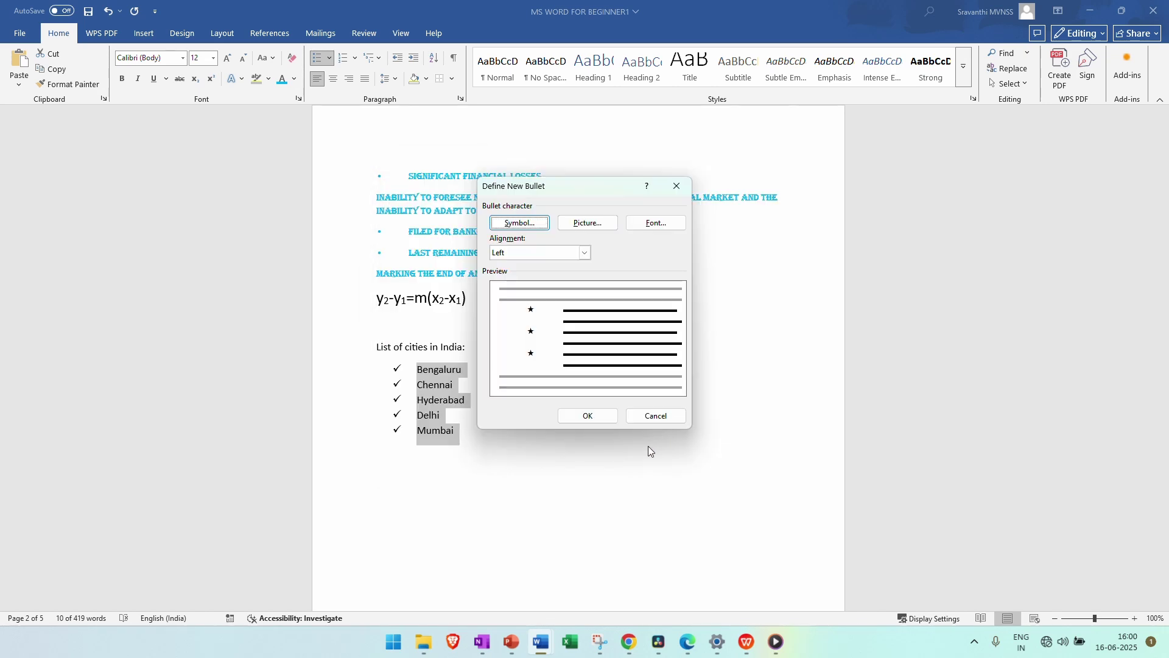
{"action": "left_click", "coordinate": [576, 419]}
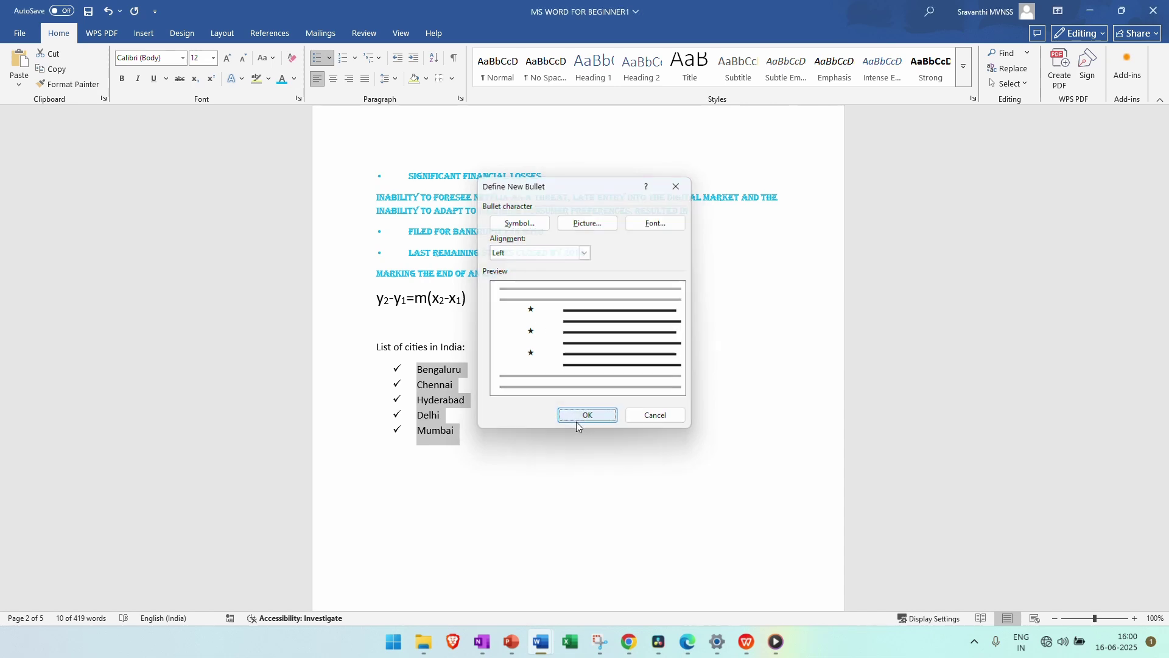
- Remove the bullets from the city list and apply the star bullet from the bullet library
{"action": "left_click", "coordinate": [330, 58]}
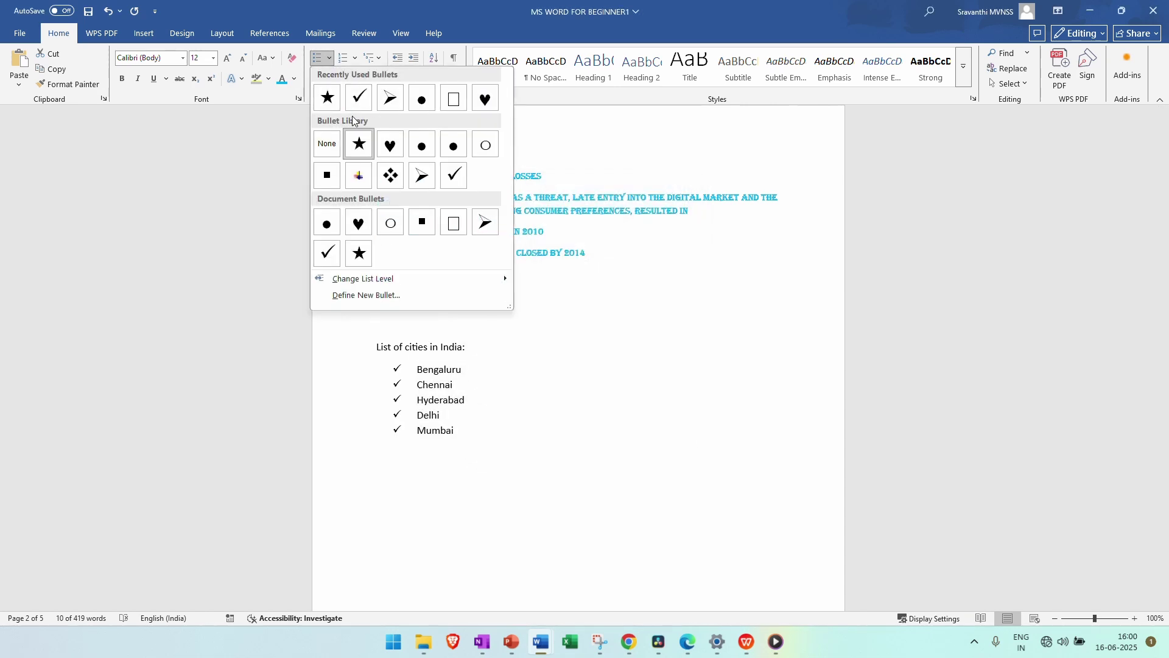
{"action": "left_click", "coordinate": [323, 152]}
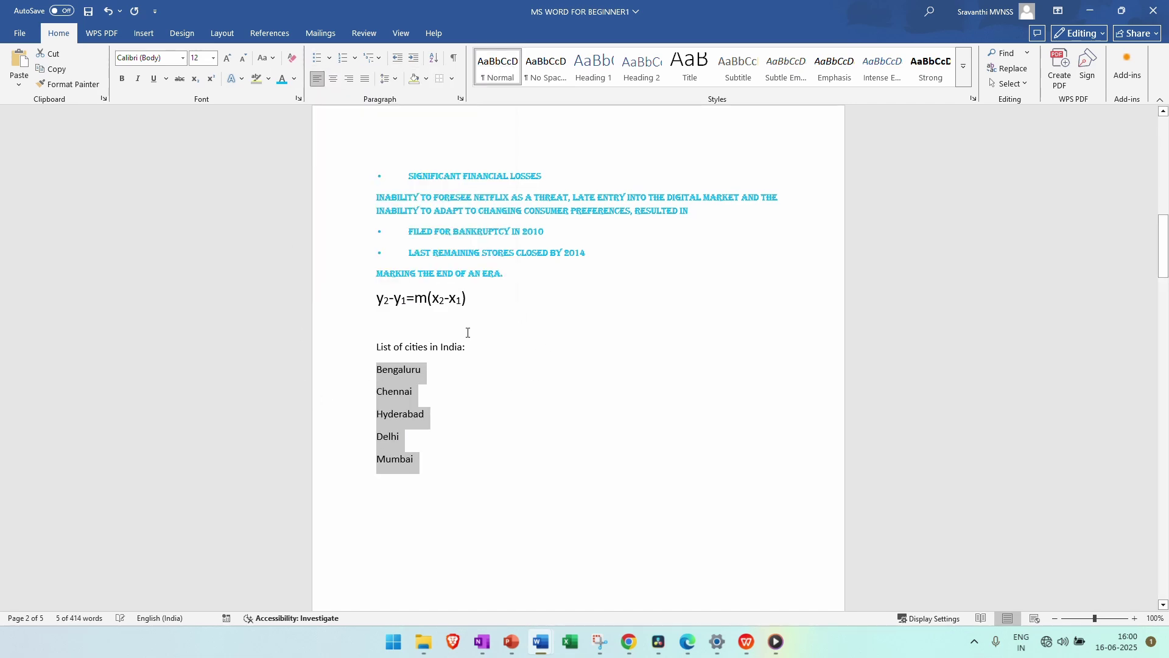
{"action": "left_click", "coordinate": [328, 58]}
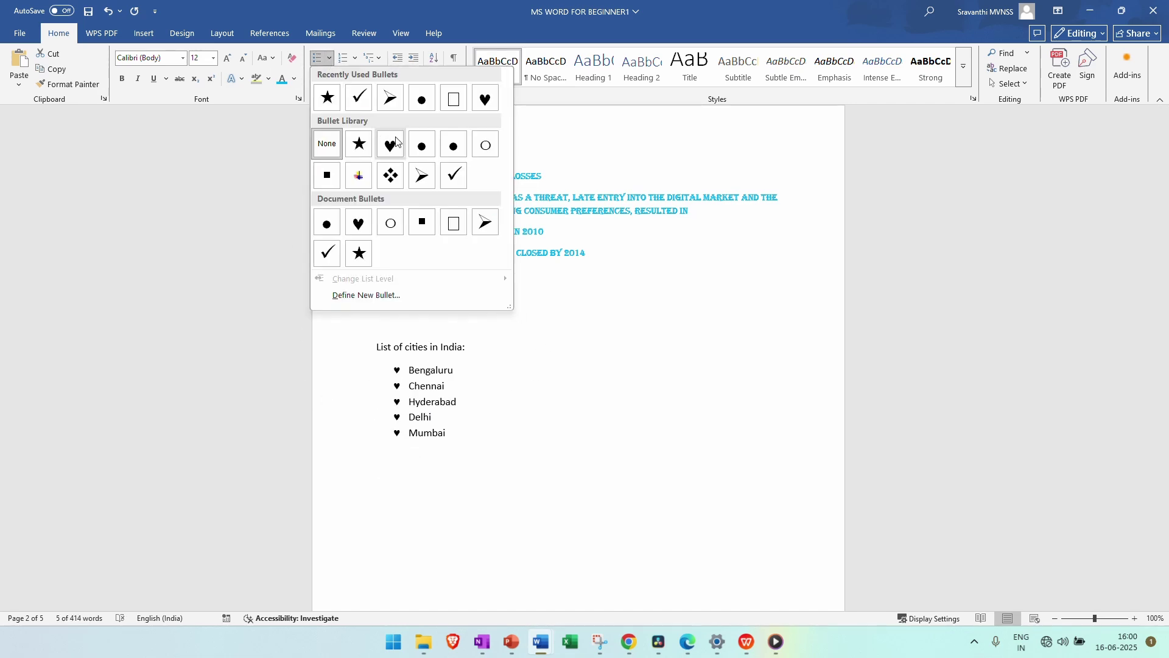
{"action": "left_click", "coordinate": [359, 144]}
{"action": "left_click", "coordinate": [476, 461]}
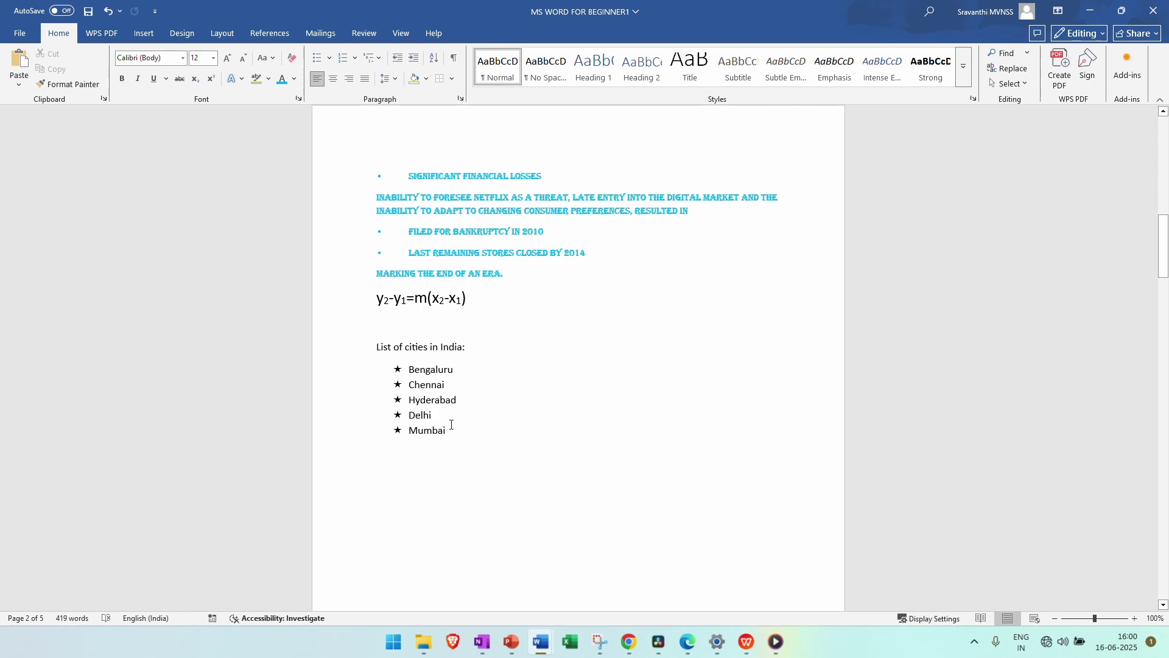
- Replace the star bullets on the five cities with 1., 2., 3. numbering
{"action": "left_click", "coordinate": [398, 369]}
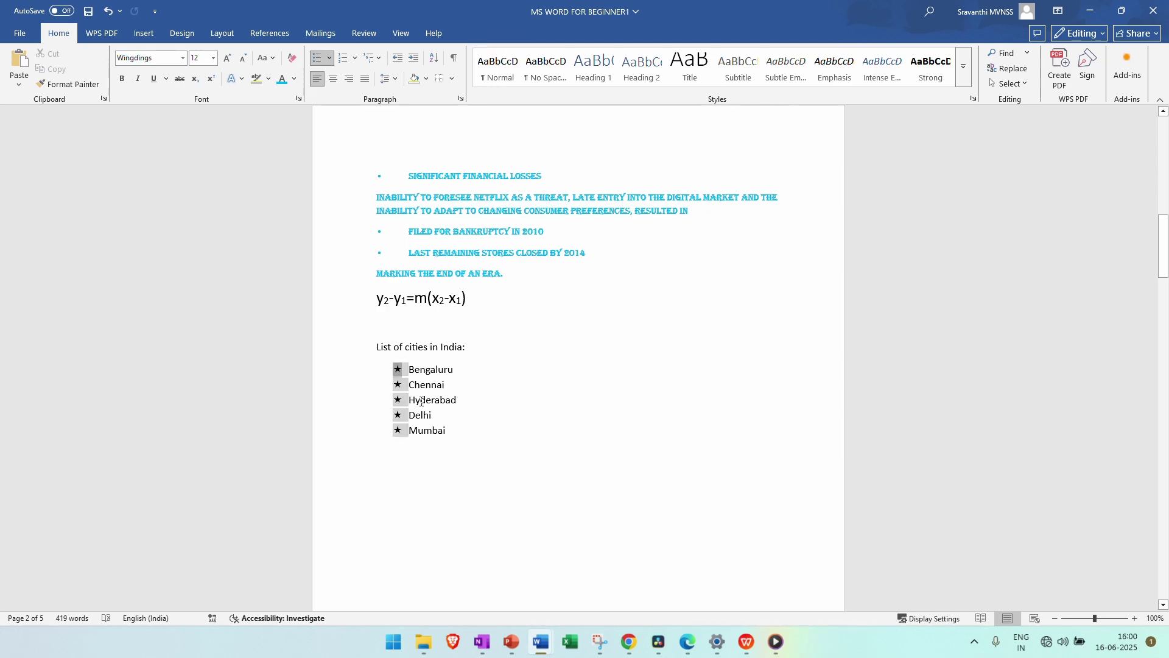
{"action": "left_click_drag", "start_coordinate": [456, 430], "coordinate": [399, 368]}
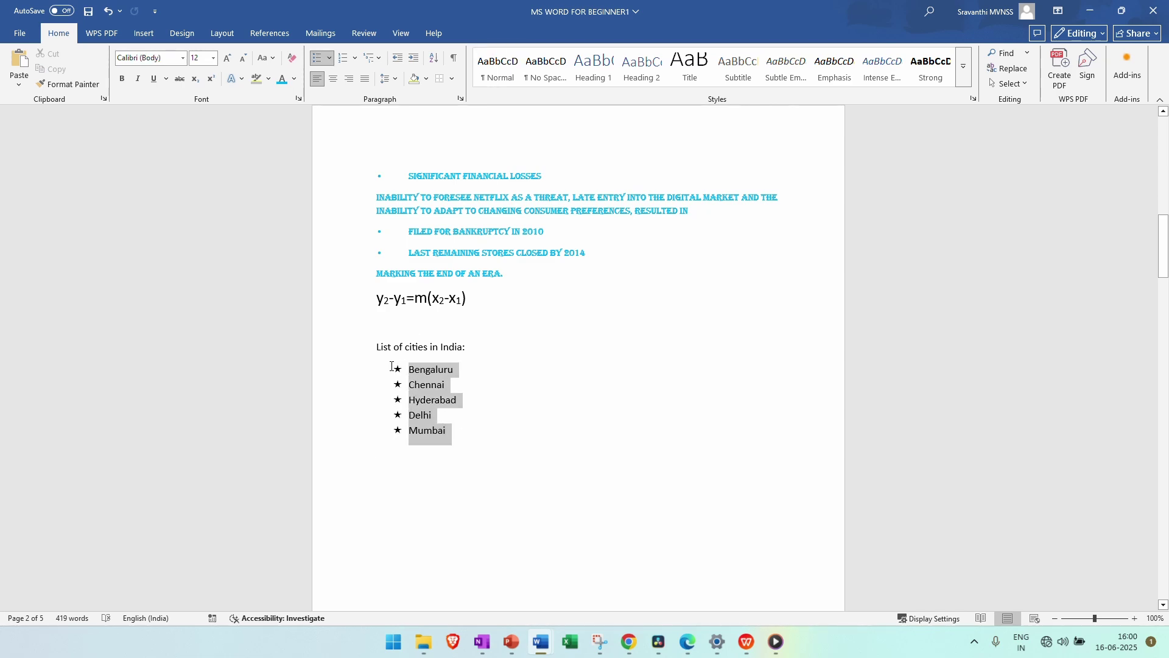
{"action": "left_click", "coordinate": [344, 59]}
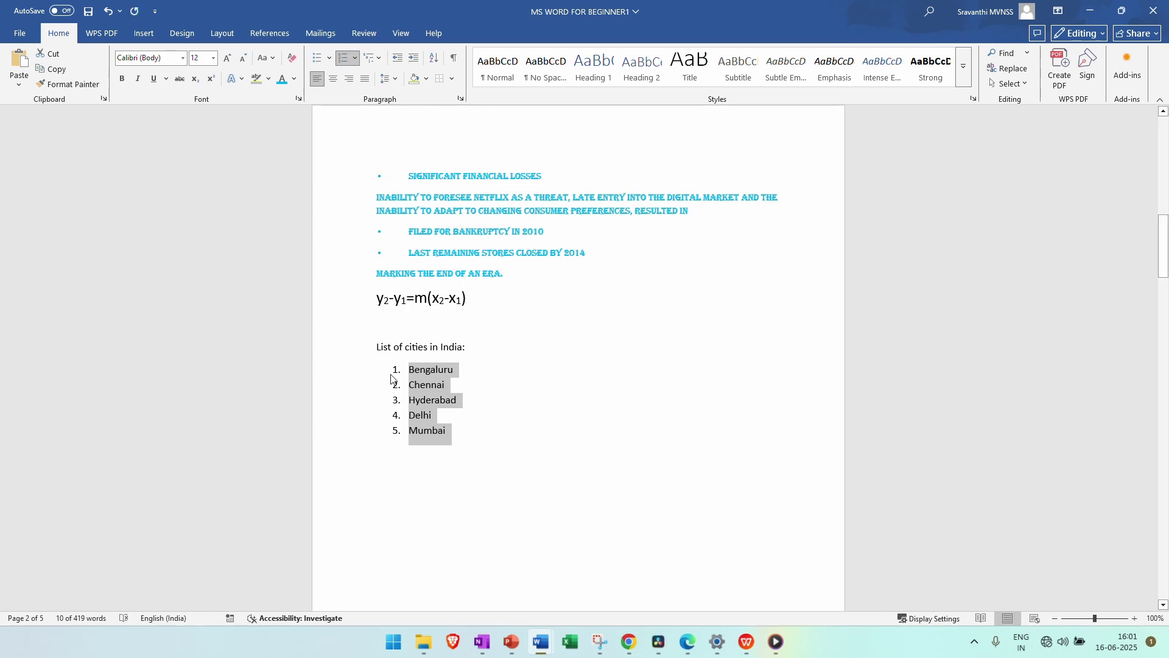
- Try the A., B., C. number format on the city list and switch back to 1., 2., 3
{"action": "left_click", "coordinate": [355, 59]}
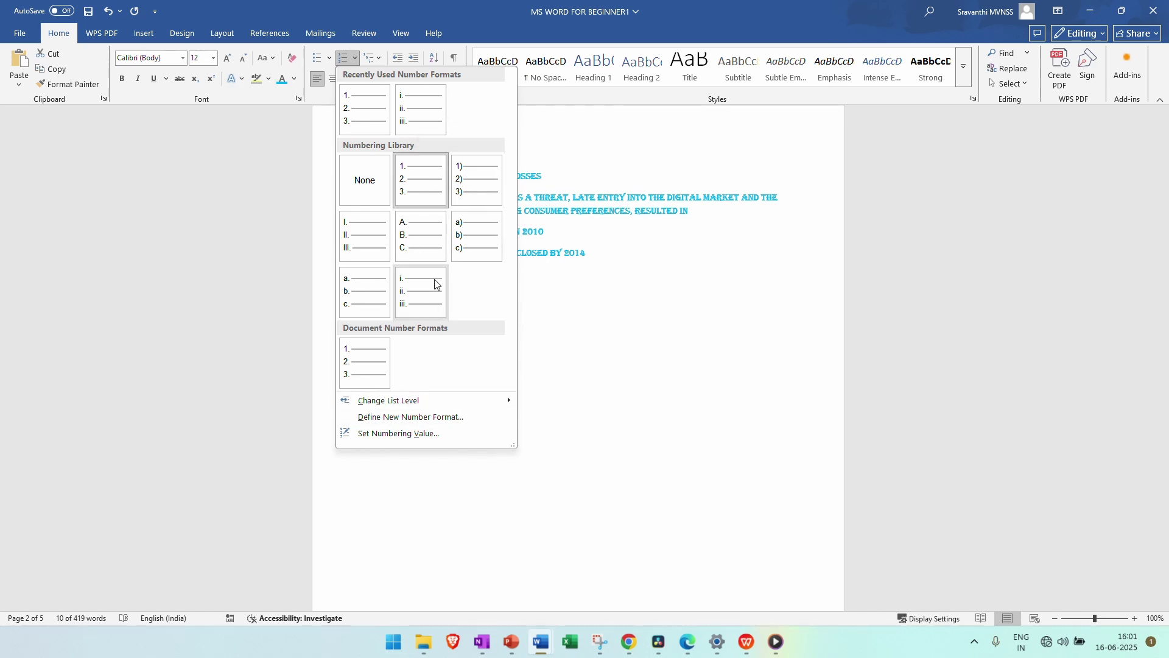
{"action": "left_click", "coordinate": [420, 242]}
{"action": "left_click", "coordinate": [355, 59]}
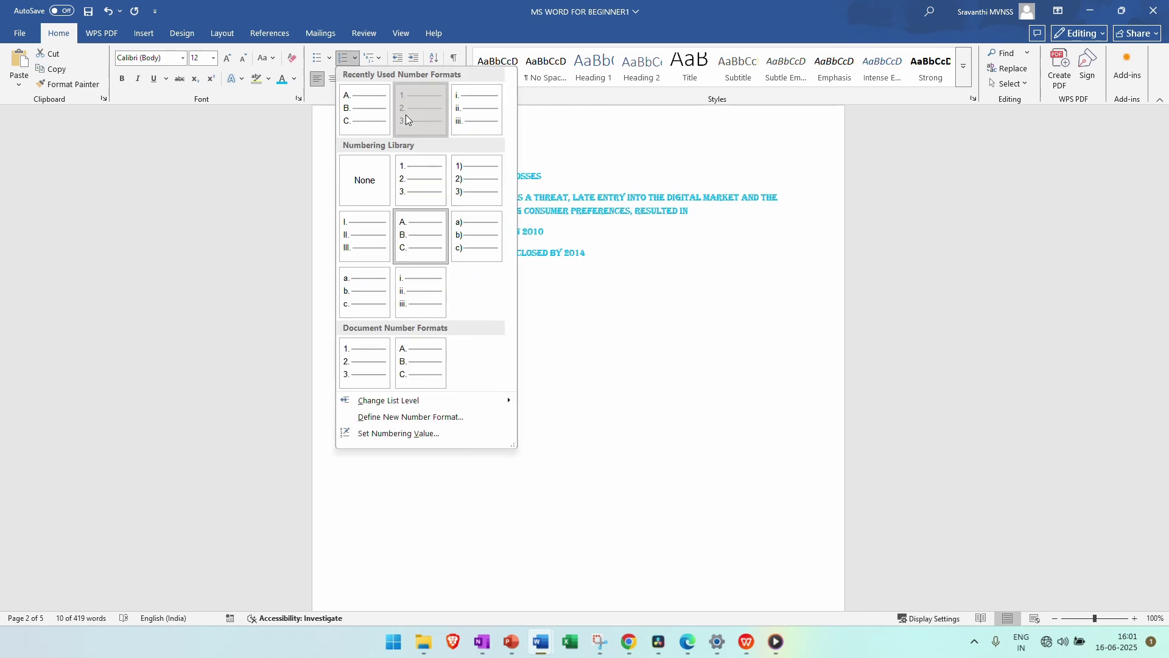
{"action": "left_click", "coordinate": [406, 114]}
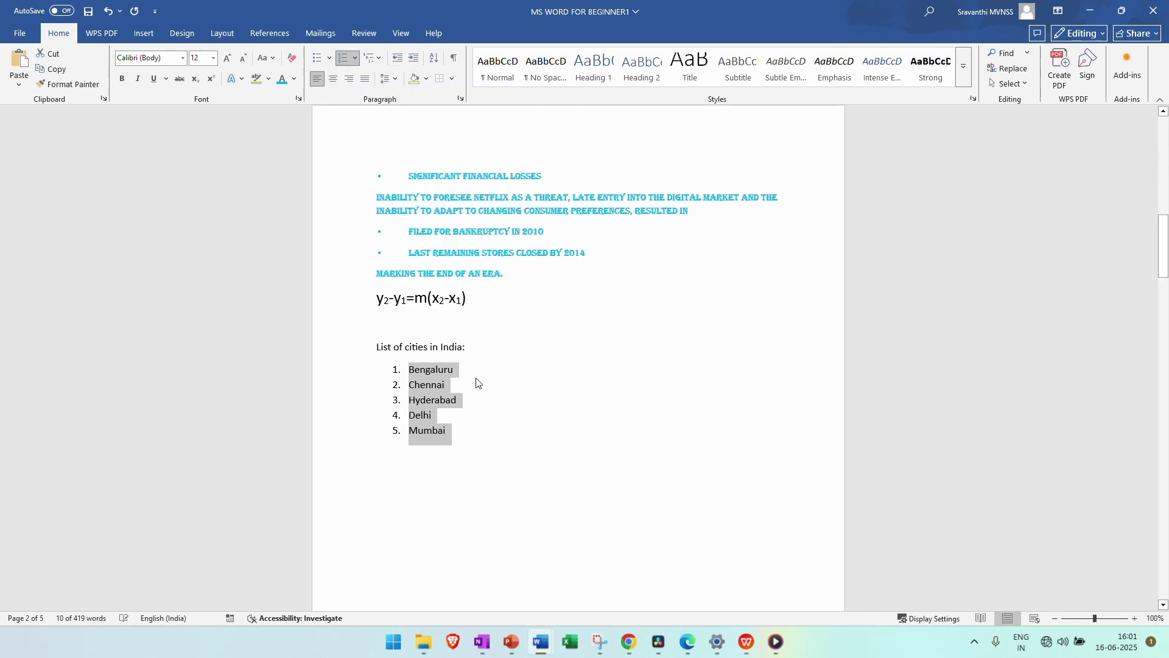
- End the numbered India list after Mumbai and add the heading "List of cities in US:" below it
{"action": "left_click", "coordinate": [450, 434]}
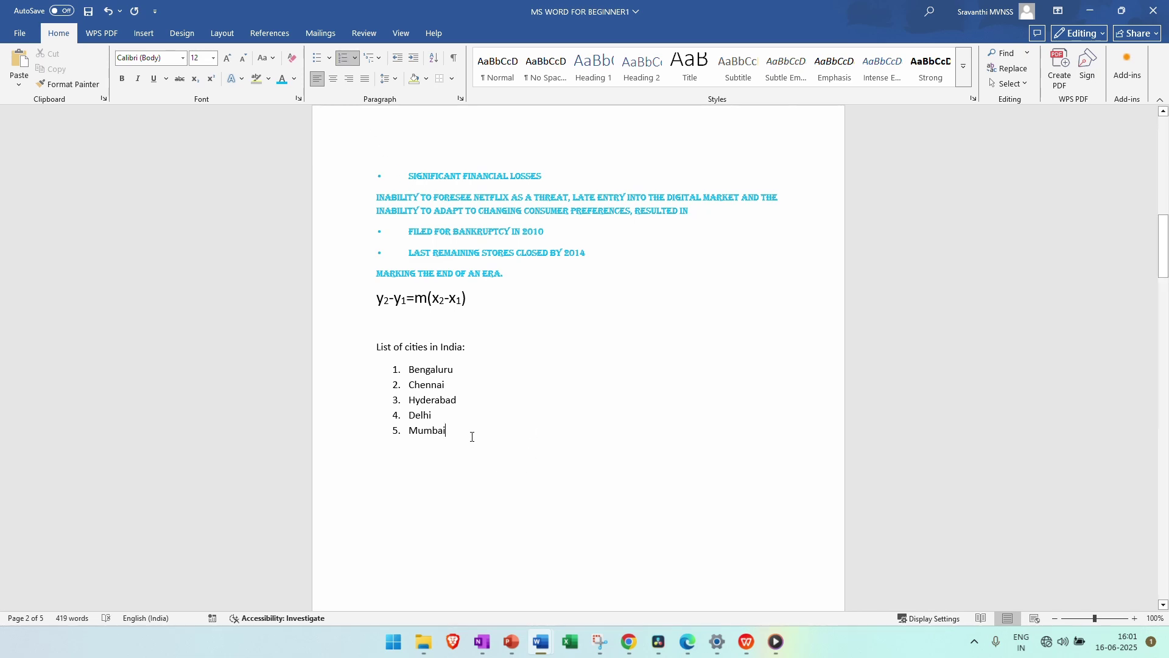
{"action": "key", "text": "Return"}
{"action": "key", "text": "Return"}
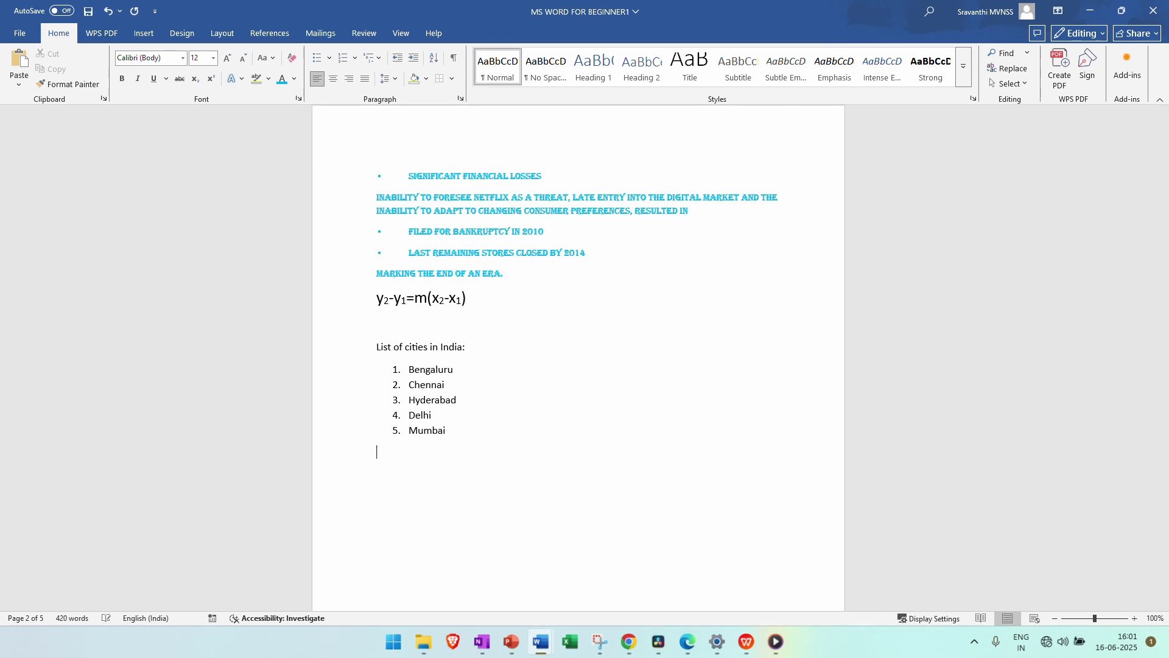
{"action": "type", "text": "List of citi"}
{"action": "type", "text": "es in "}
{"action": "type", "text": "US: "}
- Create a numbered list starting at 1 under the US heading with New York and Washington DC
{"action": "type", "text": "1"}
{"action": "type", "text": ". New Yor"}
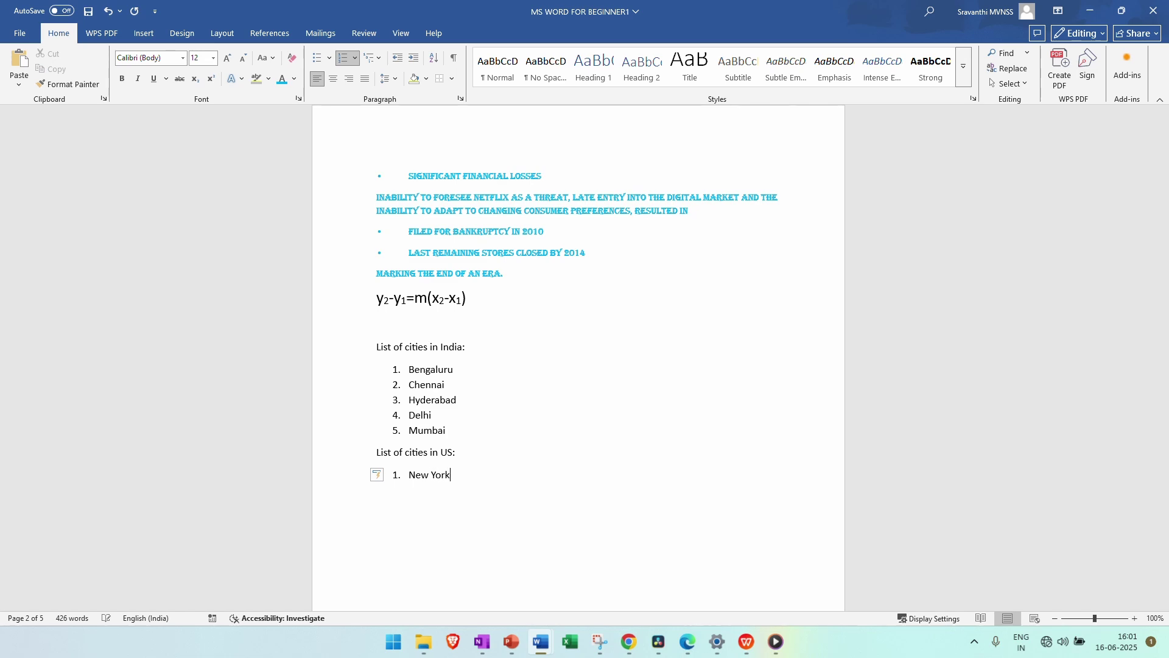
{"action": "type", "text": "k"}
{"action": "key", "text": "Return"}
{"action": "type", "text": "Washington DC"}
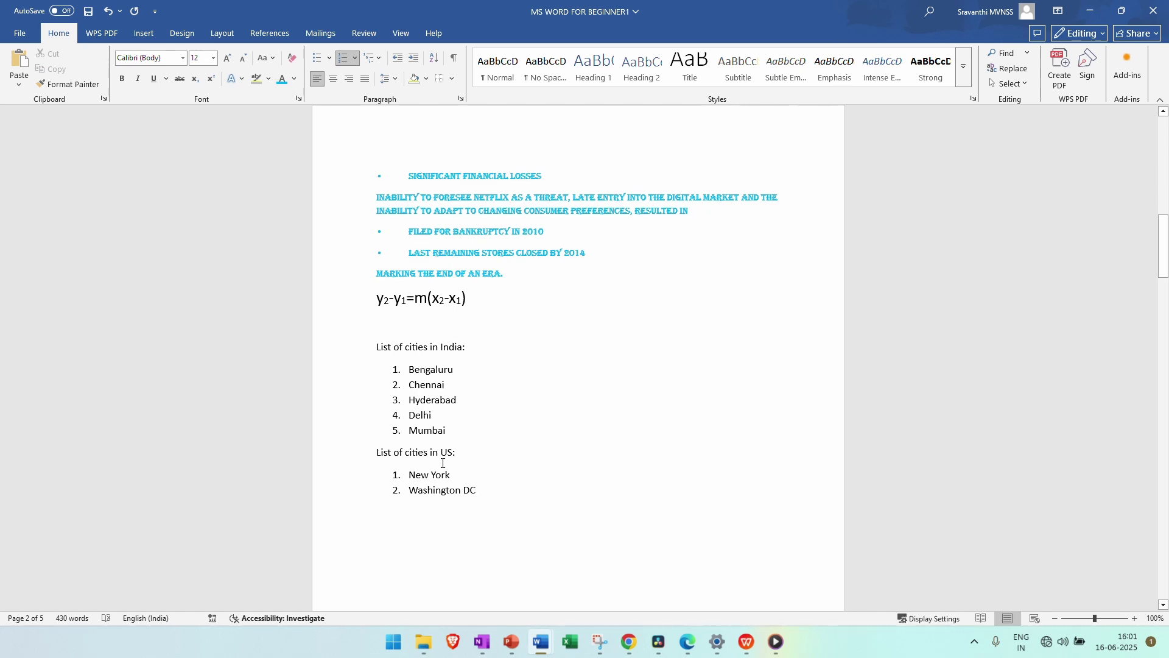
{"action": "left_click", "coordinate": [375, 328]}
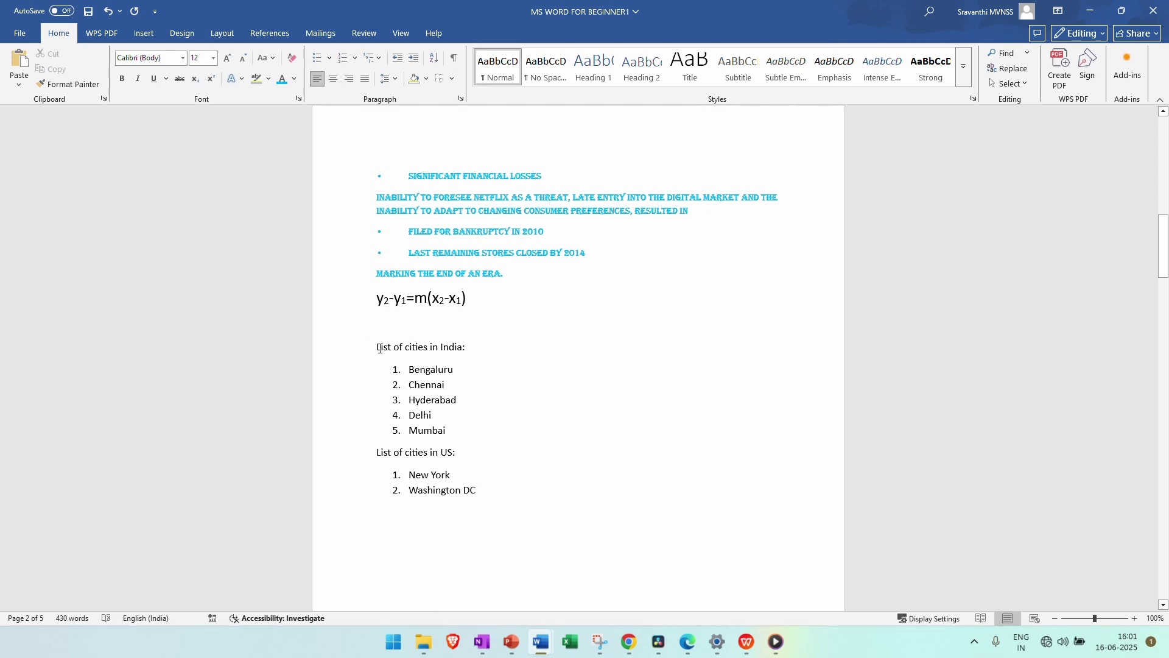
{"action": "left_click_drag", "start_coordinate": [376, 347], "coordinate": [470, 346]}
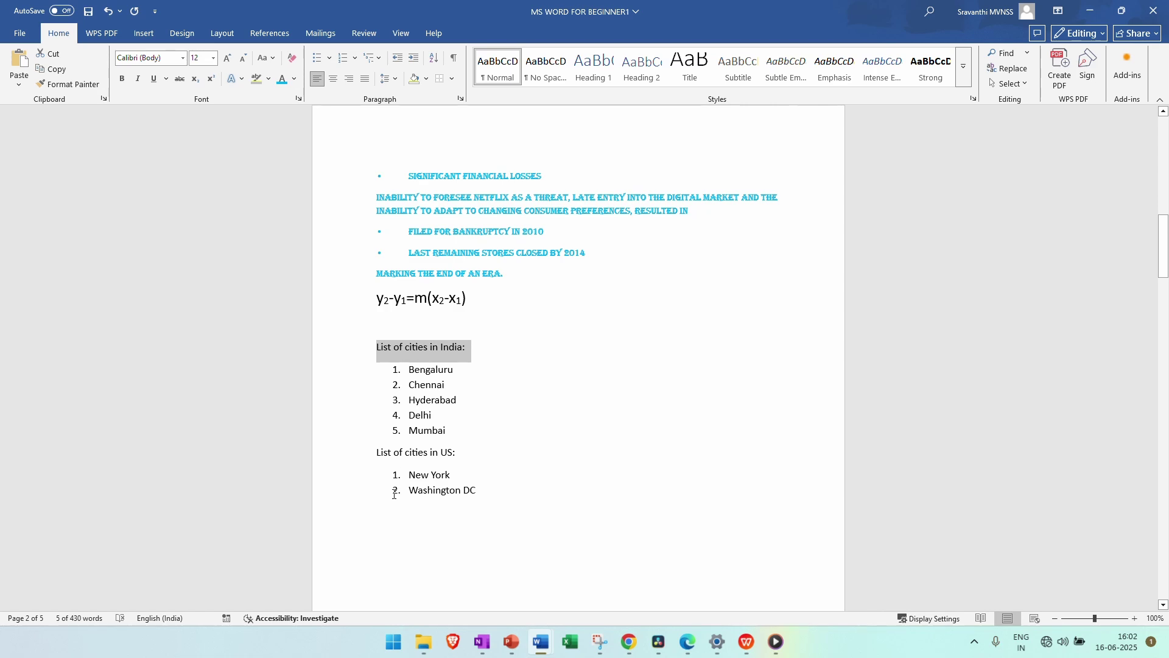
{"action": "left_click", "coordinate": [397, 431]}
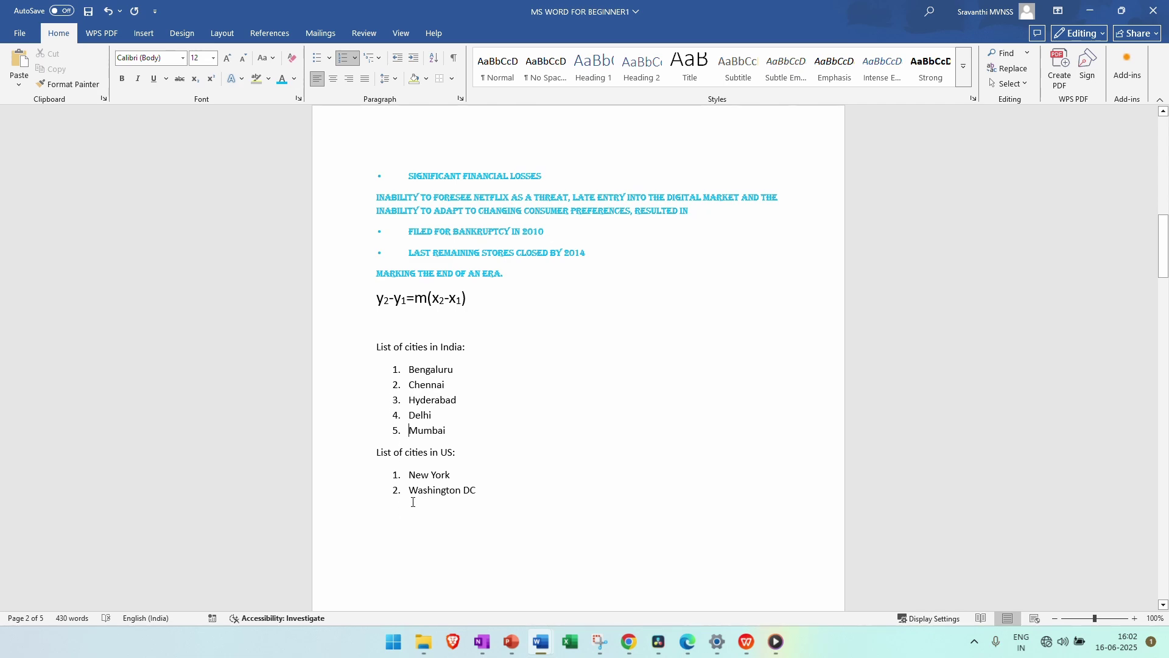
- Continue the US city list's numbering from the India list
{"action": "left_click", "coordinate": [405, 471]}
{"action": "left_click", "coordinate": [394, 475]}
{"action": "right_click", "coordinate": [397, 478]}
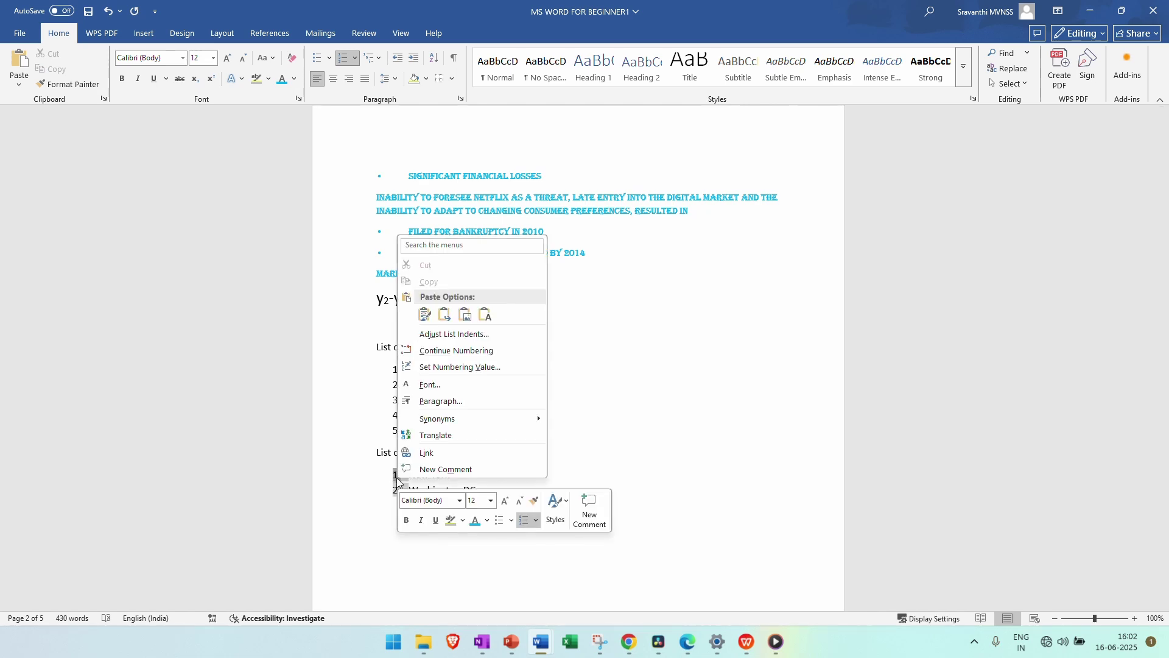
{"action": "left_click", "coordinate": [355, 57]}
{"action": "left_click", "coordinate": [355, 57]}
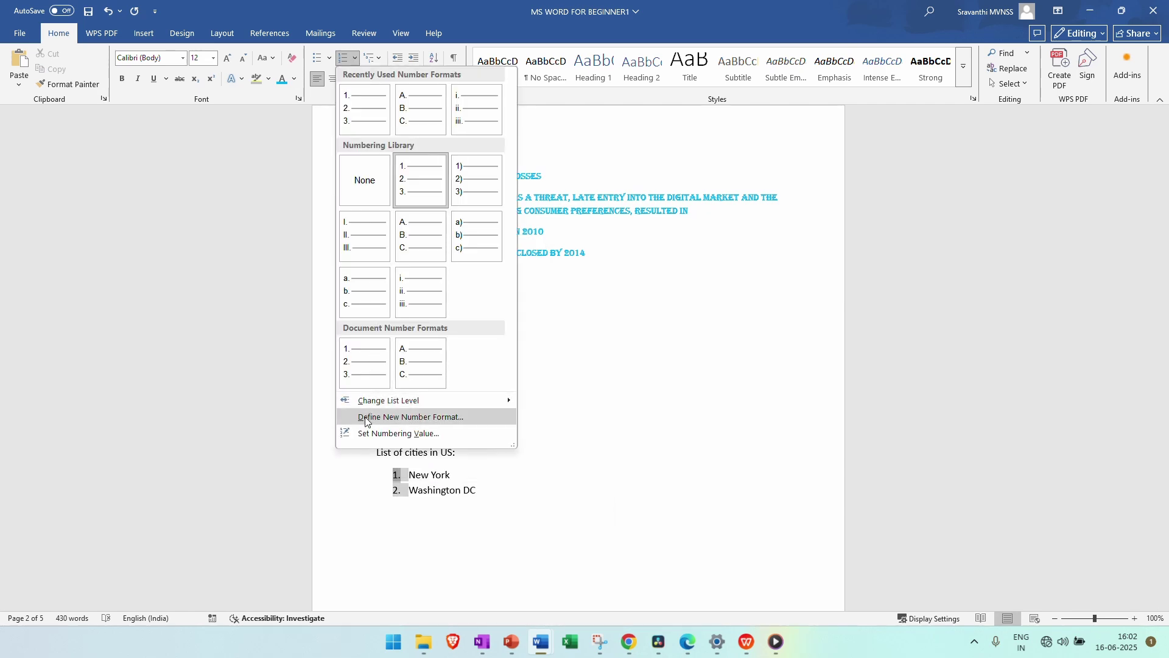
{"action": "left_click", "coordinate": [399, 478]}
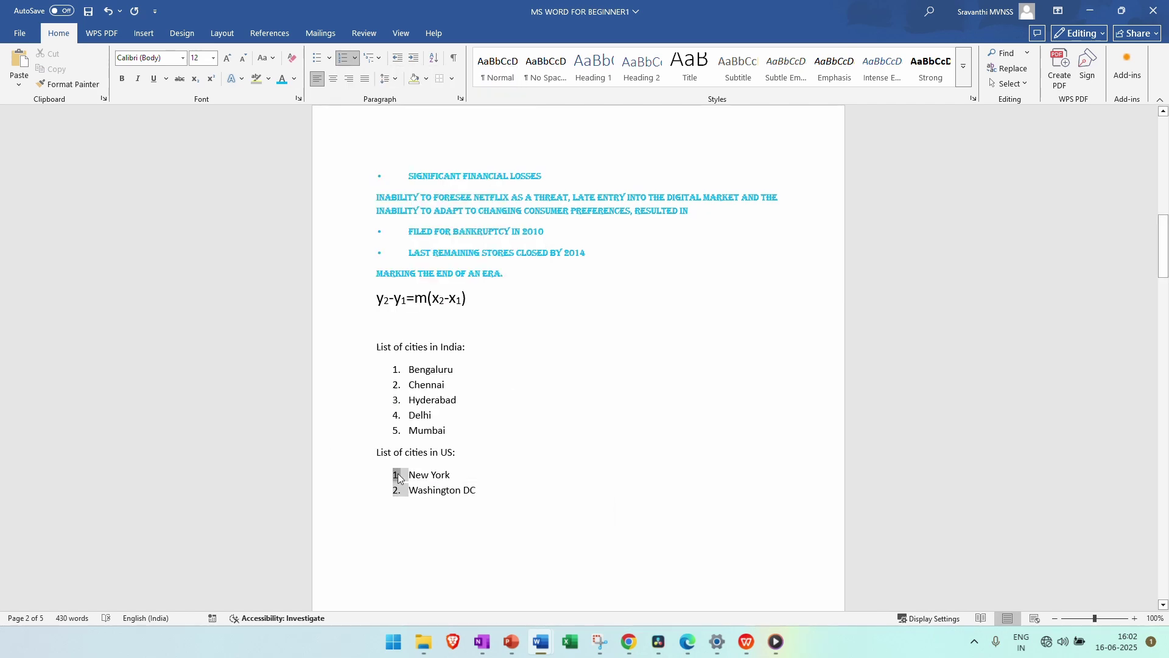
{"action": "right_click", "coordinate": [399, 478]}
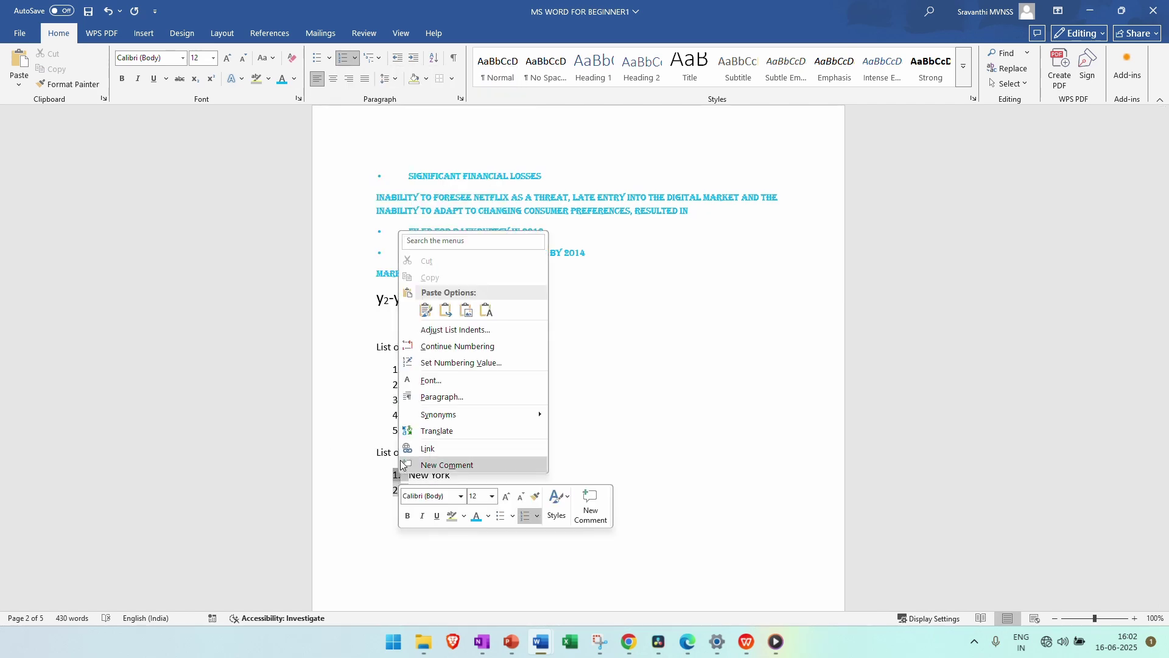
{"action": "left_click", "coordinate": [462, 347]}
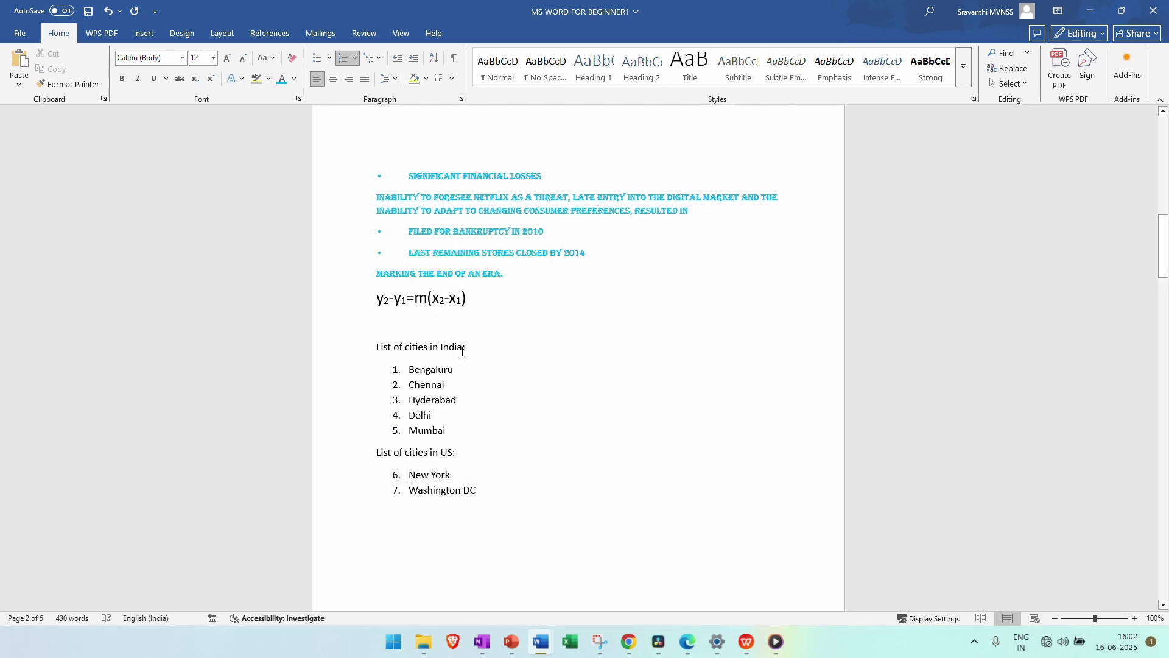
- Undo the continued numbering on the US city list
{"action": "left_click", "coordinate": [395, 474]}
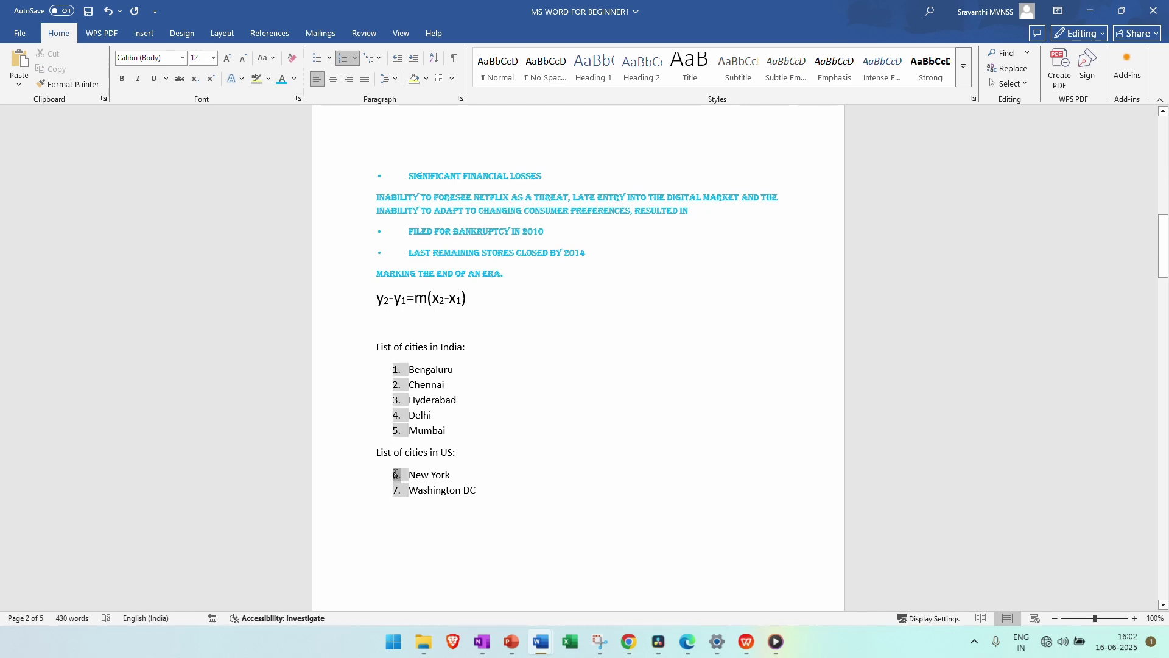
{"action": "right_click", "coordinate": [395, 475]}
{"action": "key", "text": "Escape"}
{"action": "left_click", "coordinate": [396, 478]}
{"action": "key", "text": "ctrl+z"}
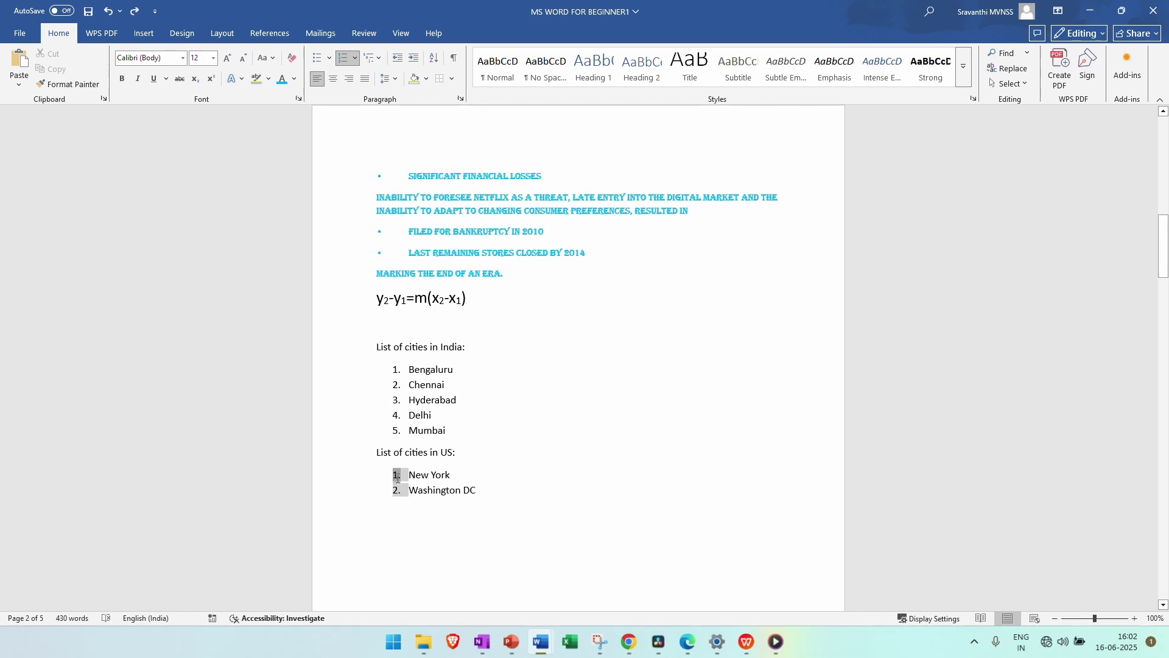
- Set the numbering value of the US city list to start at 10
{"action": "right_click", "coordinate": [397, 478]}
{"action": "left_click", "coordinate": [459, 368]}
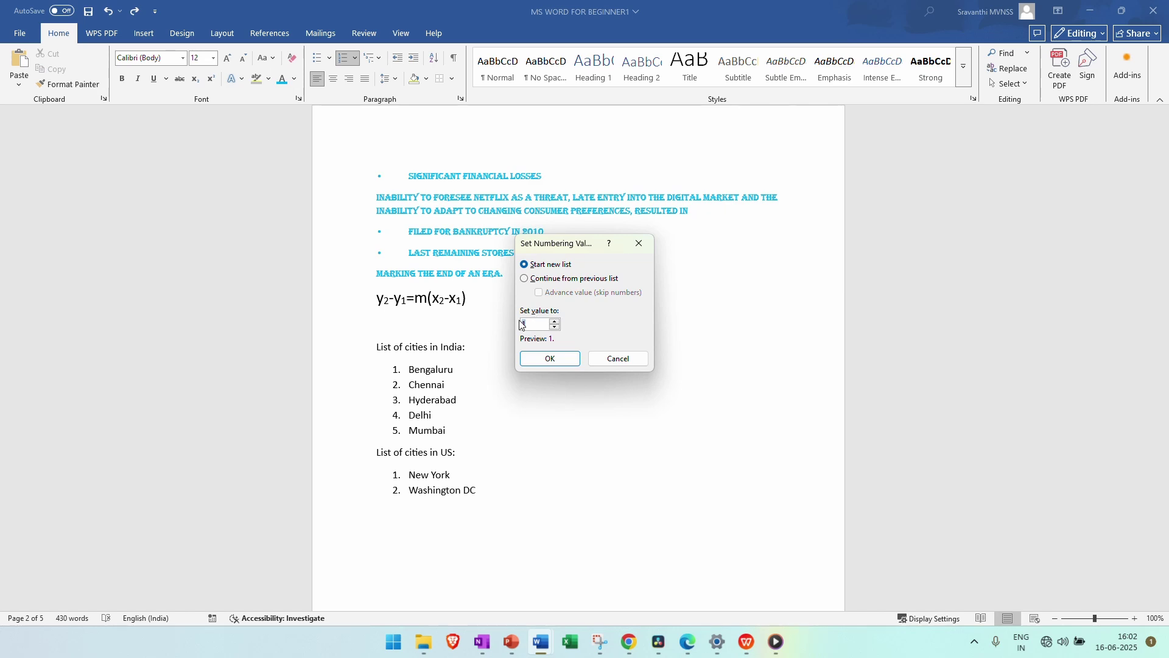
{"action": "type", "text": "6"}
{"action": "key", "text": "BackSpace"}
{"action": "type", "text": "10"}
{"action": "left_click", "coordinate": [528, 360]}
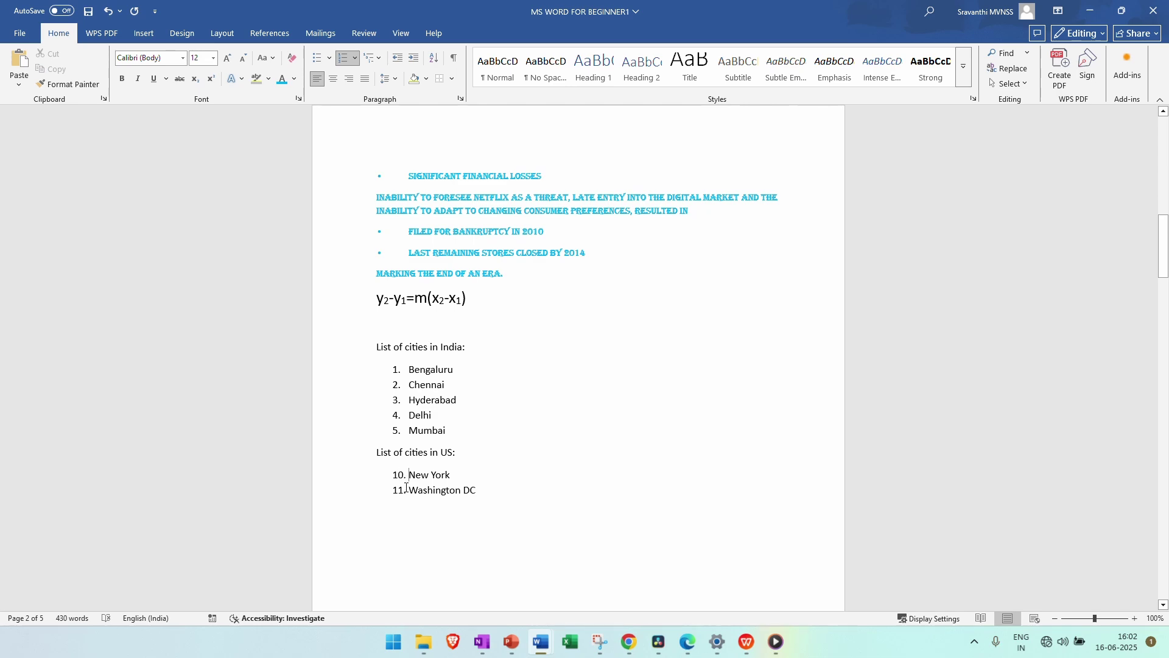
- Make the US city list, starting at New York, continue the numbering of the India list
{"action": "left_click", "coordinate": [396, 473]}
{"action": "right_click", "coordinate": [400, 486]}
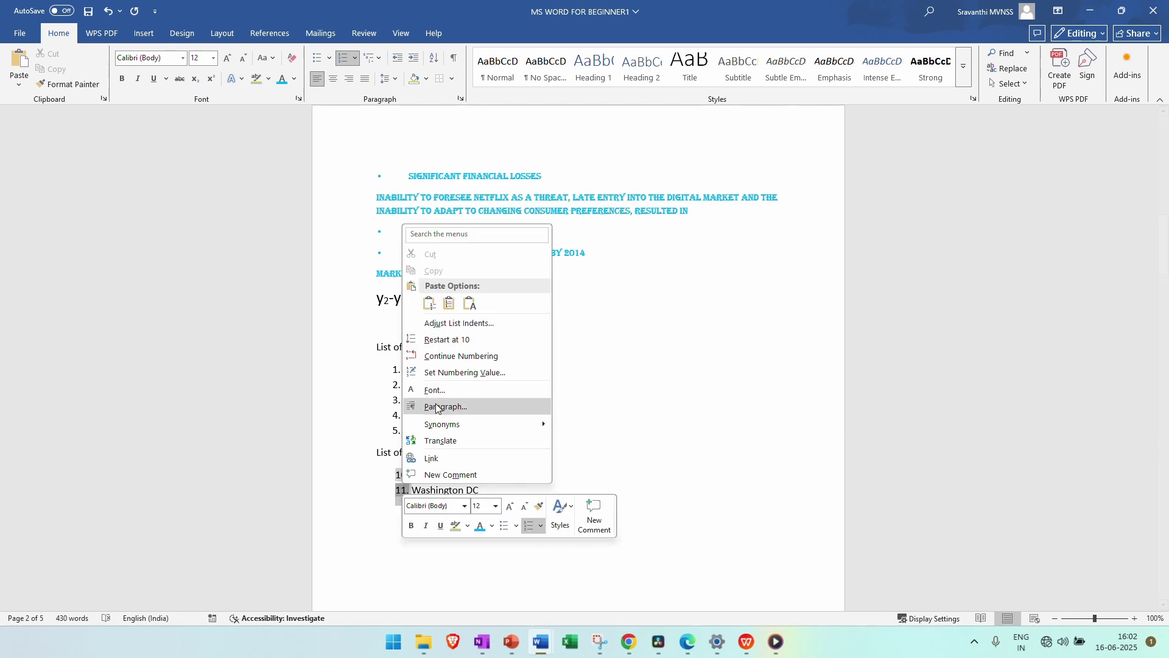
{"action": "key", "text": "Escape"}
{"action": "left_click", "coordinate": [404, 476]}
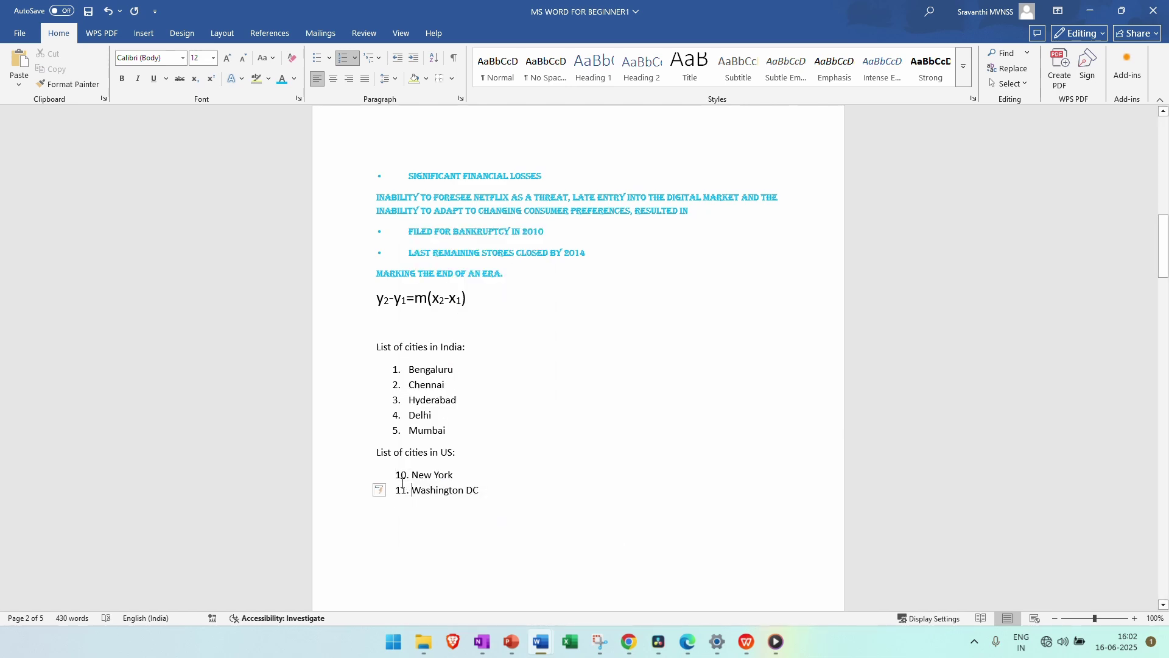
{"action": "left_click", "coordinate": [402, 475]}
{"action": "right_click", "coordinate": [404, 480]}
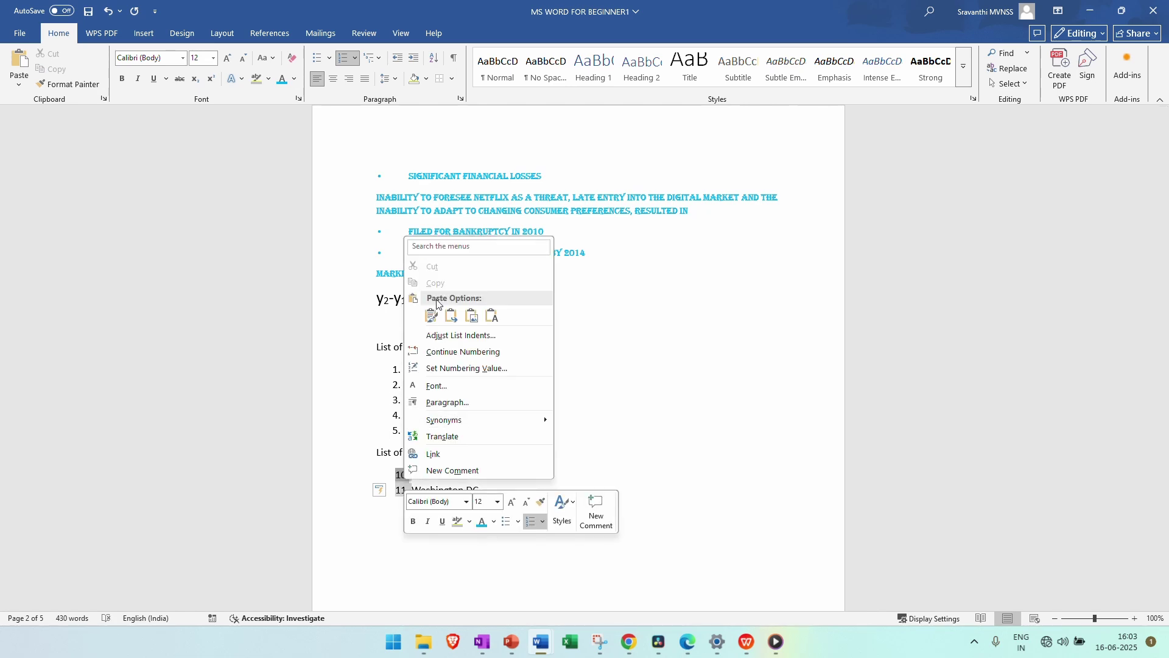
{"action": "left_click", "coordinate": [455, 352]}
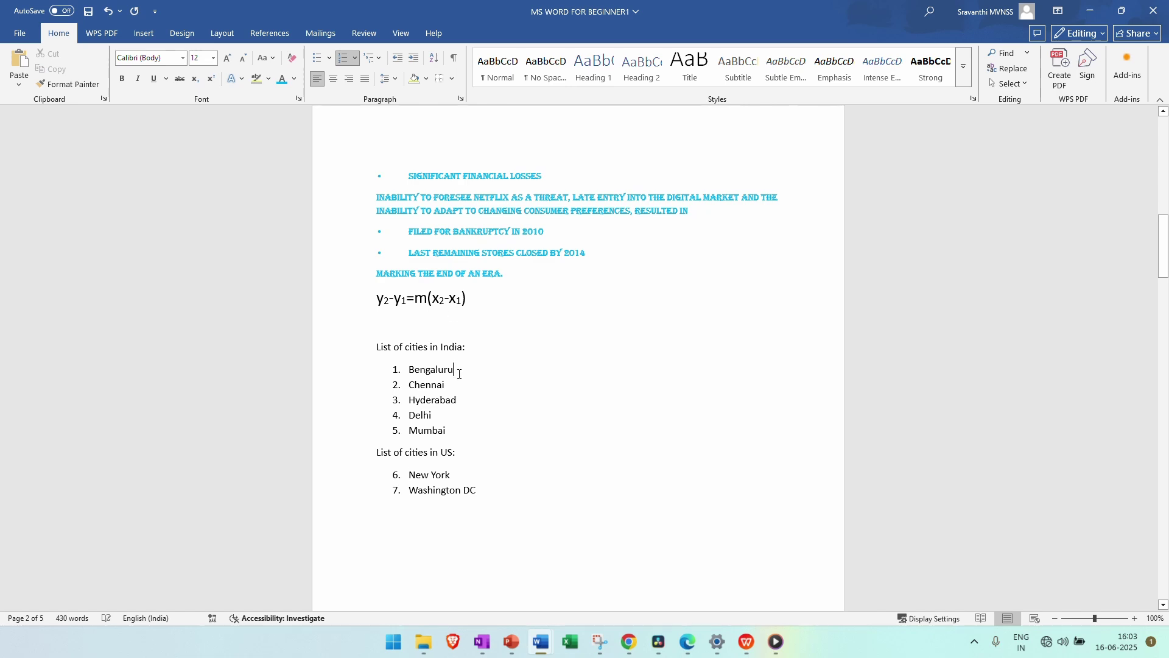
- Try a line break and new paragraphs after Bengaluru in the India list, and remove each of them
{"action": "key", "text": "shift+Return"}
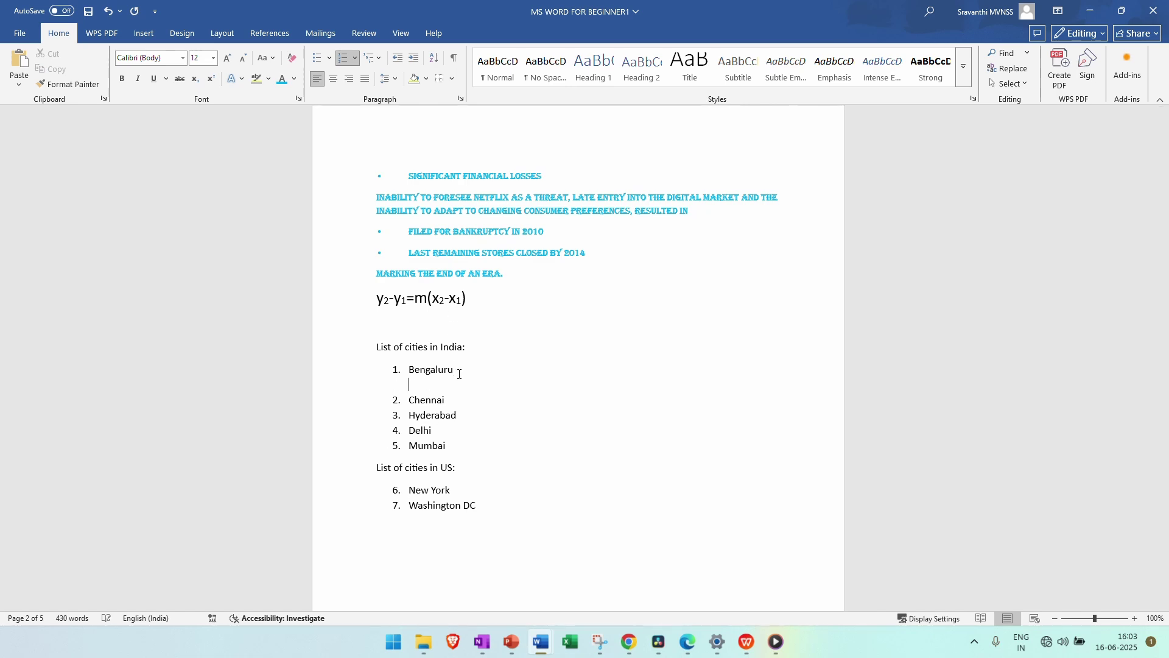
{"action": "key", "text": "BackSpace"}
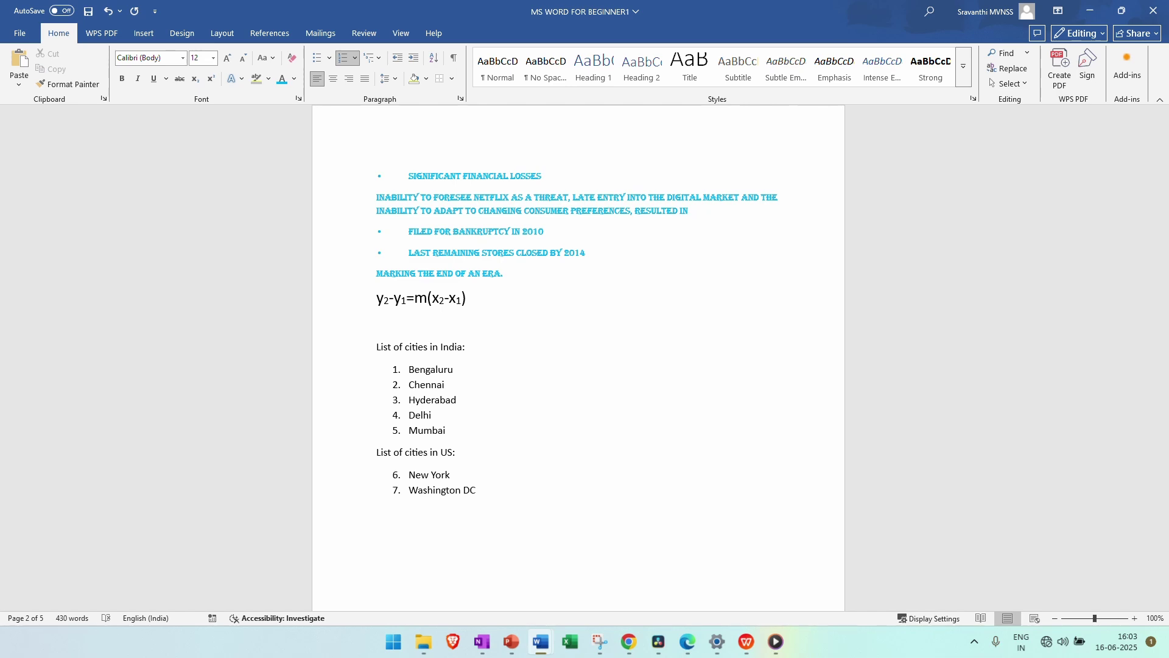
{"action": "key", "text": "Return"}
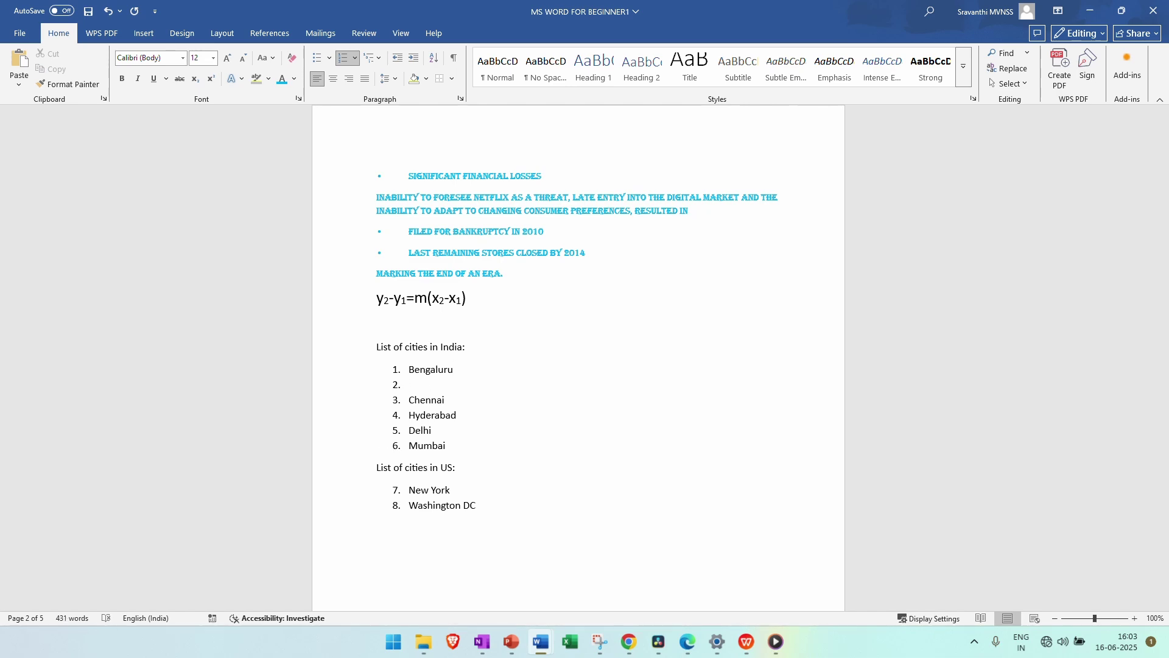
{"action": "key", "text": "Return"}
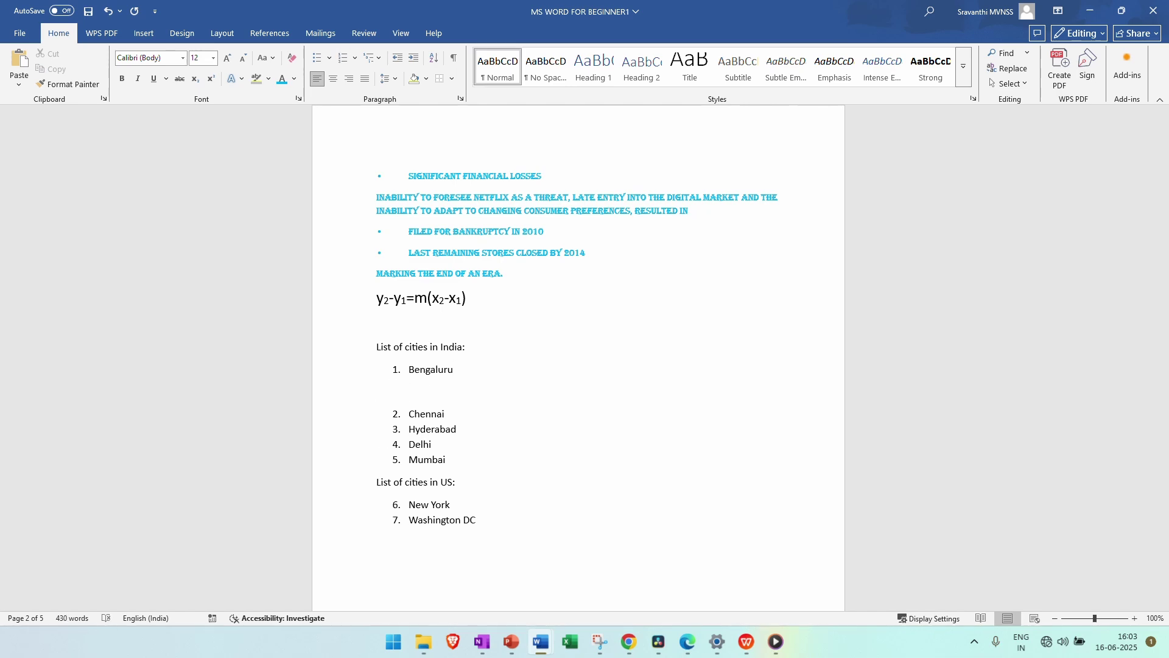
{"action": "key", "text": "BackSpace"}
{"action": "key", "text": "Return"}
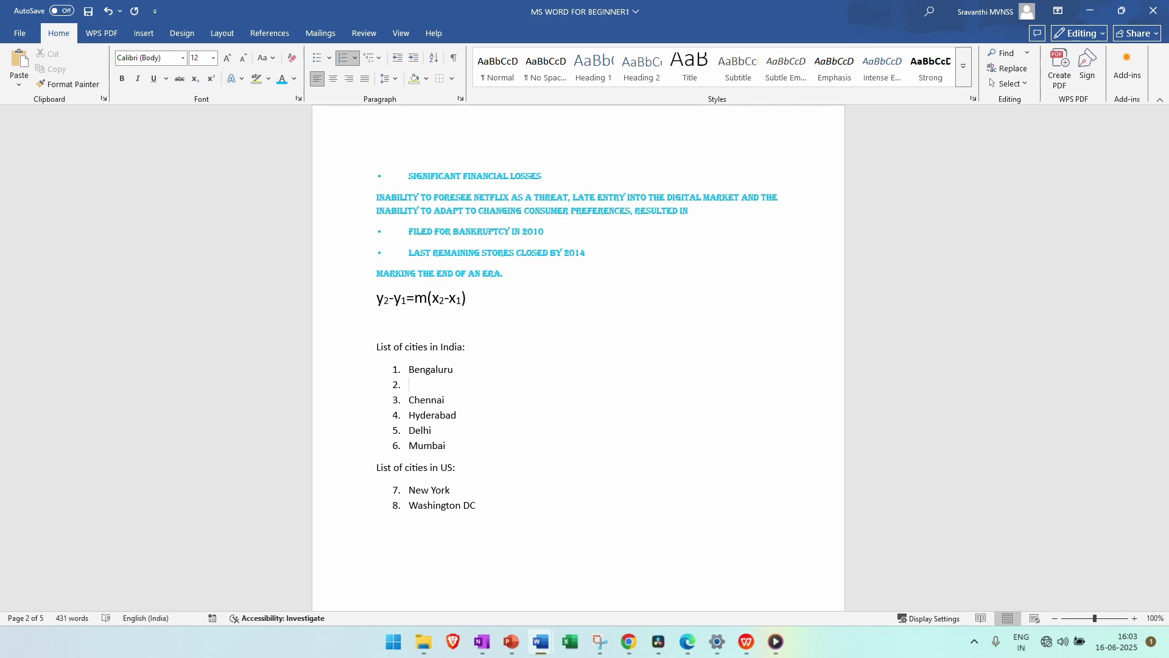
{"action": "key", "text": "Return"}
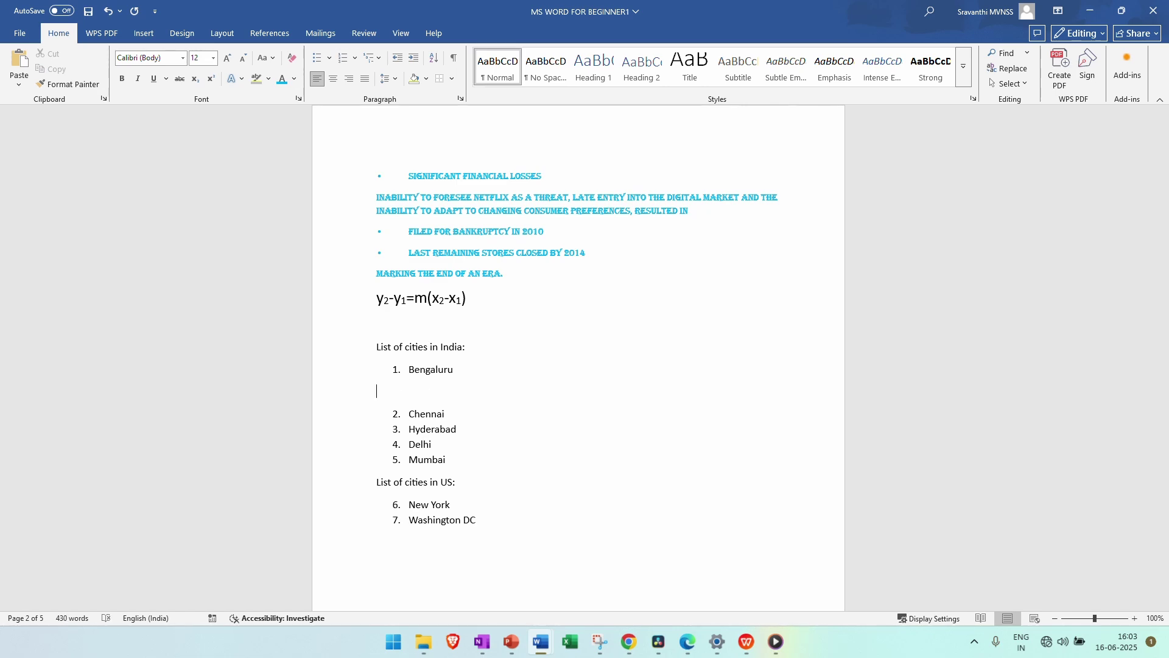
{"action": "key", "text": "BackSpace"}
{"action": "key", "text": "BackSpace"}
{"action": "type", "text": "u"}
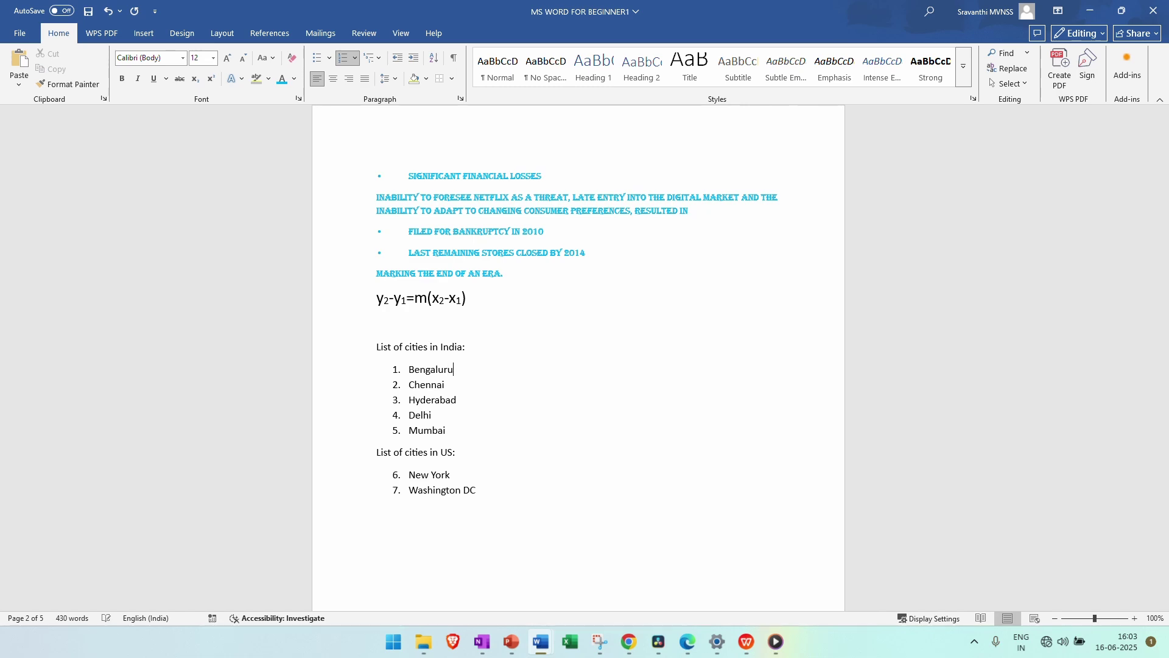
- Add RR Nagar, JP Nagar and Jayanagar as separate unnumbered lines under Bengaluru in the India list
{"action": "key", "text": "shift+Return"}
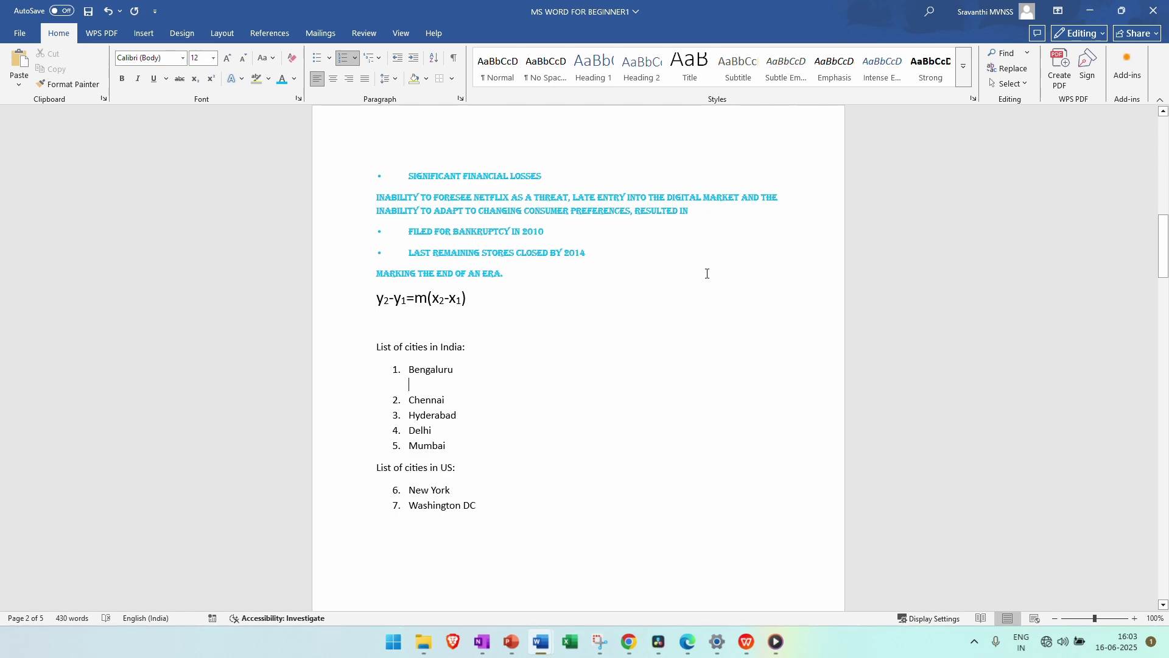
{"action": "type", "text": "RR Nagar"}
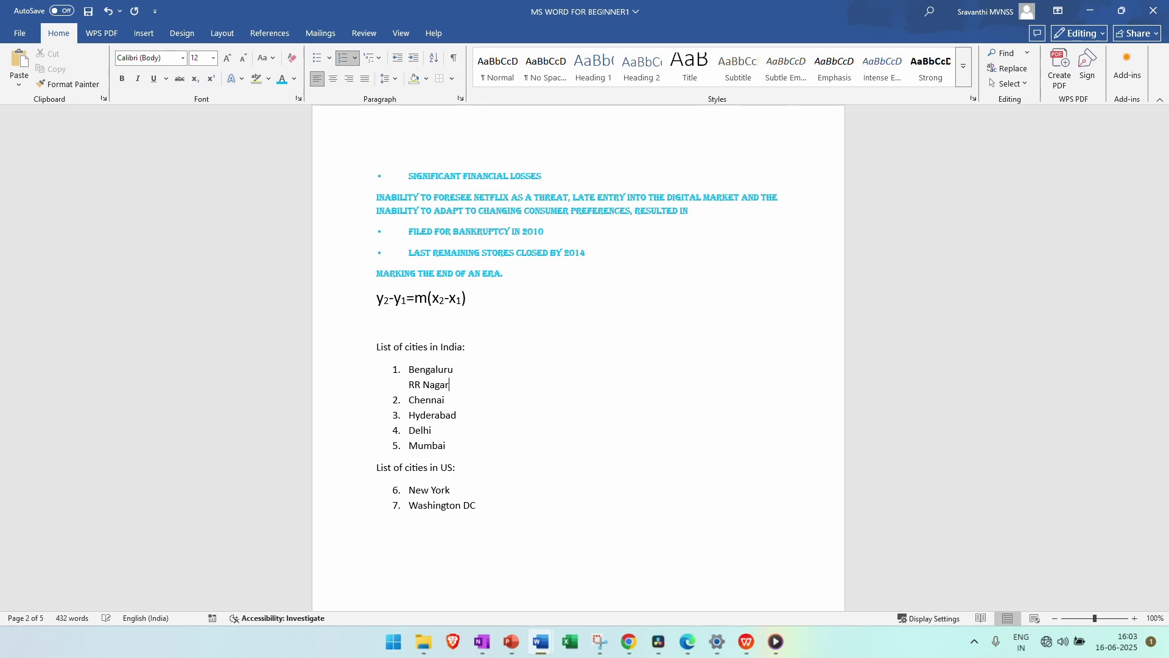
{"action": "key", "text": "shift+Return"}
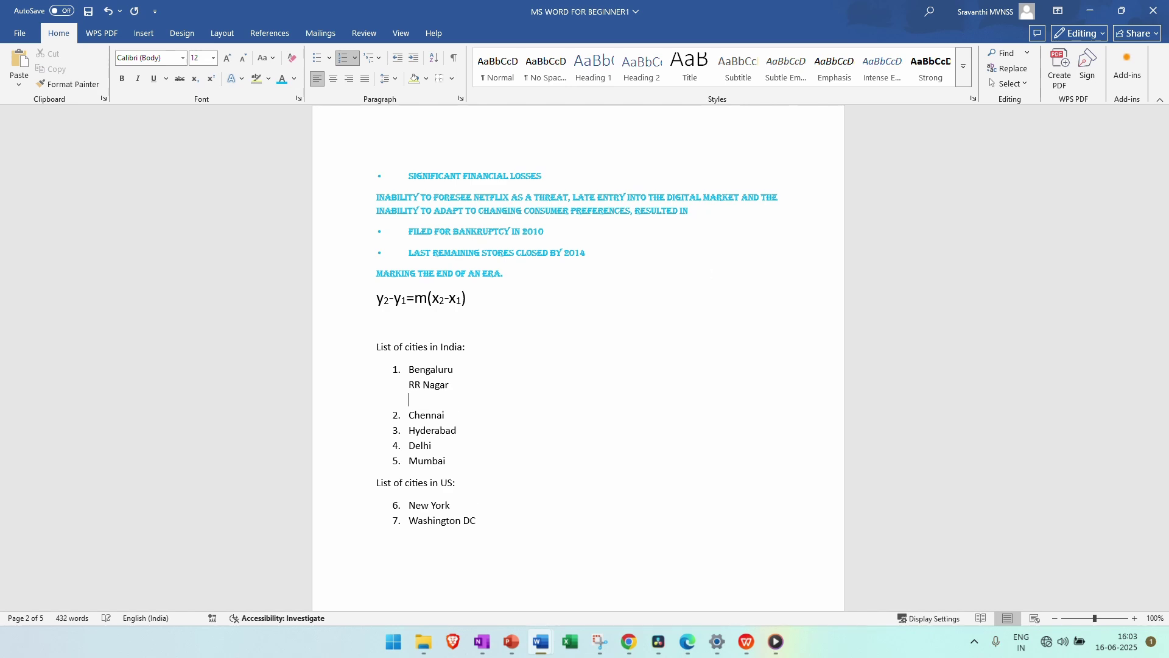
{"action": "type", "text": "JP NAgar"}
{"action": "key", "text": "Return"}
{"action": "type", "text": "Jayanagar"}
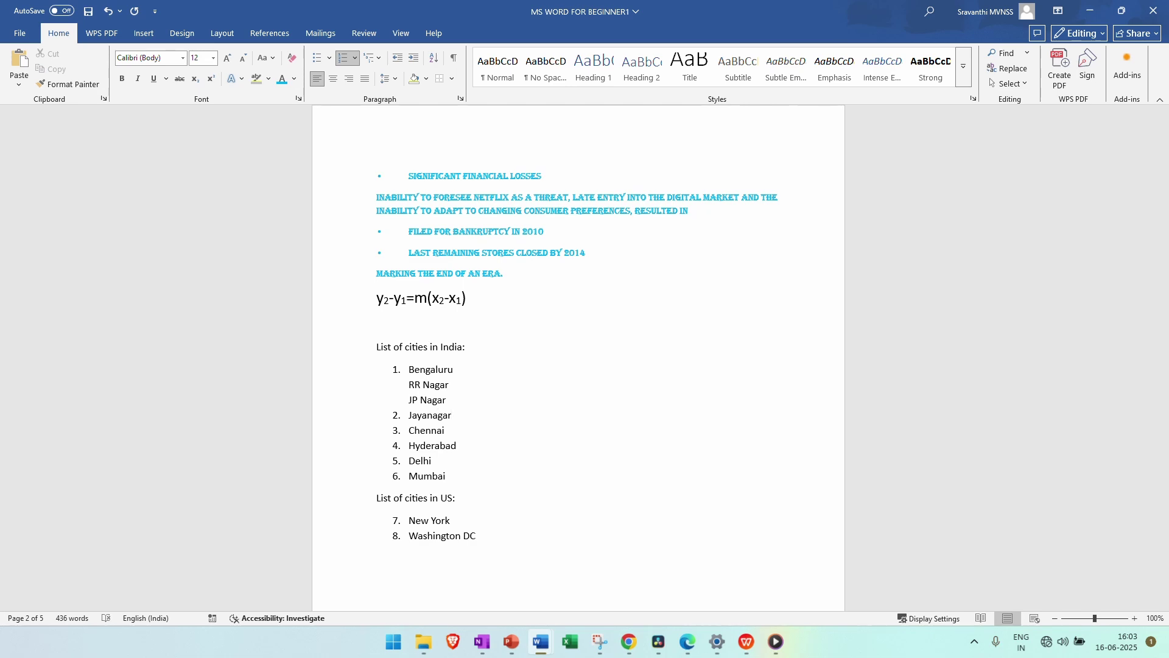
{"action": "left_click", "coordinate": [408, 416]}
{"action": "key", "text": "BackSpace"}
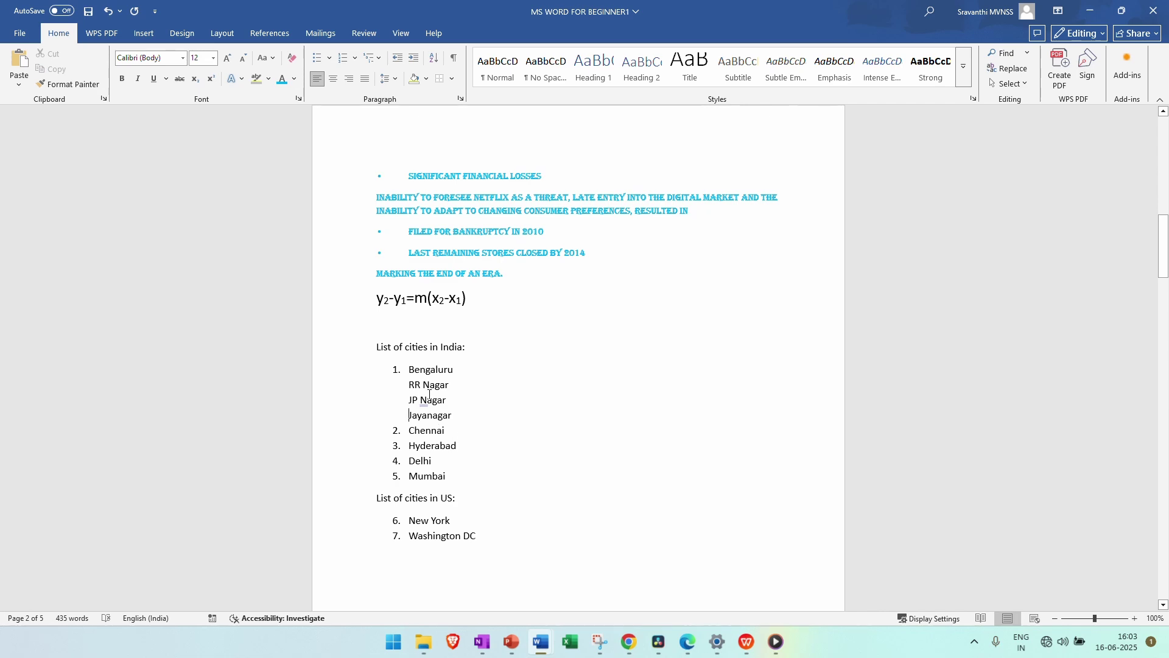
{"action": "left_click_drag", "start_coordinate": [409, 384], "coordinate": [441, 415]}
{"action": "left_click", "coordinate": [409, 369]}
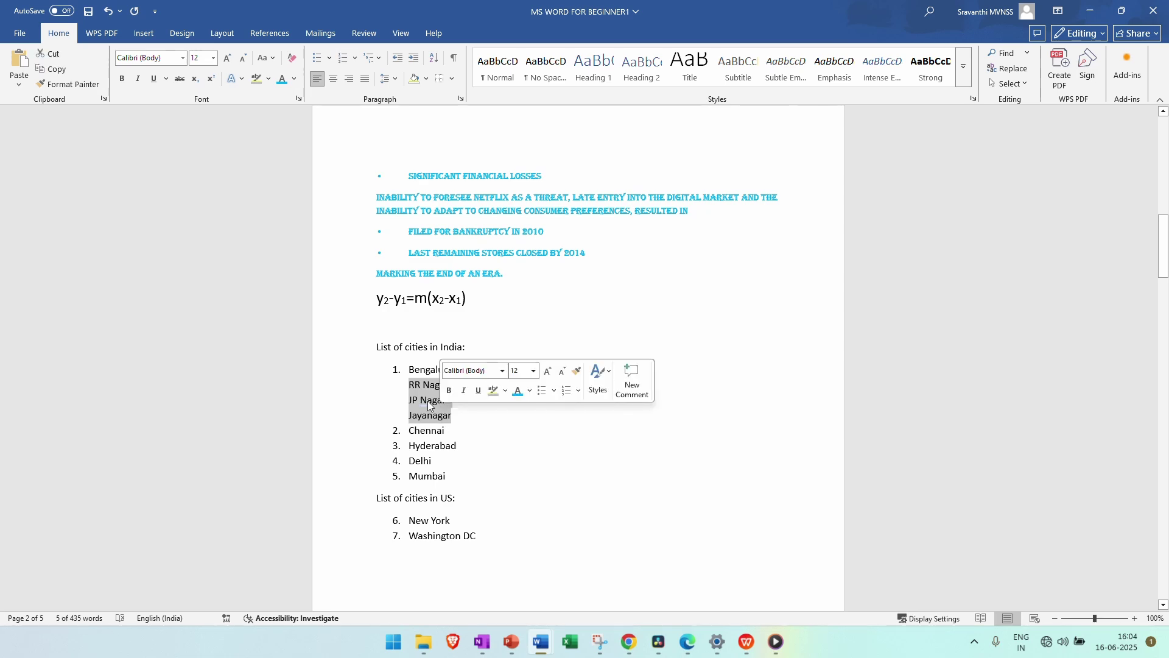
- Add xx and yy as separate unnumbered lines under Chennai in the India list
{"action": "left_click", "coordinate": [452, 430]}
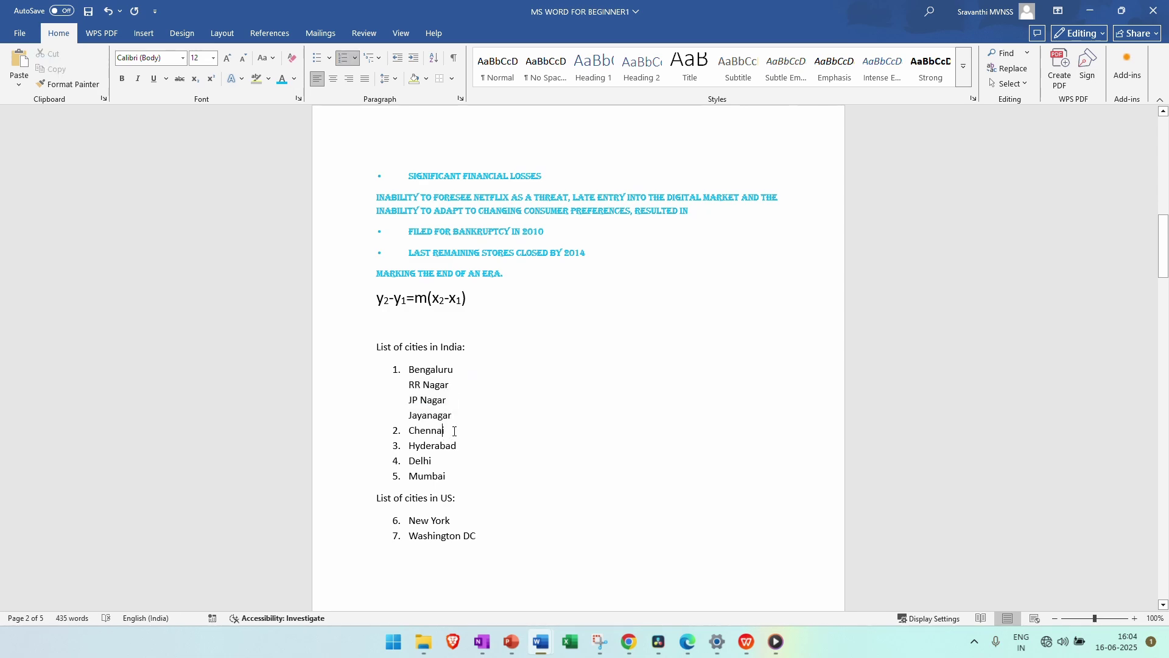
{"action": "key", "text": "shift+Return"}
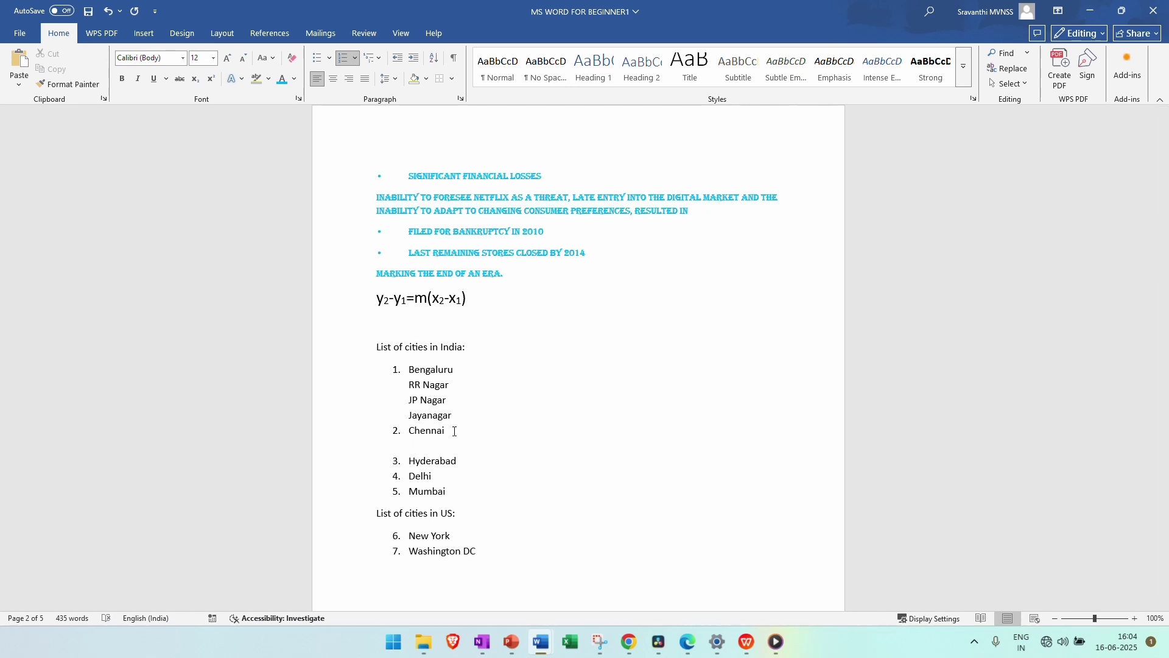
{"action": "type", "text": "xx"}
{"action": "key", "text": "shift+Return"}
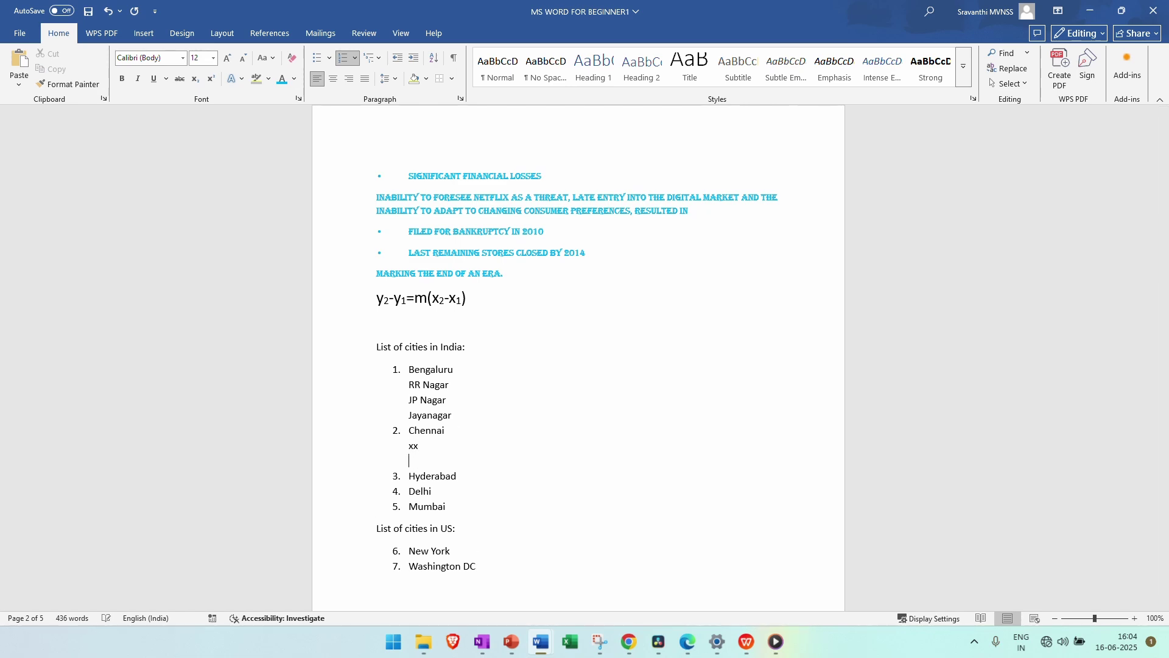
{"action": "type", "text": "yy"}
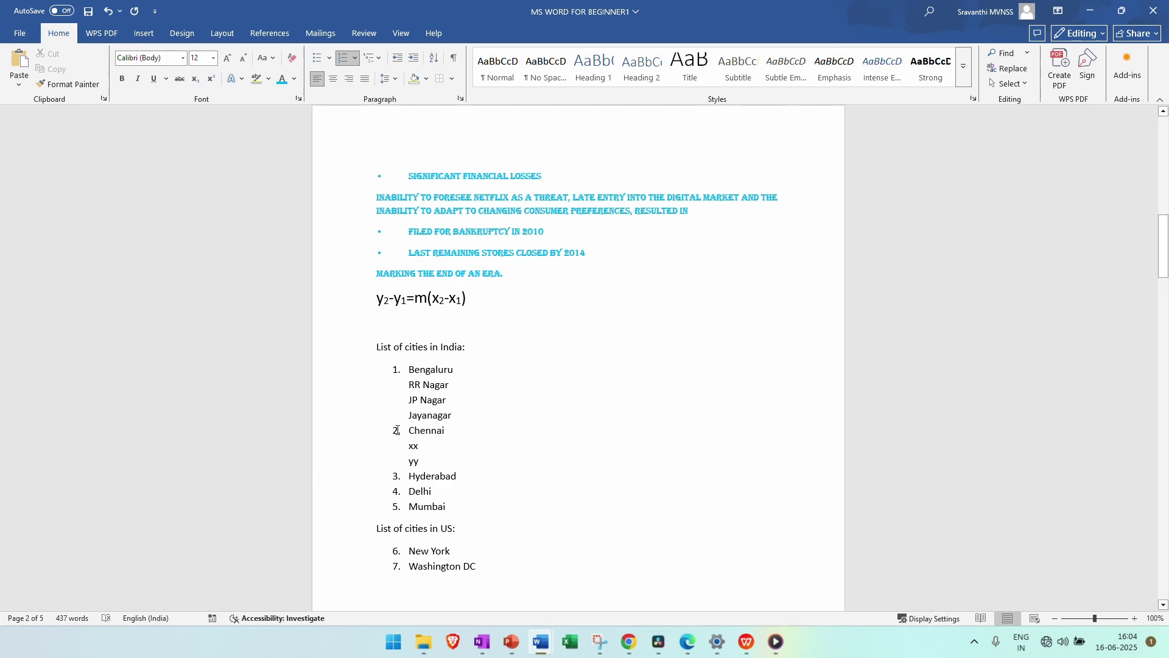
{"action": "left_click", "coordinate": [453, 415]}
{"action": "left_click", "coordinate": [413, 461]}
- Try the 1., 1.1., 1.1.1. multilevel format on the India list from Bengaluru to Mumbai, and undo it
{"action": "left_click_drag", "start_coordinate": [450, 507], "coordinate": [393, 371]}
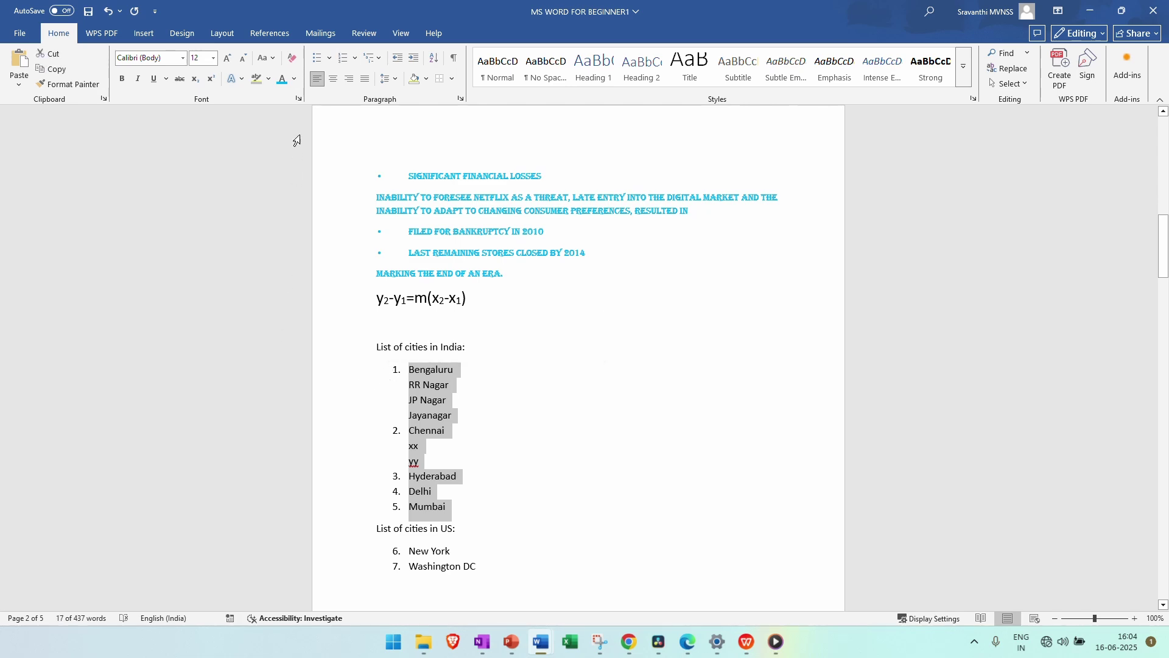
{"action": "left_click", "coordinate": [368, 58]}
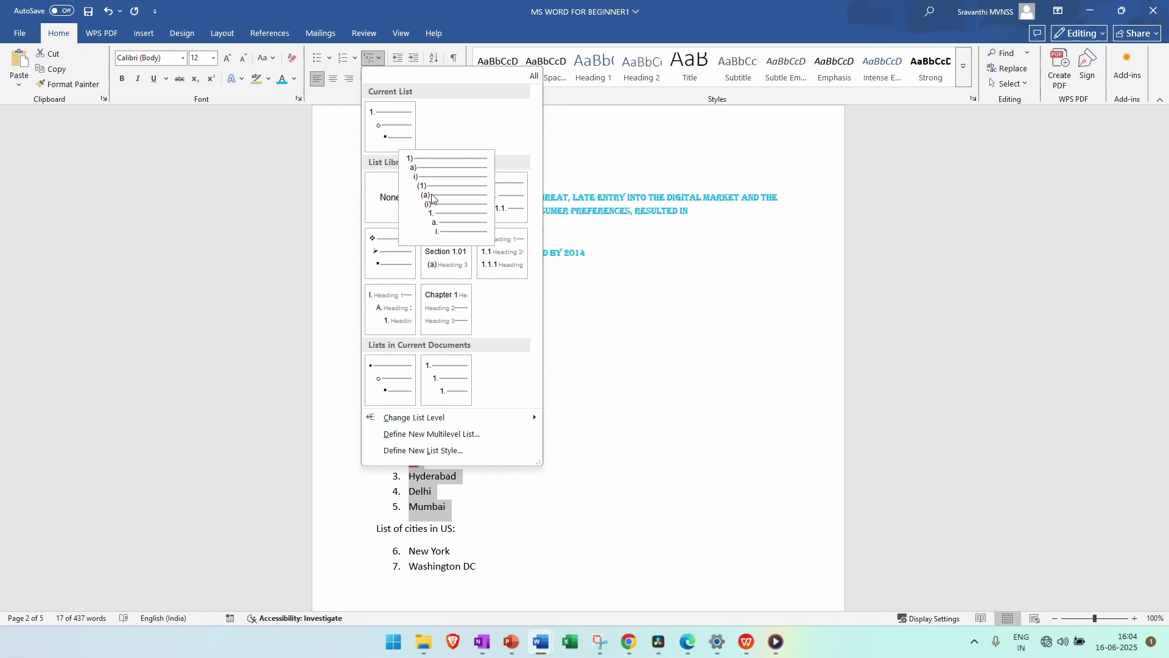
{"action": "mouse_move", "coordinate": [440, 196]}
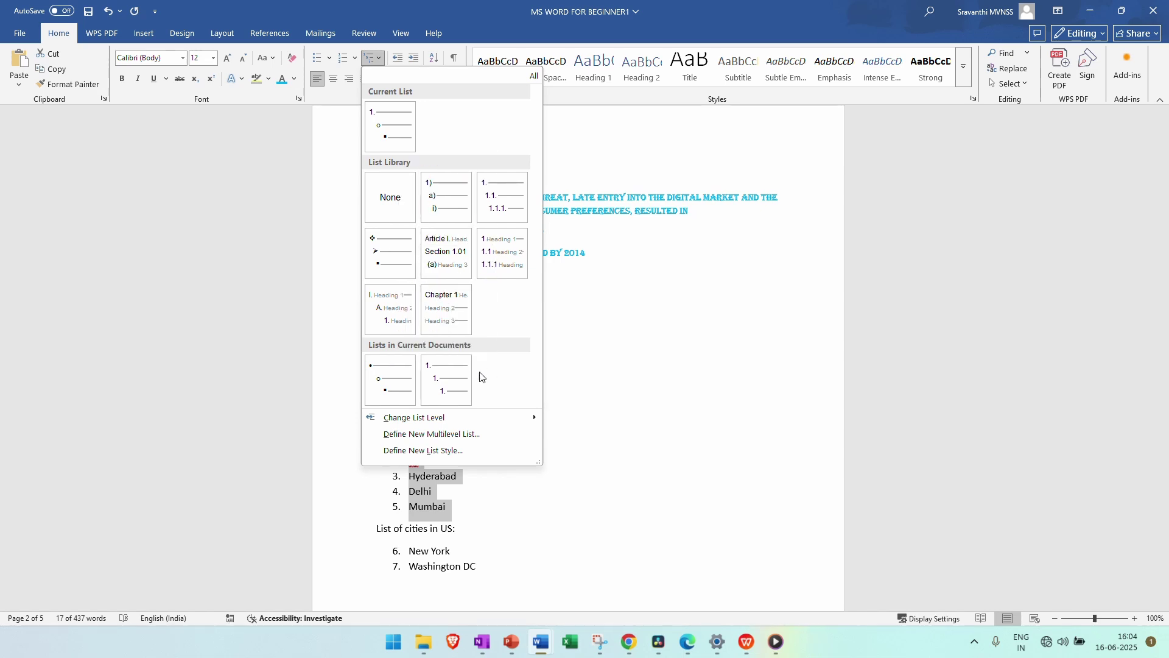
{"action": "mouse_move", "coordinate": [505, 201]}
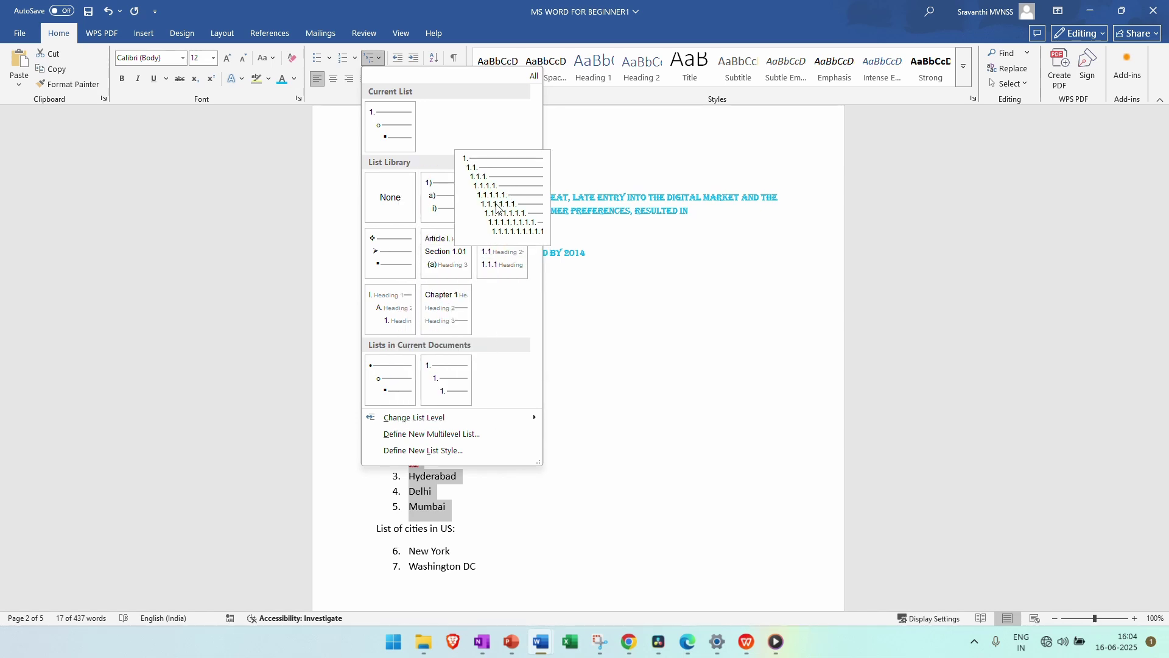
{"action": "left_click", "coordinate": [497, 206]}
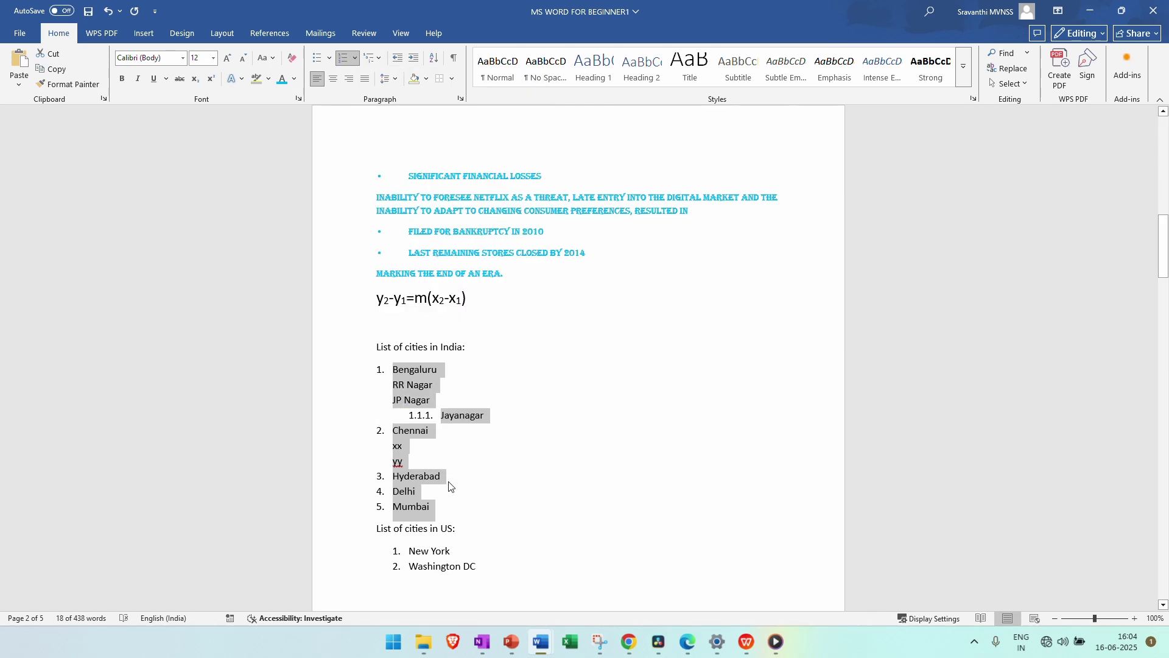
{"action": "key", "text": "ctrl+z"}
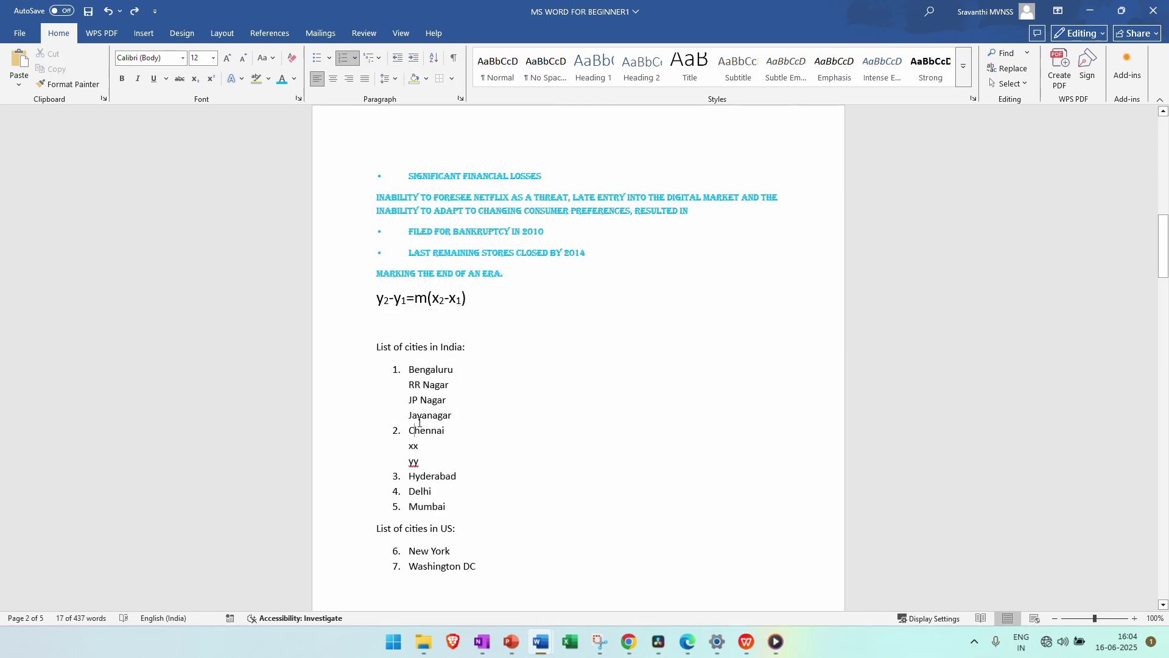
- Try a multilevel list format on only the RR Nagar, JP Nagar and Jayanagar lines, and undo it
{"action": "left_click_drag", "start_coordinate": [461, 413], "coordinate": [407, 383]}
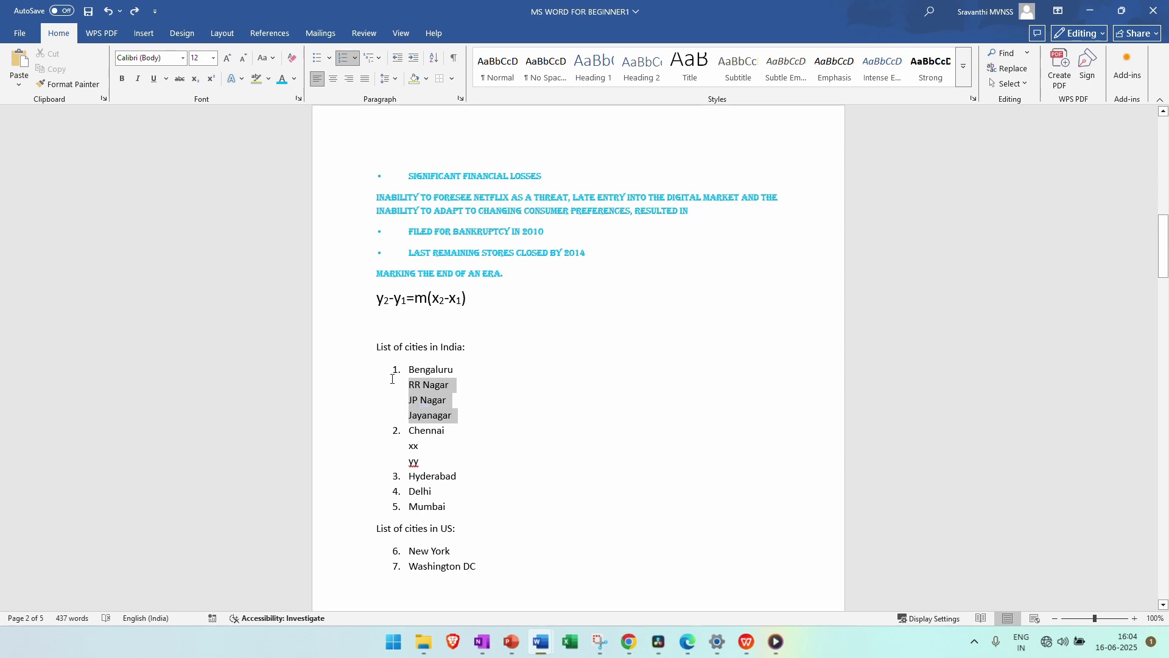
{"action": "left_click", "coordinate": [368, 62]}
{"action": "left_click", "coordinate": [503, 254]}
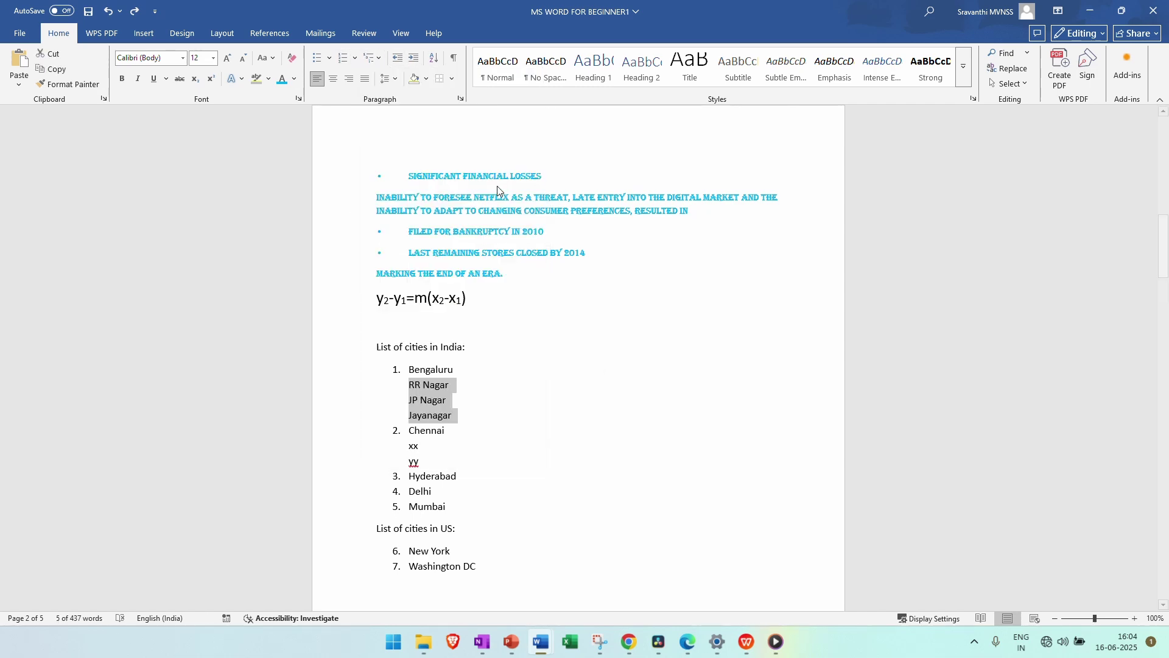
{"action": "left_click", "coordinate": [440, 419]}
{"action": "key", "text": "ctrl+z"}
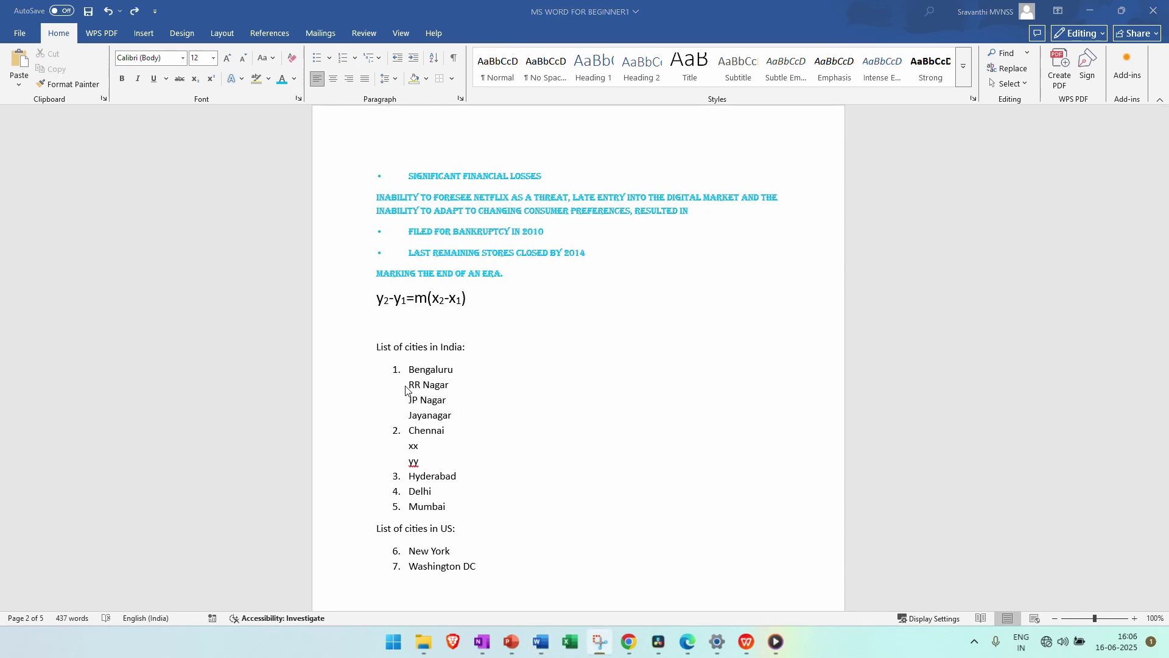
- Replace the line break before RR Nagar under Bengaluru with a paragraph break and remove the number from the new paragraph
{"action": "left_click", "coordinate": [407, 392]}
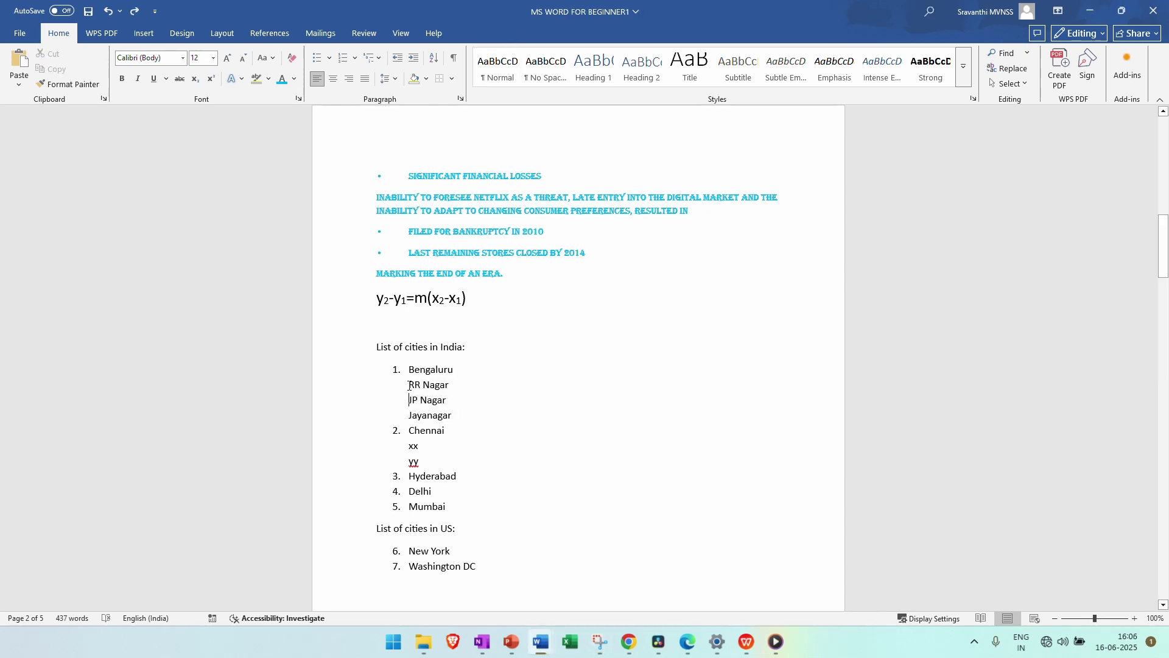
{"action": "key", "text": "BackSpace"}
{"action": "key", "text": "BackSpace"}
{"action": "key", "text": "BackSpace"}
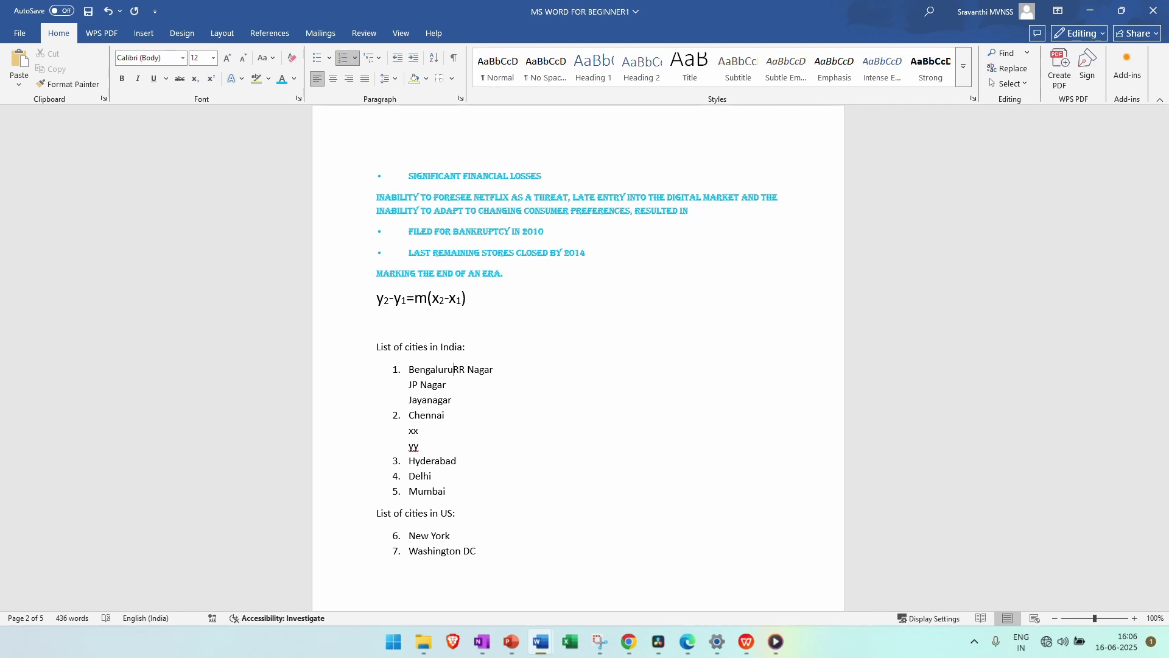
{"action": "key", "text": "Return"}
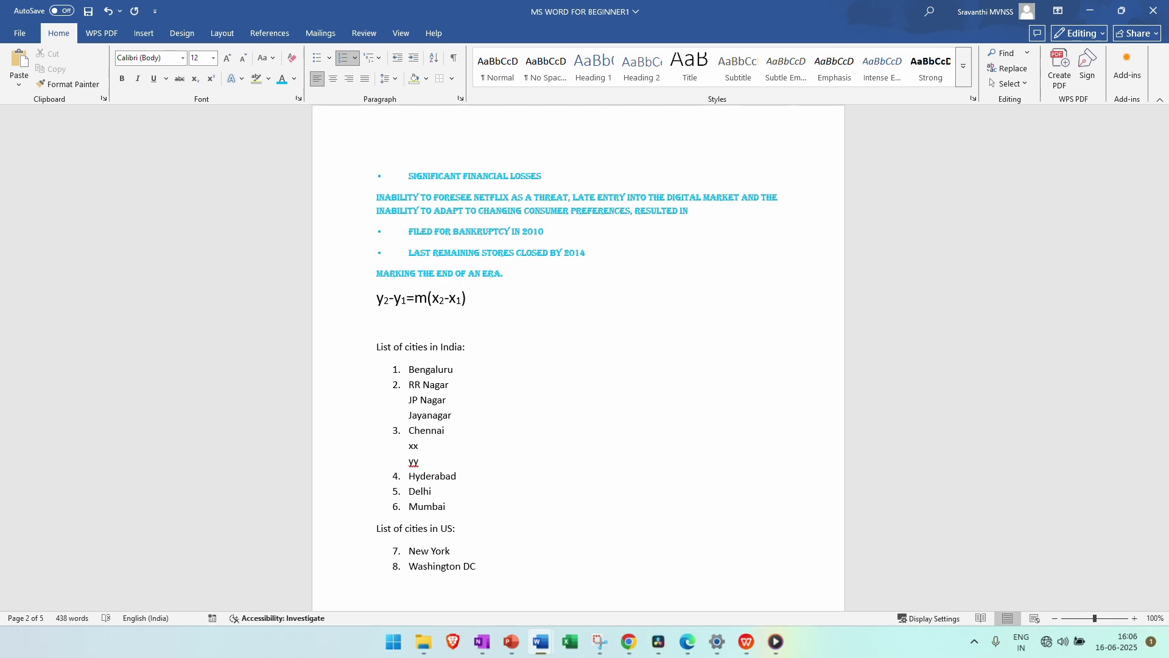
{"action": "key", "text": "BackSpace"}
{"action": "key", "text": "BackSpace"}
{"action": "key", "text": "BackSpace"}
{"action": "key", "text": "Return"}
- Turn the remaining sub-lines under Bengaluru and Chennai into separate unnumbered paragraphs in place of line breaks
{"action": "left_click", "coordinate": [409, 384]}
{"action": "left_click", "coordinate": [409, 414]}
{"action": "left_click", "coordinate": [410, 445]}
{"action": "key", "text": "BackSpace"}
{"action": "key", "text": "Return"}
{"action": "key", "text": "BackSpace"}
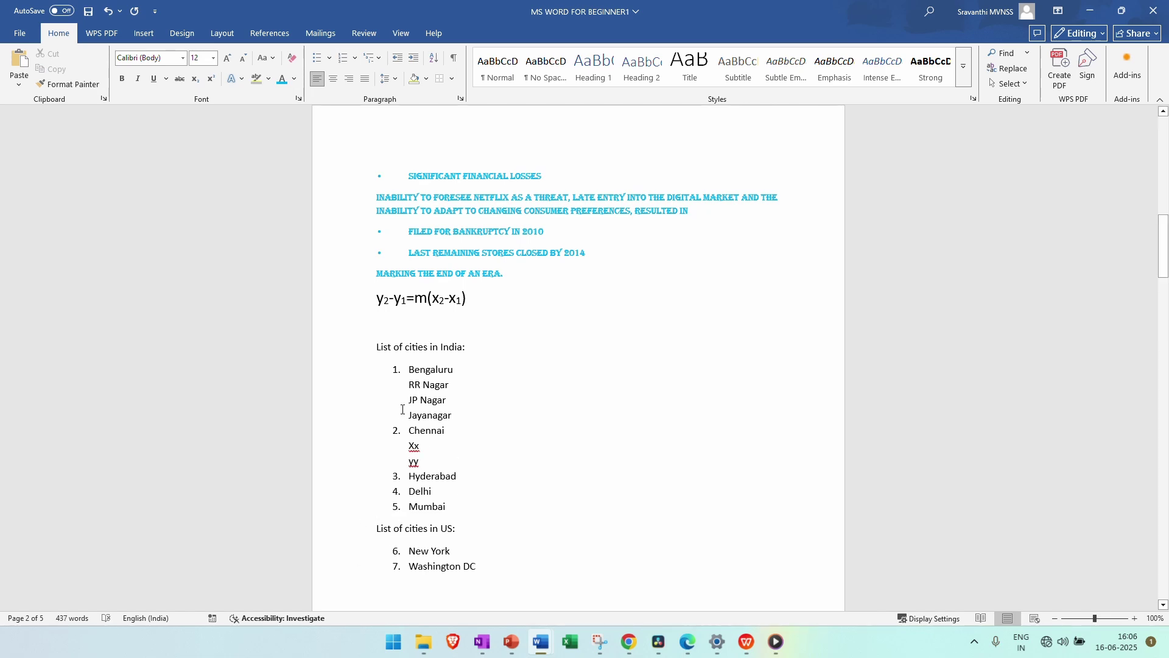
- Apply the 1., 1.1., 1.1.1. multilevel list format to the India list from Bengaluru to Mumbai
{"action": "left_click_drag", "start_coordinate": [458, 511], "coordinate": [405, 369]}
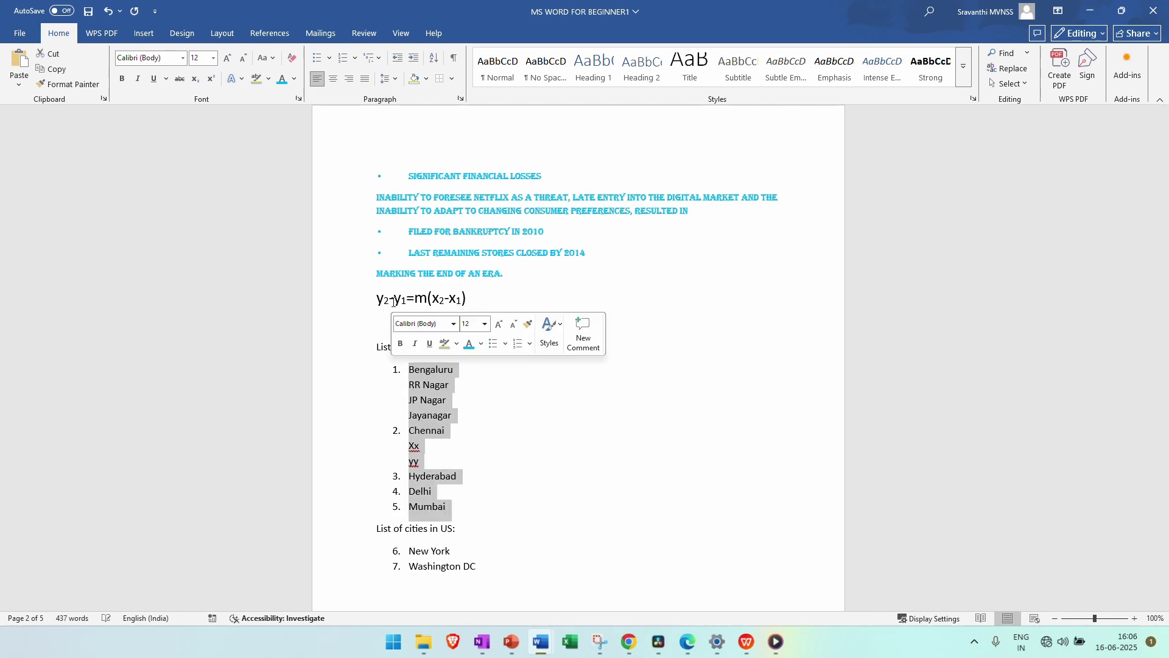
{"action": "left_click", "coordinate": [370, 57]}
{"action": "left_click", "coordinate": [487, 203]}
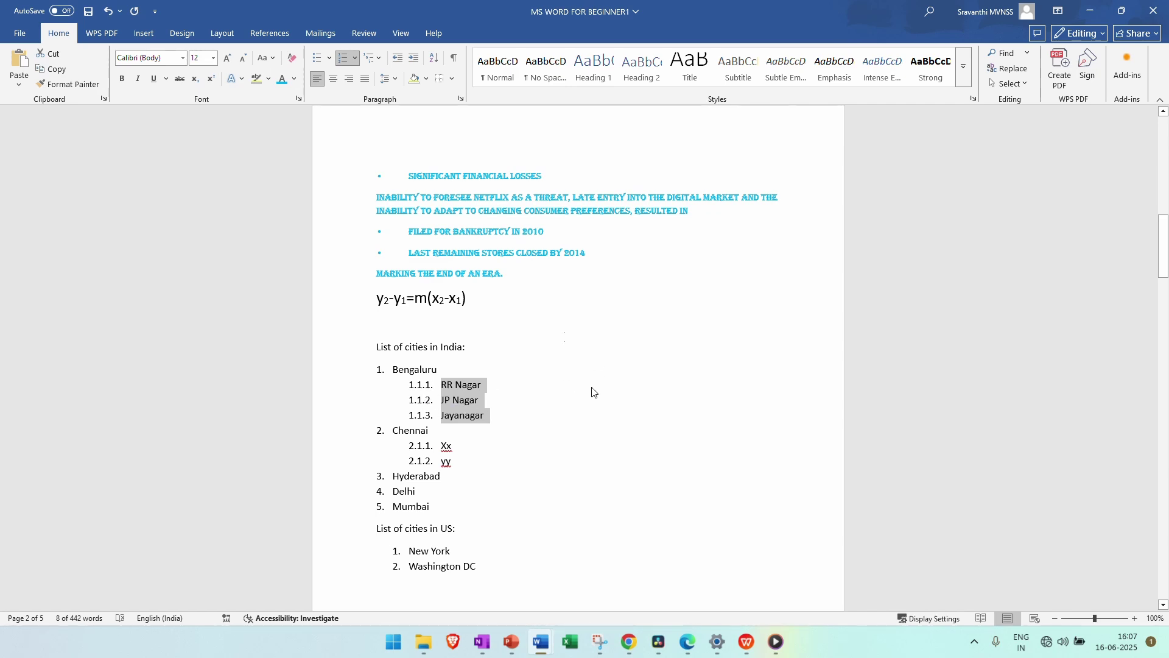
{"action": "left_click", "coordinate": [393, 369]}
{"action": "left_click", "coordinate": [572, 351]}
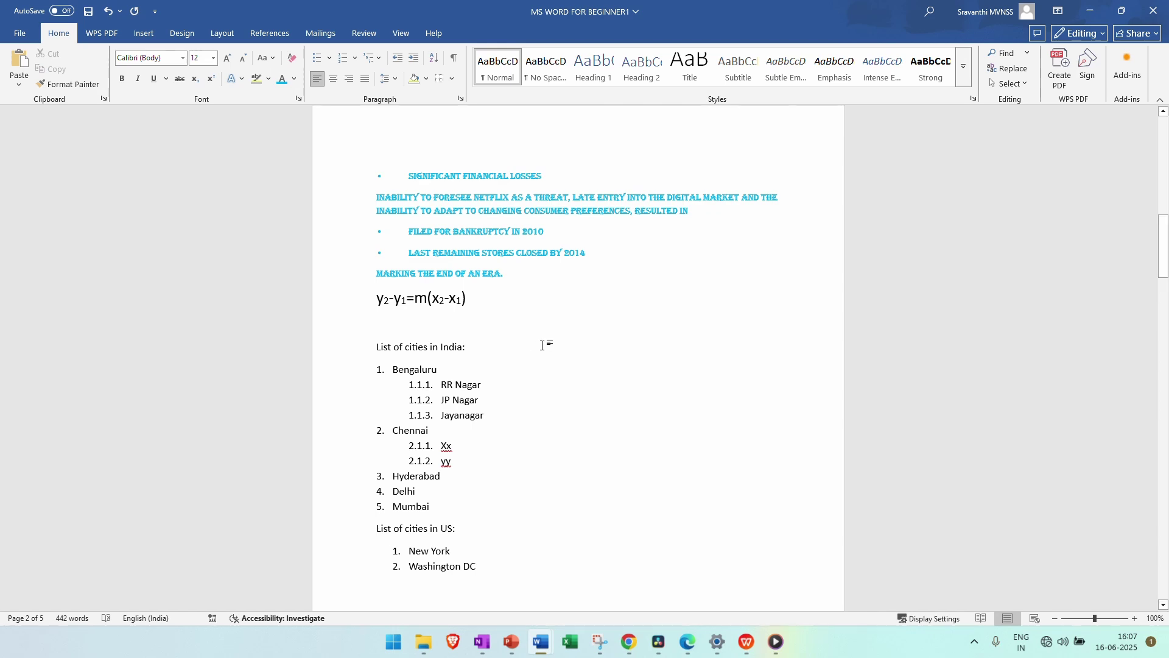
- Add a plain, unnumbered Bengaluru paragraph directly below the "List of cities in India:" heading
{"action": "left_click", "coordinate": [382, 348]}
{"action": "key", "text": "Return"}
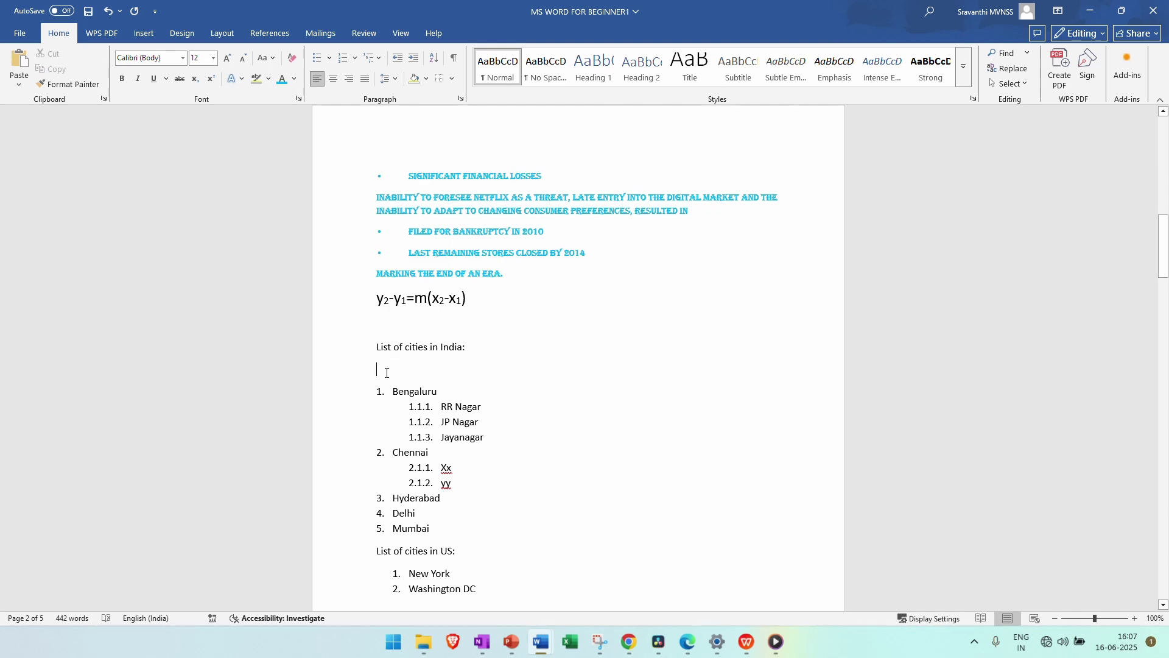
{"action": "type", "text": "Bengaluru"}
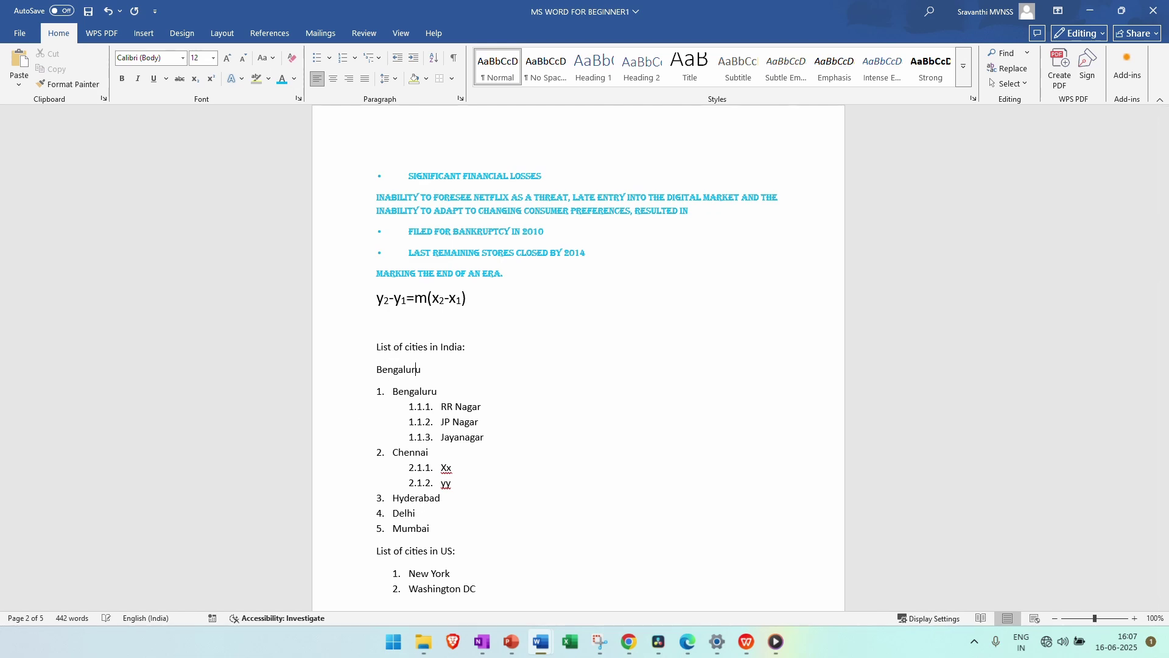
{"action": "key", "text": "Return"}
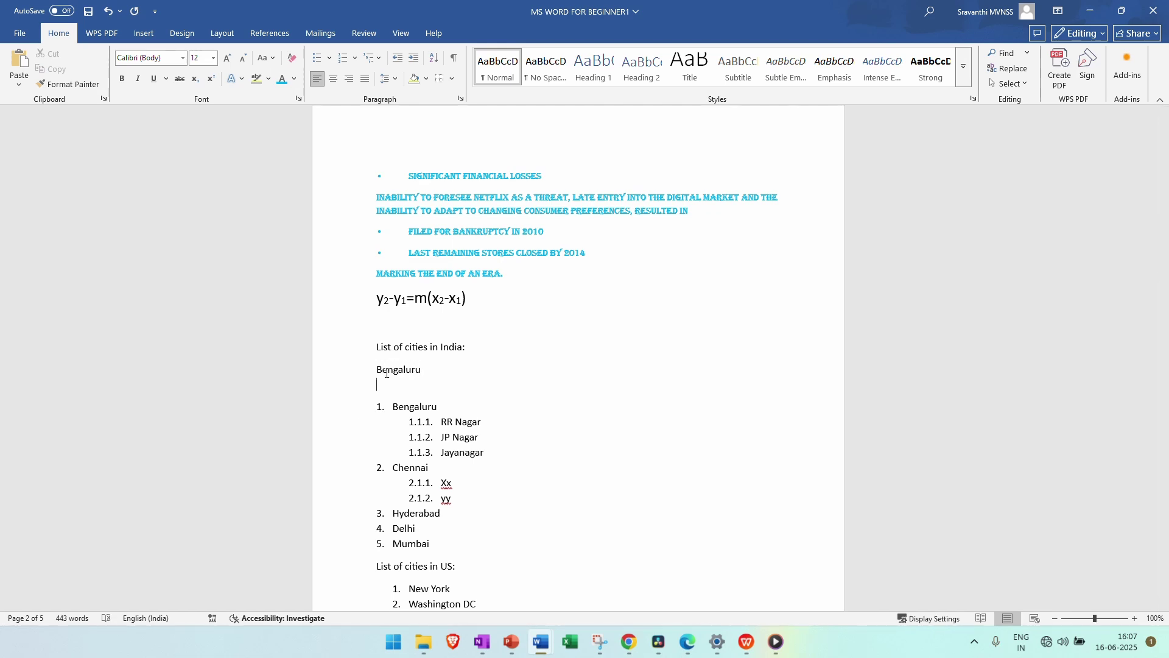
{"action": "left_click", "coordinate": [413, 59]}
{"action": "key", "text": "ctrl+z"}
{"action": "key", "text": "ctrl+z"}
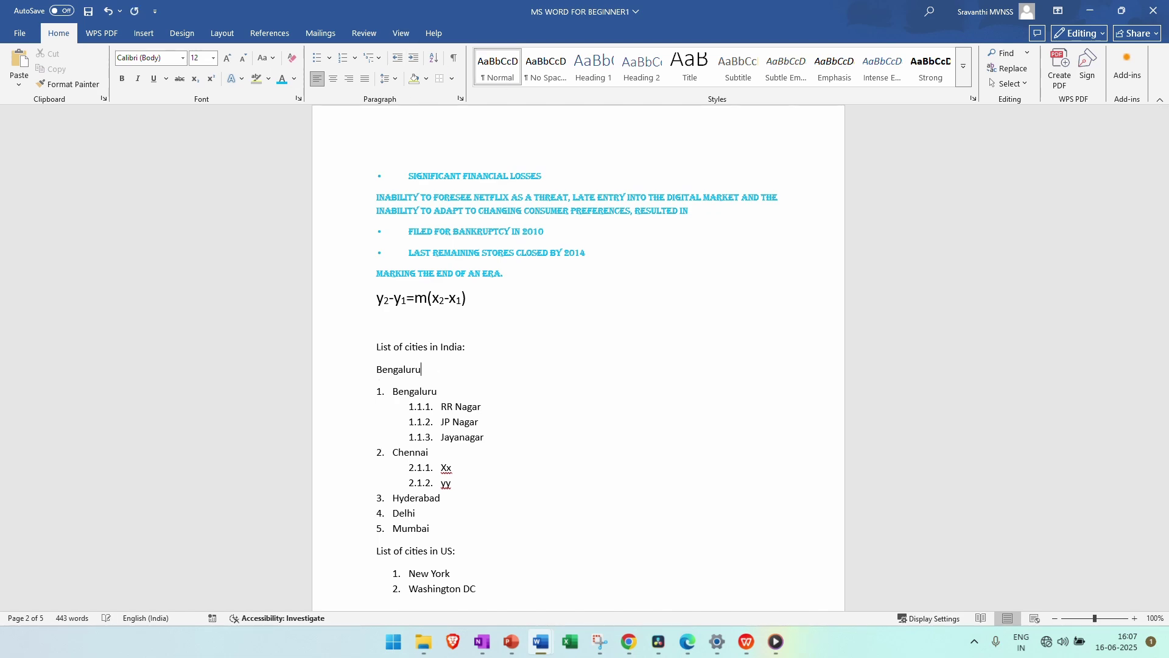
- Add RR Nagar as a paragraph indented one level below the plain Bengaluru line
{"action": "key", "text": "Return"}
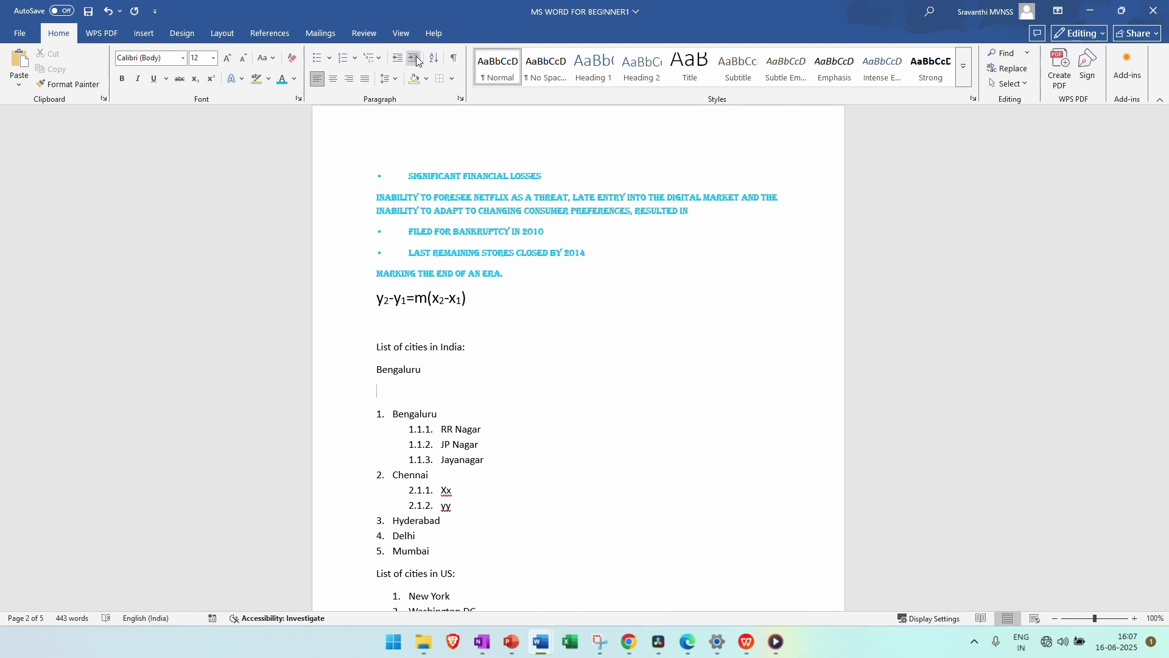
{"action": "left_click", "coordinate": [414, 58]}
{"action": "type", "text": "RR Nagar"}
{"action": "key", "text": "Return"}
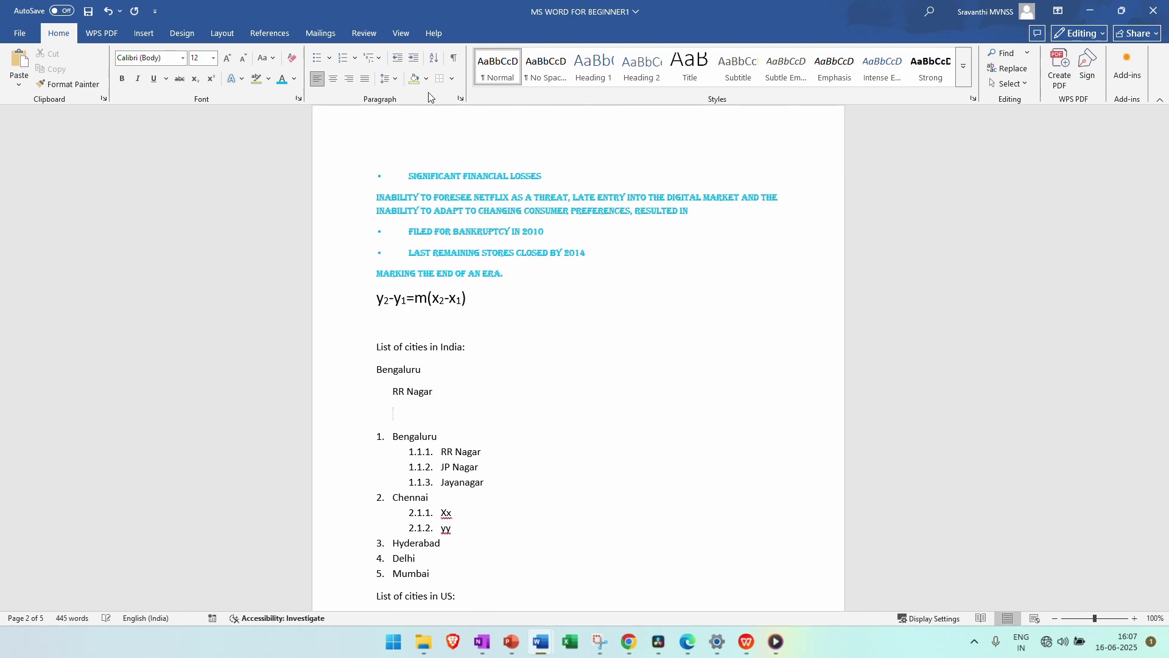
- Add JP Nagar as another paragraph below the plain RR Nagar line, at the same indent
{"action": "type", "text": "JP NAgar"}
{"action": "key", "text": "BackSpace"}
{"action": "key", "text": "BackSpace"}
{"action": "key", "text": "BackSpace"}
{"action": "key", "text": "BackSpace"}
{"action": "key", "text": "BackSpace"}
{"action": "key", "text": "BackSpace"}
{"action": "key", "text": "BackSpace"}
{"action": "key", "text": "BackSpace"}
{"action": "key", "text": "BackSpace"}
{"action": "key", "text": "BackSpace"}
{"action": "key", "text": "Return"}
{"action": "type", "text": "JP Nagar"}
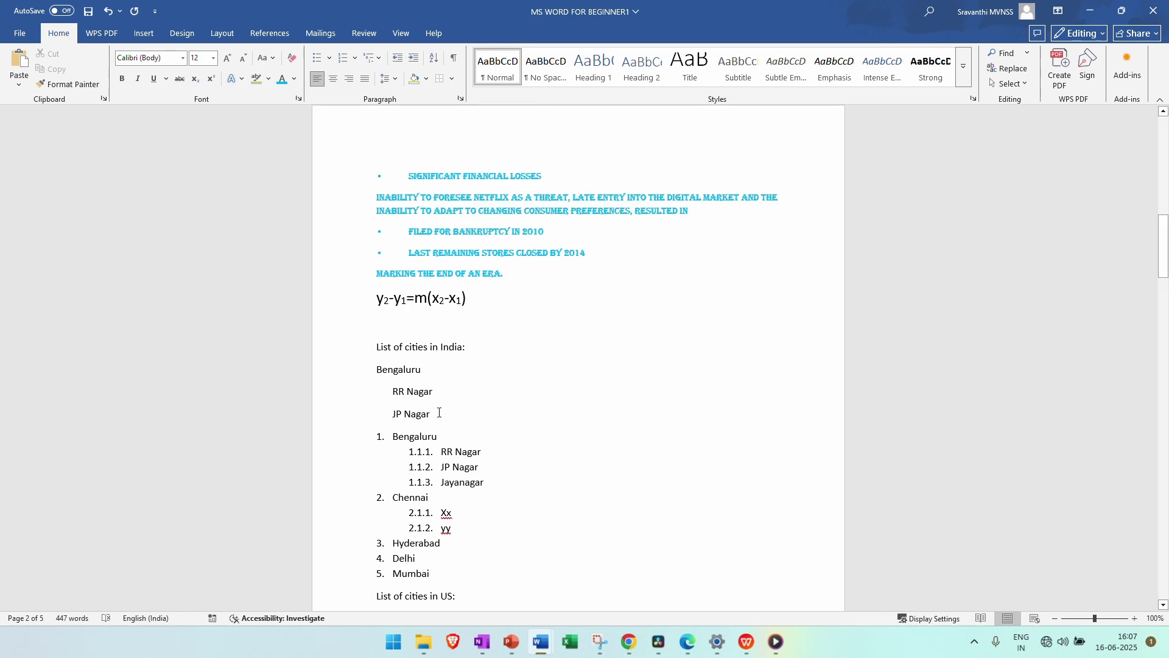
- Try increasing the indent of the plain RR Nagar line by one level, and decrease it back again
{"action": "left_click_drag", "start_coordinate": [439, 413], "coordinate": [386, 376]}
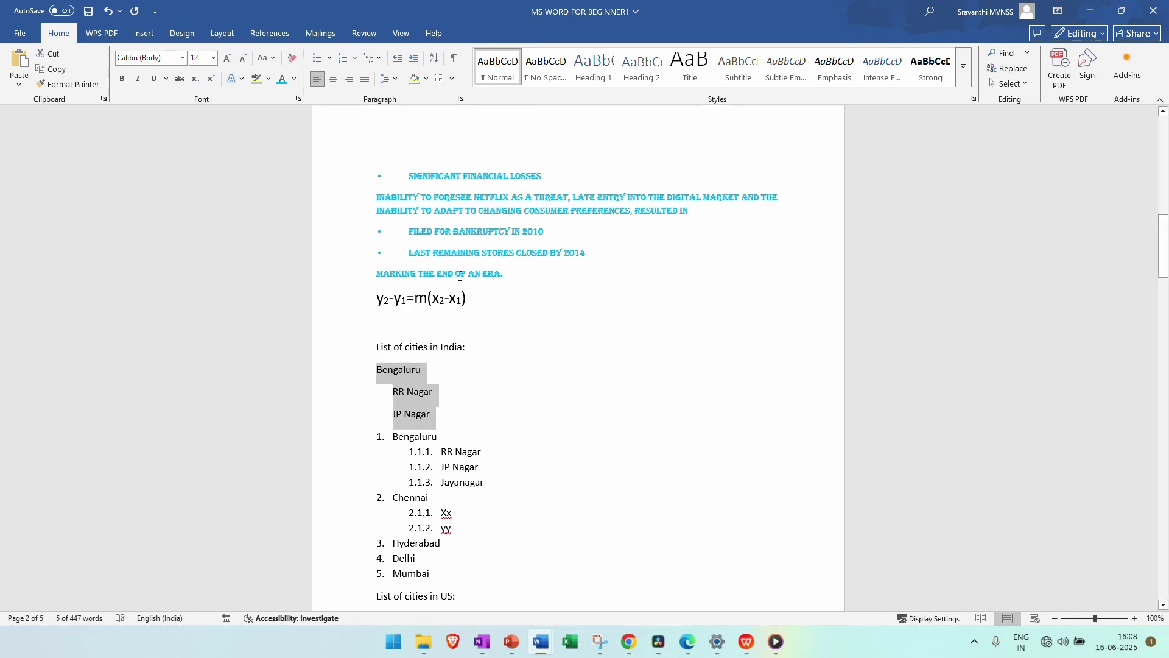
{"action": "left_click", "coordinate": [377, 373]}
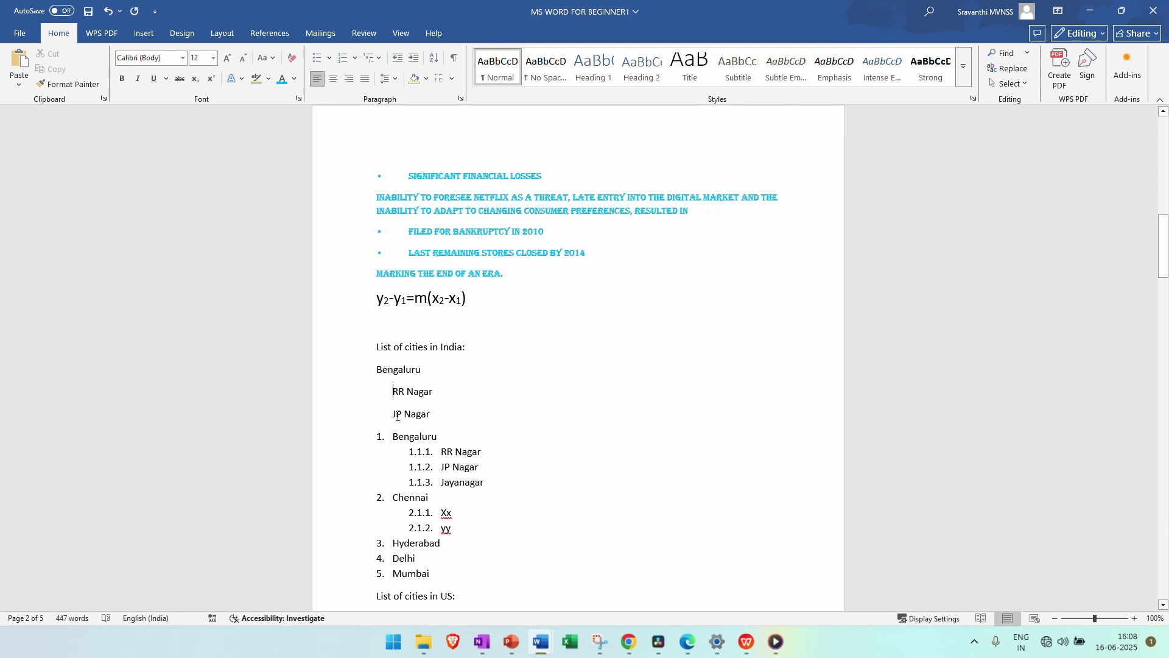
{"action": "left_click", "coordinate": [393, 391]}
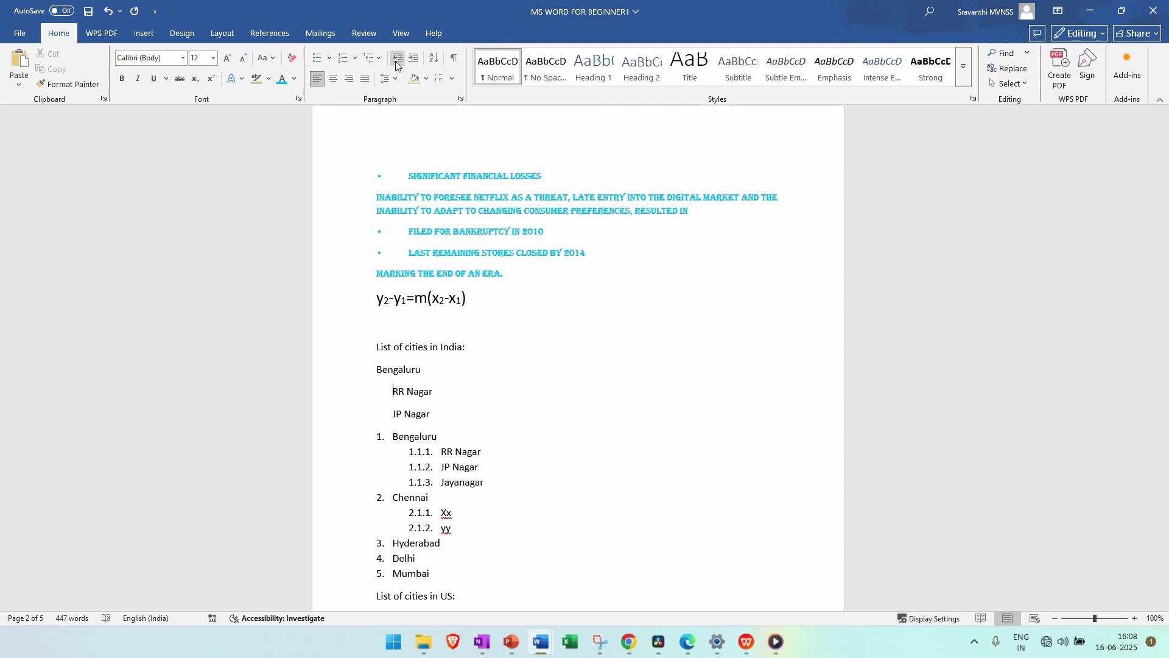
{"action": "left_click", "coordinate": [414, 59]}
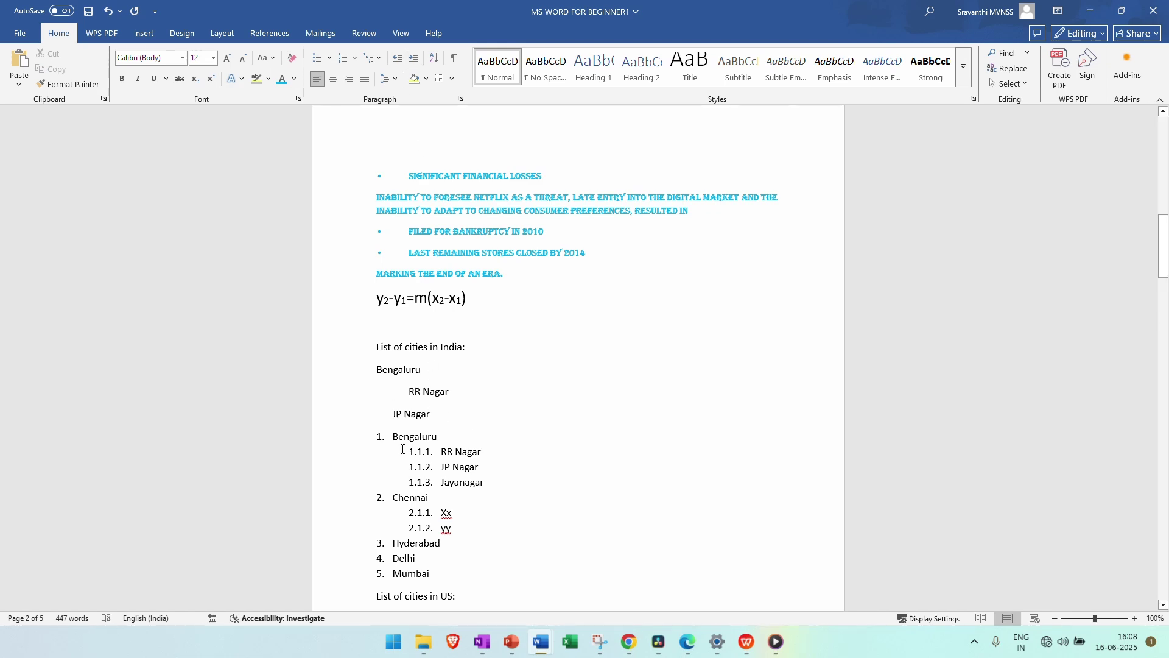
{"action": "left_click", "coordinate": [438, 451]}
{"action": "left_click", "coordinate": [405, 397]}
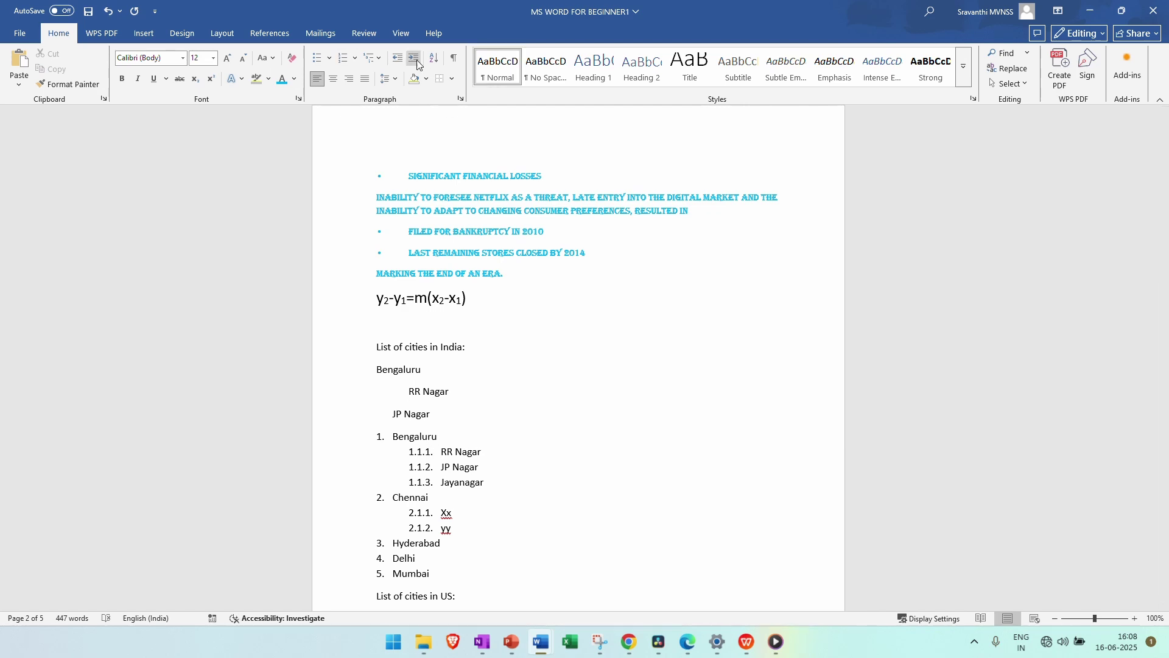
{"action": "left_click", "coordinate": [398, 58]}
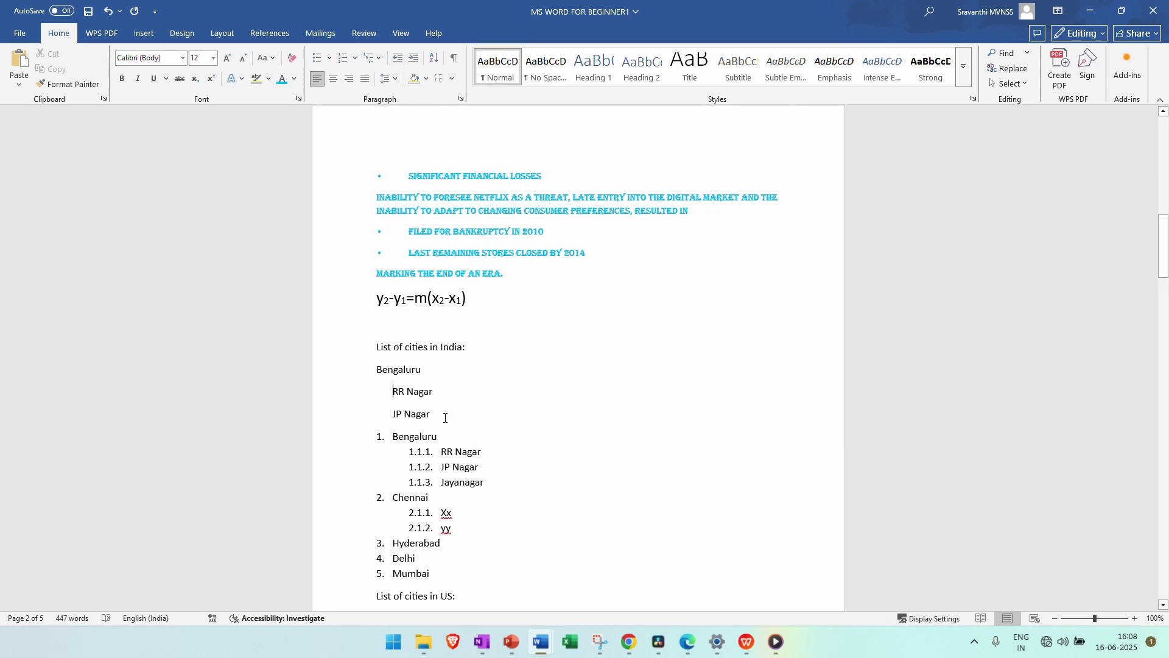
- Apply the 1., 1.1., 1.1.1. multilevel list format to the plain Bengaluru, RR Nagar and JP Nagar lines
{"action": "left_click_drag", "start_coordinate": [438, 420], "coordinate": [377, 364]}
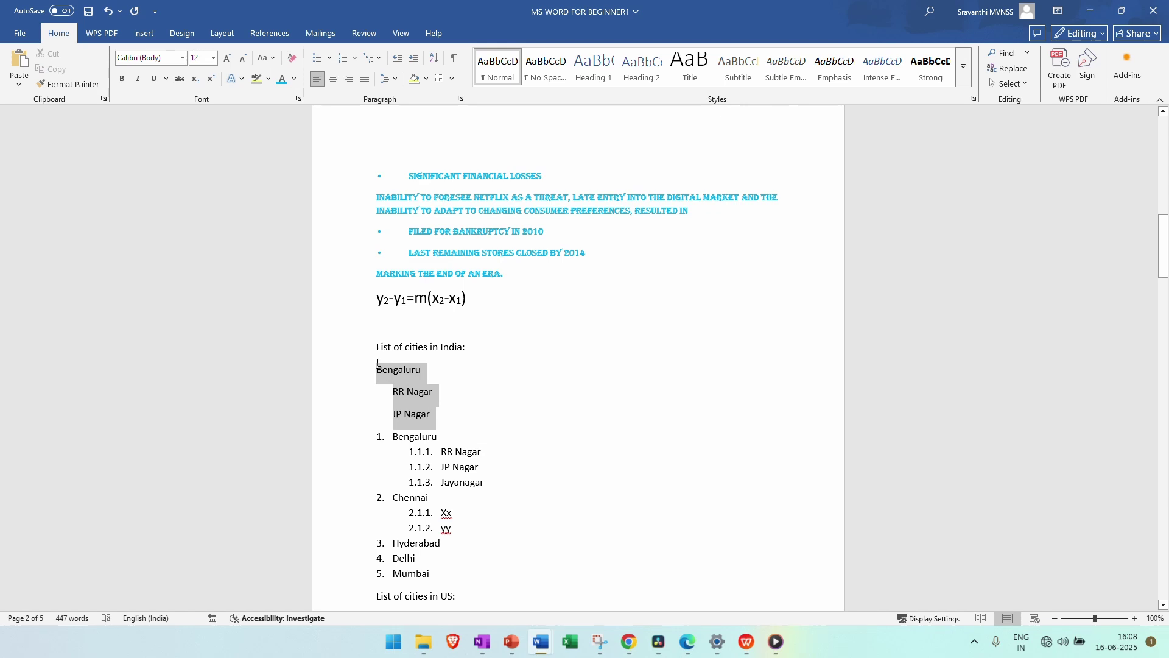
{"action": "left_click", "coordinate": [367, 58]}
{"action": "left_click", "coordinate": [502, 197]}
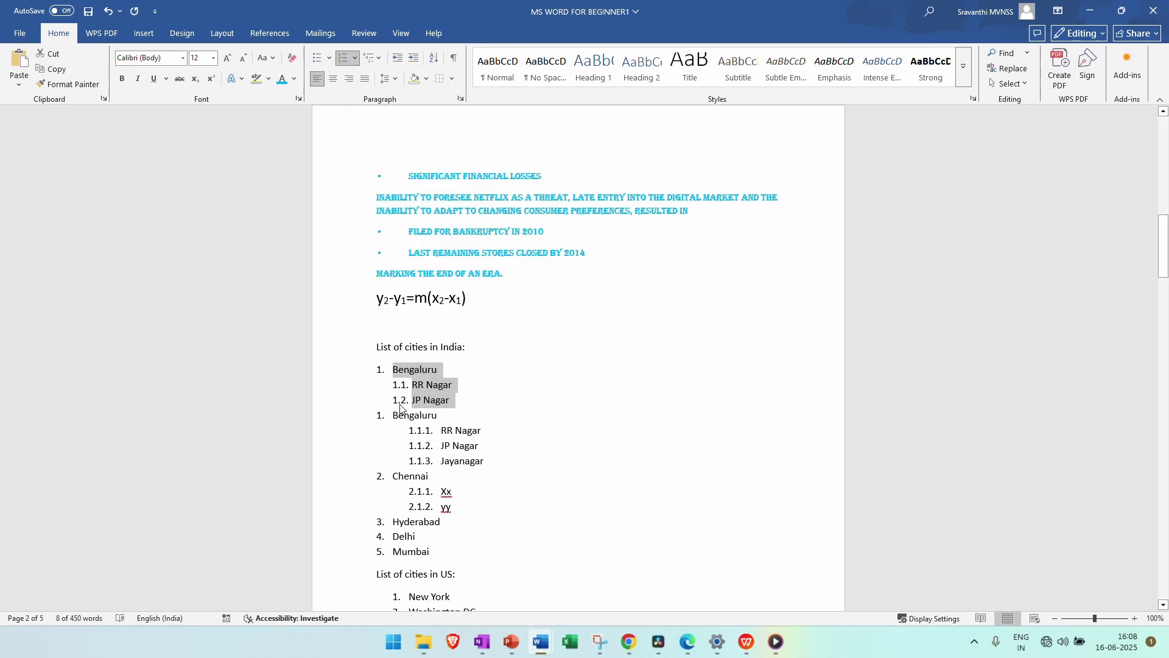
- Try increasing and decreasing the indent of the first RR Nagar and JP Nagar items, and return them to the second list level
{"action": "left_click", "coordinate": [419, 401]}
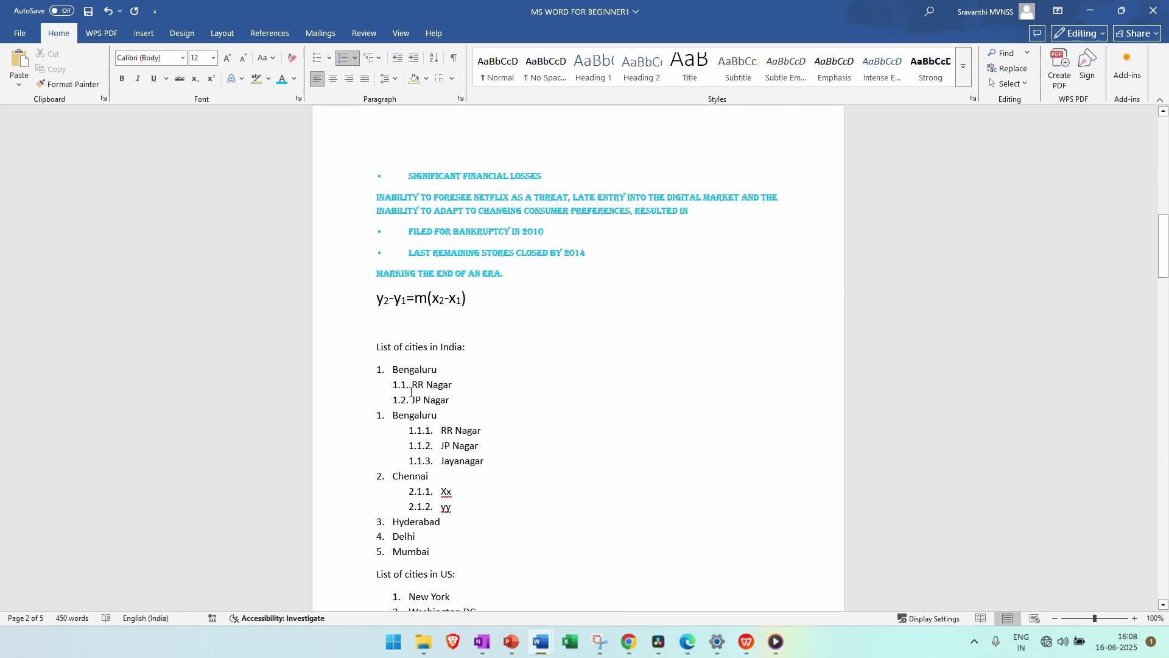
{"action": "left_click_drag", "start_coordinate": [456, 401], "coordinate": [412, 385]}
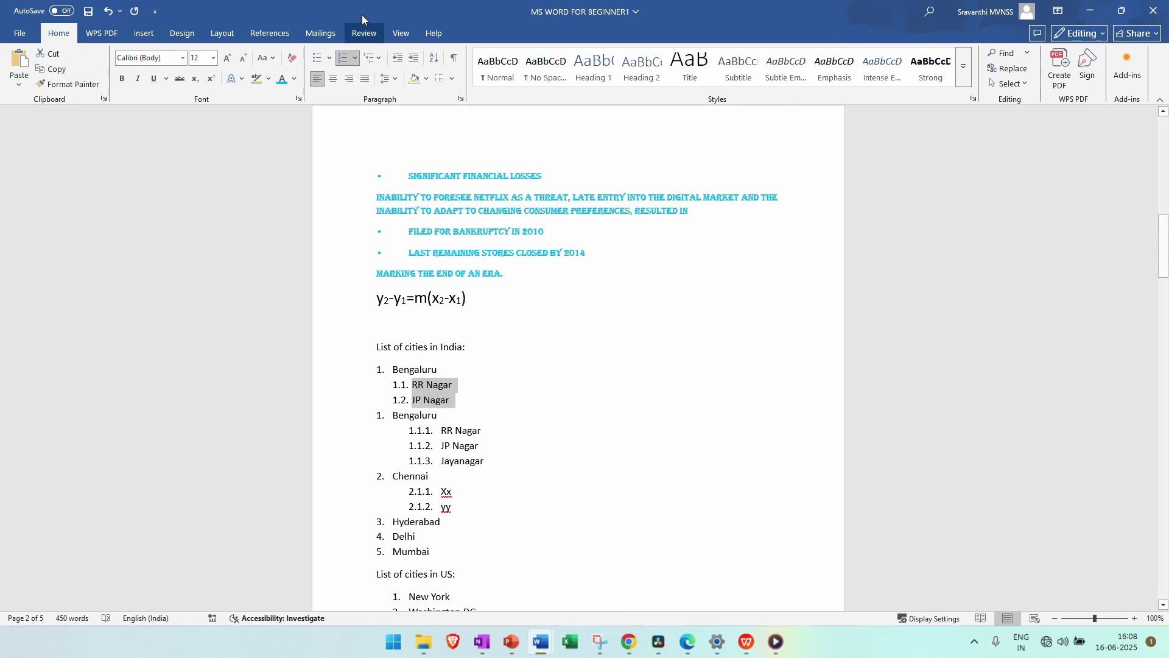
{"action": "left_click", "coordinate": [412, 64]}
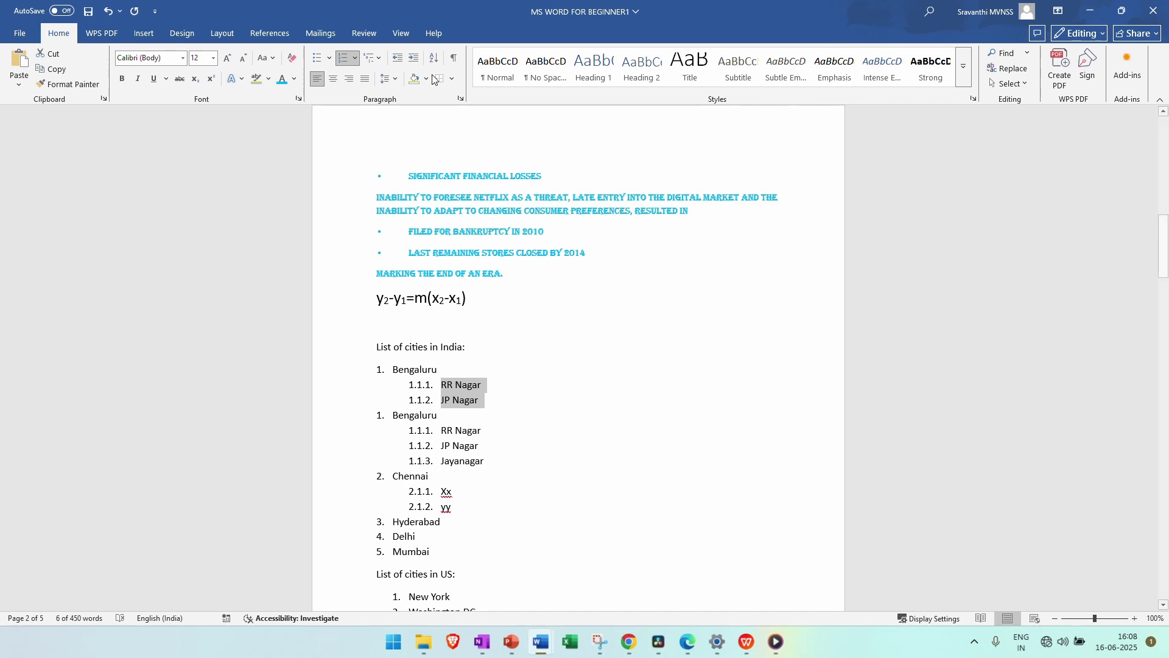
{"action": "left_click", "coordinate": [413, 58]}
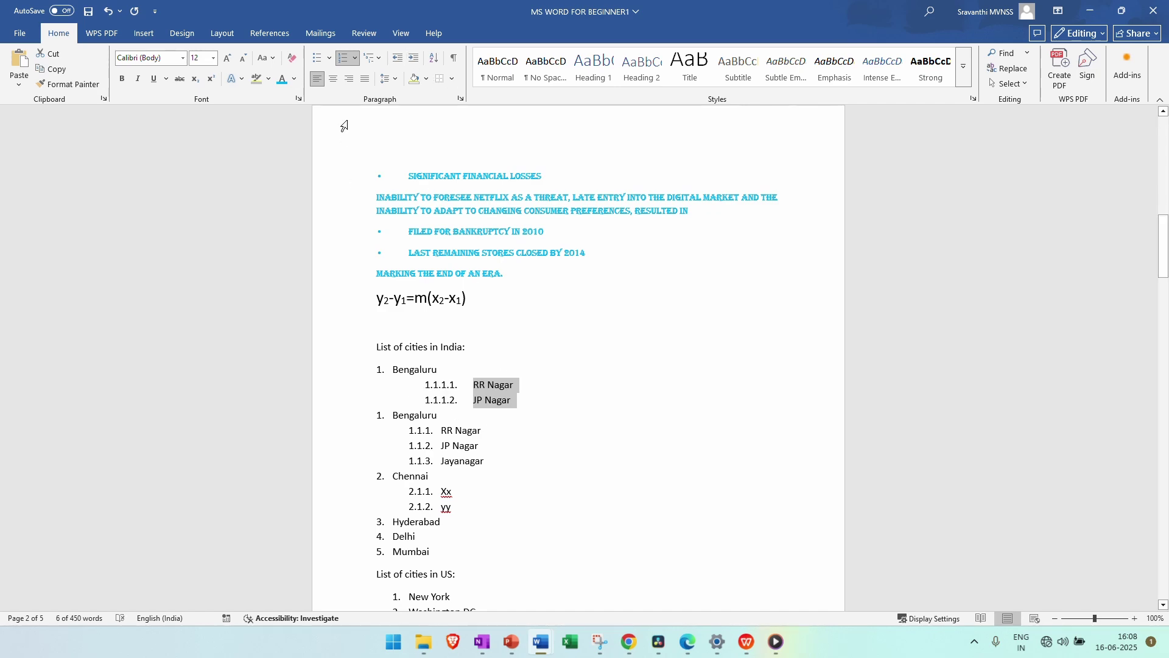
{"action": "left_click", "coordinate": [395, 63]}
{"action": "left_click", "coordinate": [394, 63]}
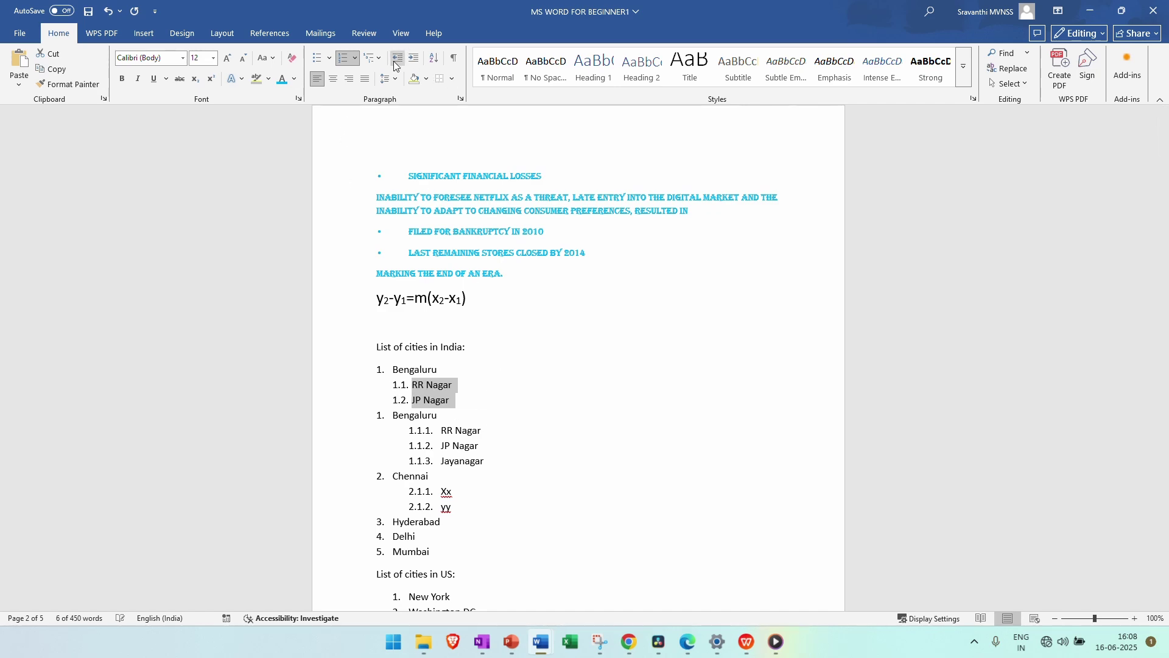
{"action": "left_click", "coordinate": [395, 63]}
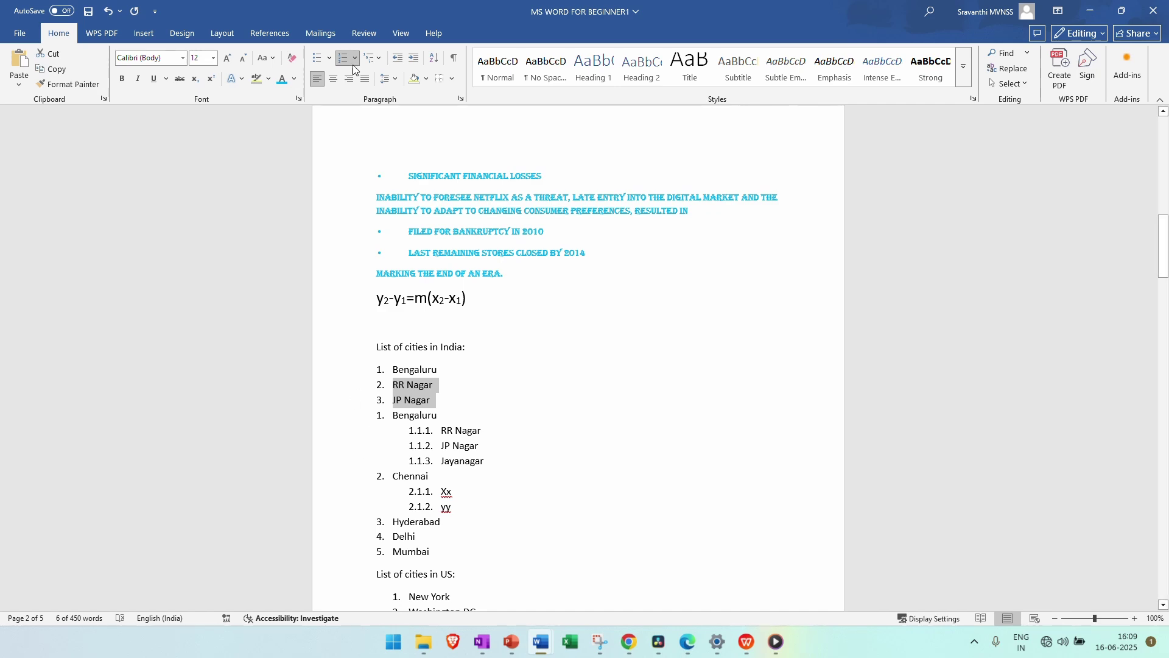
{"action": "left_click", "coordinate": [413, 57]}
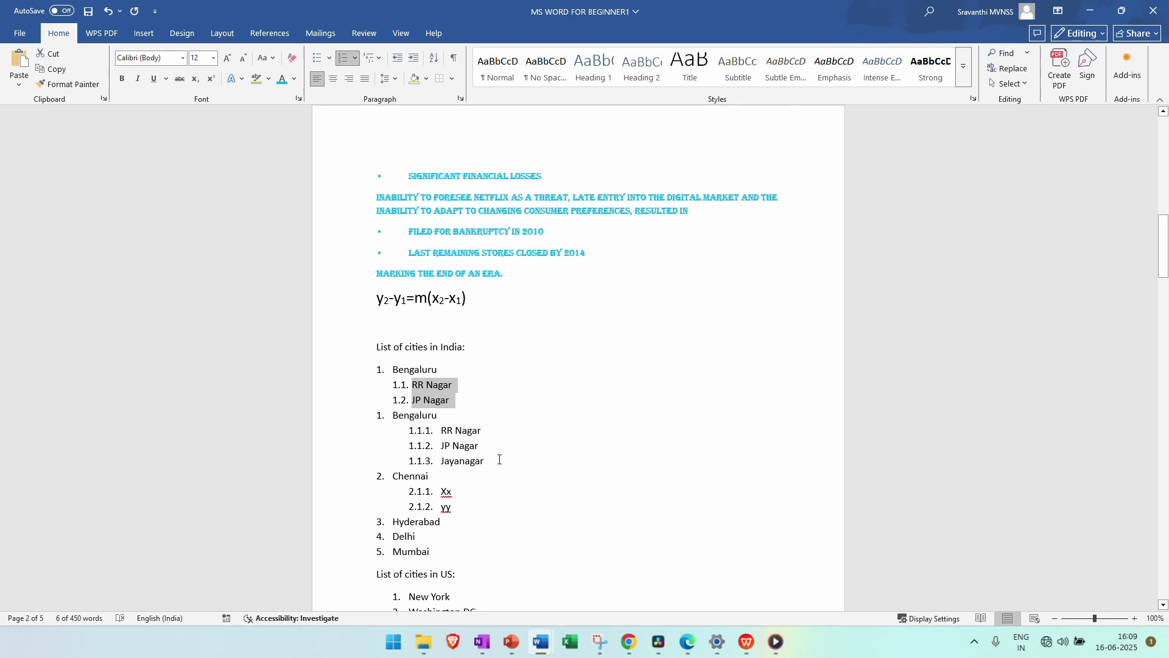
- Decrease the indent of RR Nagar, JP Nagar and Jayanagar under the second Bengaluru item by one level
{"action": "left_click_drag", "start_coordinate": [499, 460], "coordinate": [413, 439]}
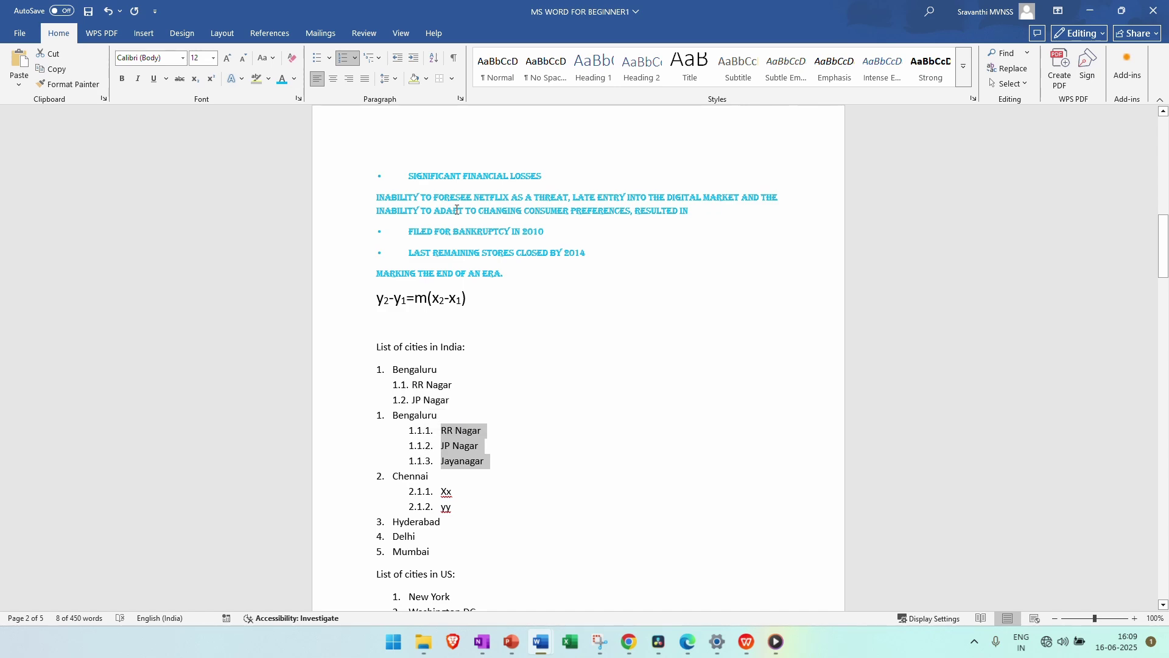
{"action": "left_click", "coordinate": [398, 58]}
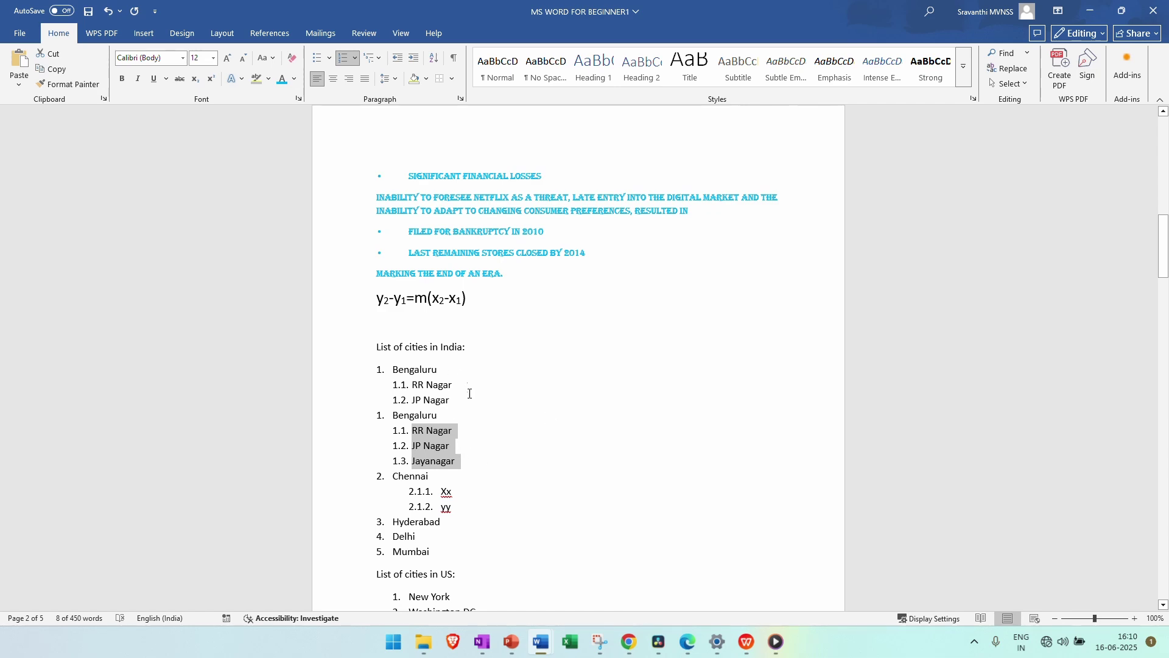
- Examine the multilevel list formats available for the first RR Nagar and JP Nagar items, without applying one
{"action": "left_click_drag", "start_coordinate": [453, 401], "coordinate": [390, 374]}
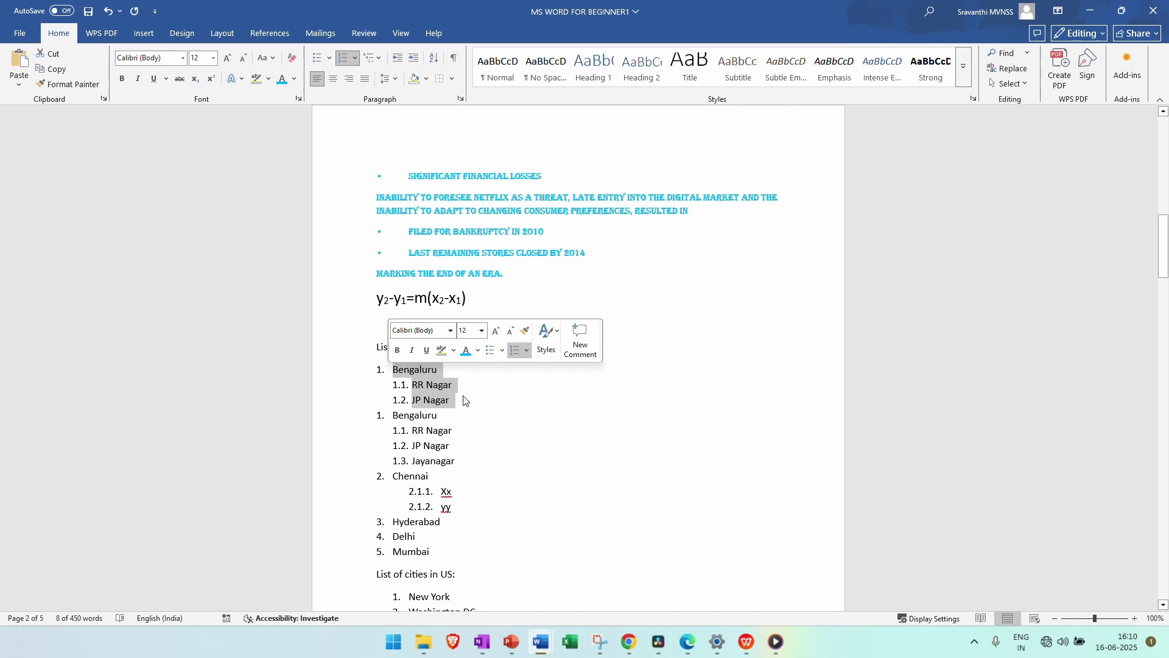
{"action": "left_click", "coordinate": [447, 400]}
{"action": "left_click_drag", "start_coordinate": [423, 392], "coordinate": [462, 402]}
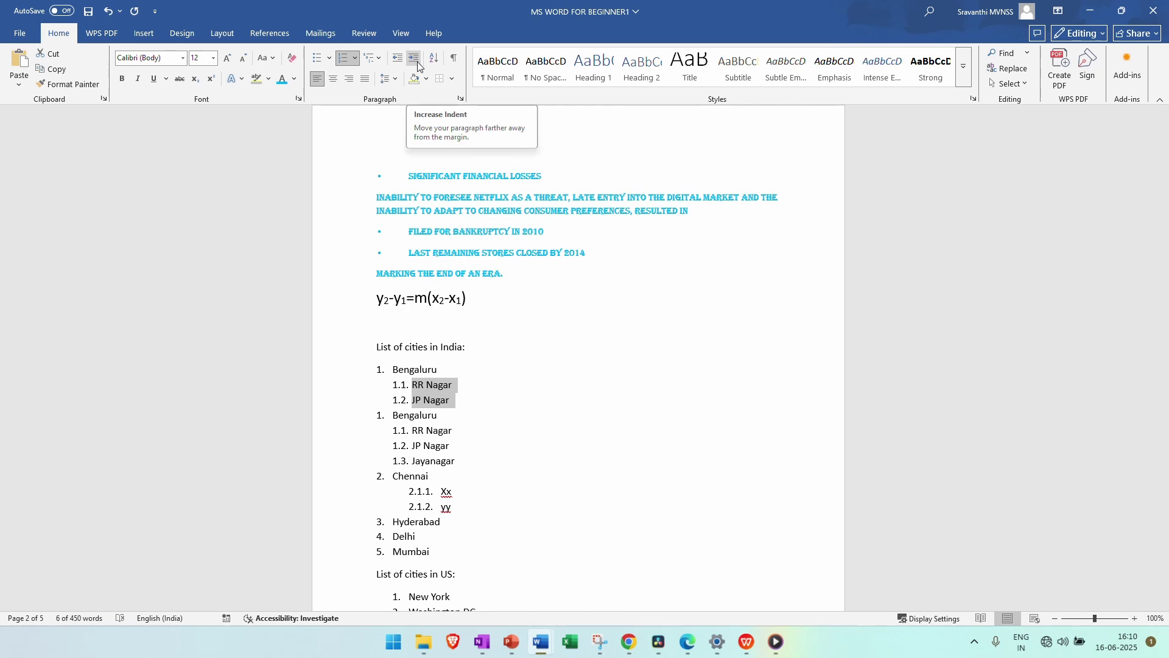
{"action": "left_click", "coordinate": [380, 59]}
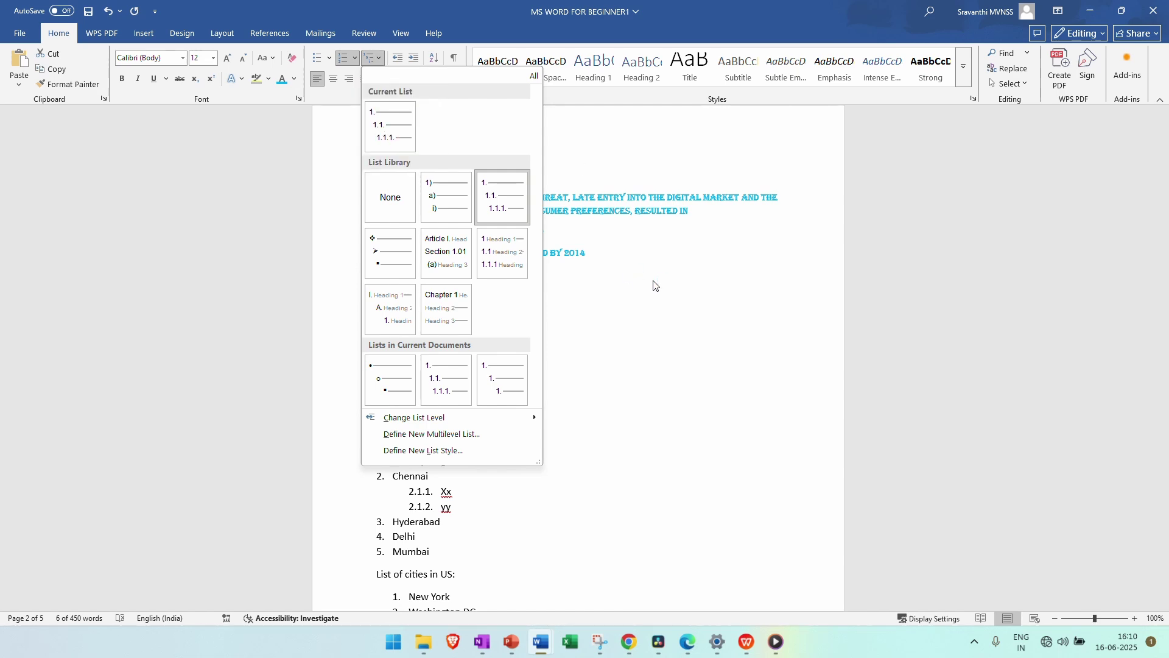
{"action": "left_click", "coordinate": [662, 311]}
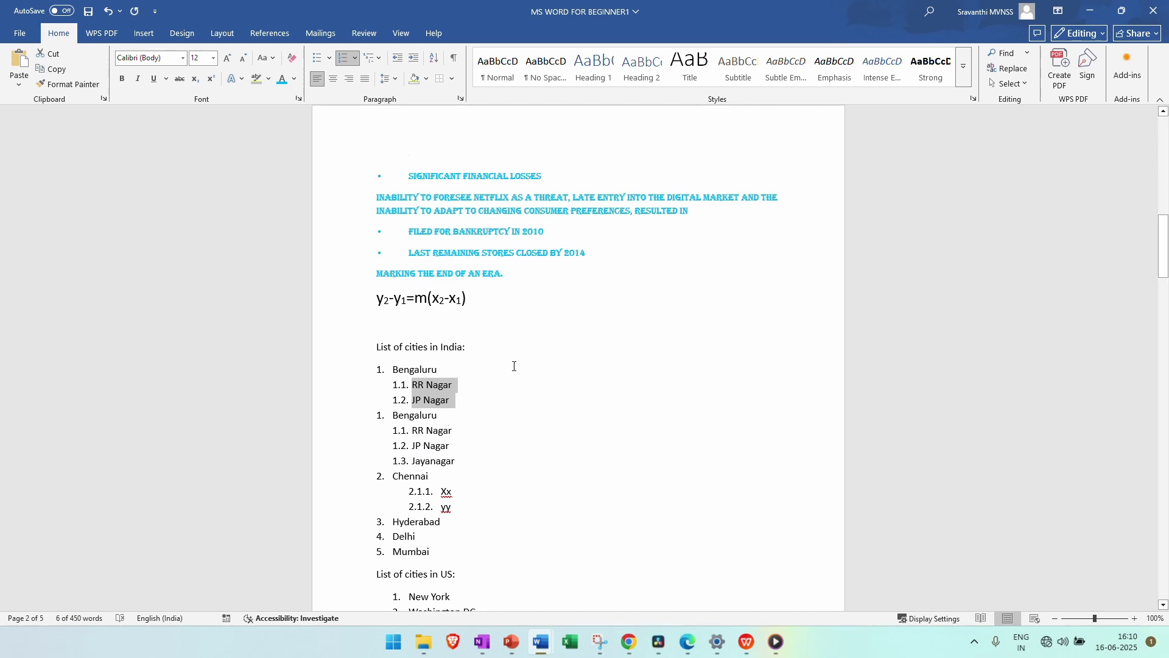
- Copy only Bengaluru, Chennai, Hyderabad, Delhi and Mumbai from the India list and paste them below the US list, separated by a blank line
{"action": "scroll", "coordinate": [514, 366], "scroll_direction": "down", "scroll_amount": 3}
{"action": "scroll", "coordinate": [514, 366], "scroll_direction": "down", "scroll_amount": 1}
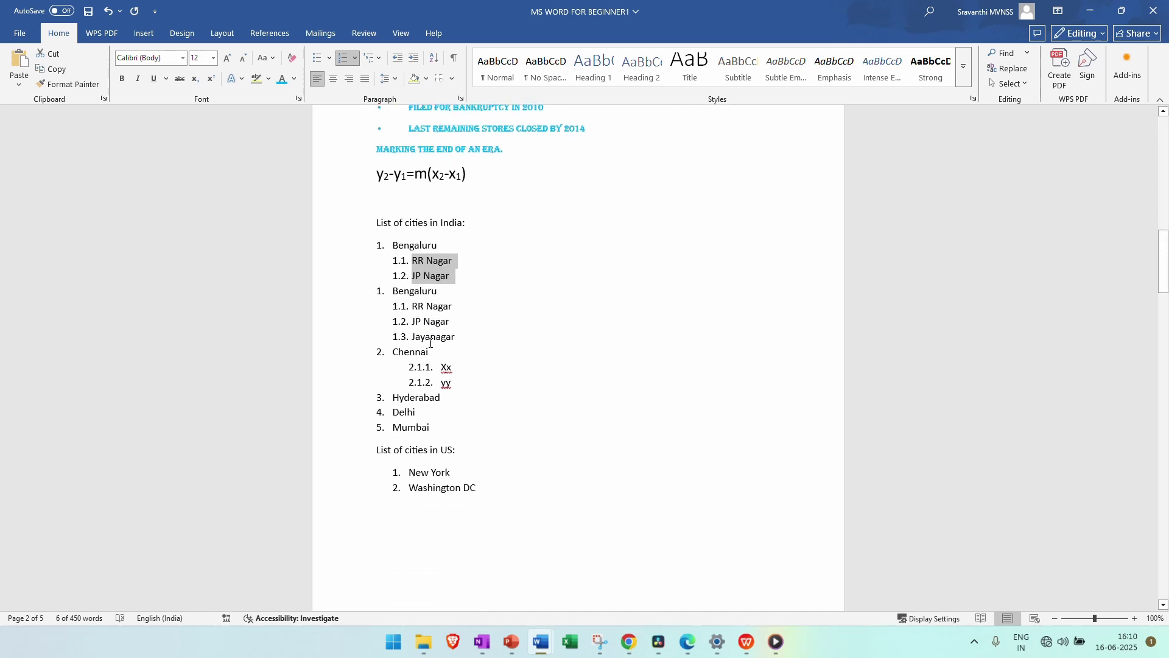
{"action": "scroll", "coordinate": [448, 394], "scroll_direction": "down", "scroll_amount": 1}
{"action": "scroll", "coordinate": [448, 394], "scroll_direction": "up", "scroll_amount": 2}
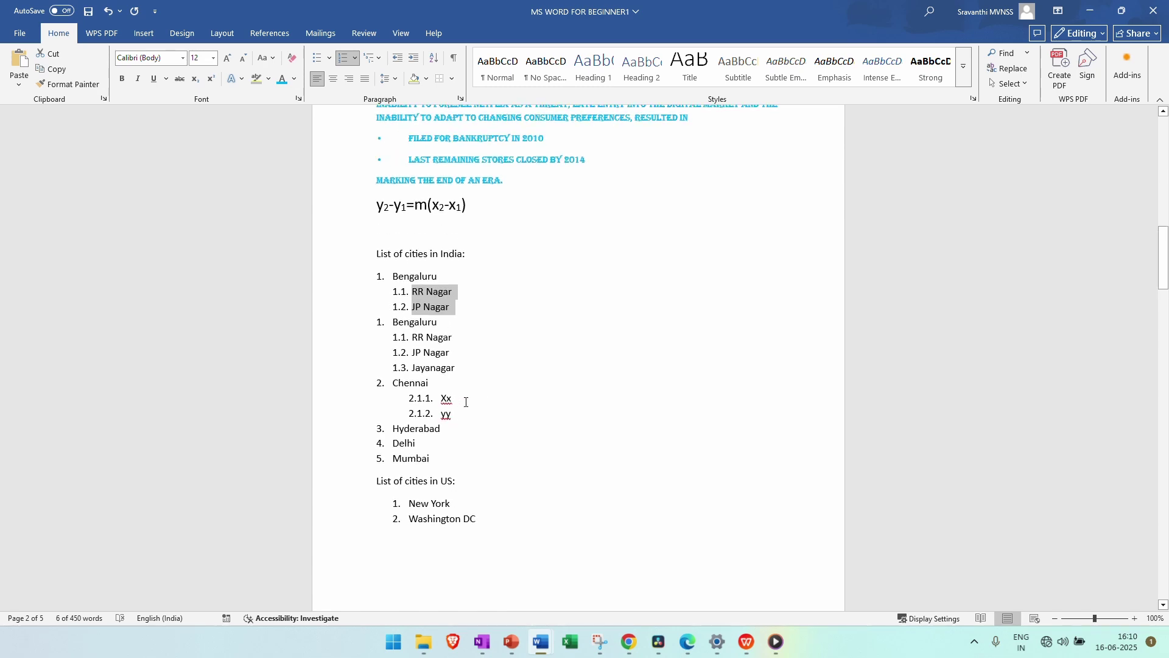
{"action": "scroll", "coordinate": [464, 424], "scroll_direction": "down", "scroll_amount": 1}
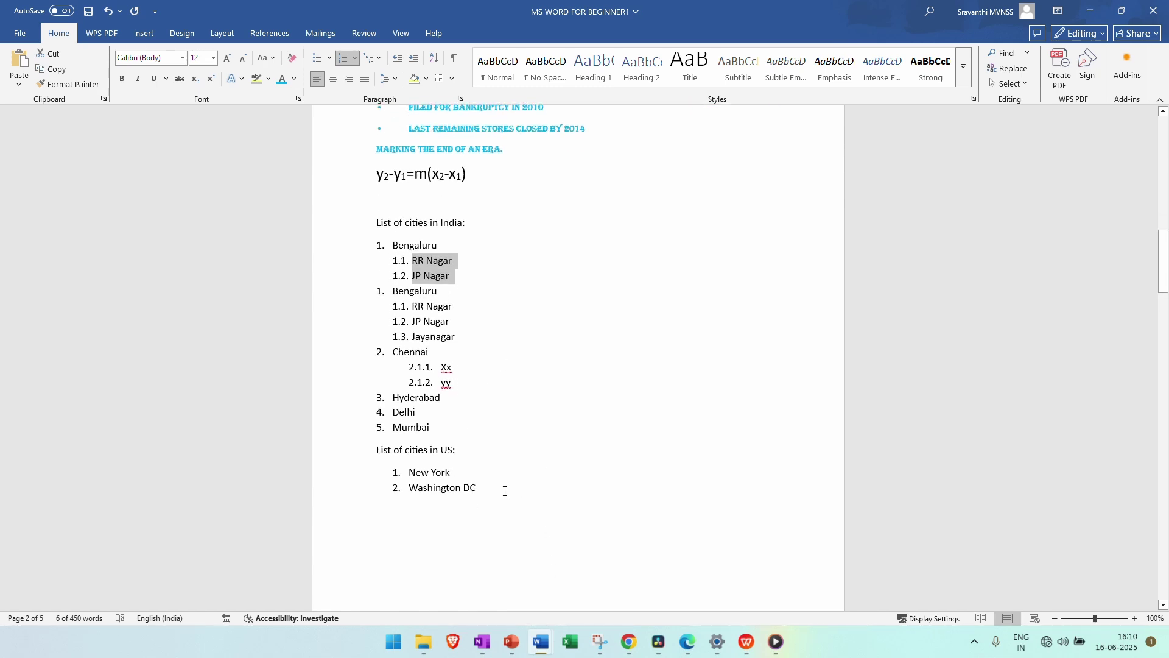
{"action": "left_click_drag", "start_coordinate": [431, 429], "coordinate": [426, 396]}
{"action": "left_click_drag", "start_coordinate": [439, 349], "coordinate": [392, 345]}
{"action": "left_click_drag", "start_coordinate": [449, 289], "coordinate": [392, 291]}
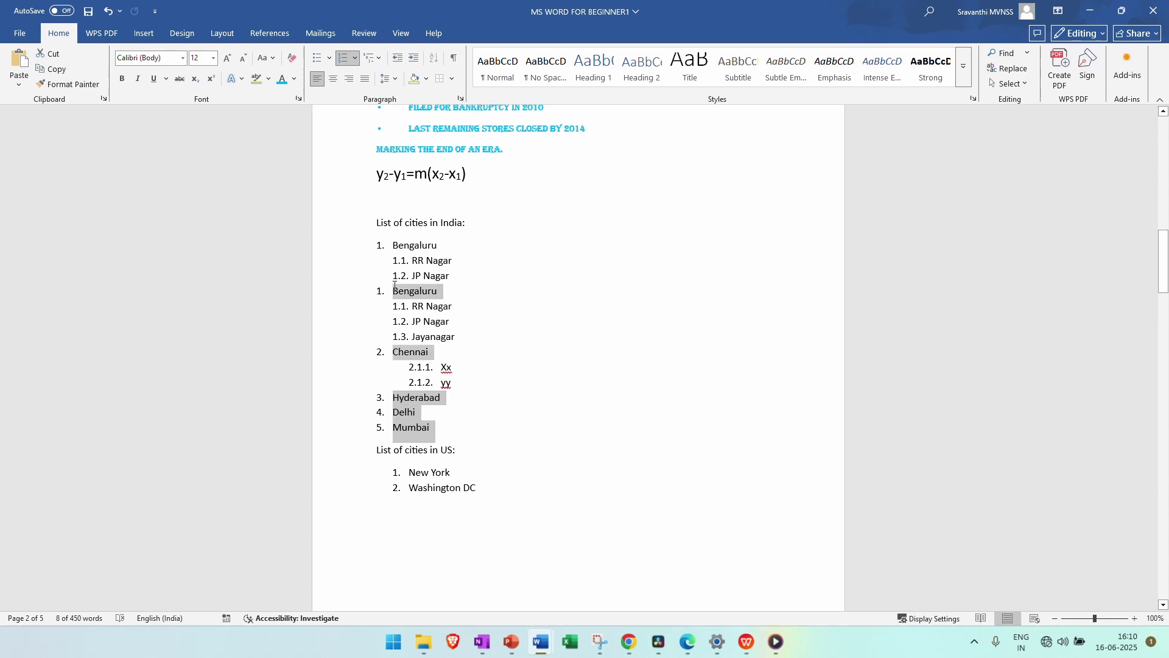
{"action": "left_click", "coordinate": [477, 487]}
{"action": "key", "text": "Return"}
{"action": "key", "text": "Return"}
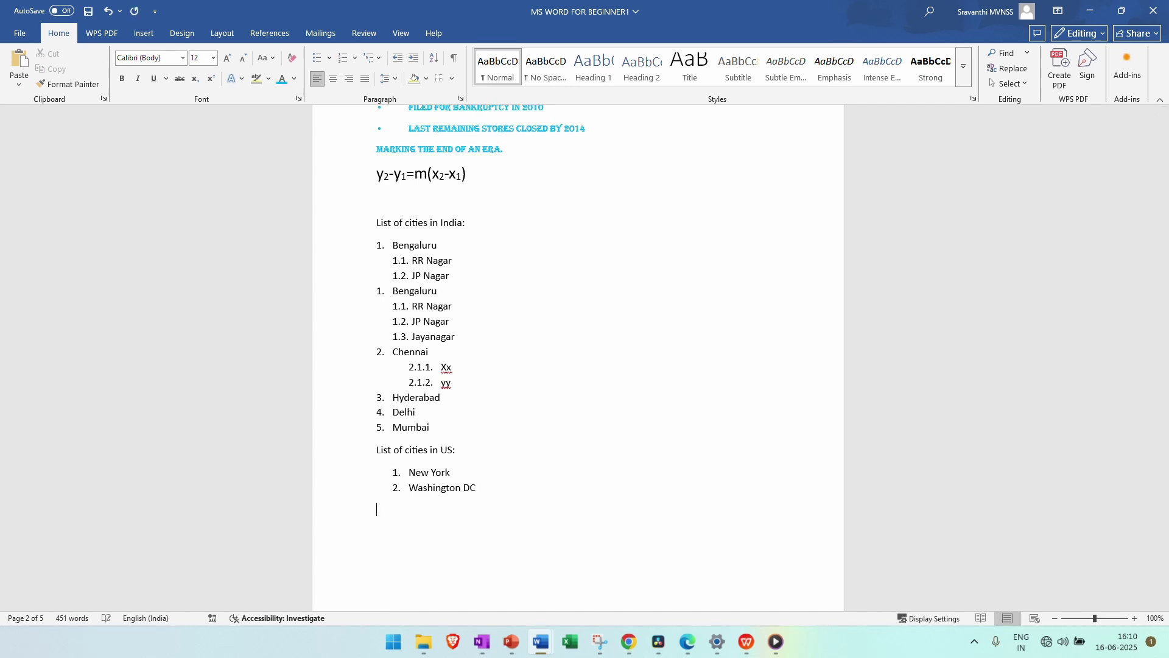
{"action": "type", "text": "Bengaluru Chennai Hyderabad Delhi Mumbai"}
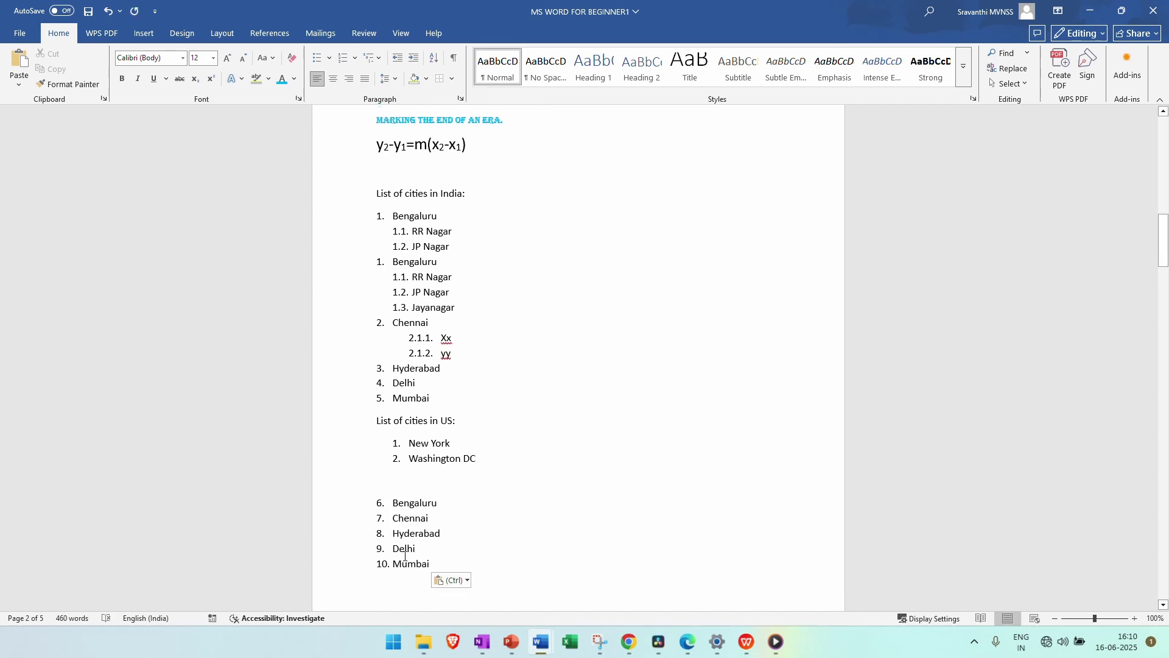
- Restart the numbering of the copied city list at 1
{"action": "left_click_drag", "start_coordinate": [378, 501], "coordinate": [439, 534]}
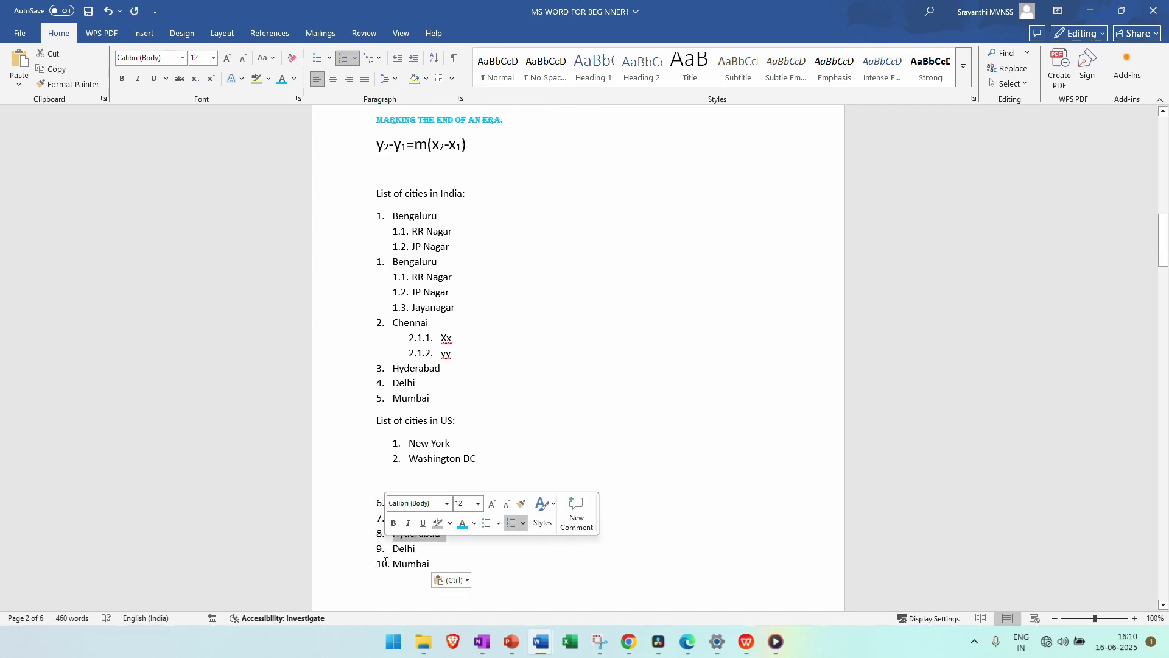
{"action": "left_click", "coordinate": [382, 563]}
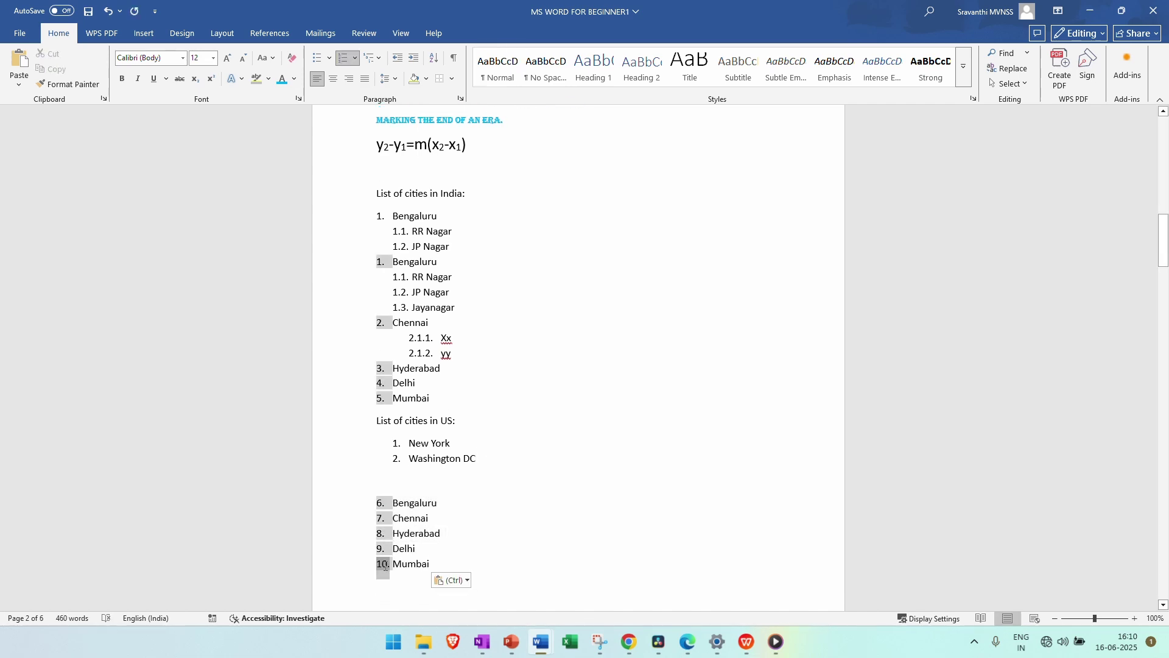
{"action": "right_click", "coordinate": [380, 505]}
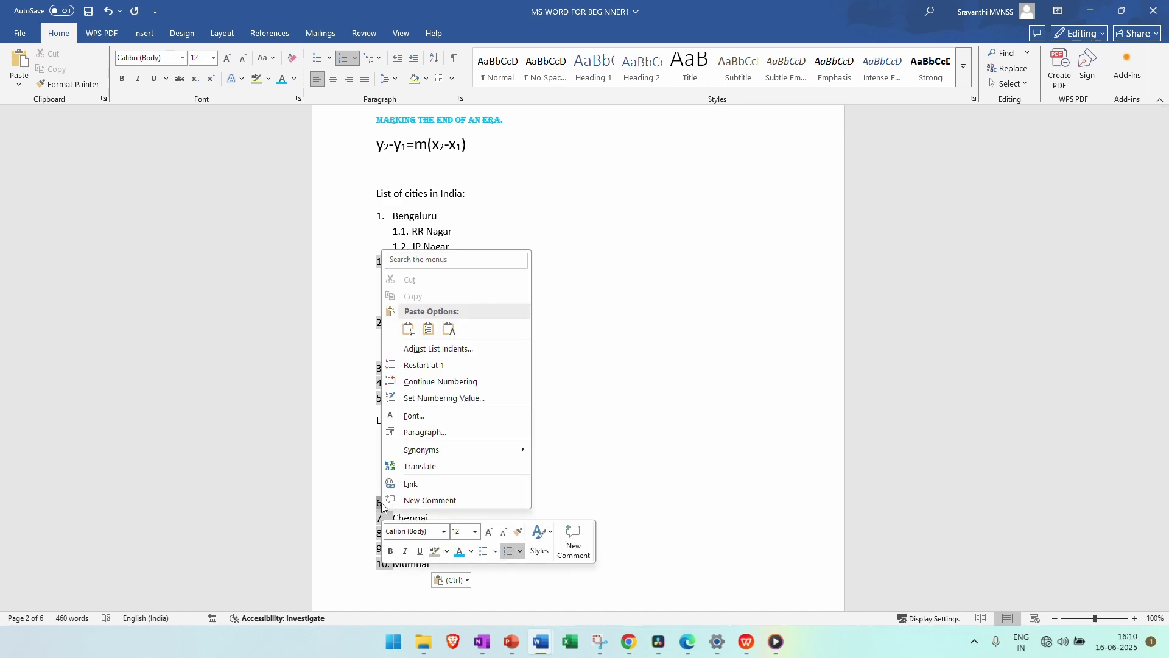
{"action": "left_click", "coordinate": [438, 366]}
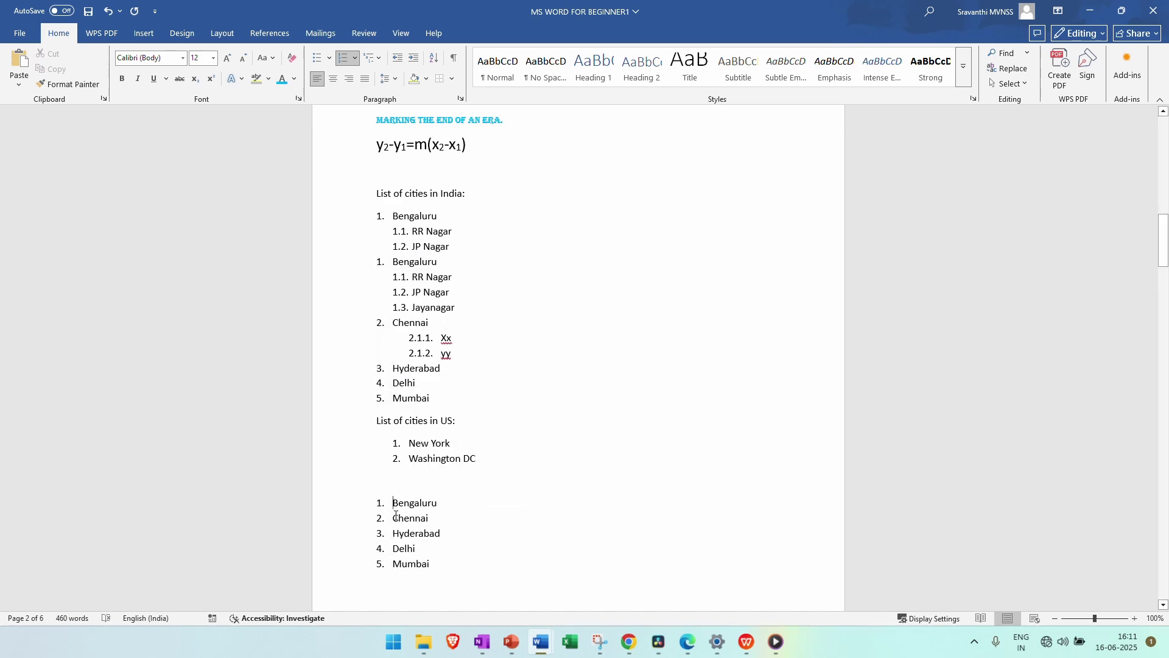
- Sort the copied city list by paragraphs as text in ascending order
{"action": "left_click_drag", "start_coordinate": [437, 567], "coordinate": [392, 503]}
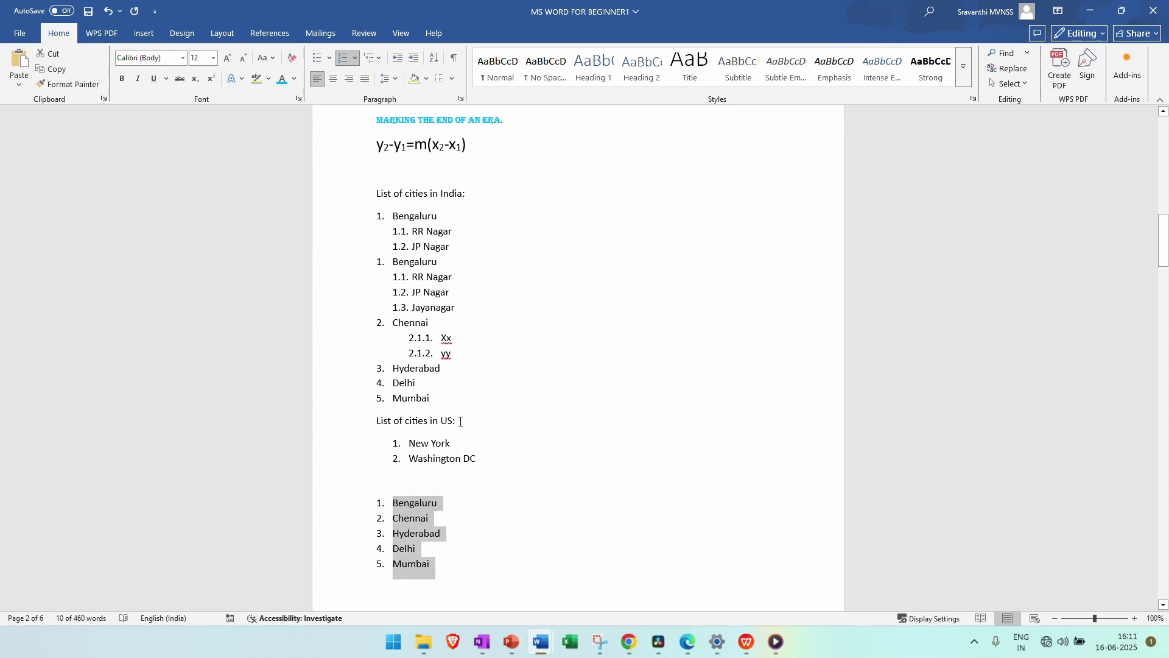
{"action": "left_click", "coordinate": [432, 61]}
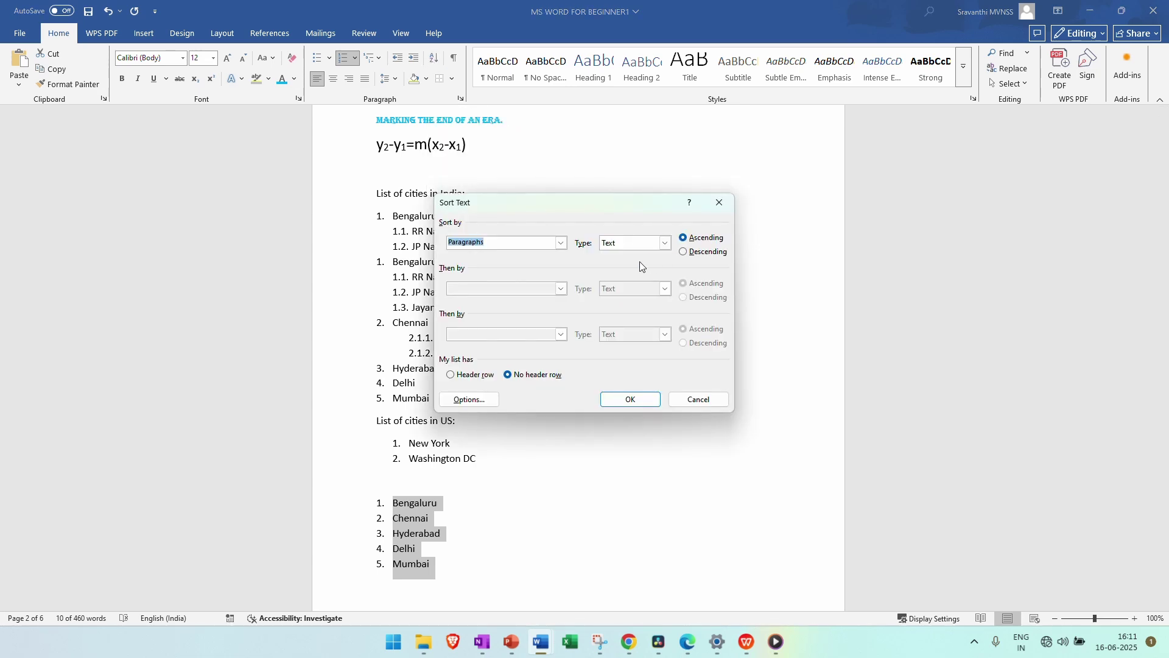
{"action": "left_click", "coordinate": [665, 243]}
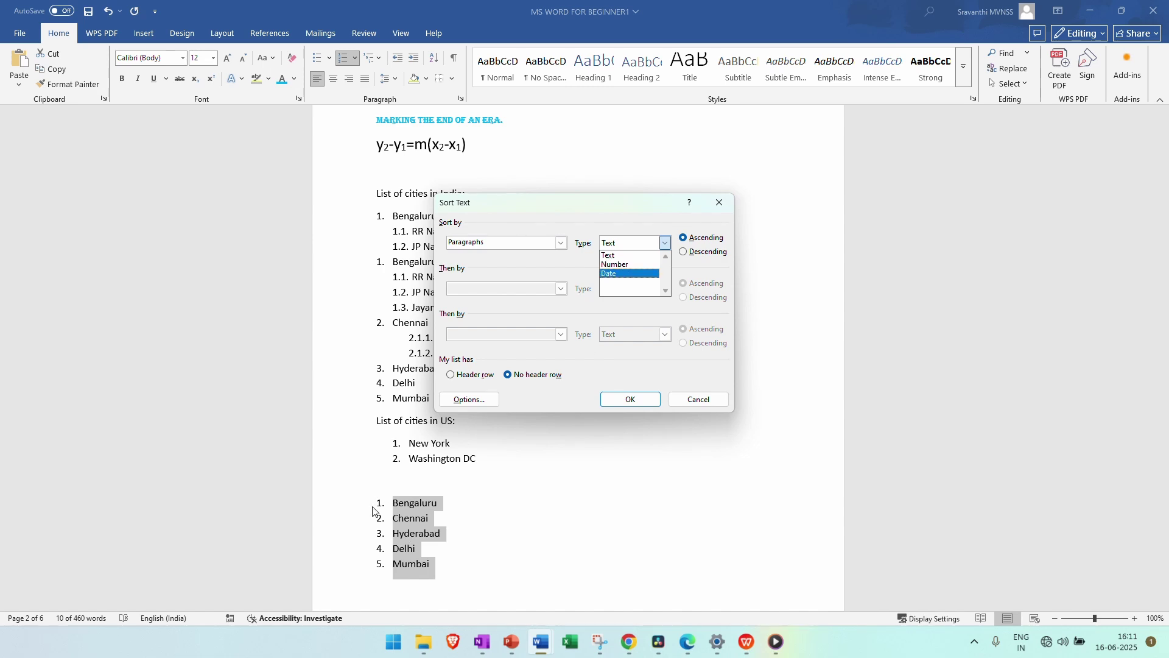
{"action": "left_click", "coordinate": [612, 255]}
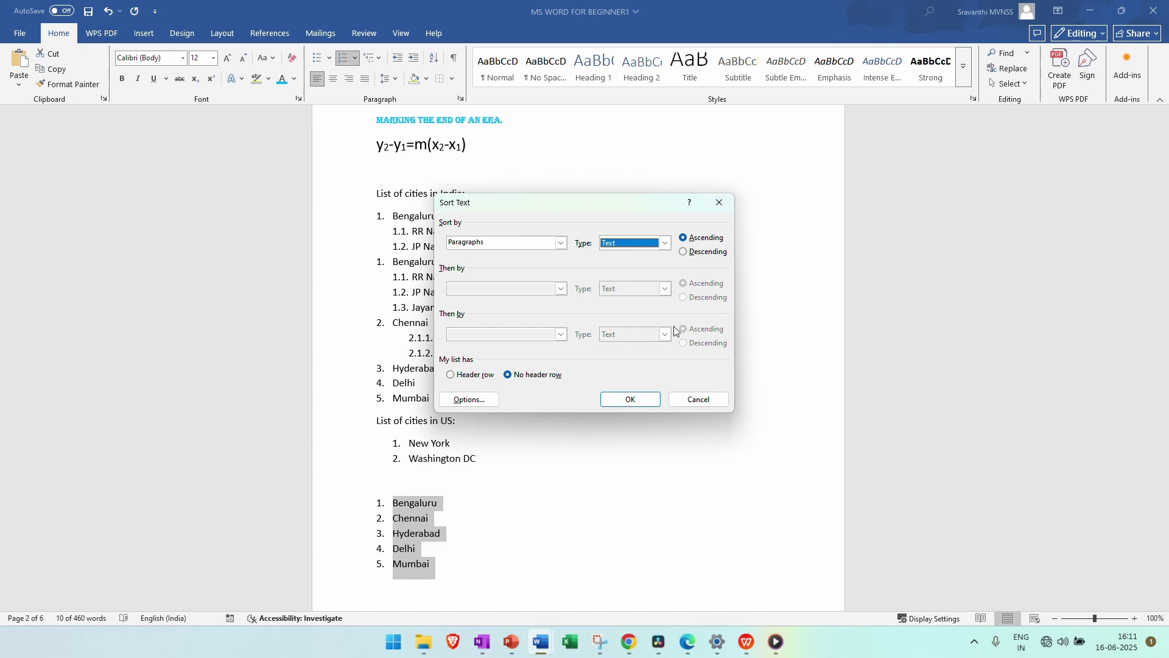
{"action": "left_click", "coordinate": [629, 400]}
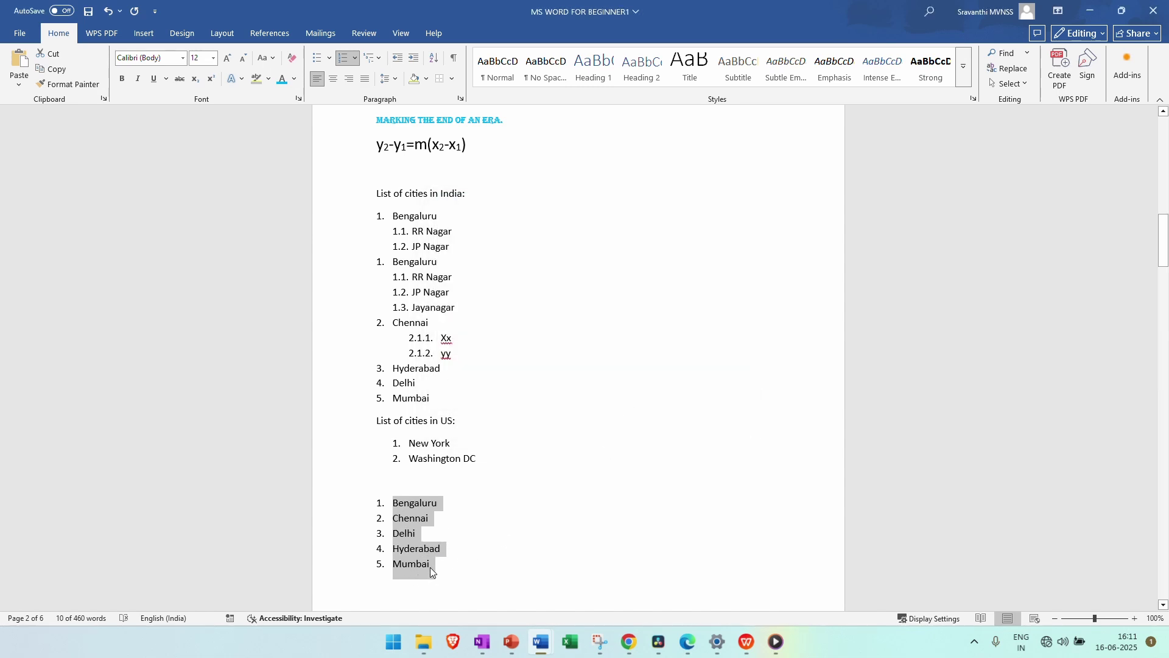
- Sort the copied city list by paragraphs as text in descending order
{"action": "left_click", "coordinate": [431, 566]}
{"action": "left_click_drag", "start_coordinate": [431, 568], "coordinate": [391, 498]}
{"action": "left_click", "coordinate": [434, 57]}
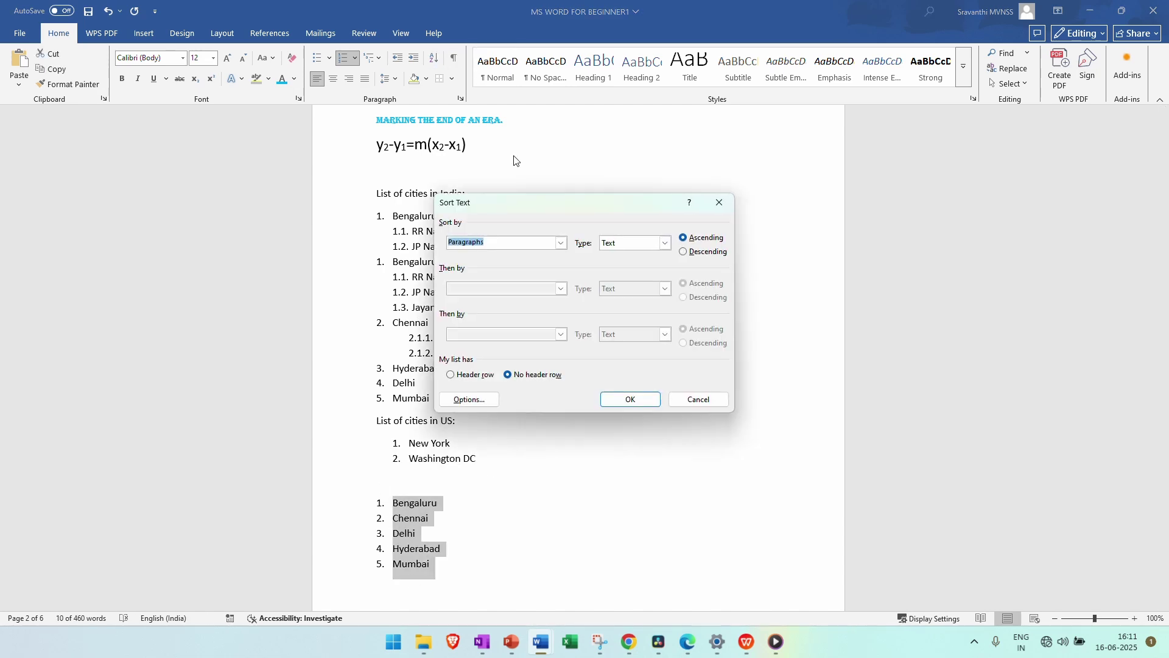
{"action": "left_click", "coordinate": [685, 251]}
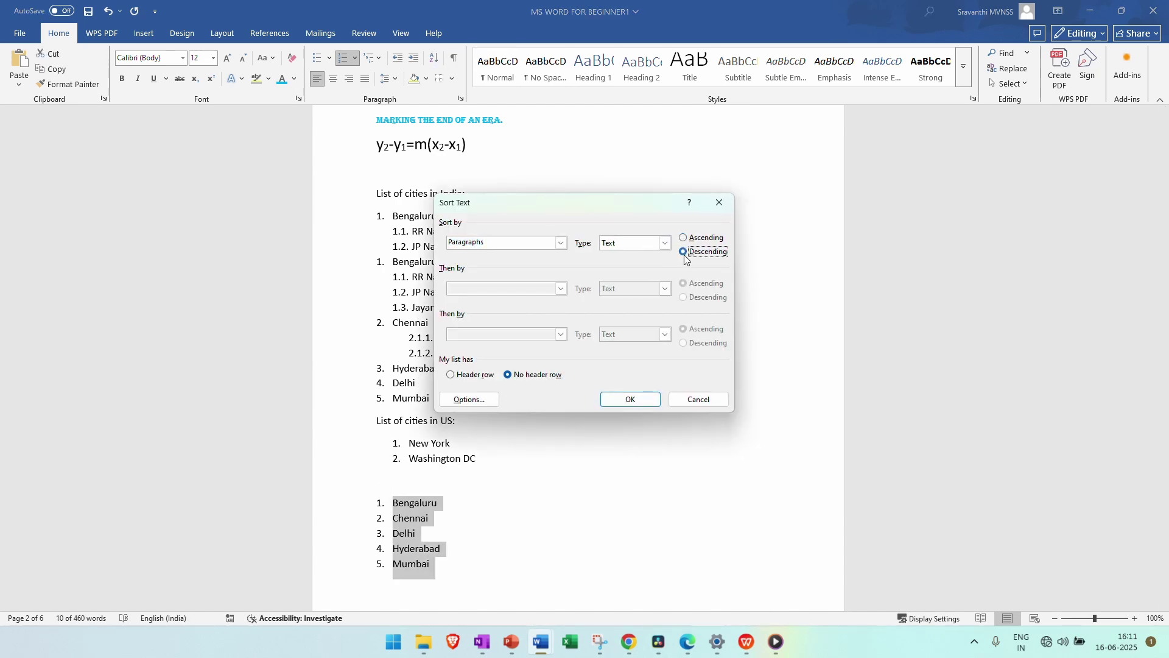
{"action": "left_click", "coordinate": [632, 404]}
{"action": "left_click", "coordinate": [472, 531]}
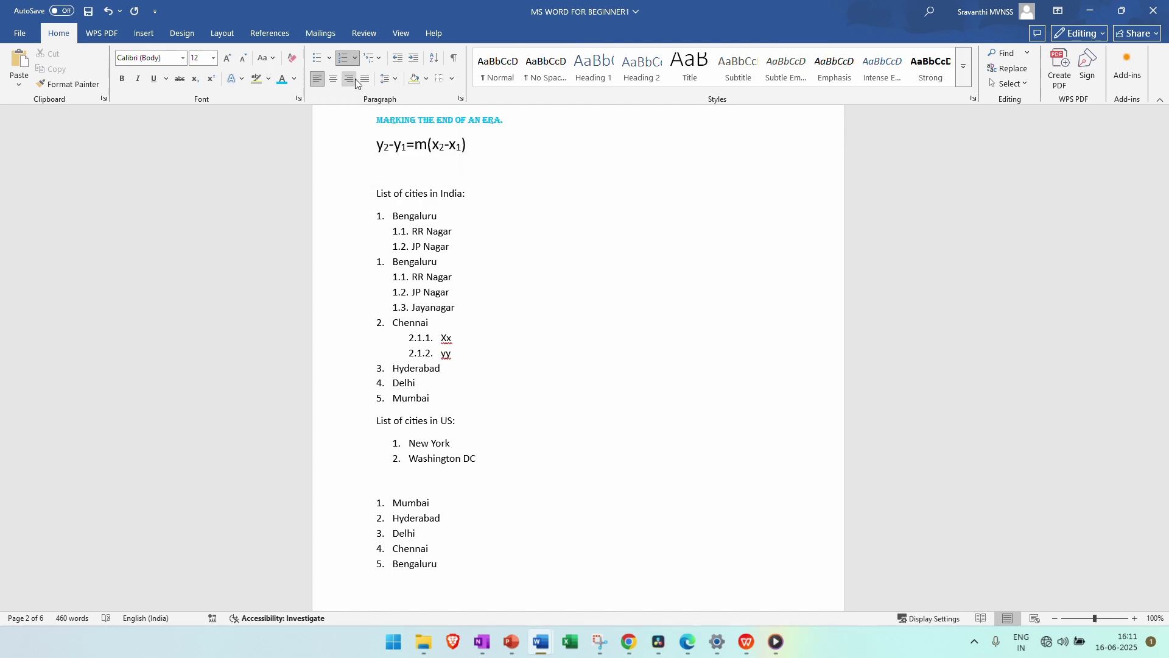
- End the numbered city list and place the cursor on an empty line at the start of the following page
{"action": "scroll", "coordinate": [509, 347], "scroll_direction": "down", "scroll_amount": 5}
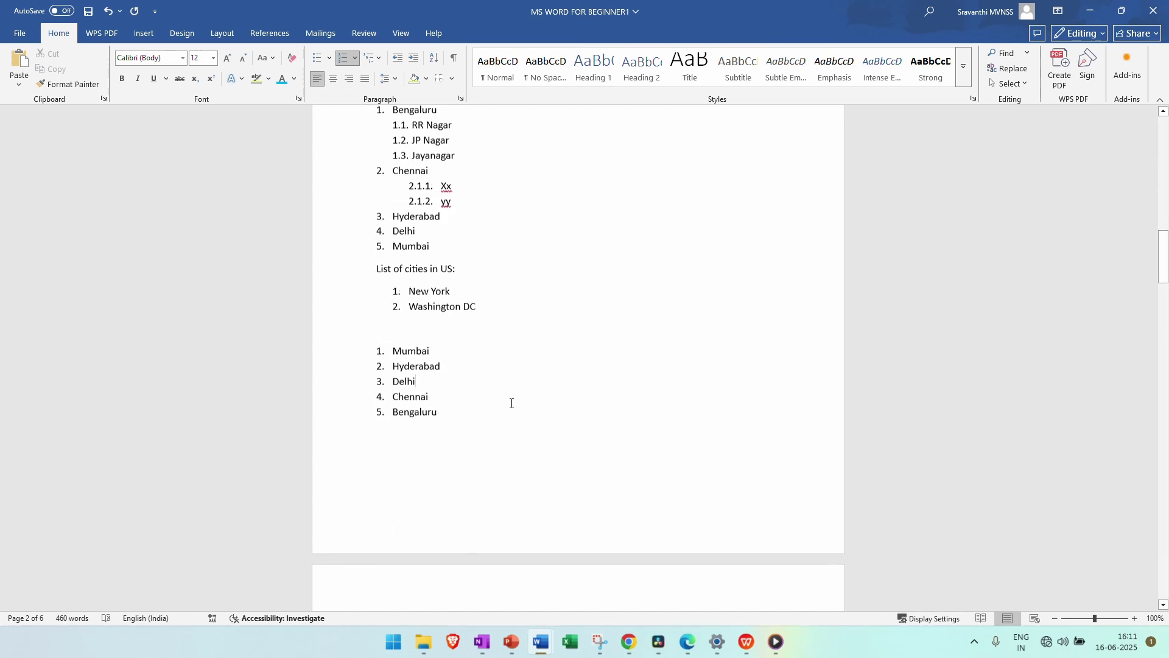
{"action": "key", "text": "Return"}
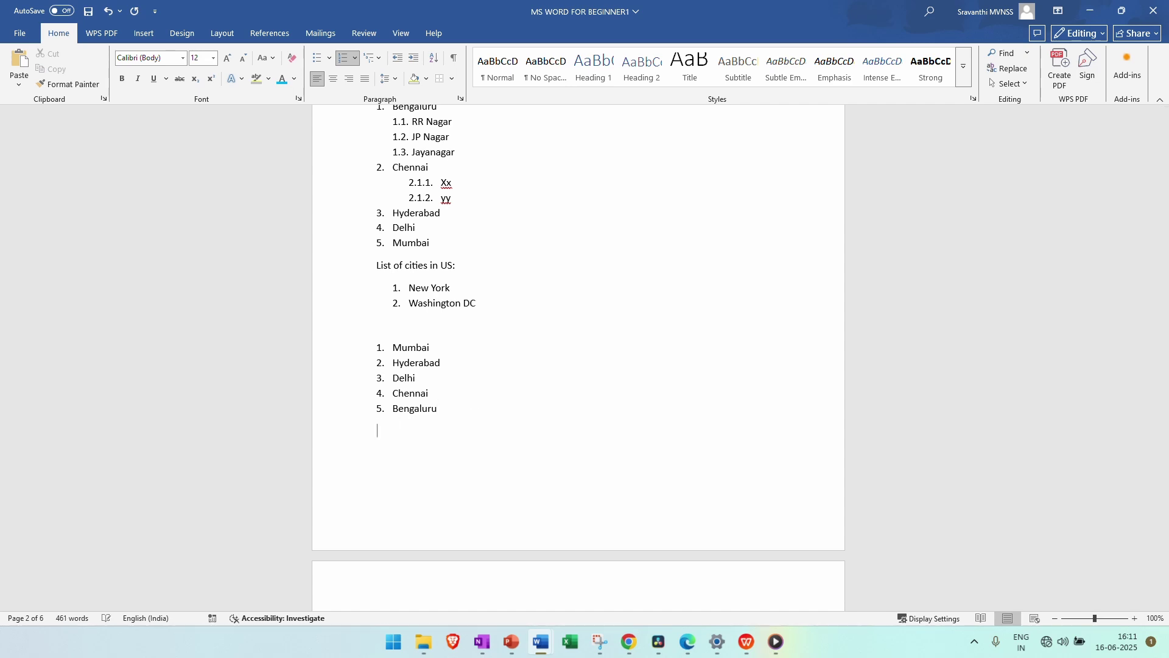
{"action": "key", "text": "Return"}
{"action": "scroll", "coordinate": [374, 587], "scroll_direction": "down", "scroll_amount": 1}
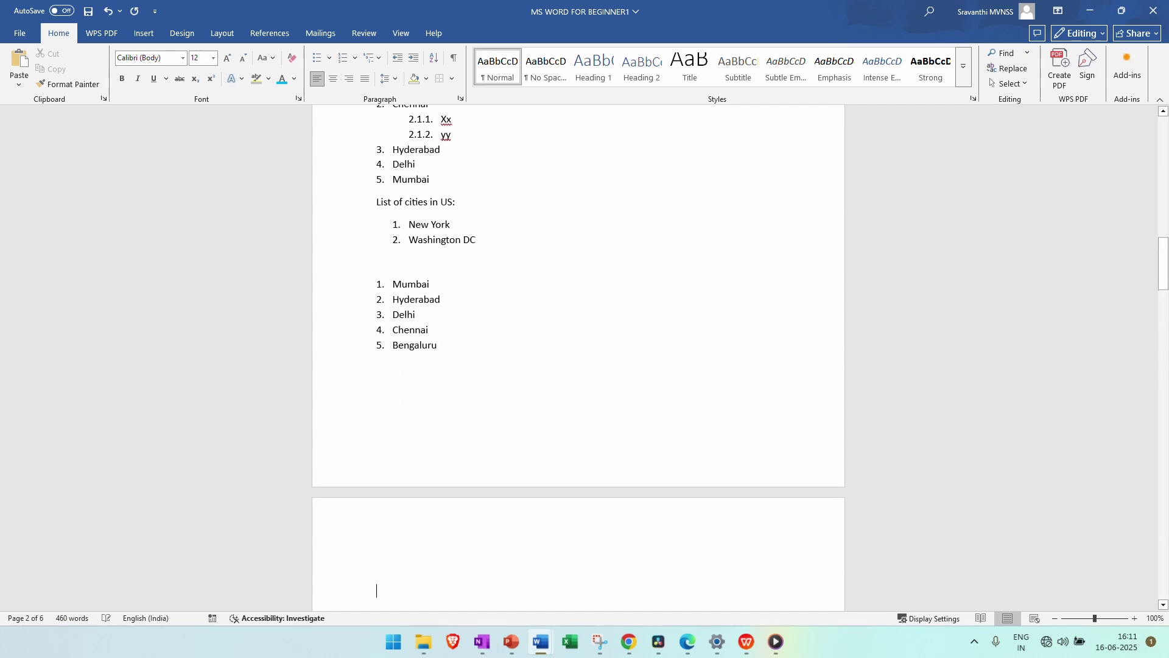
{"action": "key", "text": "Return"}
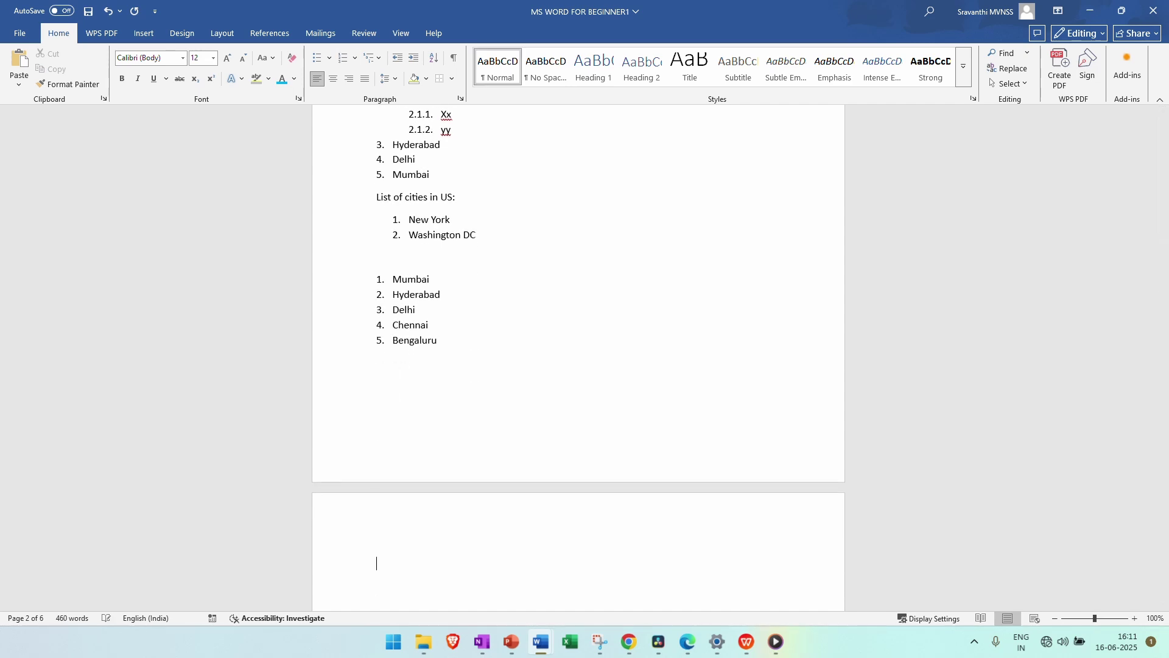
- Copy the first highlighted paragraph, "The story of Blockbuster's missed opportunity", from the recovered Document1 and paste it on the empty page of MS WORD FOR BEGINNER1
{"action": "mouse_move", "coordinate": [540, 641]}
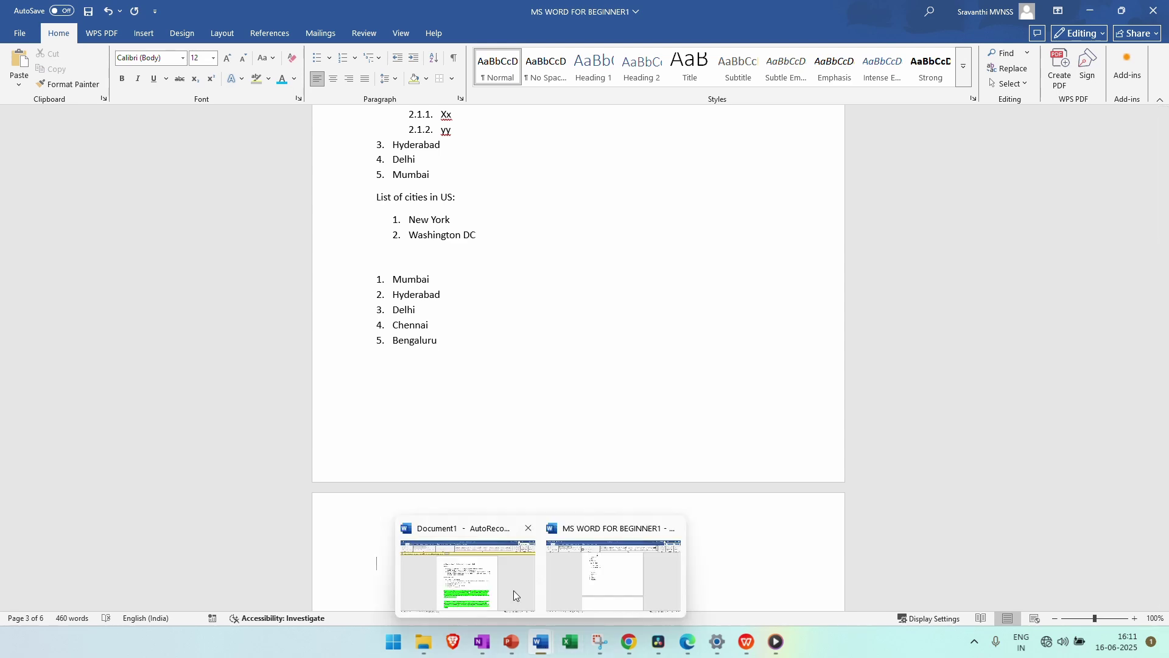
{"action": "left_click", "coordinate": [514, 591]}
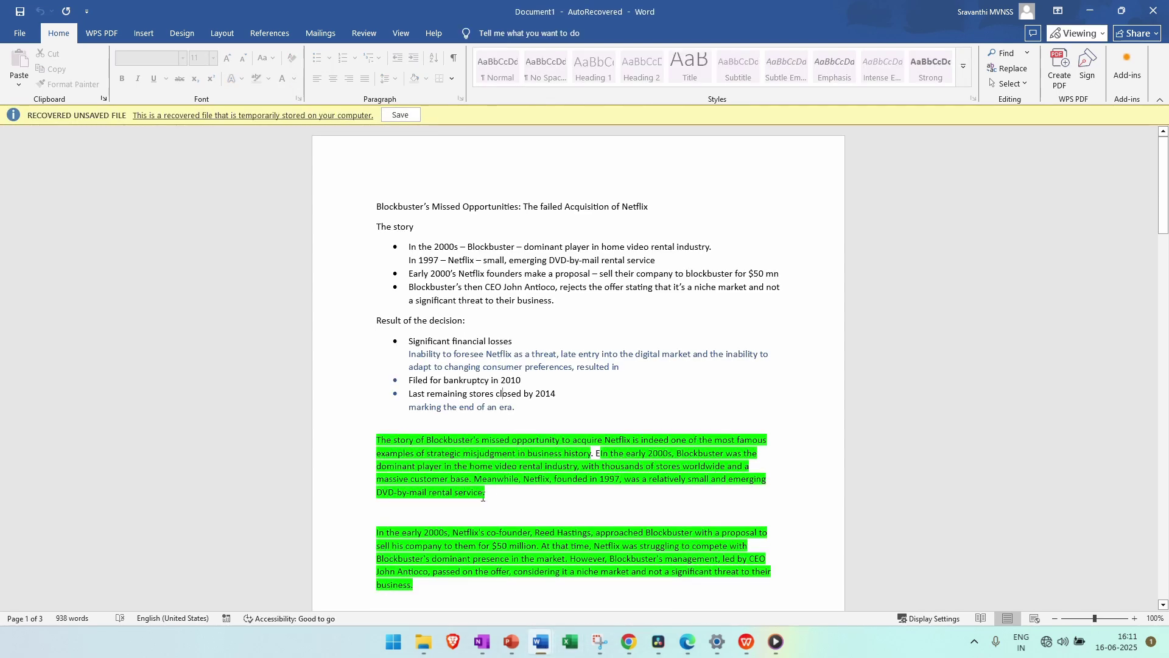
{"action": "left_click_drag", "start_coordinate": [512, 500], "coordinate": [360, 449]}
{"action": "key", "text": "ctrl+c"}
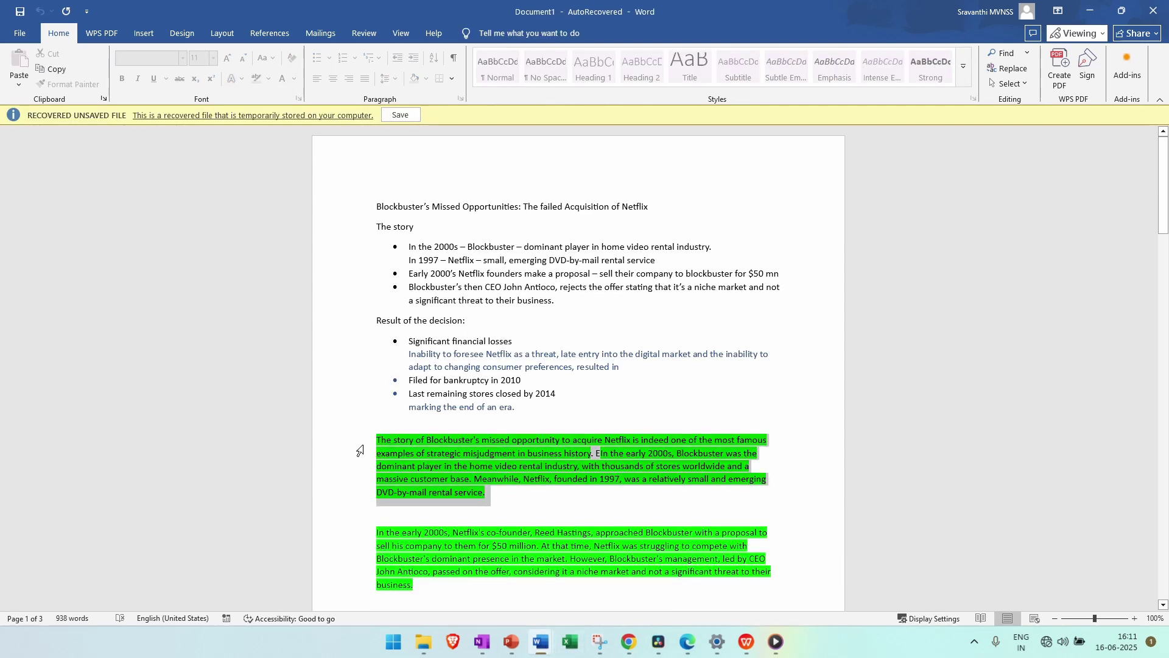
{"action": "mouse_move", "coordinate": [540, 645]}
{"action": "left_click", "coordinate": [578, 600]}
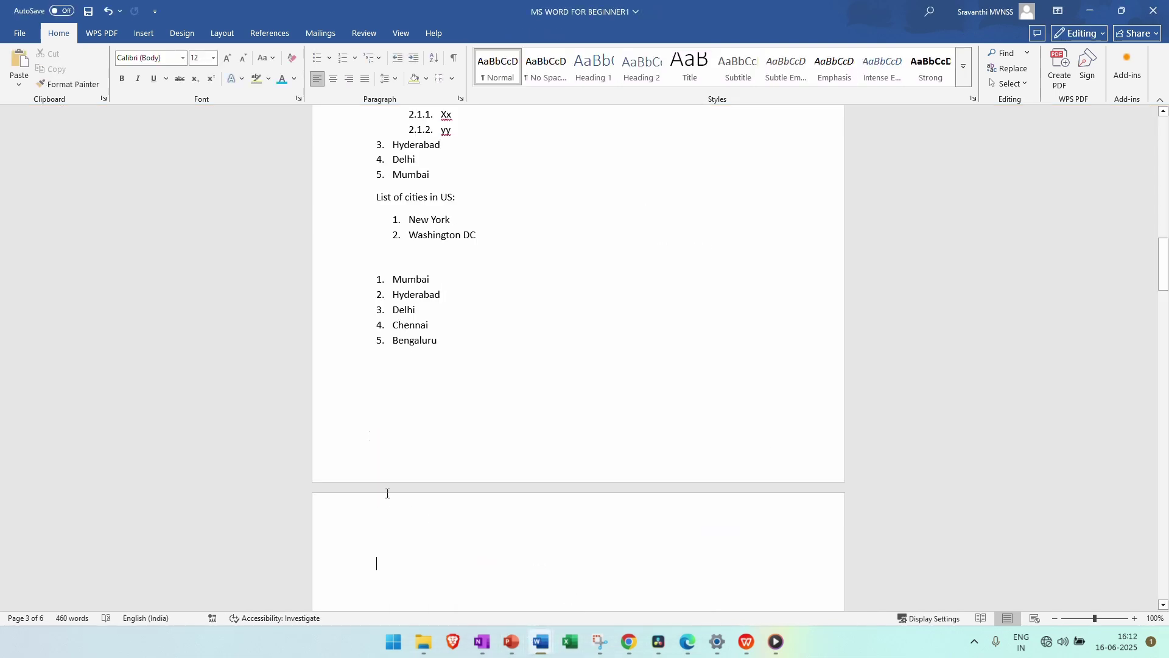
{"action": "left_click", "coordinate": [390, 509]}
{"action": "key", "text": "ctrl+v"}
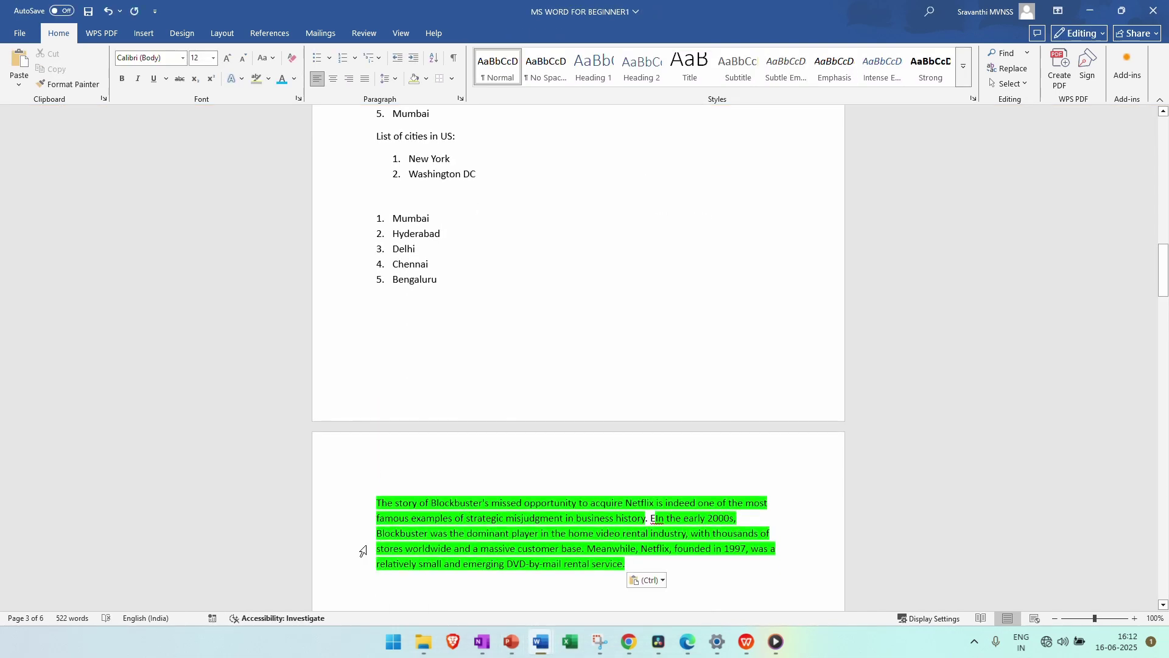
- Remove the green highlight from the pasted Blockbuster paragraph by setting its highlight to No Color
{"action": "left_click_drag", "start_coordinate": [641, 558], "coordinate": [376, 500]}
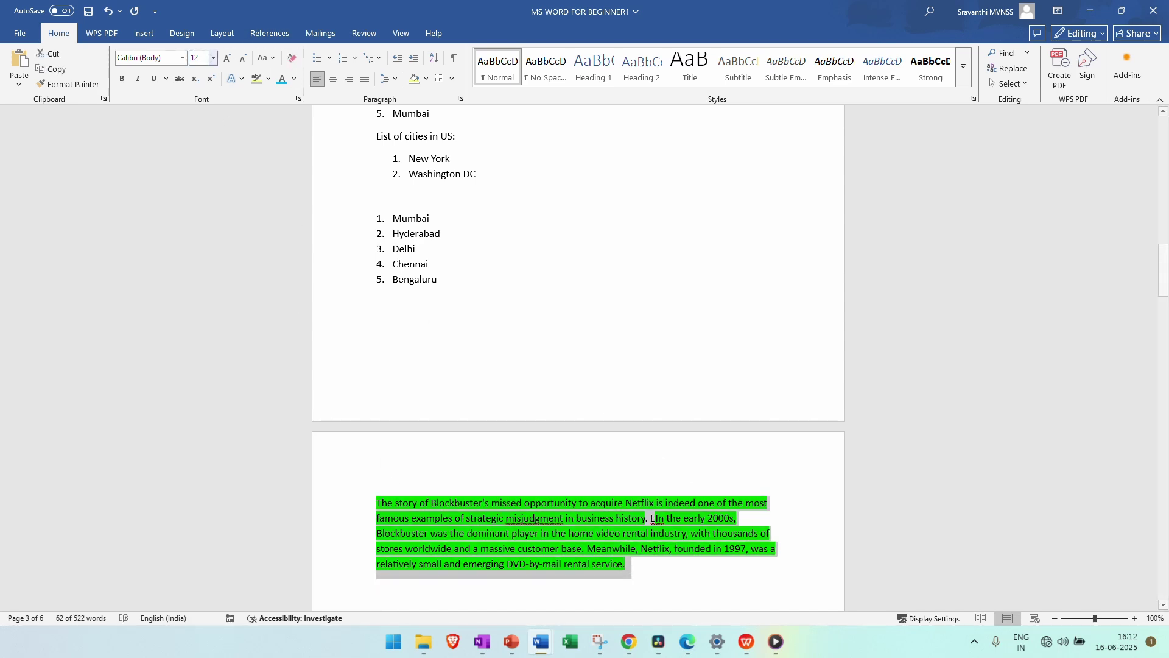
{"action": "left_click", "coordinate": [268, 78]}
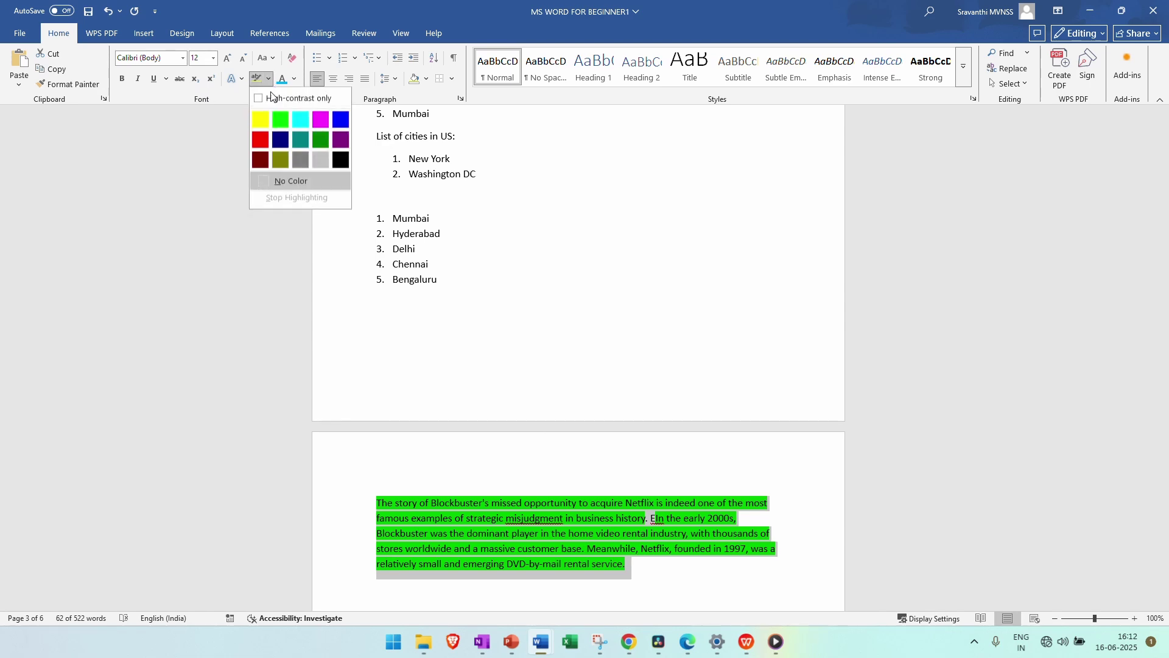
{"action": "left_click", "coordinate": [263, 181]}
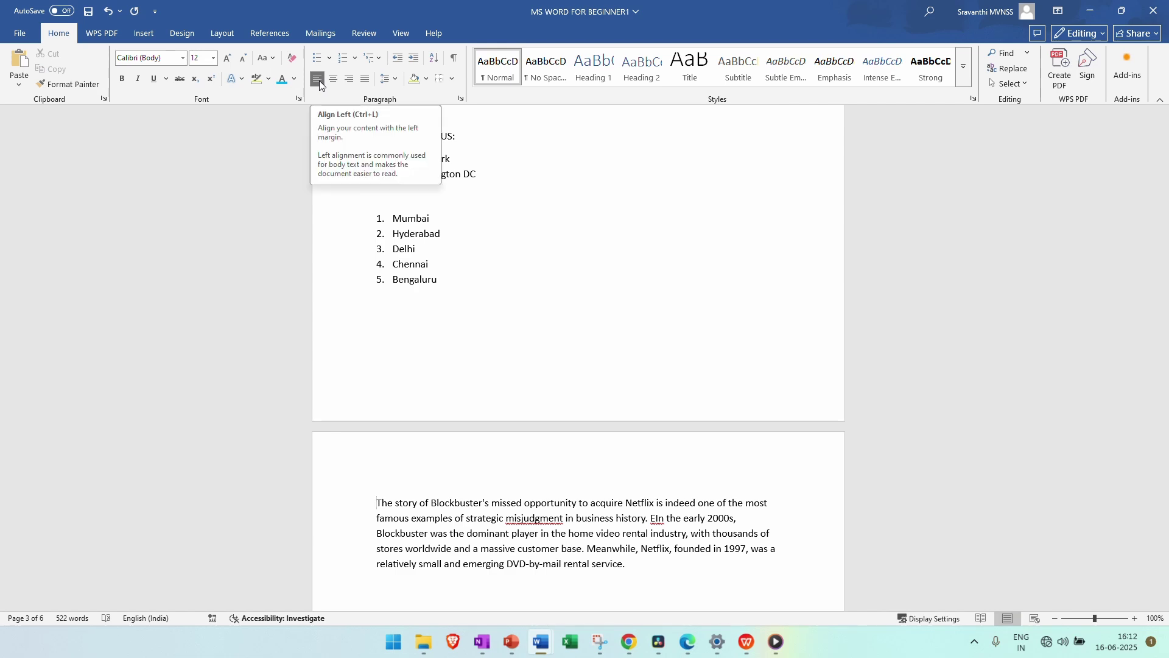
- Try centre and left alignment on the title MS WORD FOR BEGINNERS and leave it right-aligned
{"action": "scroll", "coordinate": [685, 252], "scroll_direction": "up", "scroll_amount": 1}
{"action": "scroll", "coordinate": [685, 251], "scroll_direction": "up", "scroll_amount": 20}
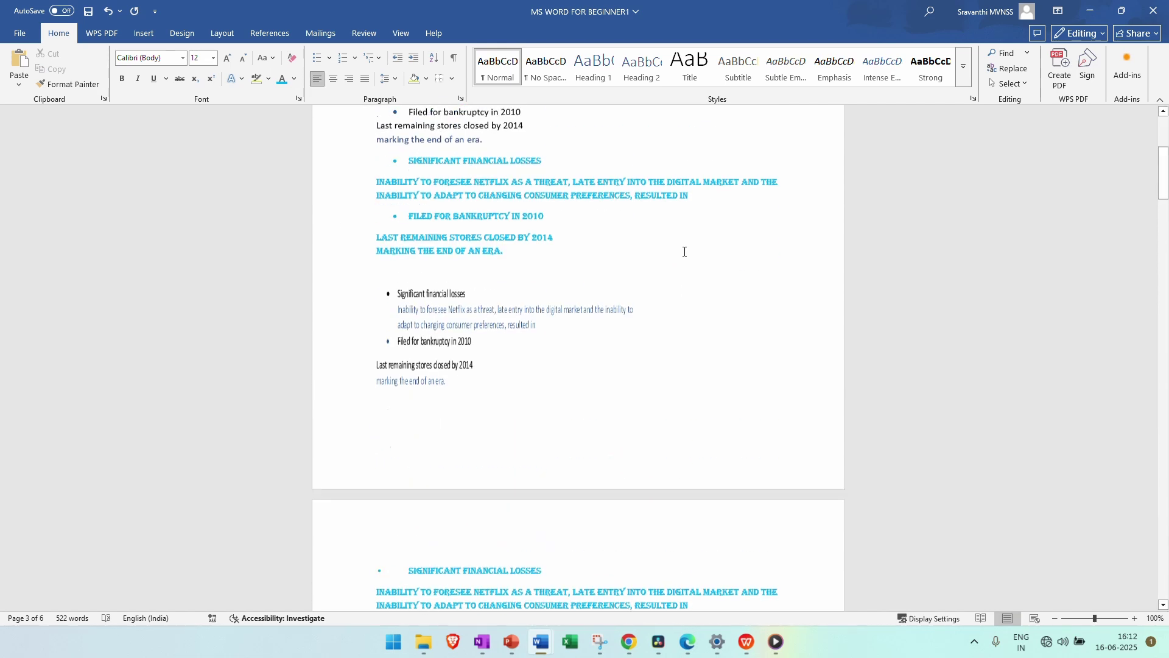
{"action": "left_click_drag", "start_coordinate": [615, 195], "coordinate": [334, 195]}
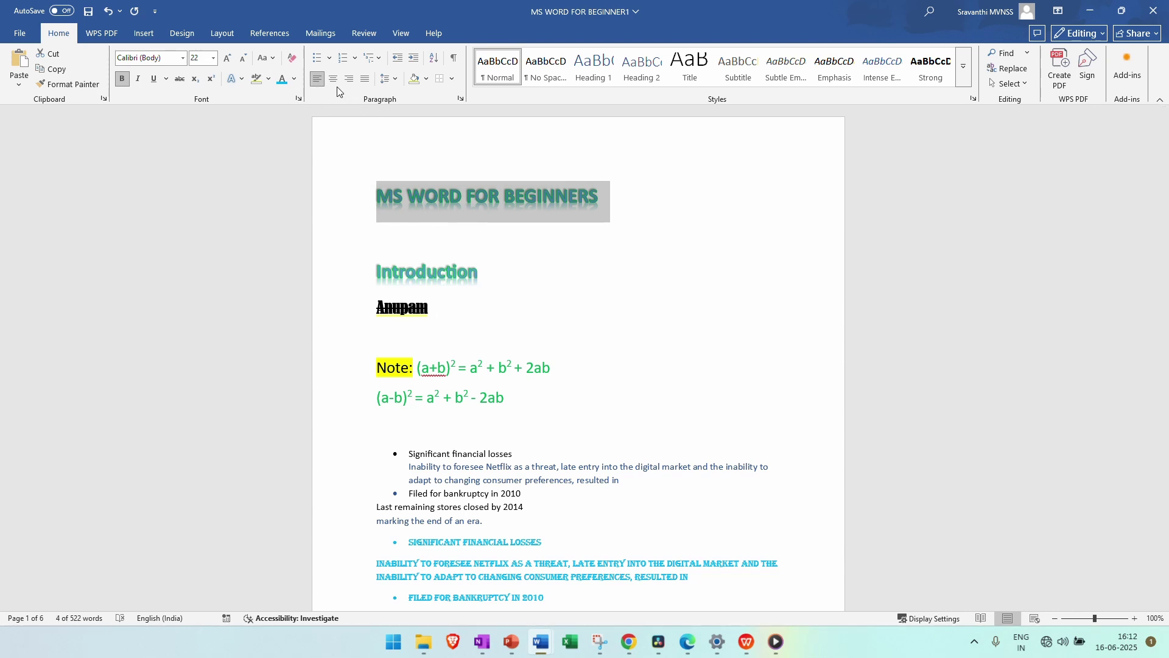
{"action": "left_click", "coordinate": [335, 81]}
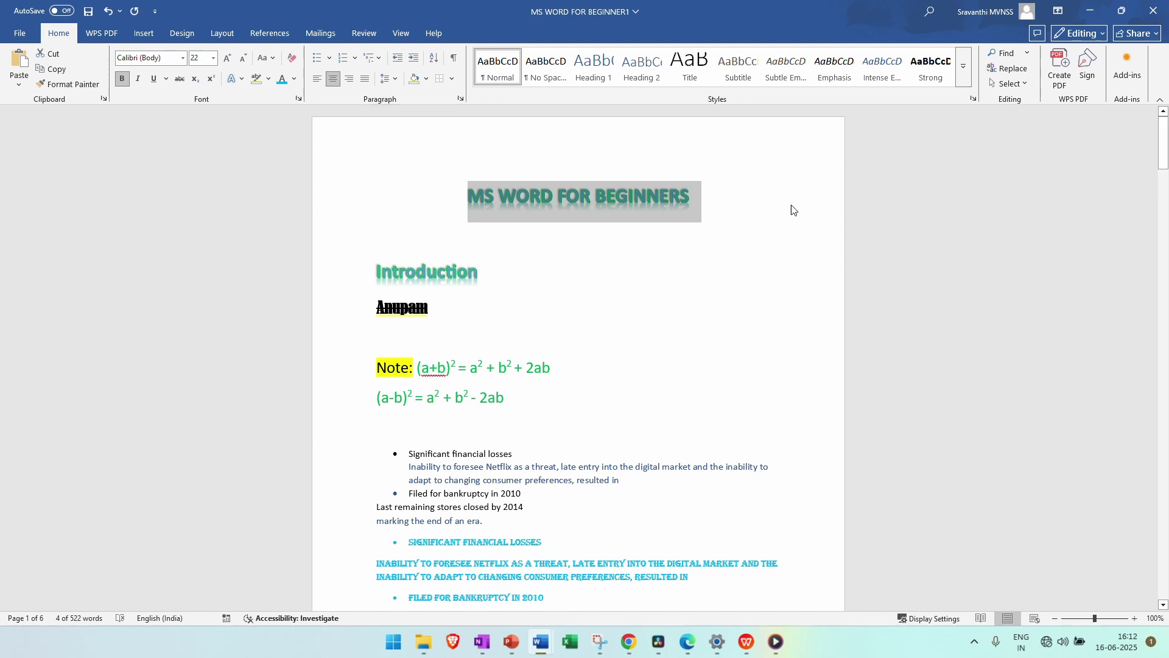
{"action": "left_click", "coordinate": [349, 82]}
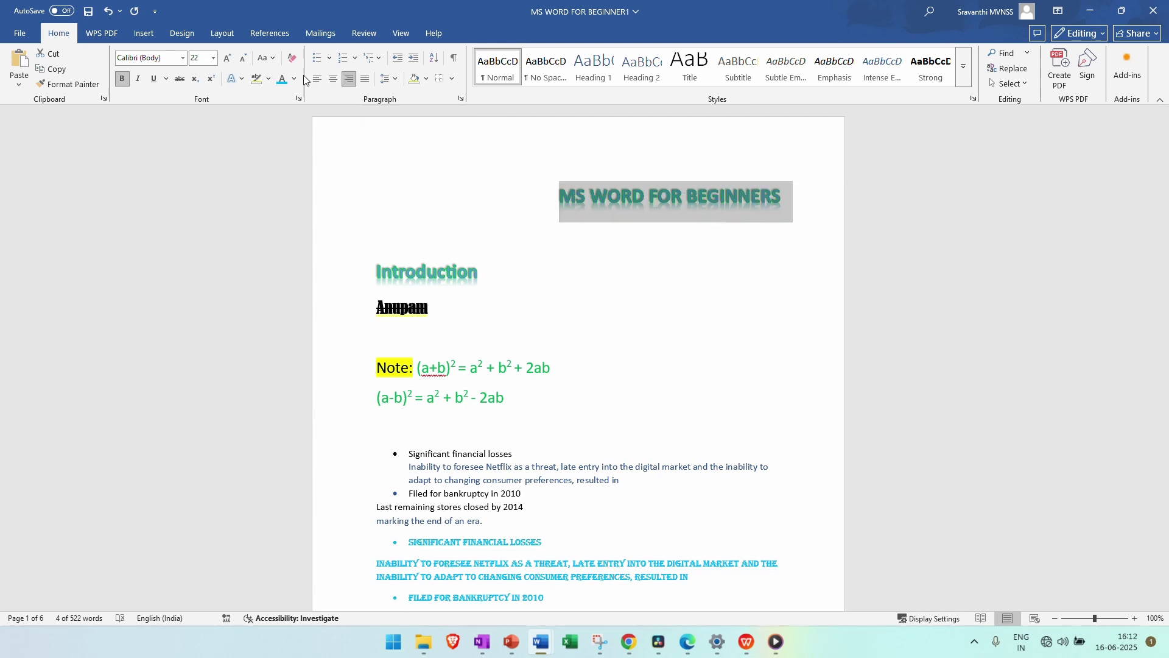
{"action": "left_click", "coordinate": [315, 83]}
{"action": "left_click", "coordinate": [333, 79]}
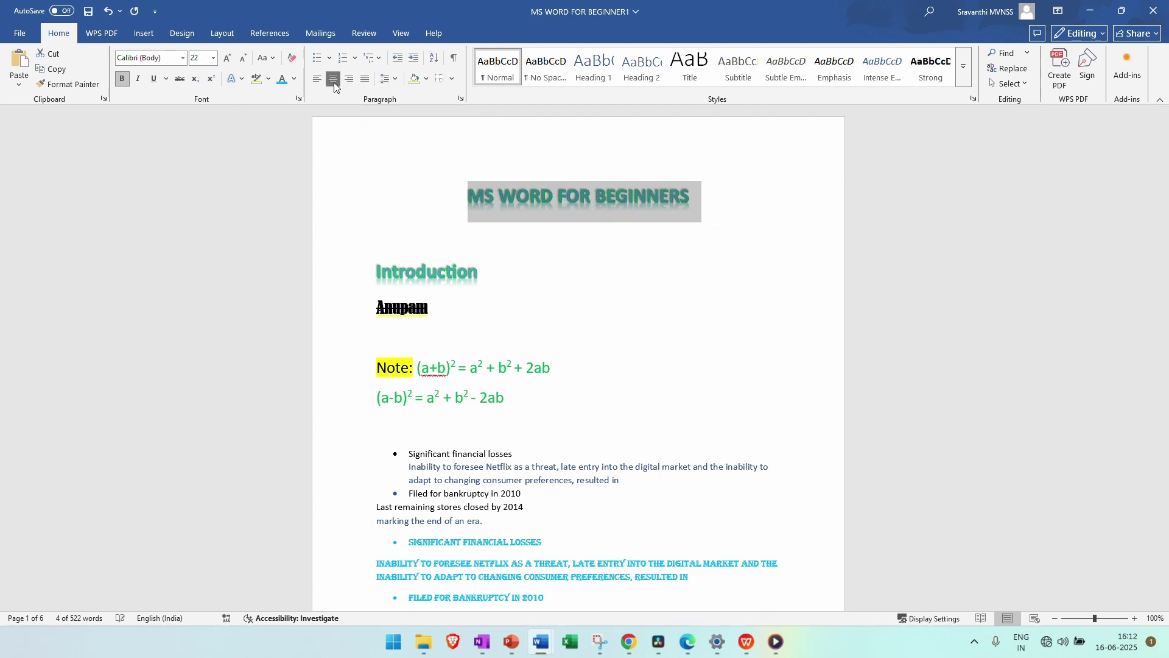
{"action": "left_click", "coordinate": [351, 81]}
{"action": "left_click", "coordinate": [602, 278]}
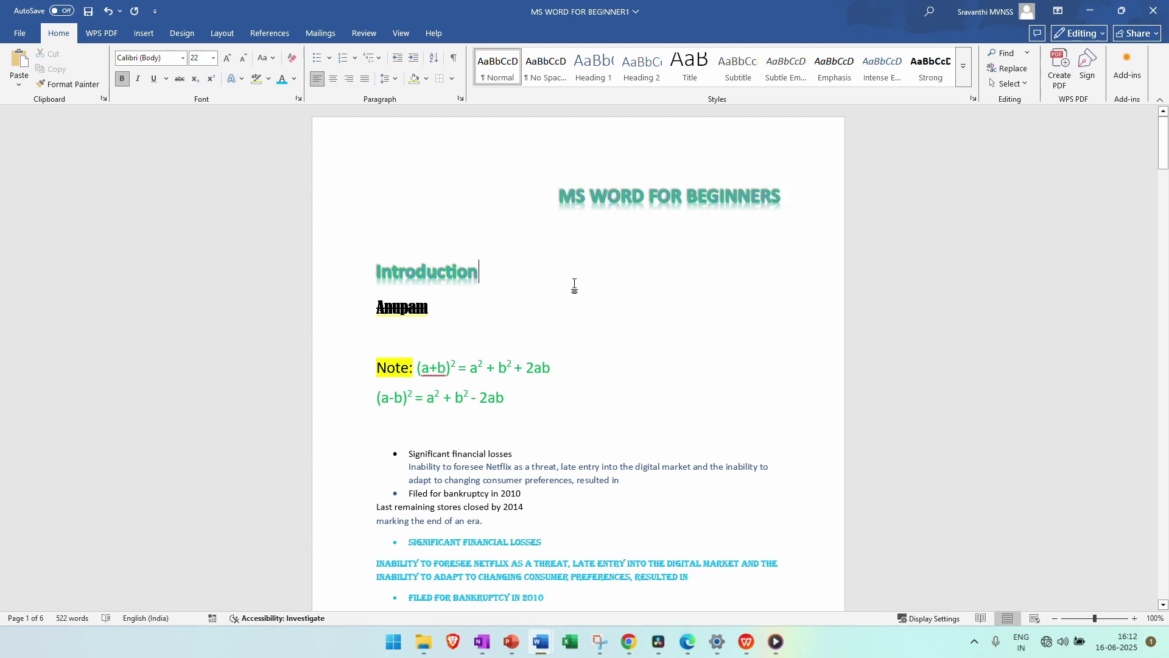
- Try centre and right alignment on the Blockbuster paragraph and return it to left alignment
{"action": "scroll", "coordinate": [577, 332], "scroll_direction": "down", "scroll_amount": 10}
{"action": "scroll", "coordinate": [578, 335], "scroll_direction": "down", "scroll_amount": 15}
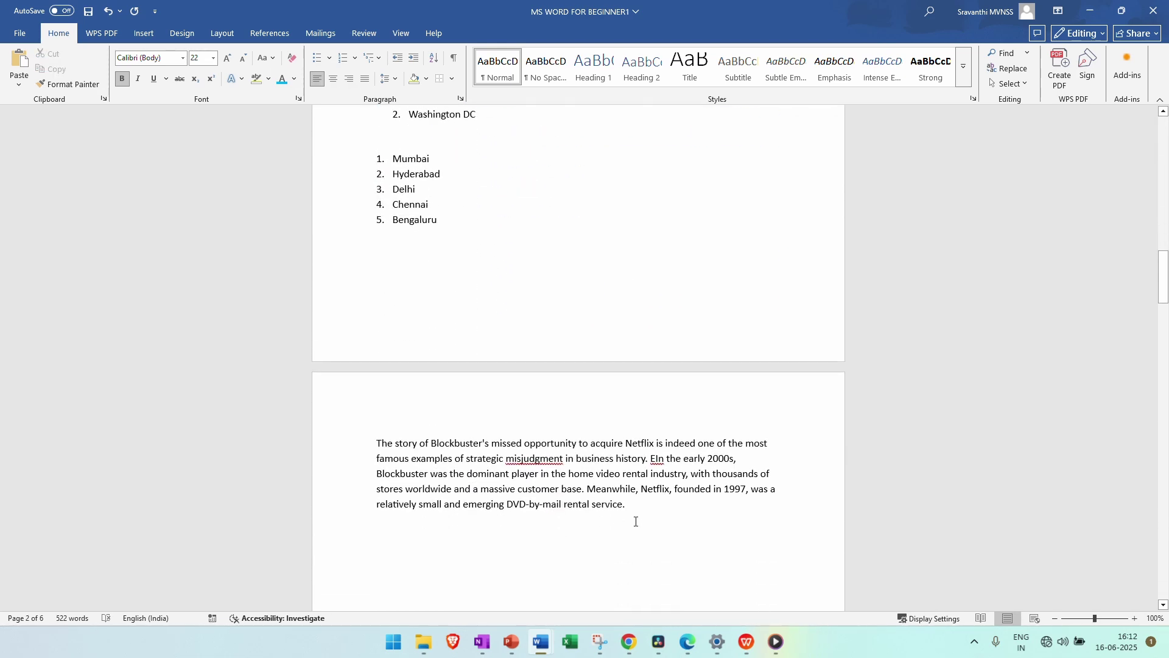
{"action": "left_click_drag", "start_coordinate": [634, 520], "coordinate": [384, 441]}
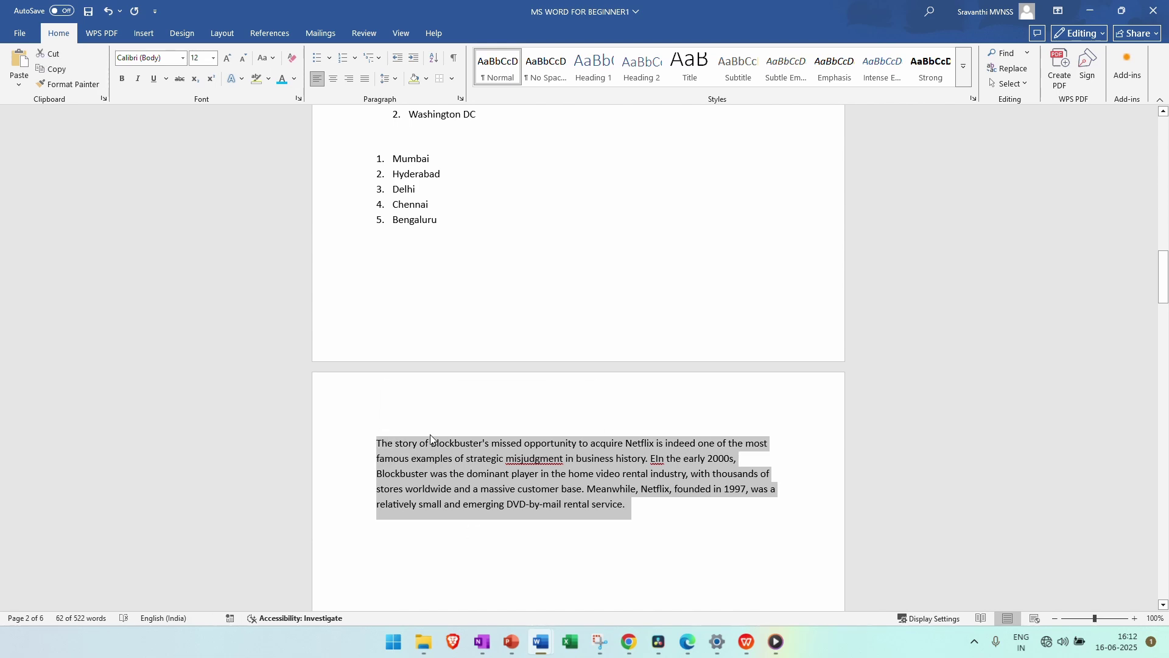
{"action": "left_click", "coordinate": [333, 78]}
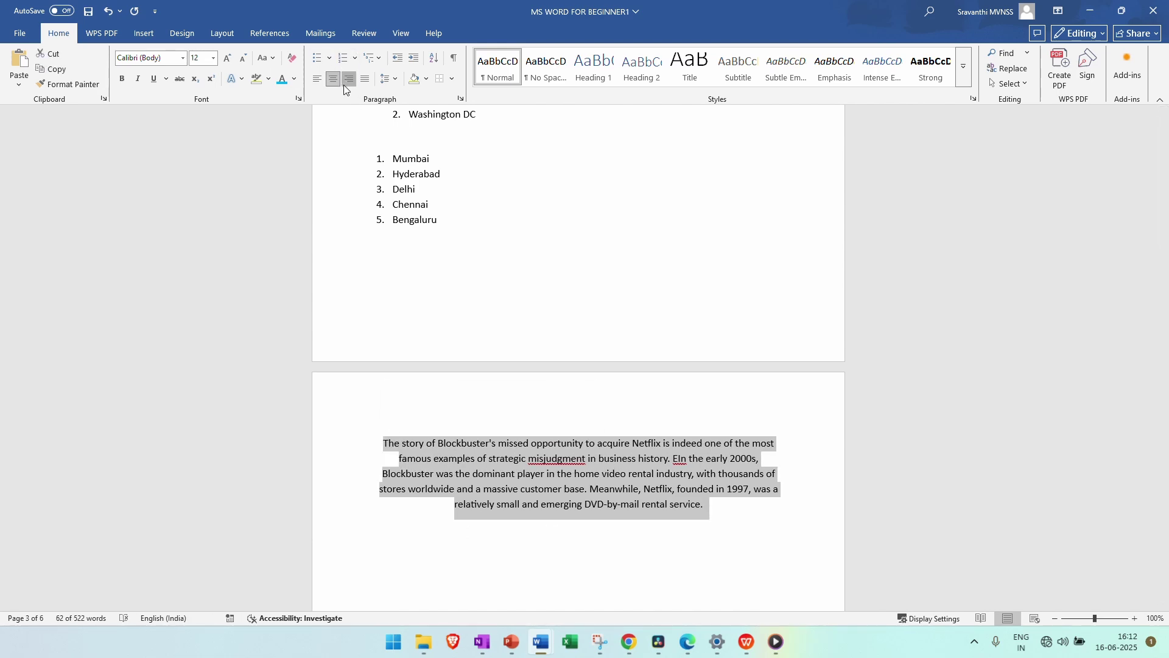
{"action": "left_click", "coordinate": [344, 82]}
{"action": "left_click", "coordinate": [312, 82]}
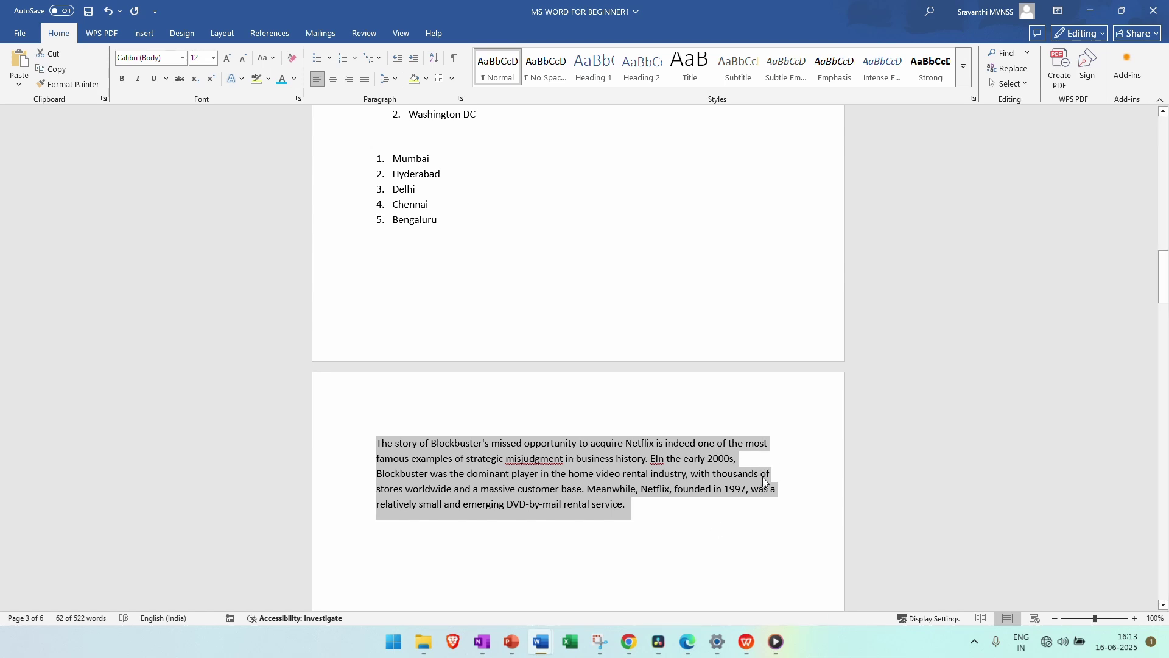
- Justify the whole Blockbuster paragraph so its text aligns with both page margins
{"action": "left_click", "coordinate": [769, 443]}
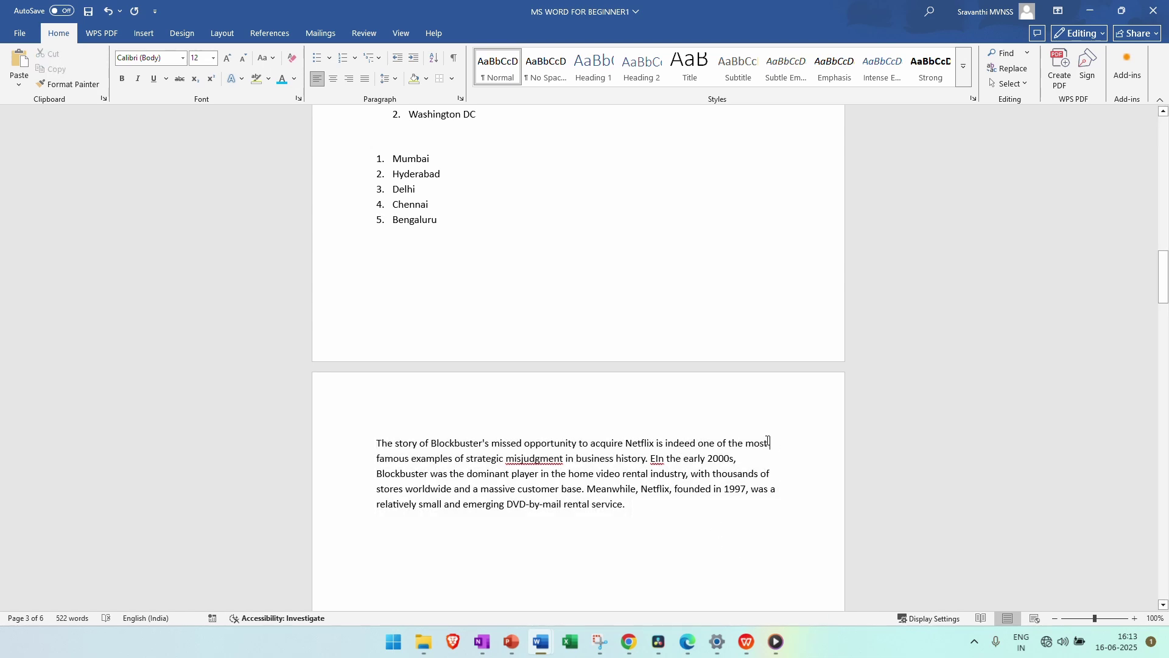
{"action": "left_click", "coordinate": [771, 473]}
{"action": "left_click_drag", "start_coordinate": [634, 505], "coordinate": [378, 439]}
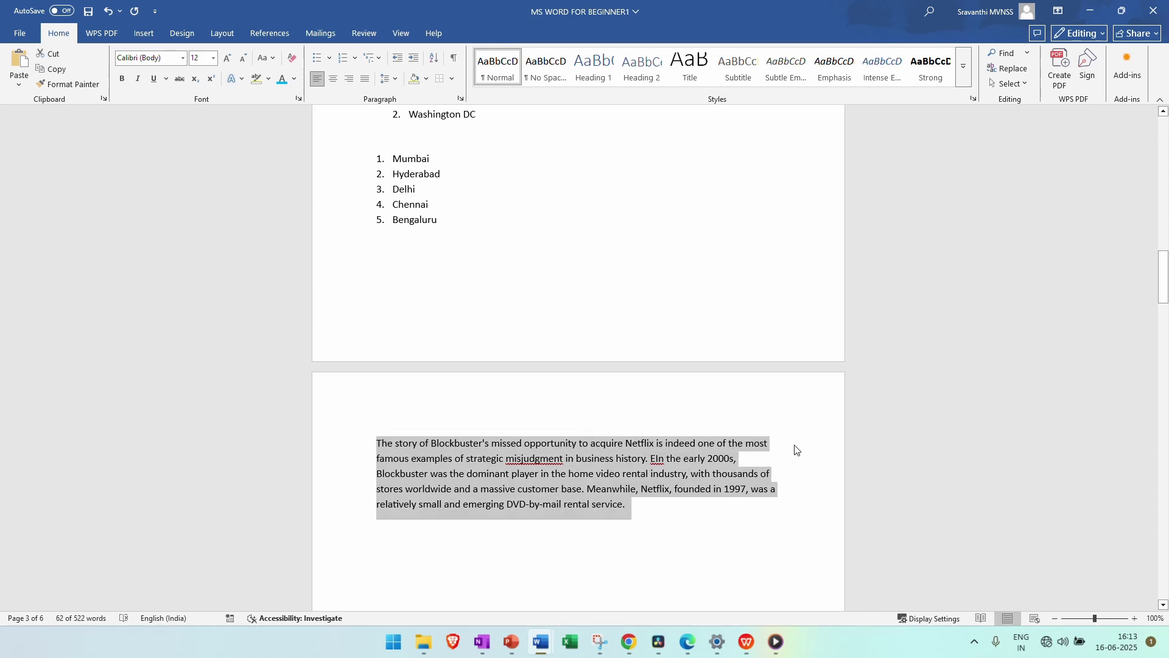
{"action": "left_click", "coordinate": [399, 83]}
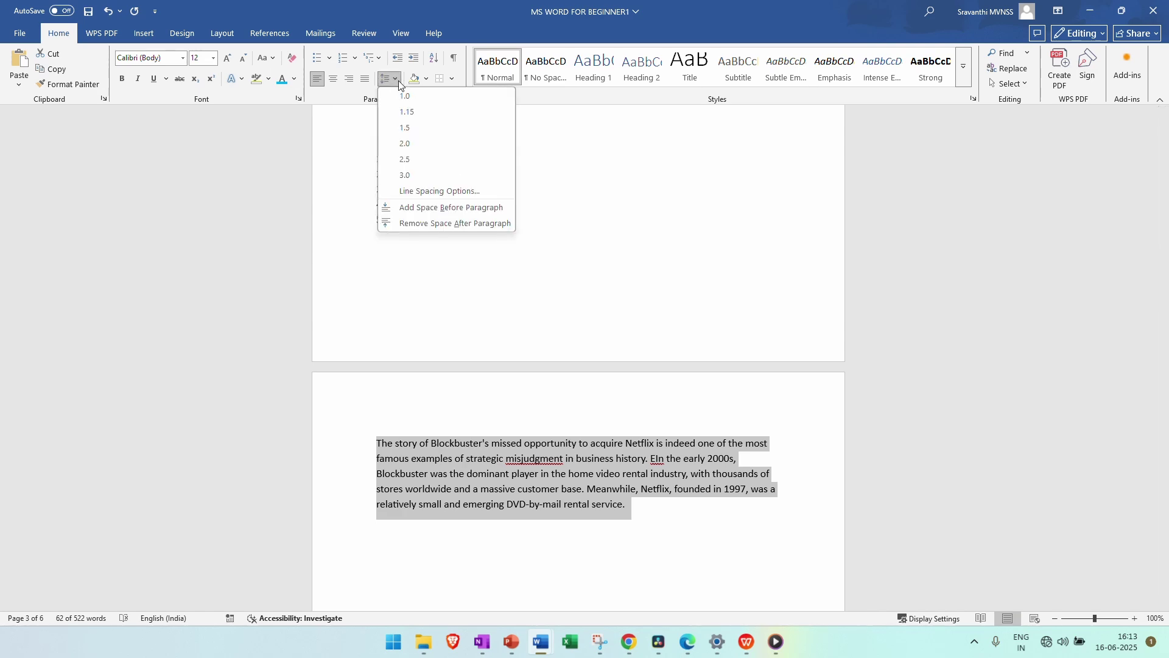
{"action": "left_click", "coordinate": [399, 83]}
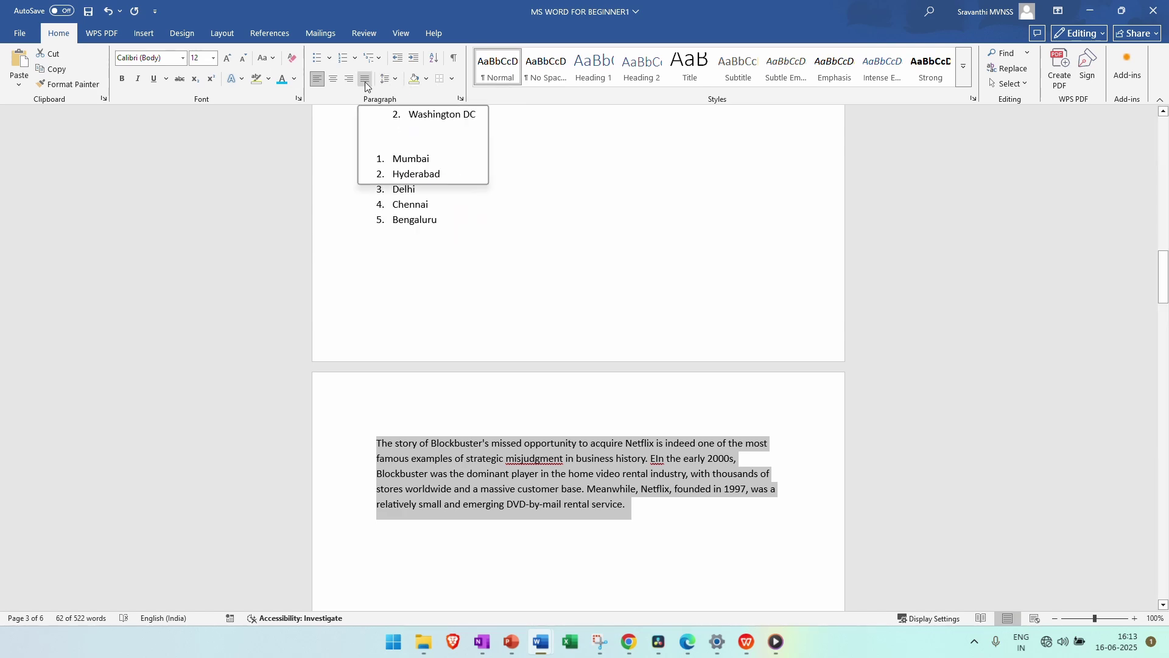
{"action": "left_click", "coordinate": [364, 81]}
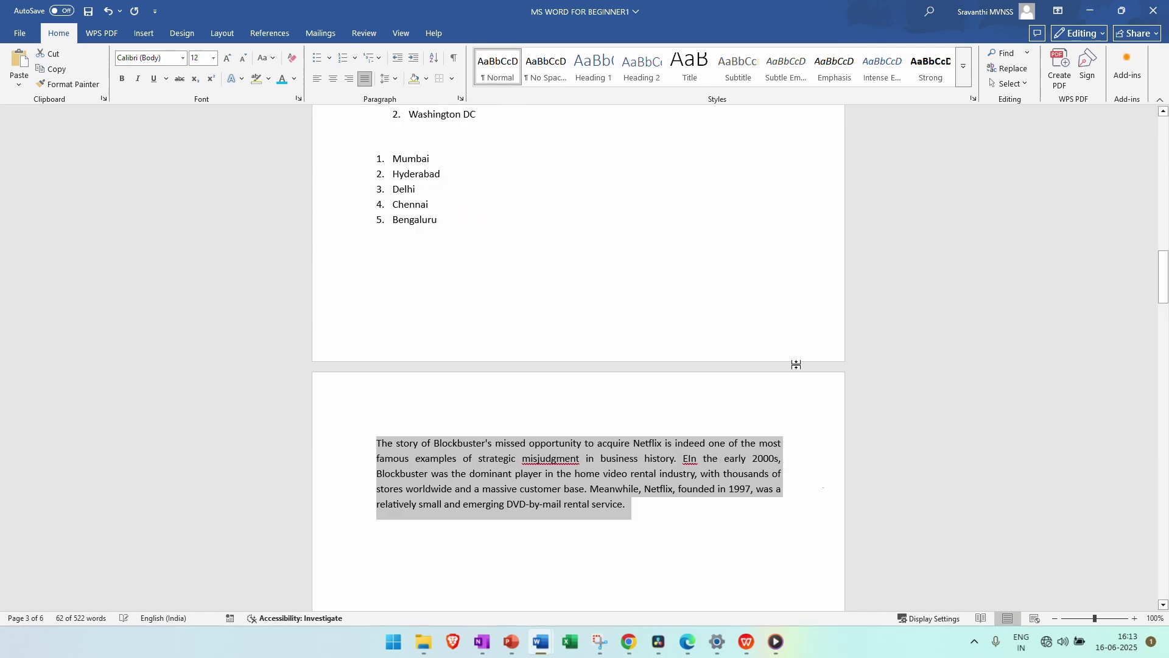
{"action": "left_click", "coordinate": [800, 497]}
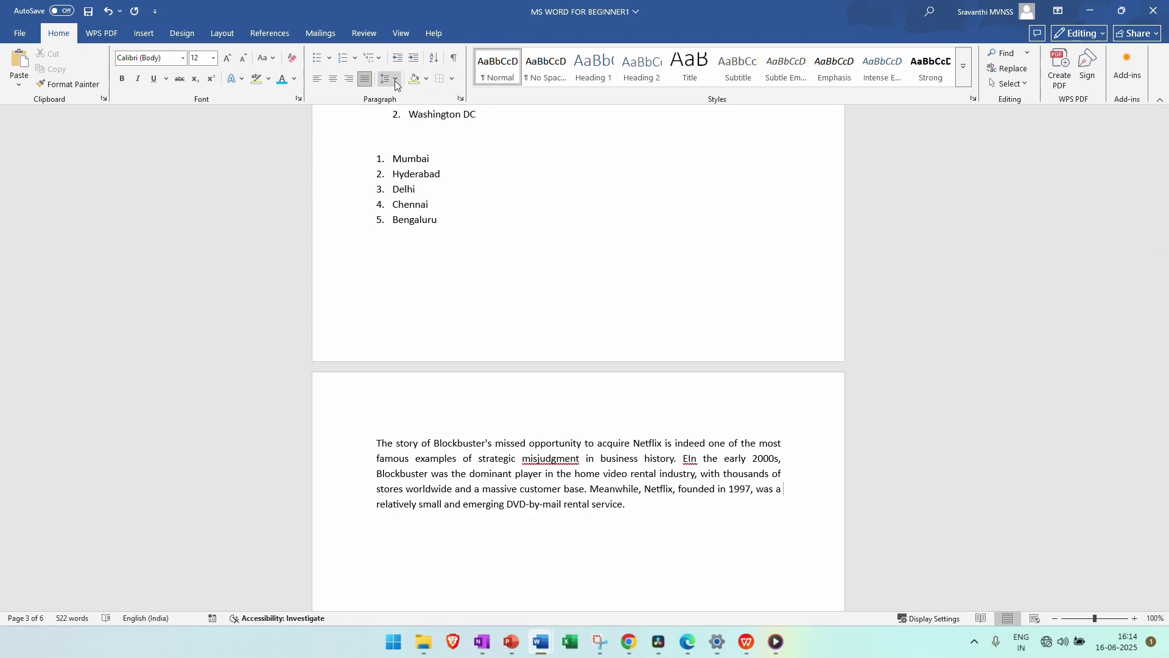
- Set the line spacing of the whole Blockbuster paragraph to 1.5
{"action": "left_click_drag", "start_coordinate": [639, 509], "coordinate": [376, 443]}
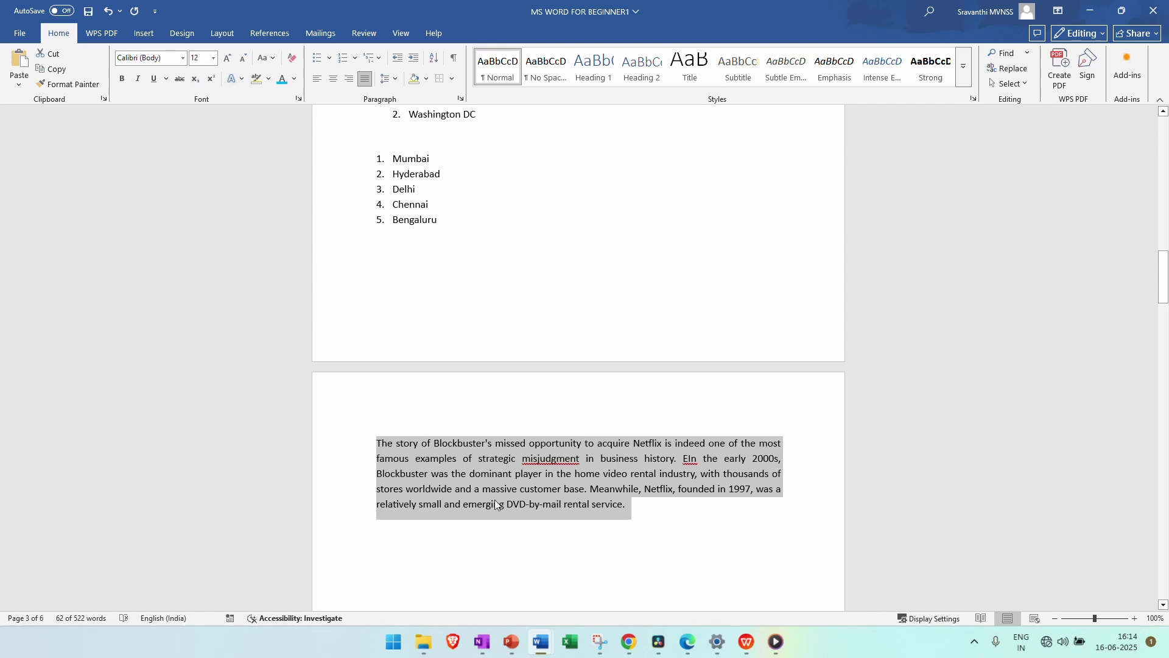
{"action": "left_click", "coordinate": [377, 447]}
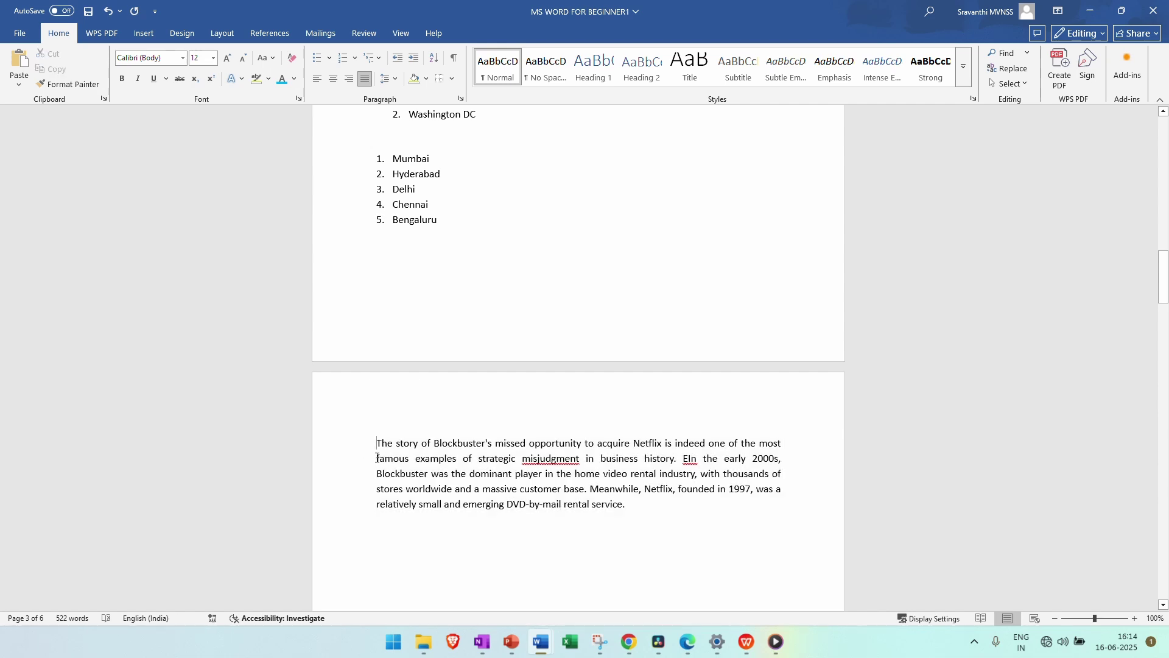
{"action": "left_click", "coordinate": [376, 489]}
{"action": "left_click_drag", "start_coordinate": [652, 510], "coordinate": [339, 431]}
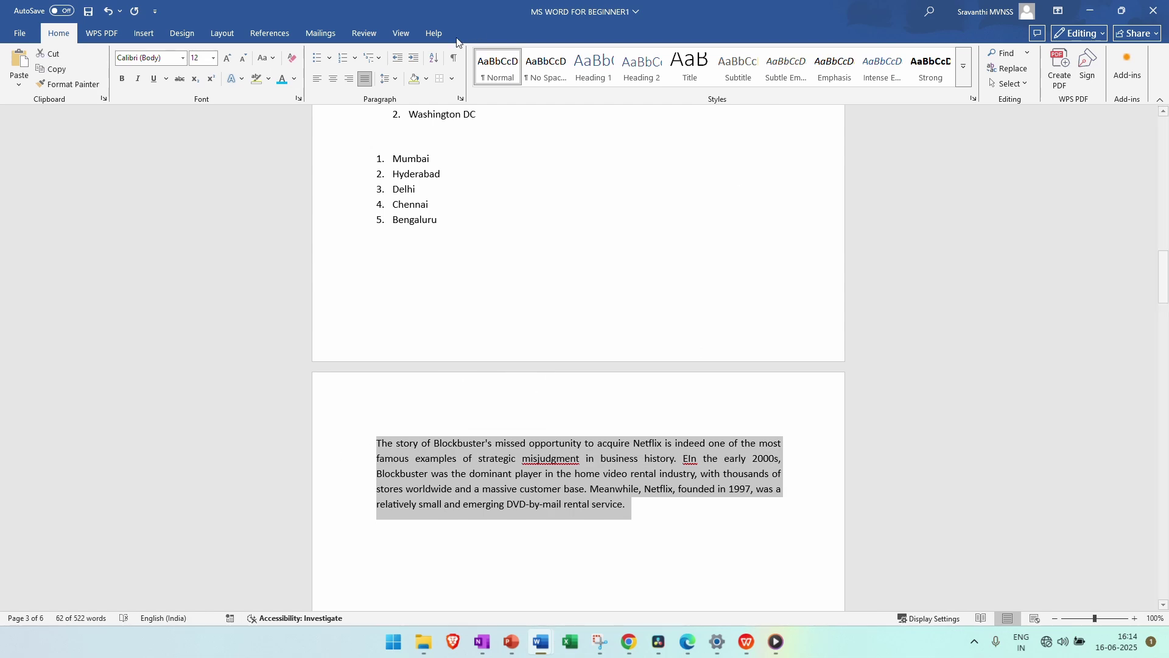
{"action": "left_click", "coordinate": [397, 80]}
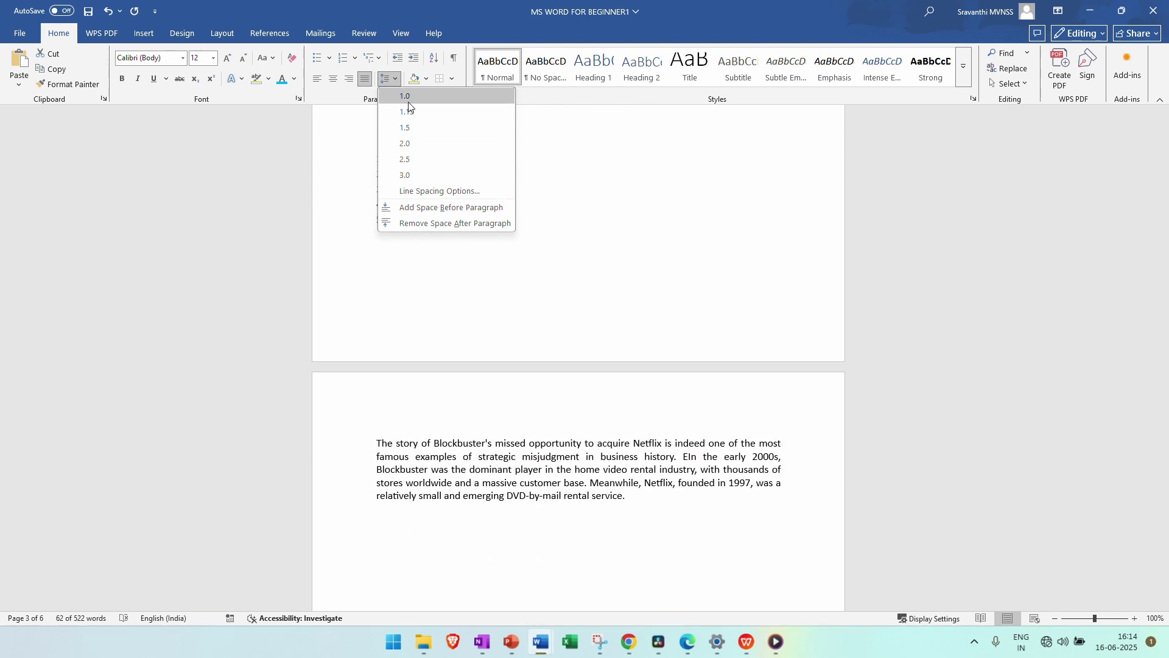
{"action": "left_click", "coordinate": [409, 127]}
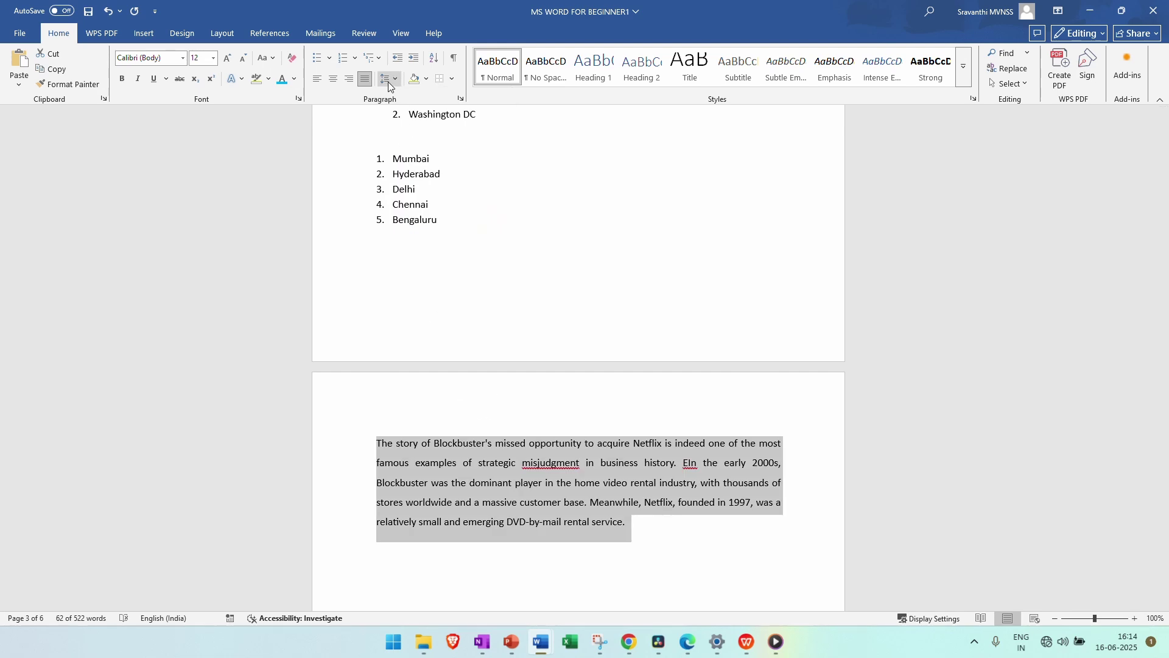
- Try 2.0 line spacing on the whole Blockbuster paragraph and return it to 1.5
{"action": "left_click", "coordinate": [389, 79]}
{"action": "left_click", "coordinate": [411, 142]}
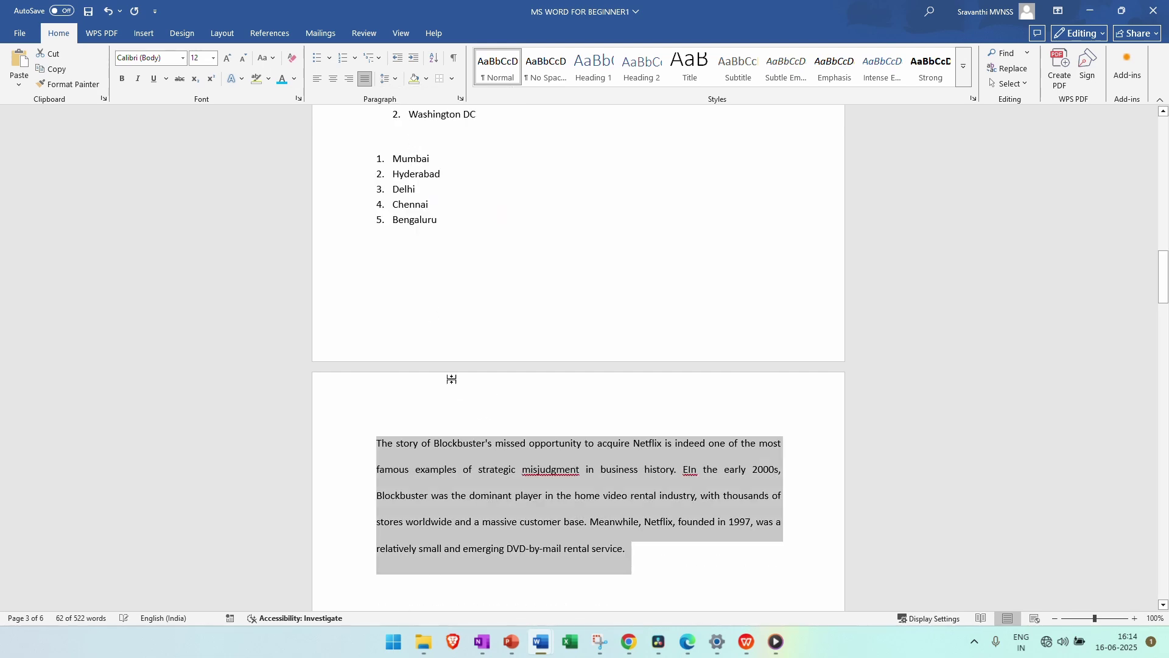
{"action": "left_click", "coordinate": [389, 83]}
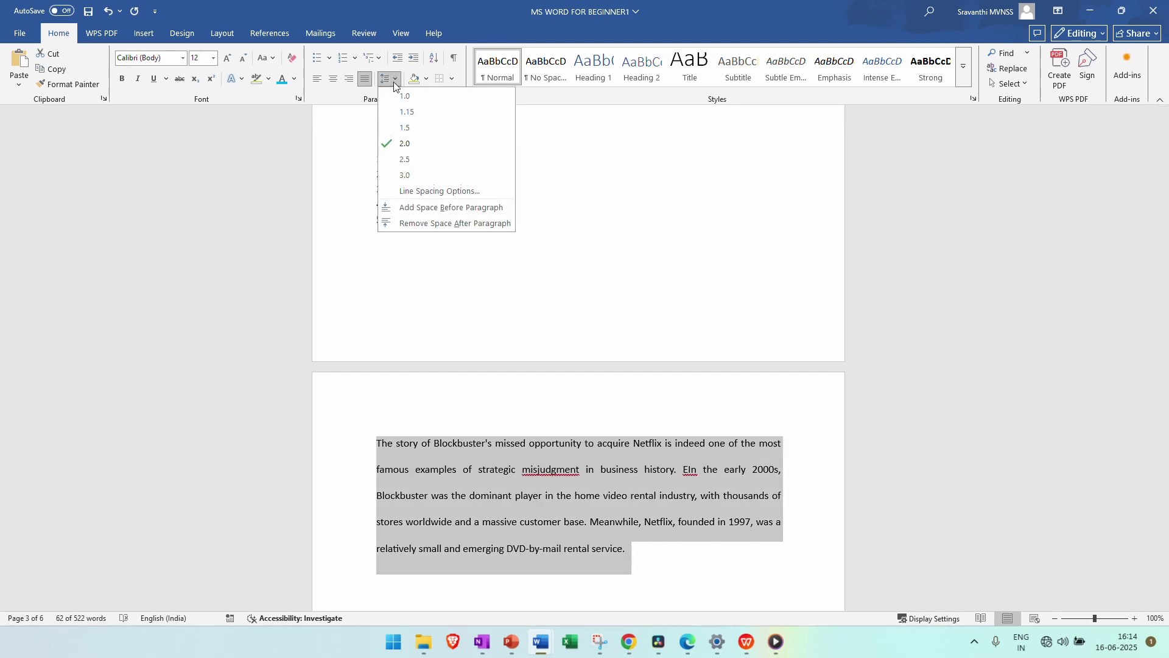
{"action": "left_click", "coordinate": [423, 127]}
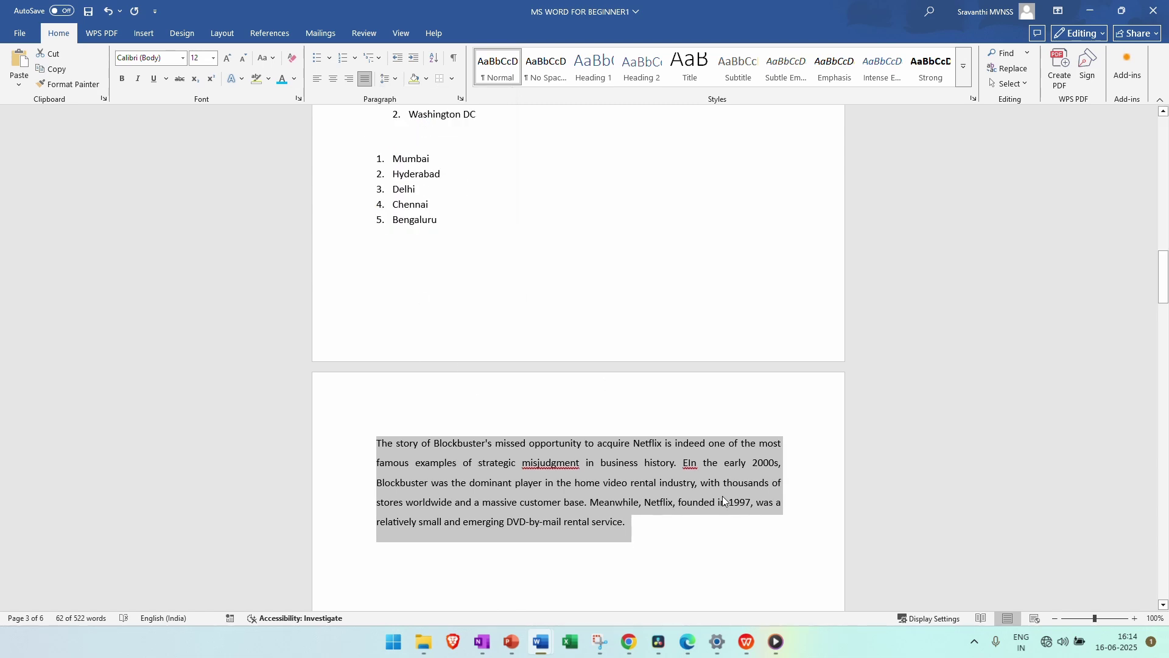
- Indent the first line of the Blockbuster paragraph by one tab stop
{"action": "left_click", "coordinate": [653, 529]}
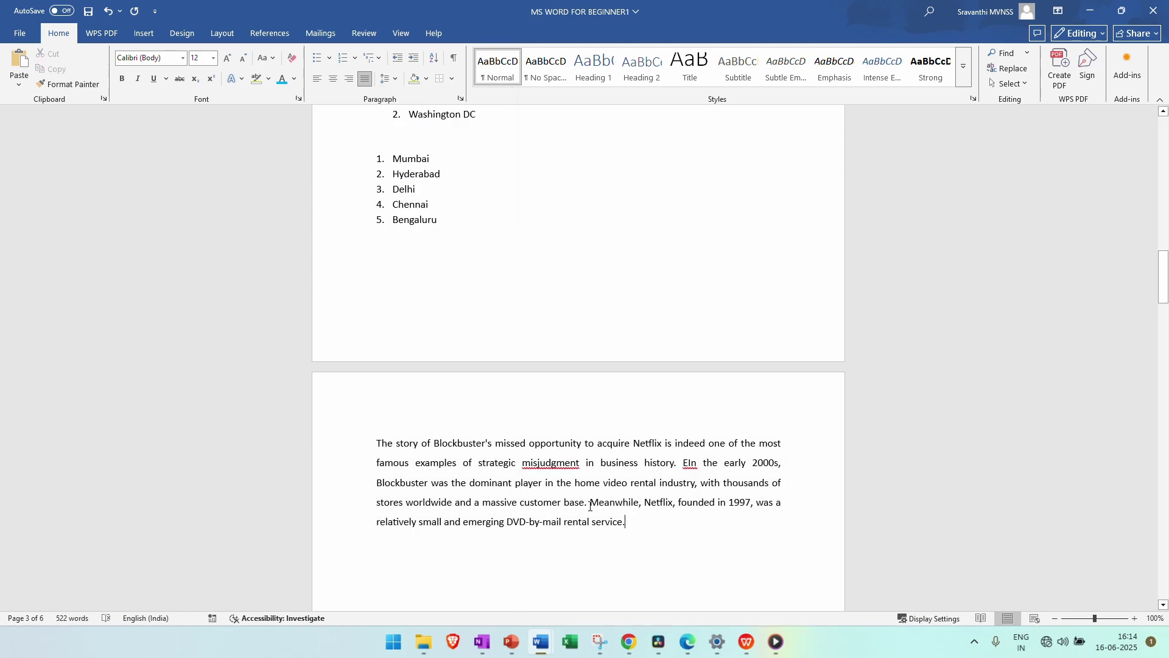
{"action": "left_click", "coordinate": [379, 446]}
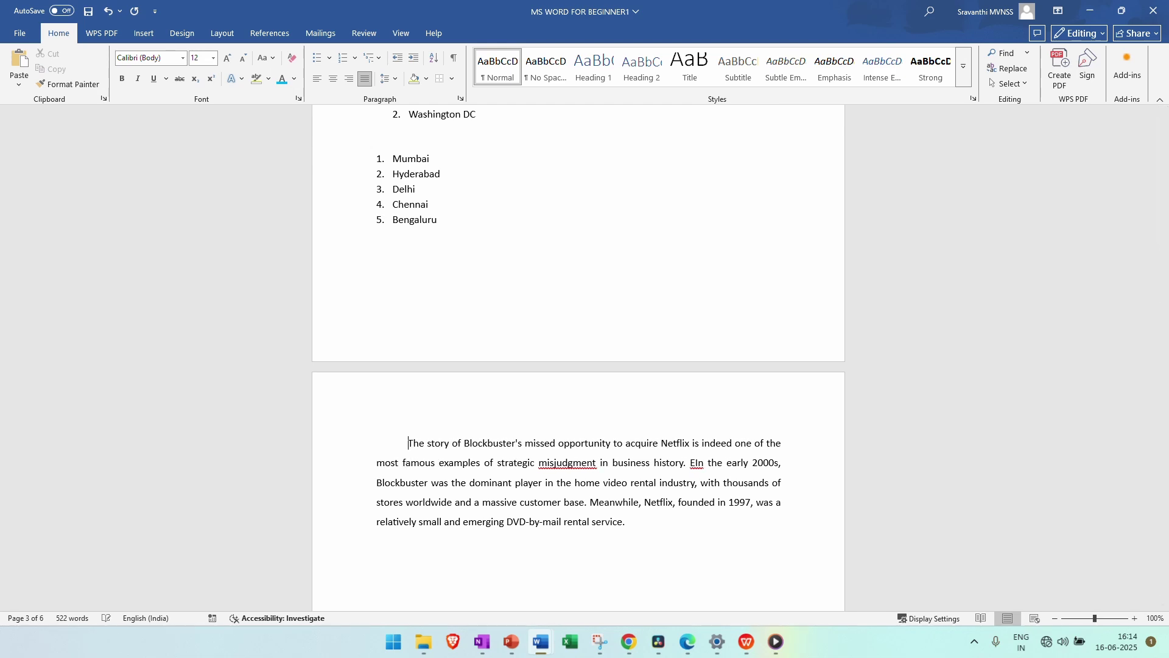
{"action": "key", "text": "BackSpace"}
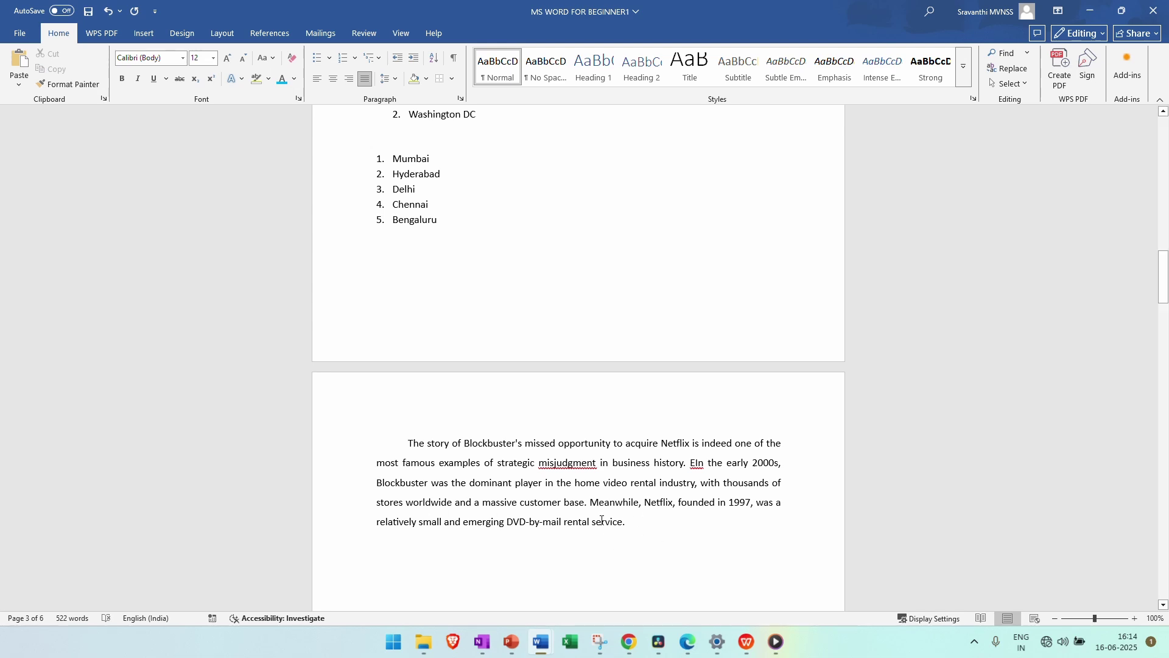
- Try duplicating the Blockbuster paragraph below itself and undo the paste
{"action": "left_click_drag", "start_coordinate": [602, 519], "coordinate": [382, 429]}
{"action": "key", "text": "ctrl+c"}
{"action": "left_click", "coordinate": [660, 545]}
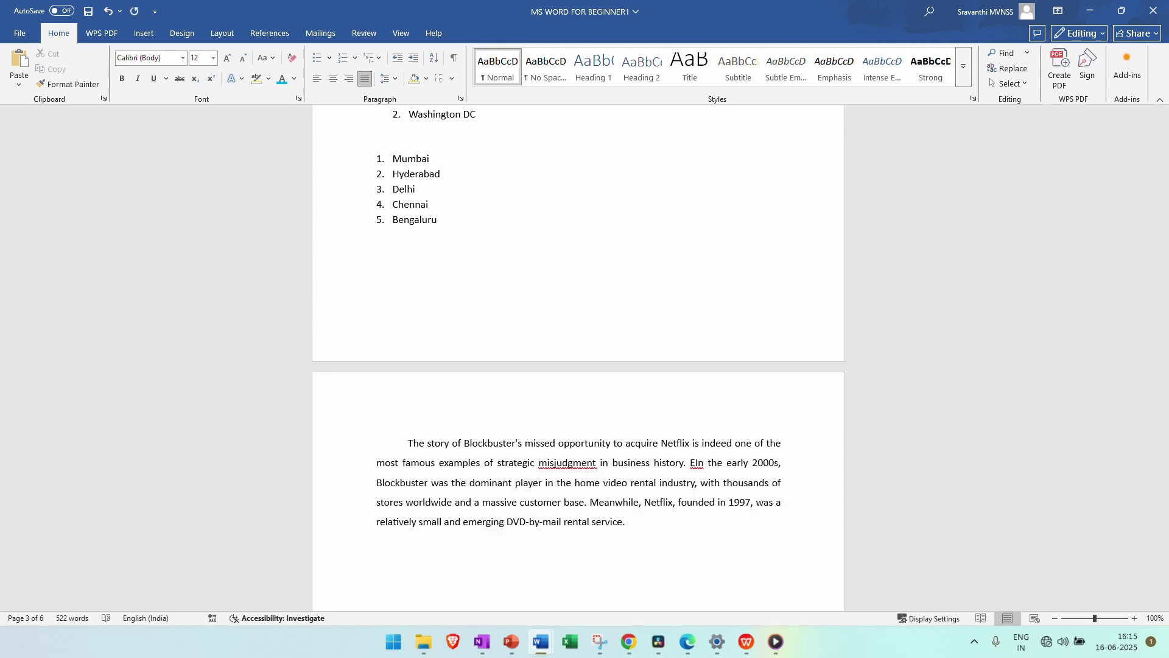
{"action": "key", "text": "ctrl+v"}
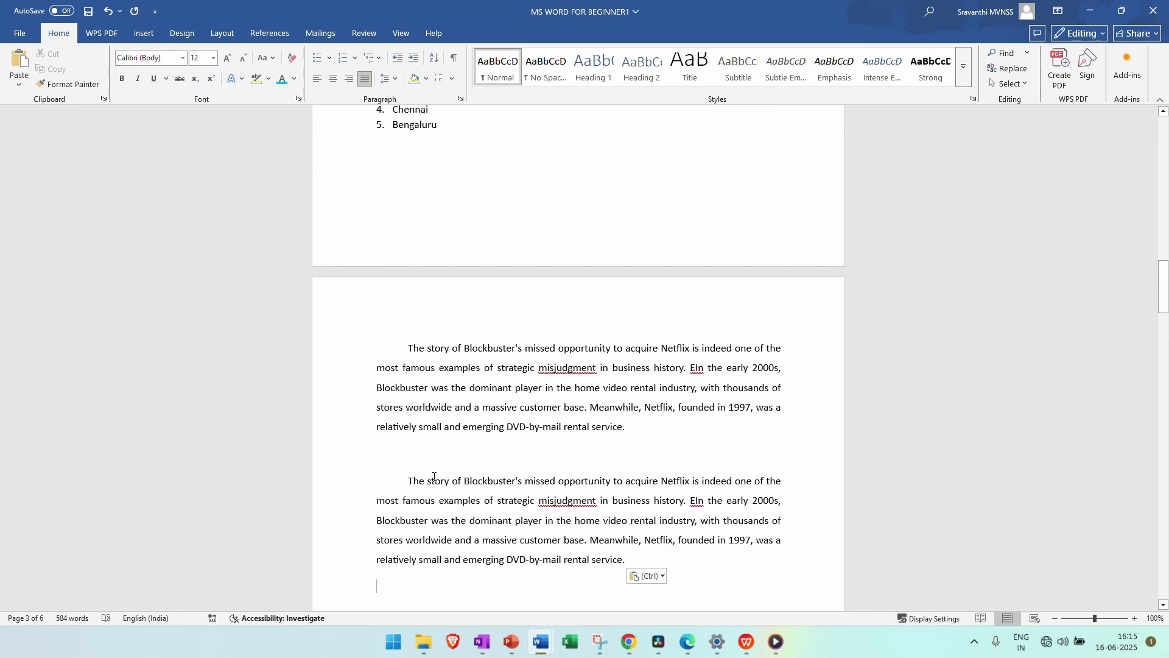
{"action": "key", "text": "ctrl+z"}
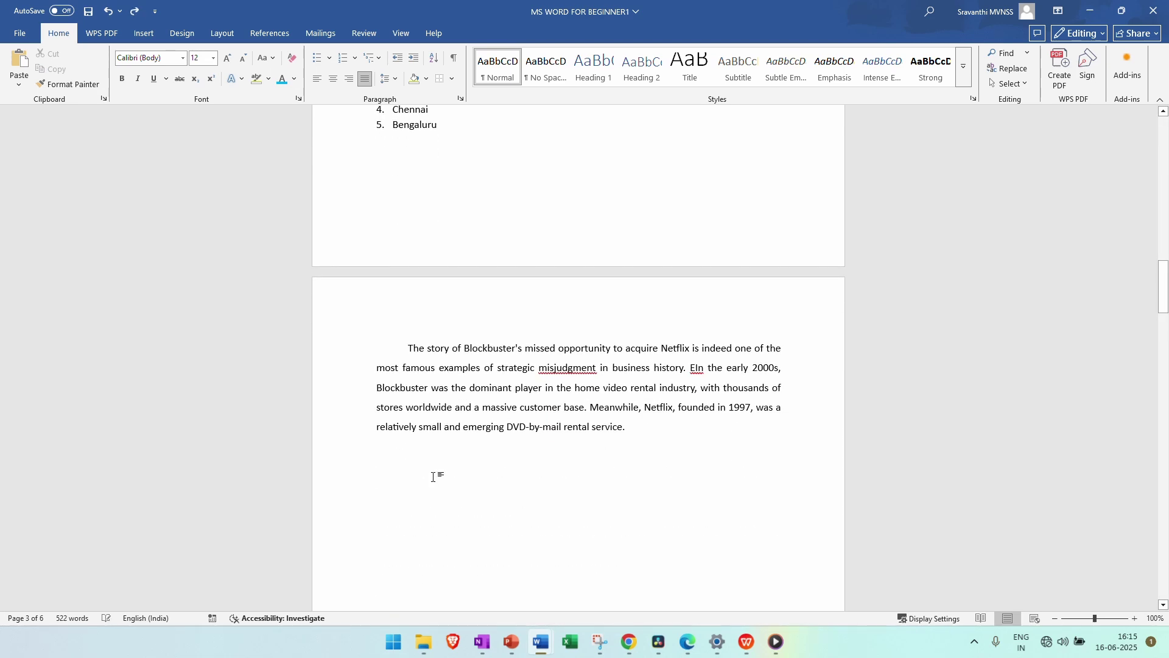
- Copy the second green-highlighted paragraph from the recovered Document1 and paste it below the Blockbuster paragraph in MS WORD FOR BEGINNER1
{"action": "mouse_move", "coordinate": [540, 641]}
{"action": "left_click", "coordinate": [481, 555]}
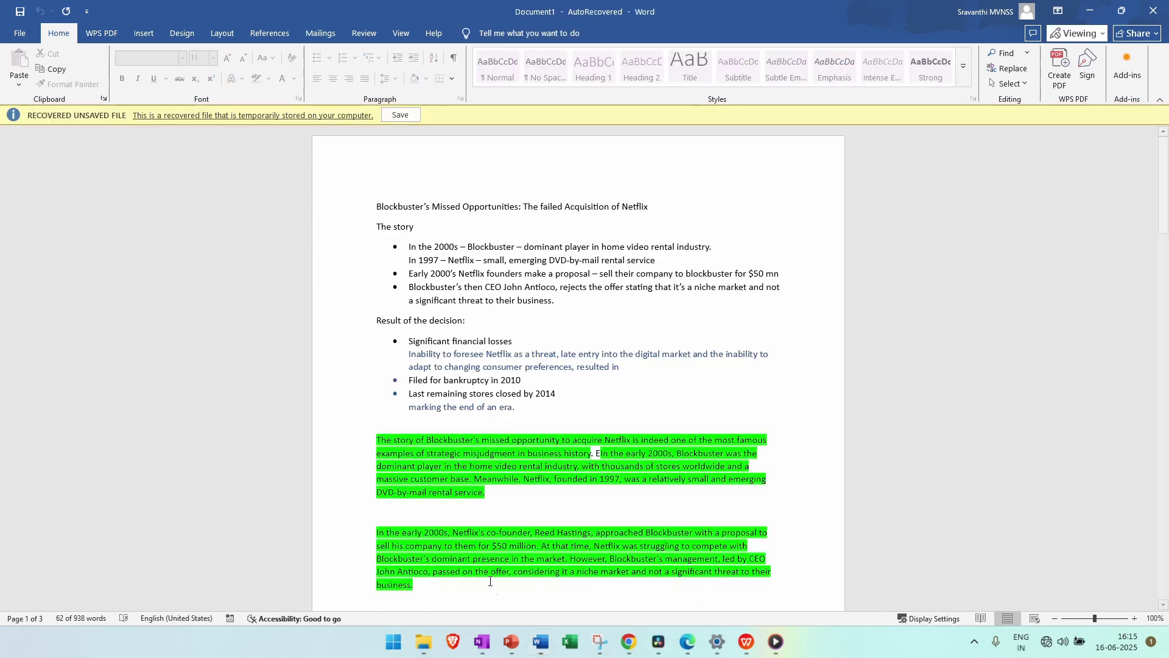
{"action": "scroll", "coordinate": [479, 516], "scroll_direction": "down", "scroll_amount": 1}
{"action": "left_click_drag", "start_coordinate": [417, 556], "coordinate": [357, 504]}
{"action": "key", "text": "ctrl+c"}
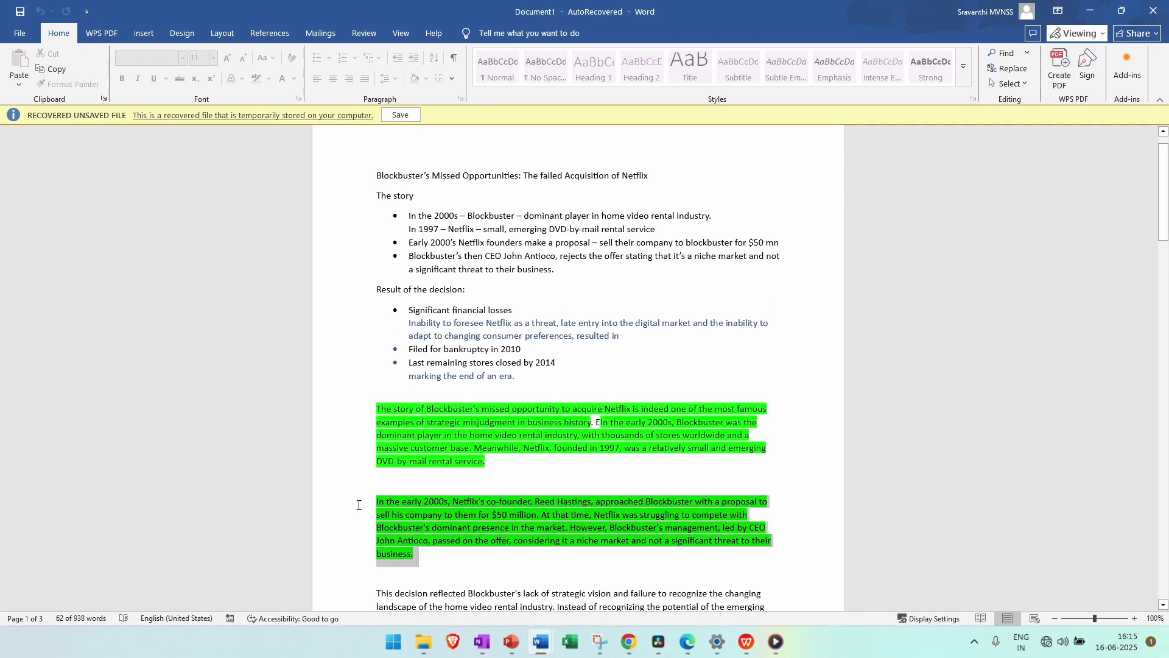
{"action": "mouse_move", "coordinate": [511, 642]}
{"action": "left_click", "coordinate": [621, 497]}
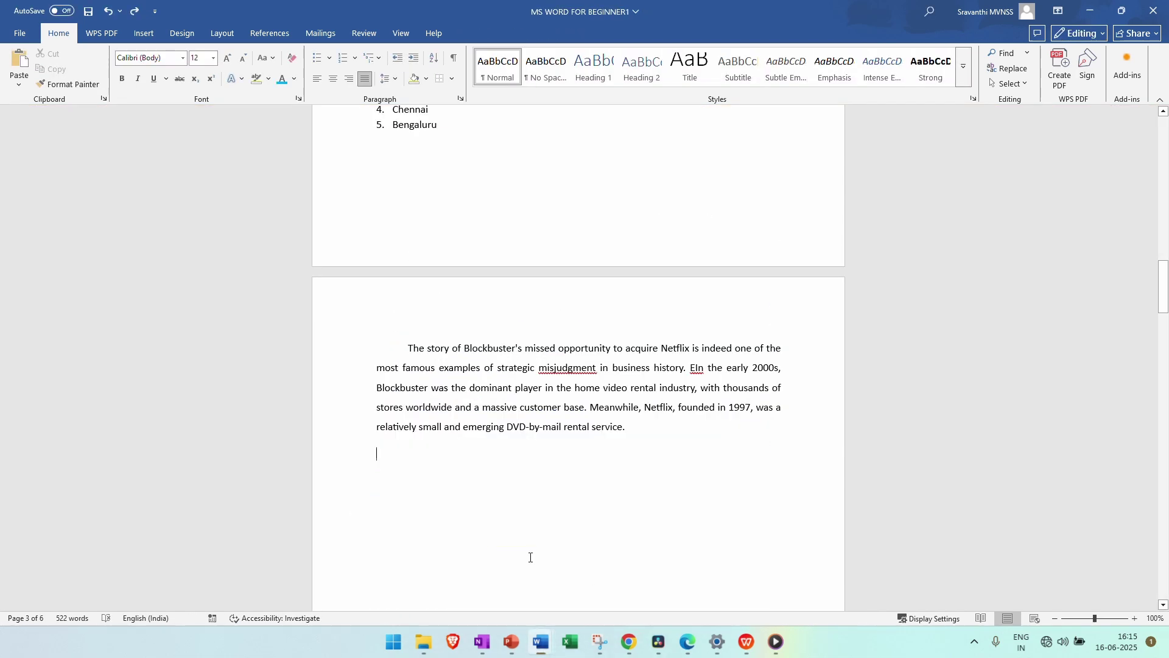
{"action": "left_click", "coordinate": [480, 503]}
{"action": "key", "text": "ctrl+v"}
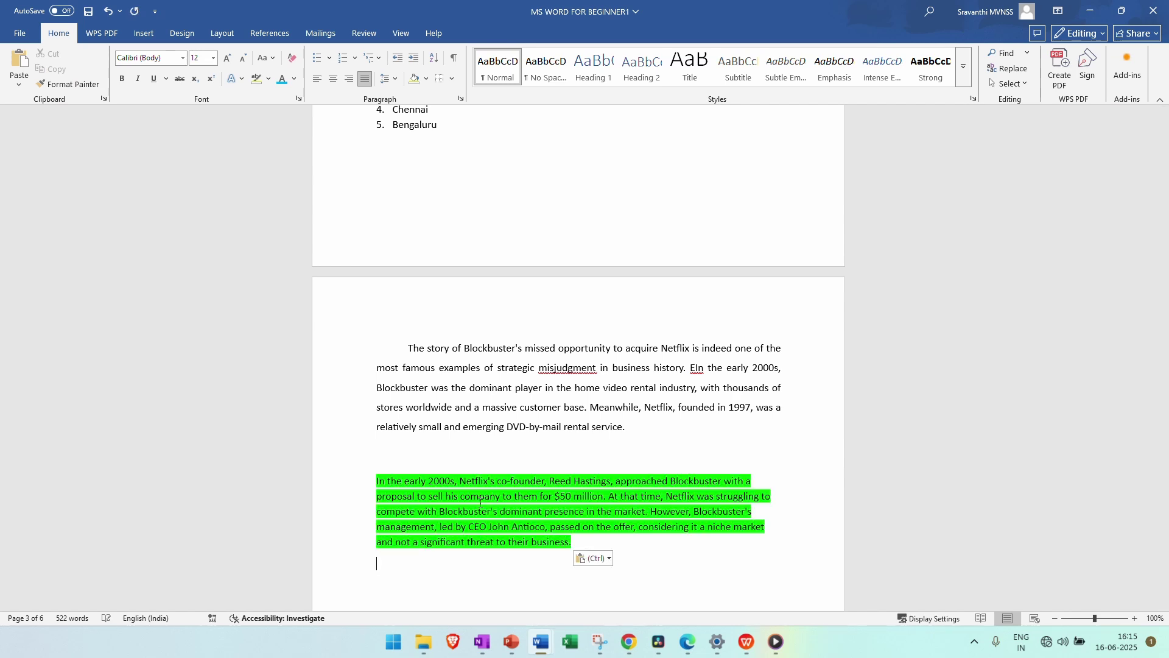
- Copy the first Blockbuster paragraph's formatting onto the pasted green-highlighted paragraph with Format Painter
{"action": "triple_click", "coordinate": [627, 429]}
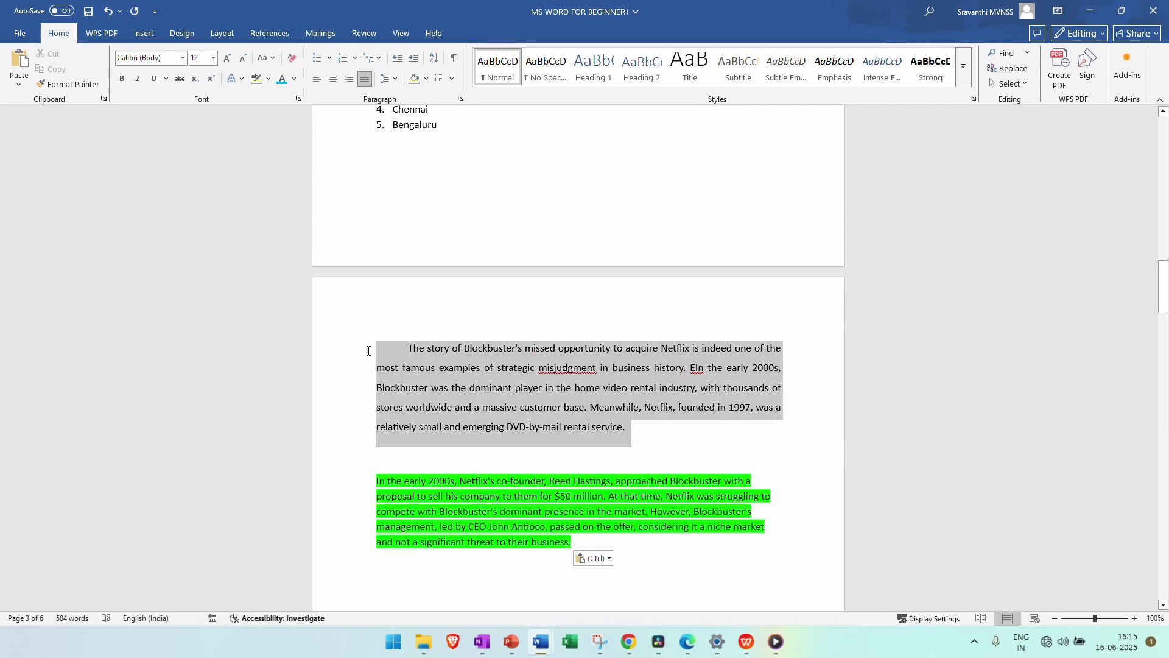
{"action": "left_click", "coordinate": [69, 84]}
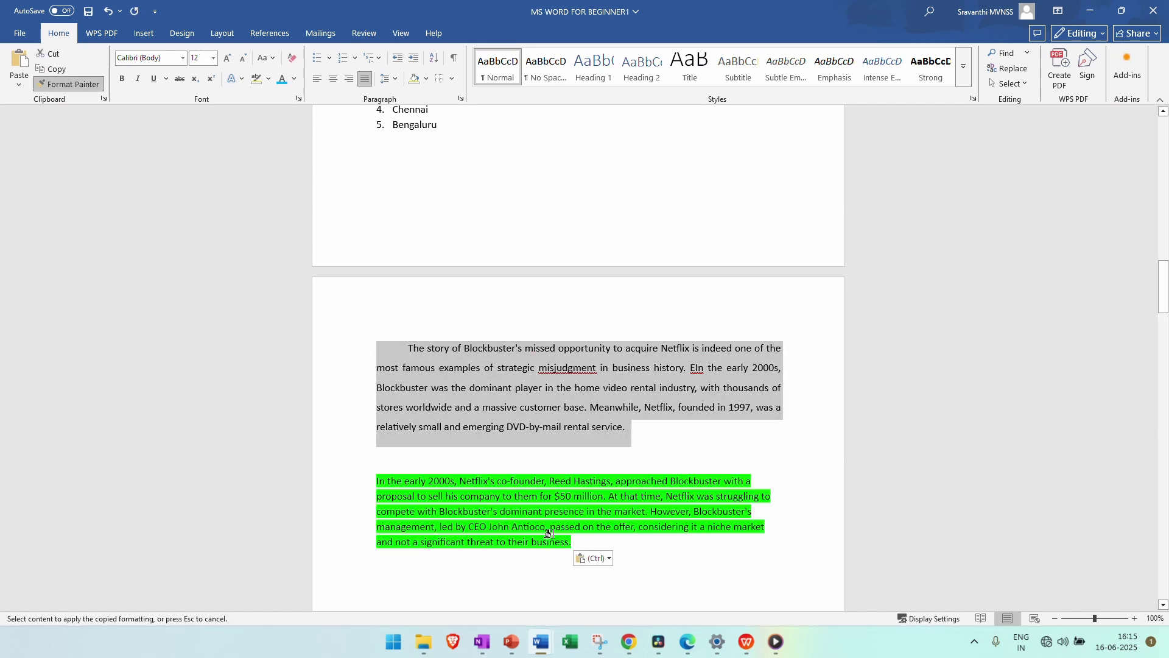
{"action": "left_click_drag", "start_coordinate": [572, 544], "coordinate": [374, 471]}
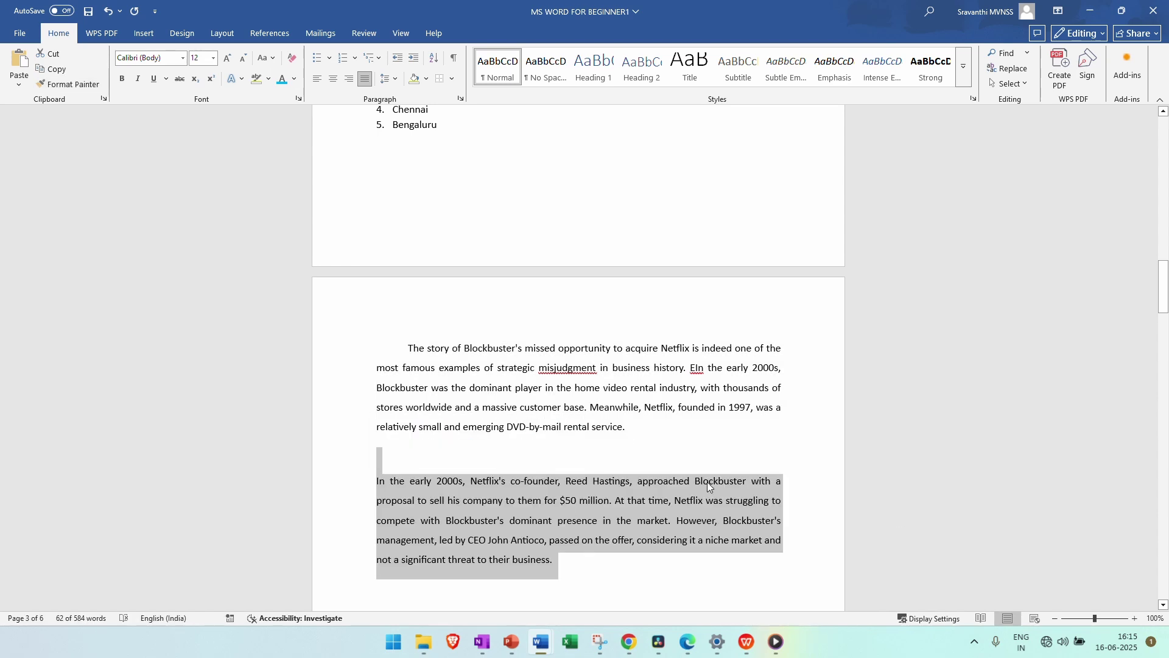
{"action": "left_click", "coordinate": [573, 560]}
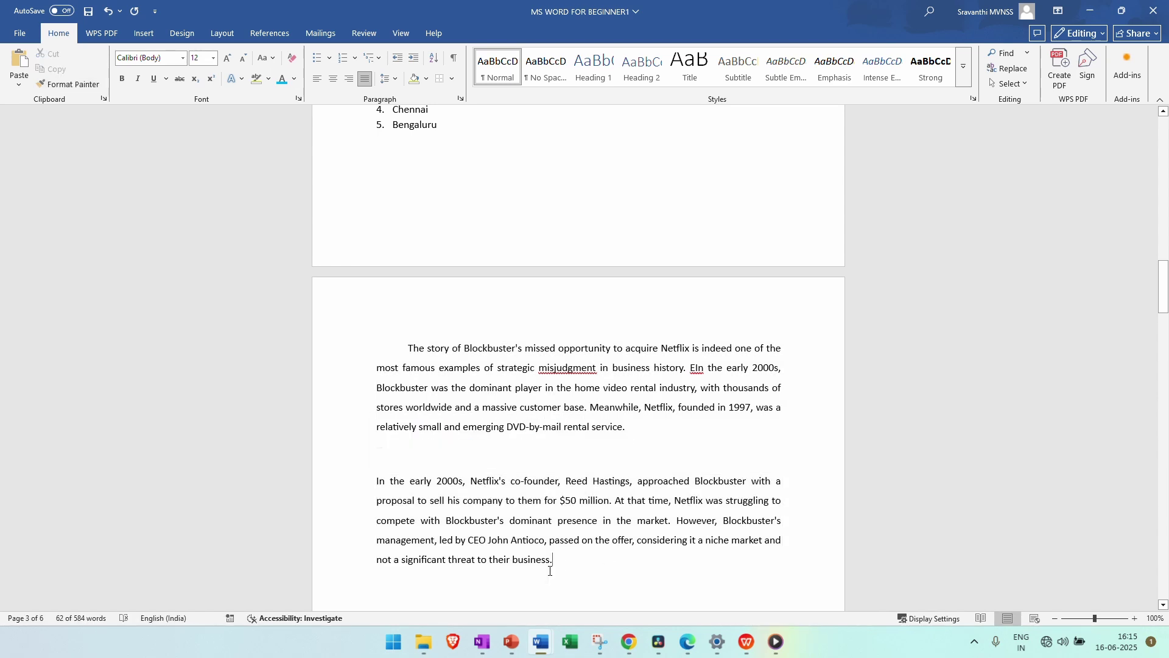
- Replace the tab indent at the start of the first Blockbuster paragraph with a manually spaced indent
{"action": "left_click", "coordinate": [408, 350]}
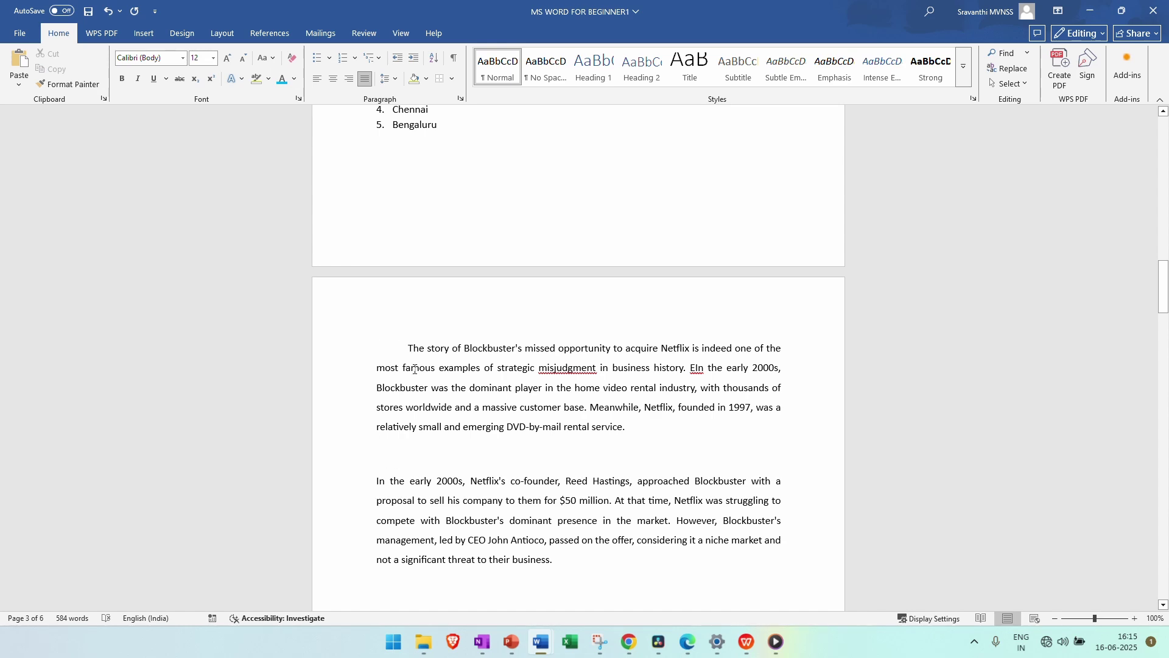
{"action": "key", "text": "BackSpace"}
{"action": "key", "text": "BackSpace"}
{"action": "key", "text": "BackSpace"}
{"action": "key", "text": "BackSpace"}
{"action": "key", "text": "BackSpace"}
{"action": "key", "text": "BackSpace"}
{"action": "key", "text": "BackSpace"}
{"action": "key", "text": "BackSpace"}
{"action": "key", "text": "BackSpace"}
{"action": "key", "text": "BackSpace"}
{"action": "key", "text": "BackSpace"}
{"action": "key", "text": "BackSpace"}
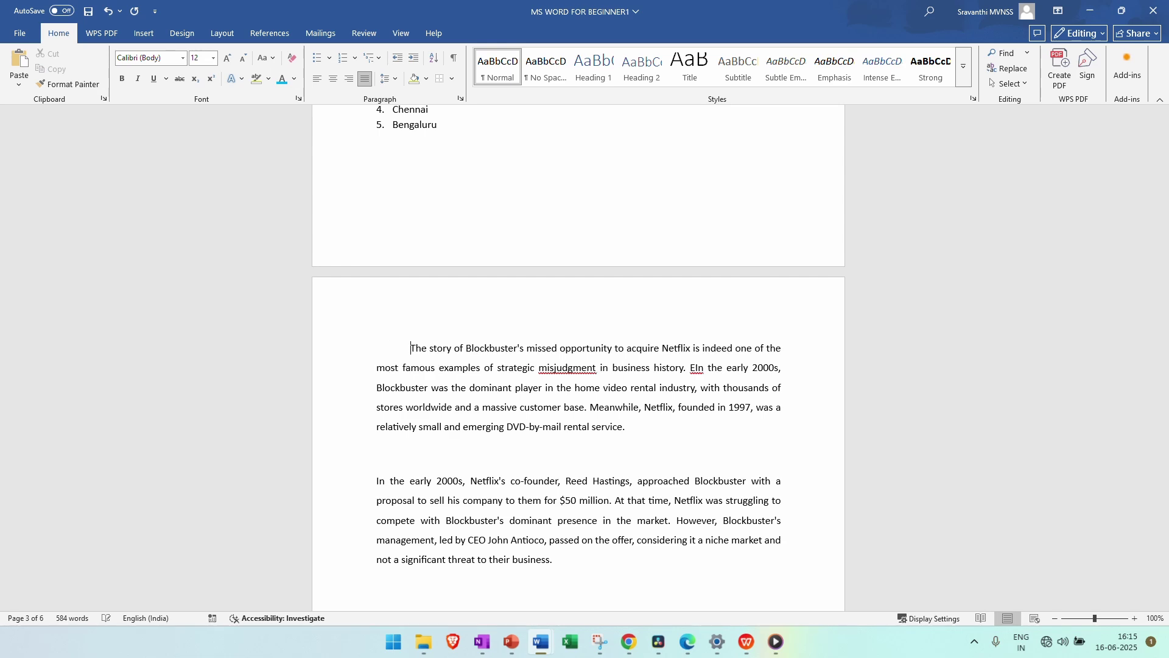
- Try to indent the first line of the second Blockbuster paragraph manually and undo it
{"action": "left_click", "coordinate": [377, 454]}
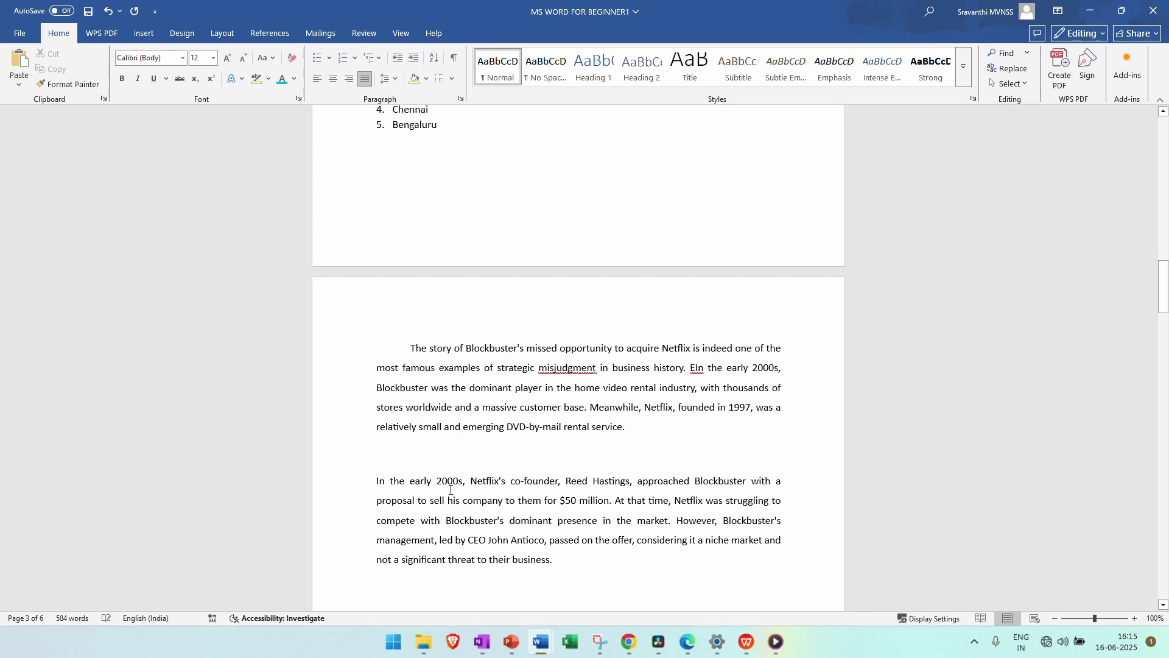
{"action": "scroll", "coordinate": [450, 489], "scroll_direction": "down", "scroll_amount": 2}
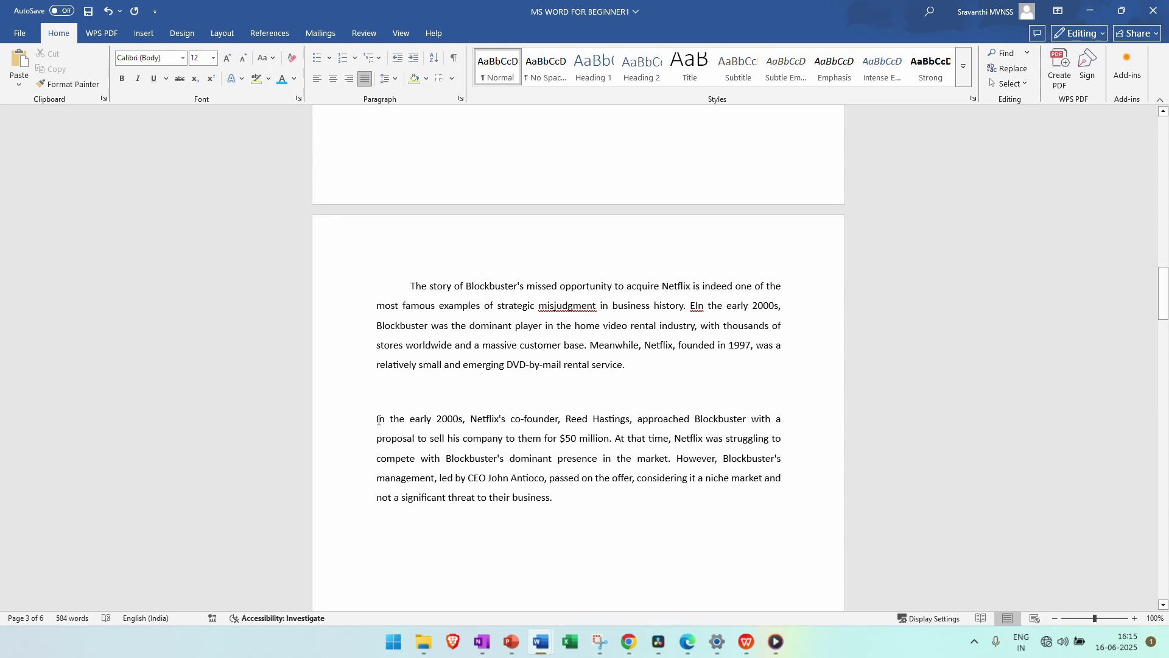
{"action": "left_click_drag", "start_coordinate": [409, 285], "coordinate": [366, 287]}
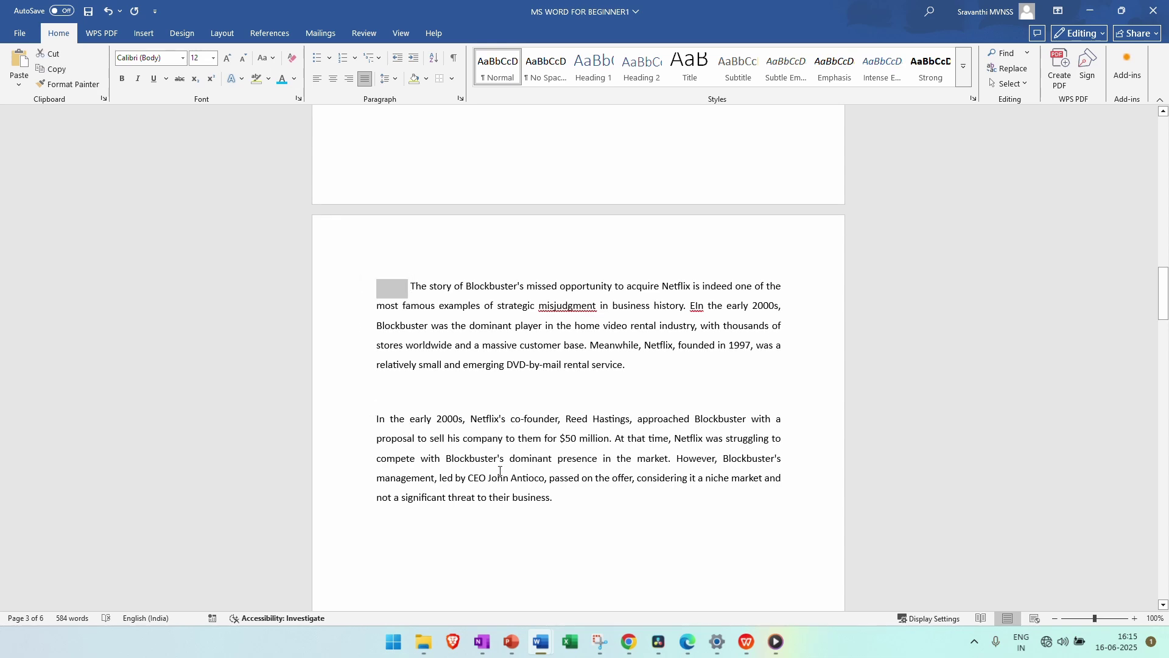
{"action": "left_click", "coordinate": [376, 420]}
{"action": "key", "text": "ctrl+z"}
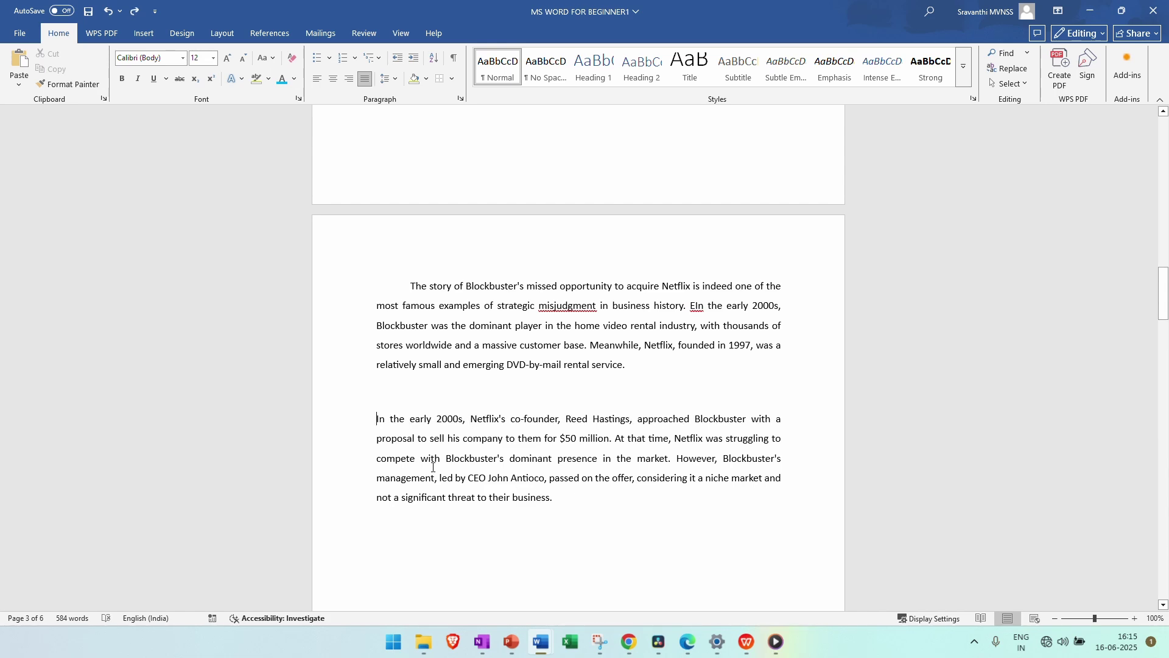
- Try a 3 cm left indentation on both Blockbuster paragraphs through the Line Spacing Options and undo it
{"action": "left_click_drag", "start_coordinate": [582, 498], "coordinate": [353, 305]}
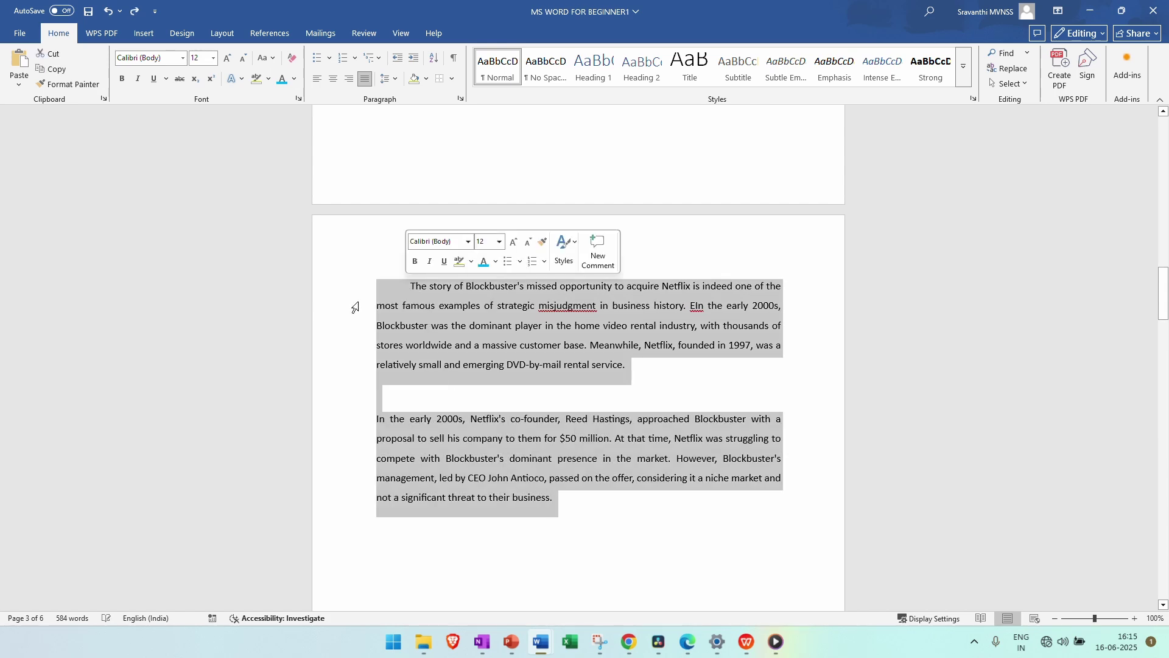
{"action": "left_click", "coordinate": [400, 82]}
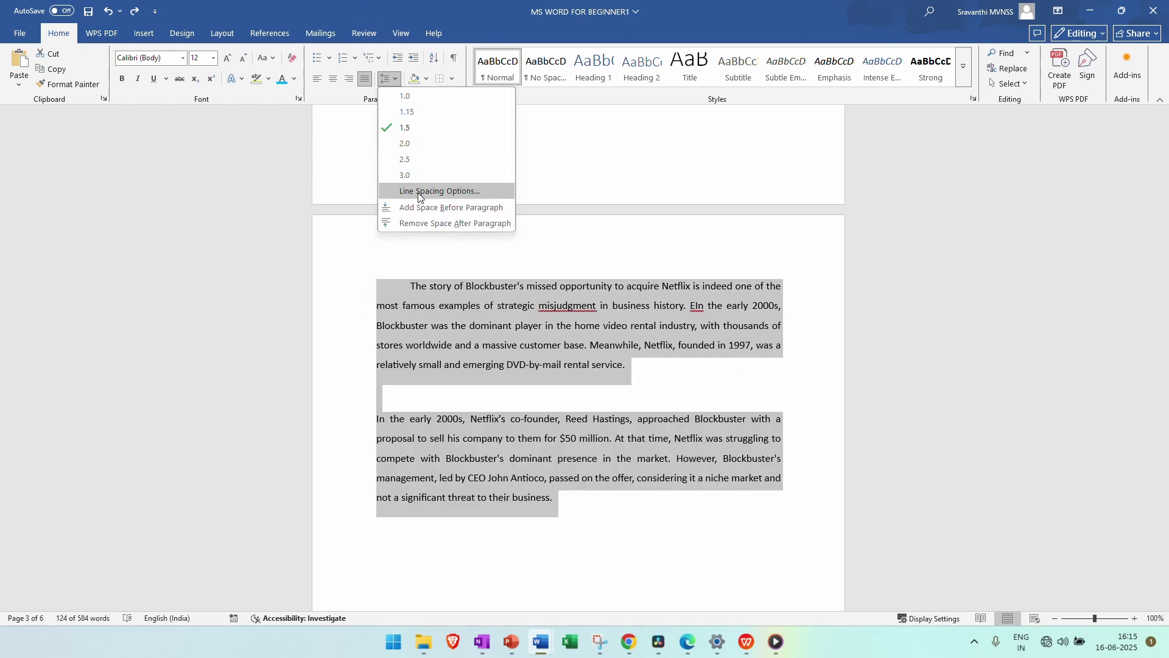
{"action": "left_click", "coordinate": [420, 192]}
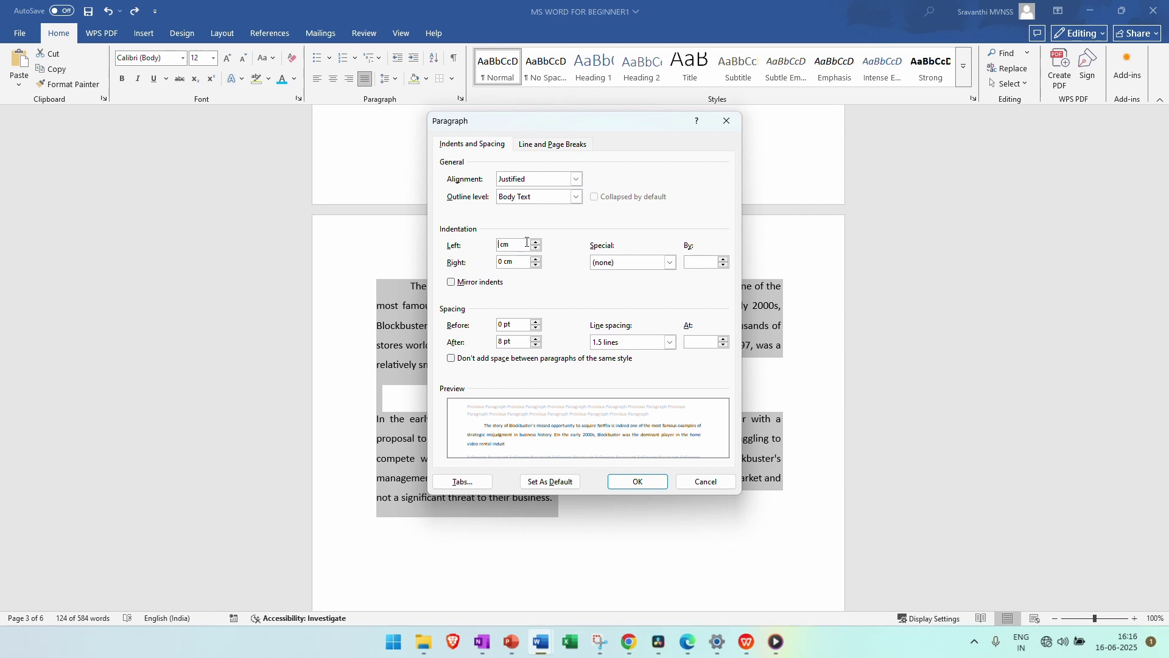
{"action": "key", "text": "BackSpace"}
{"action": "type", "text": "3"}
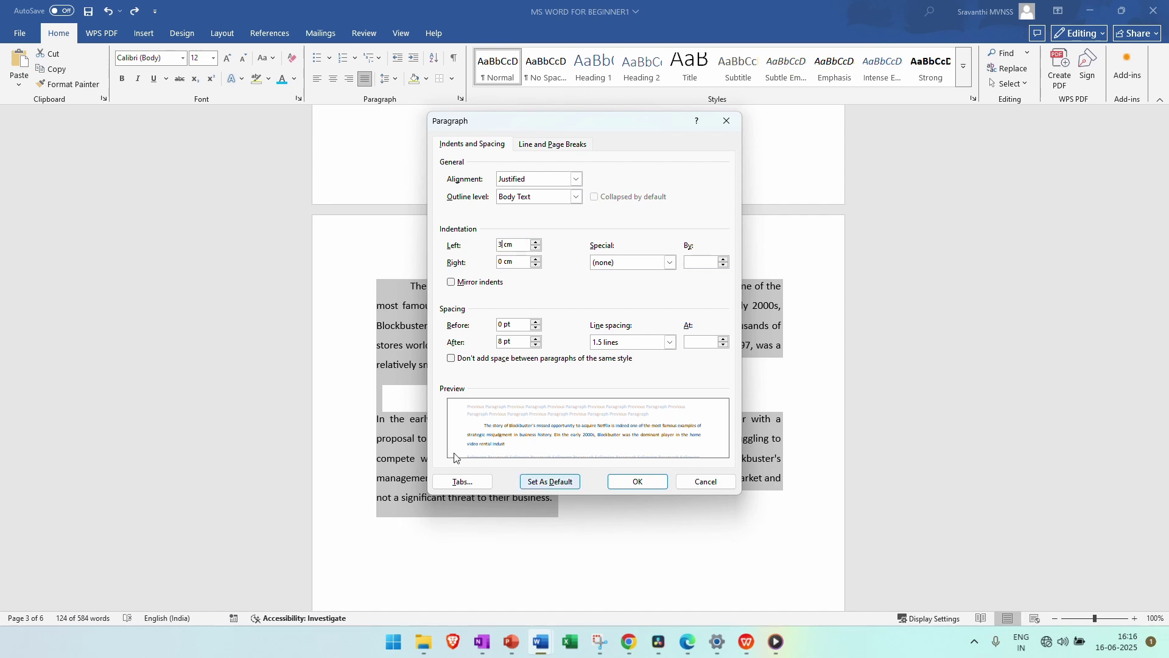
{"action": "left_click", "coordinate": [632, 486]}
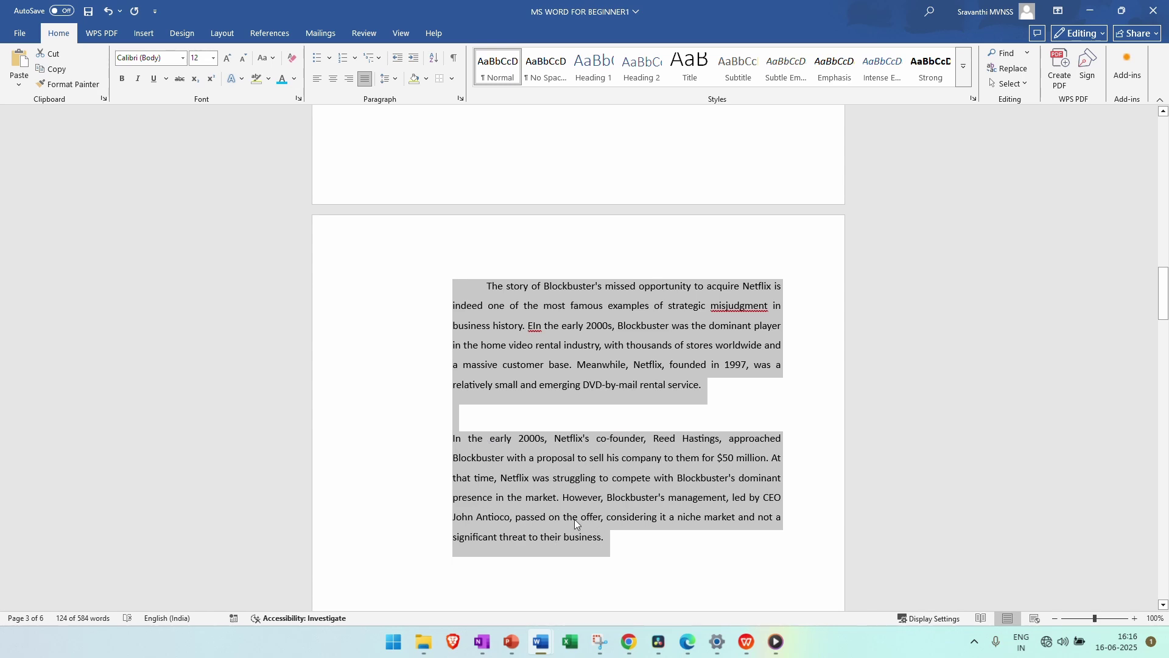
{"action": "key", "text": "ctrl+z"}
- Delete the manually spaced indent at the start of the first Blockbuster paragraph
{"action": "left_click", "coordinate": [412, 286]}
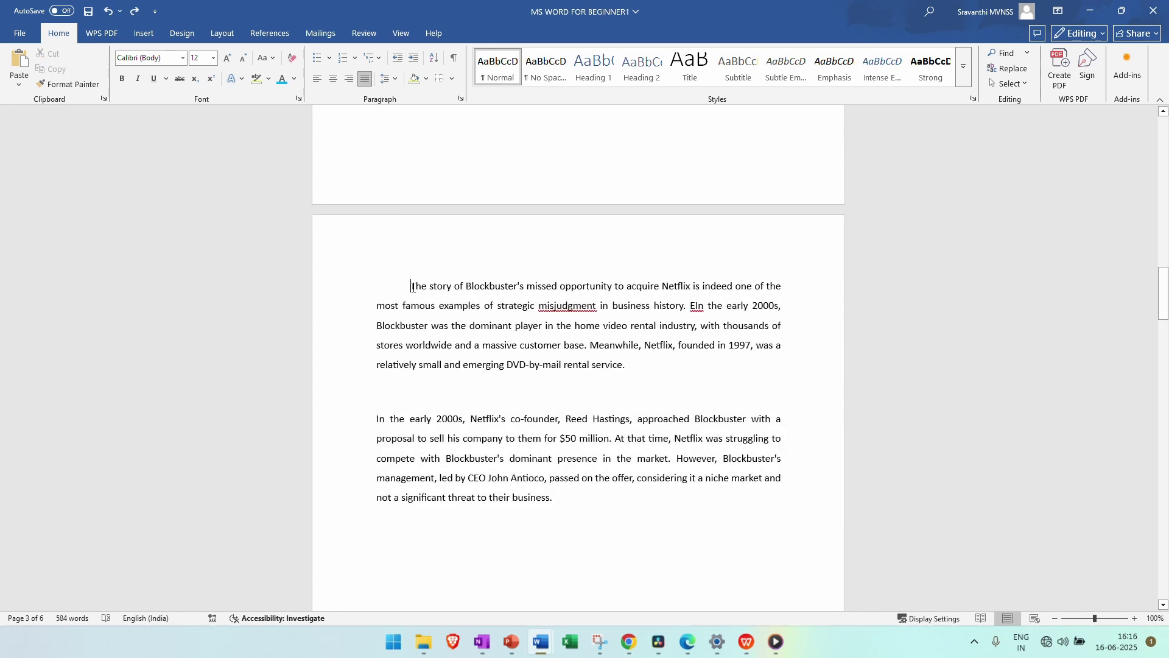
{"action": "left_click_drag", "start_coordinate": [412, 286], "coordinate": [348, 289]}
{"action": "key", "text": "BackSpace"}
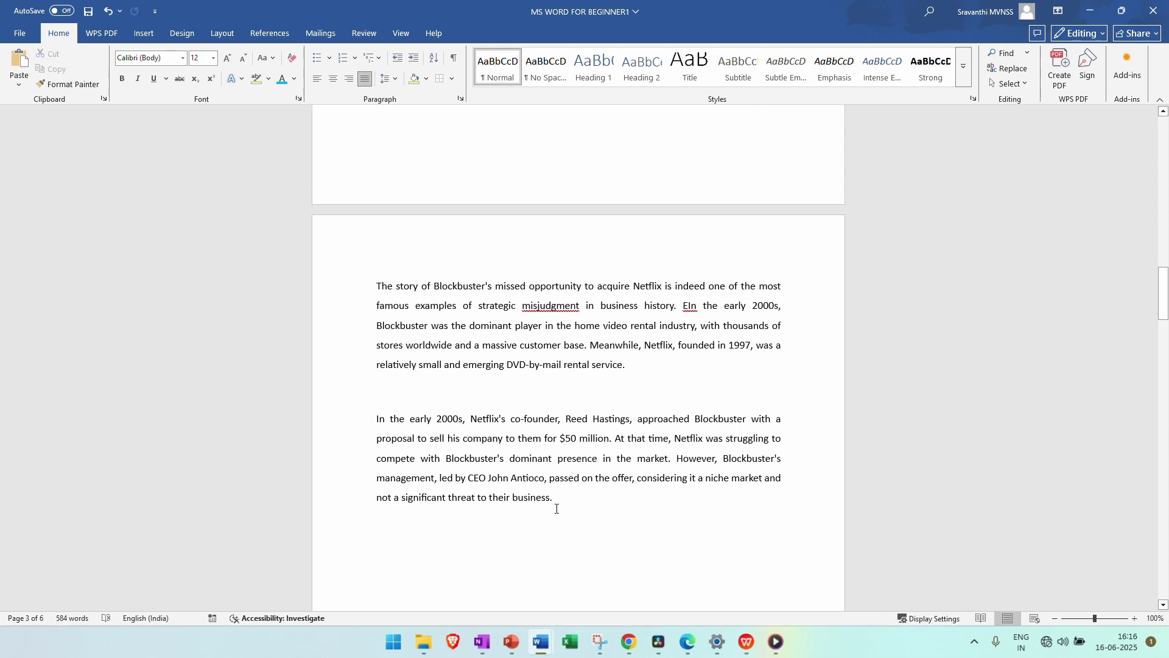
- Apply a 3 cm first-line special indentation to both Blockbuster paragraphs through the Line Spacing Options
{"action": "left_click_drag", "start_coordinate": [556, 497], "coordinate": [341, 286]}
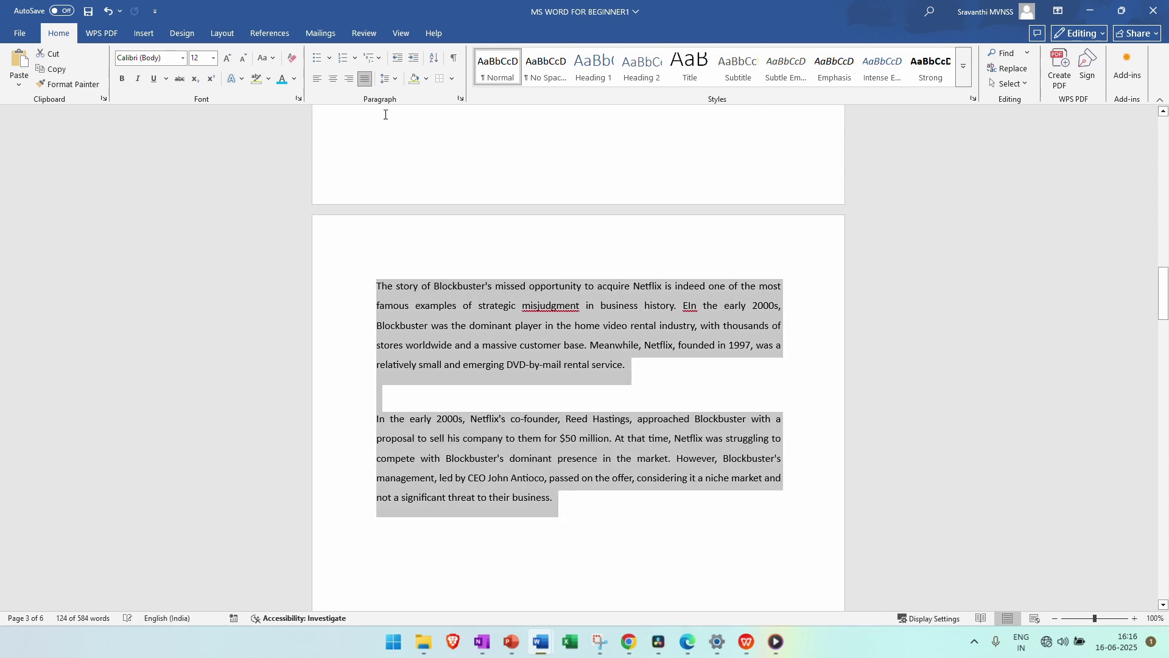
{"action": "left_click", "coordinate": [397, 81]}
{"action": "left_click", "coordinate": [415, 190]}
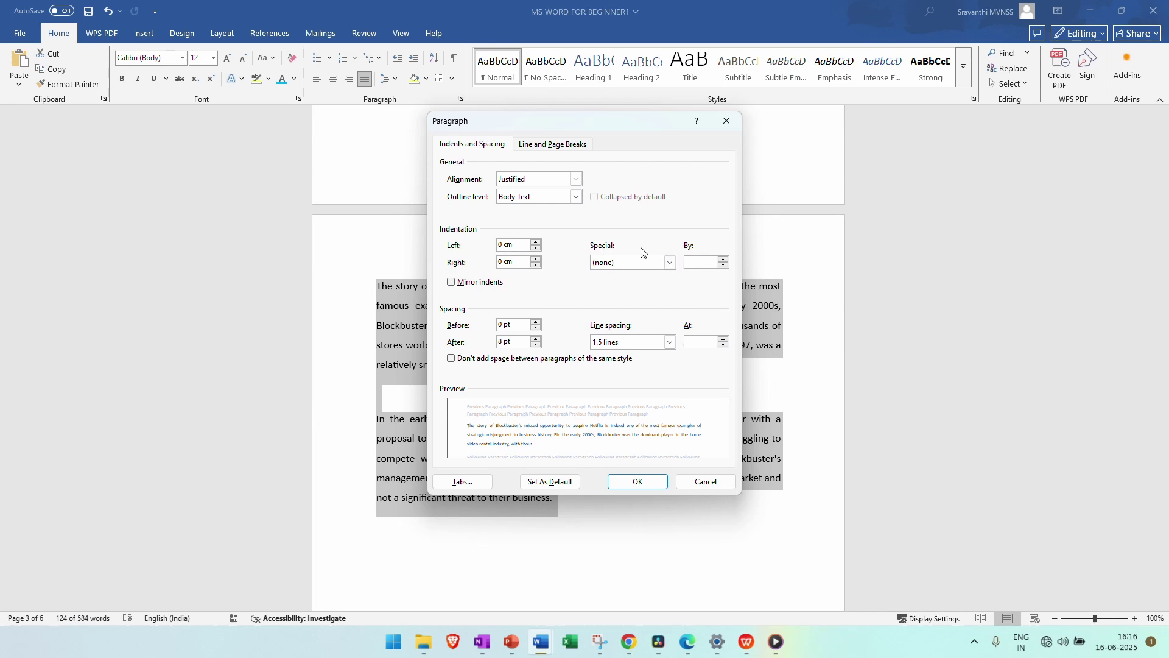
{"action": "left_click", "coordinate": [670, 267]}
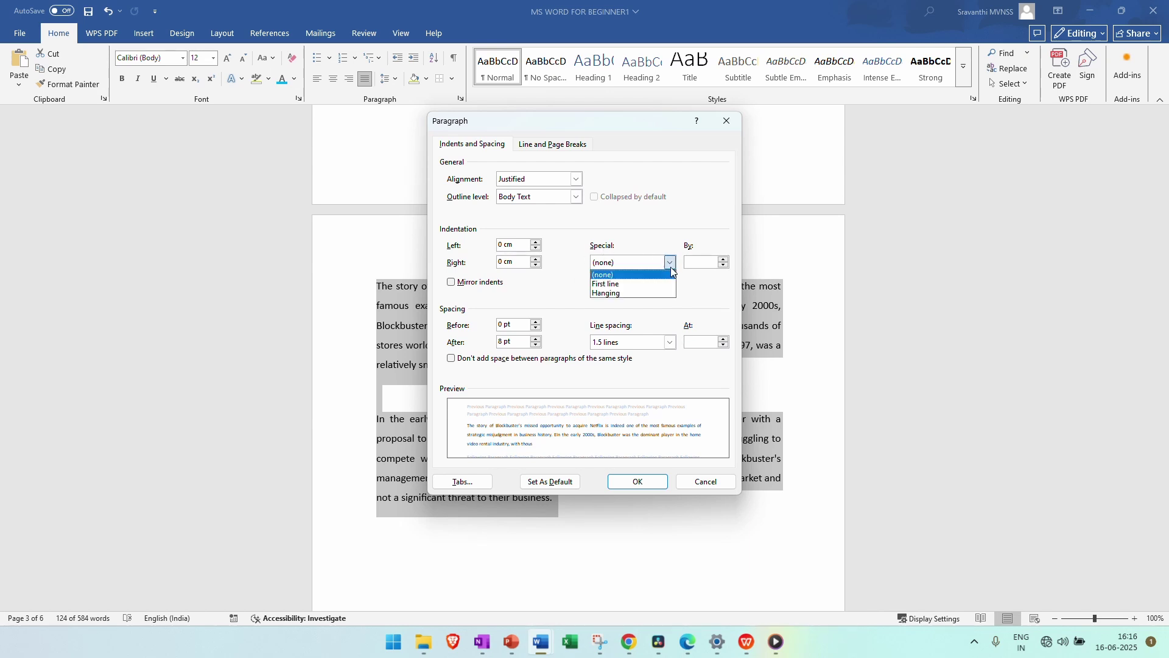
{"action": "left_click", "coordinate": [628, 288]}
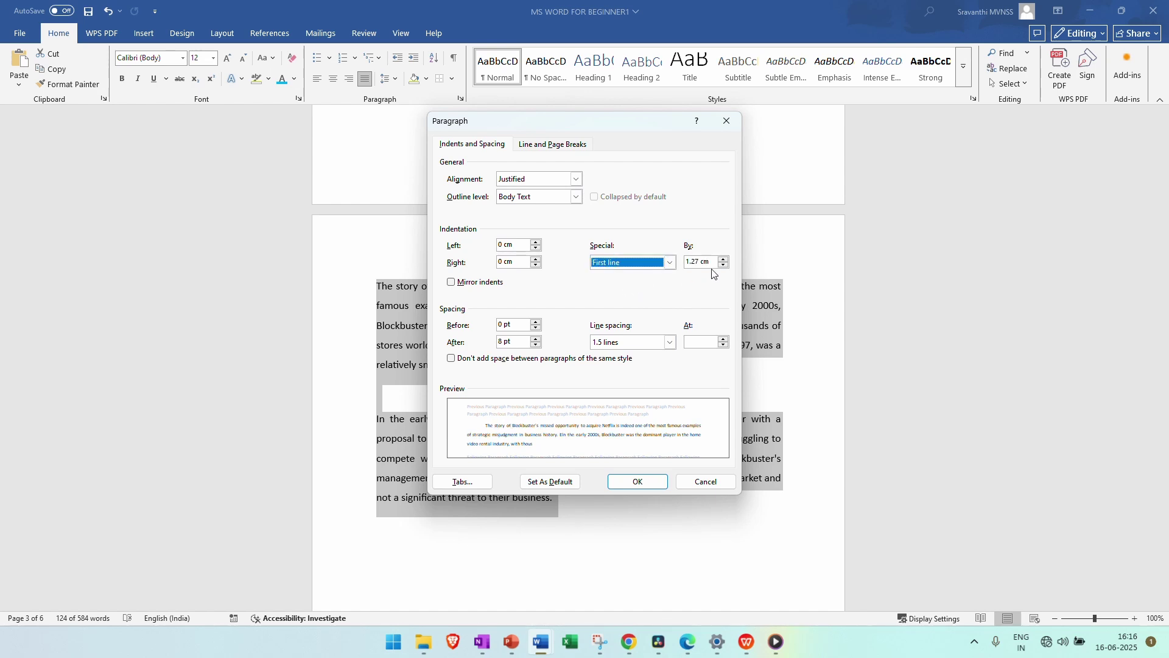
{"action": "left_click", "coordinate": [695, 263]}
{"action": "left_click_drag", "start_coordinate": [712, 262], "coordinate": [667, 263]}
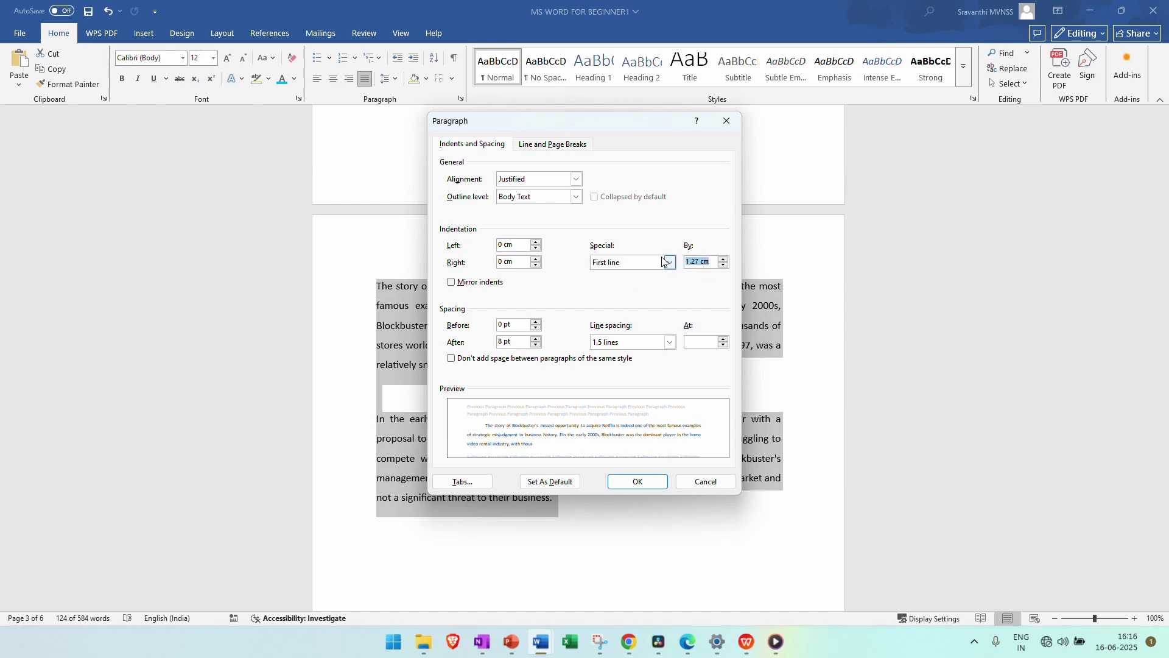
{"action": "type", "text": "3"}
{"action": "left_click", "coordinate": [639, 481]}
{"action": "left_click", "coordinate": [461, 419]}
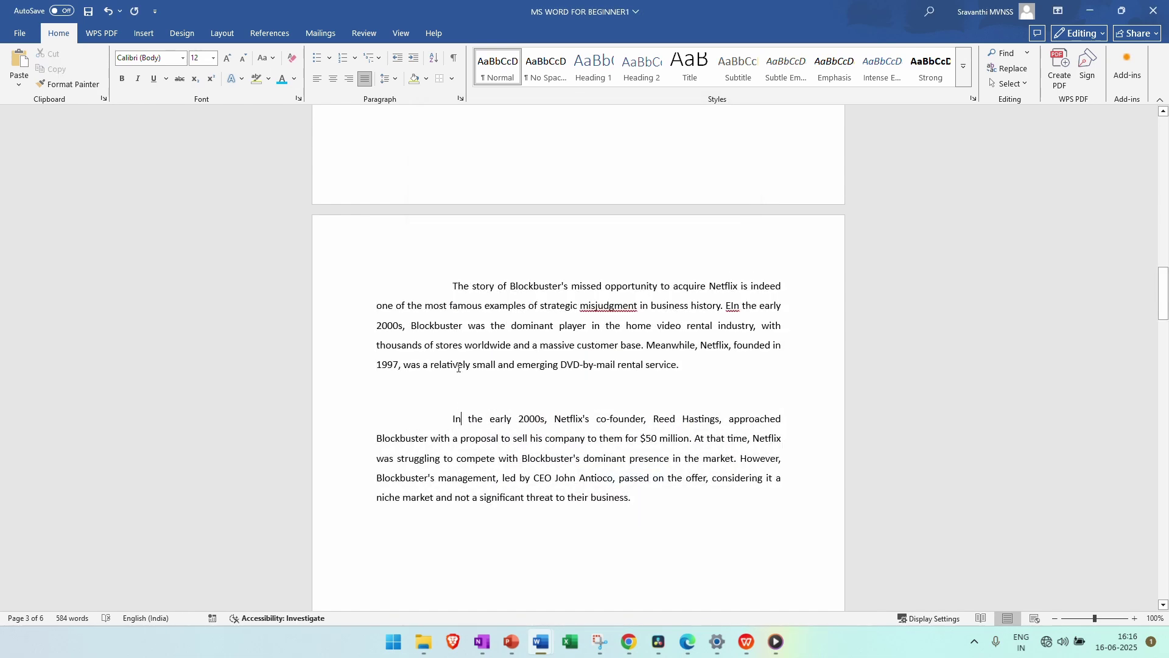
{"action": "left_click", "coordinate": [447, 286]}
{"action": "left_click", "coordinate": [453, 418]}
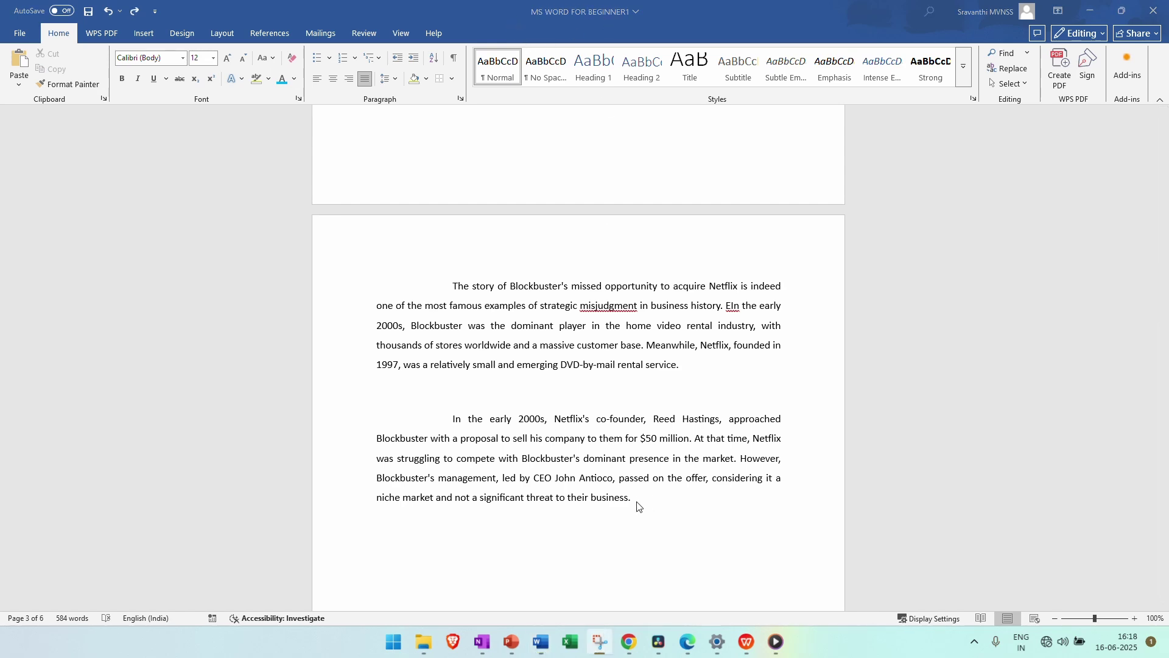
- Set the spacing before both Blockbuster paragraphs to 36 pt through the Line Spacing Options
{"action": "left_click_drag", "start_coordinate": [636, 501], "coordinate": [451, 286]}
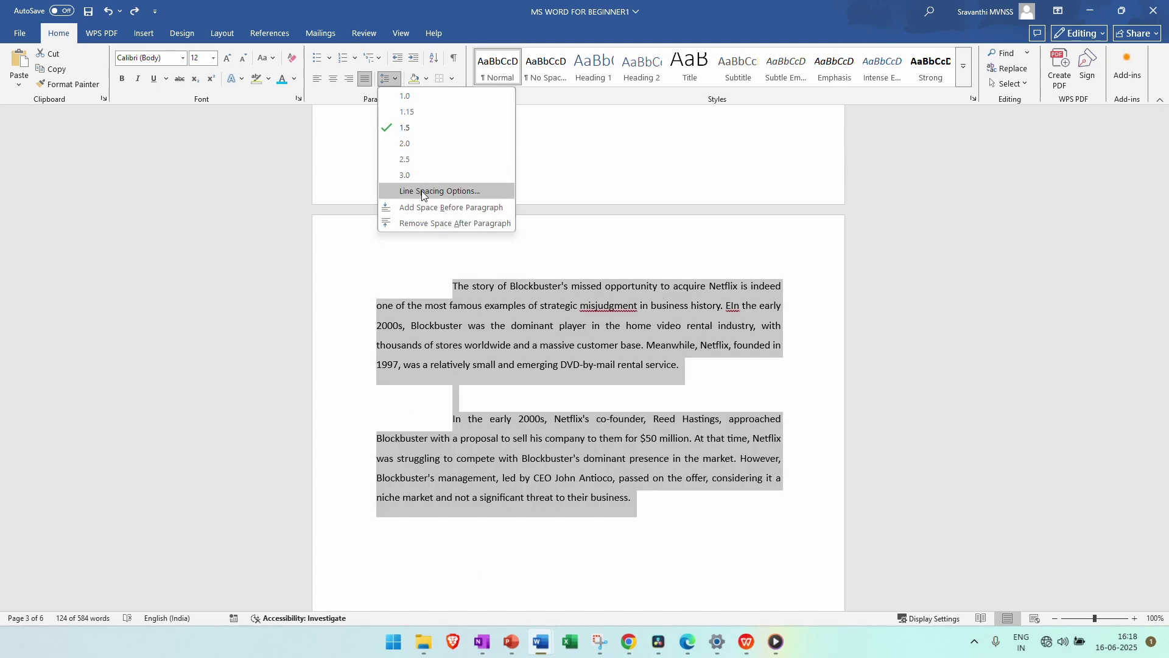
{"action": "left_click", "coordinate": [422, 192]}
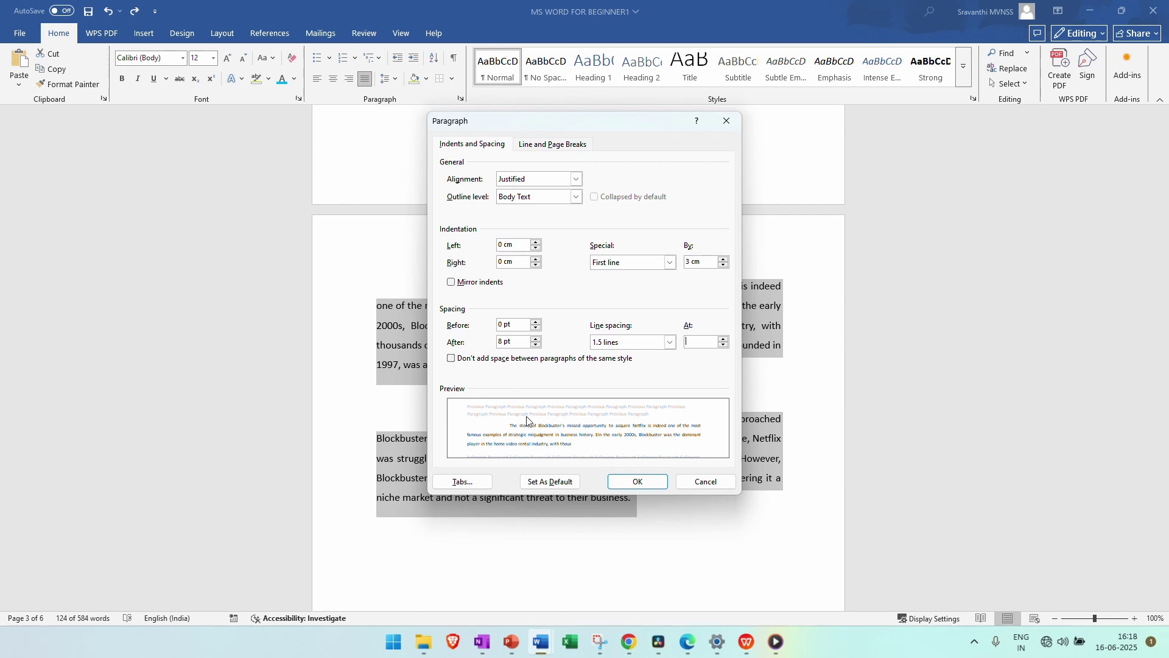
{"action": "left_click", "coordinate": [536, 321]}
{"action": "left_click", "coordinate": [536, 321]}
{"action": "left_click", "coordinate": [536, 321]}
{"action": "left_click", "coordinate": [536, 321]}
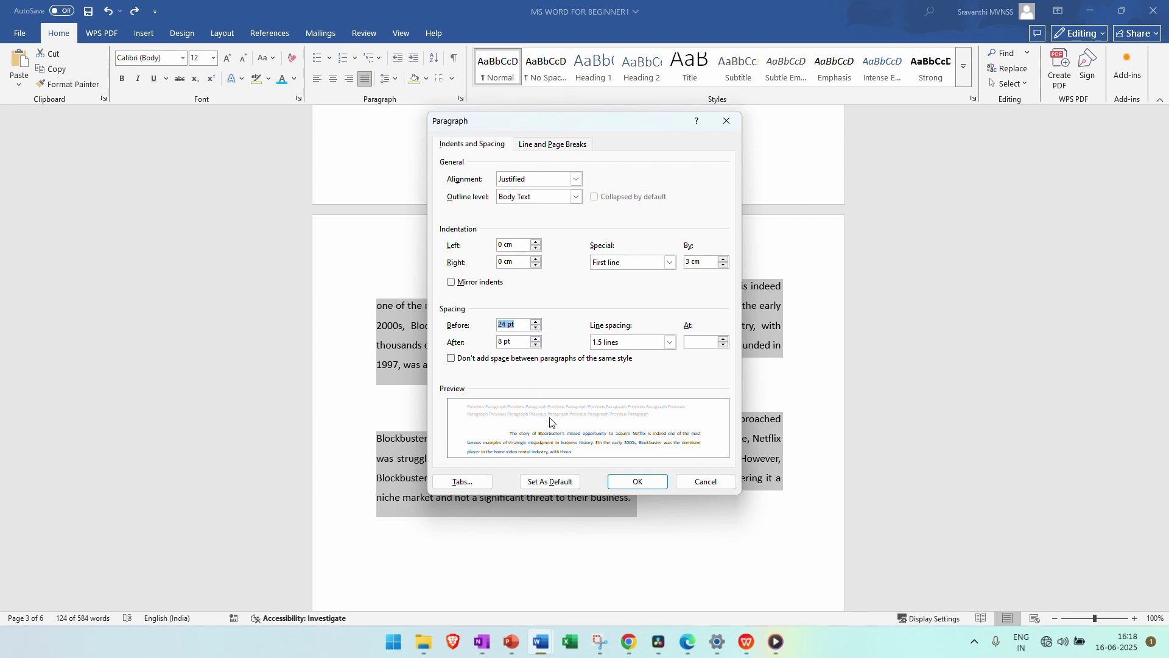
{"action": "left_click", "coordinate": [536, 321]}
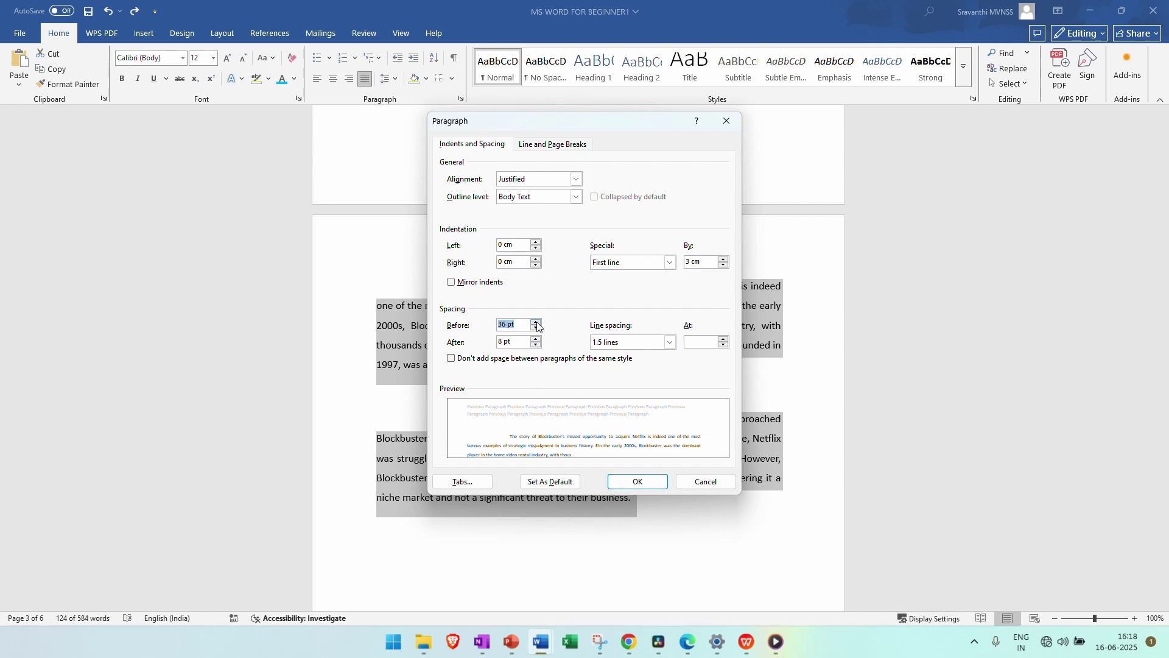
{"action": "left_click", "coordinate": [633, 480]}
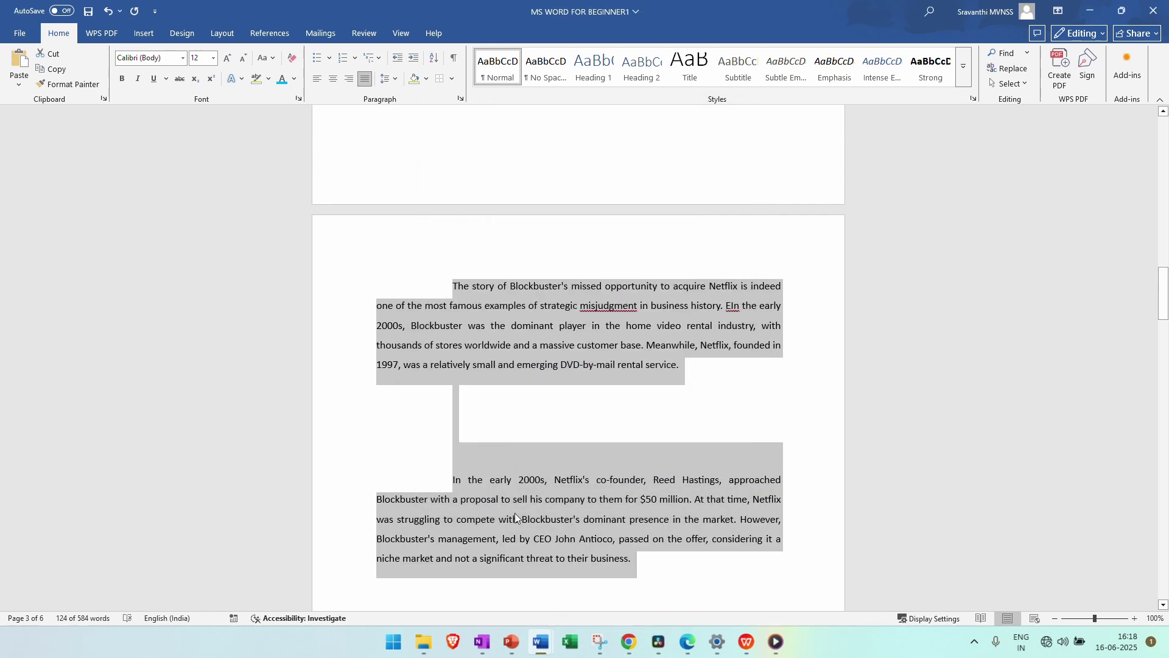
- Open the line and paragraph spacing choices for the two selected Blockbuster paragraphs
{"action": "left_click", "coordinate": [393, 79]}
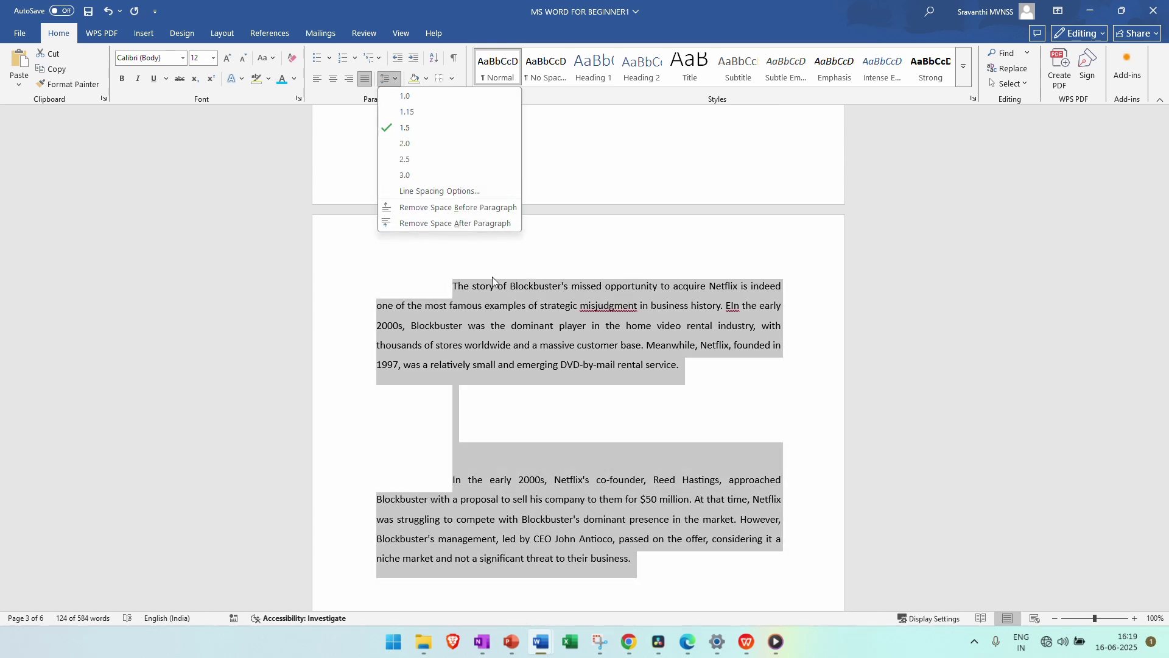
- Undo the space added before the two selected Blockbuster paragraphs and increase their spacing after in the line spacing options
{"action": "key", "text": "Escape"}
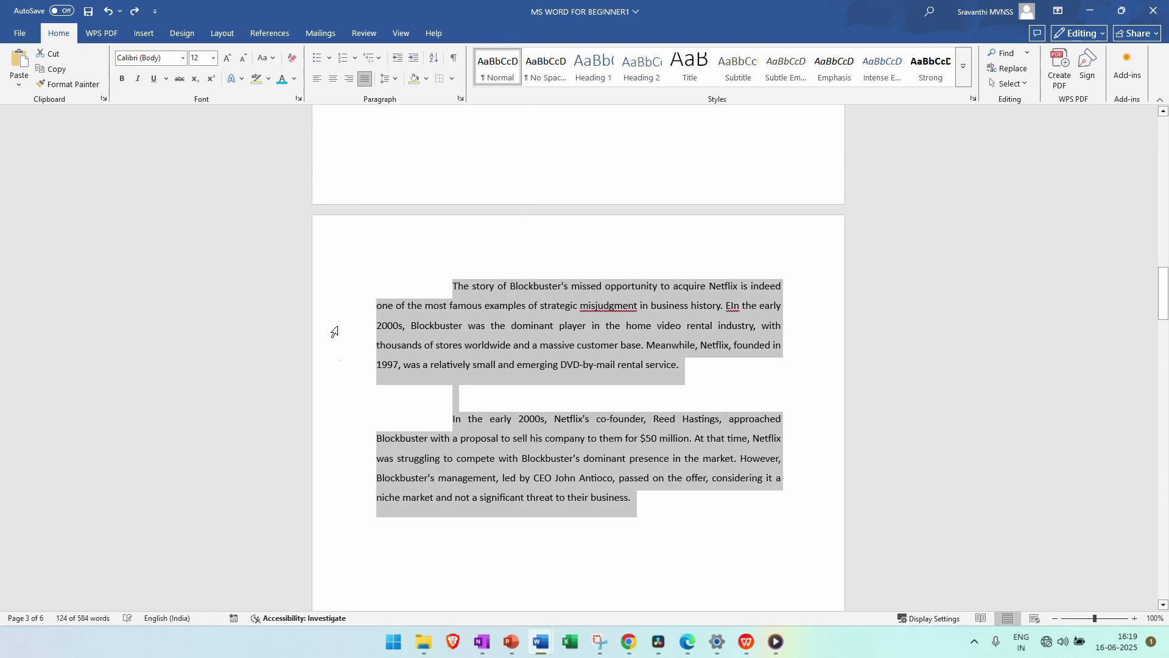
{"action": "key", "text": "ctrl+z"}
{"action": "left_click", "coordinate": [393, 81]}
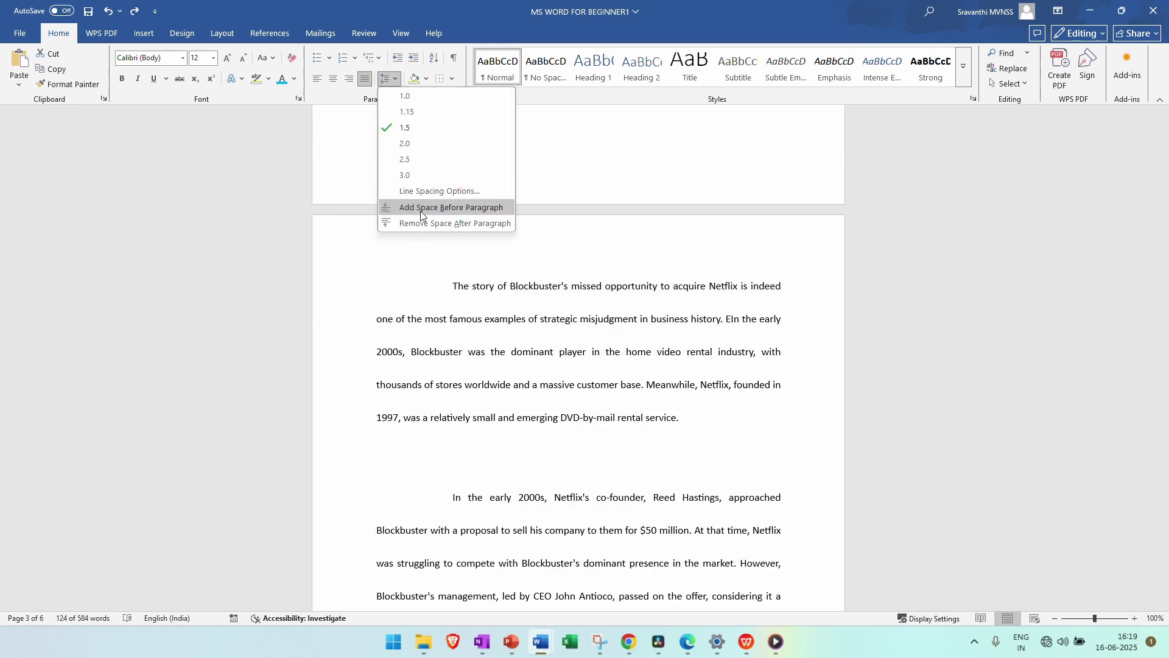
{"action": "left_click", "coordinate": [419, 194]}
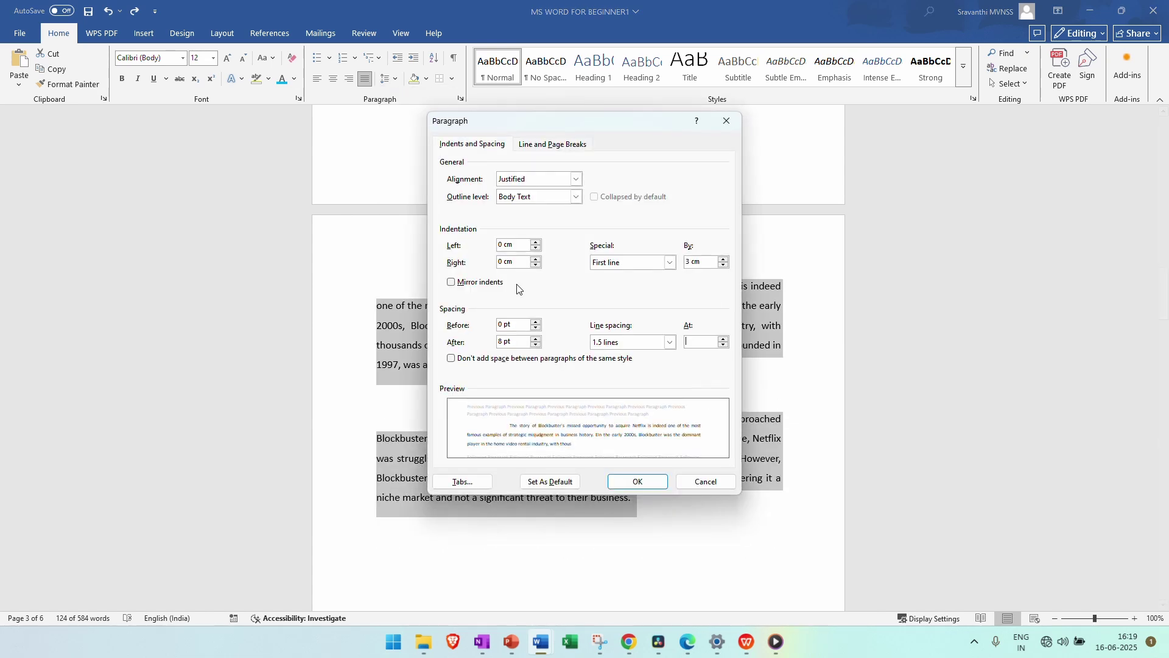
{"action": "left_click", "coordinate": [534, 342]}
{"action": "left_click", "coordinate": [534, 339]}
{"action": "left_click", "coordinate": [652, 480]}
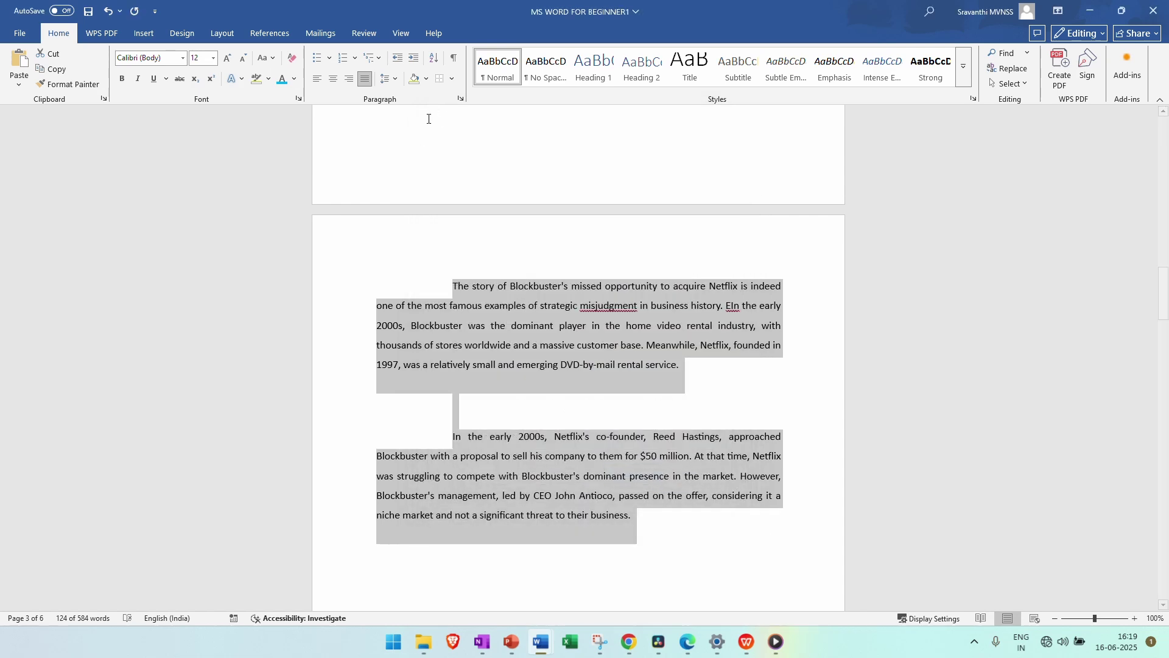
{"action": "left_click", "coordinate": [523, 403]}
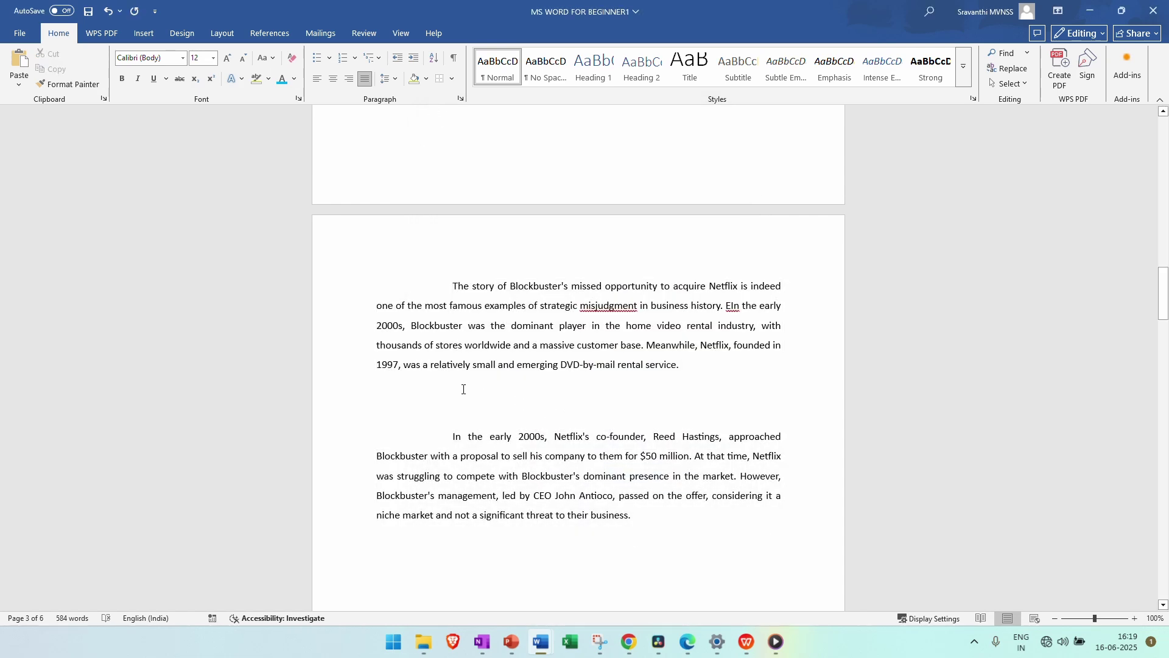
{"action": "left_click", "coordinate": [425, 80]}
{"action": "left_click", "coordinate": [425, 81]}
{"action": "left_click_drag", "start_coordinate": [690, 364], "coordinate": [449, 284]}
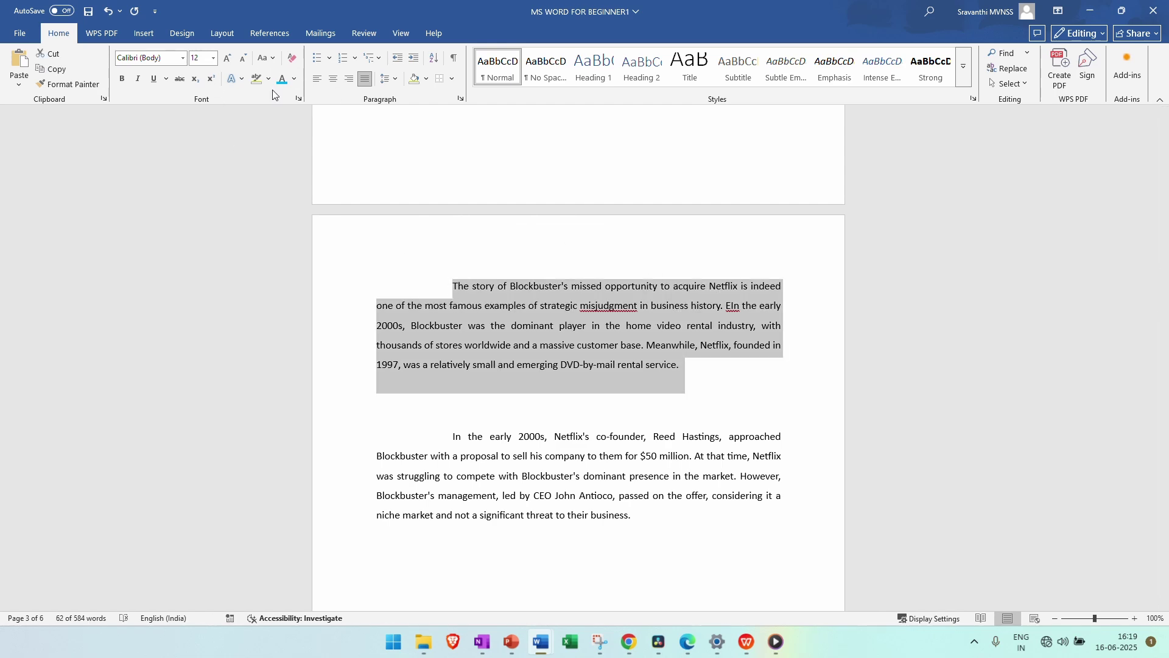
{"action": "left_click", "coordinate": [376, 114]}
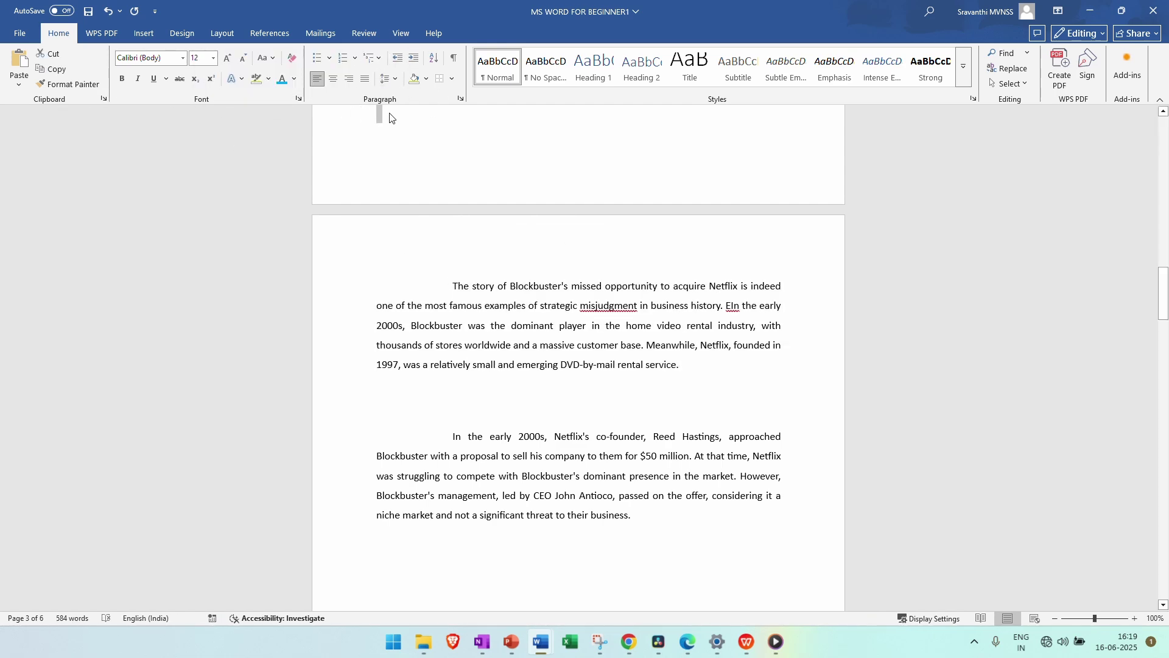
{"action": "left_click", "coordinate": [636, 364]}
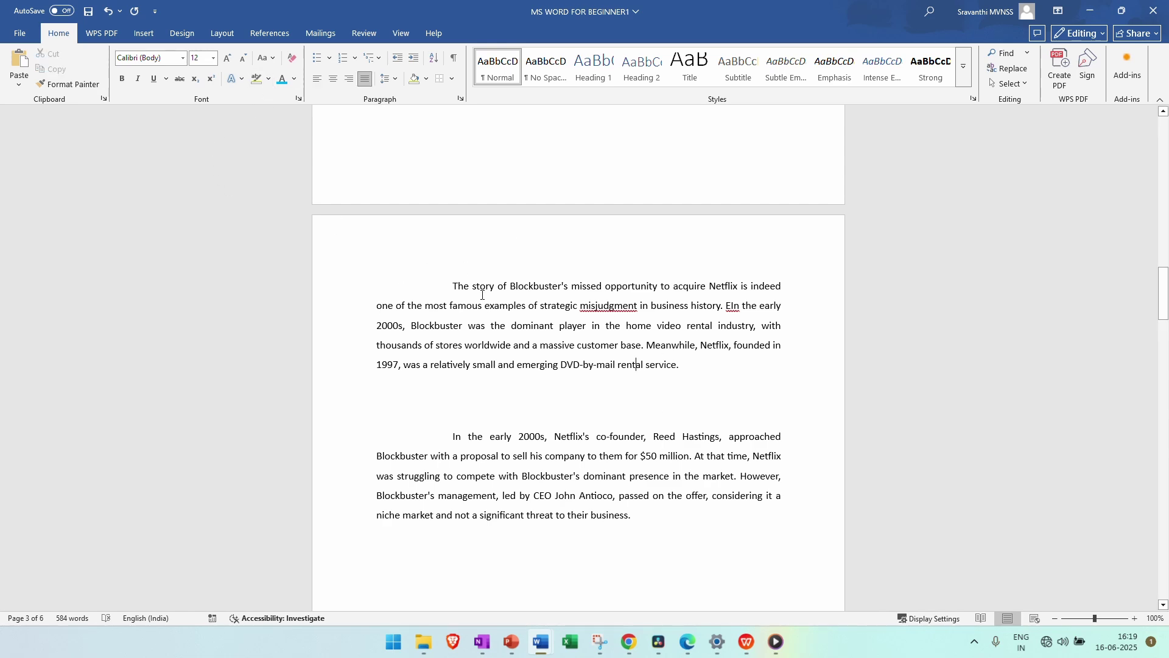
- Try the light blue font colour on the words "The story" in the first paragraph and undo it
{"action": "left_click_drag", "start_coordinate": [495, 283], "coordinate": [452, 285]}
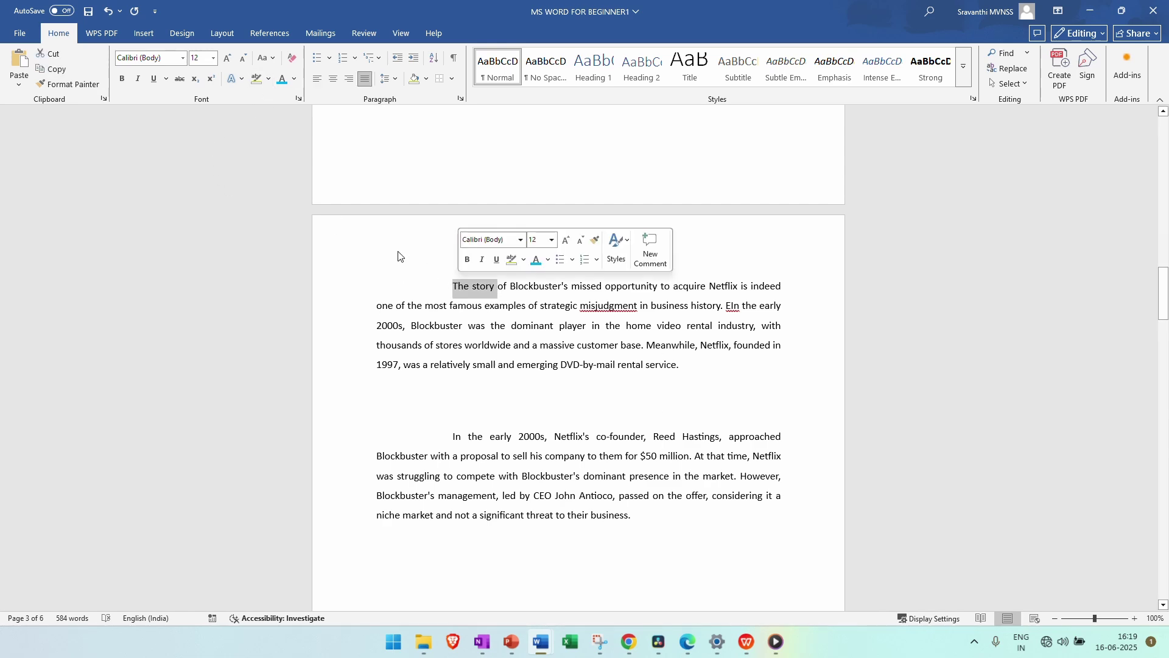
{"action": "left_click", "coordinate": [282, 79]}
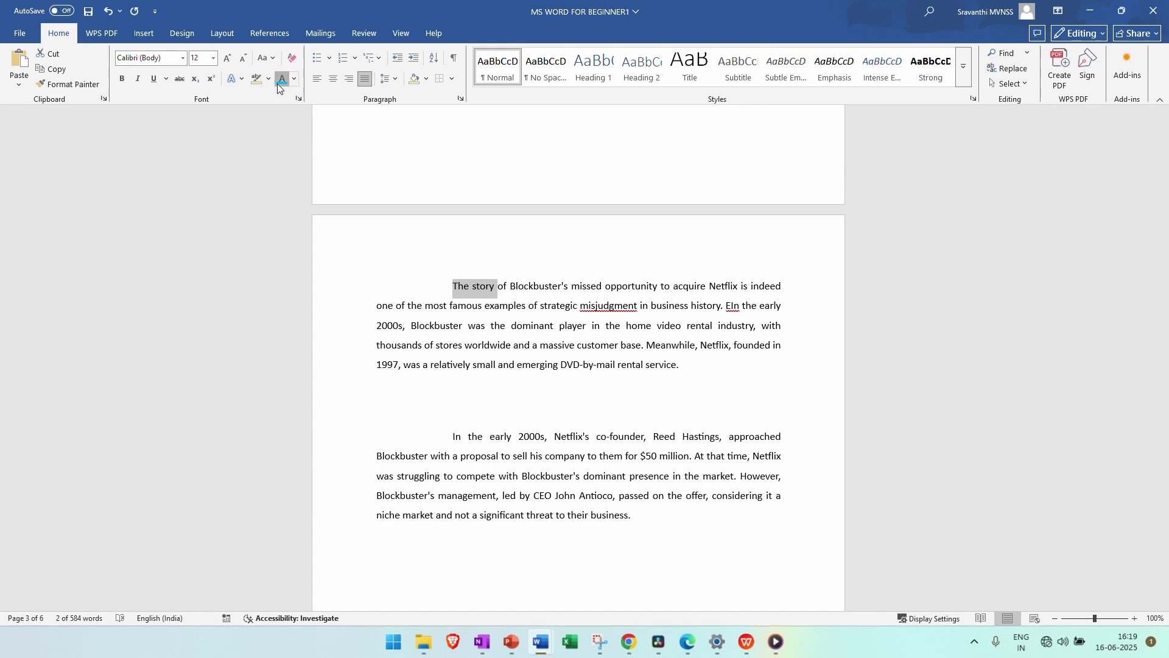
{"action": "left_click", "coordinate": [448, 305]}
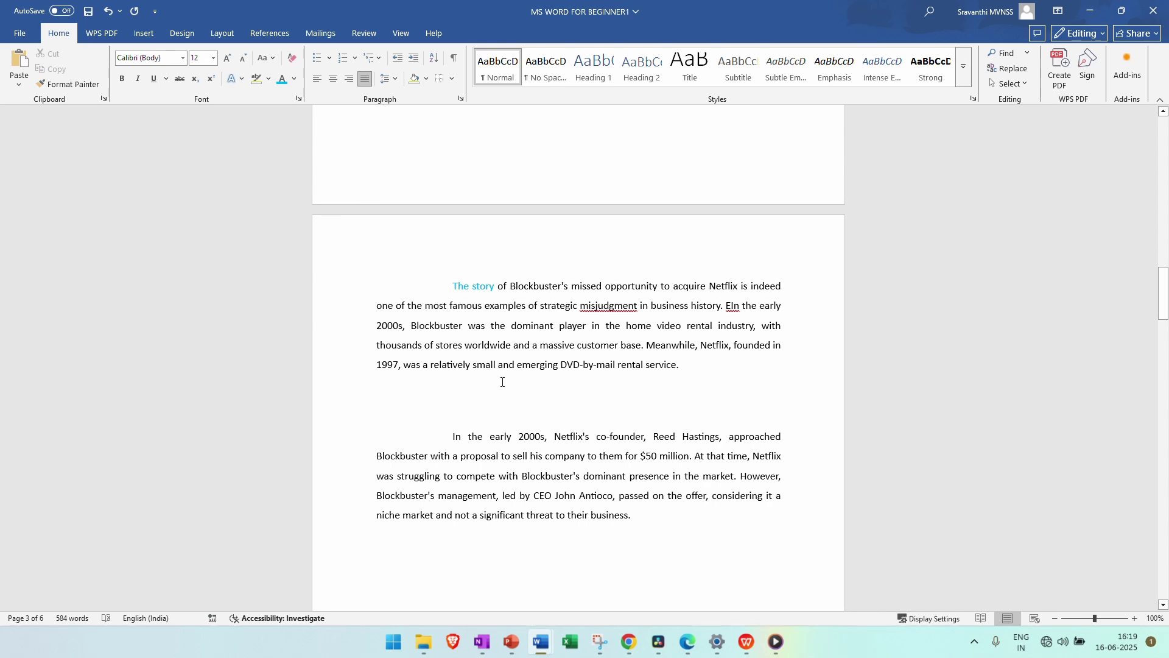
{"action": "key", "text": "ctrl+z"}
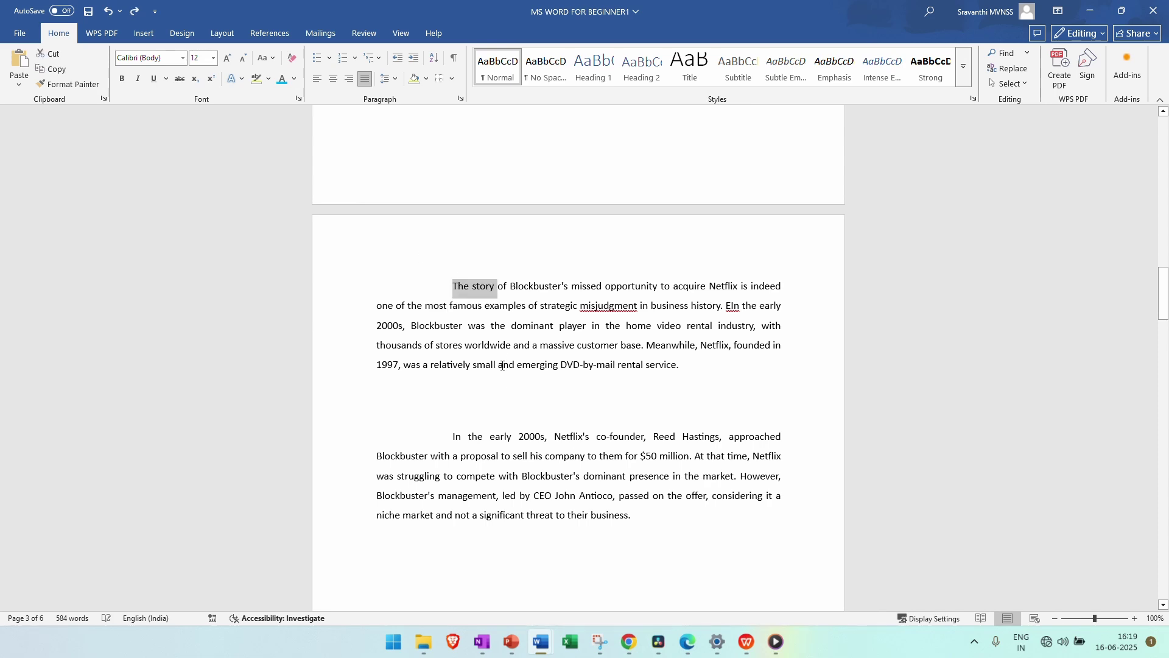
{"action": "left_click", "coordinate": [684, 367]}
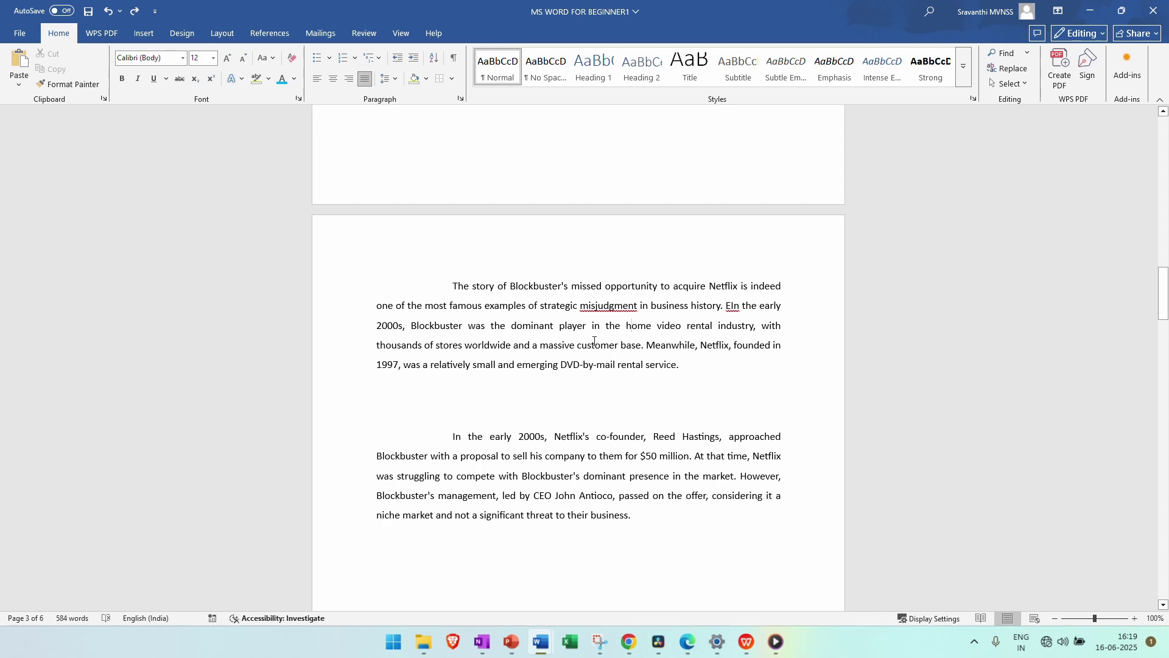
- Shade the first Blockbuster paragraph with the light grey theme colour
{"action": "left_click", "coordinate": [482, 325]}
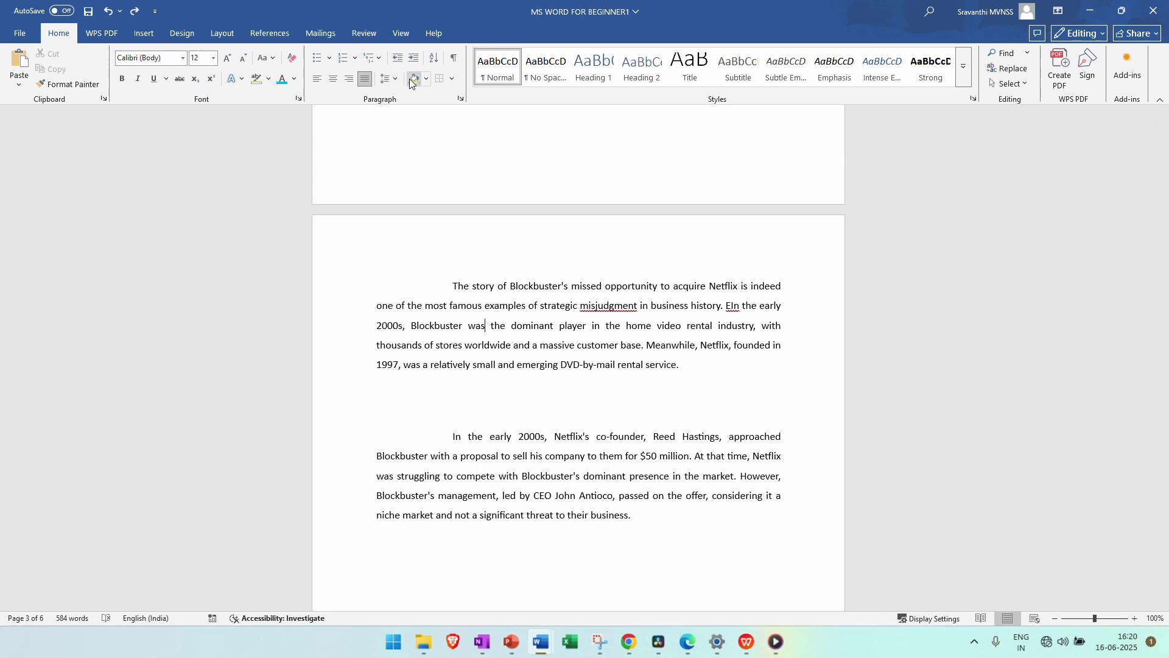
{"action": "left_click", "coordinate": [427, 79]}
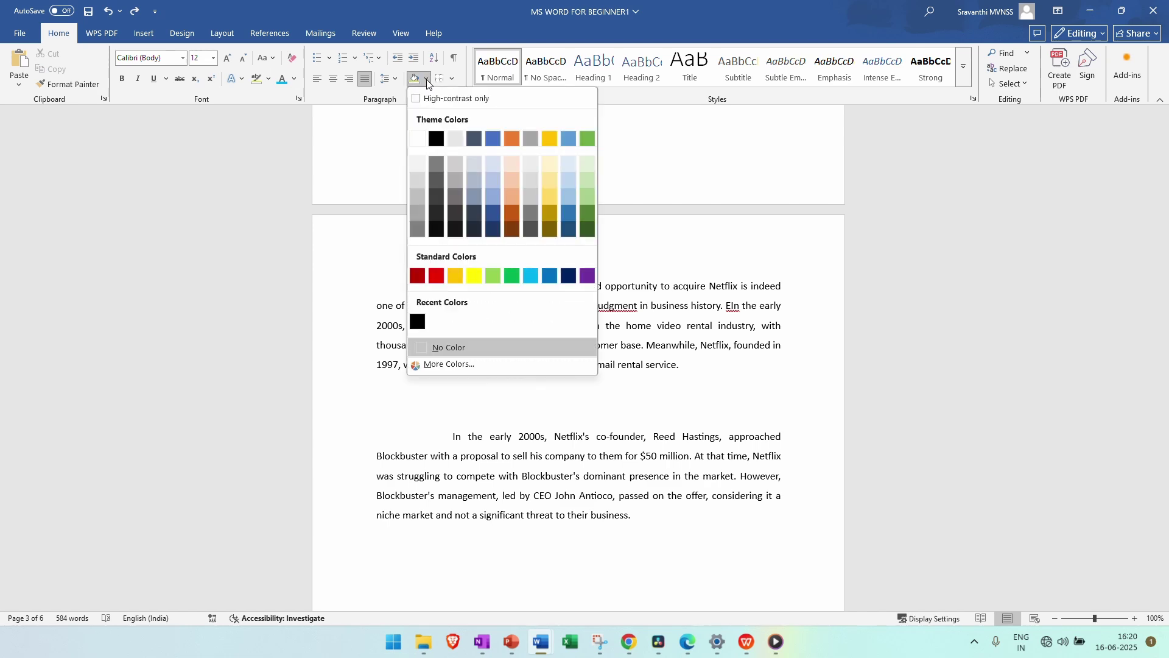
{"action": "left_click", "coordinate": [454, 140]}
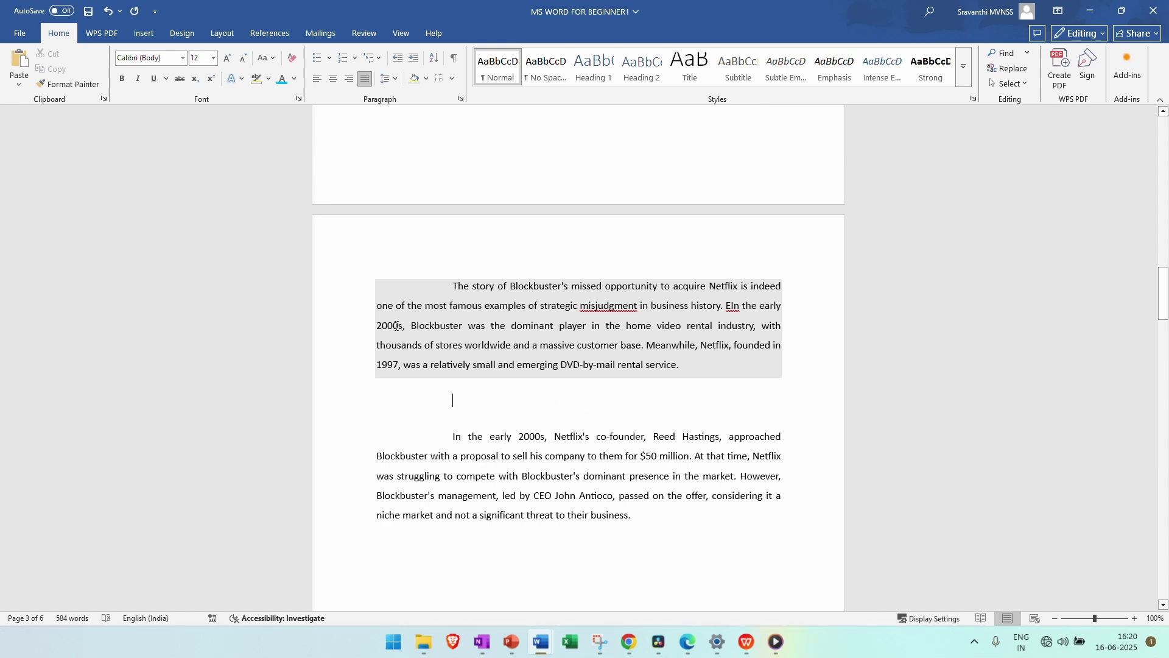
{"action": "left_click", "coordinate": [416, 393]}
{"action": "left_click", "coordinate": [459, 346]}
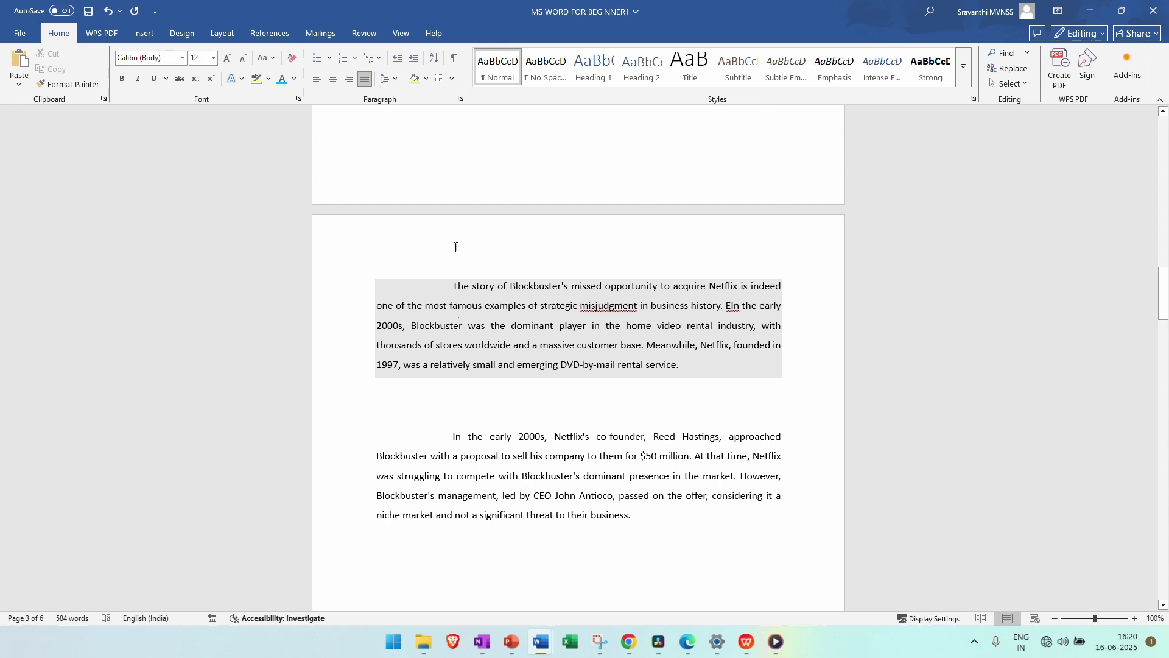
- Show the formatting marks and try black shading on the empty line between the two paragraphs, undoing the shading
{"action": "left_click", "coordinate": [453, 60]}
{"action": "left_click", "coordinate": [453, 402]}
{"action": "left_click", "coordinate": [426, 79]}
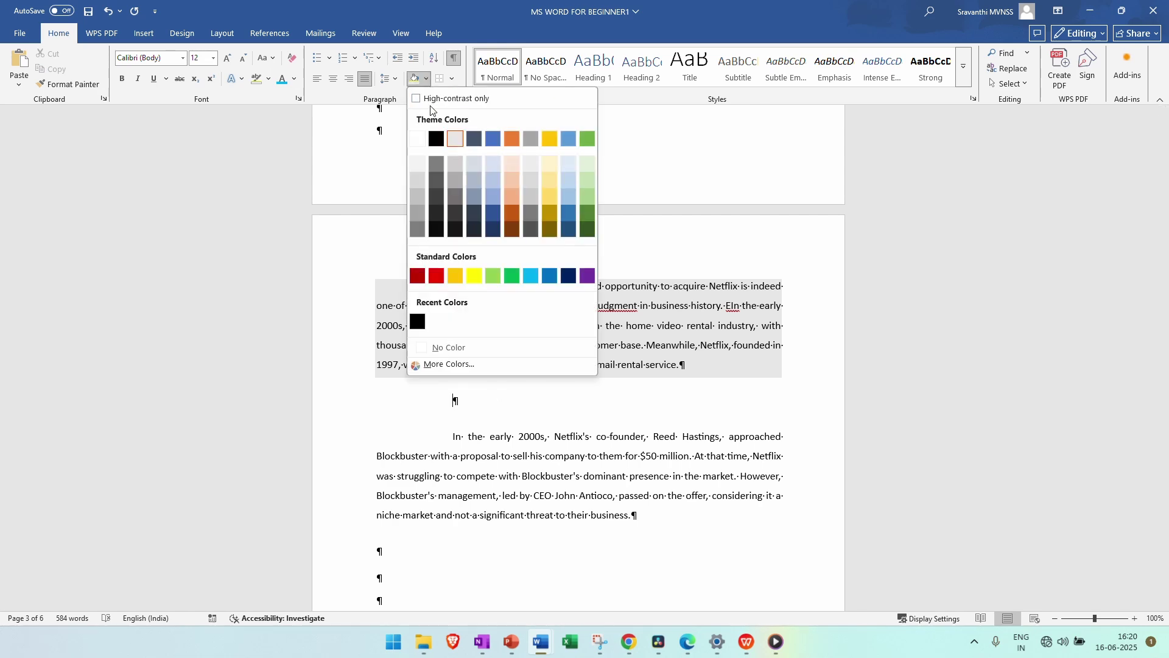
{"action": "left_click", "coordinate": [436, 140]}
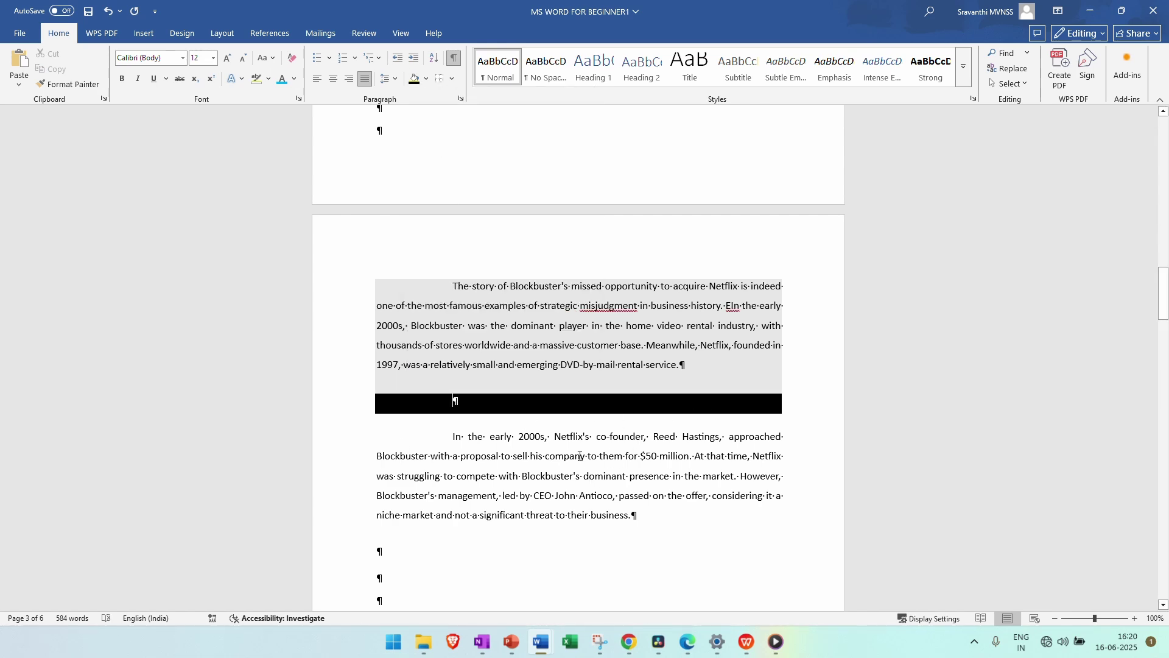
{"action": "key", "text": "ctrl+z"}
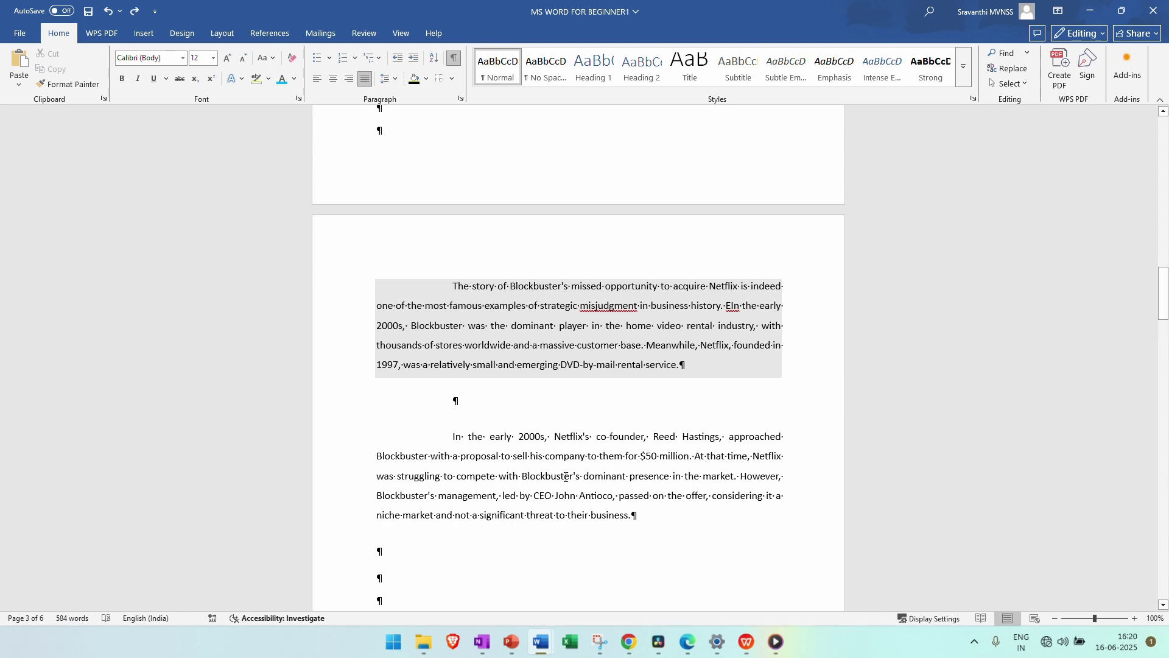
- Shade the second paragraph with the light grey theme colour and hide the formatting marks
{"action": "left_click", "coordinate": [425, 82]}
{"action": "left_click", "coordinate": [455, 140]}
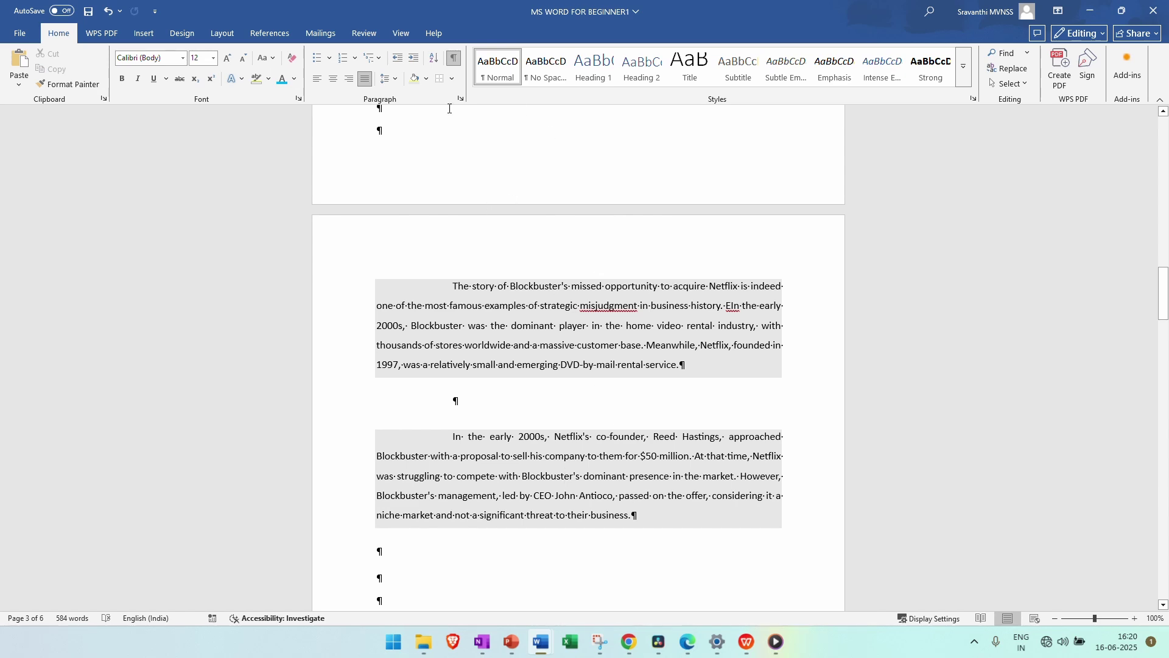
{"action": "left_click", "coordinate": [454, 59]}
{"action": "left_click", "coordinate": [453, 79]}
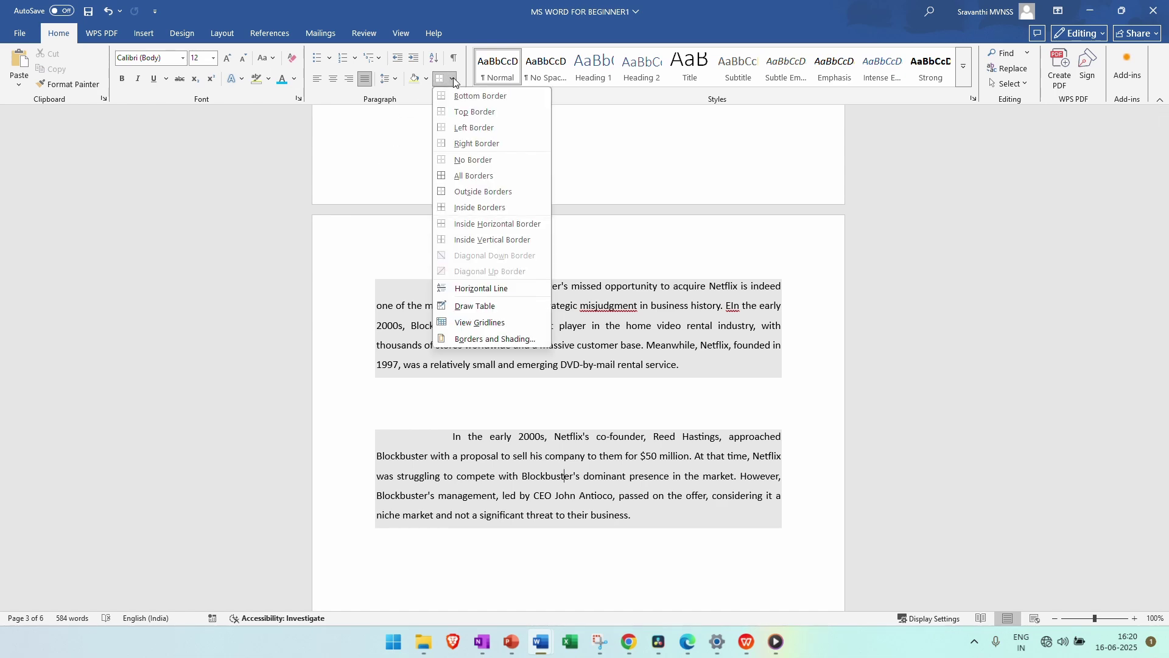
{"action": "left_click", "coordinate": [453, 78]}
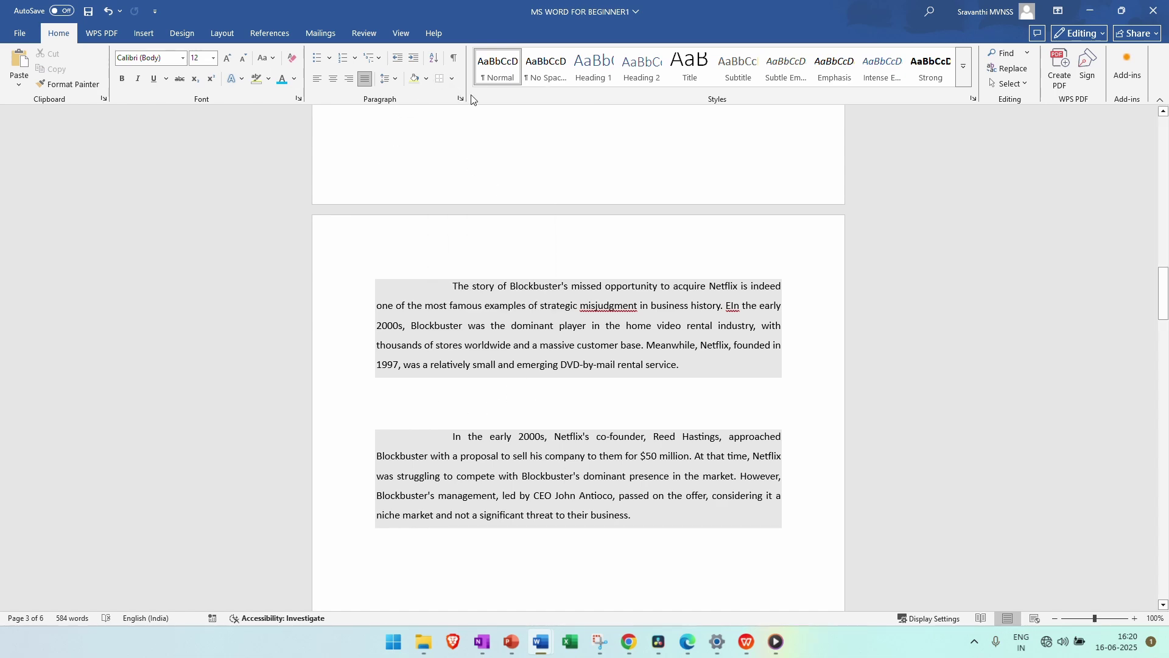
{"action": "left_click", "coordinate": [452, 78]}
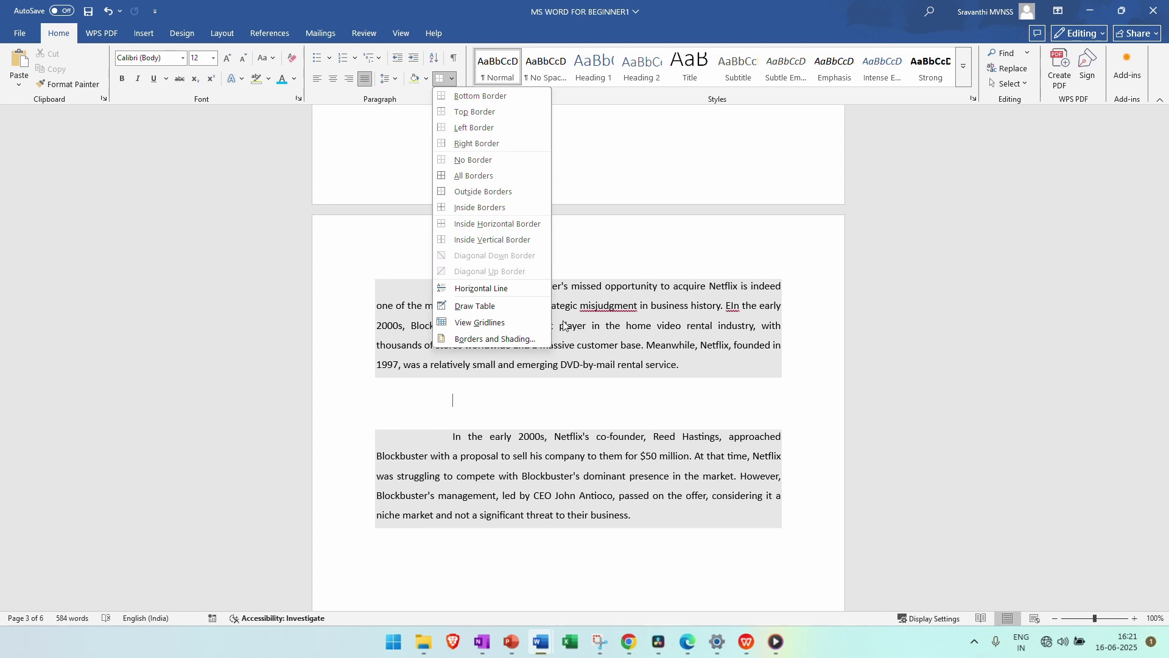
{"action": "left_click", "coordinate": [538, 402]}
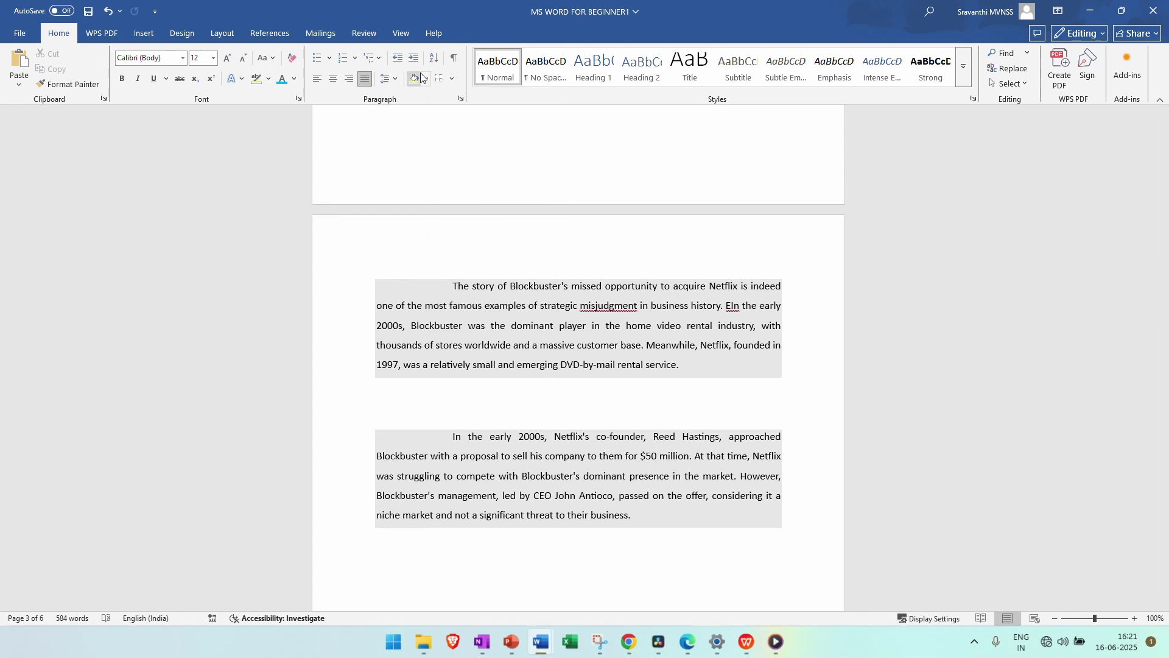
- Add a left border to both grey-shaded Blockbuster paragraphs
{"action": "left_click", "coordinate": [451, 78]}
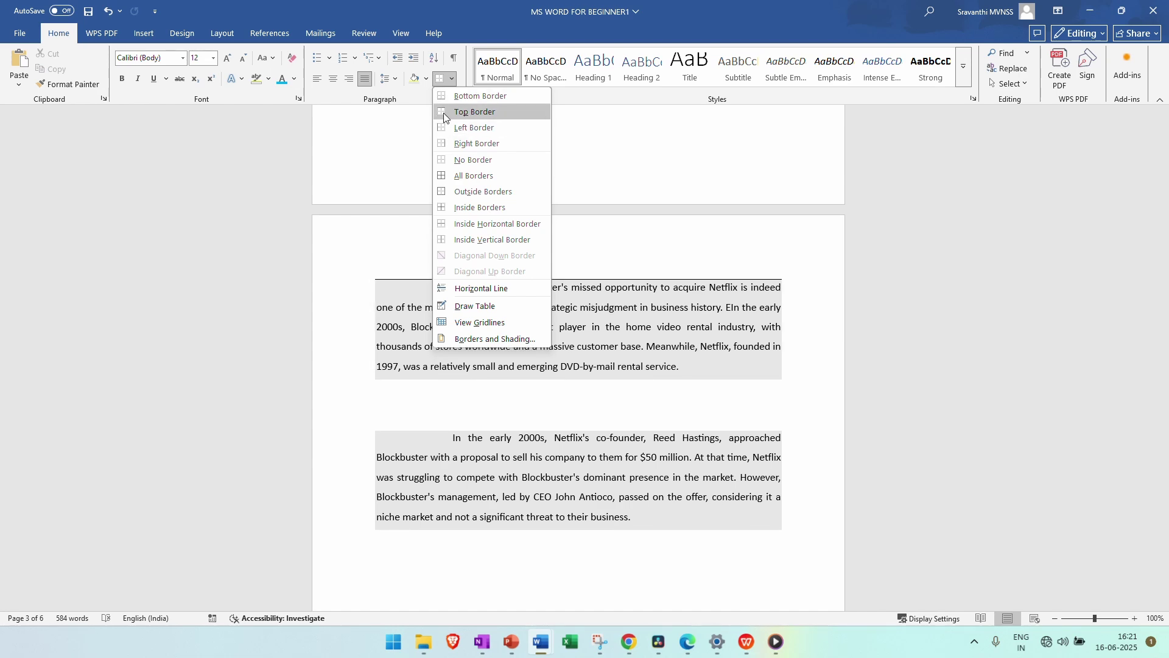
{"action": "left_click", "coordinate": [458, 130]}
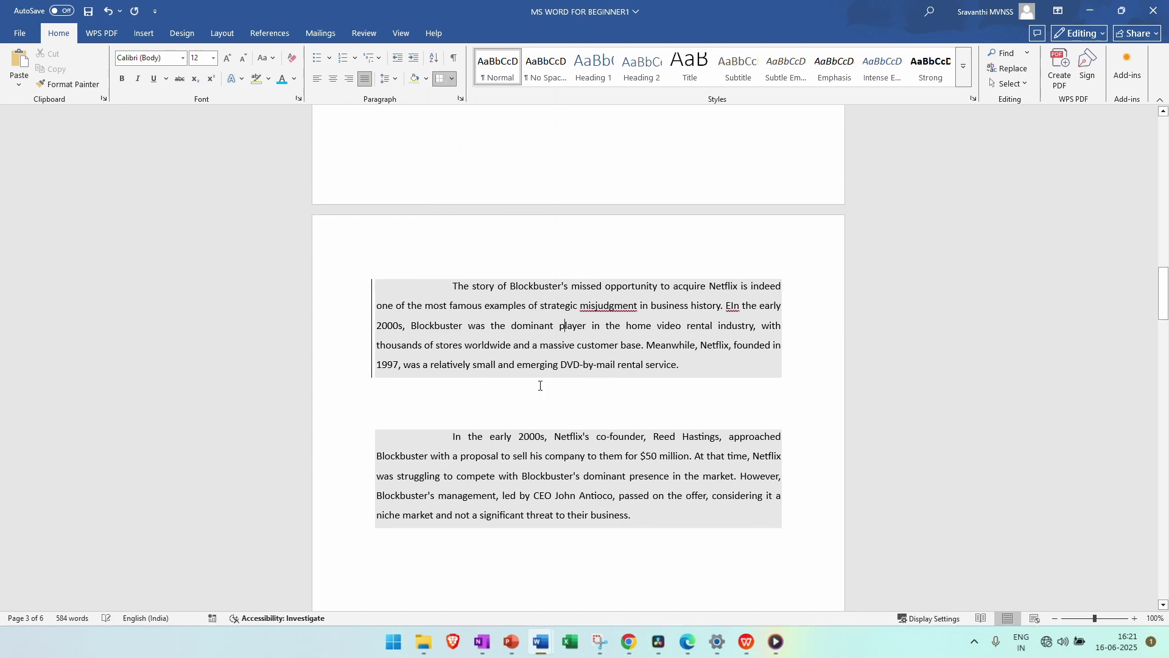
{"action": "left_click", "coordinate": [451, 79]}
{"action": "left_click", "coordinate": [473, 127]}
- Try joining the grey shading and left border across the empty line between the two paragraphs, and undo it
{"action": "left_click", "coordinate": [515, 402]}
{"action": "key", "text": "BackSpace"}
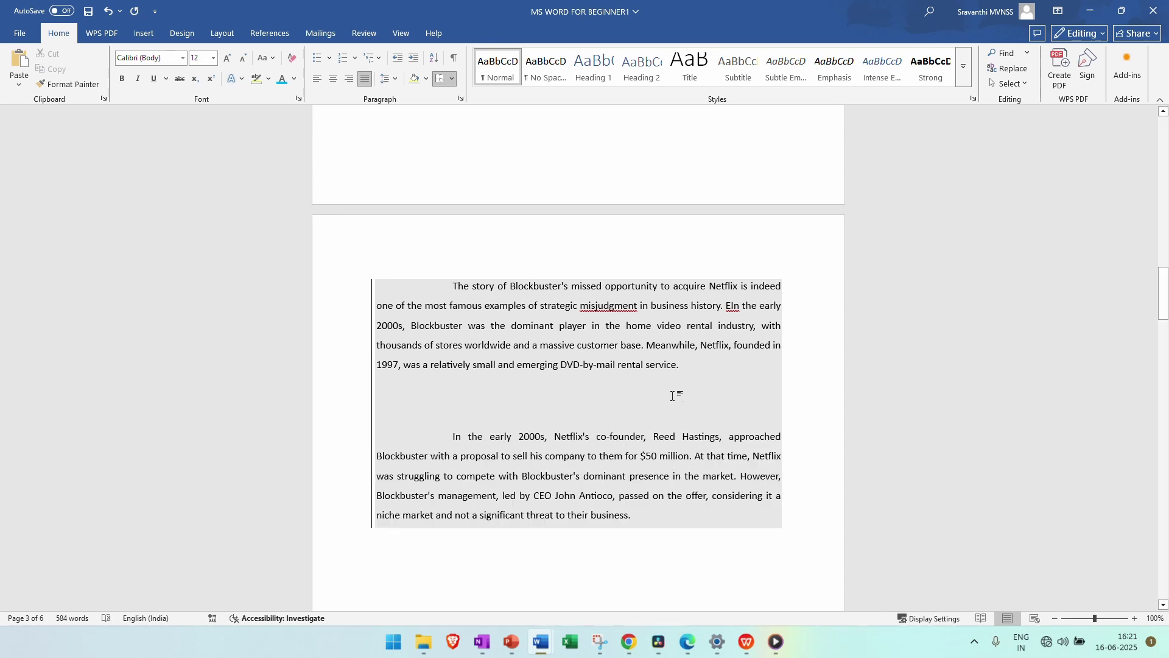
{"action": "key", "text": "ctrl+z"}
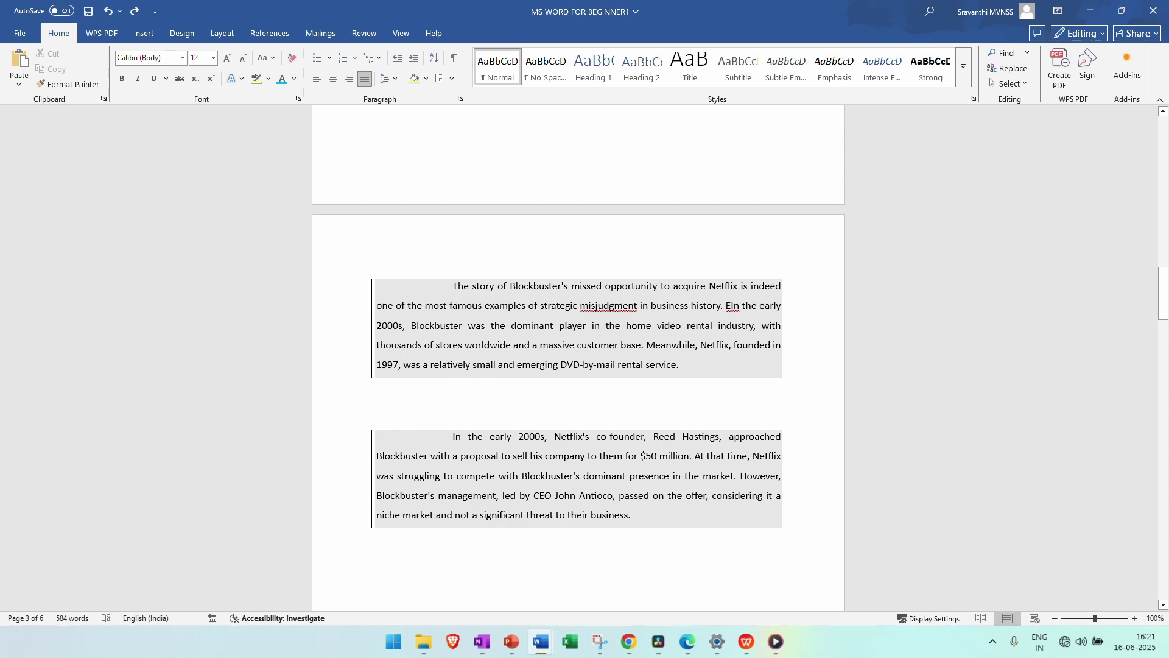
- Go to the programming topics list on page 4 and review its numbered headings and bulleted subtopics
{"action": "key", "text": "Down"}
{"action": "key", "text": "Down"}
{"action": "key", "text": "Down"}
{"action": "key", "text": "Down"}
{"action": "scroll", "coordinate": [539, 212], "scroll_direction": "down", "scroll_amount": 4}
{"action": "scroll", "coordinate": [532, 221], "scroll_direction": "down", "scroll_amount": 10}
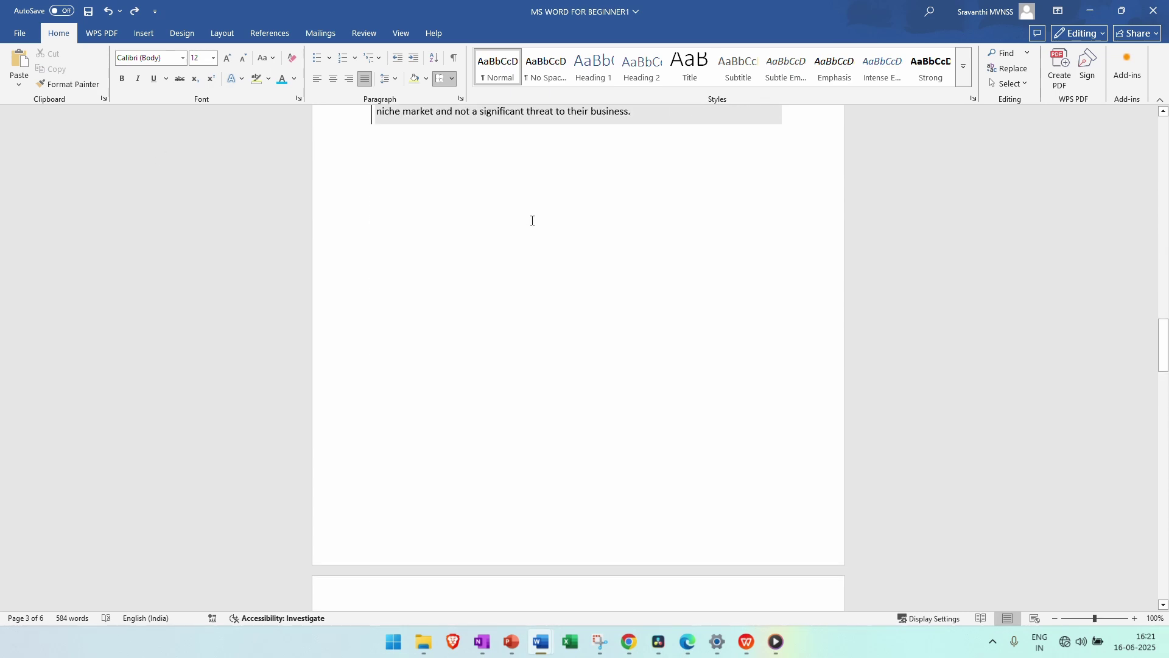
{"action": "scroll", "coordinate": [532, 220], "scroll_direction": "down", "scroll_amount": 2}
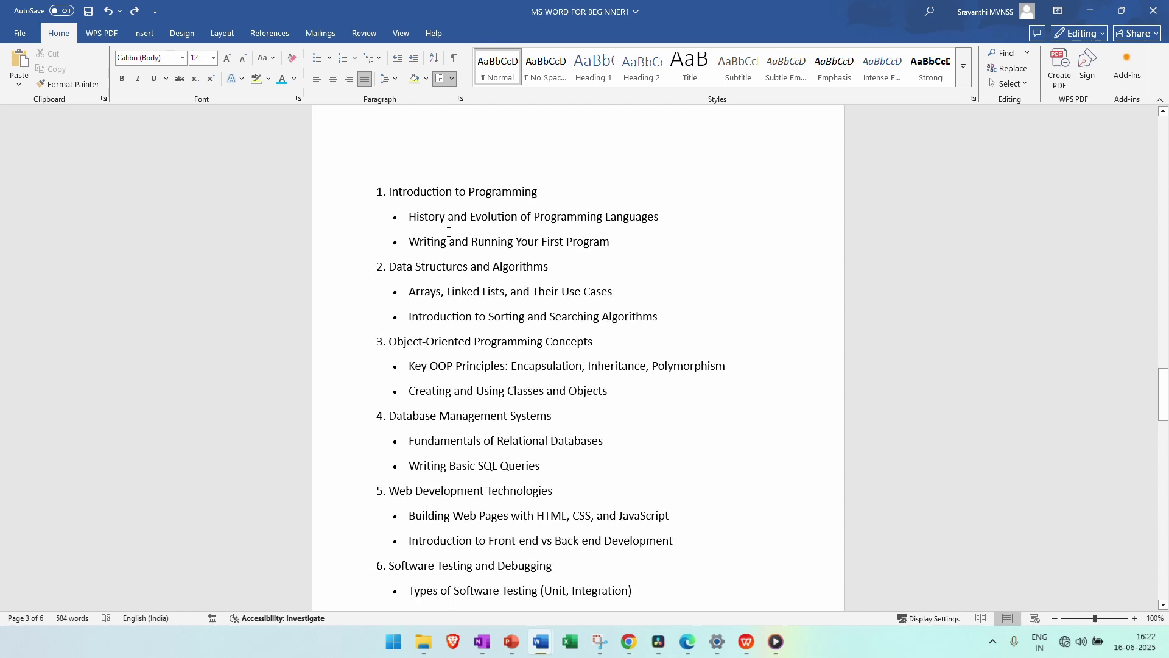
{"action": "left_click", "coordinate": [389, 191]}
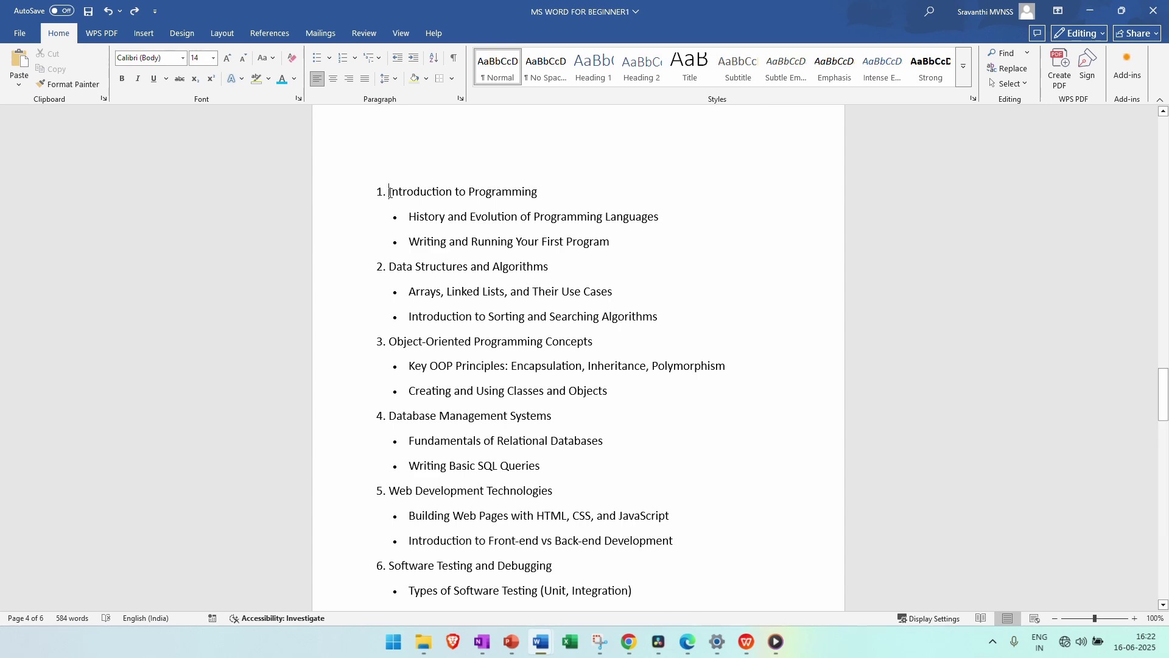
{"action": "left_click_drag", "start_coordinate": [389, 191], "coordinate": [542, 192]}
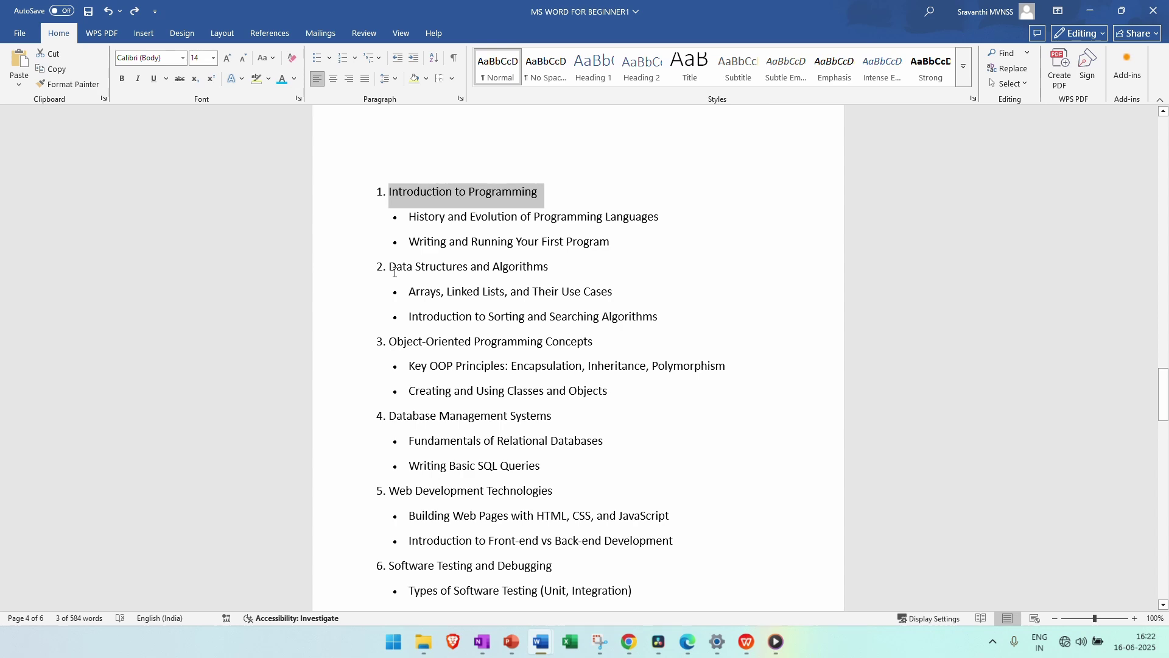
{"action": "left_click", "coordinate": [433, 316]}
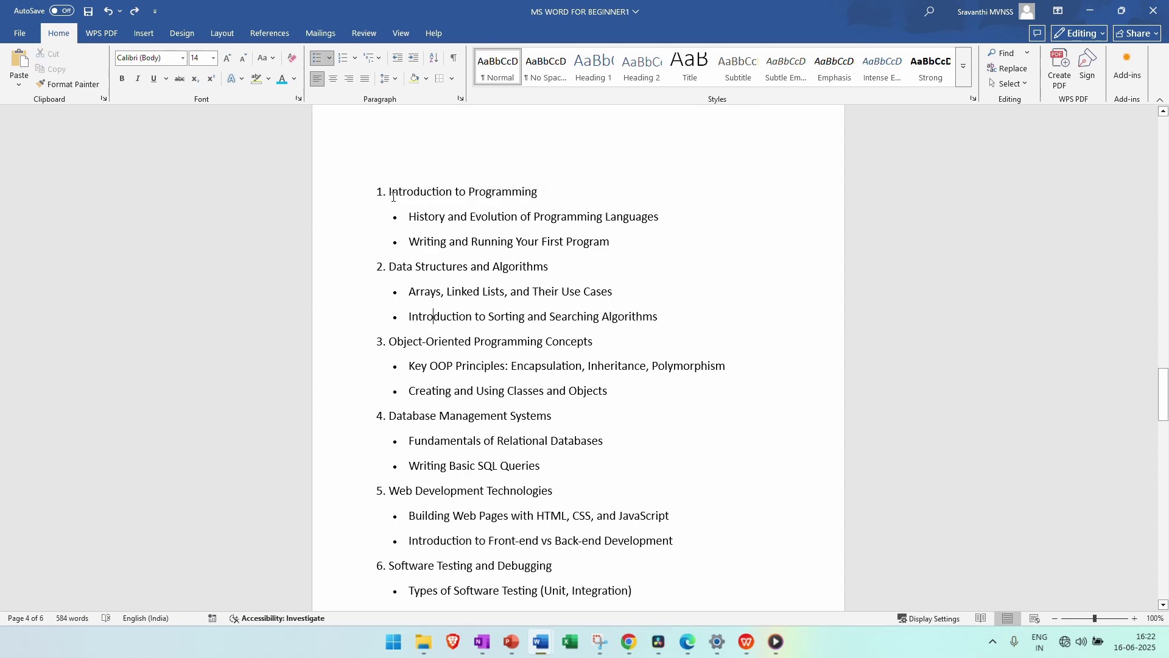
{"action": "left_click_drag", "start_coordinate": [390, 192], "coordinate": [538, 192]}
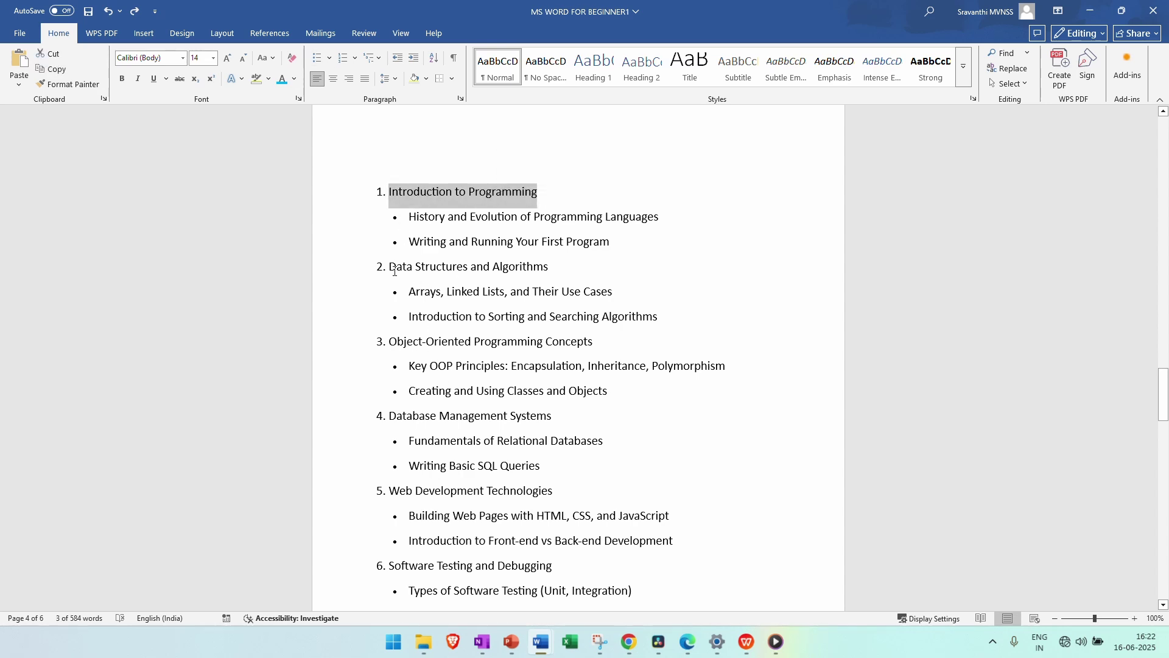
{"action": "left_click_drag", "start_coordinate": [394, 272], "coordinate": [490, 268]}
{"action": "left_click_drag", "start_coordinate": [396, 342], "coordinate": [472, 342]}
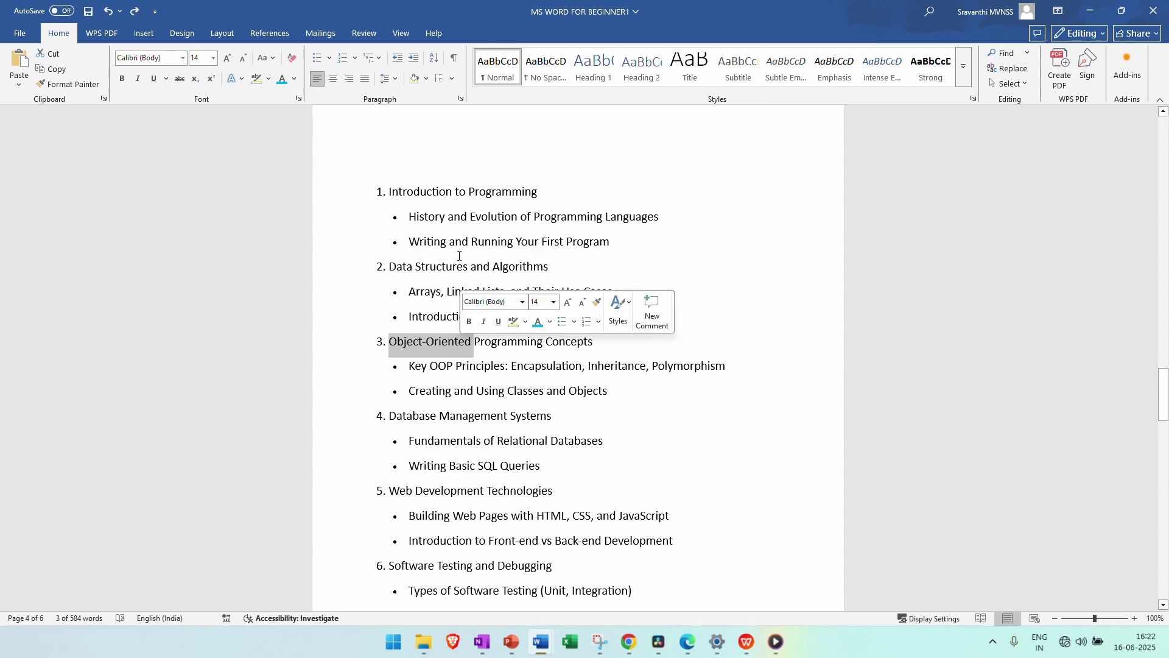
{"action": "left_click", "coordinate": [414, 191]}
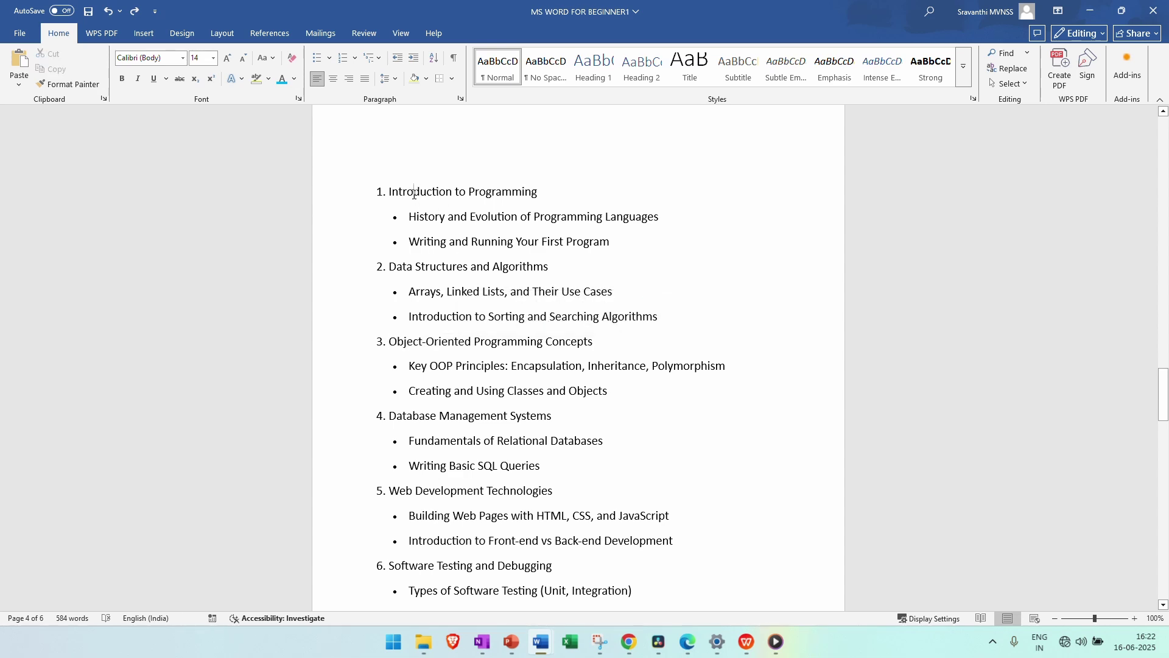
{"action": "left_click", "coordinate": [420, 242]}
{"action": "left_click", "coordinate": [420, 365]}
{"action": "scroll", "coordinate": [424, 401], "scroll_direction": "down", "scroll_amount": 2}
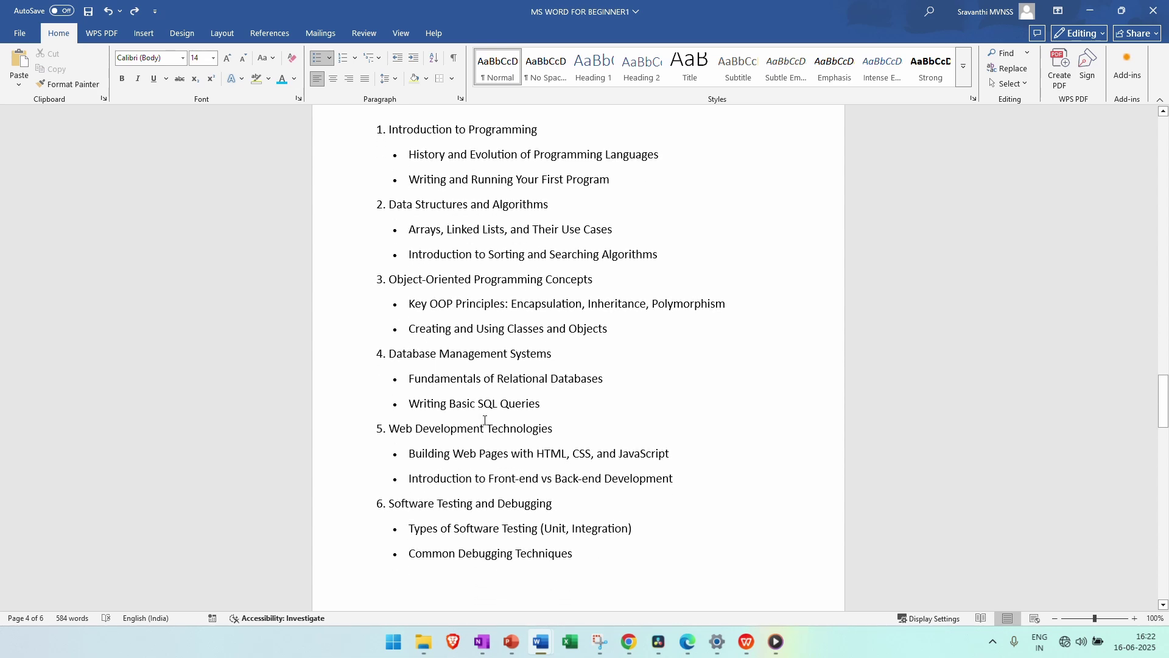
- Add the lines "C Programming" and "Basics of C" above the programming topics list on page 4
{"action": "scroll", "coordinate": [565, 164], "scroll_direction": "up", "scroll_amount": 3}
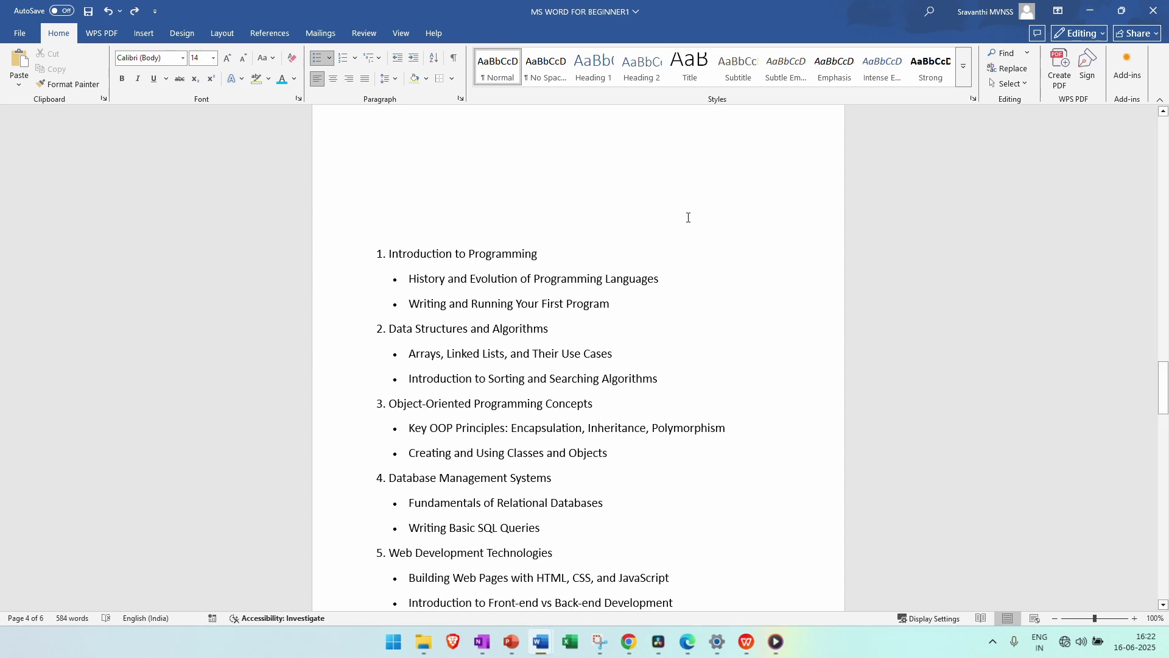
{"action": "scroll", "coordinate": [697, 234], "scroll_direction": "up", "scroll_amount": 2}
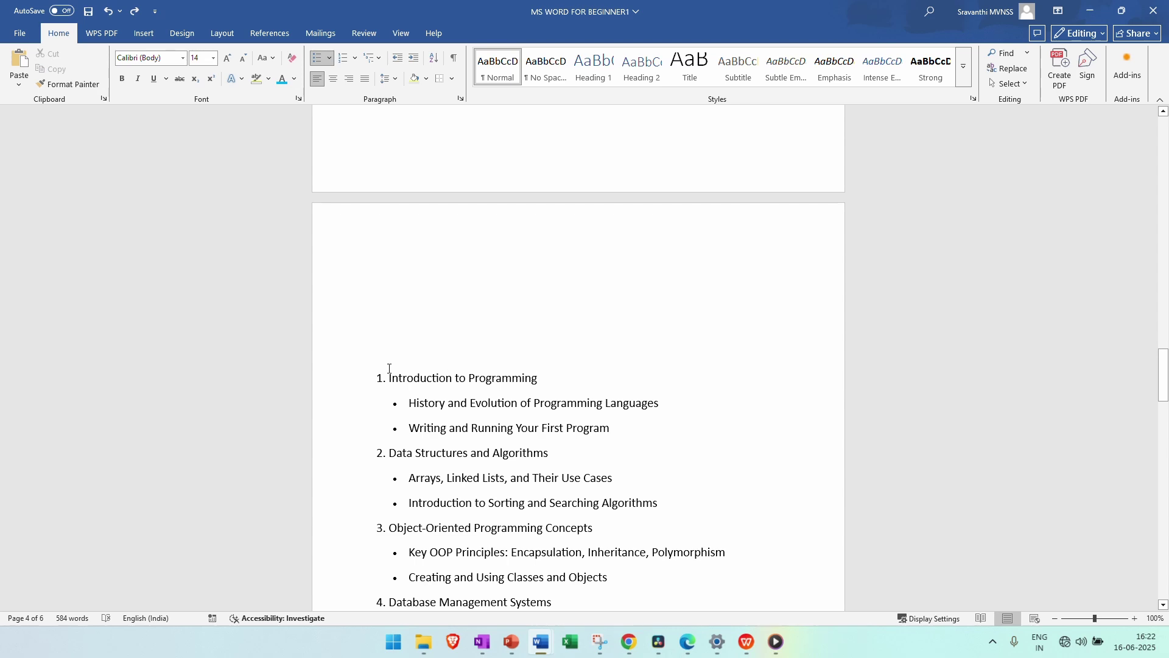
{"action": "left_click", "coordinate": [498, 303]}
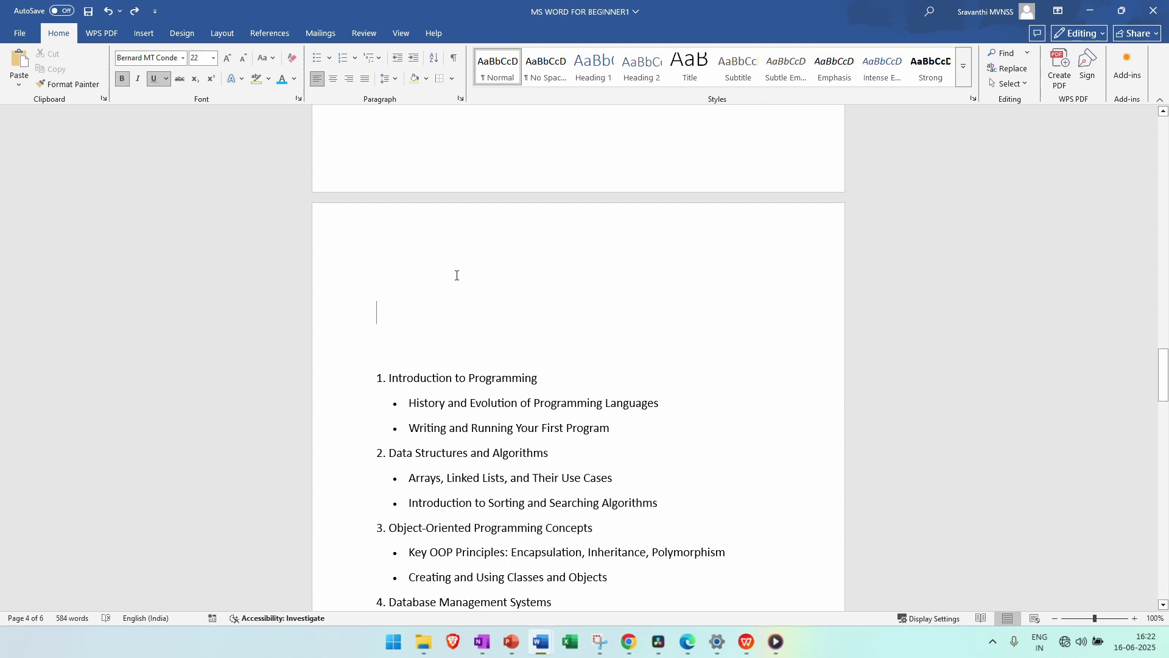
{"action": "key", "text": "BackSpace"}
{"action": "key", "text": "BackSpace"}
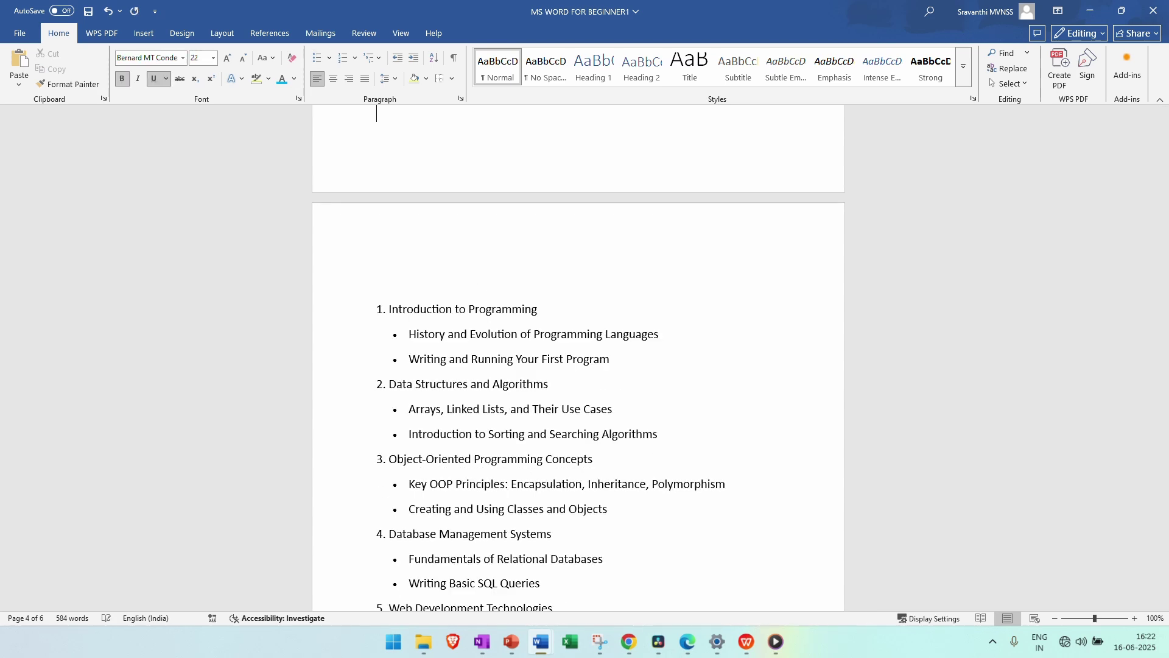
{"action": "key", "text": "Return"}
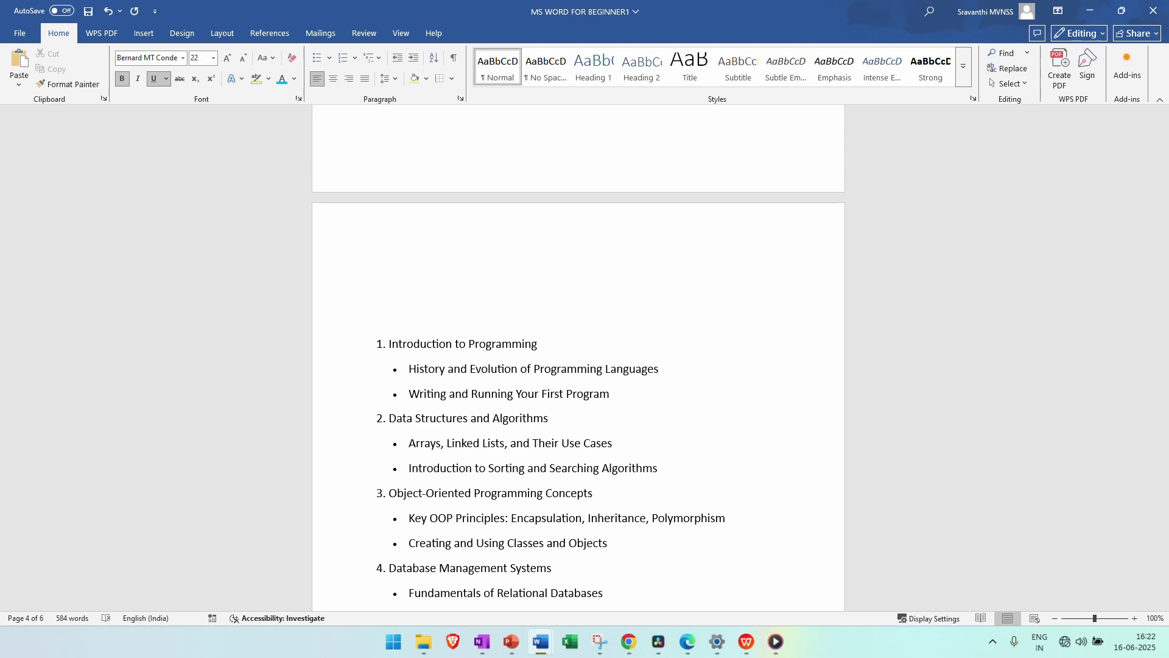
{"action": "type", "text": "C"}
{"action": "key", "text": "BackSpace"}
{"action": "type", "text": "C Programming"}
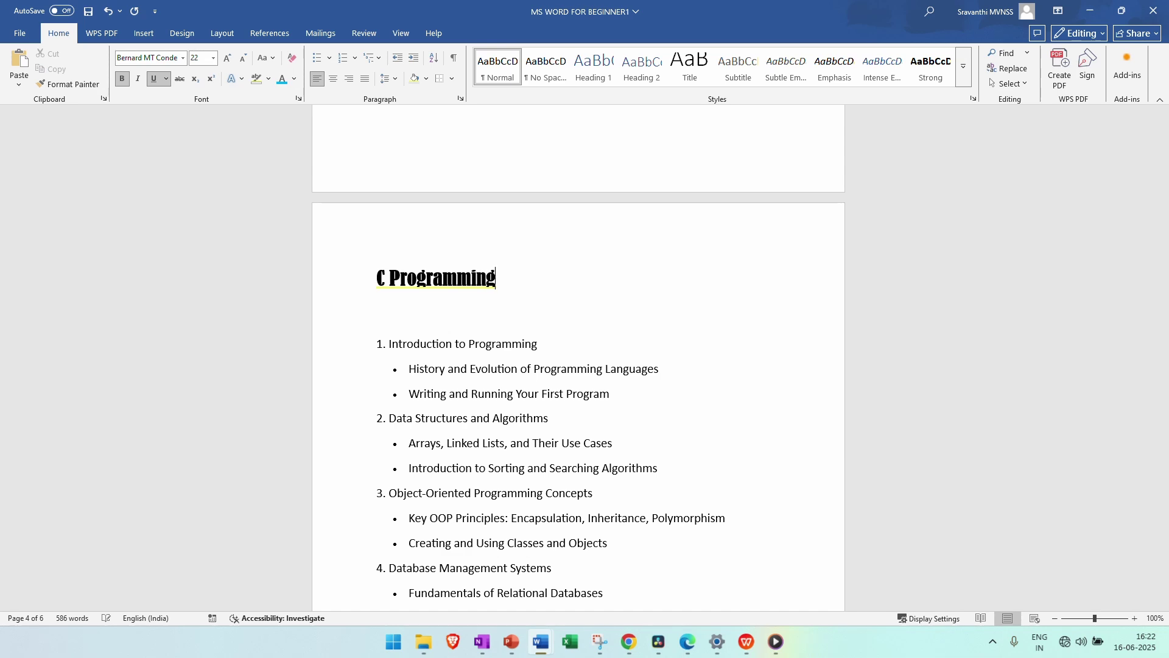
{"action": "key", "text": "Return"}
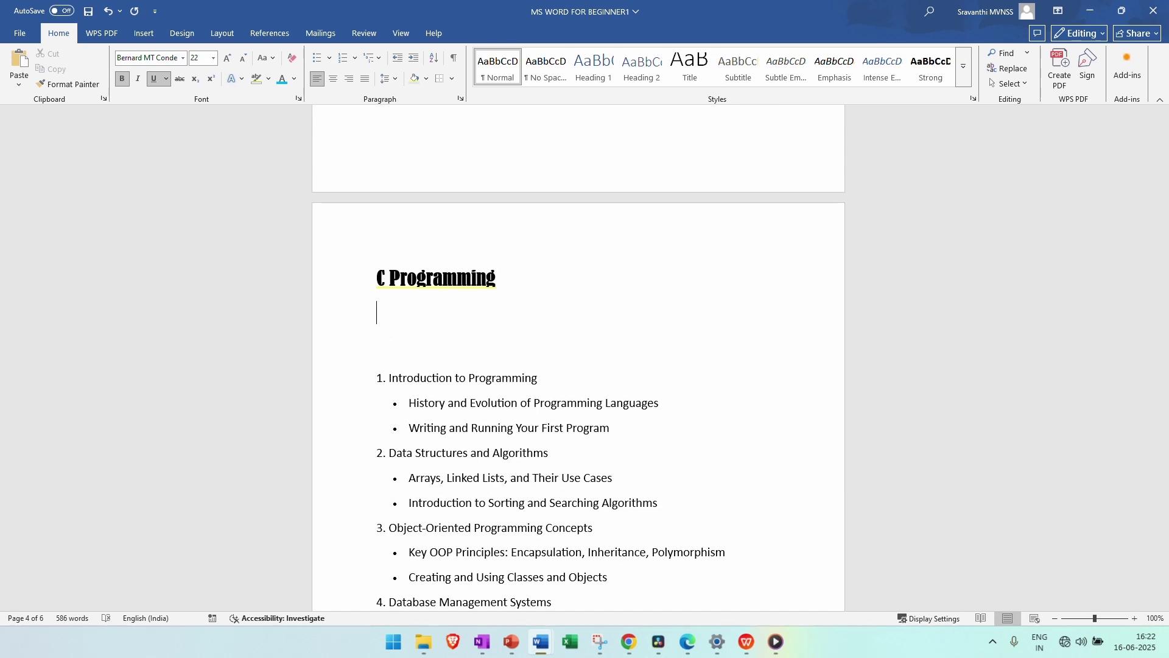
{"action": "type", "text": "Basics of C"}
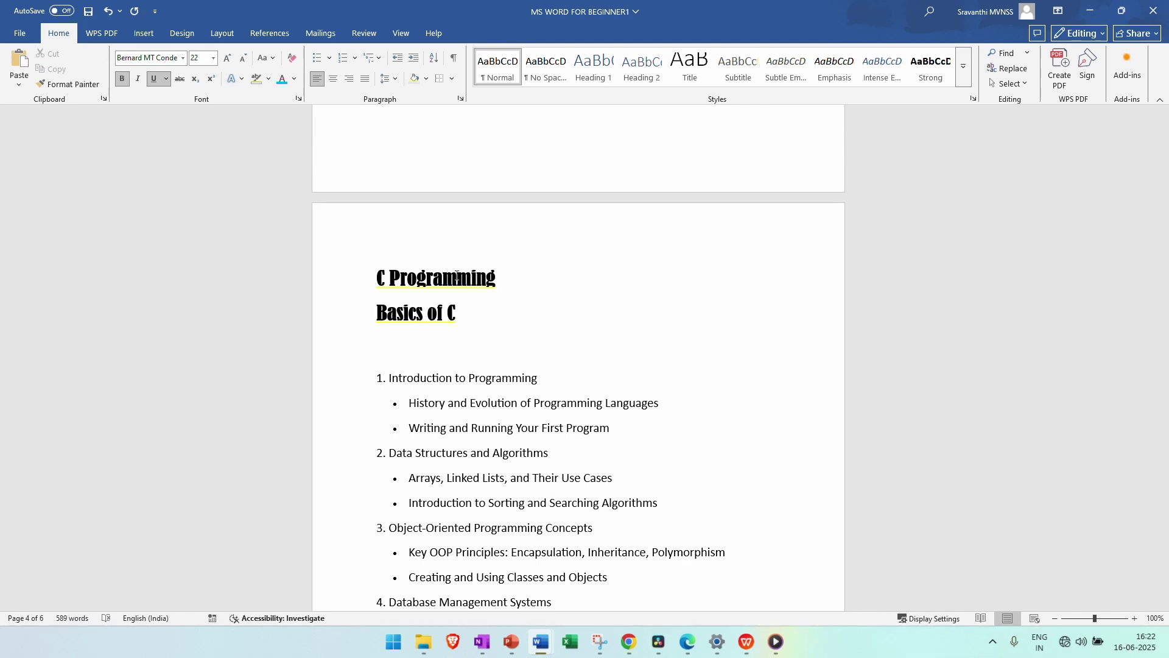
- Clear all formatting from the "C Programming" and "Basics of C" lines, keeping one empty line before the topics list
{"action": "left_click_drag", "start_coordinate": [528, 355], "coordinate": [331, 246]}
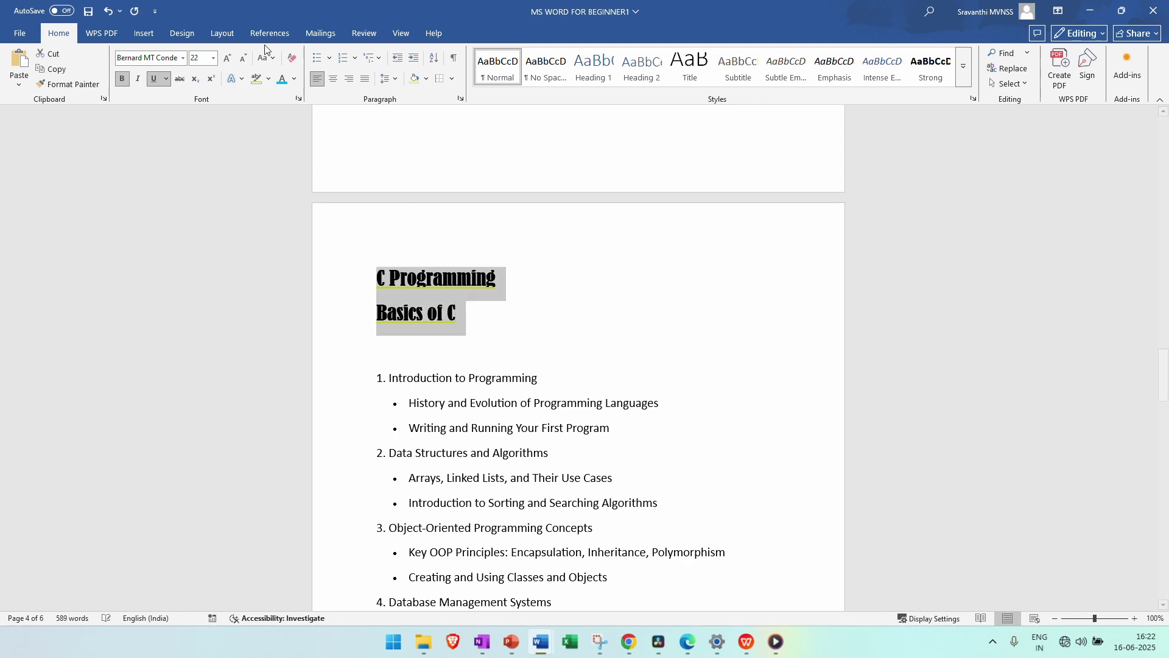
{"action": "left_click", "coordinate": [293, 57]}
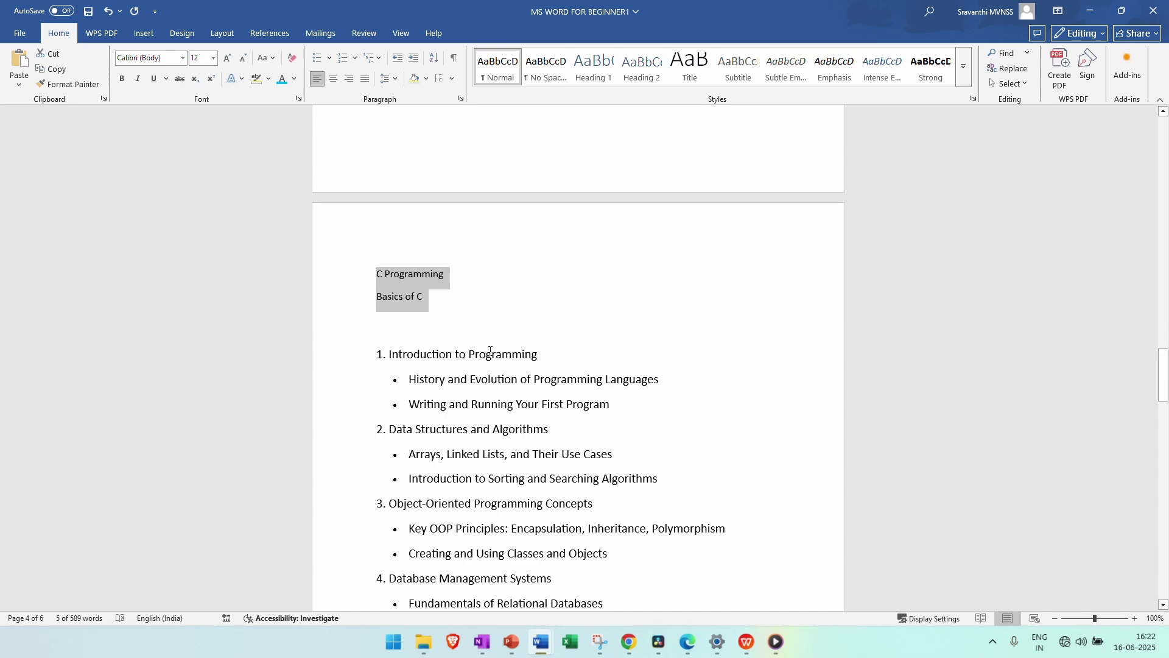
{"action": "left_click", "coordinate": [393, 335]}
{"action": "key", "text": "BackSpace"}
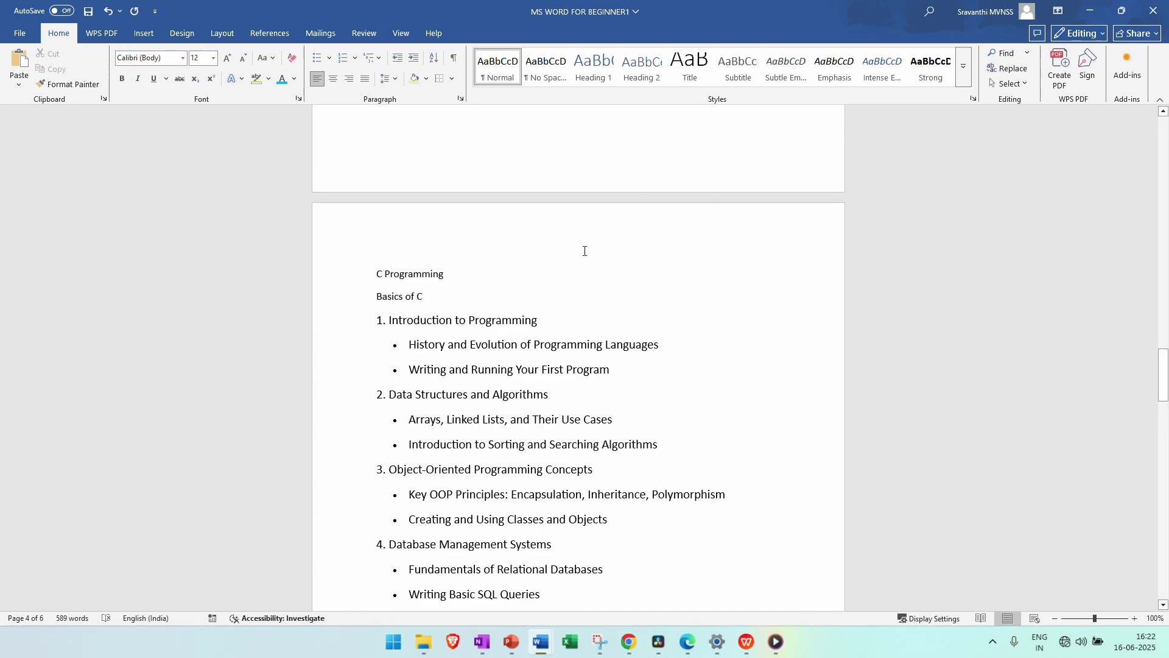
{"action": "key", "text": "Return"}
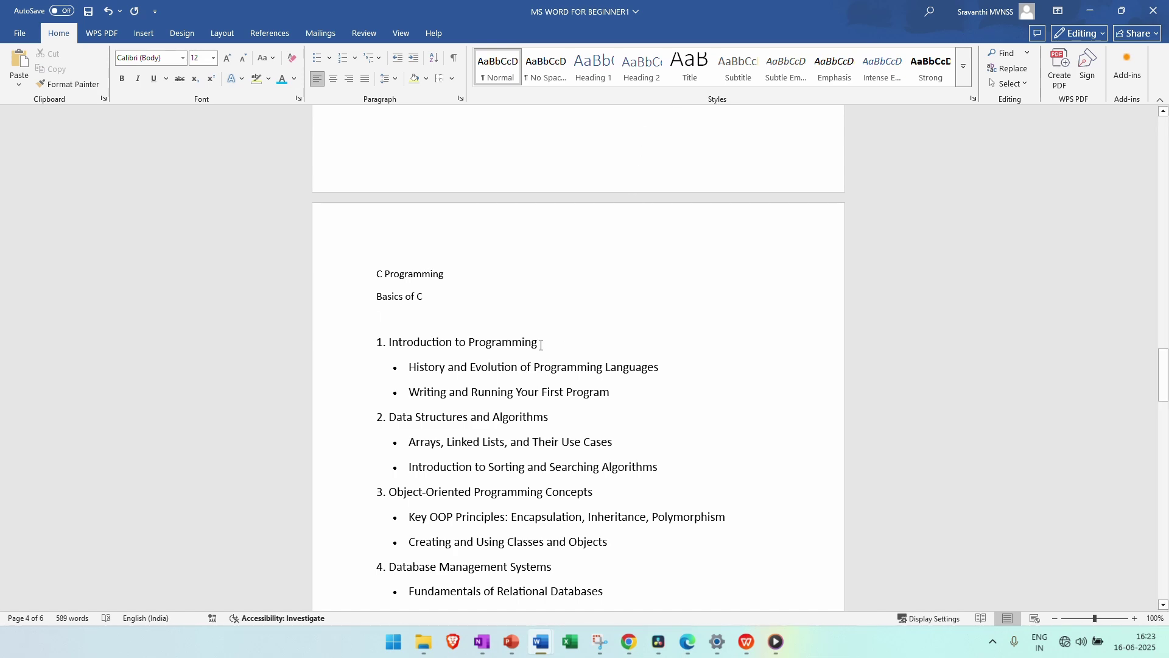
- Highlight the numbered headings of the topics list, from "Introduction to Programming" to "Database Management Systems", to examine the heading level
{"action": "left_click_drag", "start_coordinate": [539, 343], "coordinate": [380, 345]}
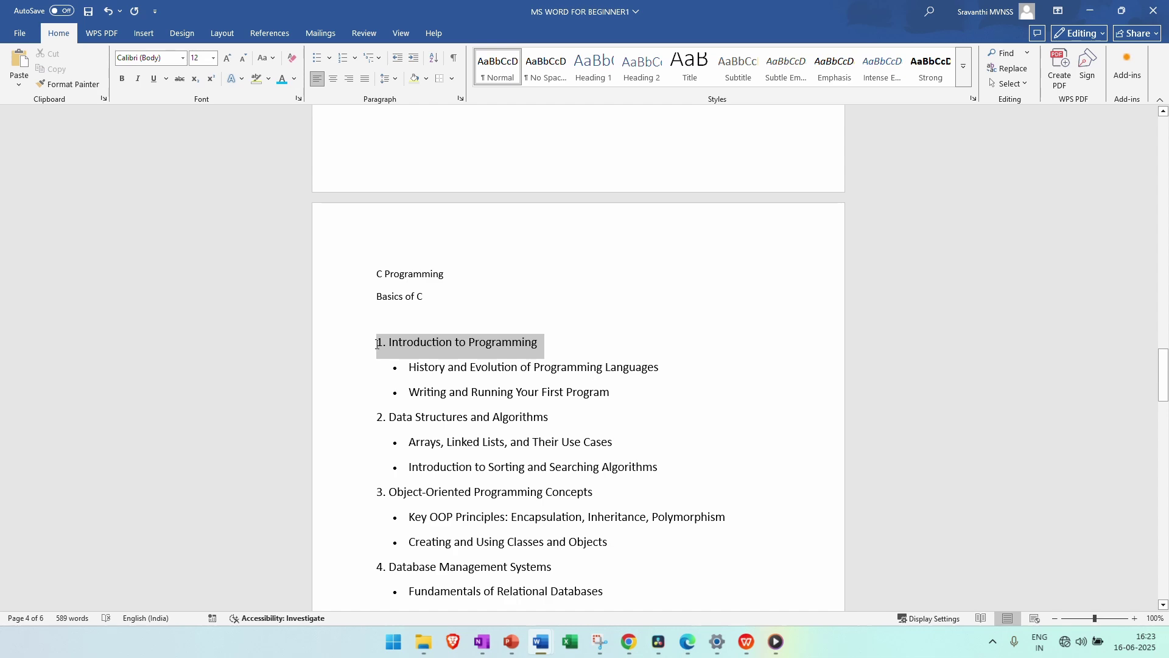
{"action": "left_click_drag", "start_coordinate": [383, 418], "coordinate": [471, 392]}
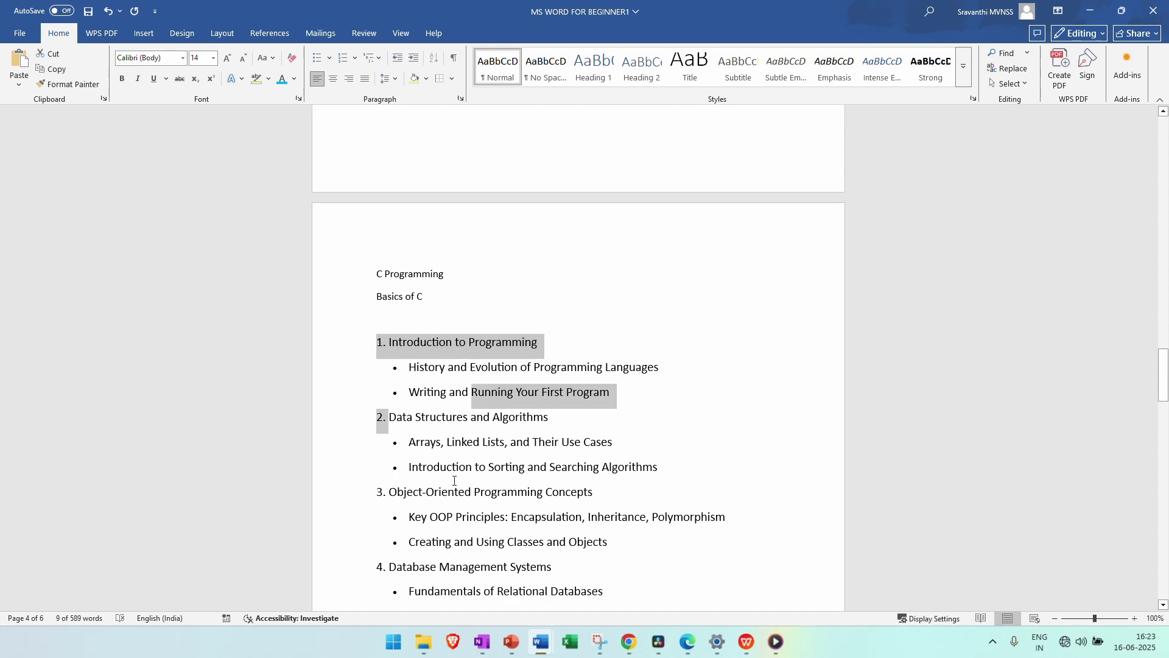
{"action": "left_click_drag", "start_coordinate": [568, 420], "coordinate": [390, 419]}
{"action": "left_click_drag", "start_coordinate": [378, 318], "coordinate": [407, 344]}
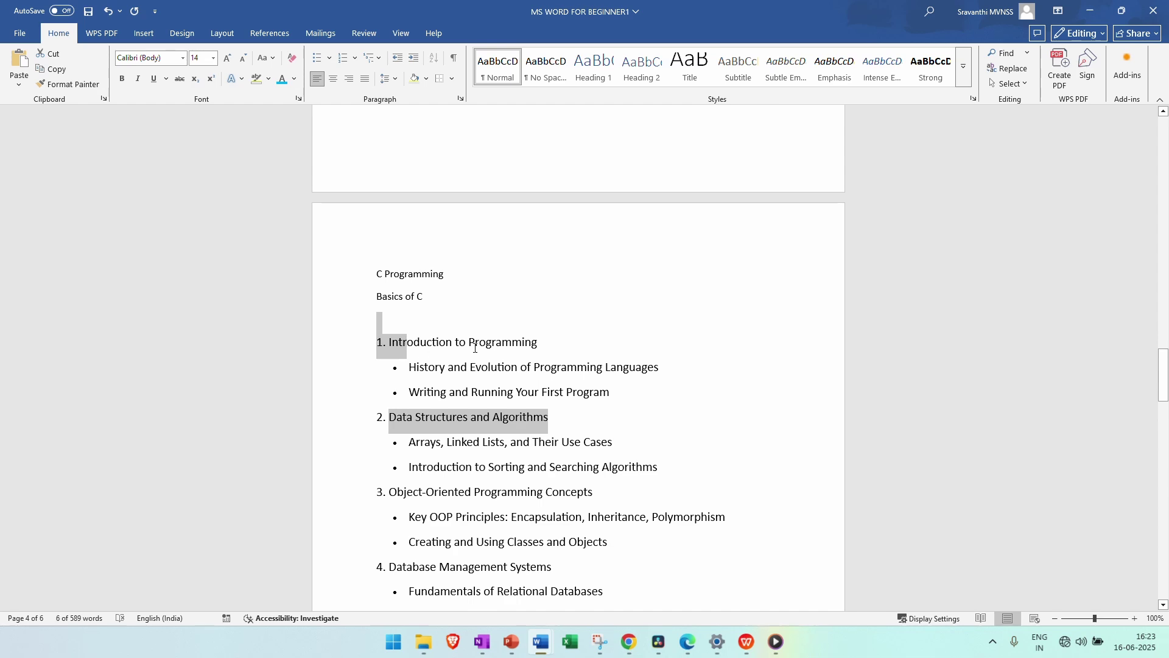
{"action": "left_click_drag", "start_coordinate": [590, 488], "coordinate": [570, 492]}
{"action": "left_click_drag", "start_coordinate": [573, 566], "coordinate": [440, 567]}
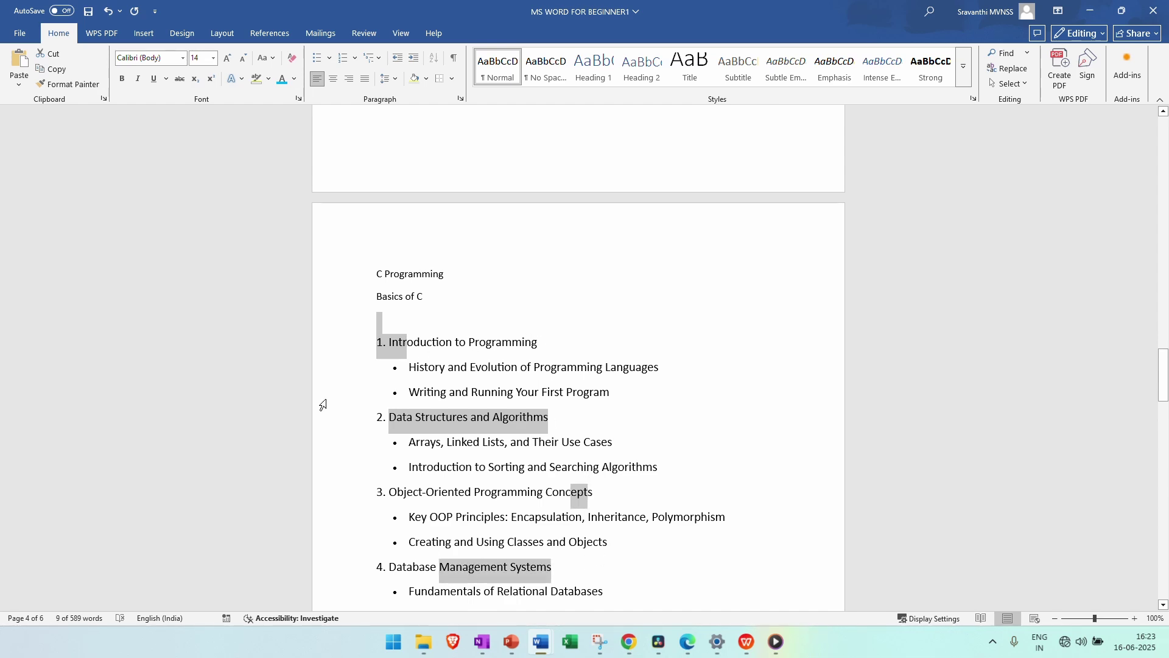
{"action": "left_click", "coordinate": [429, 368]}
{"action": "left_click_drag", "start_coordinate": [542, 342], "coordinate": [378, 318]}
{"action": "left_click", "coordinate": [476, 420]}
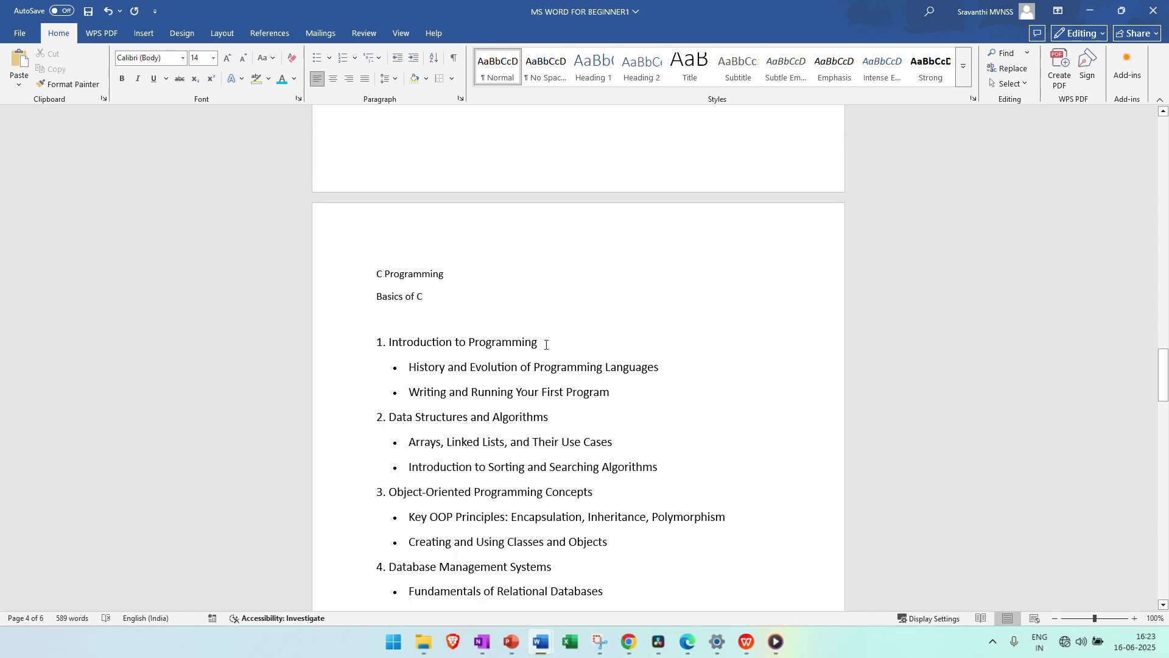
{"action": "left_click_drag", "start_coordinate": [547, 345], "coordinate": [379, 342]}
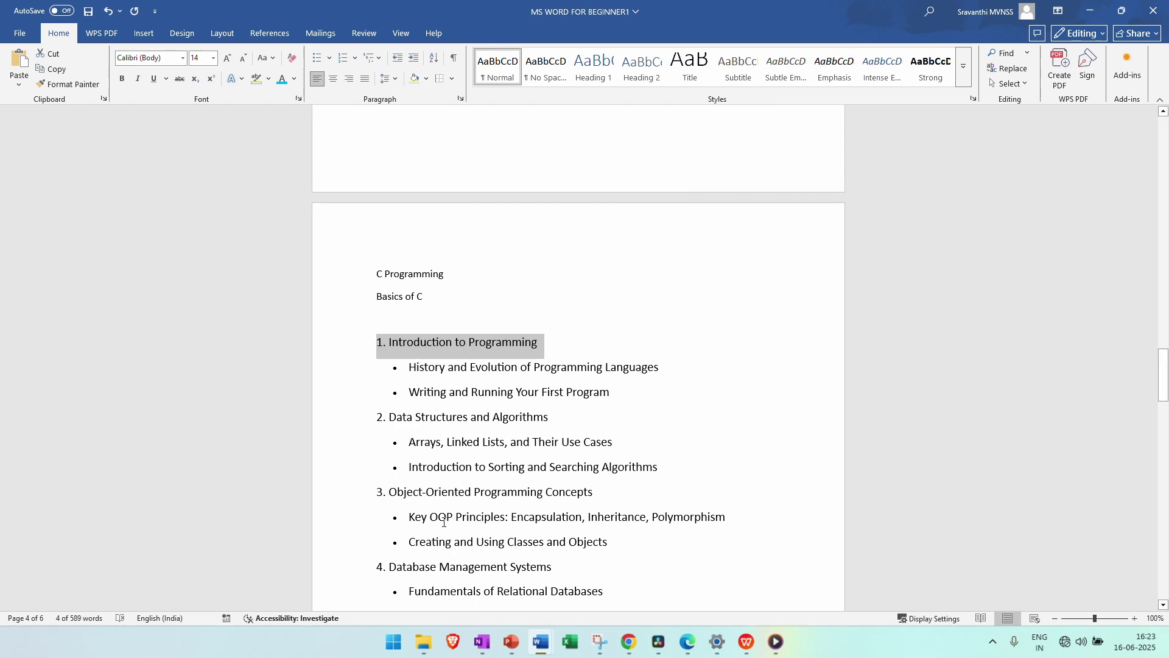
- Apply the Title style to the "C Programming" line
{"action": "left_click", "coordinate": [456, 273]}
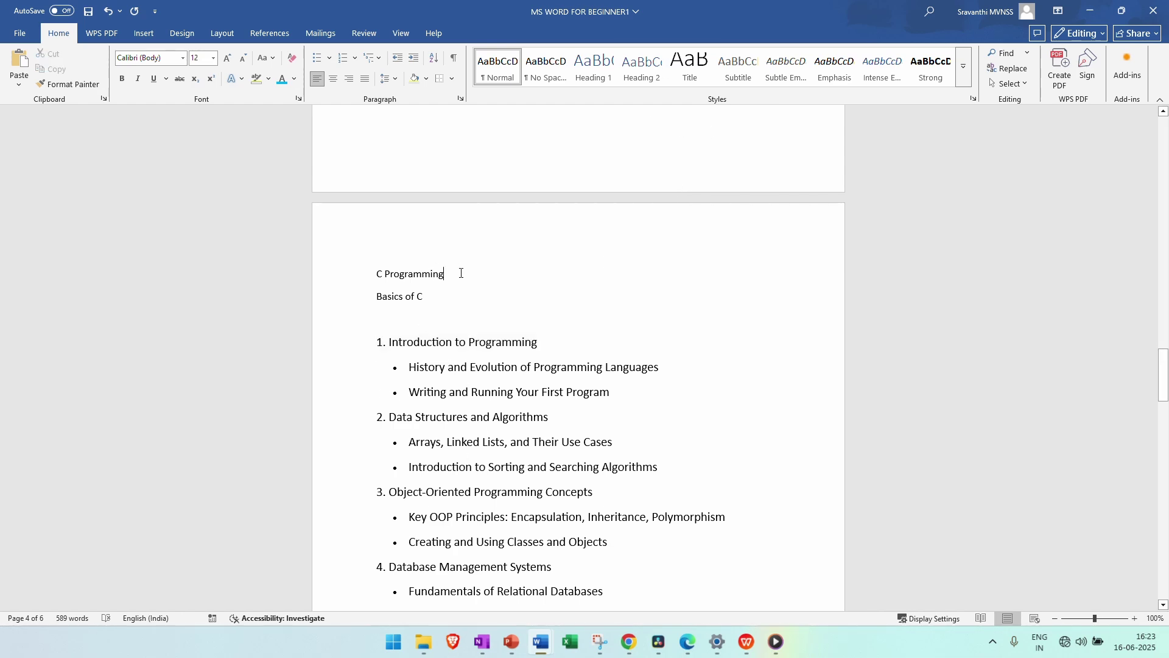
{"action": "left_click", "coordinate": [349, 274]}
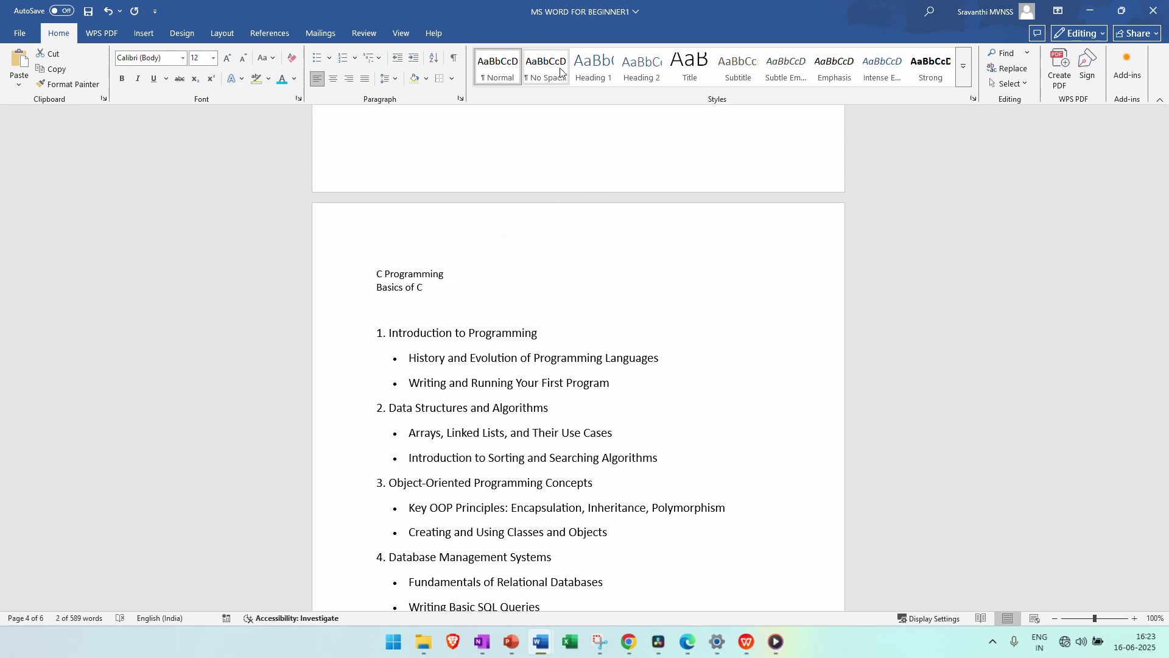
{"action": "left_click", "coordinate": [961, 73]}
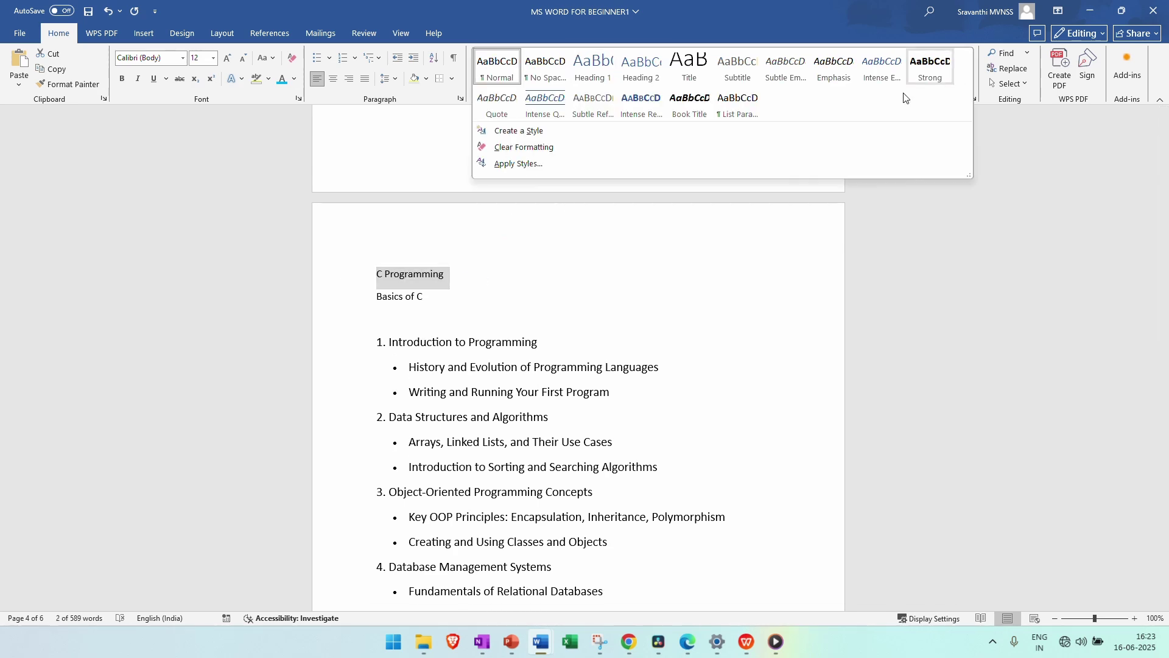
{"action": "left_click", "coordinate": [689, 76]}
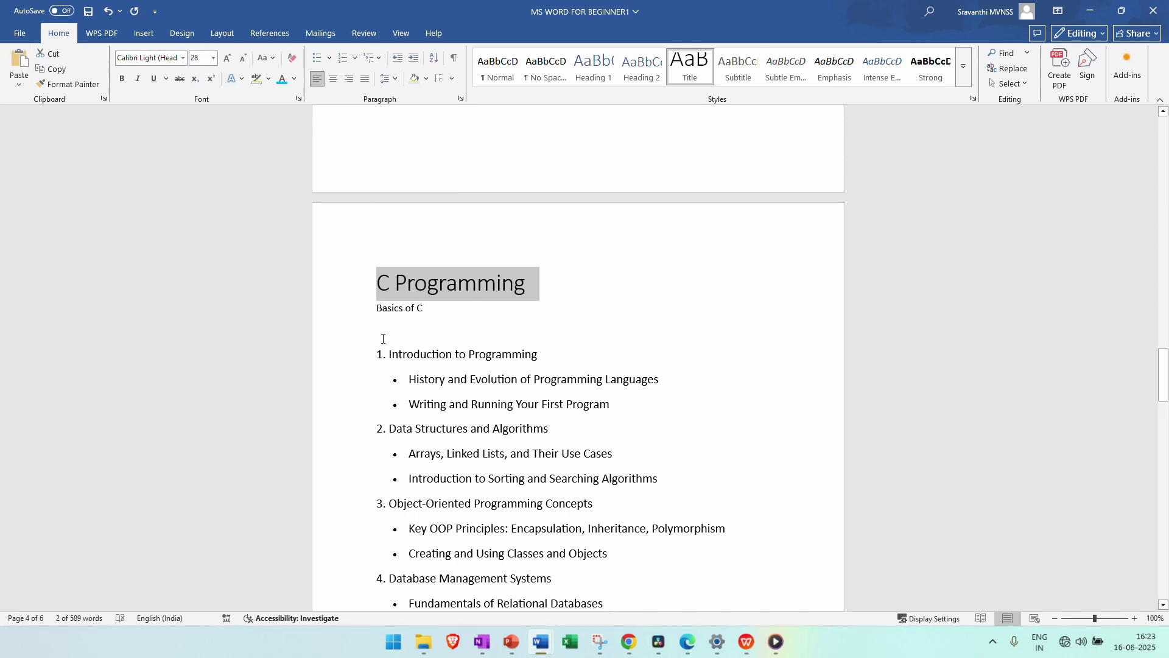
- Apply the Subtitle style to the "Basics of C" line
{"action": "left_click", "coordinate": [444, 316]}
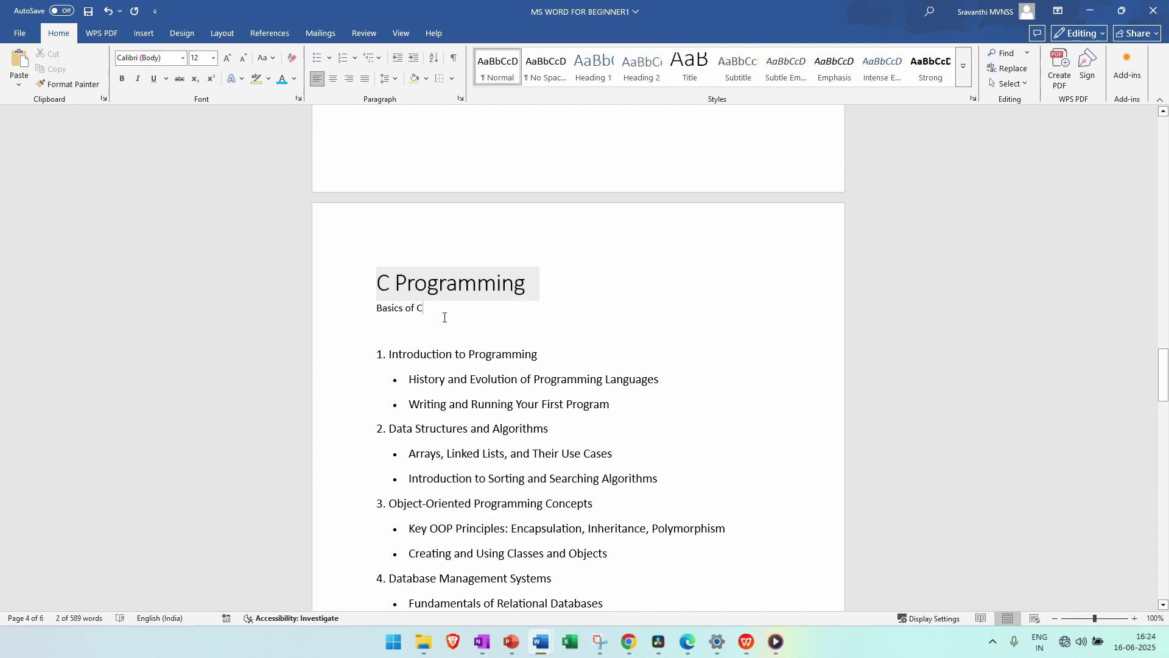
{"action": "left_click", "coordinate": [358, 308]}
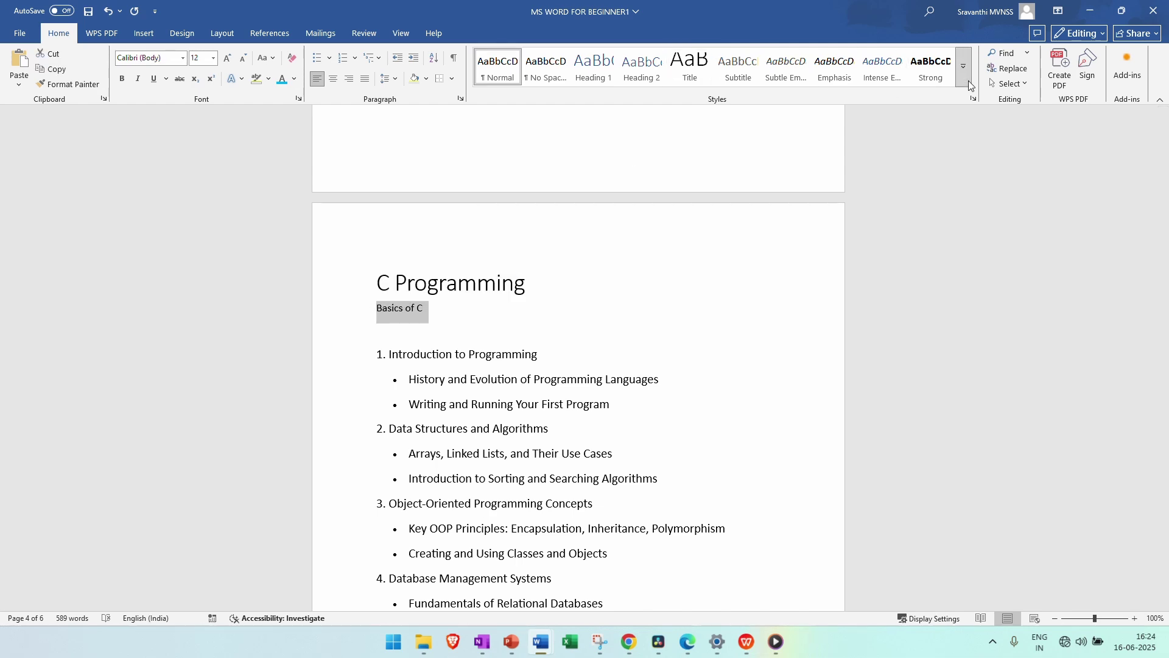
{"action": "left_click", "coordinate": [964, 78]}
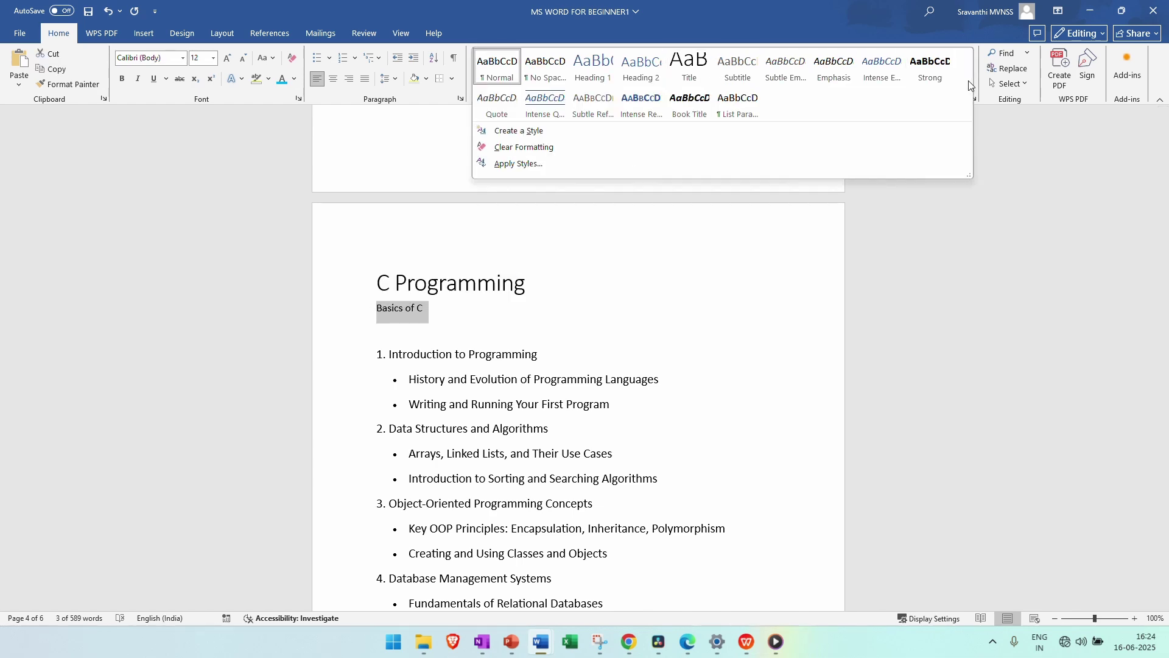
{"action": "left_click", "coordinate": [737, 70]}
{"action": "left_click", "coordinate": [408, 324]}
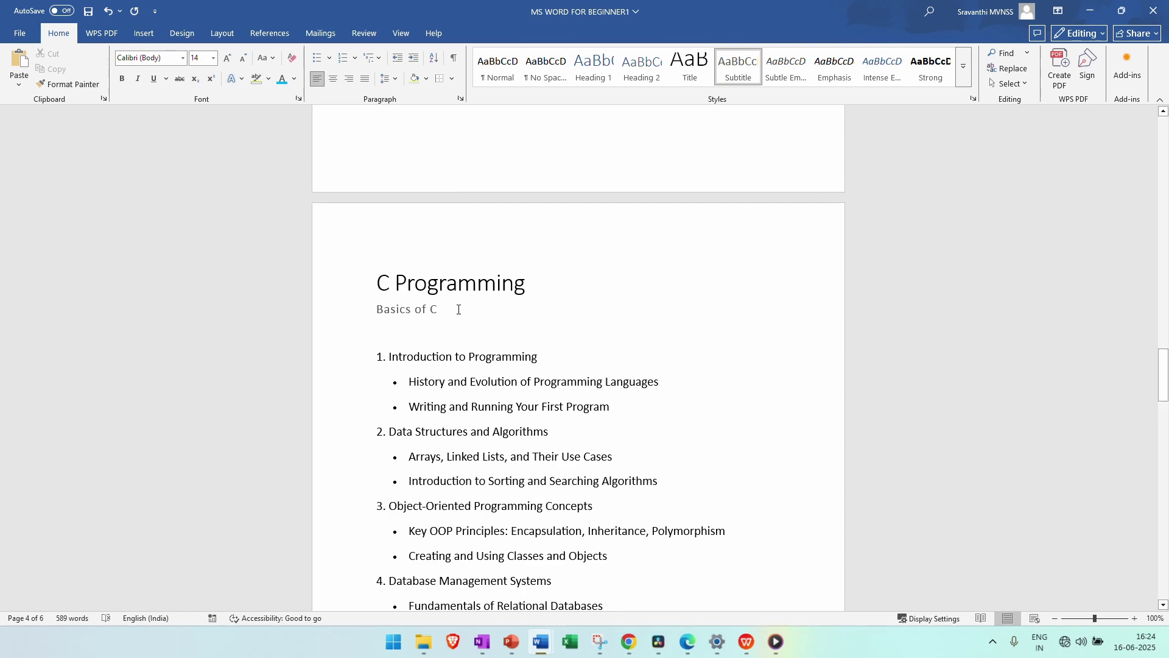
- Apply the Heading 1 style to the "1. Introduction to Programming" line
{"action": "scroll", "coordinate": [458, 310], "scroll_direction": "down", "scroll_amount": 1}
{"action": "left_click_drag", "start_coordinate": [578, 324], "coordinate": [347, 330]}
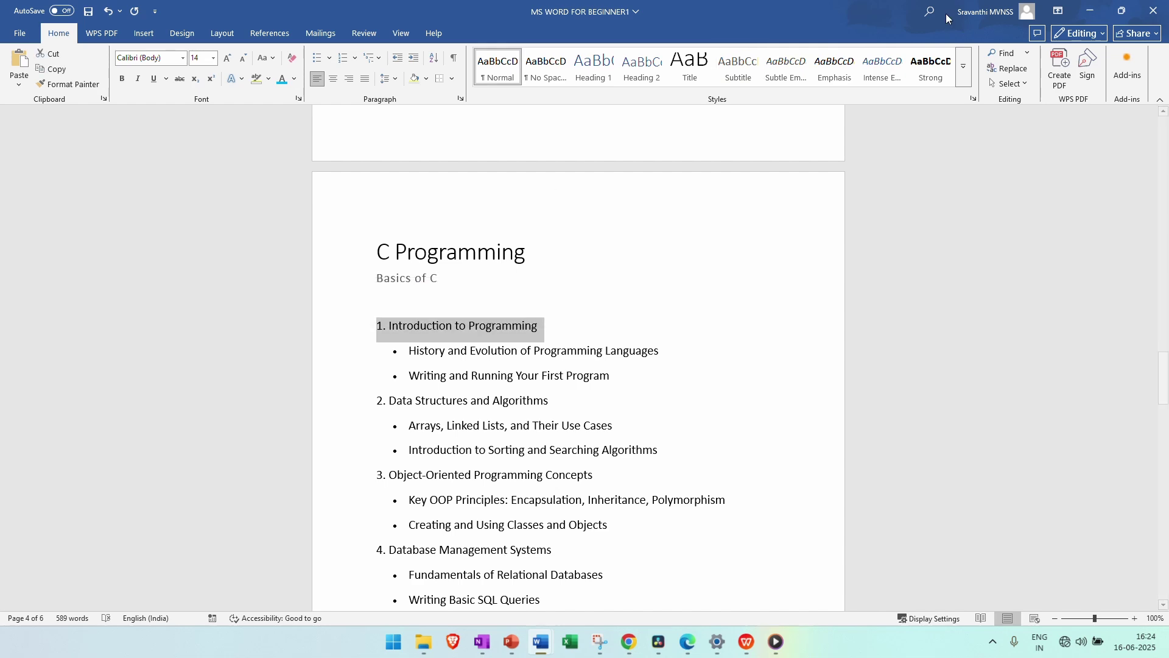
{"action": "left_click", "coordinate": [963, 67]}
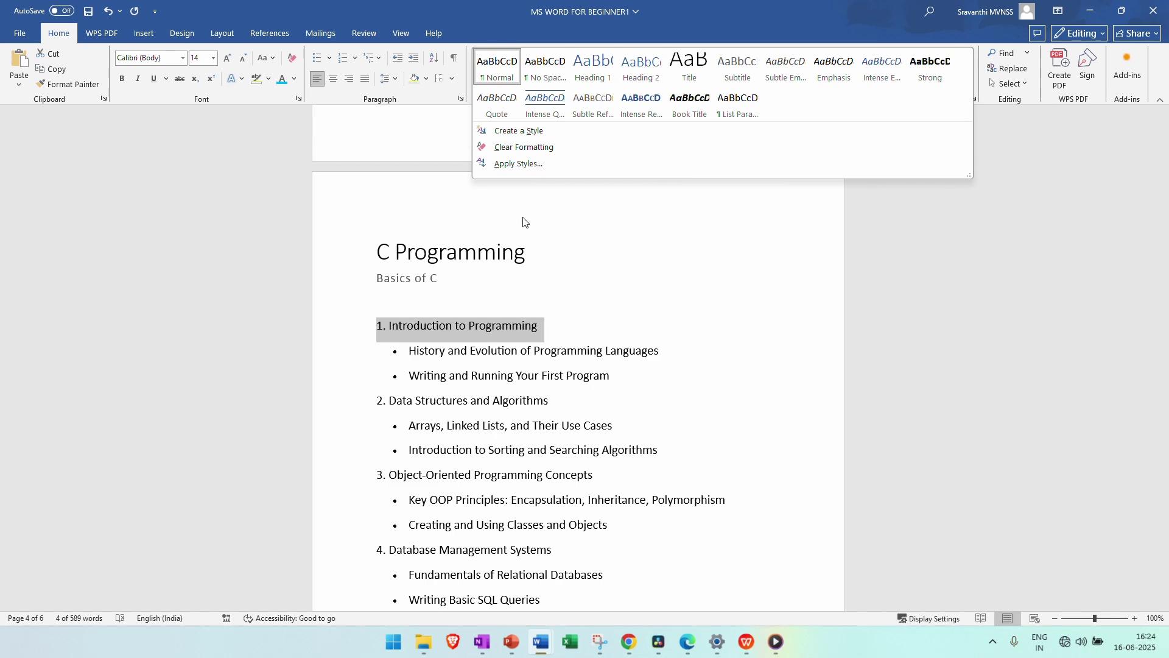
{"action": "left_click", "coordinate": [589, 76]}
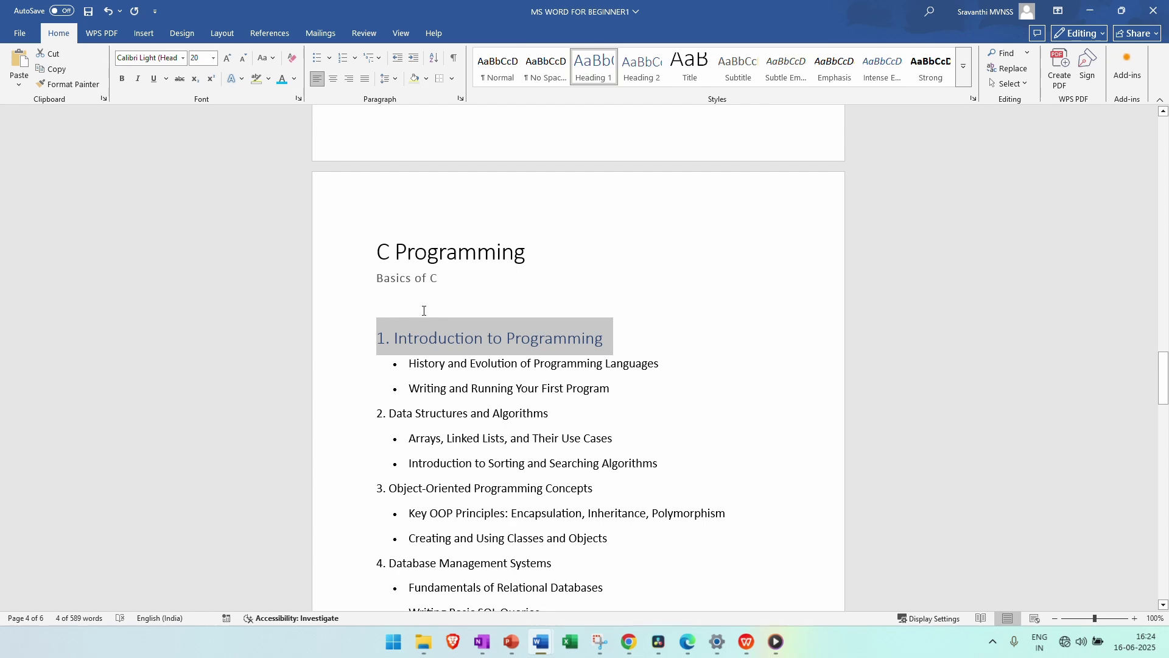
- Apply the Heading 2 style to both bullet lines under "1. Introduction to Programming"
{"action": "left_click", "coordinate": [405, 365]}
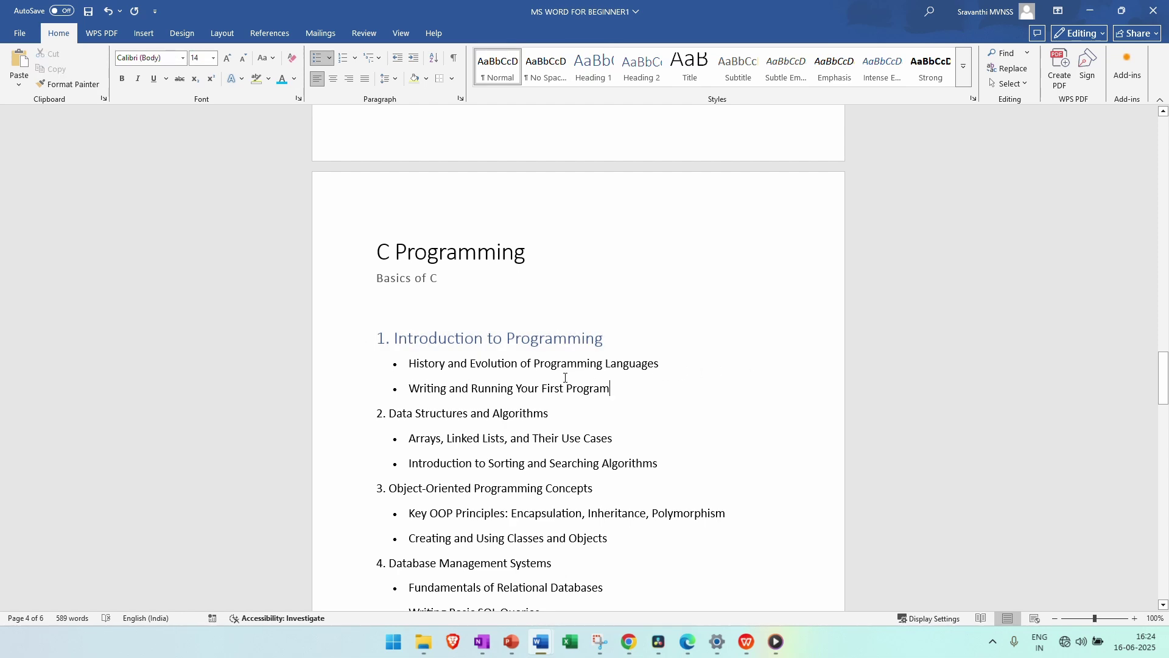
{"action": "left_click", "coordinate": [408, 373], "text": "shift"}
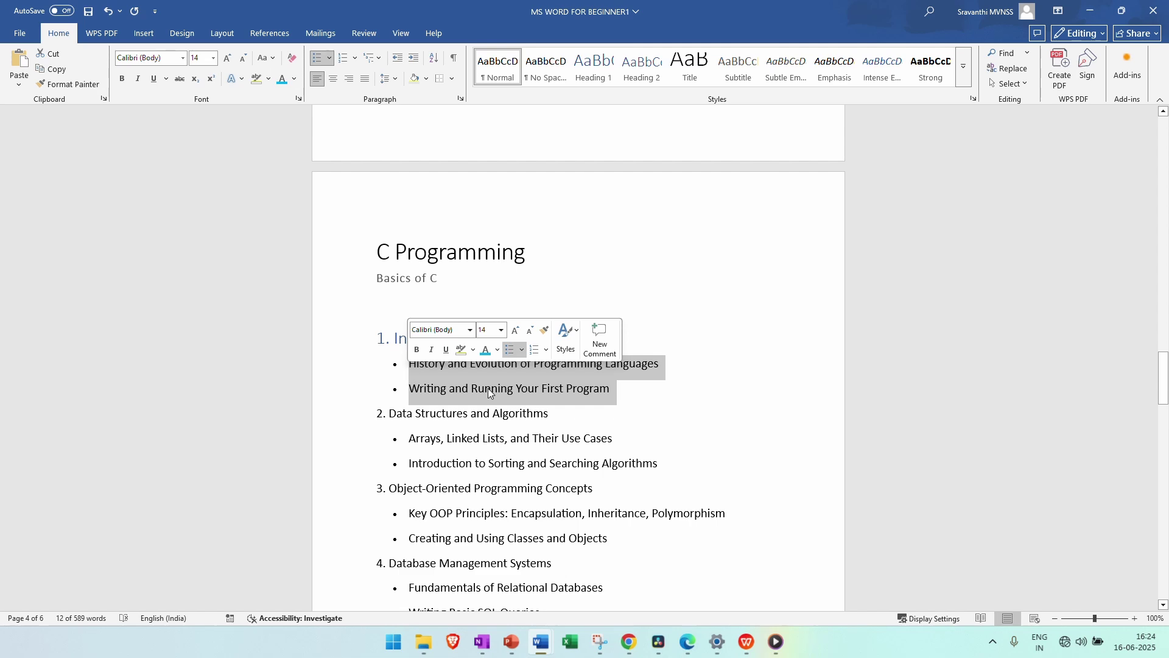
{"action": "left_click", "coordinate": [542, 391]}
{"action": "left_click_drag", "start_coordinate": [652, 366], "coordinate": [406, 365]}
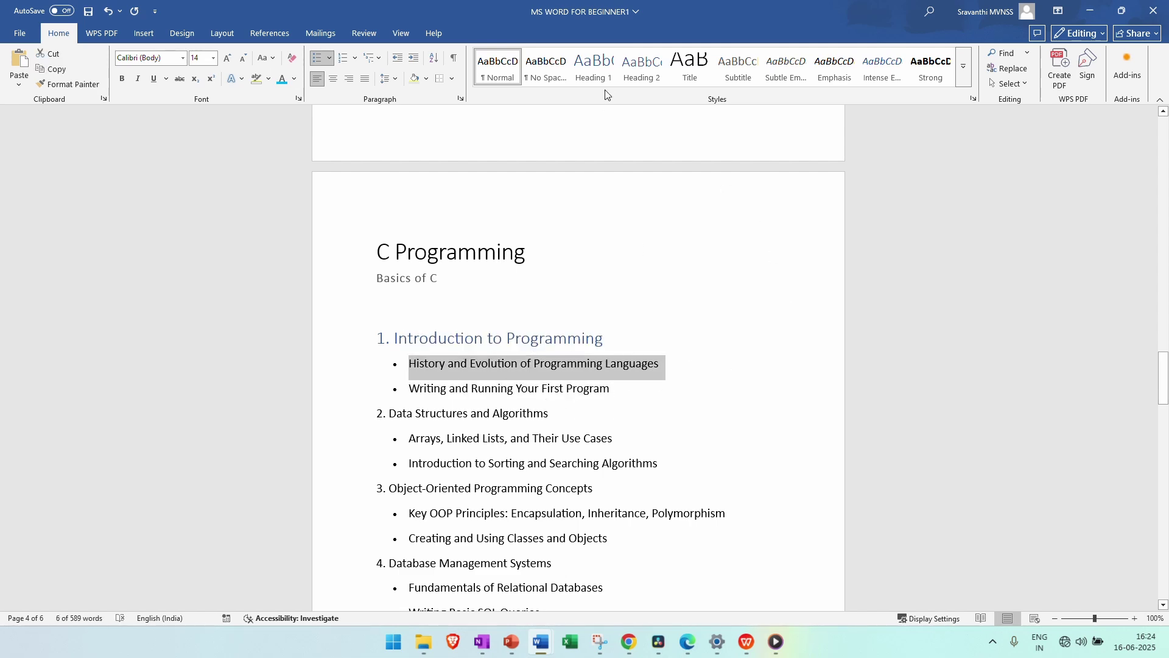
{"action": "left_click", "coordinate": [639, 72]}
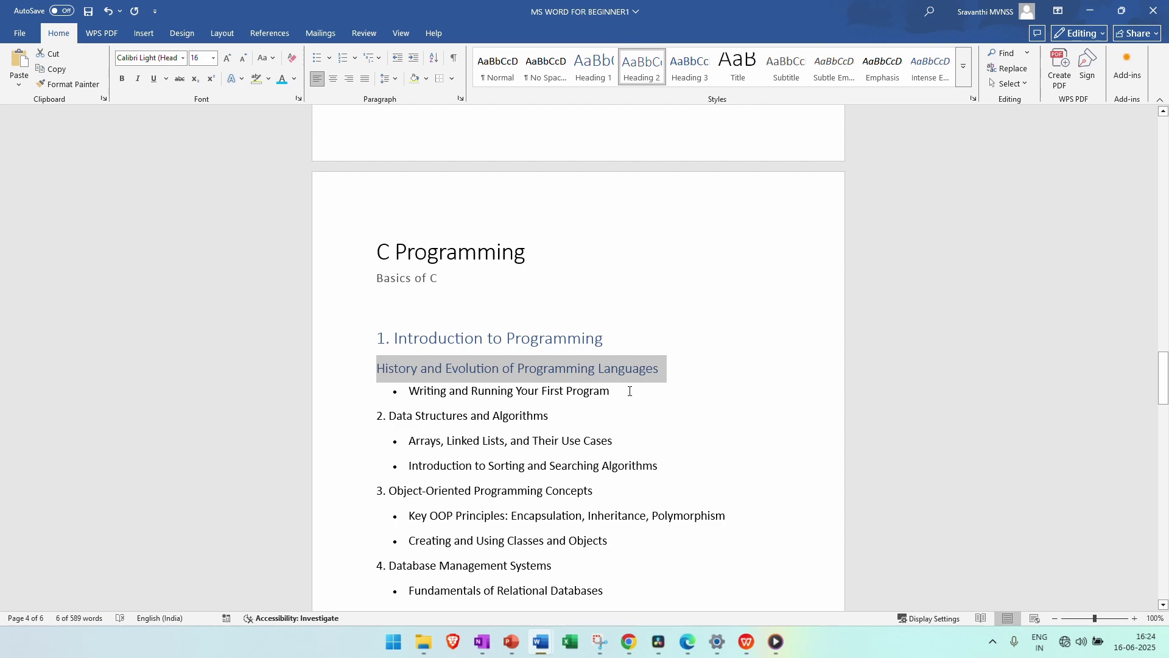
{"action": "left_click_drag", "start_coordinate": [630, 391], "coordinate": [357, 397]}
{"action": "left_click", "coordinate": [642, 67]}
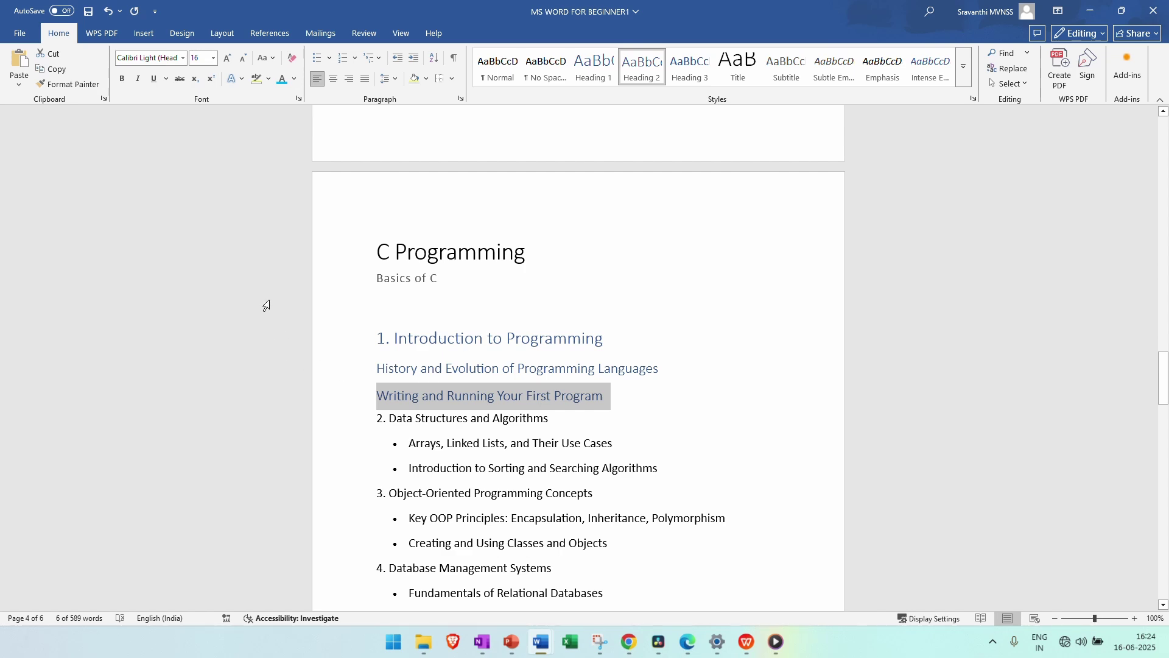
{"action": "left_click", "coordinate": [269, 336]}
{"action": "left_click", "coordinate": [340, 368]}
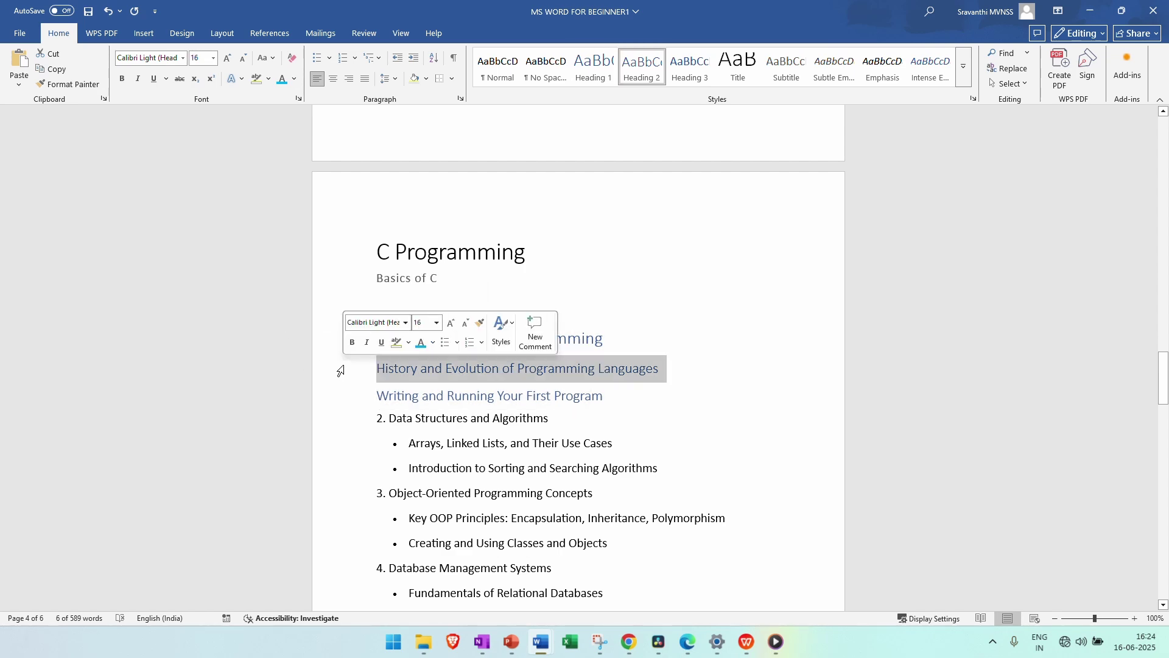
{"action": "left_click_drag", "start_coordinate": [671, 399], "coordinate": [355, 363]}
{"action": "left_click", "coordinate": [333, 392]}
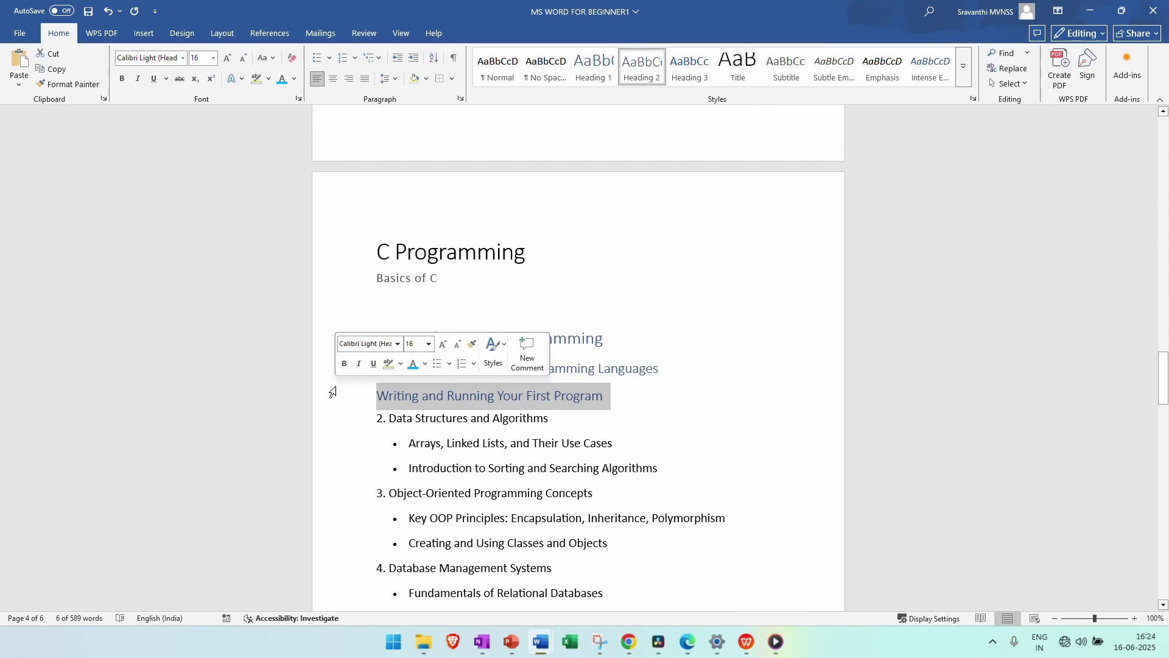
- Add the body line "nfwoefknnwsfmswefkm" under the "History and Evolution of Programming Languages" heading, and collapse and re-expand that heading
{"action": "left_click", "coordinate": [664, 369]}
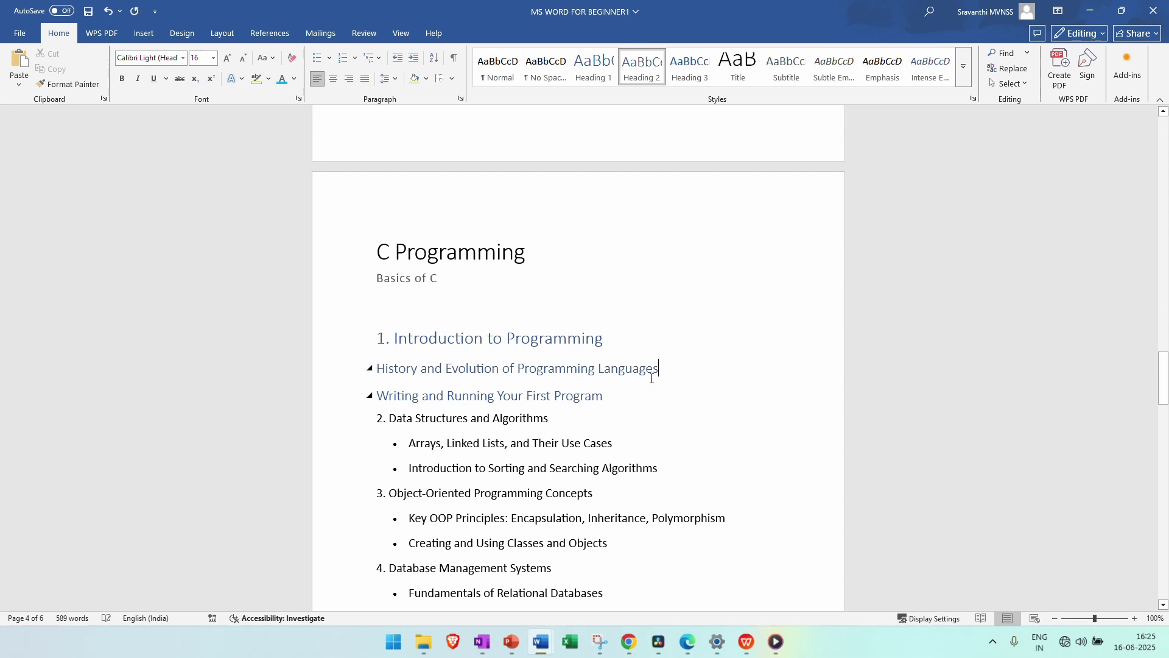
{"action": "key", "text": "Return"}
{"action": "type", "text": "nfwoefknn"}
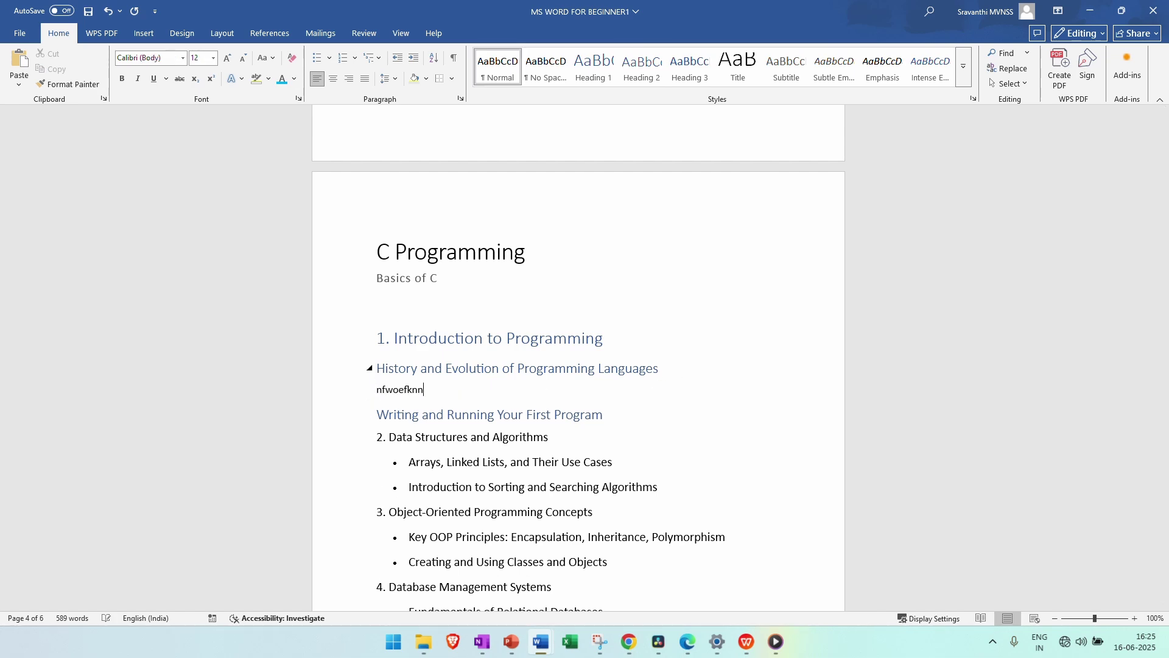
{"action": "type", "text": "wsfmswefkm"}
{"action": "left_click", "coordinate": [369, 368]}
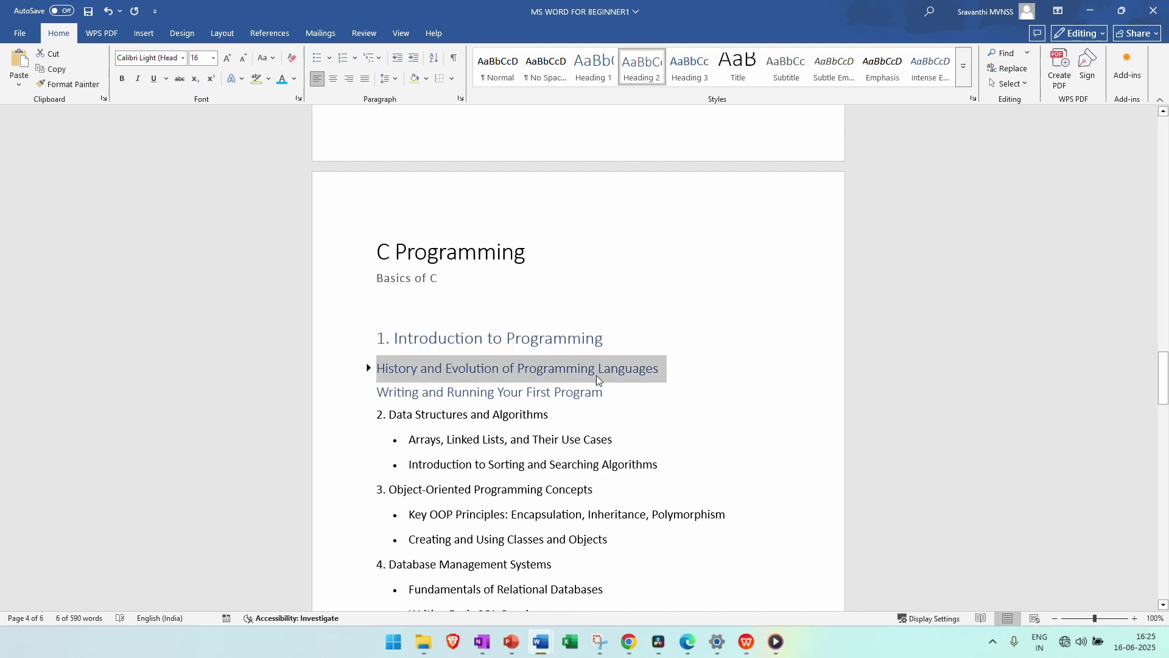
{"action": "left_click", "coordinate": [369, 368]}
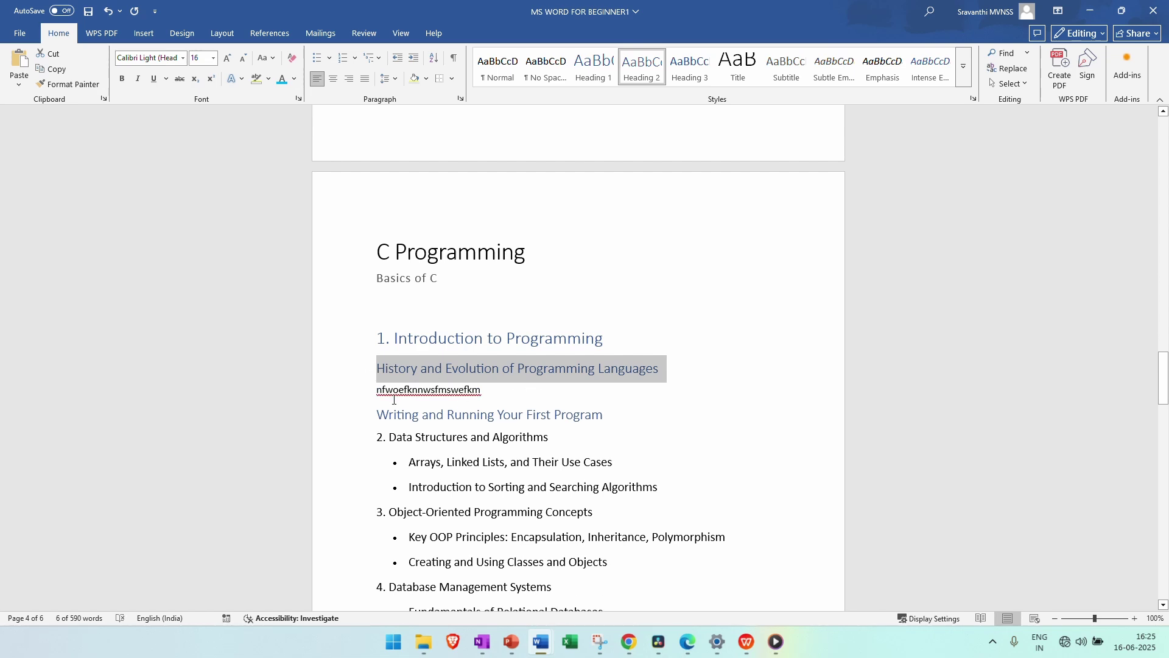
- Add the body line "soqiwdjpwefopwe" under the "Writing and Running Your First Program" heading, and collapse and re-expand that heading
{"action": "left_click", "coordinate": [610, 415]}
{"action": "key", "text": "Return"}
{"action": "type", "text": "soqiwdjpwefopwe"}
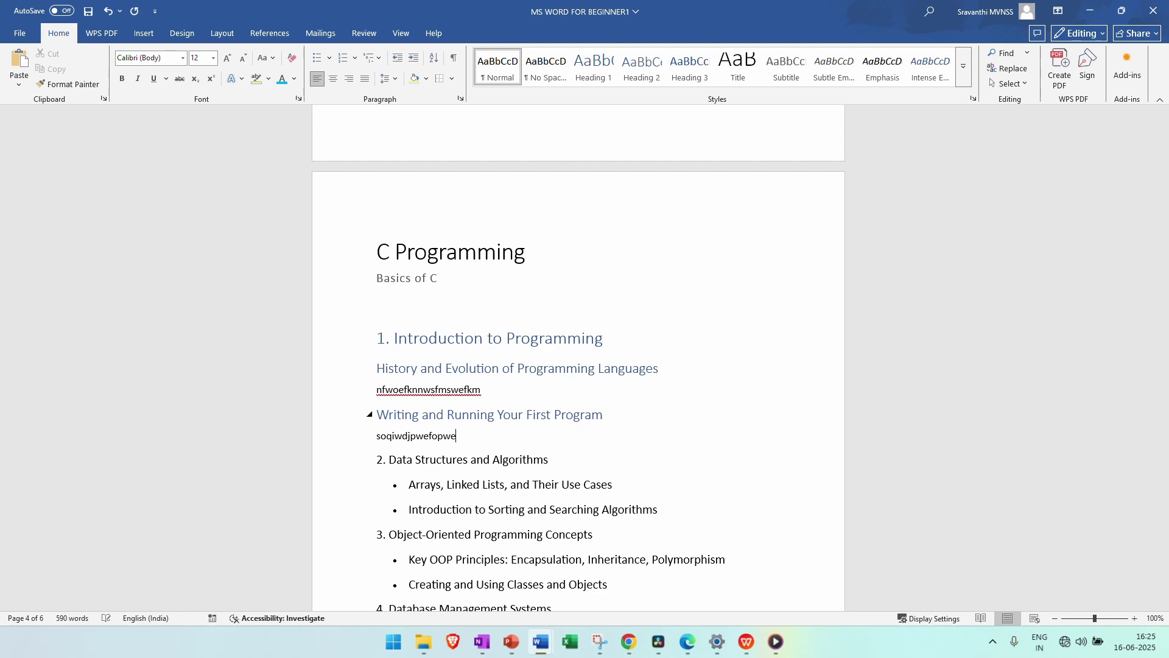
{"action": "left_click", "coordinate": [370, 416]}
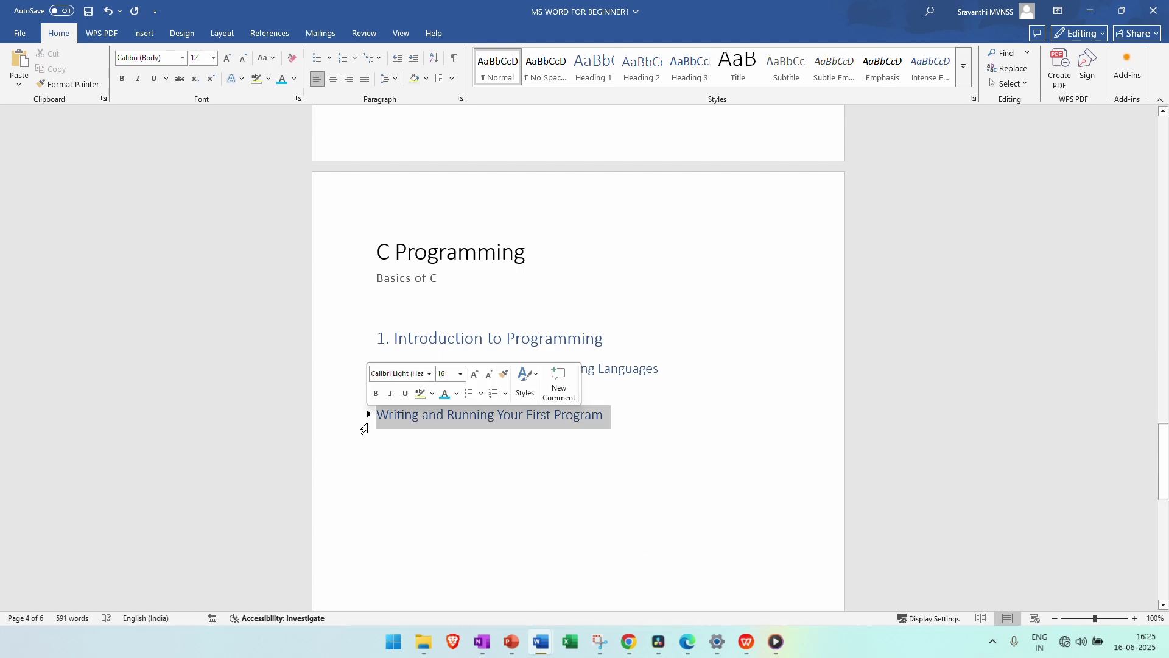
{"action": "left_click", "coordinate": [369, 416]}
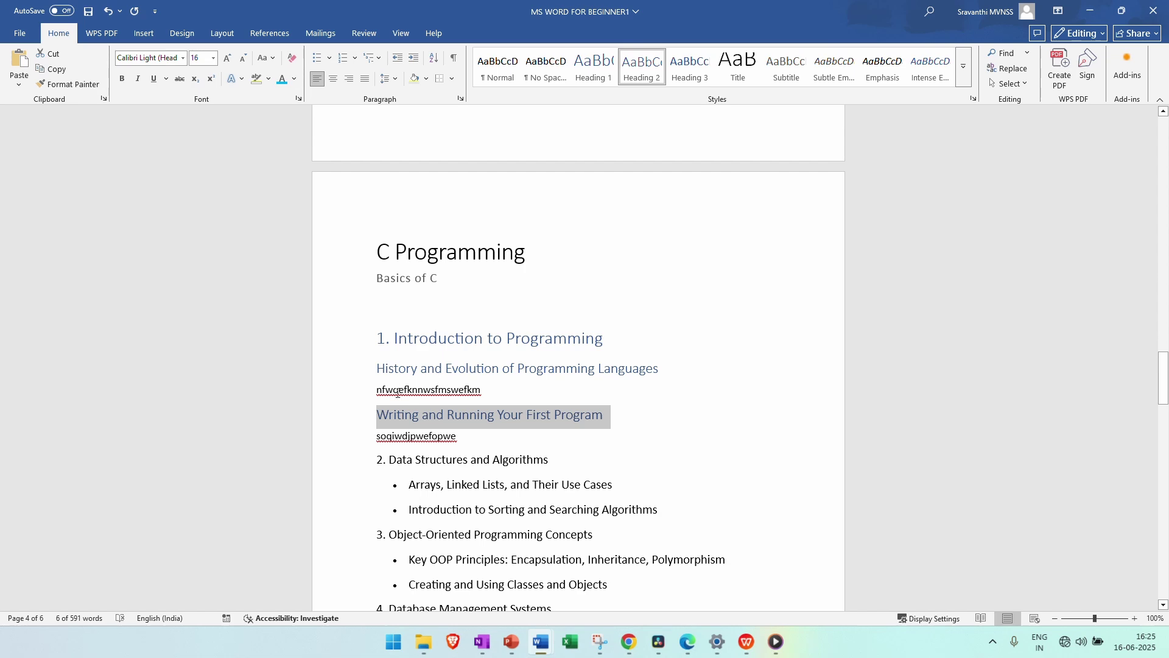
- Collapse and re-expand the "1. Introduction to Programming" heading to examine how its subheadings and body text fold
{"action": "left_click", "coordinate": [372, 371]}
{"action": "left_click", "coordinate": [373, 372]}
{"action": "left_click_drag", "start_coordinate": [377, 364], "coordinate": [478, 436]}
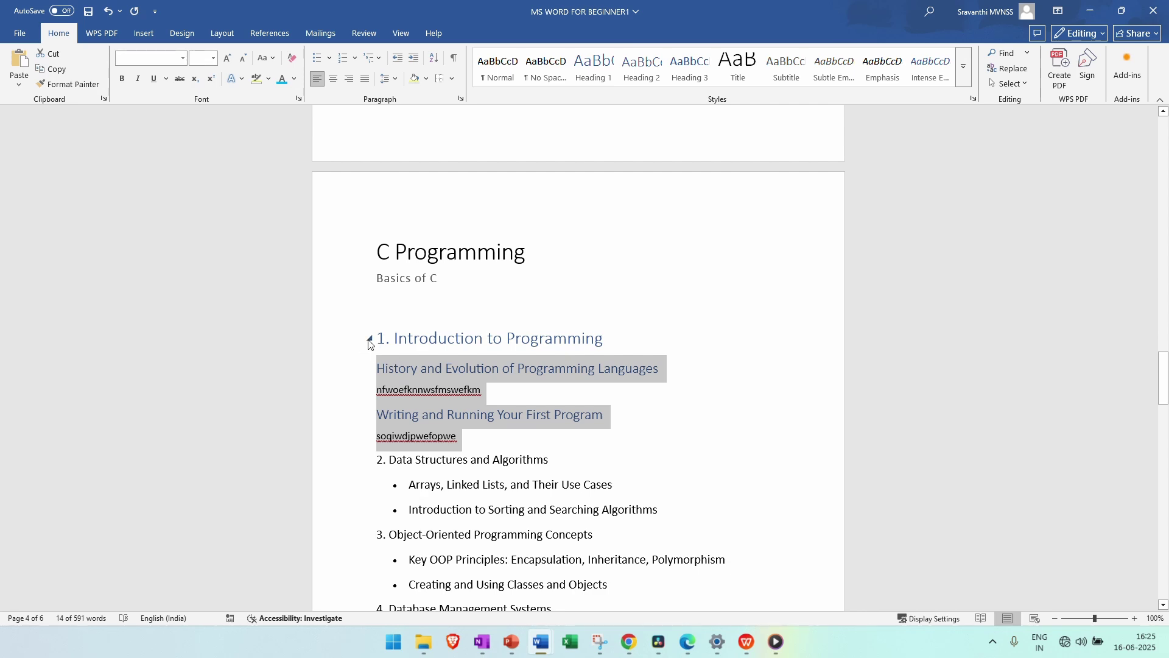
{"action": "left_click", "coordinate": [369, 339]}
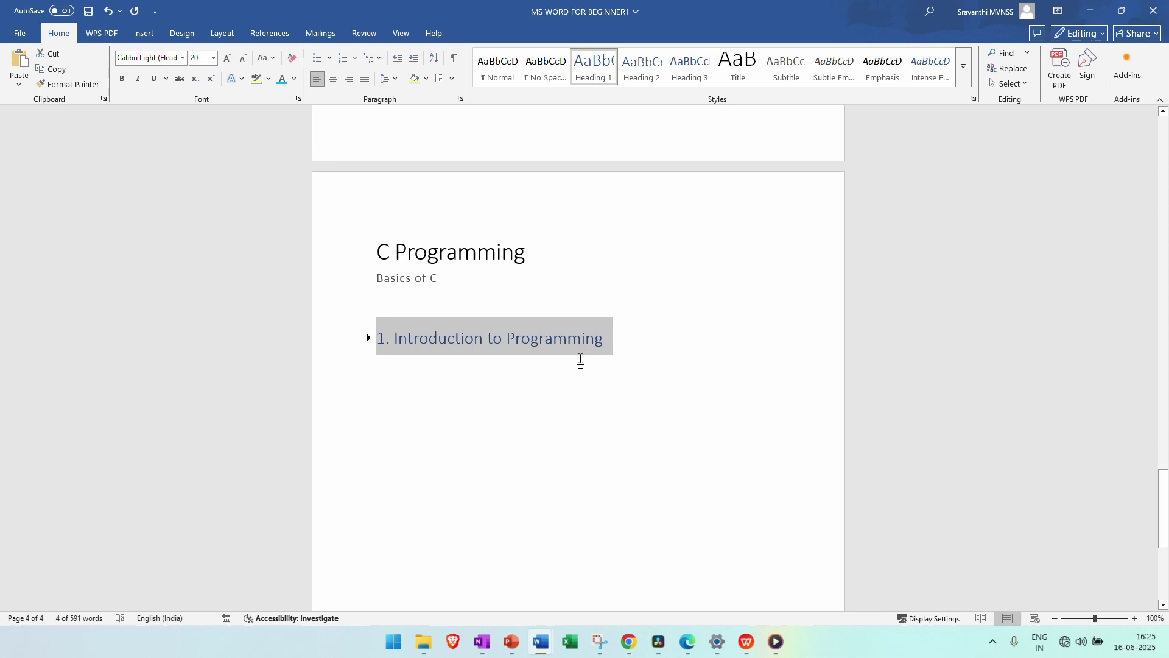
{"action": "left_click", "coordinate": [369, 338]}
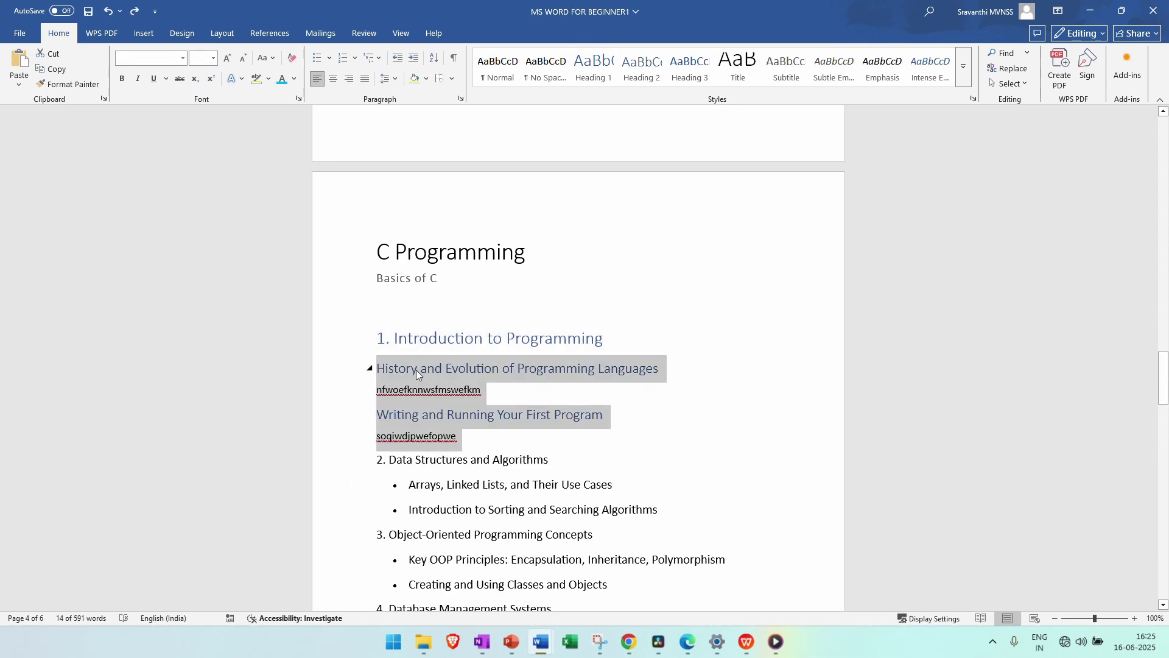
- Apply the Heading 1 style to the "2. Data Structures and Algorithms" line
{"action": "left_click_drag", "start_coordinate": [387, 461], "coordinate": [454, 586]}
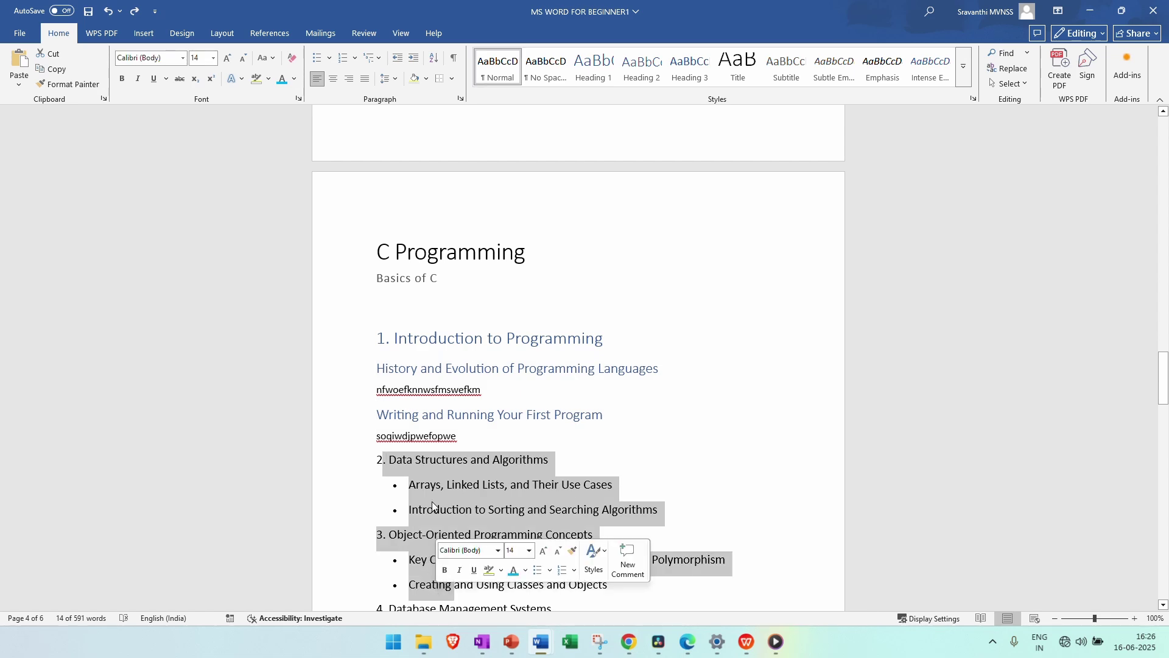
{"action": "left_click", "coordinate": [551, 465]}
{"action": "left_click_drag", "start_coordinate": [563, 464], "coordinate": [375, 462]}
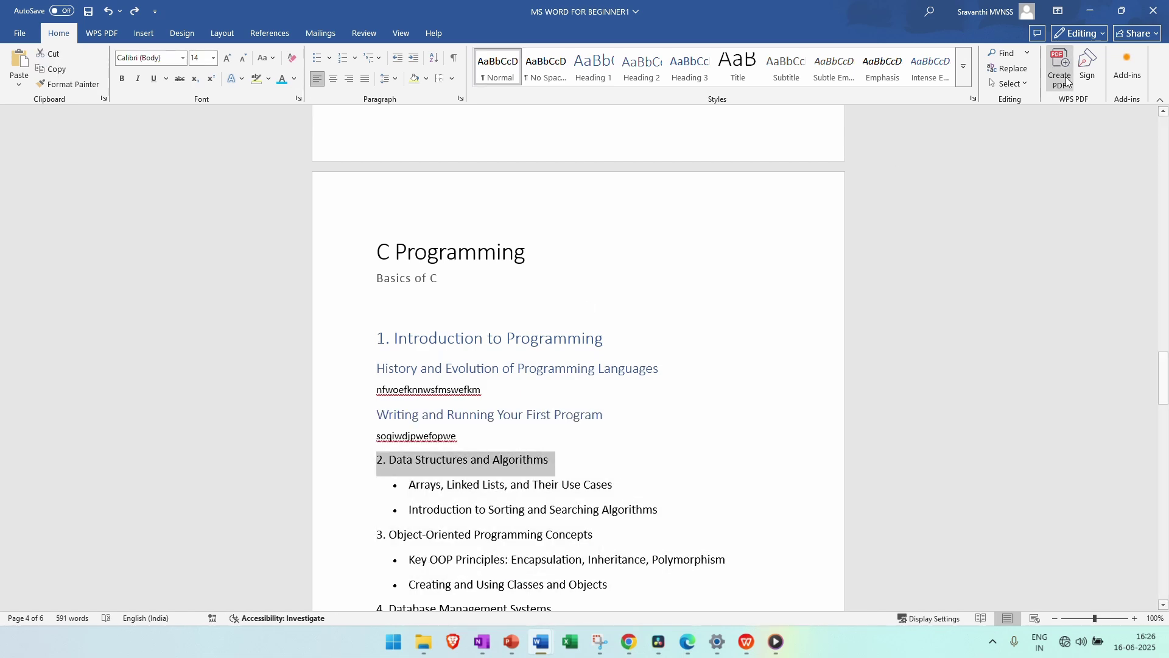
{"action": "left_click", "coordinate": [591, 79]}
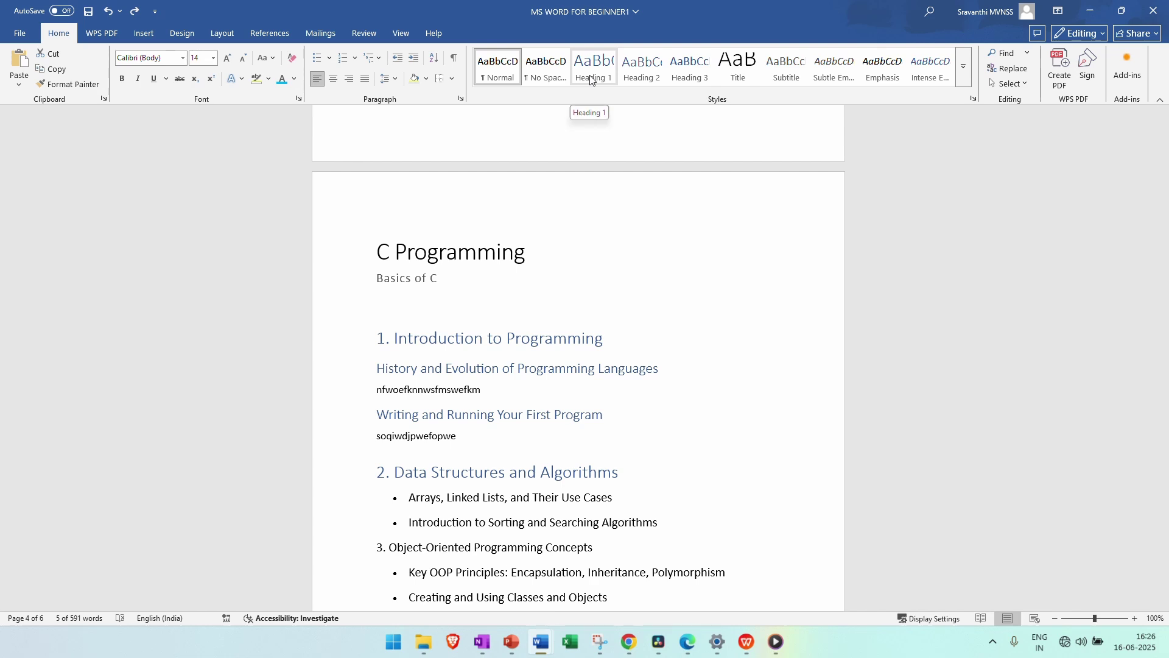
{"action": "left_click", "coordinate": [591, 79]}
{"action": "scroll", "coordinate": [585, 414], "scroll_direction": "down", "scroll_amount": 2}
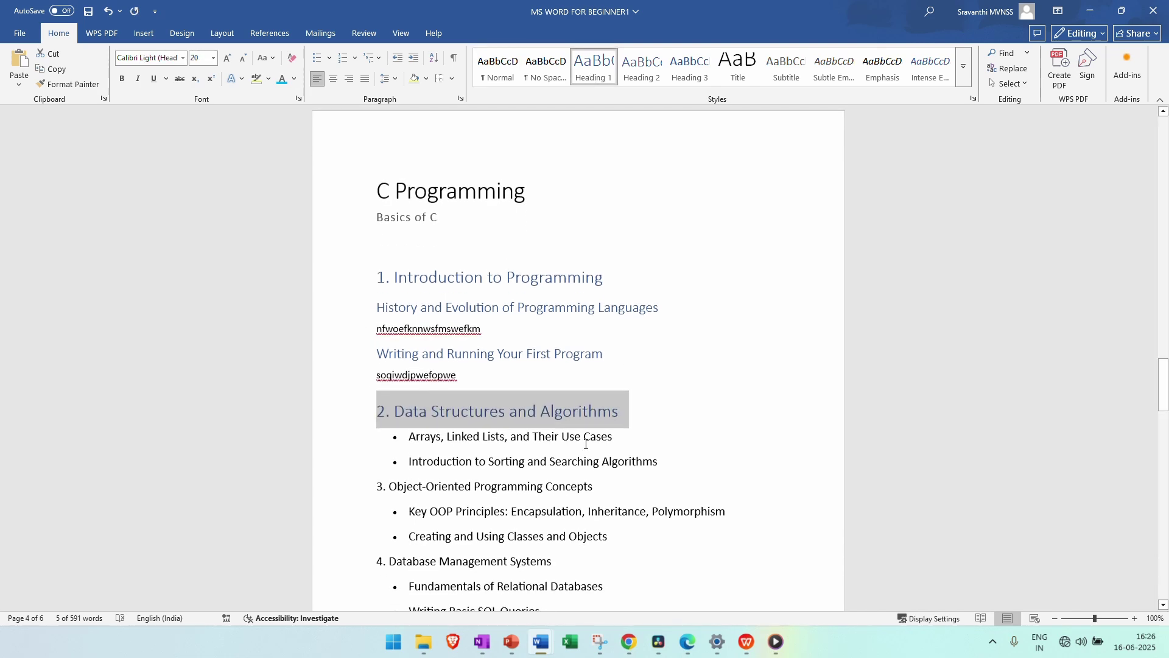
{"action": "left_click_drag", "start_coordinate": [603, 485], "coordinate": [382, 485]}
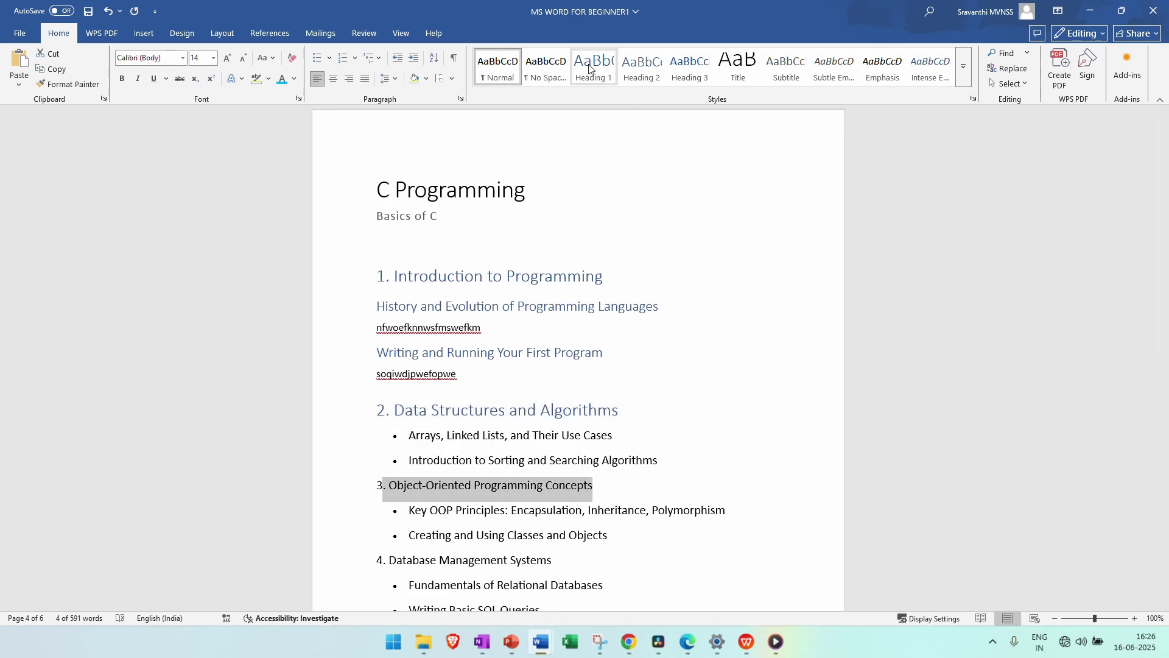
{"action": "left_click", "coordinate": [603, 76]}
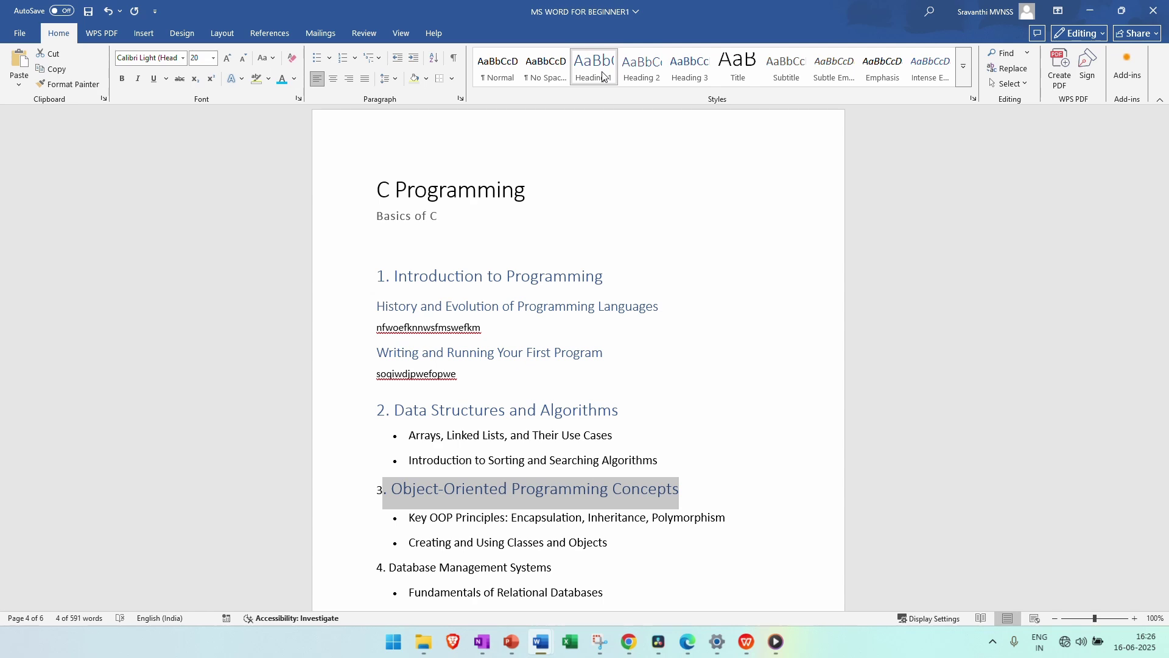
{"action": "key", "text": "ctrl+z"}
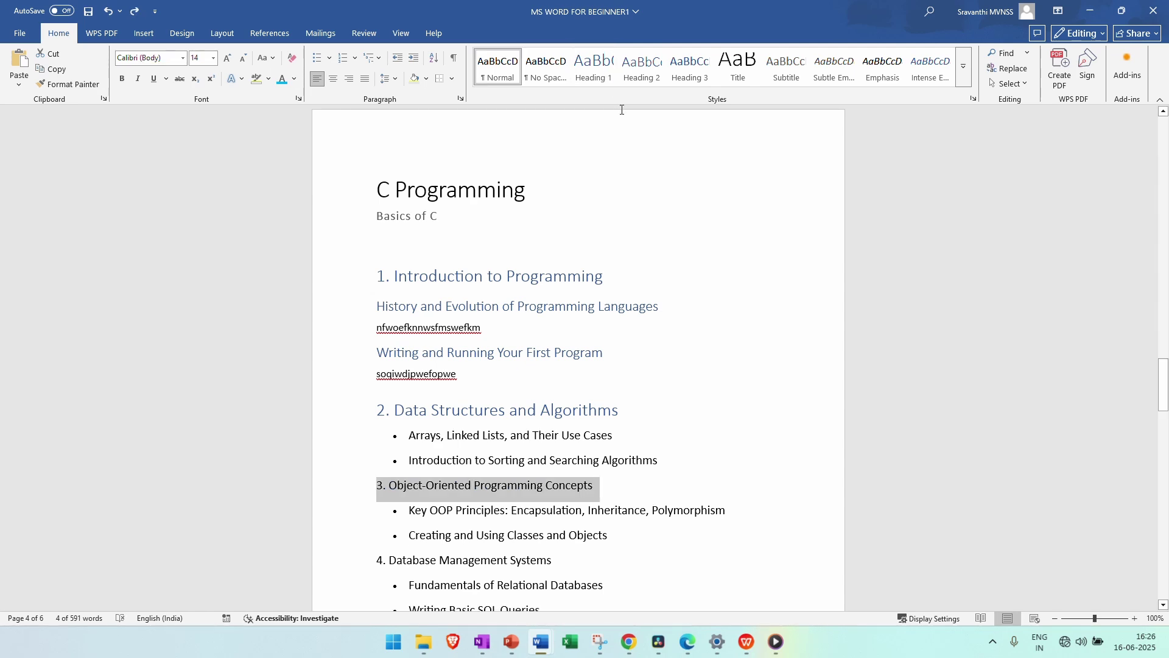
- Apply the Heading 1 style to the topic lines numbered 3 to 6, from "Object-Oriented Programming Concepts" to "Software Testing and Debugging"
{"action": "left_click", "coordinate": [597, 78]}
{"action": "scroll", "coordinate": [562, 437], "scroll_direction": "down", "scroll_amount": 5}
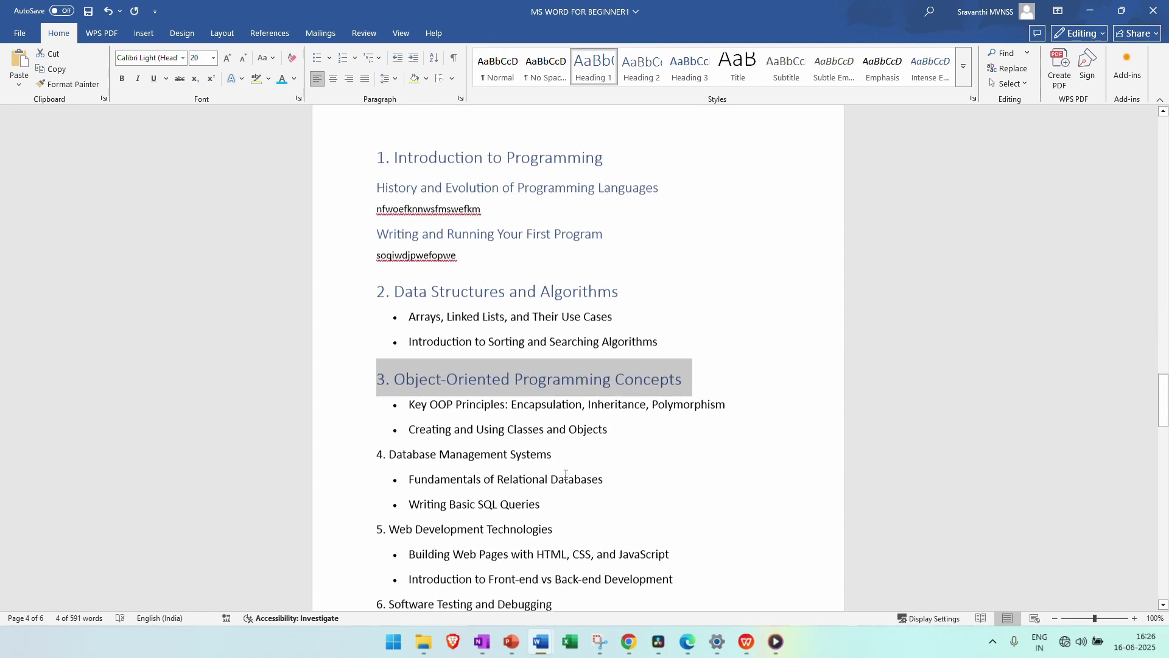
{"action": "scroll", "coordinate": [562, 437], "scroll_direction": "down", "scroll_amount": 3}
{"action": "left_click_drag", "start_coordinate": [569, 322], "coordinate": [338, 334]}
{"action": "left_click_drag", "start_coordinate": [587, 399], "coordinate": [372, 404]}
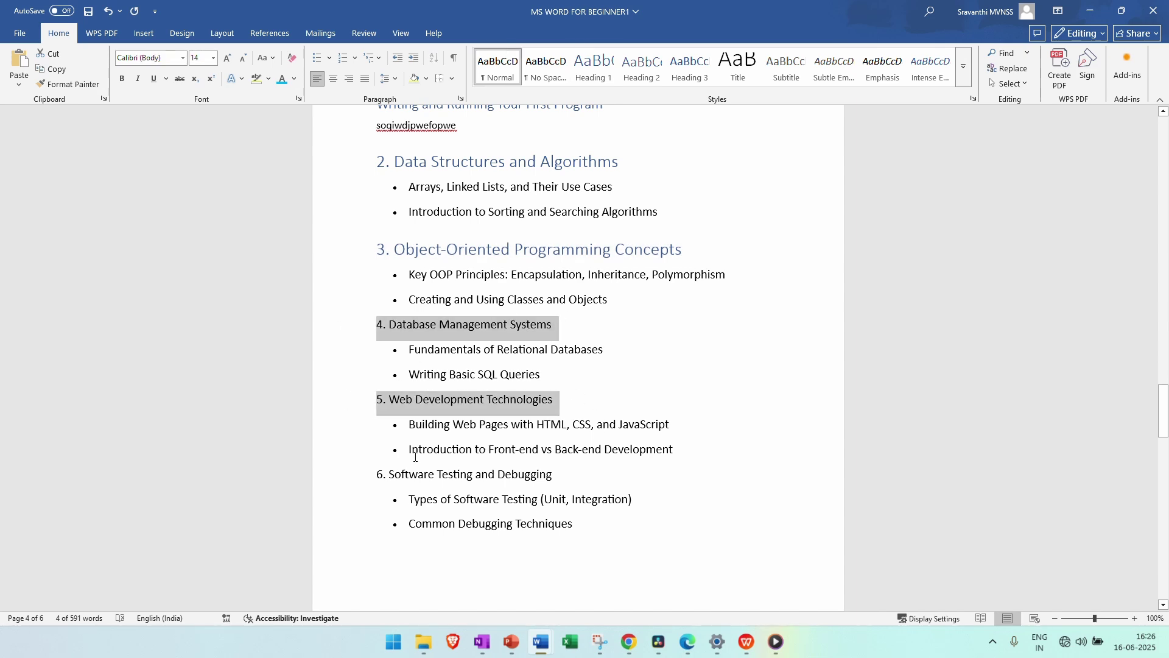
{"action": "left_click_drag", "start_coordinate": [558, 477], "coordinate": [361, 476]}
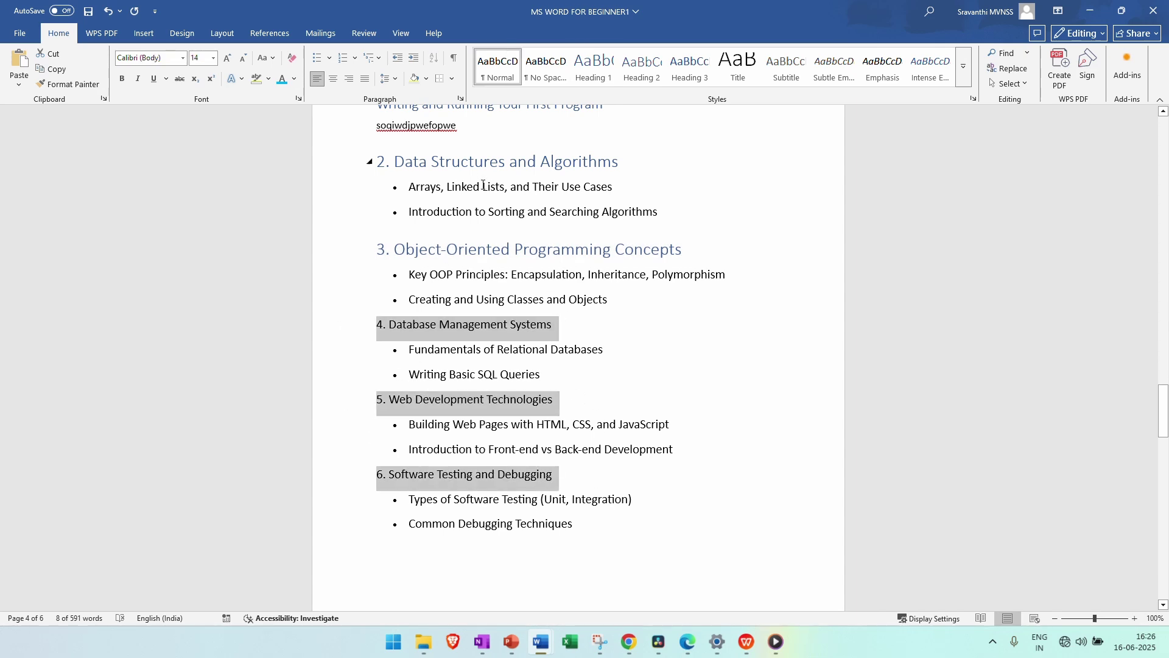
{"action": "left_click", "coordinate": [593, 68]}
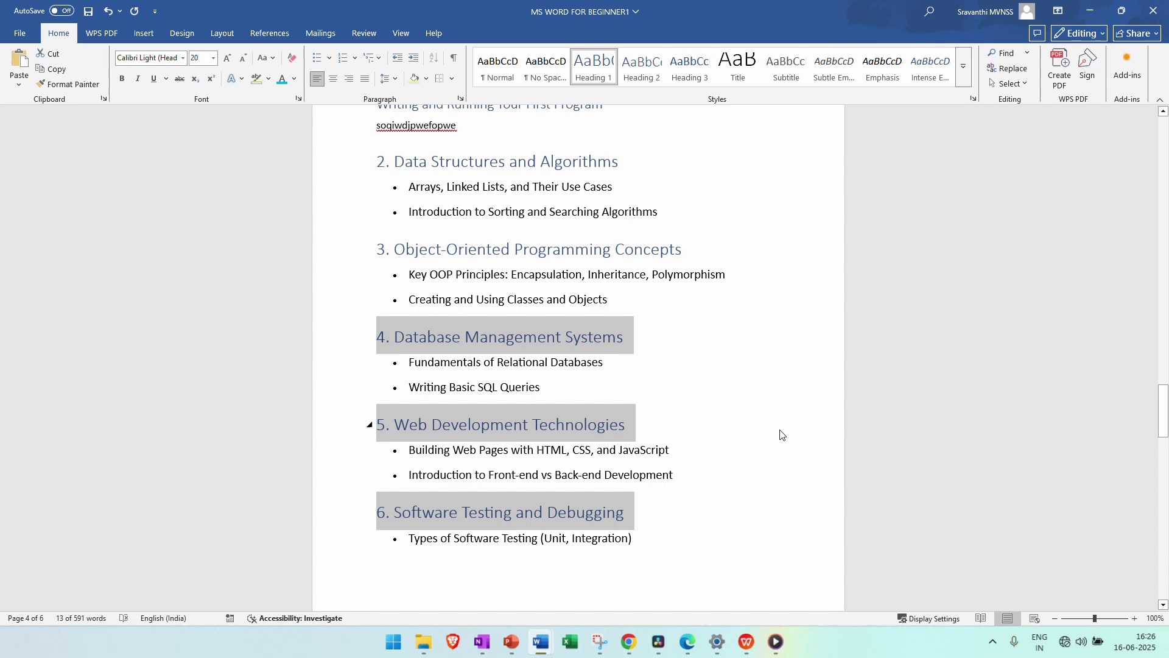
- Apply the Heading 2 style to the bullet lines under topics 2, 3 and 4
{"action": "scroll", "coordinate": [635, 477], "scroll_direction": "up", "scroll_amount": 3}
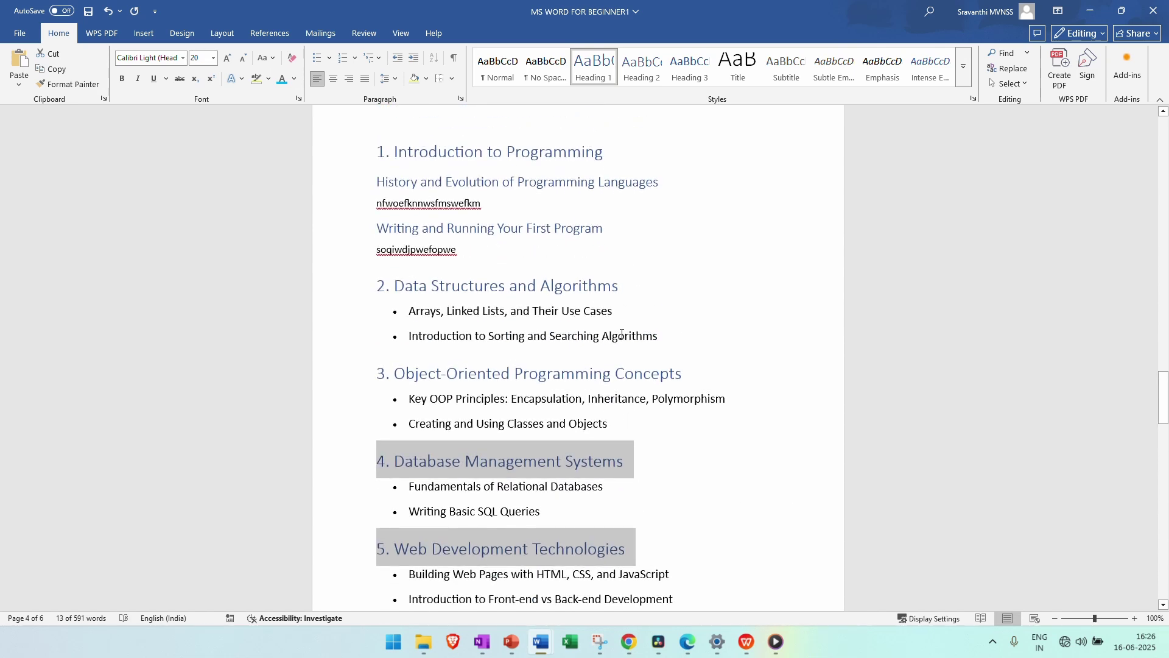
{"action": "left_click_drag", "start_coordinate": [666, 336], "coordinate": [394, 329]}
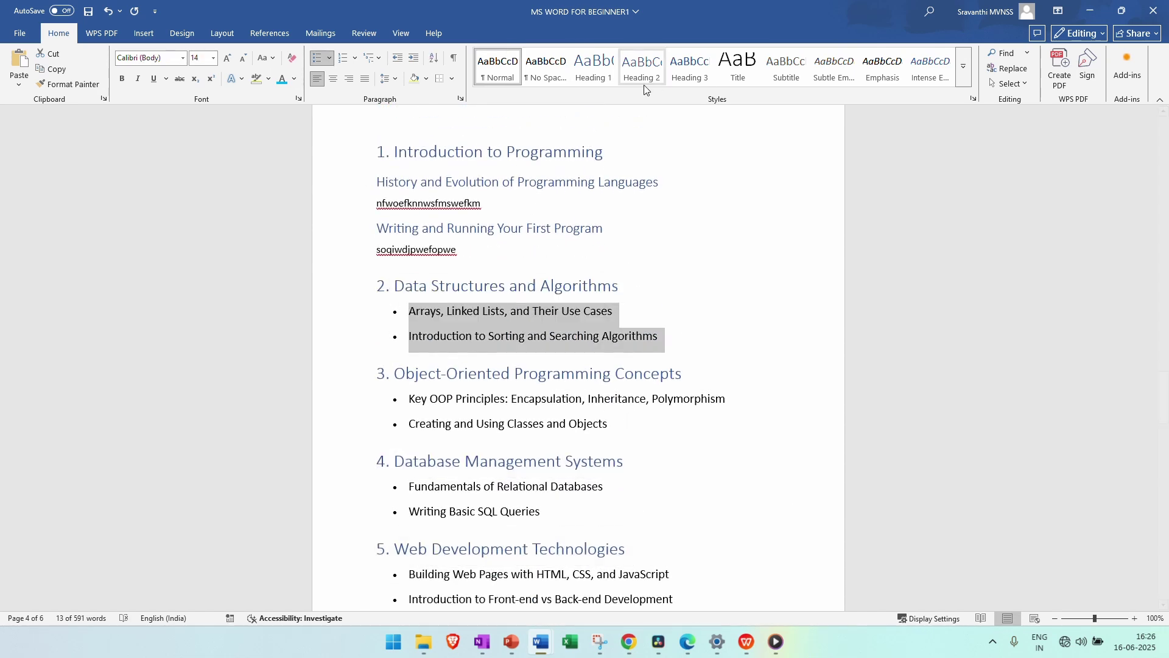
{"action": "left_click", "coordinate": [627, 84]}
{"action": "left_click_drag", "start_coordinate": [632, 441], "coordinate": [407, 407]}
{"action": "left_click_drag", "start_coordinate": [556, 526], "coordinate": [432, 496]}
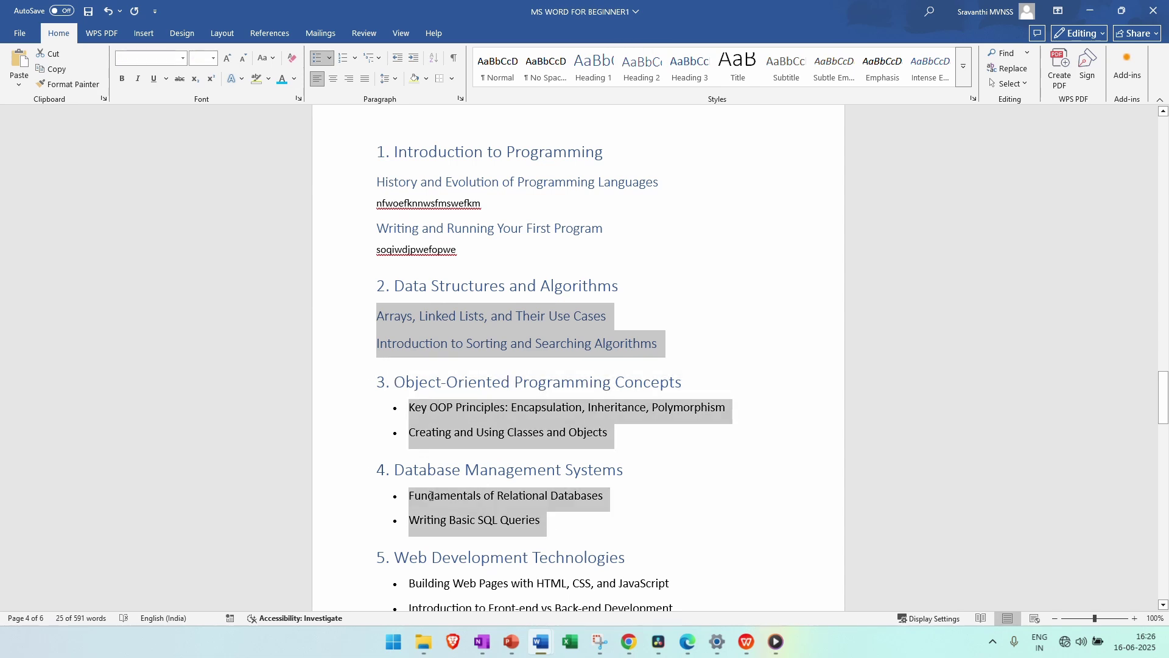
{"action": "left_click", "coordinate": [641, 79]}
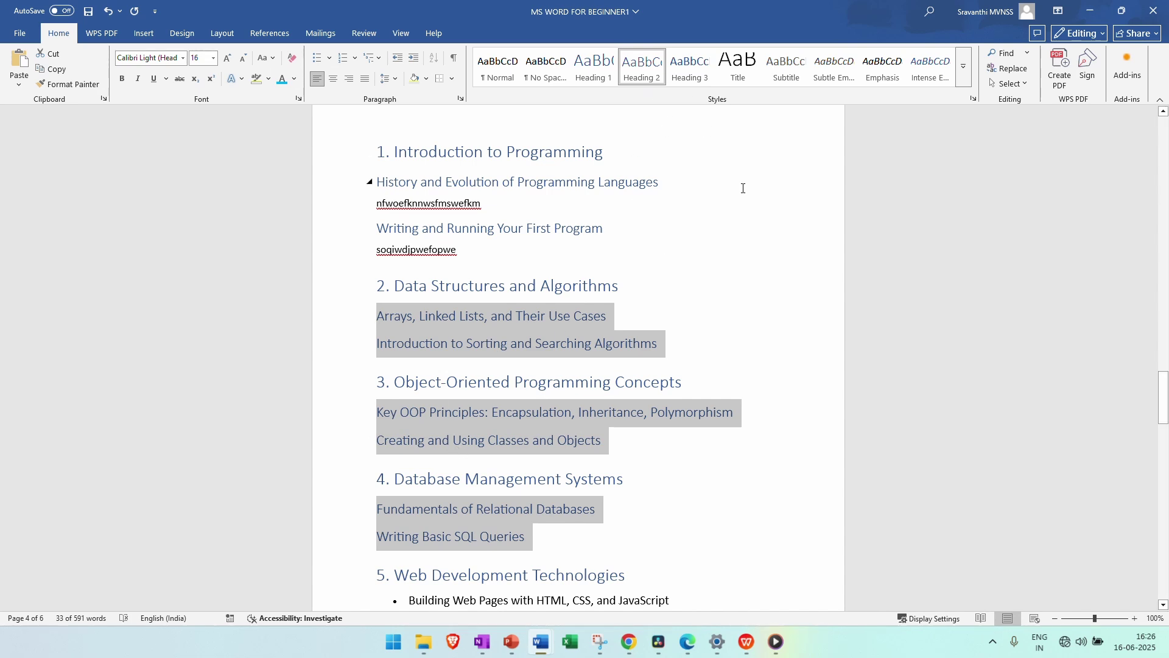
- Apply the Heading 2 style to the bullet lines under "5. Web Development Technologies" and "6. Software Testing and Debugging"
{"action": "scroll", "coordinate": [715, 256], "scroll_direction": "down", "scroll_amount": 3}
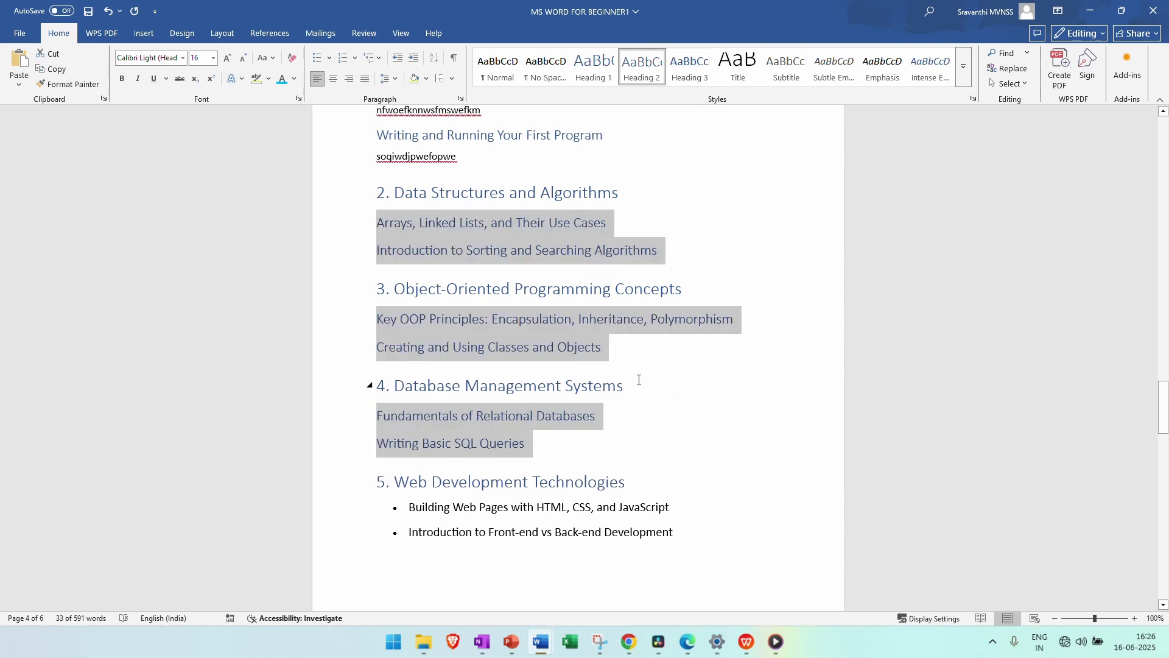
{"action": "scroll", "coordinate": [639, 381], "scroll_direction": "down", "scroll_amount": 4}
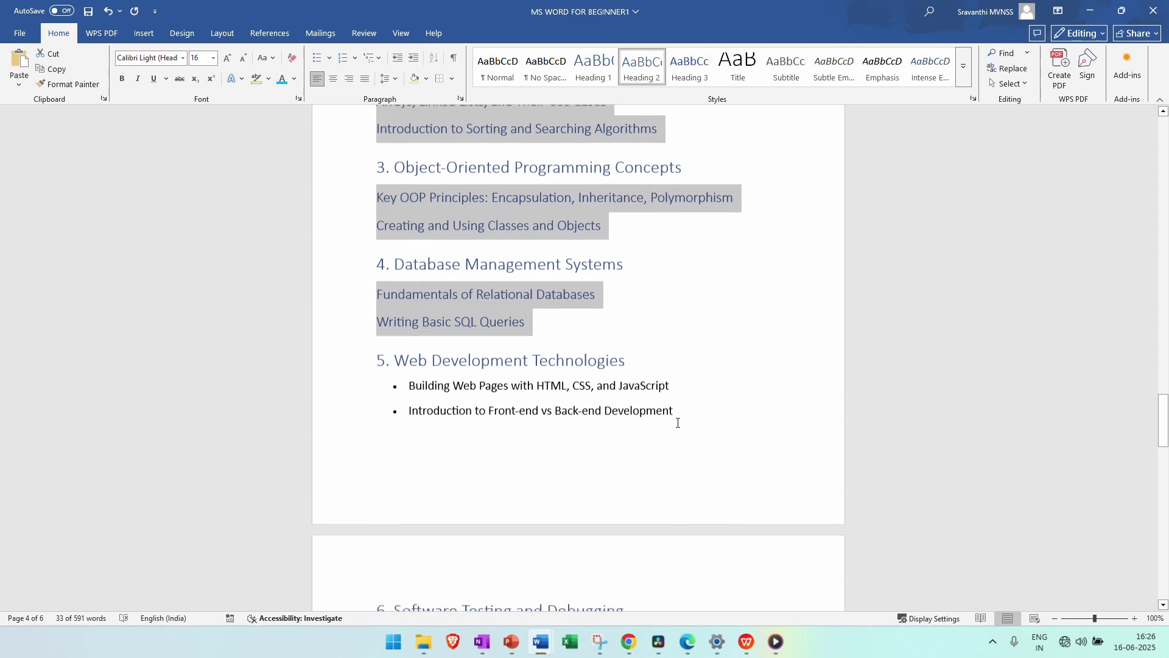
{"action": "left_click_drag", "start_coordinate": [687, 412], "coordinate": [410, 381]}
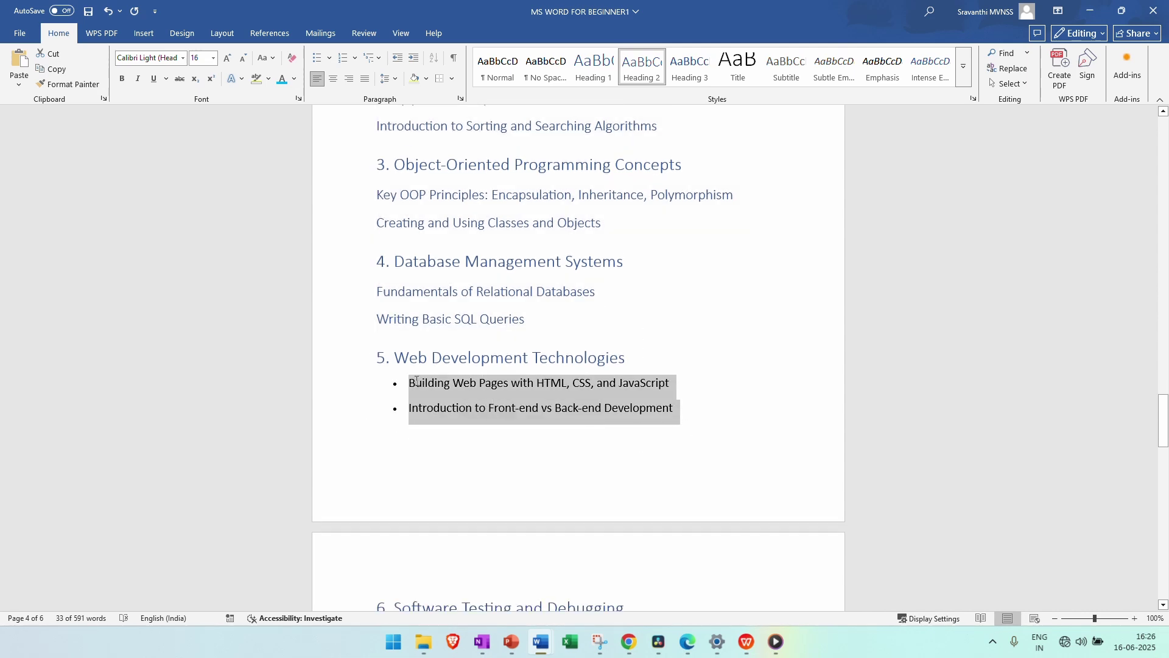
{"action": "left_click", "coordinate": [662, 85]}
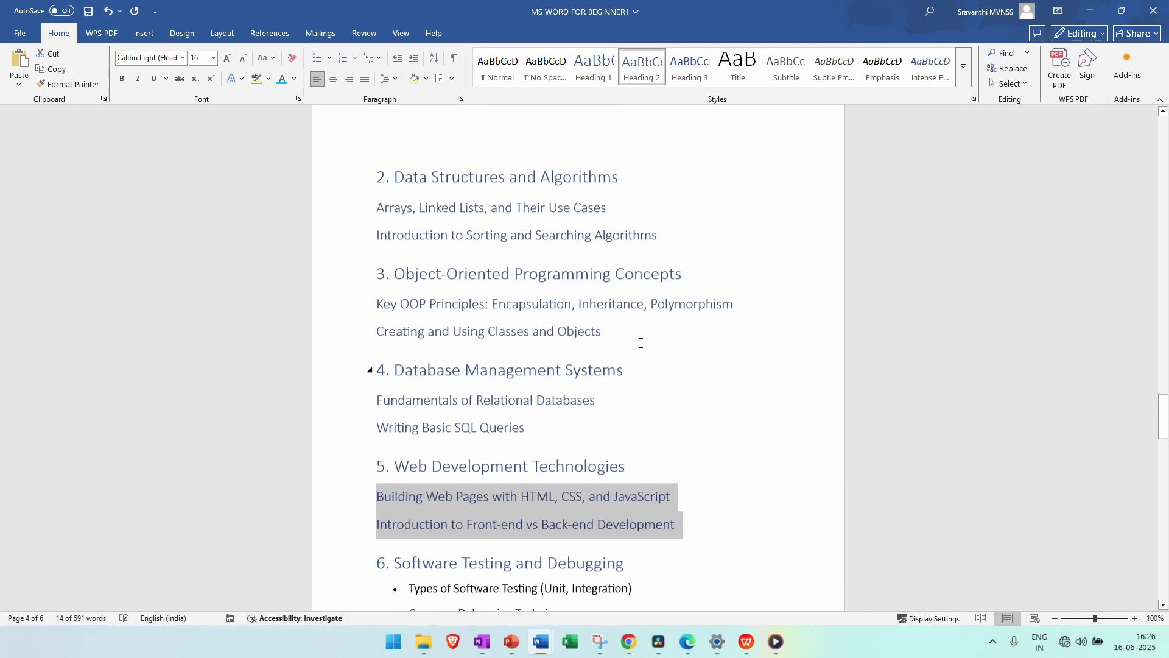
{"action": "scroll", "coordinate": [640, 340], "scroll_direction": "down", "scroll_amount": 4}
{"action": "left_click_drag", "start_coordinate": [575, 422], "coordinate": [406, 396]}
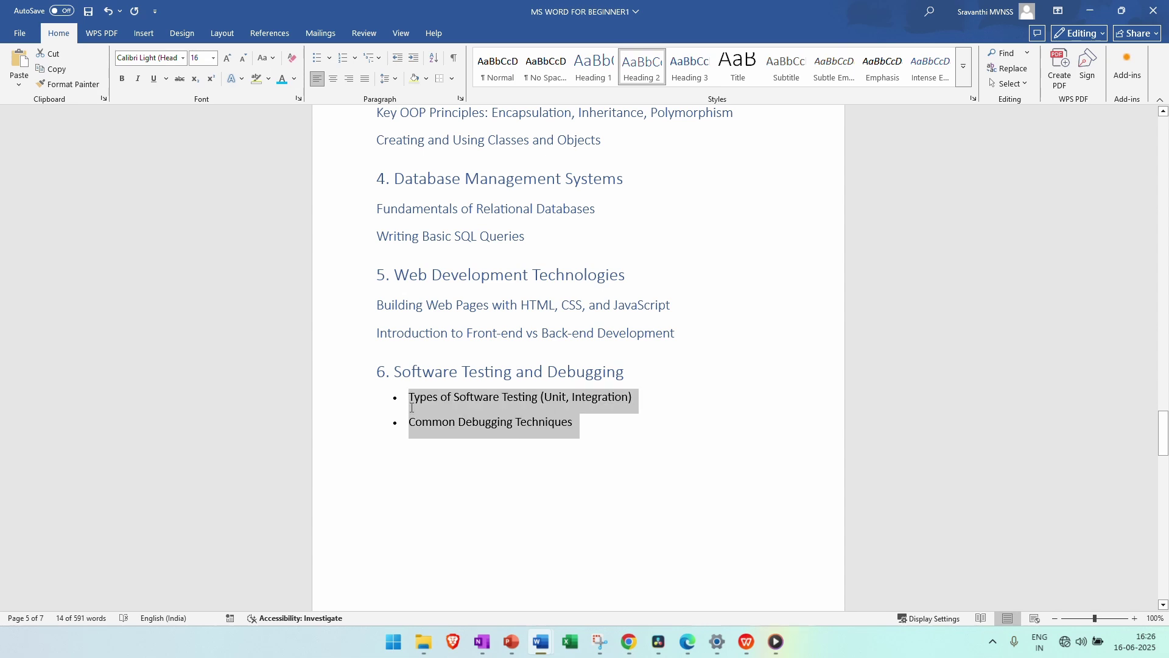
{"action": "left_click", "coordinate": [590, 495]}
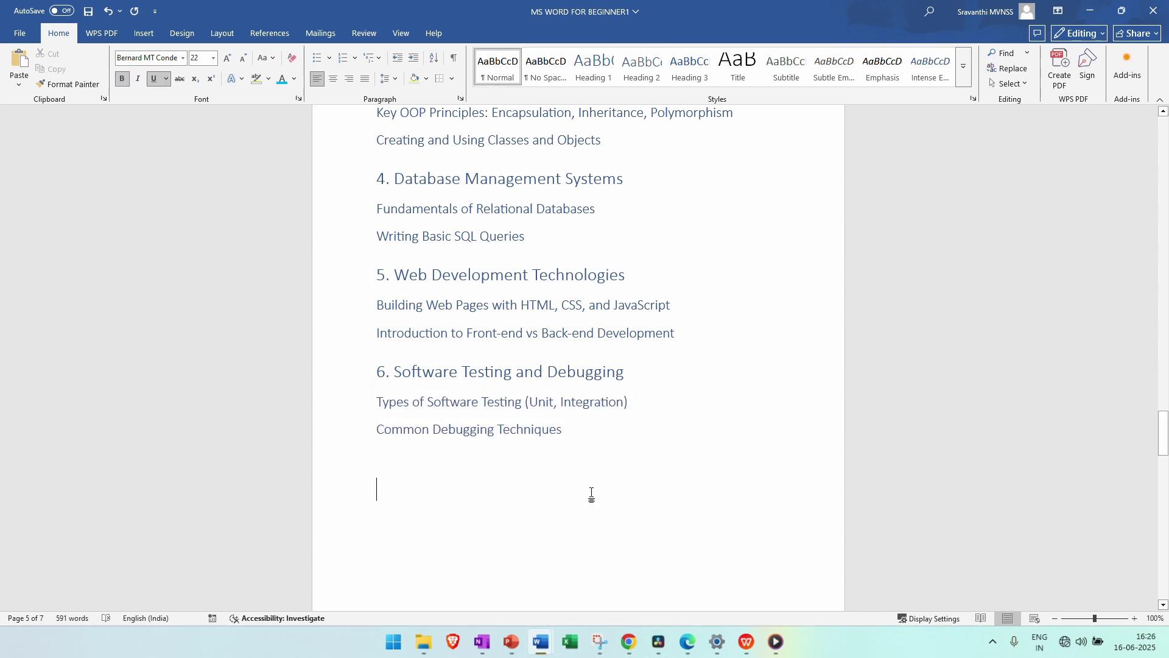
- Collapse the "1. Introduction to Programming" heading, examine the topic headings beneath it, and expand it again
{"action": "scroll", "coordinate": [590, 496], "scroll_direction": "up", "scroll_amount": 7}
{"action": "scroll", "coordinate": [390, 408], "scroll_direction": "up", "scroll_amount": 1}
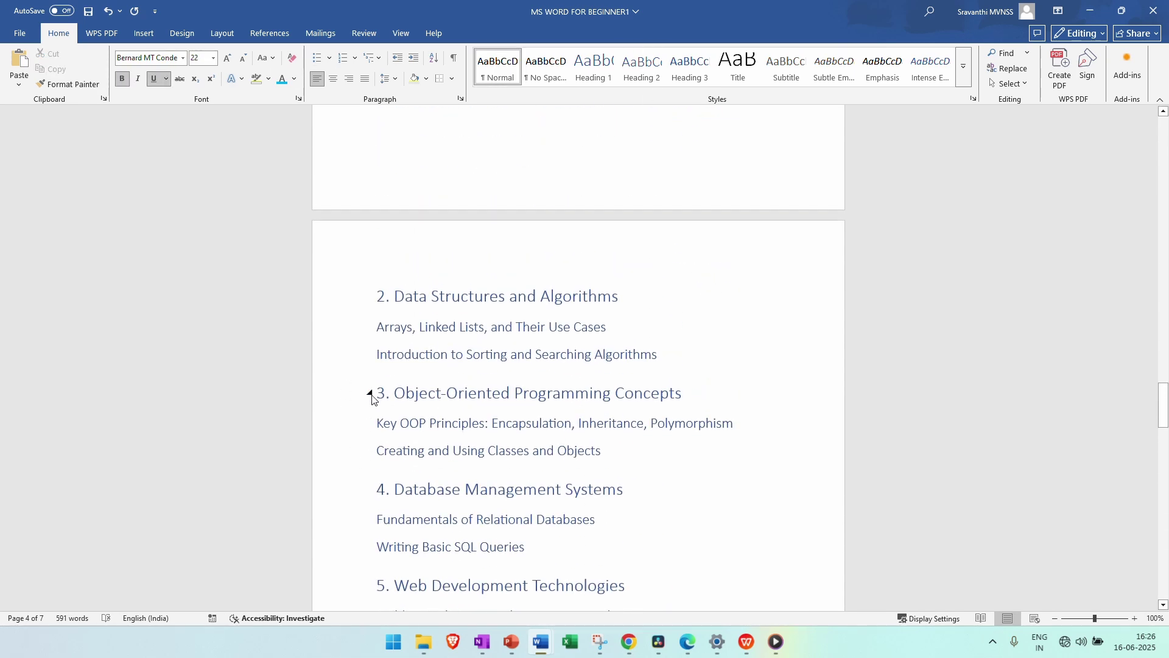
{"action": "scroll", "coordinate": [396, 408], "scroll_direction": "up", "scroll_amount": 5}
{"action": "scroll", "coordinate": [404, 407], "scroll_direction": "up", "scroll_amount": 12}
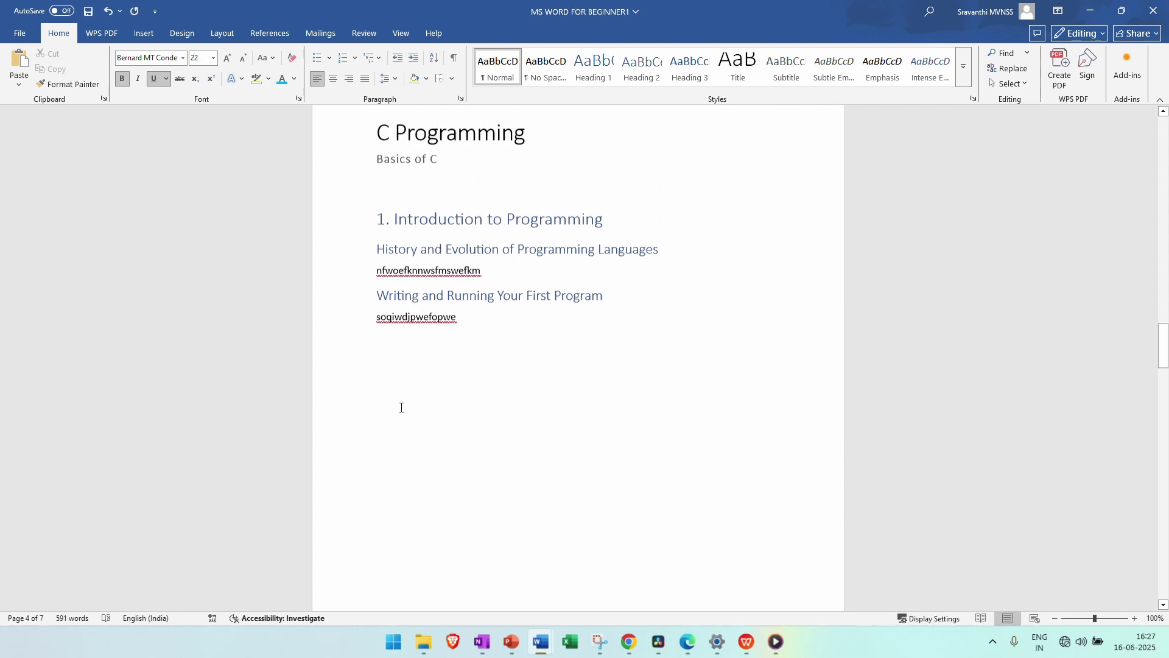
{"action": "left_click", "coordinate": [370, 307]}
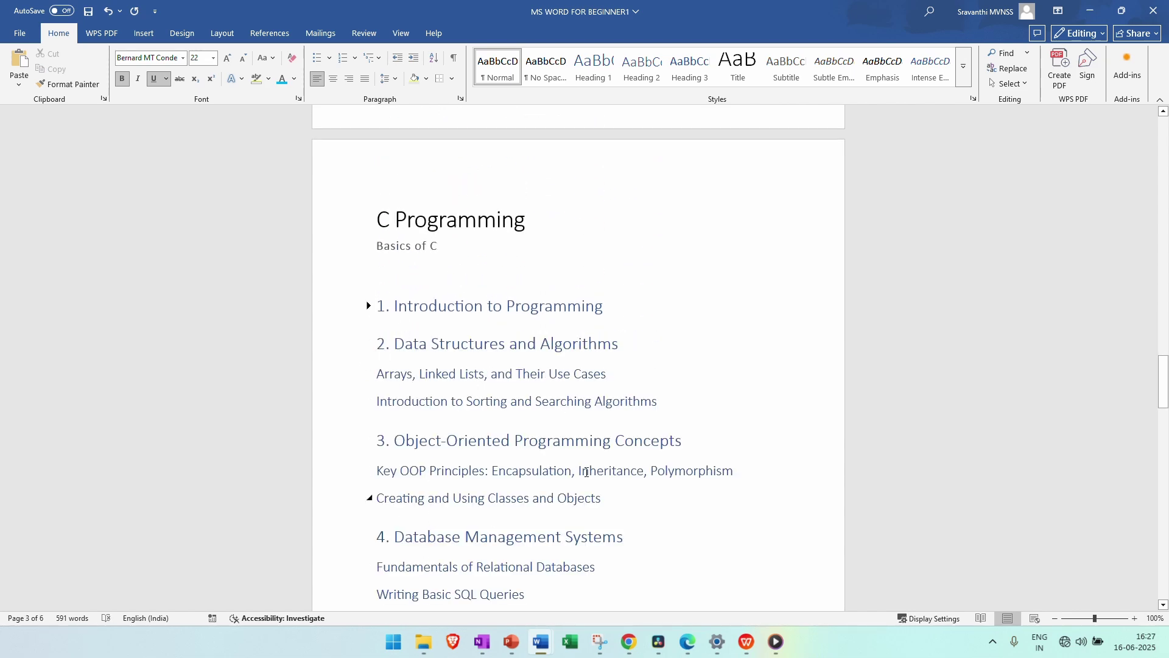
{"action": "left_click_drag", "start_coordinate": [393, 349], "coordinate": [609, 606]}
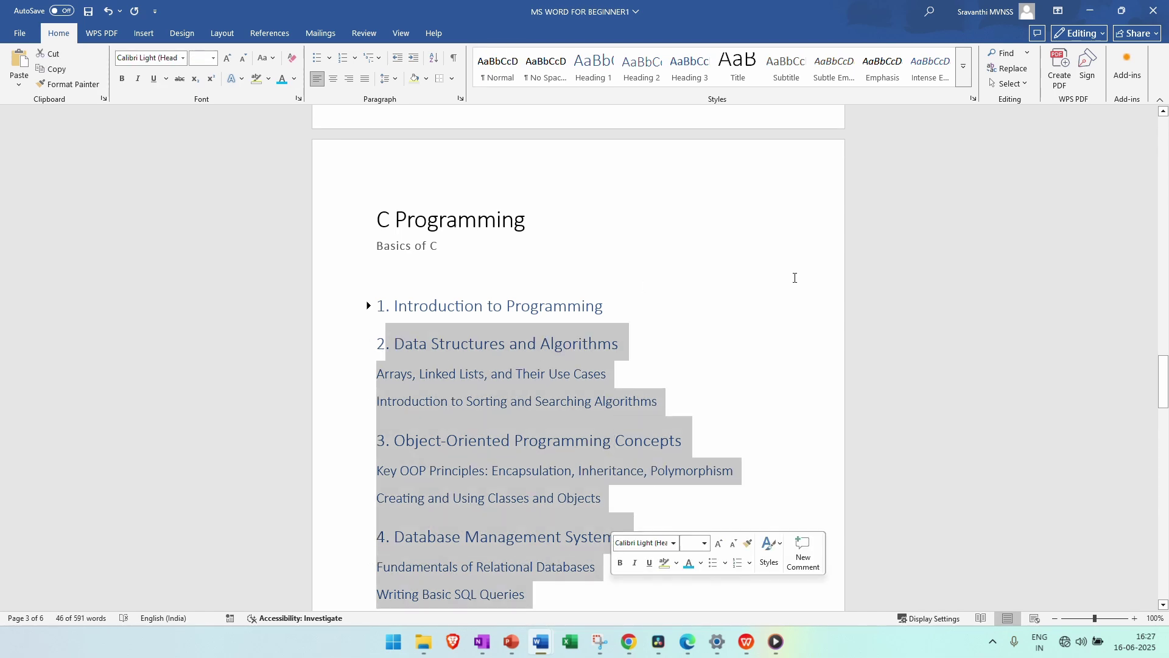
{"action": "left_click", "coordinate": [673, 314]}
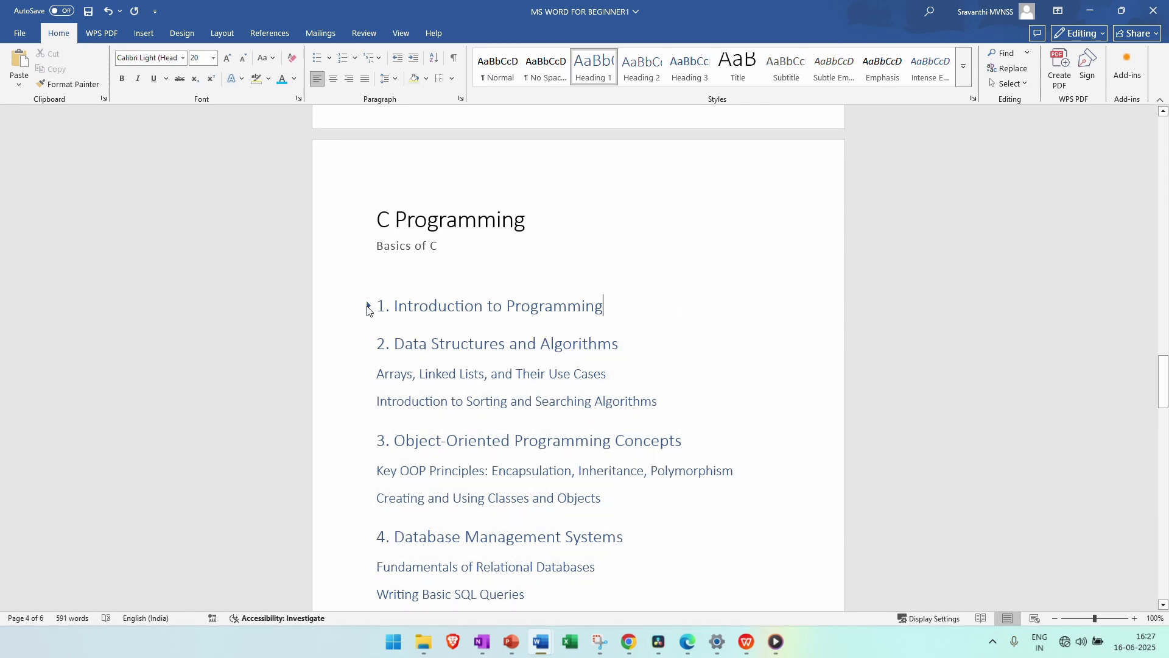
{"action": "left_click", "coordinate": [369, 307]}
- Look over the styled headings and subheadings of topics 2 to 6, undoing the last change along the way
{"action": "scroll", "coordinate": [453, 341], "scroll_direction": "down", "scroll_amount": 10}
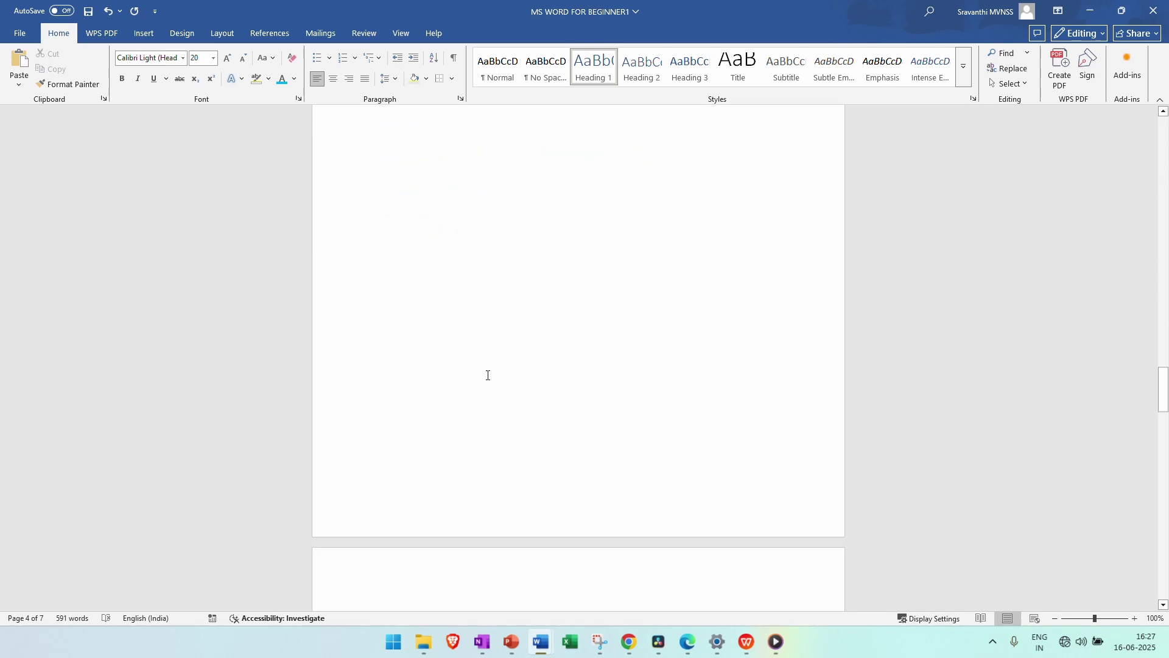
{"action": "scroll", "coordinate": [402, 346], "scroll_direction": "down", "scroll_amount": 1}
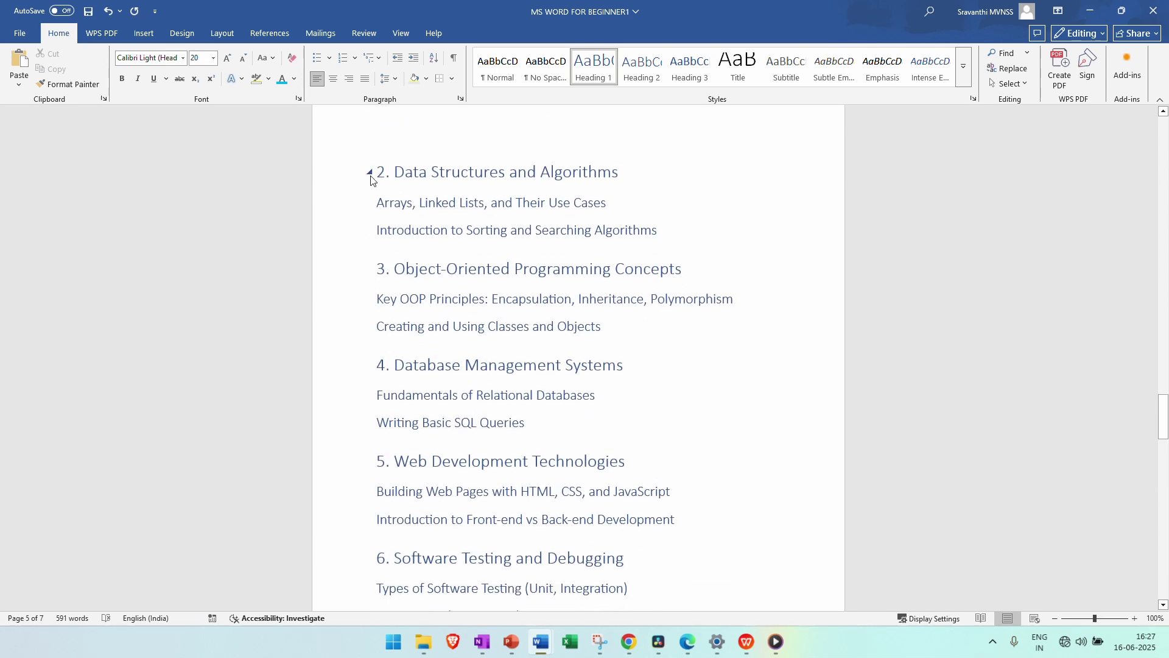
{"action": "scroll", "coordinate": [528, 180], "scroll_direction": "down", "scroll_amount": 3}
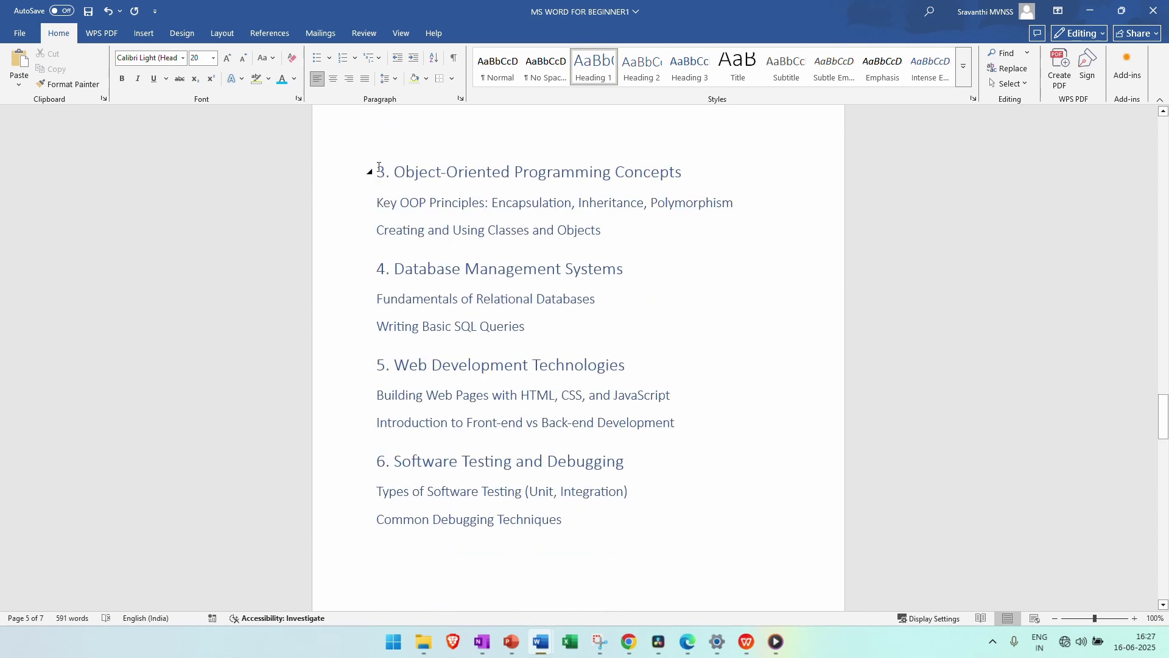
{"action": "left_click_drag", "start_coordinate": [378, 166], "coordinate": [645, 520]}
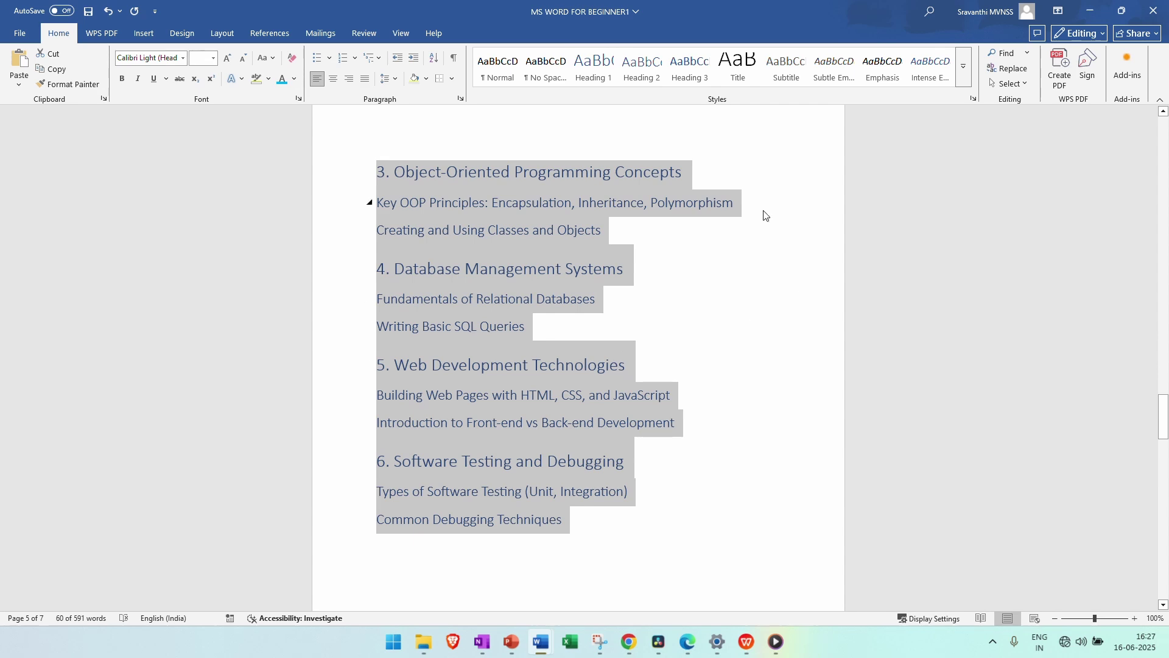
{"action": "key", "text": "ctrl+z"}
{"action": "scroll", "coordinate": [597, 293], "scroll_direction": "up", "scroll_amount": 2}
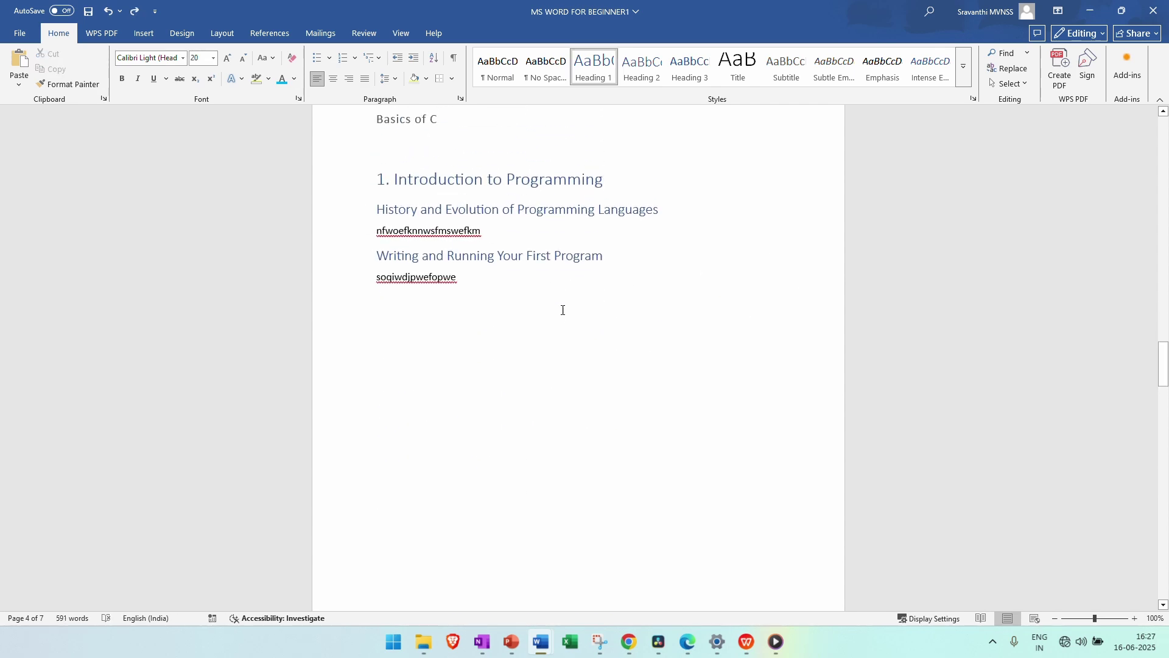
{"action": "scroll", "coordinate": [563, 310], "scroll_direction": "down", "scroll_amount": 15}
{"action": "scroll", "coordinate": [554, 328], "scroll_direction": "up", "scroll_amount": 8}
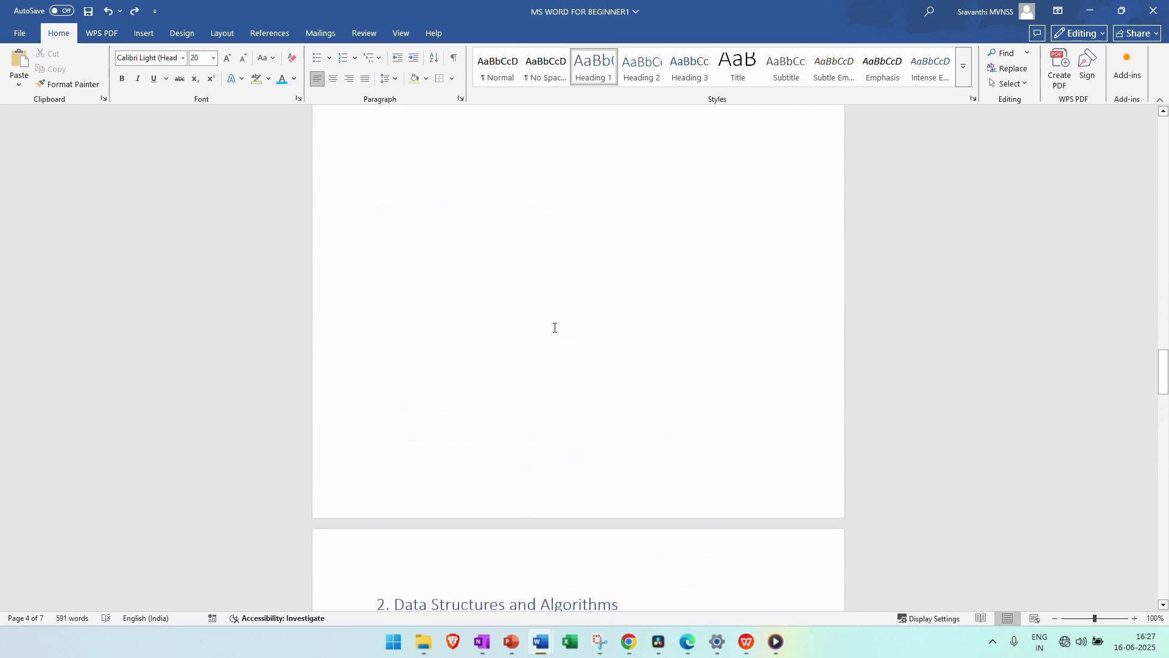
{"action": "scroll", "coordinate": [554, 328], "scroll_direction": "up", "scroll_amount": 10}
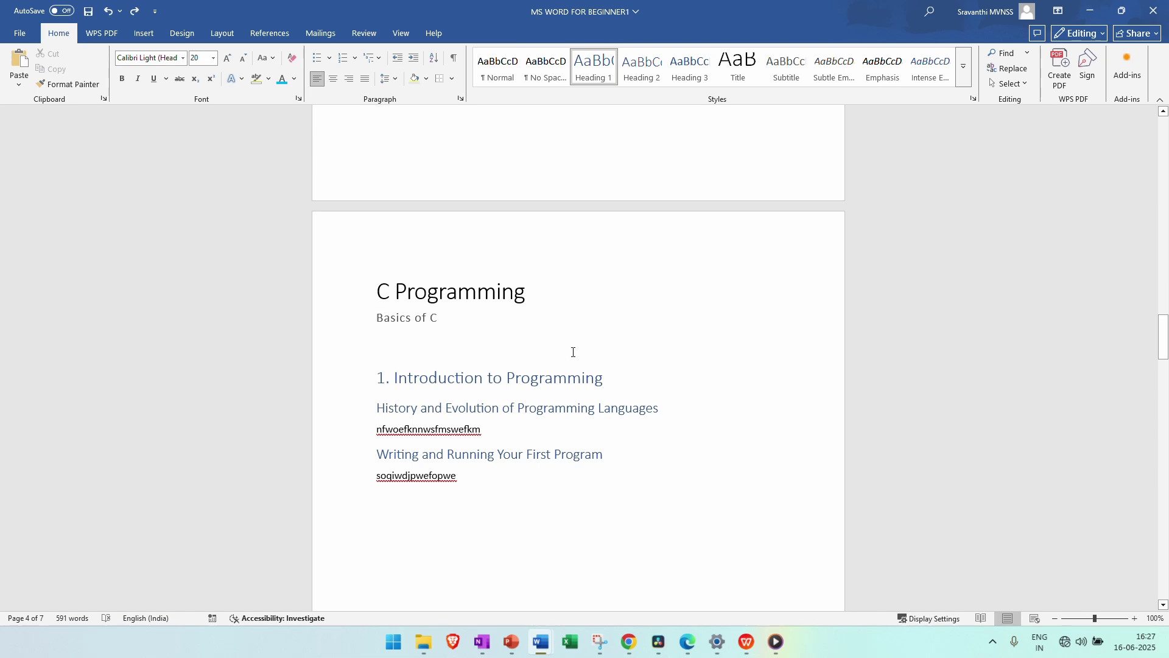
- Examine the topic lines that use the Heading 1 style, starting from "1. Introduction to Programming"
{"action": "left_click_drag", "start_coordinate": [606, 378], "coordinate": [432, 384]}
{"action": "scroll", "coordinate": [534, 365], "scroll_direction": "down", "scroll_amount": 6}
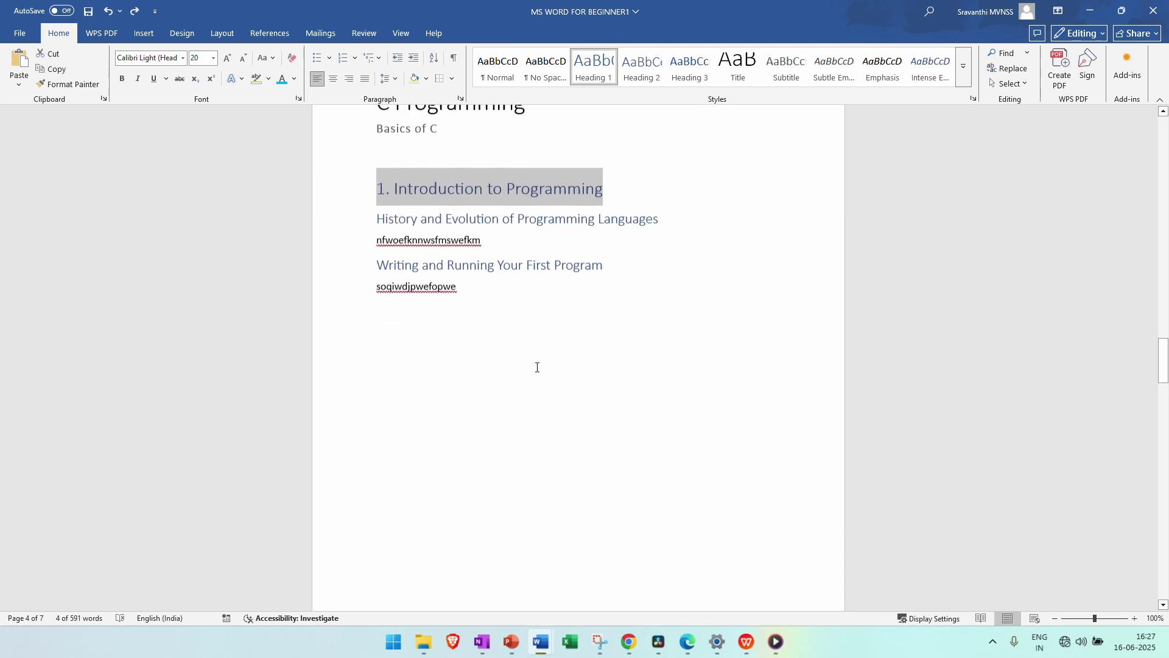
{"action": "scroll", "coordinate": [538, 364], "scroll_direction": "down", "scroll_amount": 8}
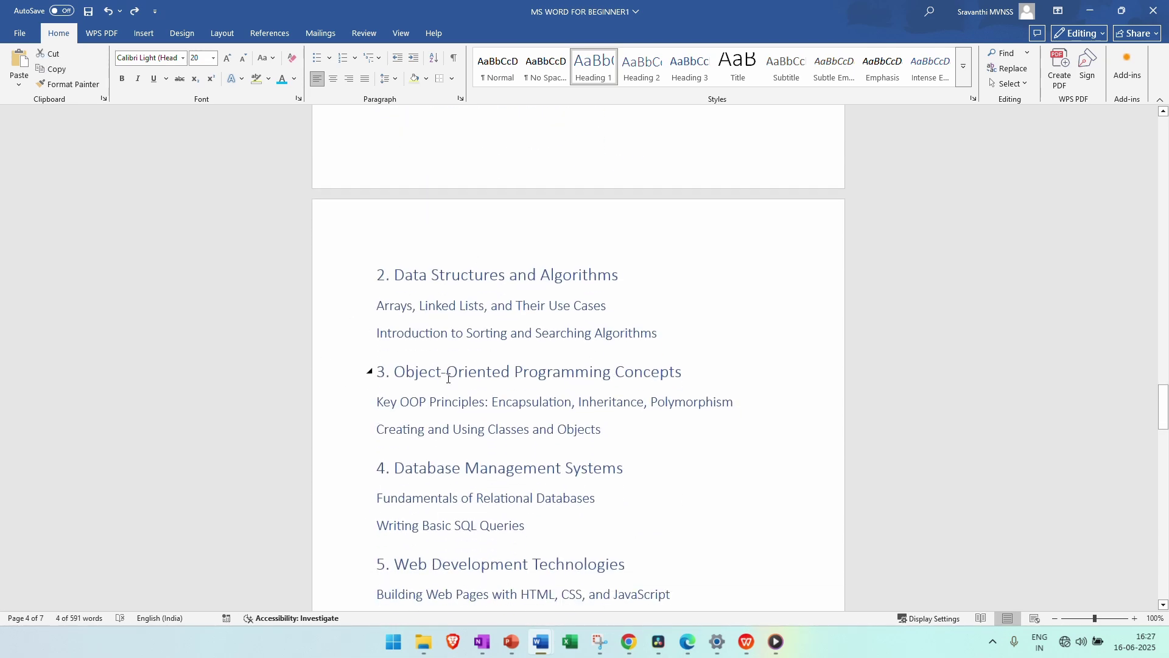
{"action": "scroll", "coordinate": [694, 180], "scroll_direction": "up", "scroll_amount": 2}
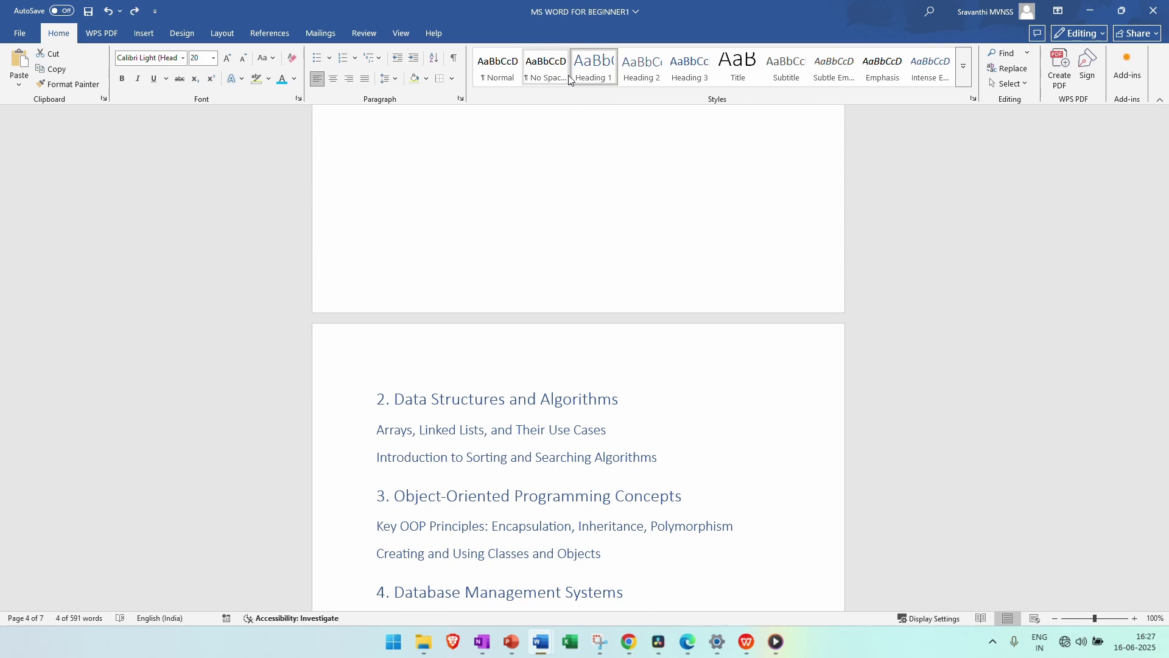
{"action": "scroll", "coordinate": [632, 219], "scroll_direction": "up", "scroll_amount": 8}
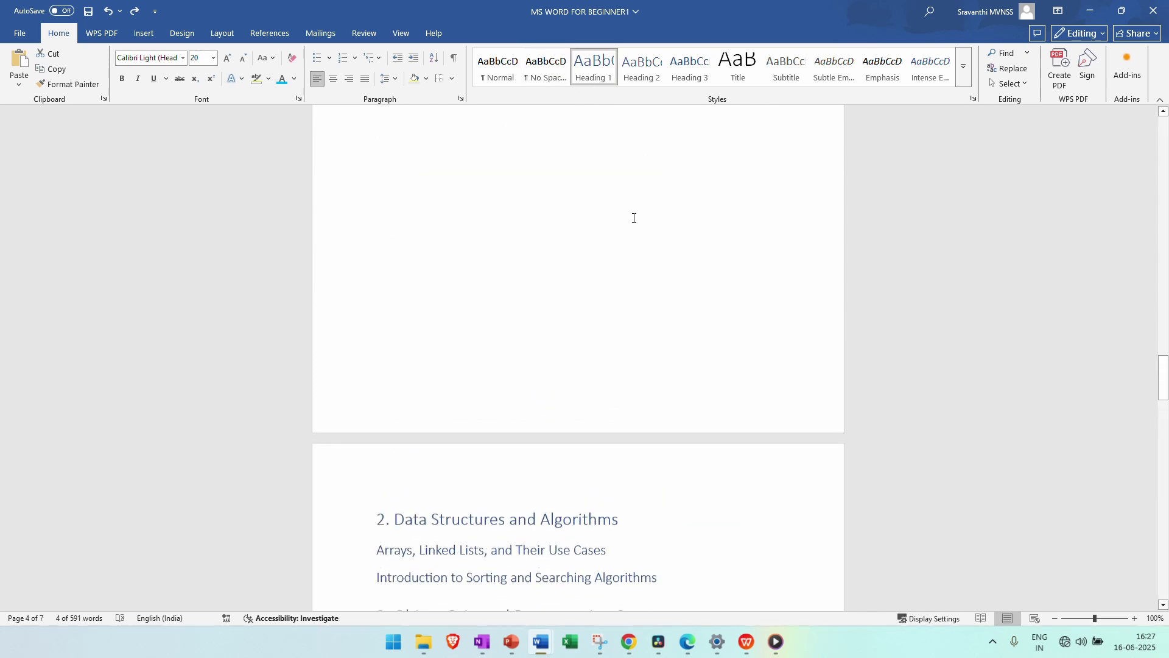
{"action": "scroll", "coordinate": [633, 219], "scroll_direction": "up", "scroll_amount": 1}
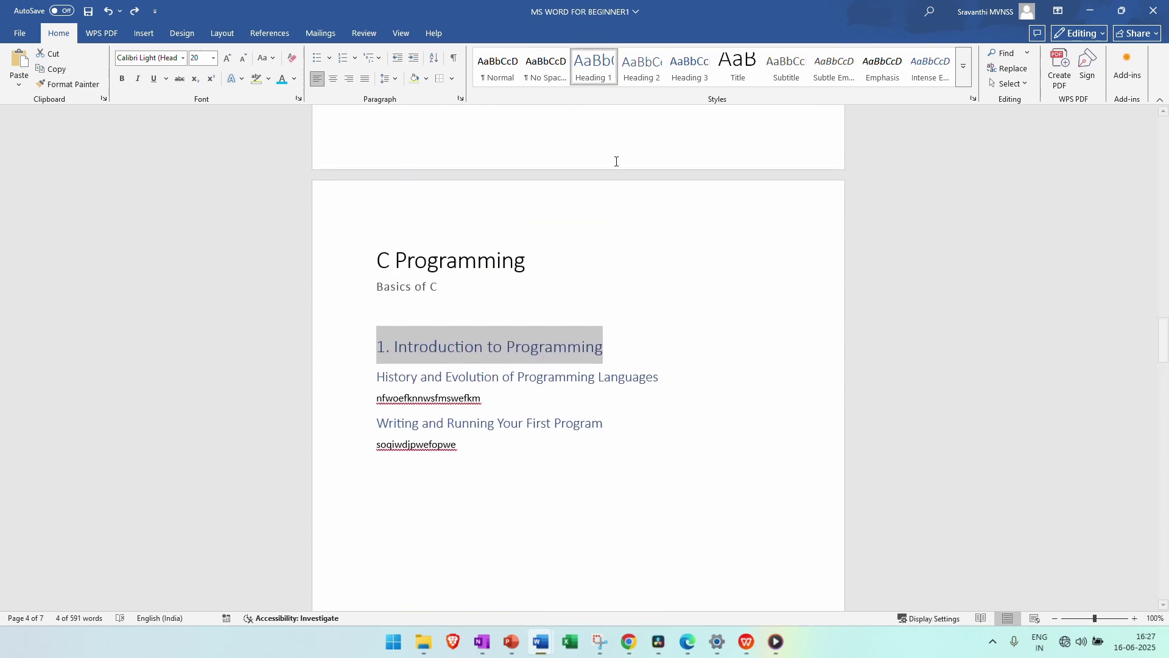
{"action": "left_click", "coordinate": [668, 339]}
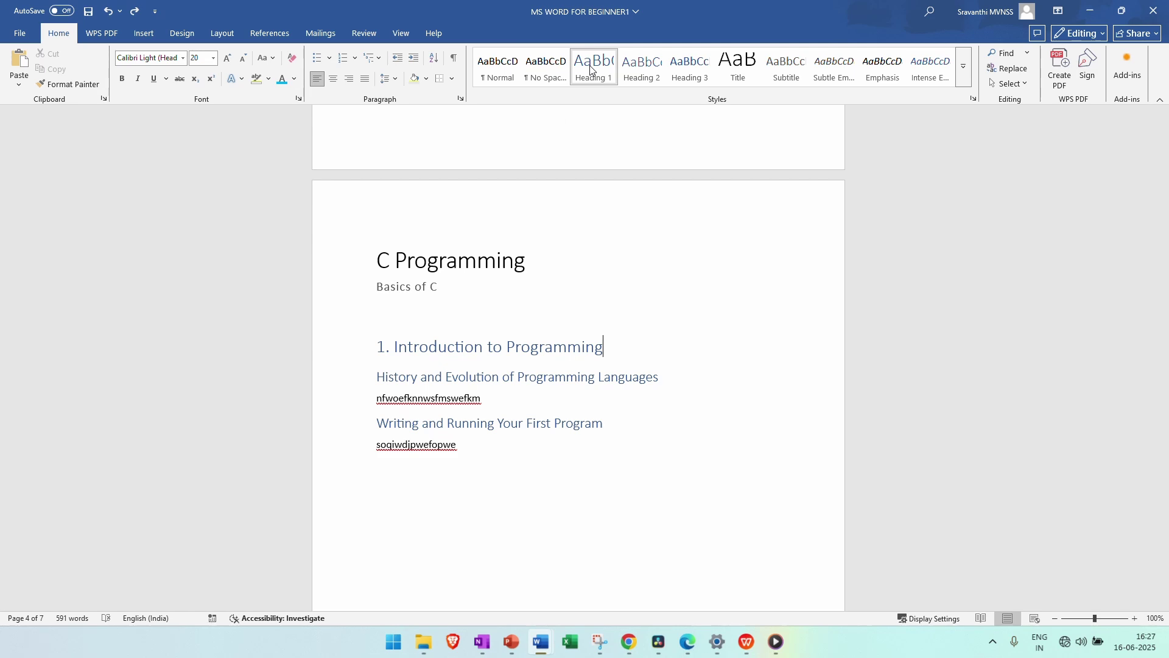
{"action": "right_click", "coordinate": [590, 69]}
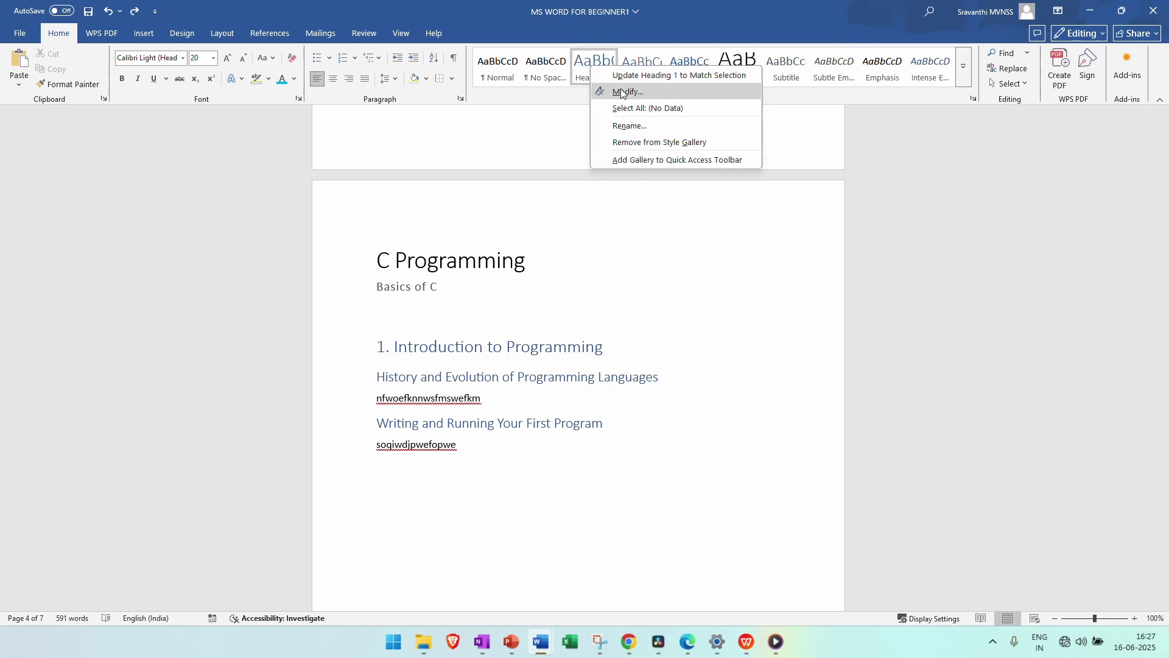
{"action": "key", "text": "Escape"}
- Select the "Introduction to Programming" and "Data Structures and Algorithms" heading text in turn to compare their shared style
{"action": "left_click_drag", "start_coordinate": [394, 345], "coordinate": [602, 347]}
{"action": "scroll", "coordinate": [528, 368], "scroll_direction": "down", "scroll_amount": 8}
{"action": "scroll", "coordinate": [529, 369], "scroll_direction": "down", "scroll_amount": 5}
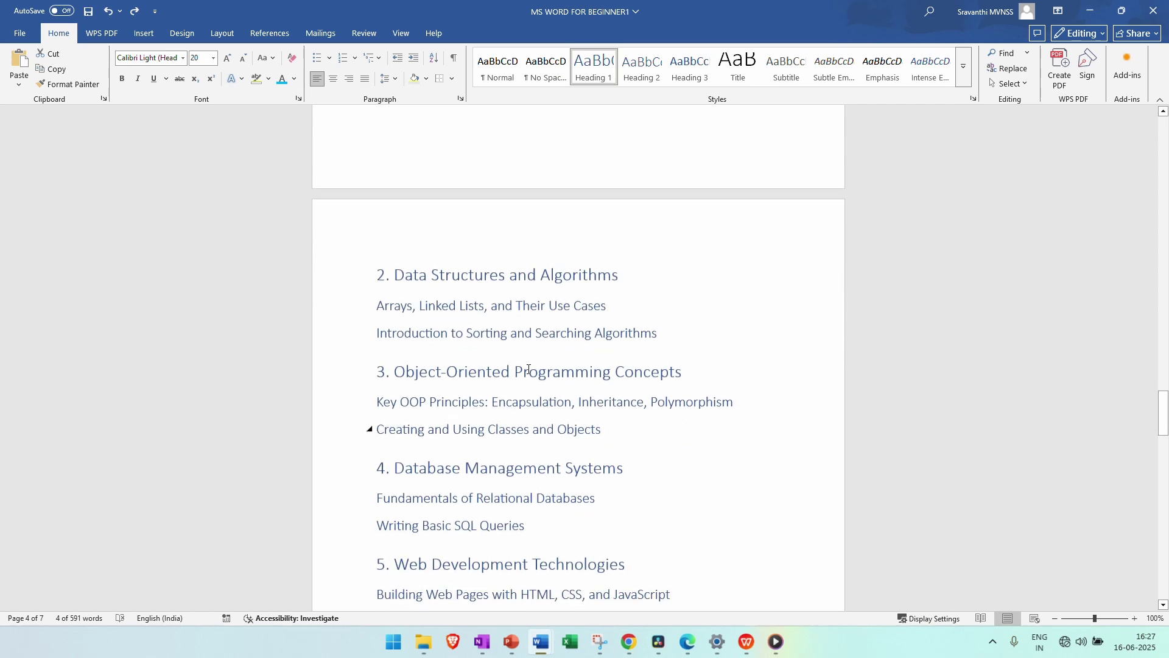
{"action": "left_click", "coordinate": [402, 243]}
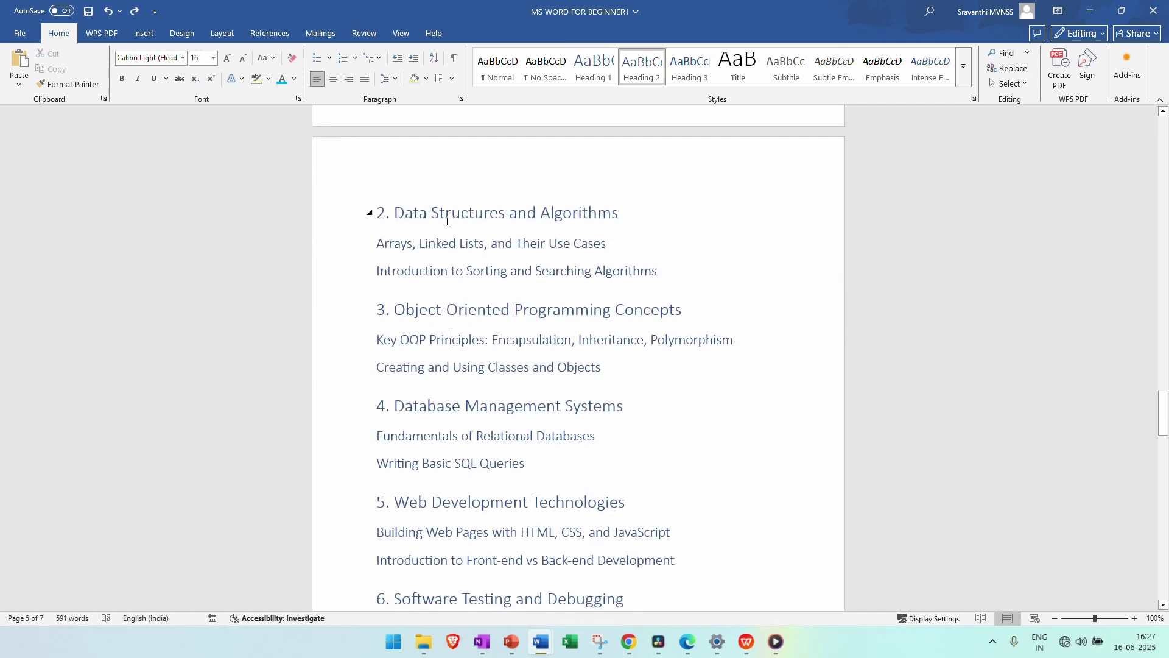
{"action": "left_click_drag", "start_coordinate": [620, 210], "coordinate": [394, 213]}
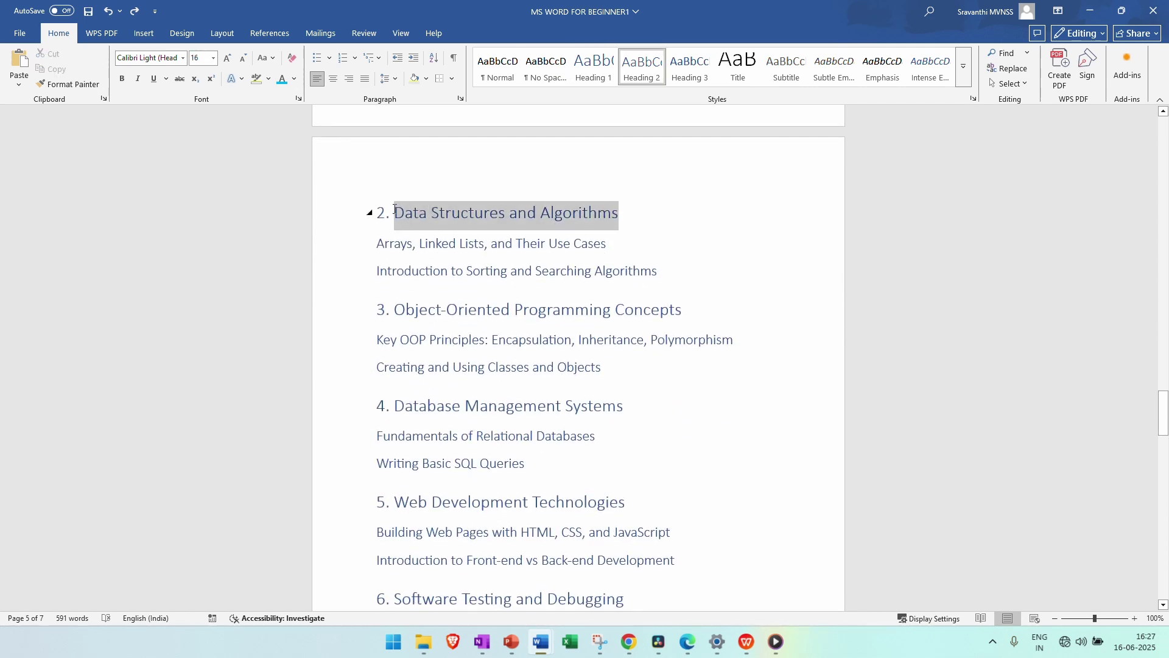
{"action": "scroll", "coordinate": [640, 264], "scroll_direction": "up", "scroll_amount": 1}
{"action": "scroll", "coordinate": [627, 134], "scroll_direction": "up", "scroll_amount": 15}
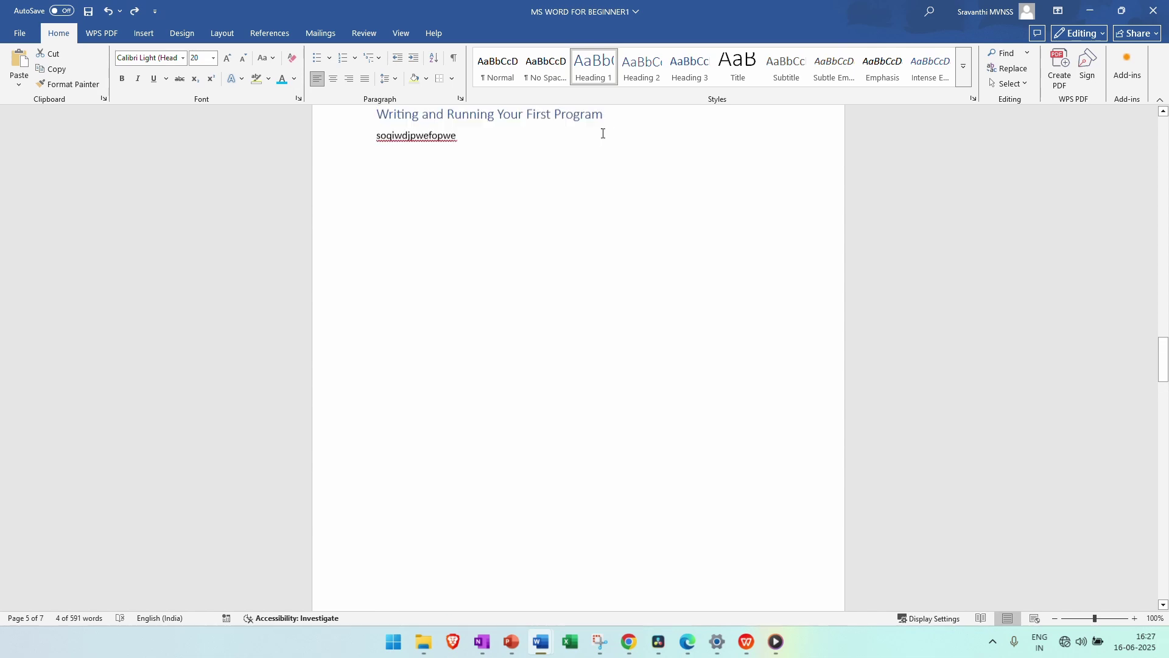
- Apply the Heading 1 style to the "History and Evolution of Programming Languages" line under topic 1
{"action": "left_click", "coordinate": [548, 375]}
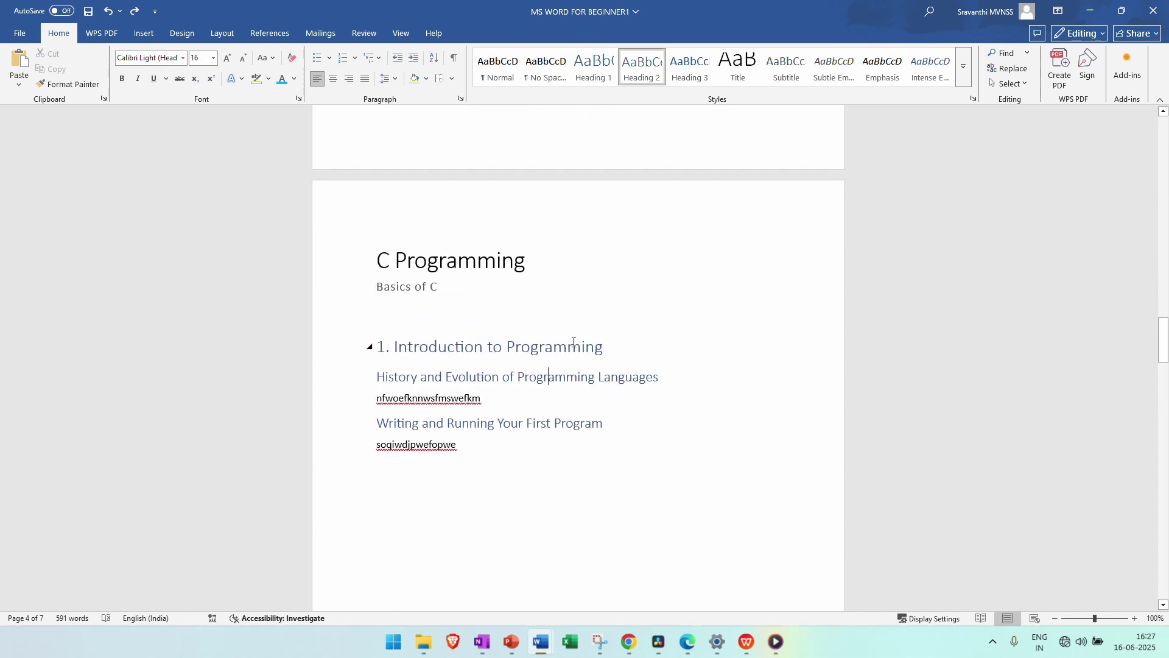
{"action": "right_click", "coordinate": [588, 68]}
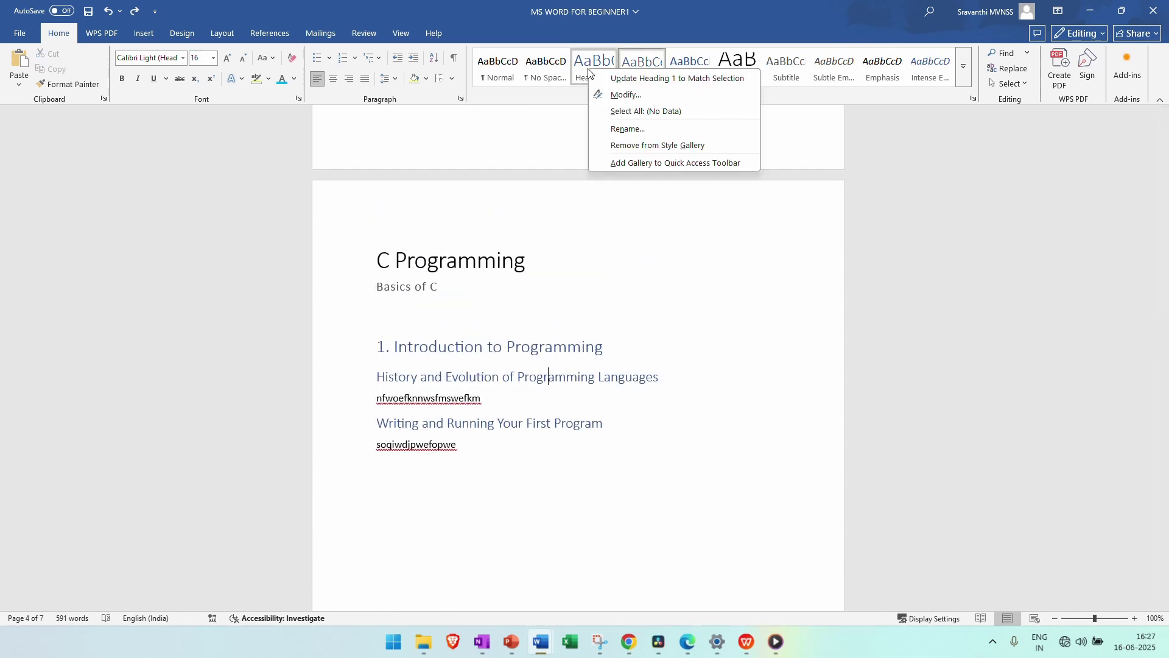
{"action": "key", "text": "Escape"}
{"action": "left_click", "coordinate": [579, 73]}
- Modify the Heading 1 style so its font color is the orange Accent 2 theme color, only in this document
{"action": "right_click", "coordinate": [578, 73]}
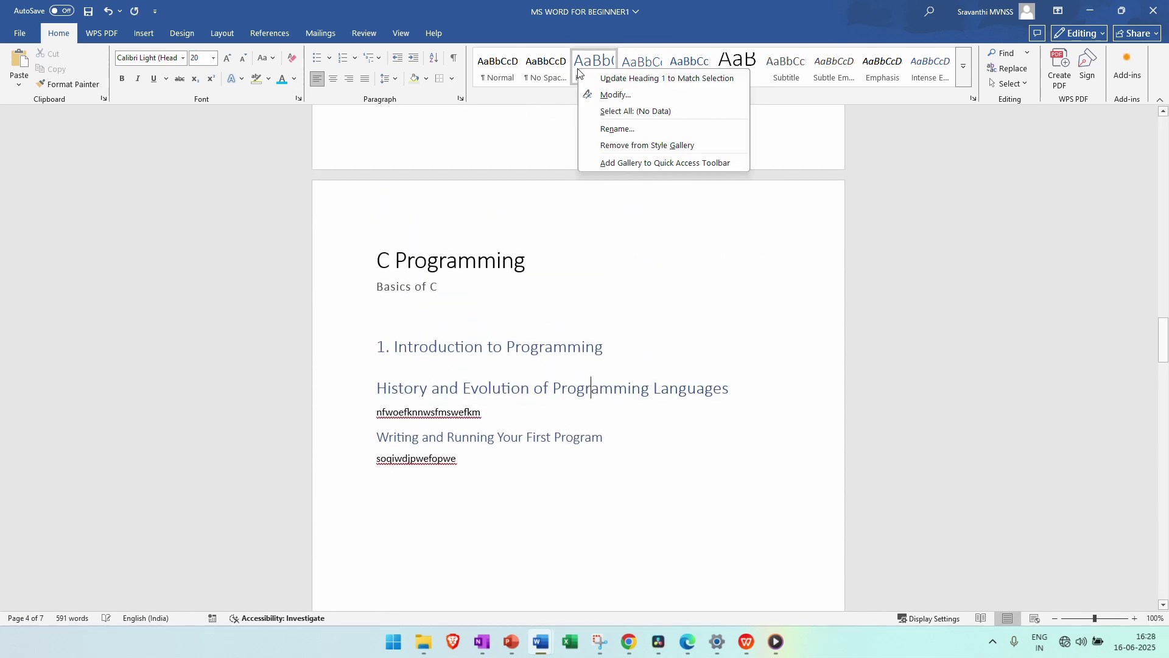
{"action": "left_click", "coordinate": [614, 96]}
{"action": "left_click", "coordinate": [659, 247]}
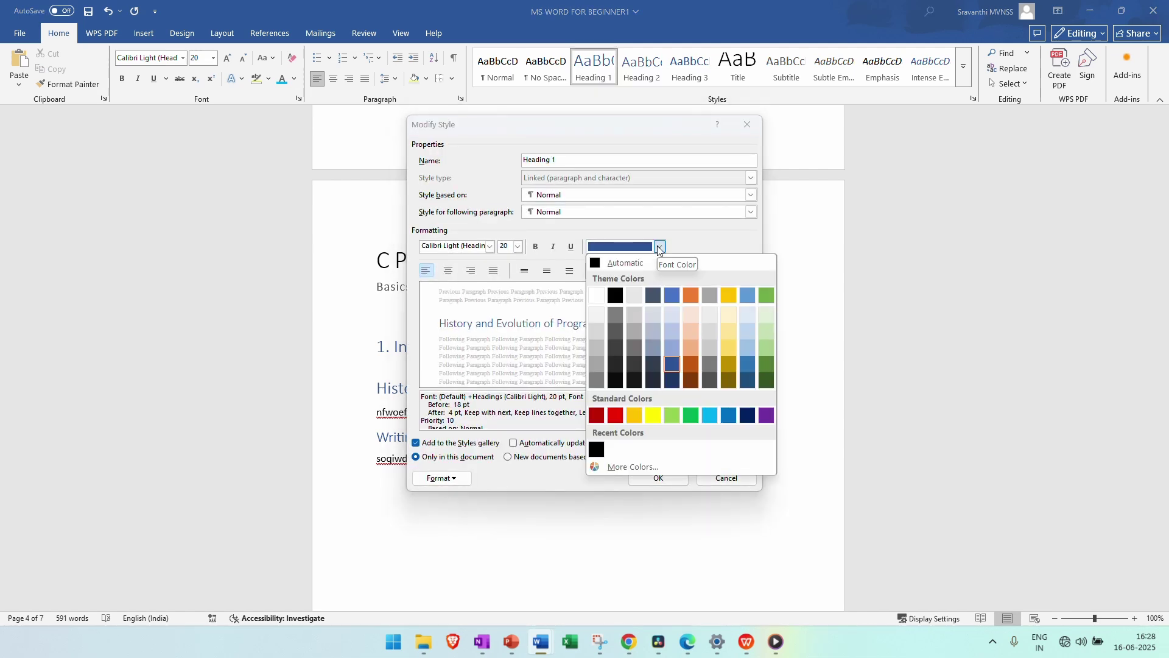
{"action": "left_click", "coordinate": [691, 296]}
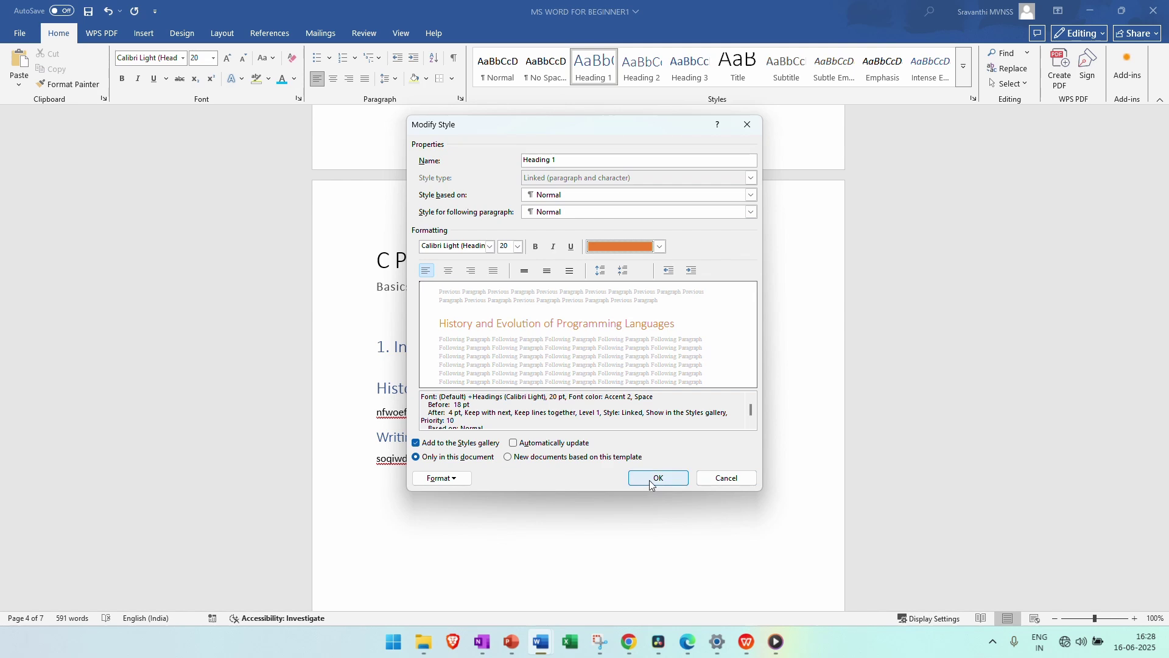
{"action": "left_click", "coordinate": [649, 480]}
{"action": "scroll", "coordinate": [557, 421], "scroll_direction": "down", "scroll_amount": 10}
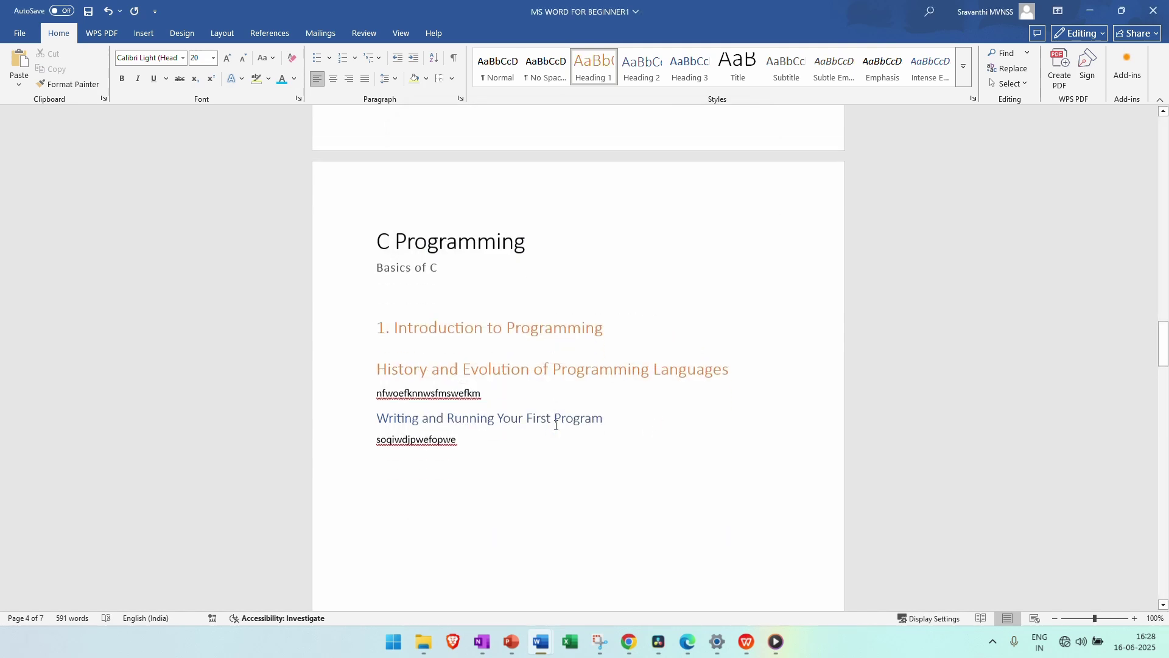
- Review the recolored Heading 1 headings from "1. Introduction to Programming" through "6. Software Testing and Debugging"
{"action": "scroll", "coordinate": [534, 442], "scroll_direction": "down", "scroll_amount": 1}
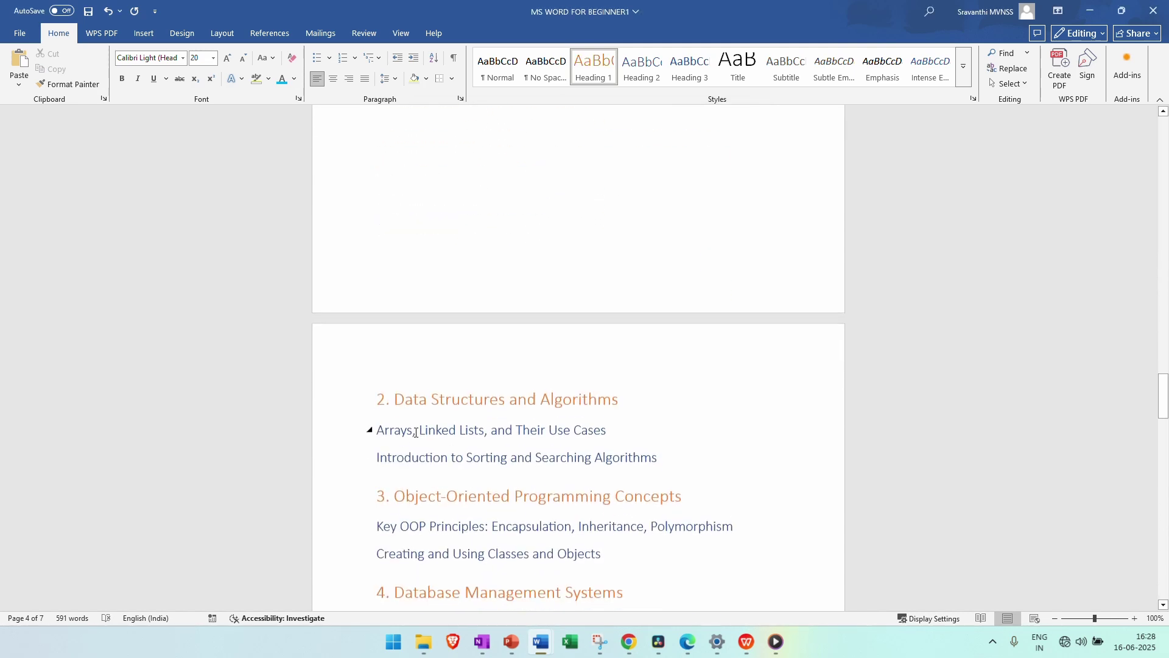
{"action": "left_click_drag", "start_coordinate": [394, 400], "coordinate": [619, 400]}
{"action": "left_click", "coordinate": [561, 495]}
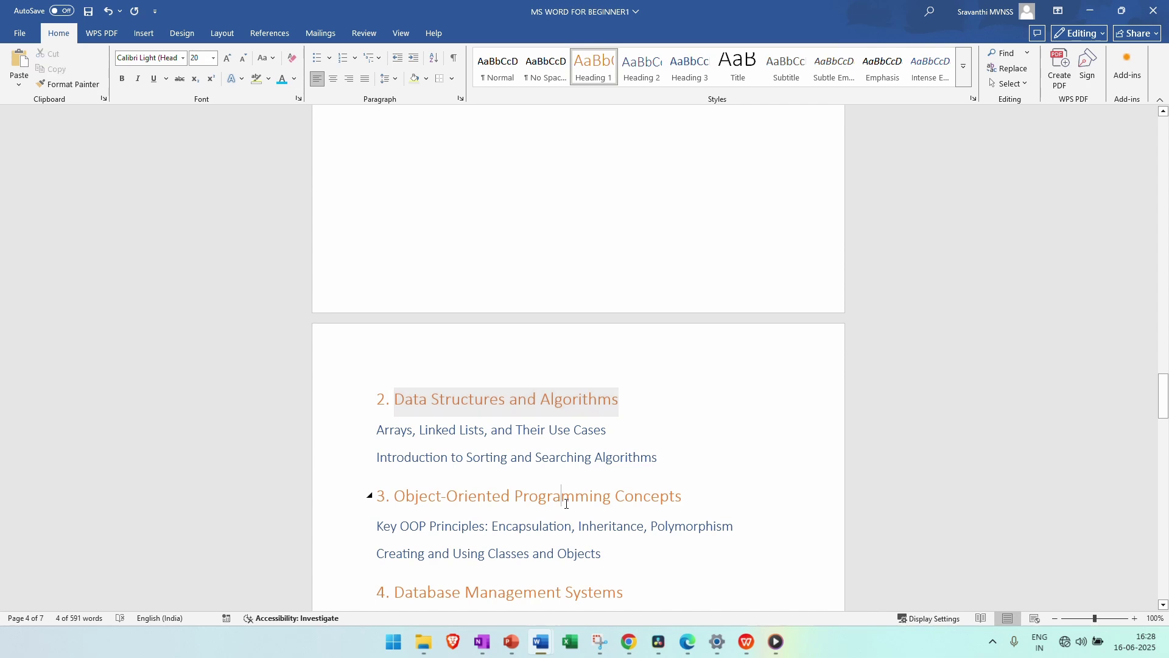
{"action": "scroll", "coordinate": [488, 457], "scroll_direction": "down", "scroll_amount": 2}
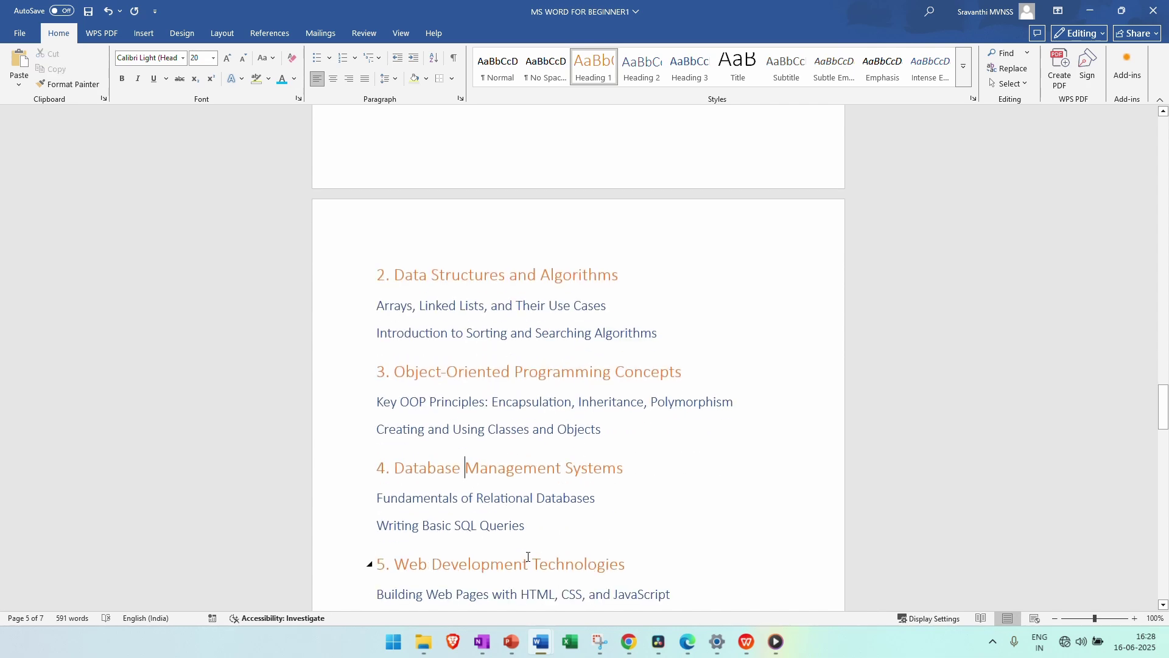
{"action": "scroll", "coordinate": [528, 557], "scroll_direction": "down", "scroll_amount": 6}
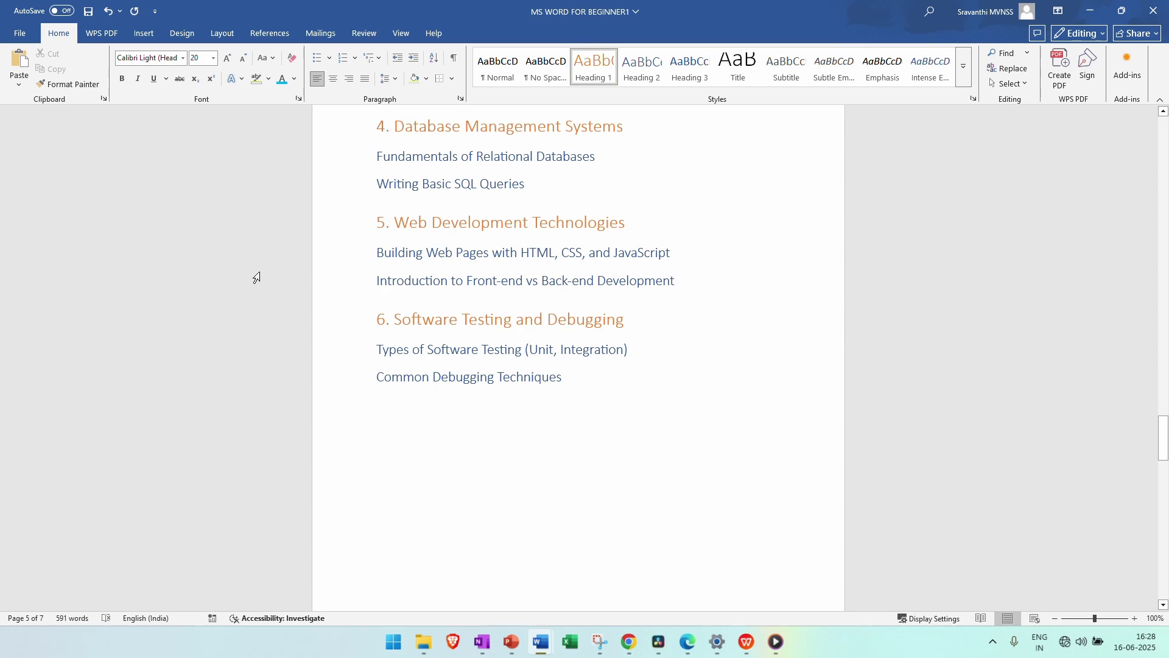
{"action": "scroll", "coordinate": [640, 357], "scroll_direction": "up", "scroll_amount": 15}
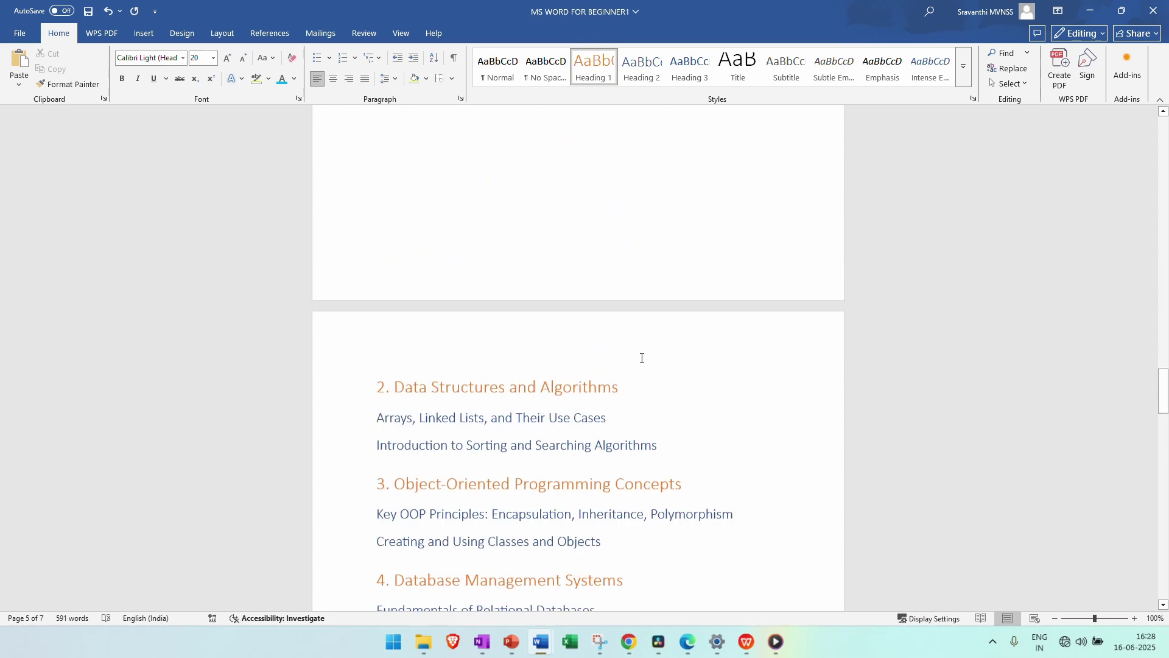
- Modify the Heading 2 style to font size 12 and the Light Green standard color, only in this document
{"action": "right_click", "coordinate": [578, 67]}
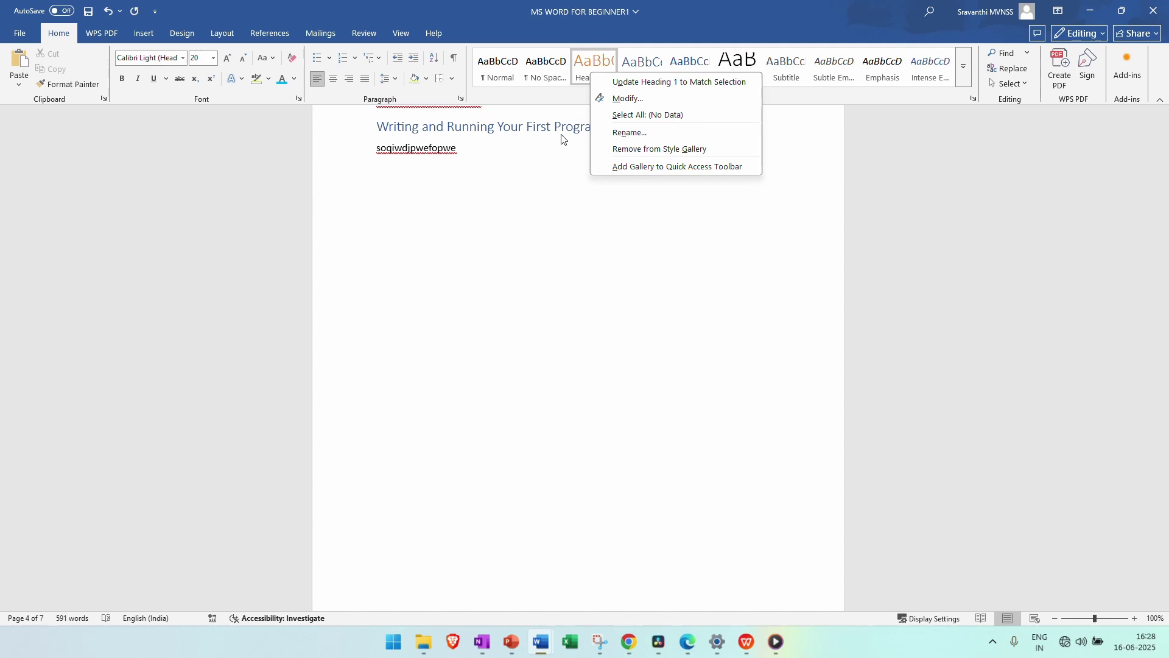
{"action": "key", "text": "Escape"}
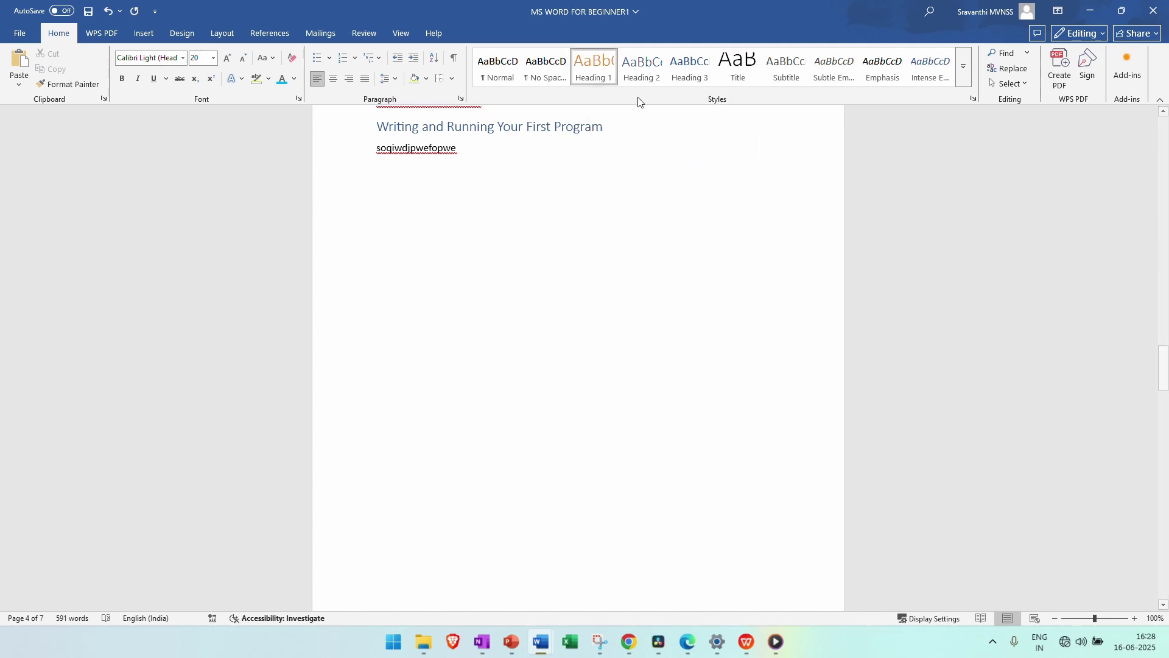
{"action": "left_click", "coordinate": [639, 71]}
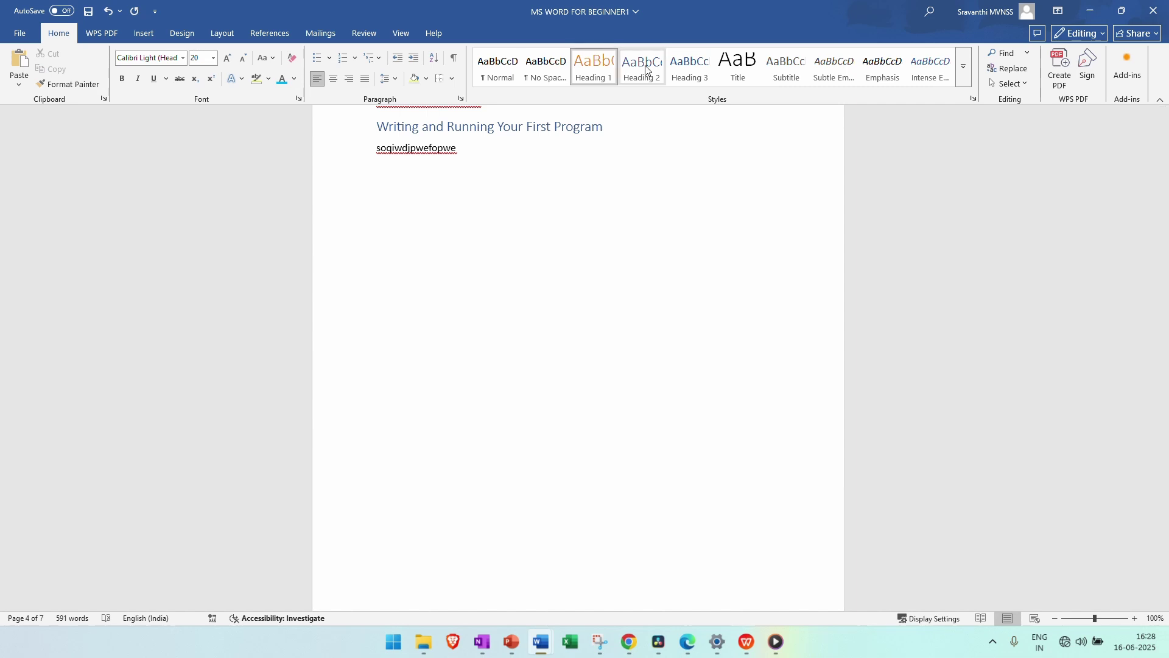
{"action": "right_click", "coordinate": [643, 74]}
{"action": "left_click", "coordinate": [689, 93]}
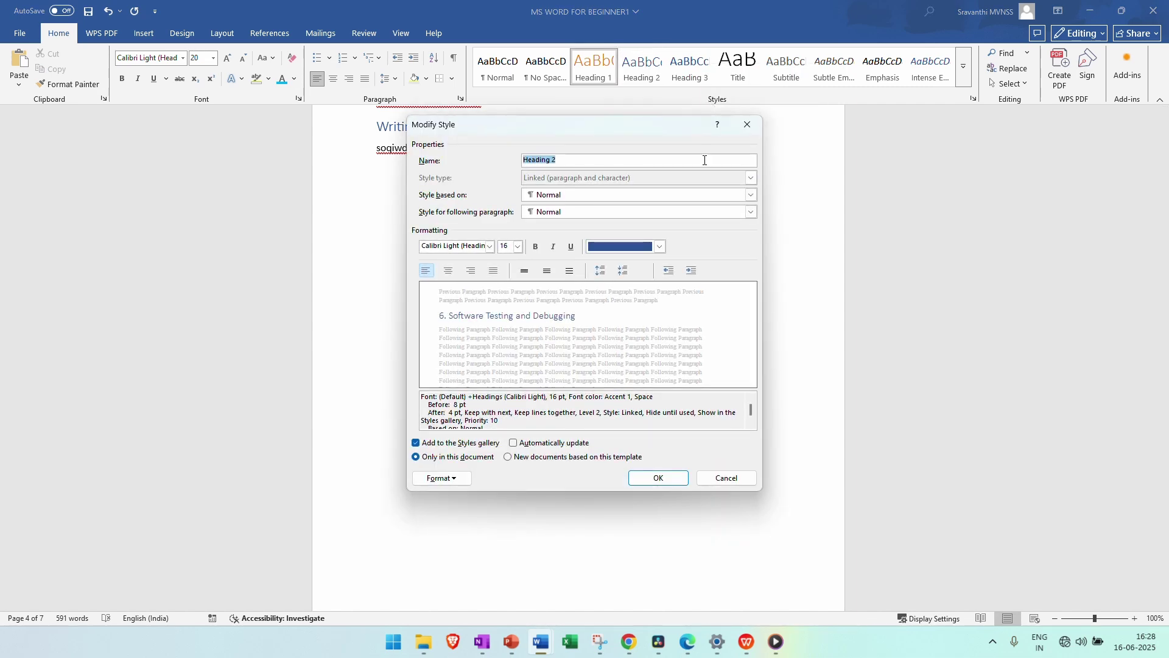
{"action": "left_click", "coordinate": [517, 246]}
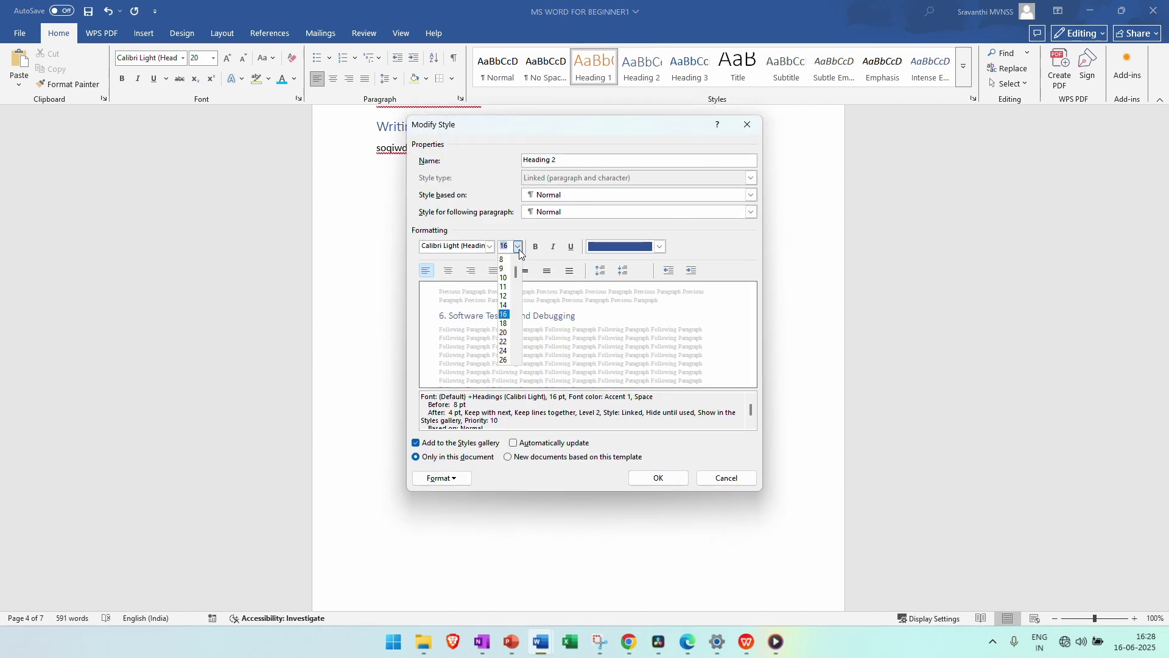
{"action": "left_click", "coordinate": [504, 297]}
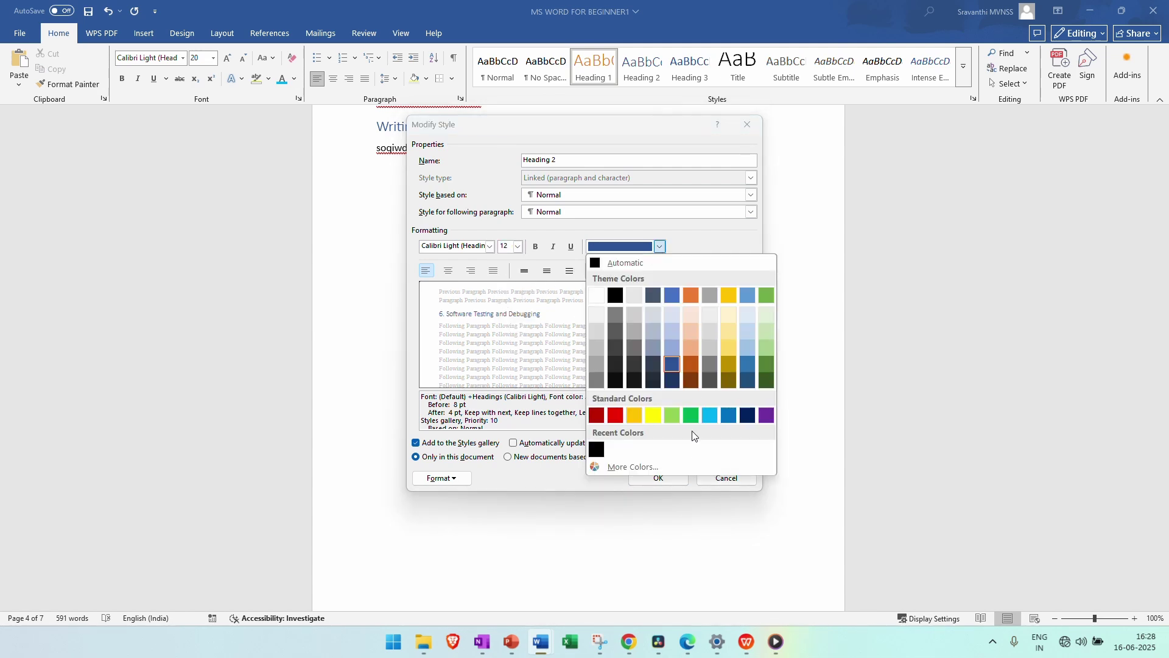
{"action": "left_click", "coordinate": [673, 418]}
{"action": "left_click", "coordinate": [661, 478]}
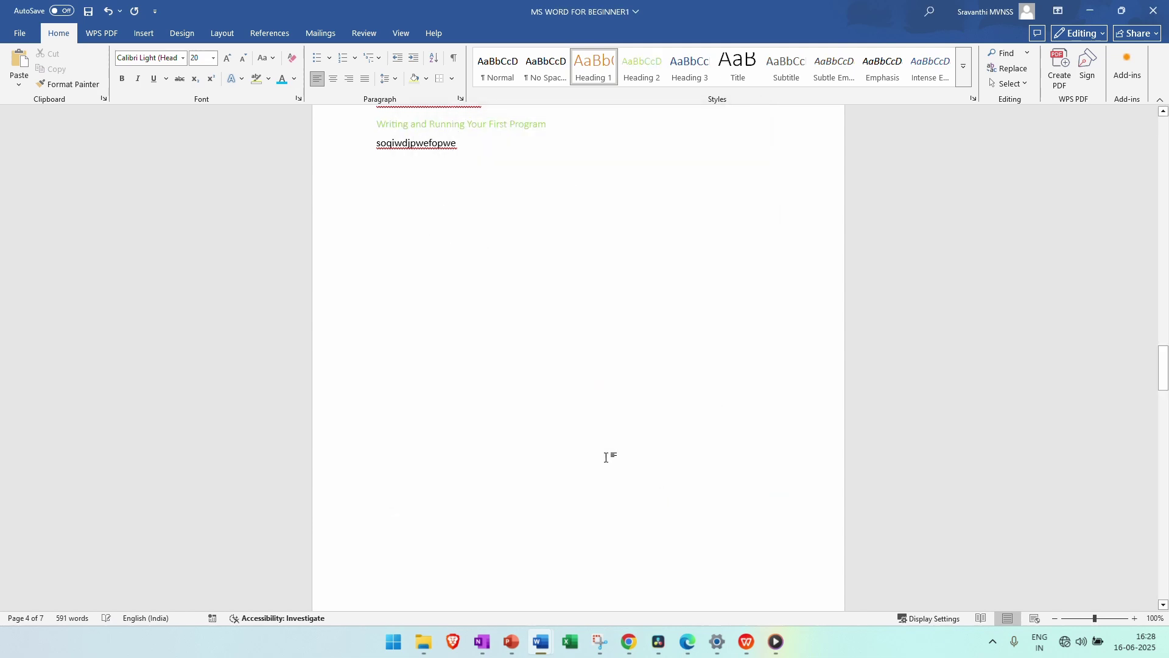
- Review the Heading 2 lines across the topic list and change the Heading 2 style's font color to the Green standard color
{"action": "scroll", "coordinate": [607, 453], "scroll_direction": "up", "scroll_amount": 3}
{"action": "scroll", "coordinate": [607, 453], "scroll_direction": "up", "scroll_amount": 4}
{"action": "scroll", "coordinate": [608, 451], "scroll_direction": "down", "scroll_amount": 7}
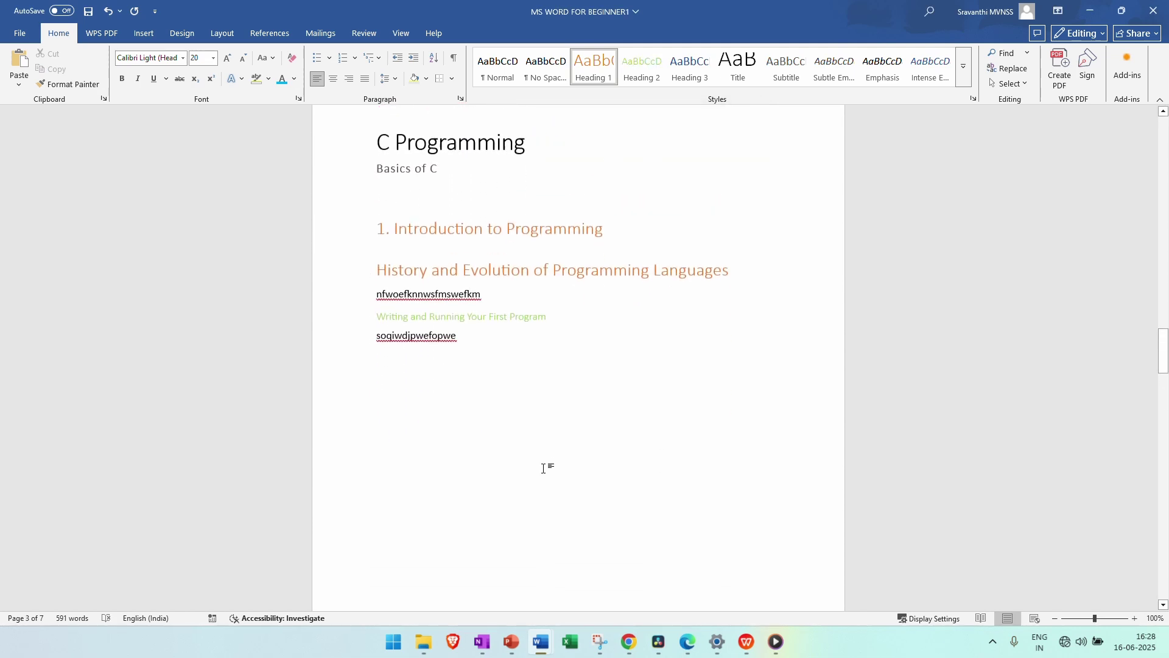
{"action": "scroll", "coordinate": [545, 468], "scroll_direction": "down", "scroll_amount": 3}
{"action": "scroll", "coordinate": [448, 404], "scroll_direction": "down", "scroll_amount": 5}
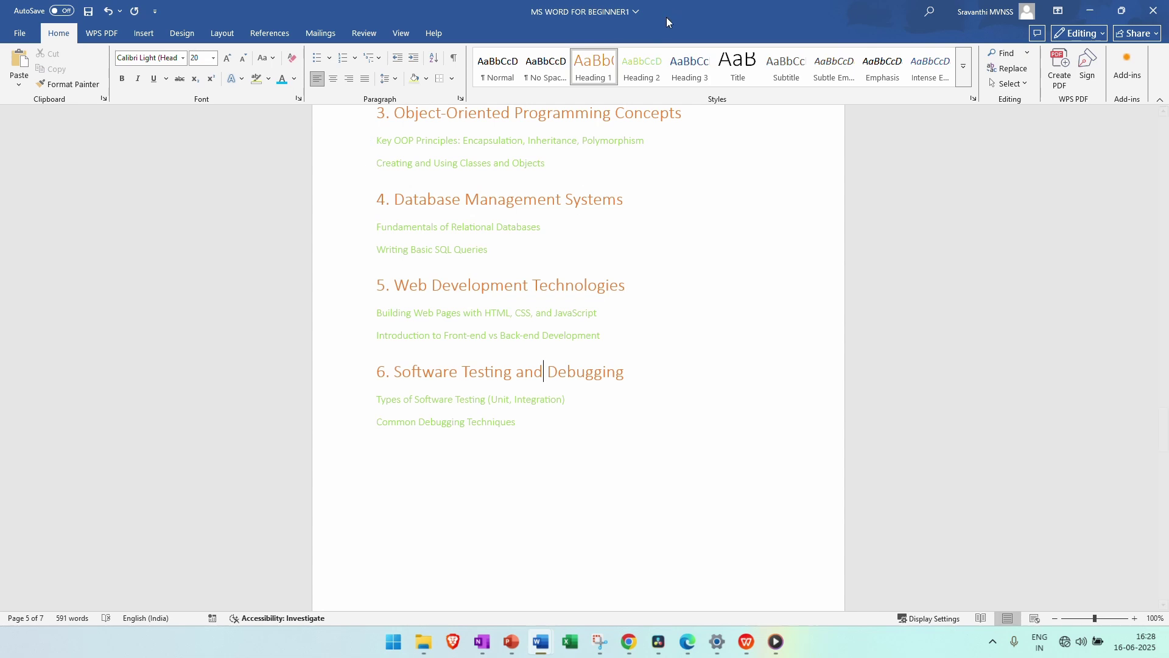
{"action": "right_click", "coordinate": [642, 66]}
{"action": "left_click", "coordinate": [696, 89]}
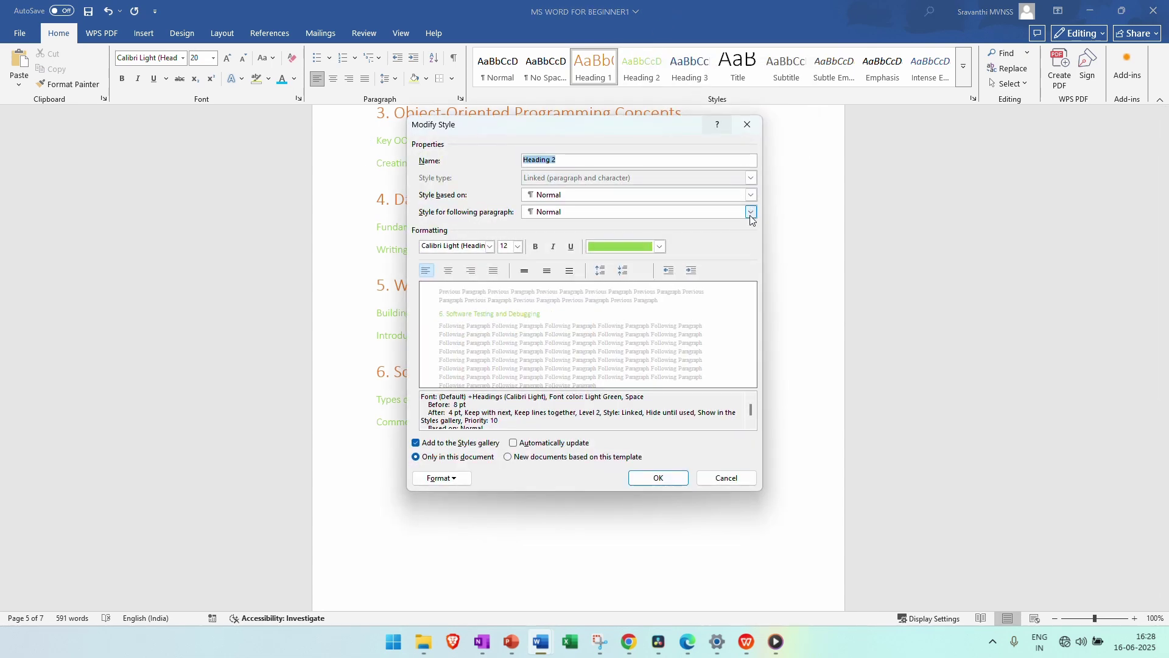
{"action": "left_click", "coordinate": [660, 246]}
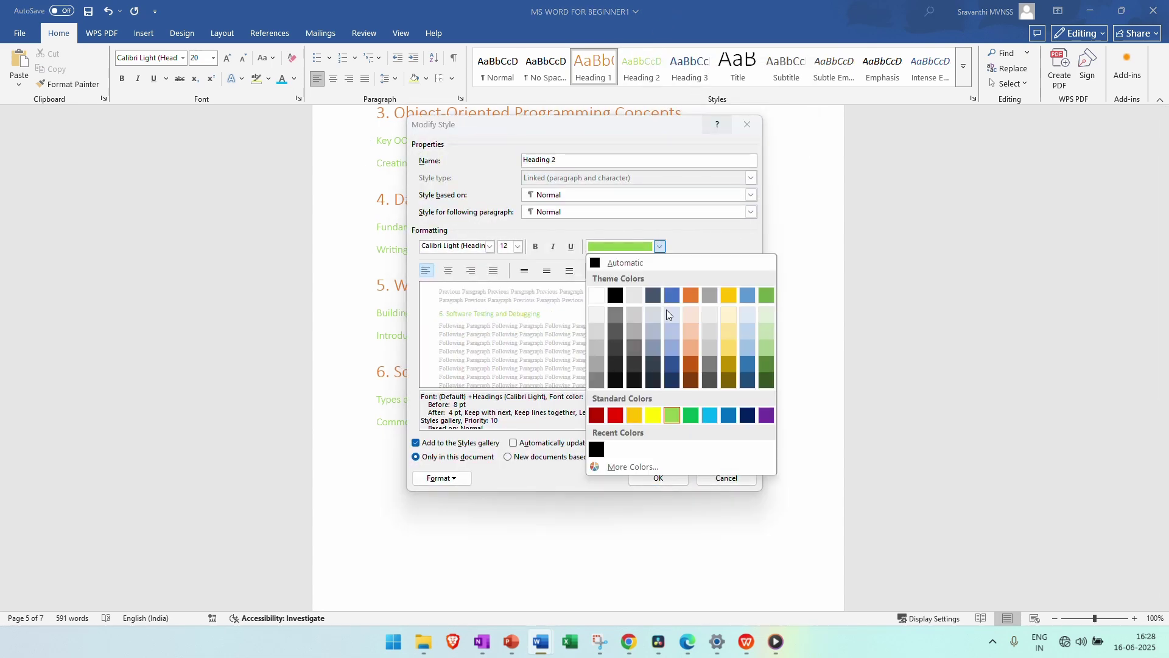
{"action": "left_click", "coordinate": [691, 418]}
{"action": "left_click", "coordinate": [658, 478]}
- Select text across the two lines under "2. Data Structures and Algorithms" and preview the Title style on them
{"action": "scroll", "coordinate": [691, 352], "scroll_direction": "up", "scroll_amount": 8}
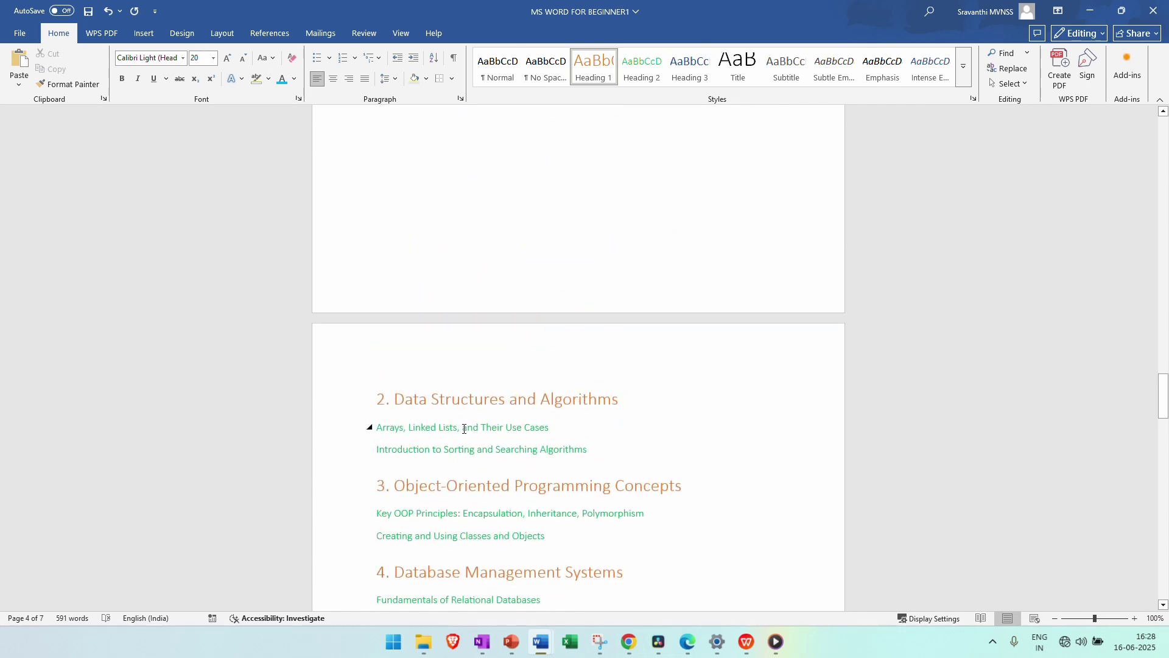
{"action": "left_click_drag", "start_coordinate": [457, 428], "coordinate": [539, 449]}
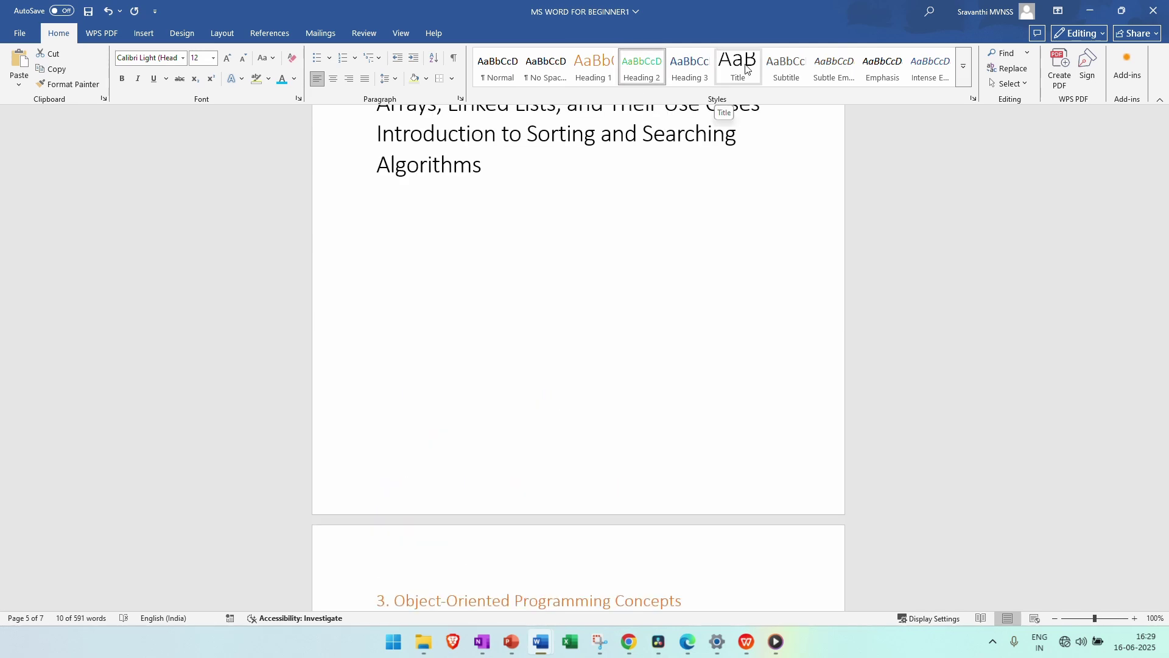
{"action": "scroll", "coordinate": [664, 420], "scroll_direction": "down", "scroll_amount": 2}
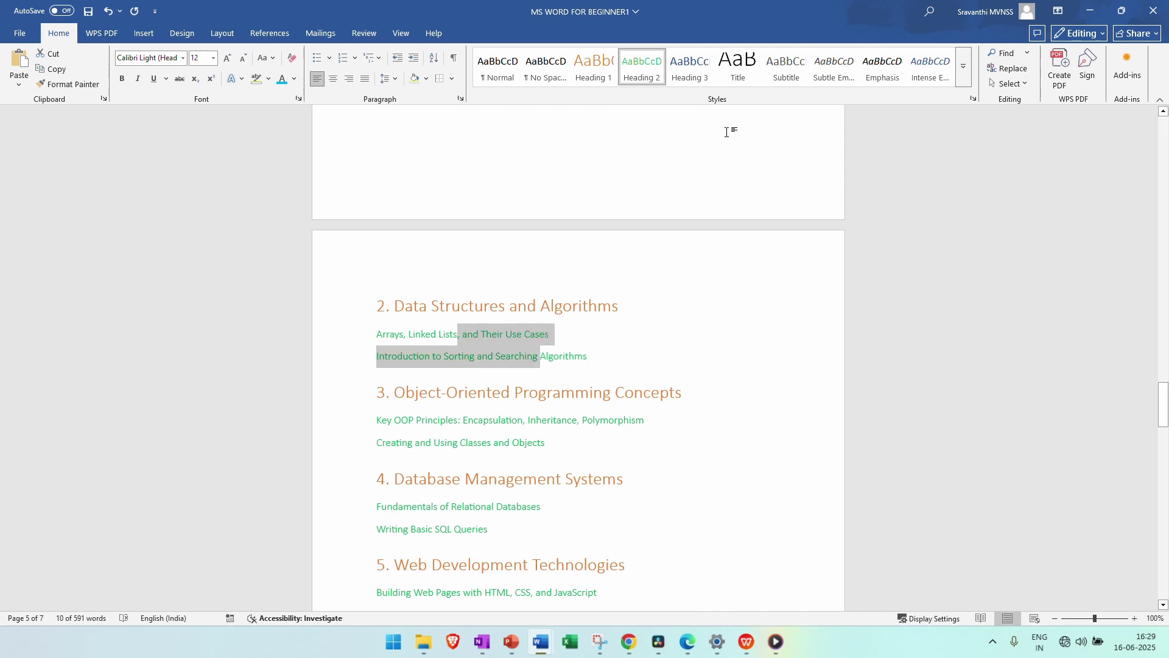
- Select the end of the "C Programming" title to check its style, and view the full gallery of built-in styles
{"action": "scroll", "coordinate": [561, 253], "scroll_direction": "up", "scroll_amount": 15}
{"action": "scroll", "coordinate": [536, 305], "scroll_direction": "up", "scroll_amount": 5}
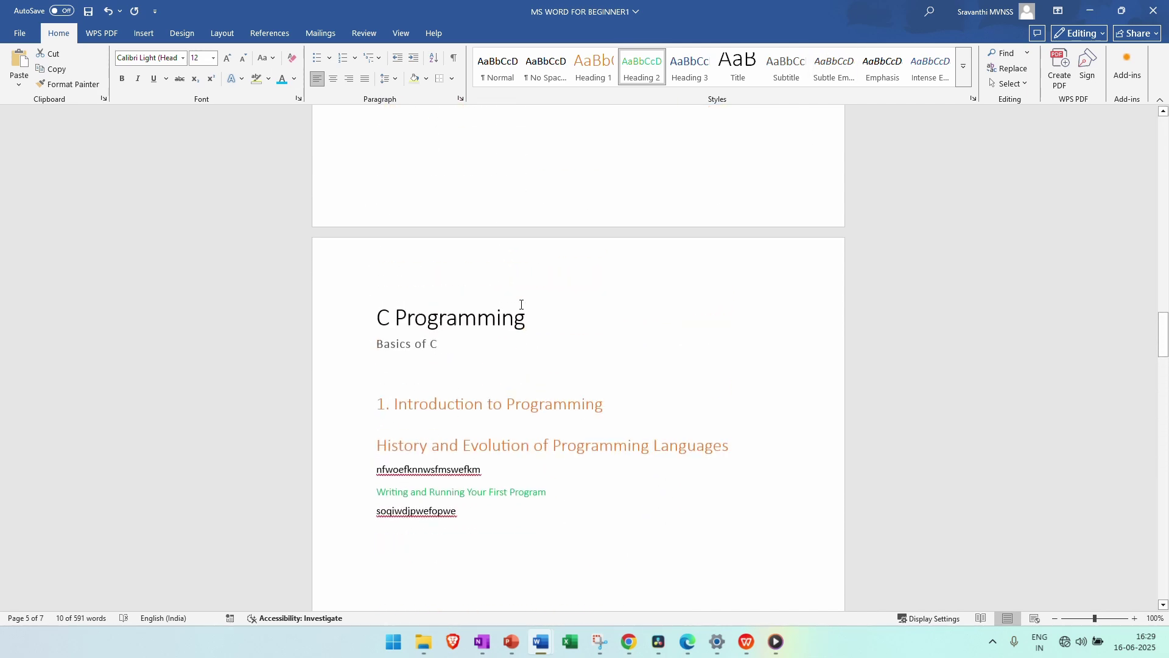
{"action": "left_click_drag", "start_coordinate": [545, 326], "coordinate": [497, 323]}
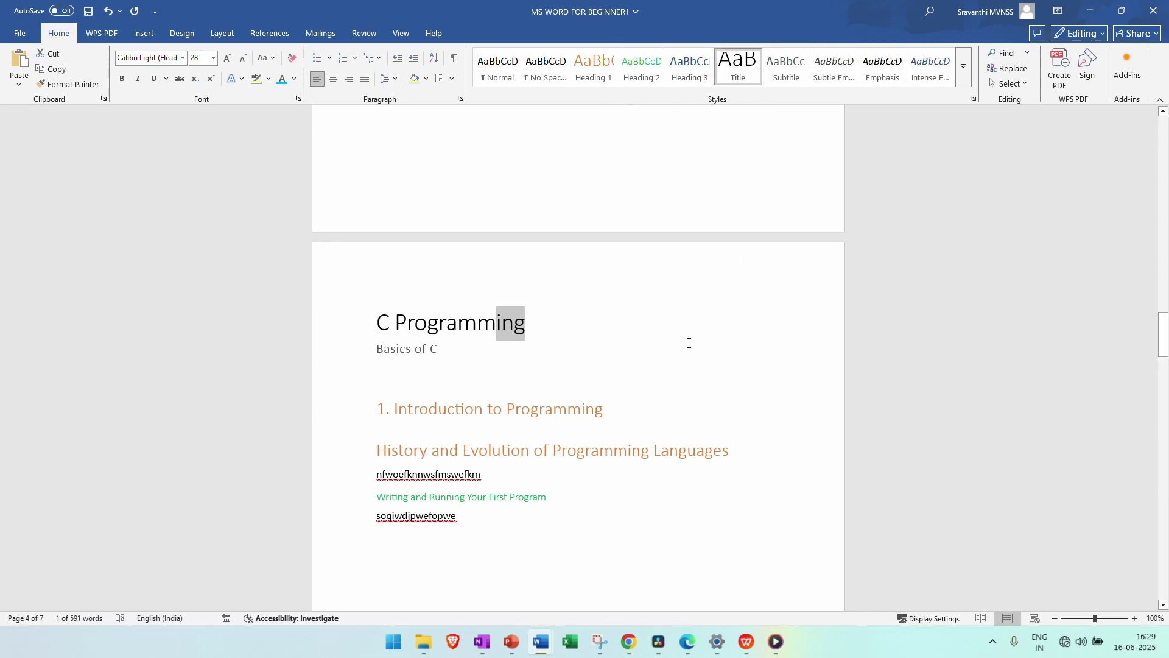
{"action": "scroll", "coordinate": [706, 316], "scroll_direction": "down", "scroll_amount": 3}
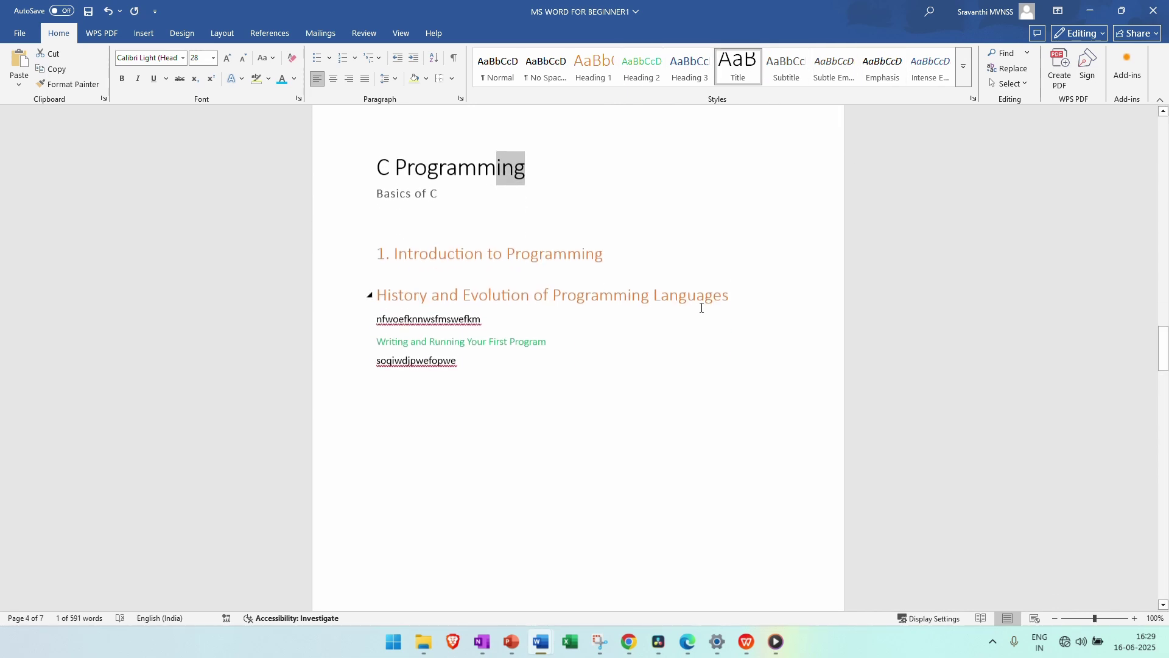
{"action": "left_click", "coordinate": [964, 77]}
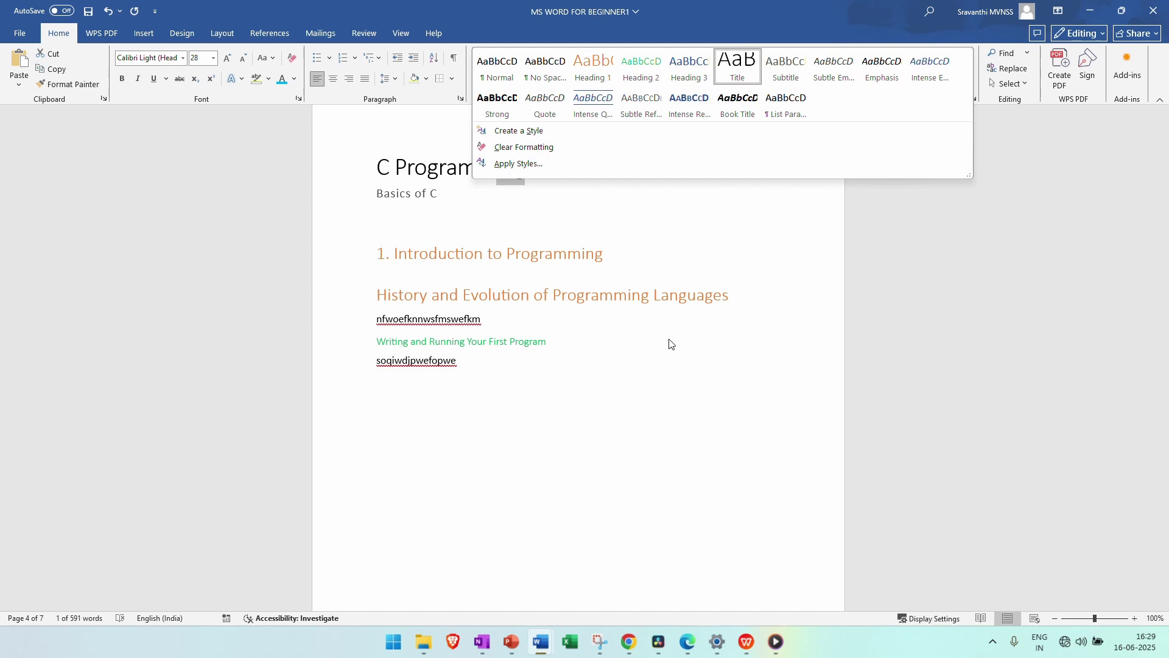
{"action": "left_click", "coordinate": [532, 372]}
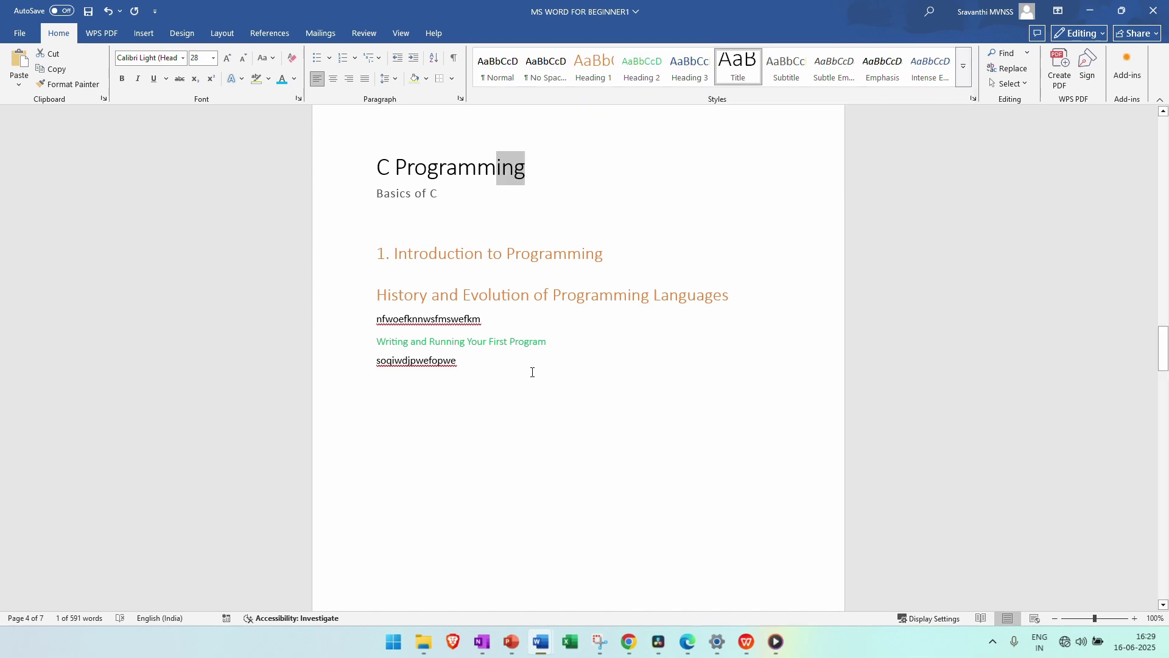
{"action": "scroll", "coordinate": [532, 372], "scroll_direction": "up", "scroll_amount": 2}
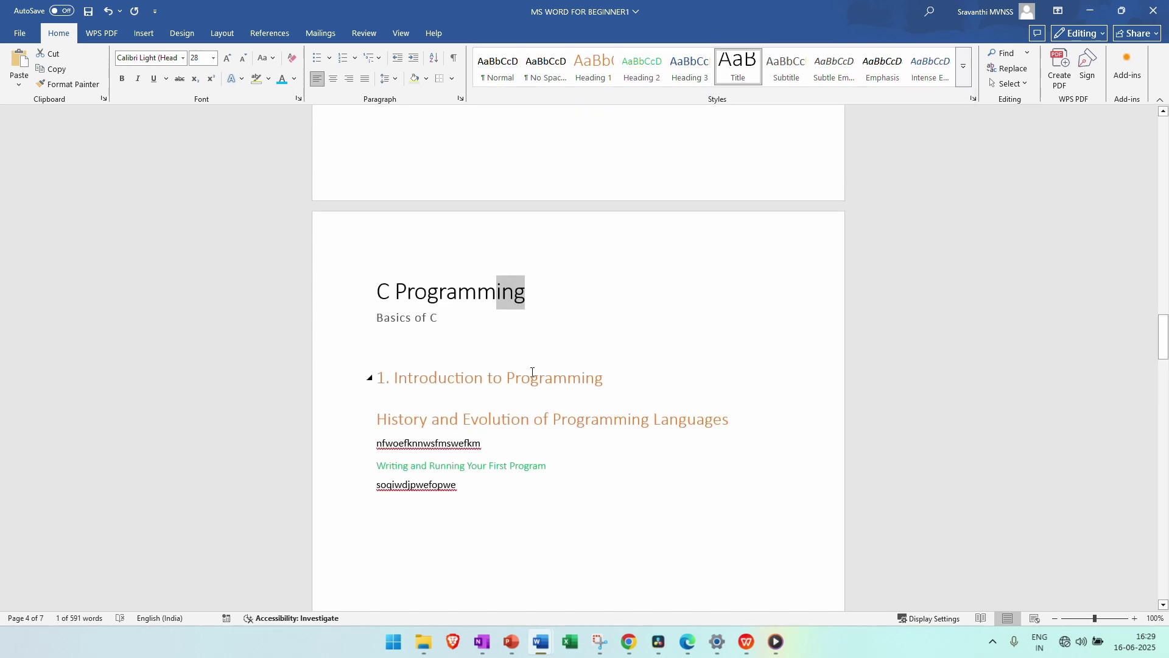
{"action": "scroll", "coordinate": [532, 372], "scroll_direction": "up", "scroll_amount": 2}
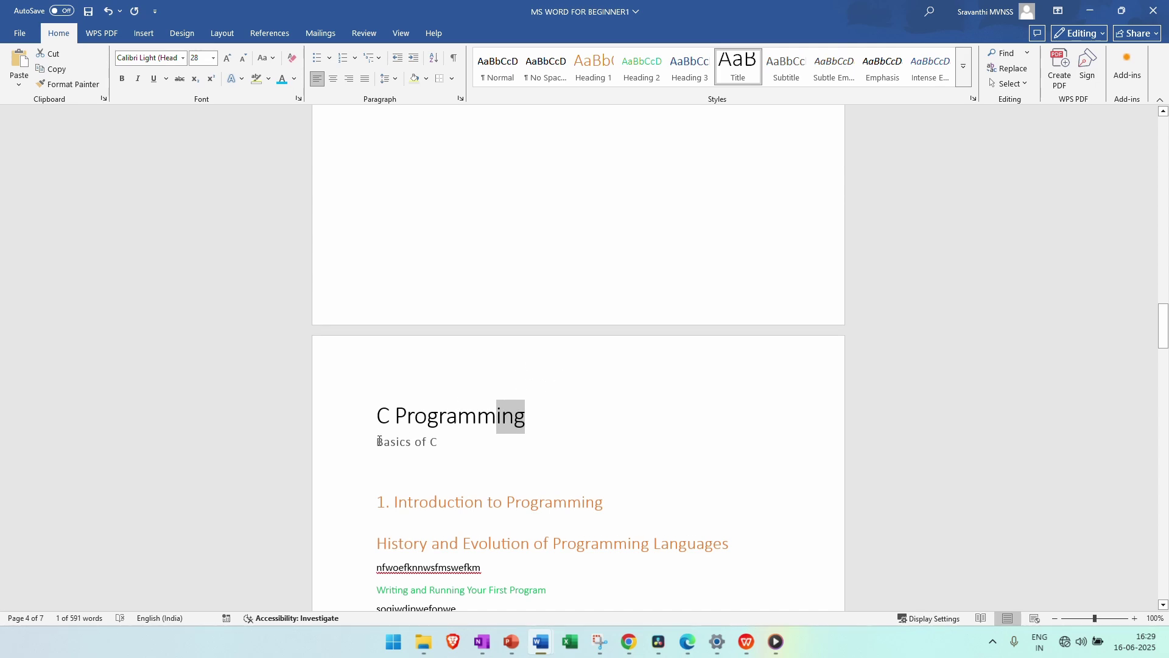
{"action": "scroll", "coordinate": [379, 440], "scroll_direction": "down", "scroll_amount": 2}
{"action": "left_click_drag", "start_coordinate": [374, 317], "coordinate": [464, 551]}
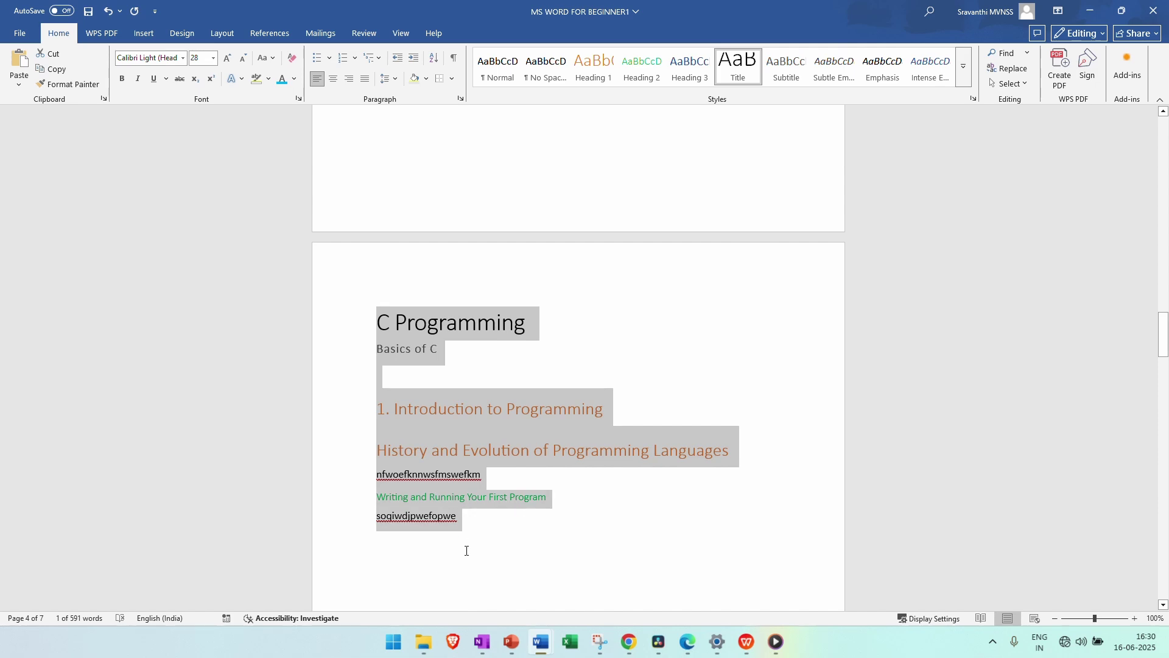
{"action": "scroll", "coordinate": [464, 481], "scroll_direction": "up", "scroll_amount": 3}
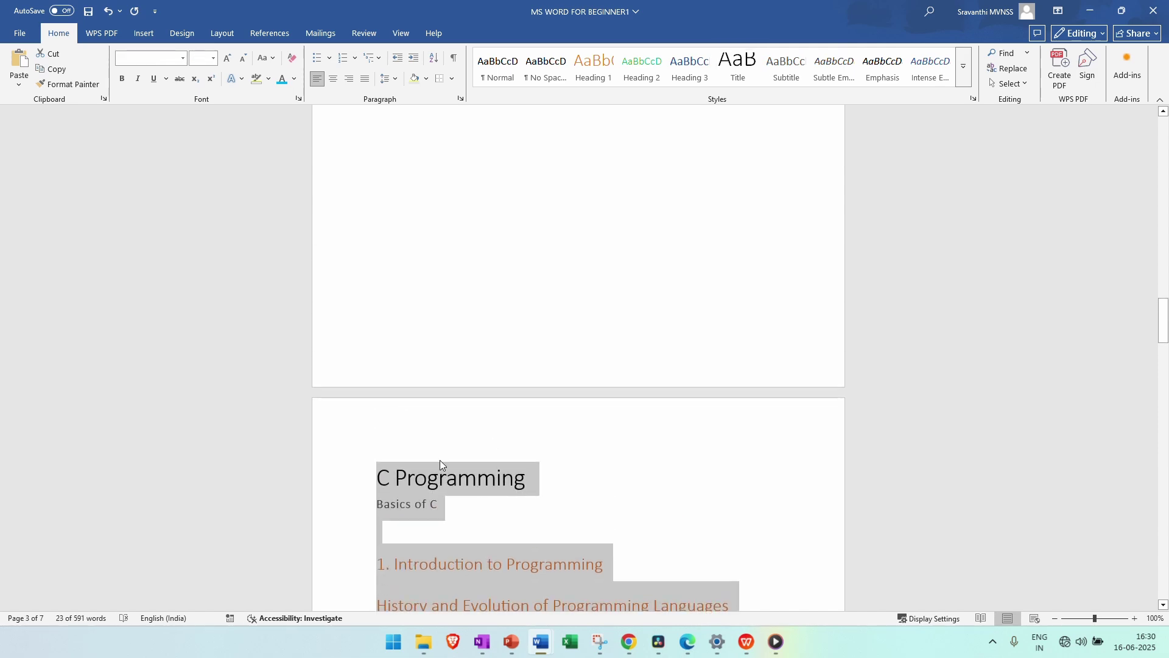
- Insert blank paragraphs above the "C Programming" title until the title and its topics start on the next page
{"action": "left_click", "coordinate": [438, 194]}
{"action": "scroll", "coordinate": [472, 289], "scroll_direction": "up", "scroll_amount": 4}
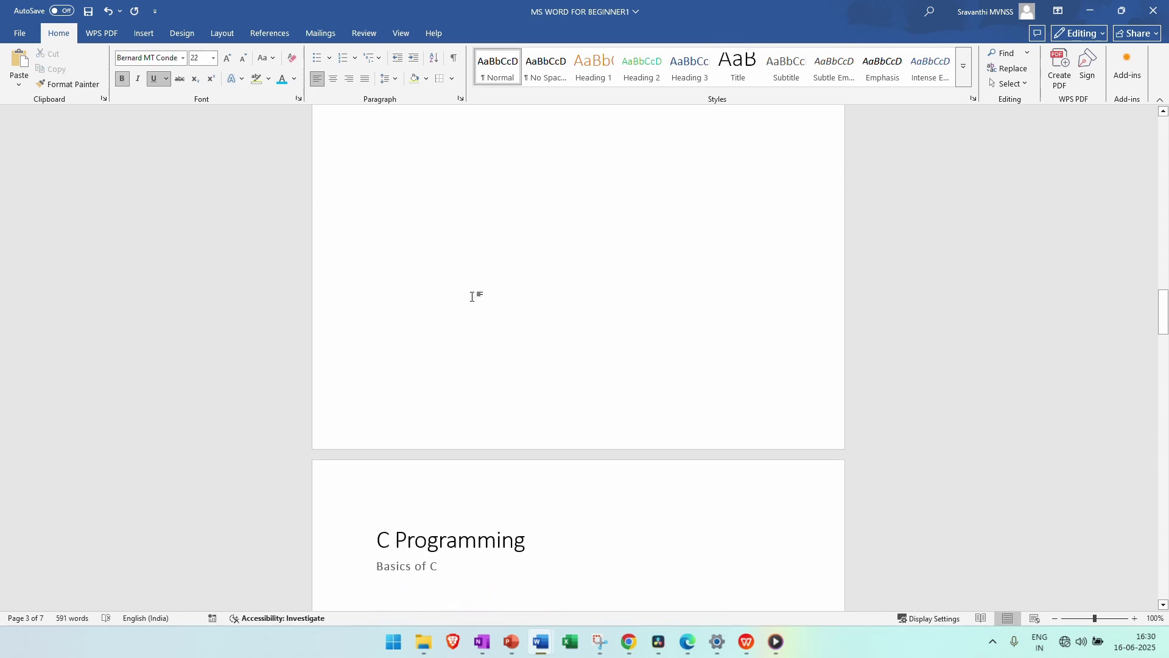
{"action": "scroll", "coordinate": [473, 297], "scroll_direction": "down", "scroll_amount": 2}
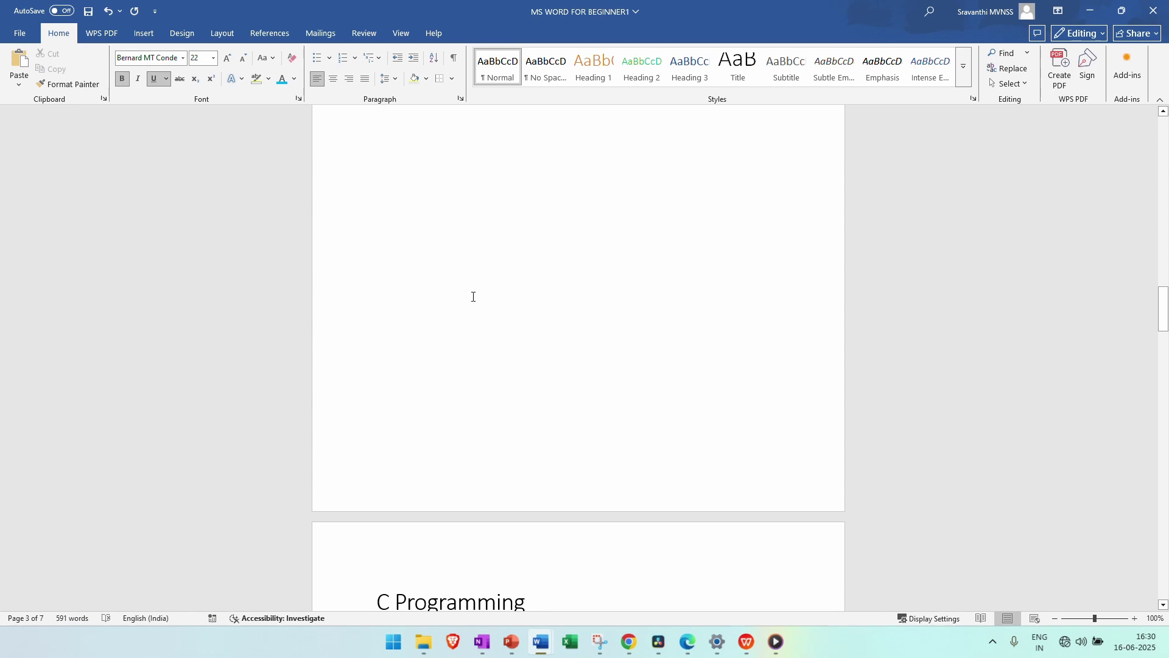
{"action": "key", "text": "Return"}
{"action": "key", "text": "Return"}
{"action": "key", "text": "Return"}
{"action": "key", "text": "Return"}
{"action": "key", "text": "Return"}
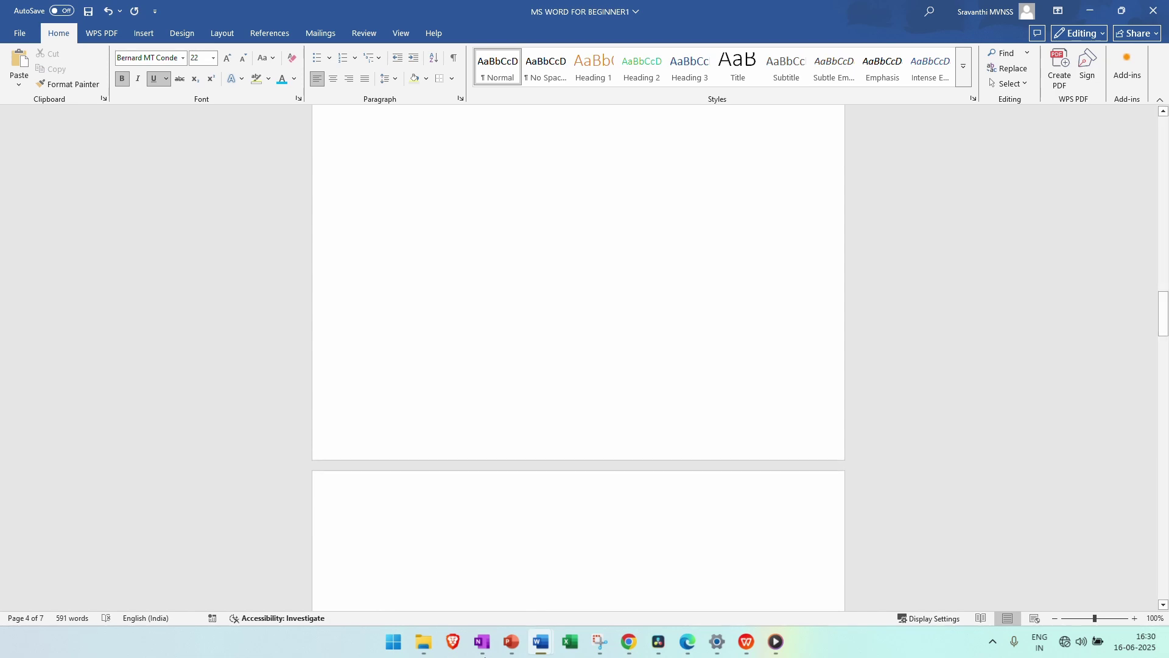
{"action": "scroll", "coordinate": [616, 425], "scroll_direction": "down", "scroll_amount": 5}
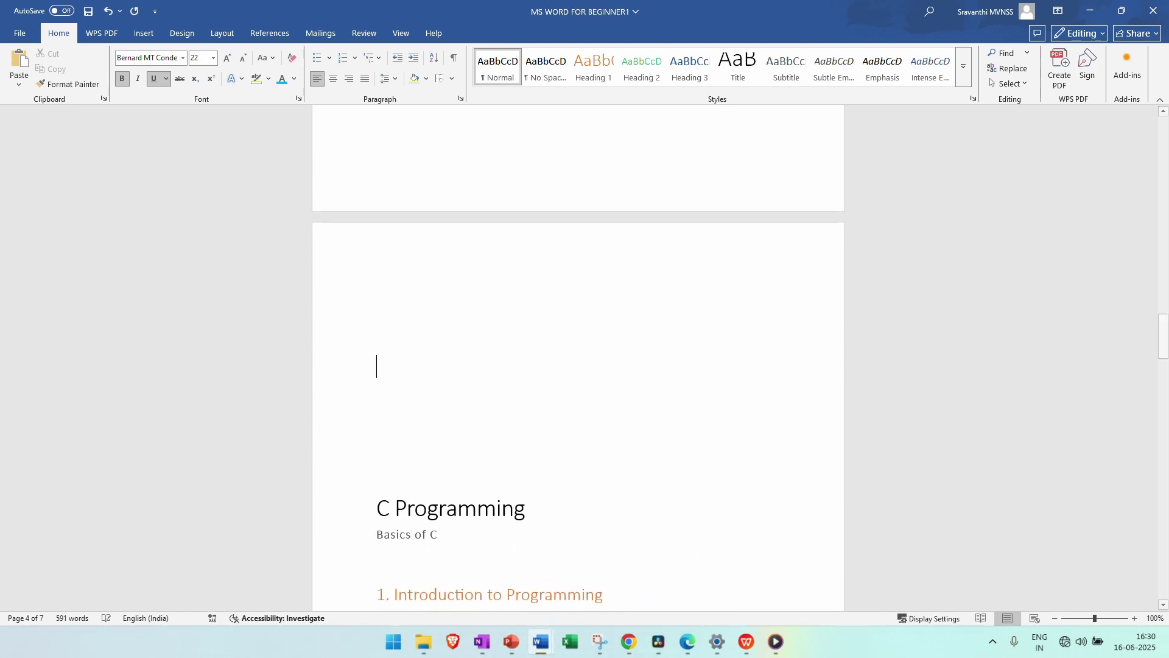
{"action": "key", "text": "Return"}
{"action": "key", "text": "Return"}
{"action": "key", "text": "Return"}
{"action": "key", "text": "Return"}
{"action": "key", "text": "Return"}
{"action": "scroll", "coordinate": [578, 366], "scroll_direction": "down", "scroll_amount": 3}
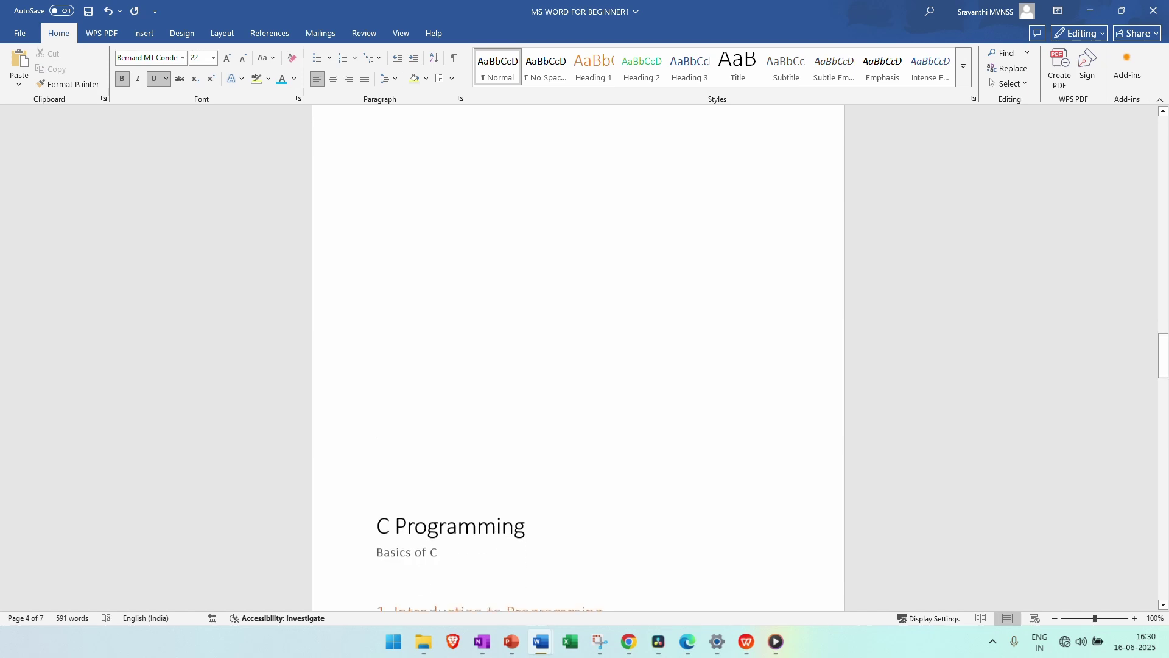
{"action": "scroll", "coordinate": [578, 365], "scroll_direction": "down", "scroll_amount": 3}
{"action": "scroll", "coordinate": [578, 365], "scroll_direction": "up", "scroll_amount": 3}
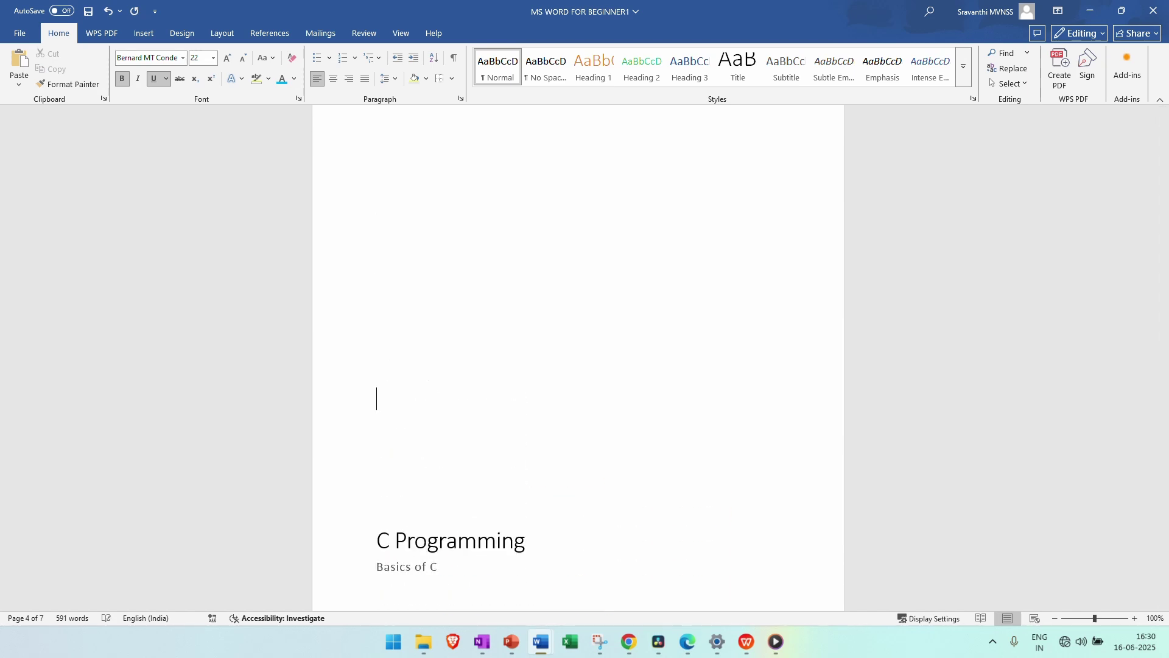
{"action": "key", "text": "Return"}
{"action": "key", "text": "Return"}
{"action": "scroll", "coordinate": [512, 584], "scroll_direction": "down", "scroll_amount": 7}
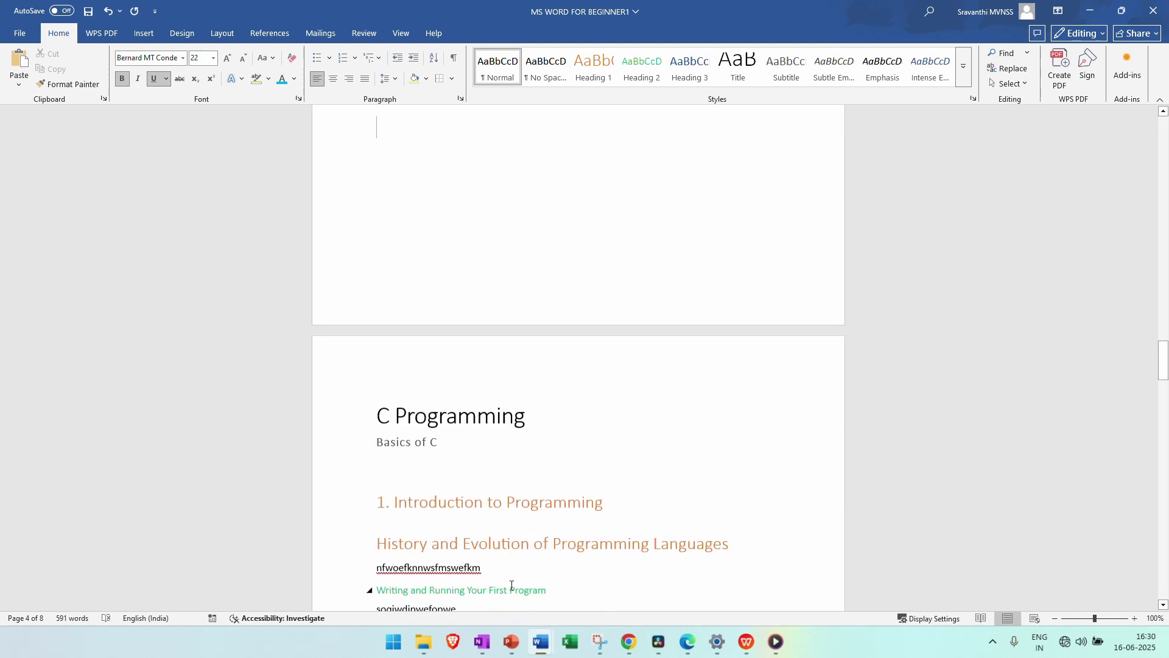
- Select the "C Programming" title and the first topics below it, from the blank lines down to the sample text
{"action": "scroll", "coordinate": [363, 386], "scroll_direction": "down", "scroll_amount": 2}
{"action": "left_click_drag", "start_coordinate": [376, 321], "coordinate": [420, 487]}
{"action": "scroll", "coordinate": [407, 348], "scroll_direction": "down", "scroll_amount": 4}
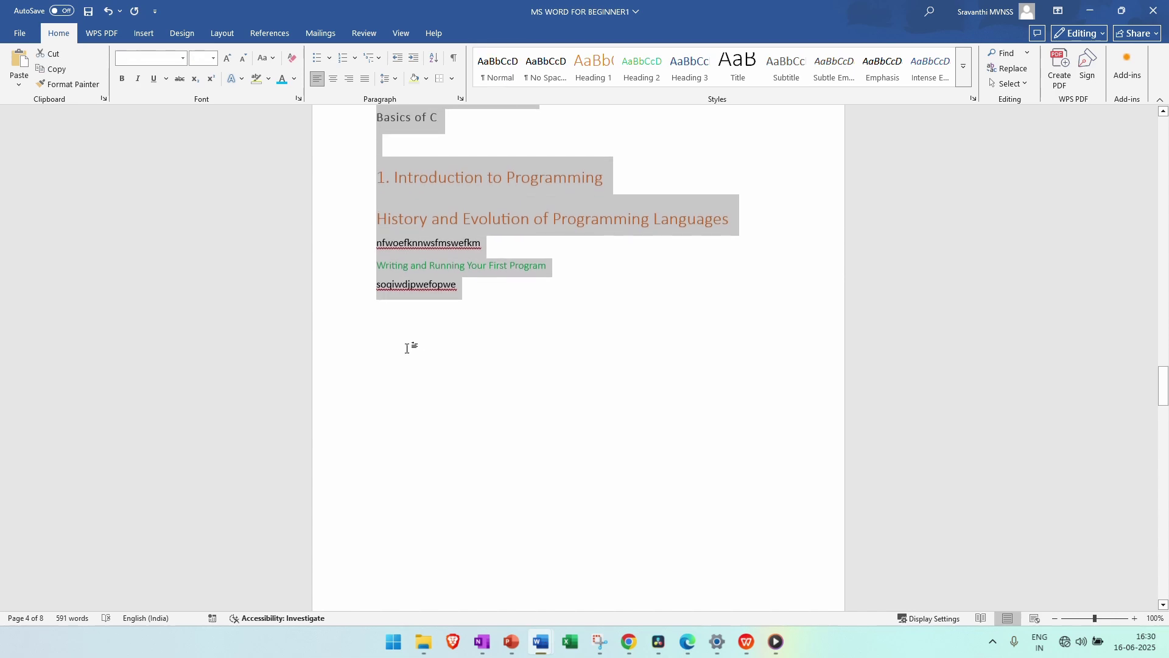
{"action": "scroll", "coordinate": [584, 511], "scroll_direction": "up", "scroll_amount": 10}
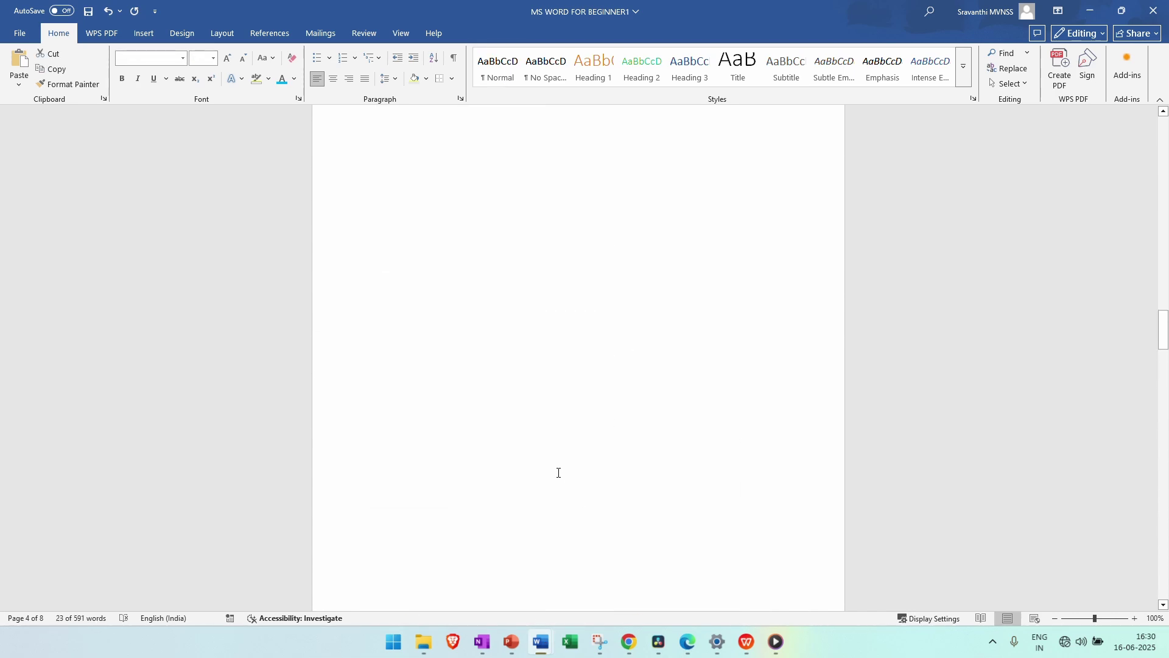
- On the blank page before the topics, write two dotted mock contents lines, "Abc" ending in 1 and "Dssw" ending in 2, and delete them
{"action": "scroll", "coordinate": [557, 473], "scroll_direction": "up", "scroll_amount": 2}
{"action": "left_click", "coordinate": [417, 298]}
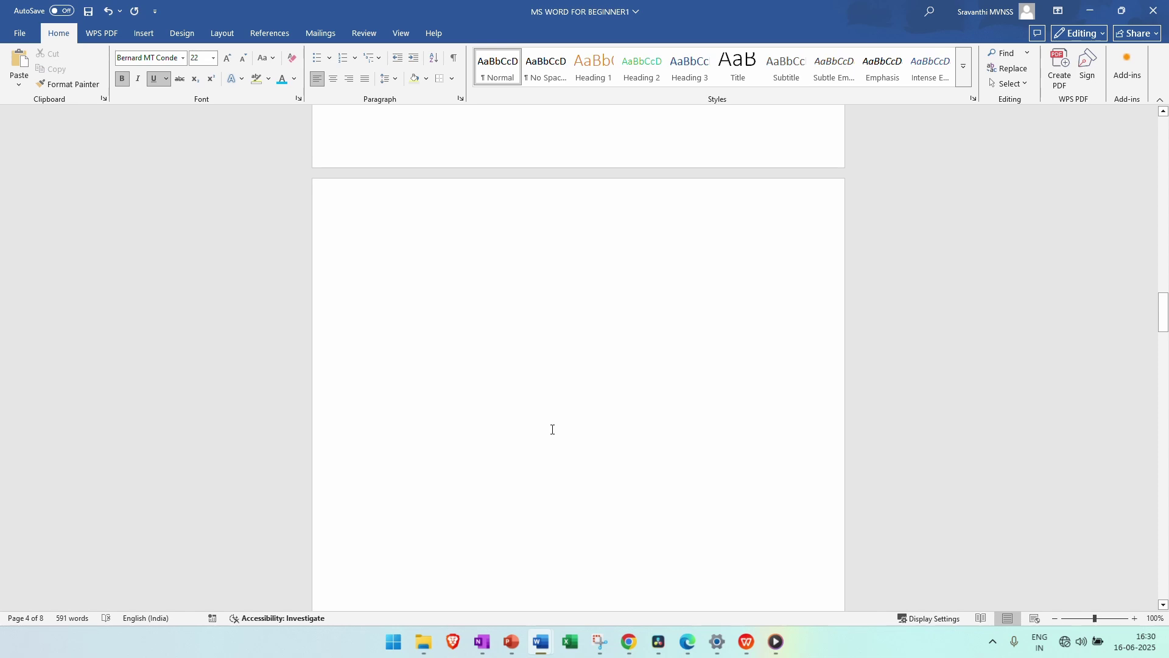
{"action": "type", "text": "abc"}
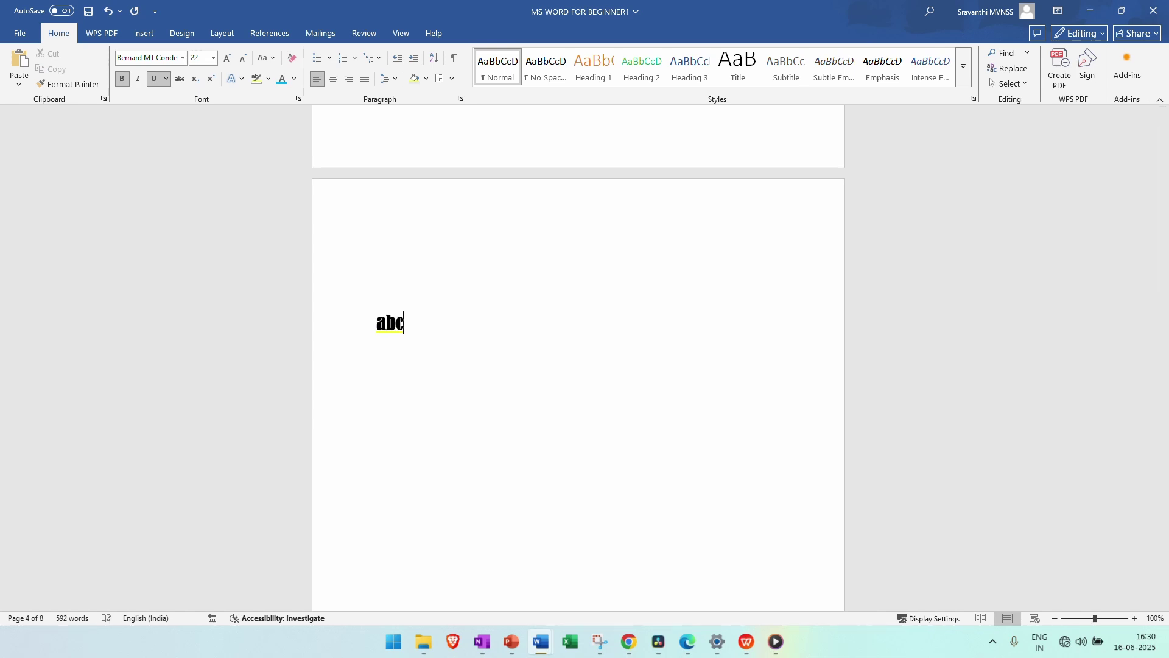
{"action": "key", "text": "BackSpace"}
{"action": "type", "text": "................1"}
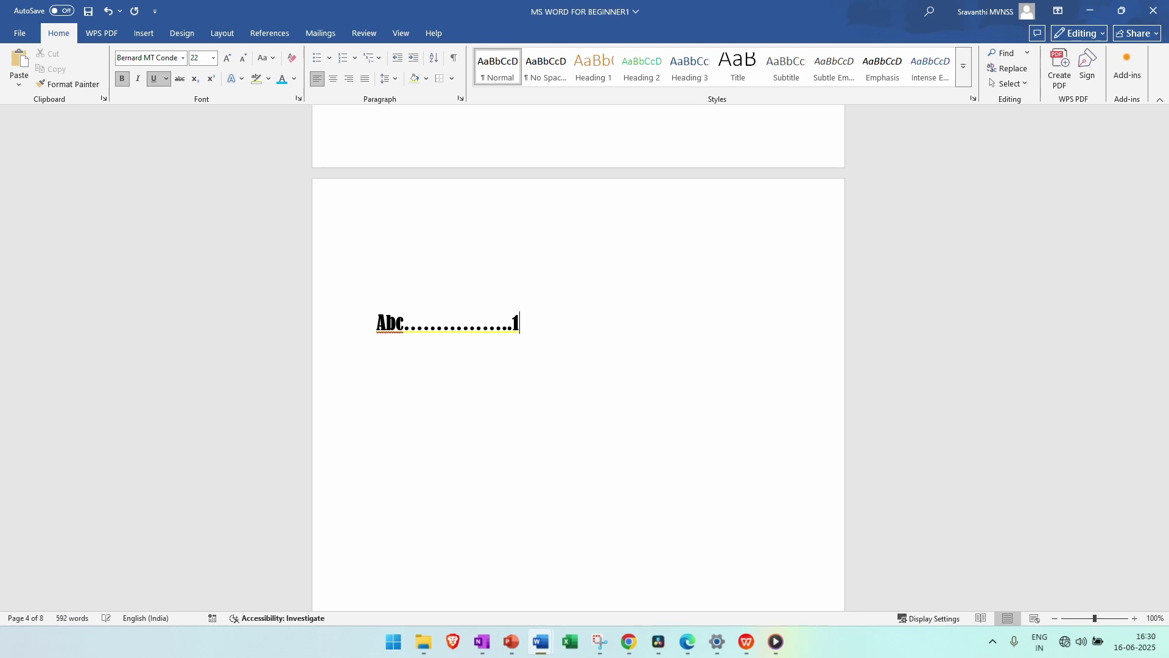
{"action": "key", "text": "Return"}
{"action": "type", "text": "dssw........."}
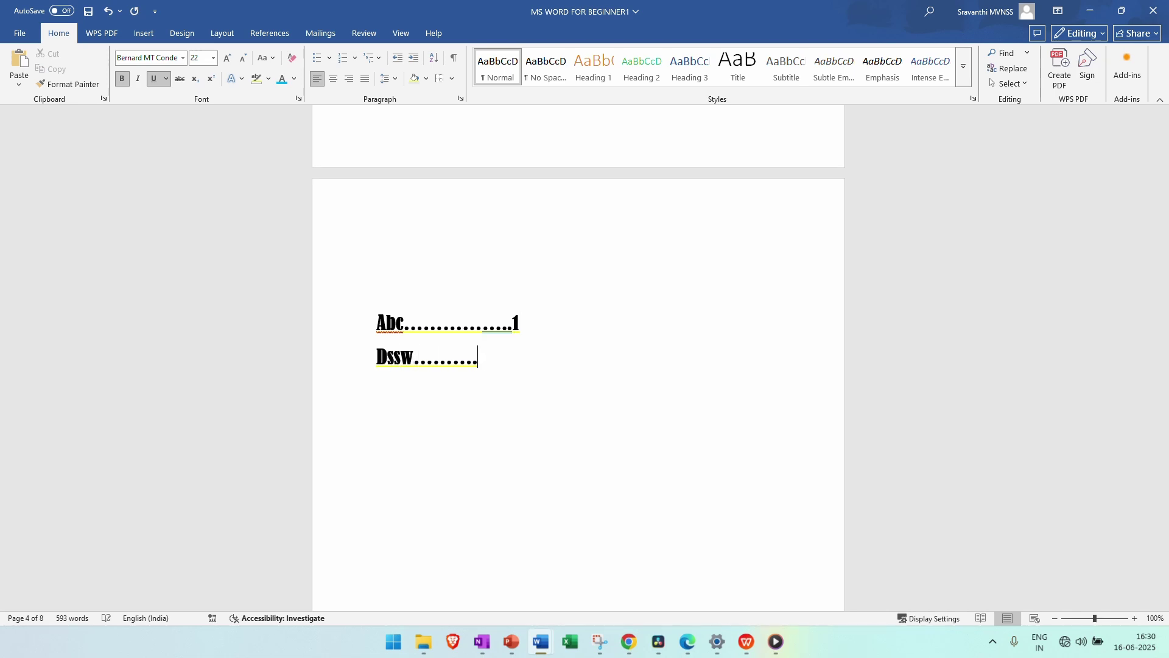
{"action": "type", "text": "2"}
{"action": "key", "text": "shift+Home"}
{"action": "key", "text": "shift+Up"}
{"action": "key", "text": "BackSpace"}
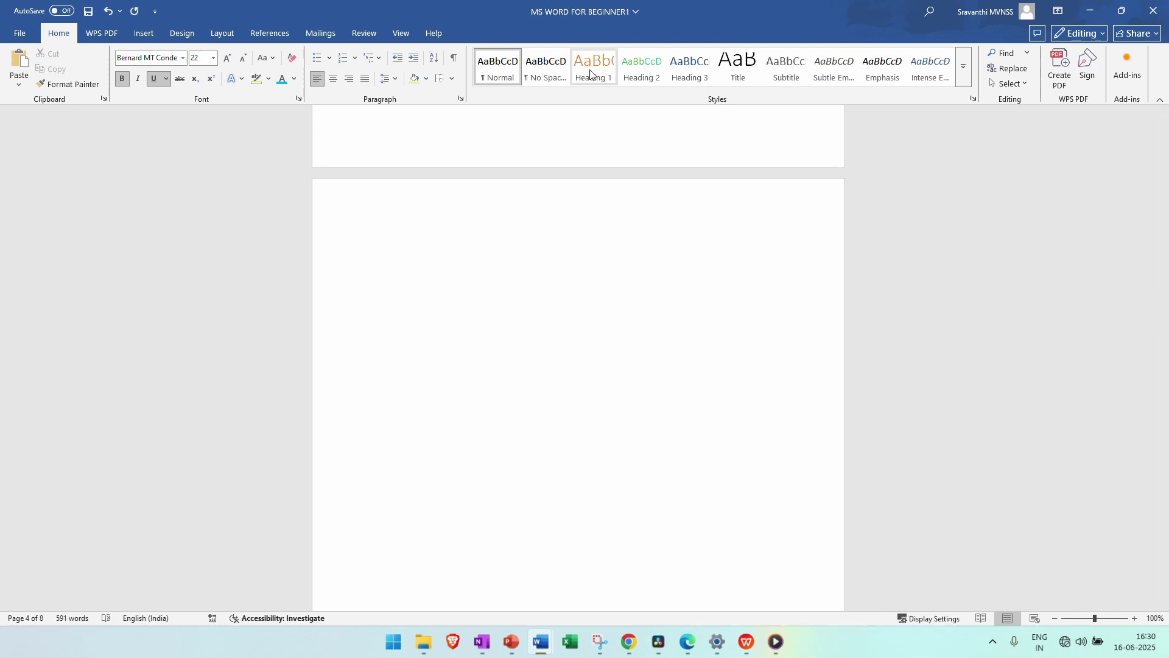
- Insert the built-in Automatic Table 2 table of contents at the start of the blank page before the topics
{"action": "key", "text": "Up"}
{"action": "key", "text": "Down"}
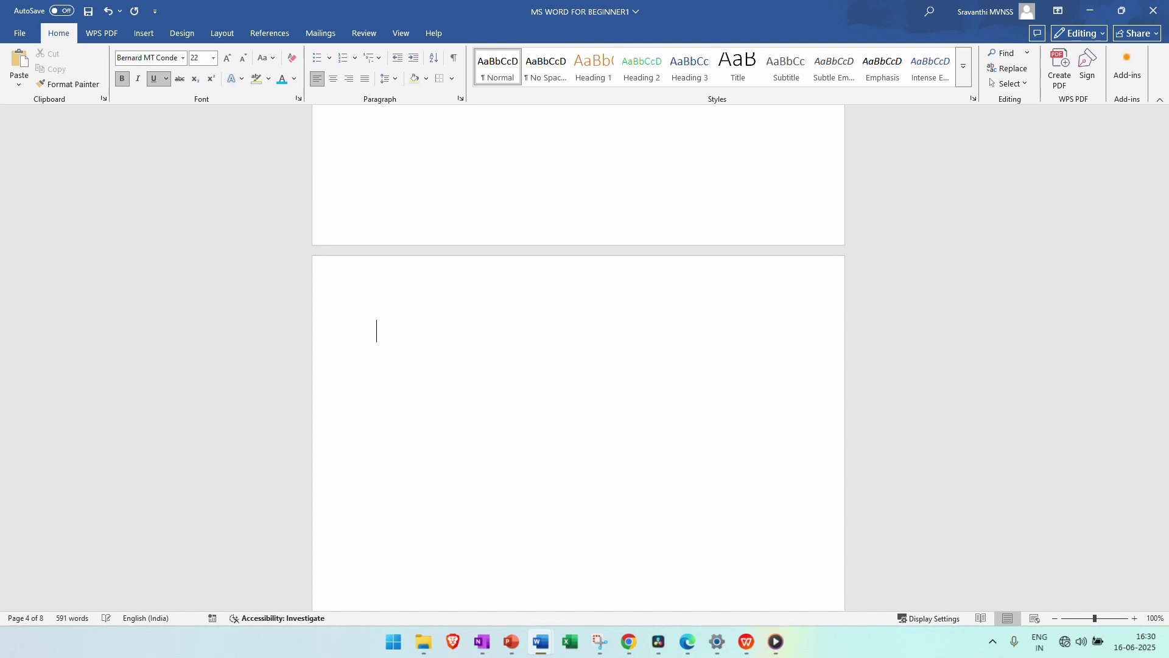
{"action": "left_click", "coordinate": [271, 35]}
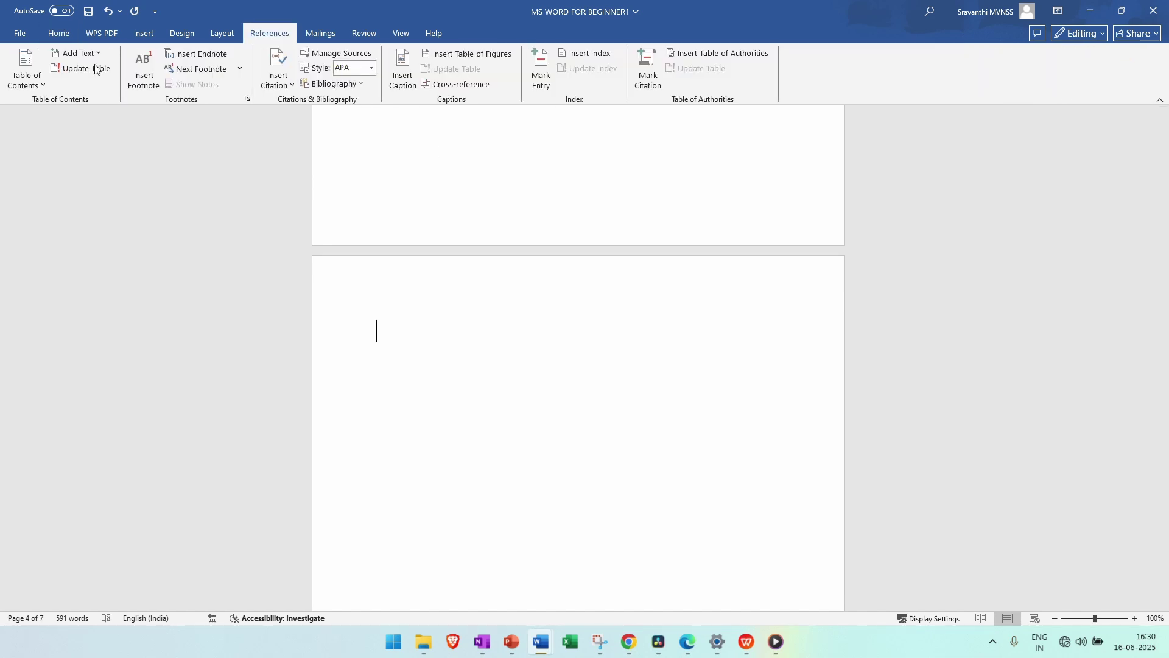
{"action": "left_click", "coordinate": [36, 86]}
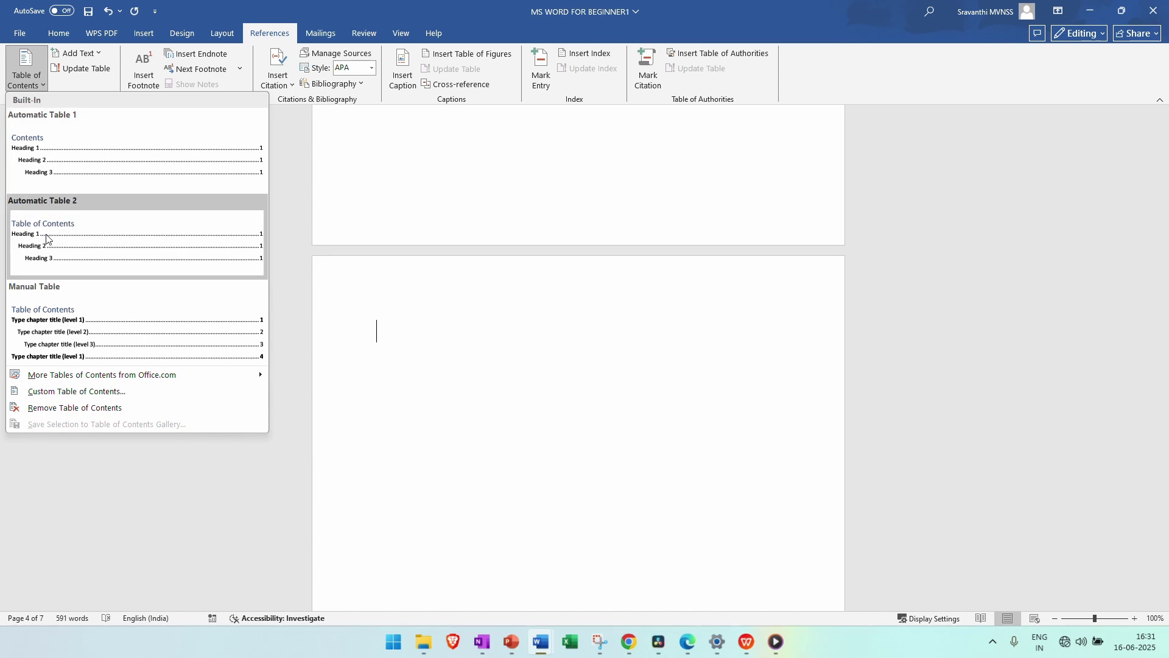
{"action": "left_click", "coordinate": [75, 248]}
- Examine the inserted table of contents and select its entries to show its extent
{"action": "scroll", "coordinate": [583, 193], "scroll_direction": "down", "scroll_amount": 3}
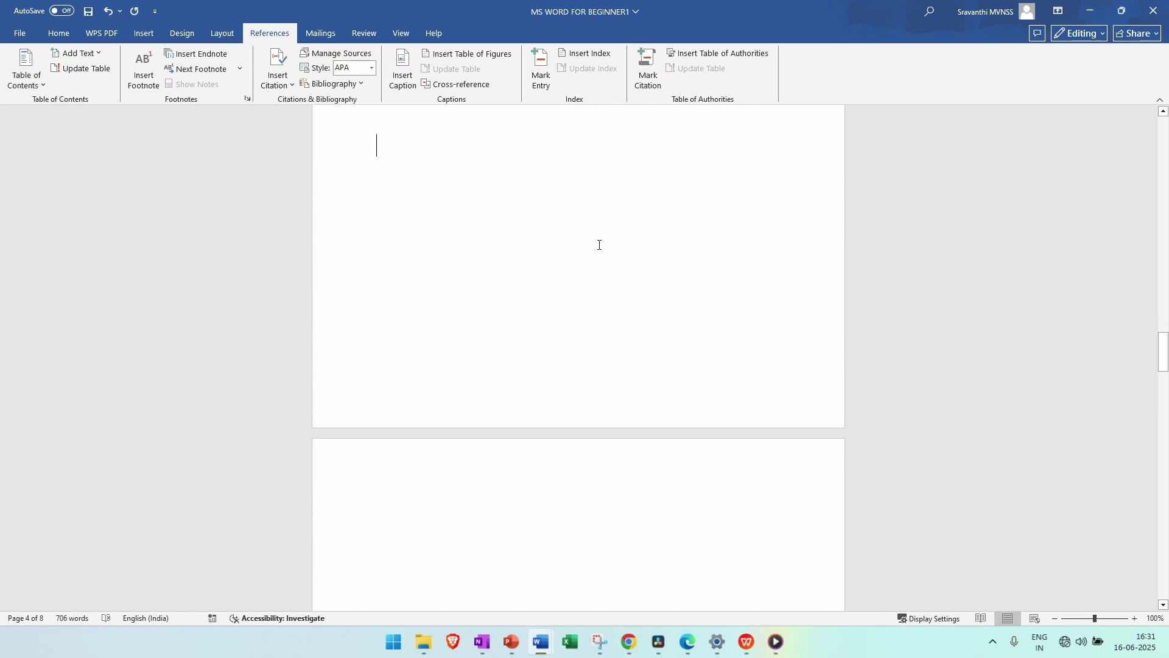
{"action": "scroll", "coordinate": [560, 304], "scroll_direction": "up", "scroll_amount": 10}
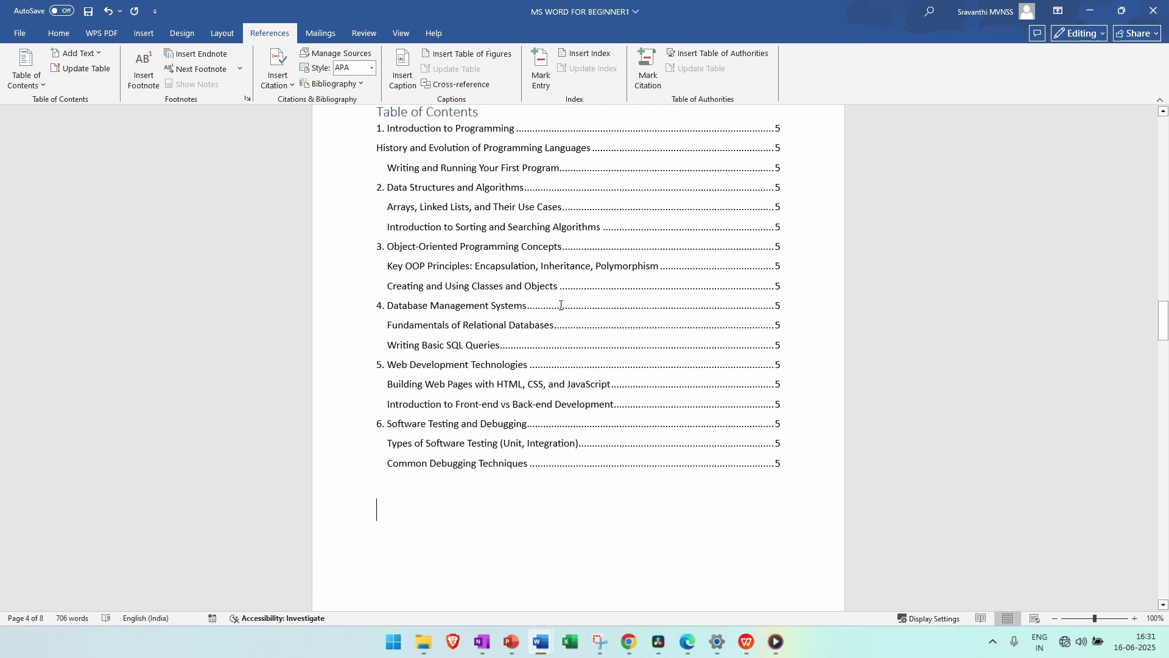
{"action": "scroll", "coordinate": [517, 274], "scroll_direction": "up", "scroll_amount": 3}
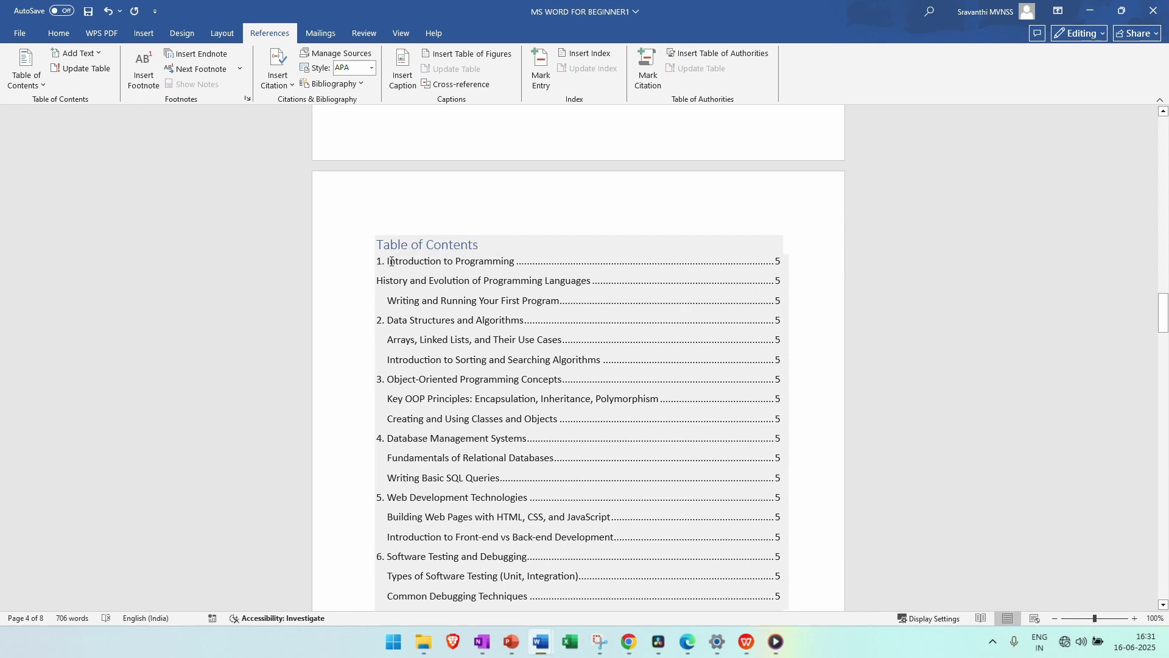
{"action": "left_click_drag", "start_coordinate": [391, 261], "coordinate": [498, 449]}
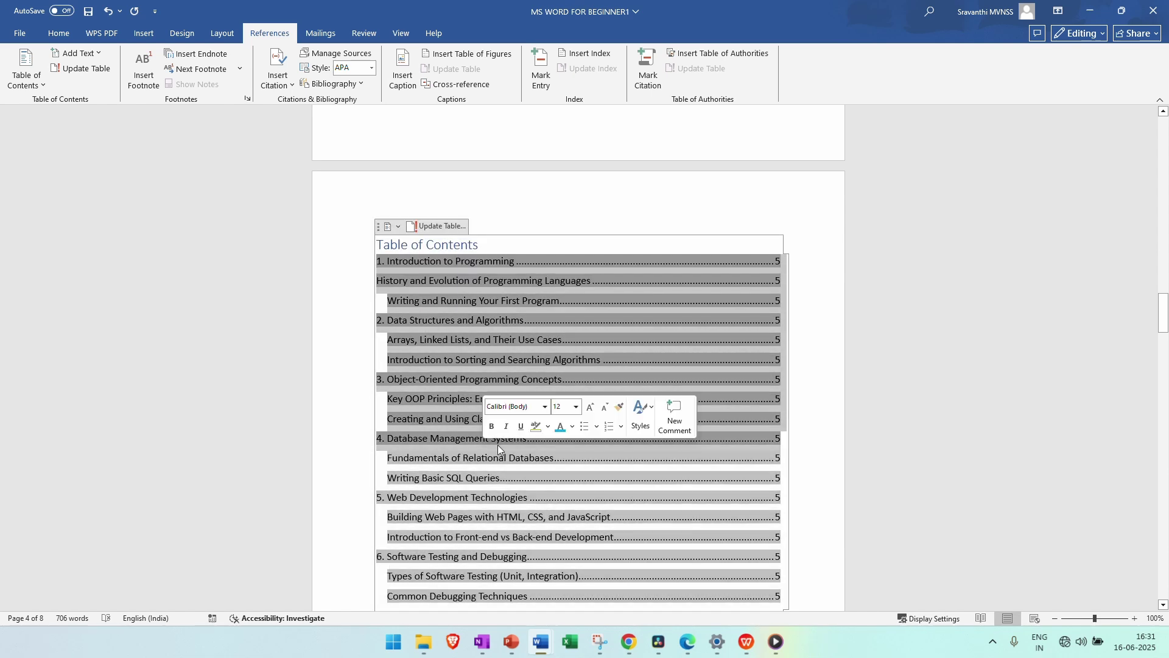
{"action": "left_click", "coordinate": [945, 333]}
{"action": "scroll", "coordinate": [334, 281], "scroll_direction": "down", "scroll_amount": 1}
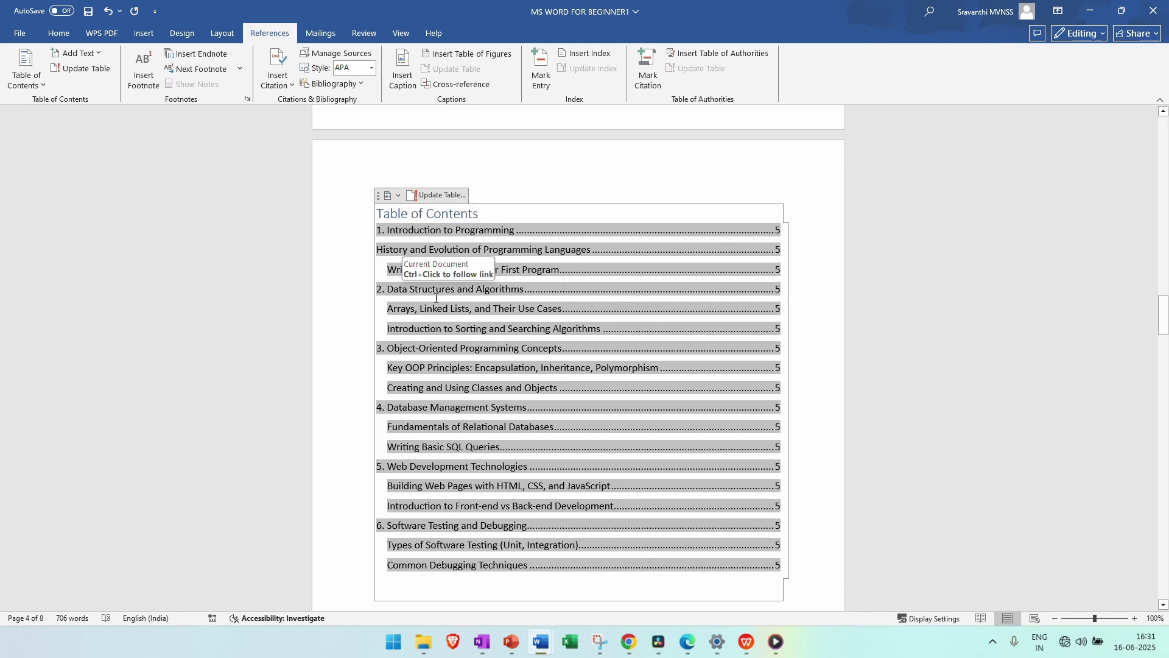
- Compare the table of contents entries with the Heading 1 and Heading 2 lines on the topic pages
{"action": "scroll", "coordinate": [406, 350], "scroll_direction": "down", "scroll_amount": 10}
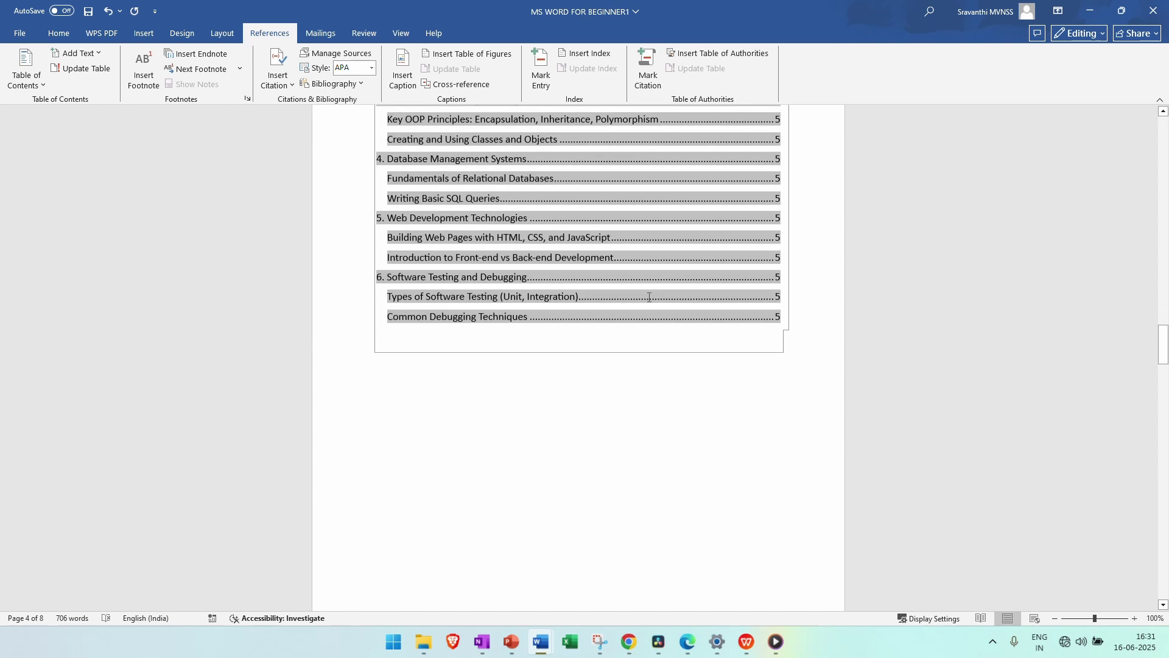
{"action": "scroll", "coordinate": [498, 351], "scroll_direction": "down", "scroll_amount": 6}
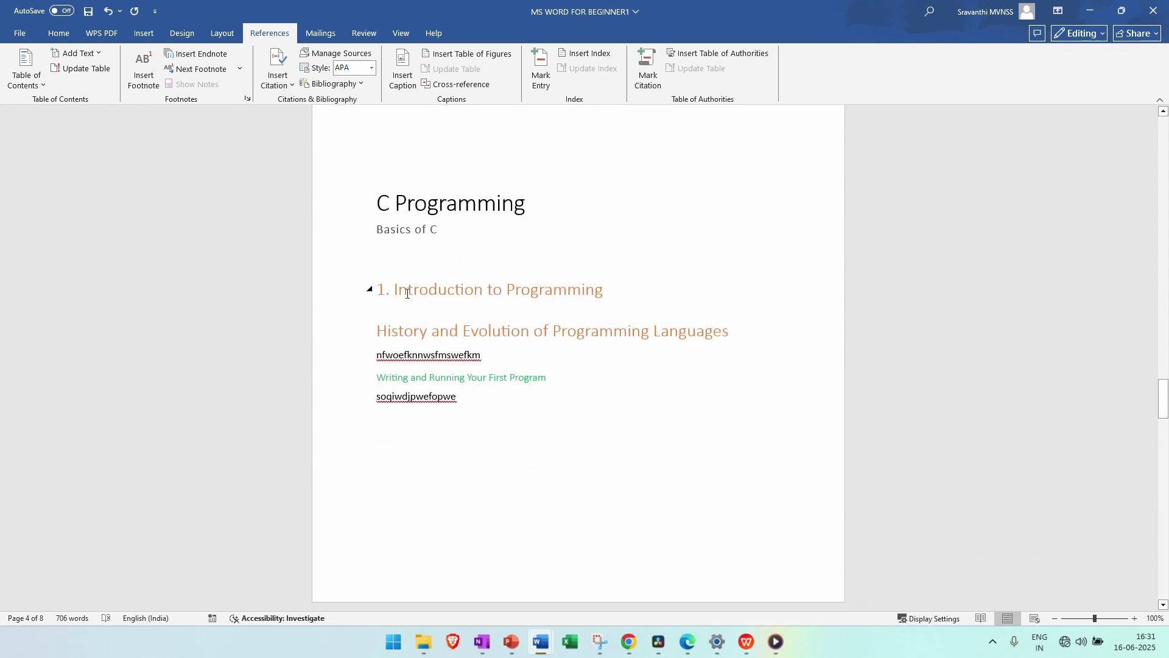
{"action": "scroll", "coordinate": [407, 293], "scroll_direction": "down", "scroll_amount": 10}
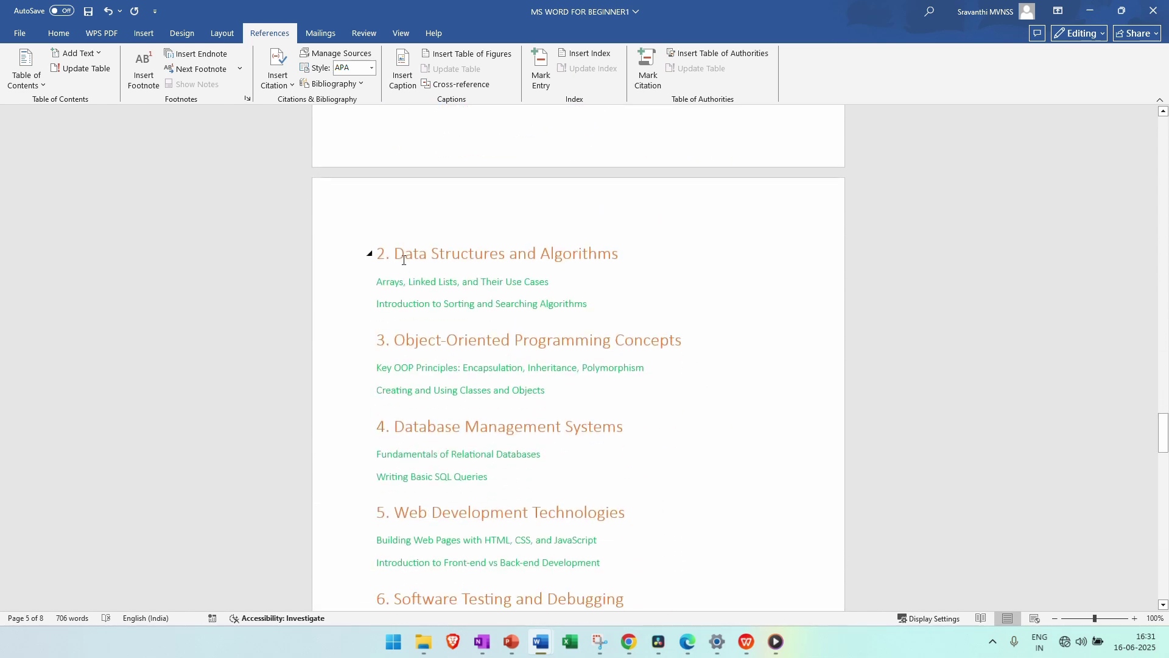
{"action": "scroll", "coordinate": [414, 338], "scroll_direction": "down", "scroll_amount": 2}
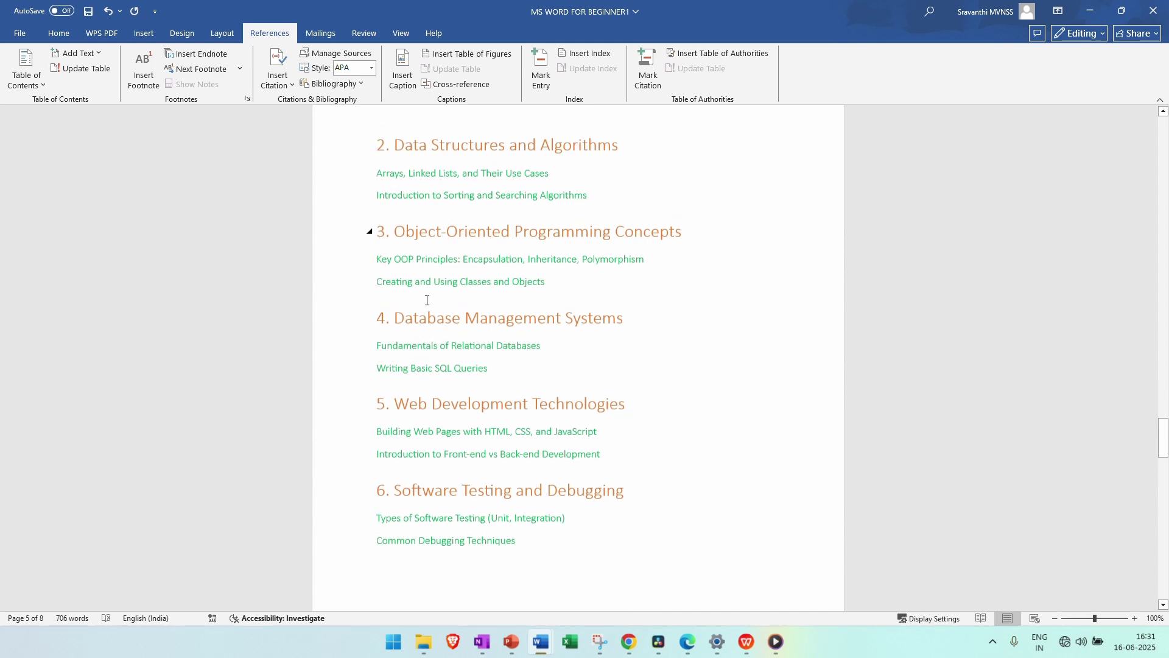
{"action": "scroll", "coordinate": [427, 300], "scroll_direction": "up", "scroll_amount": 6}
{"action": "scroll", "coordinate": [427, 300], "scroll_direction": "up", "scroll_amount": 3}
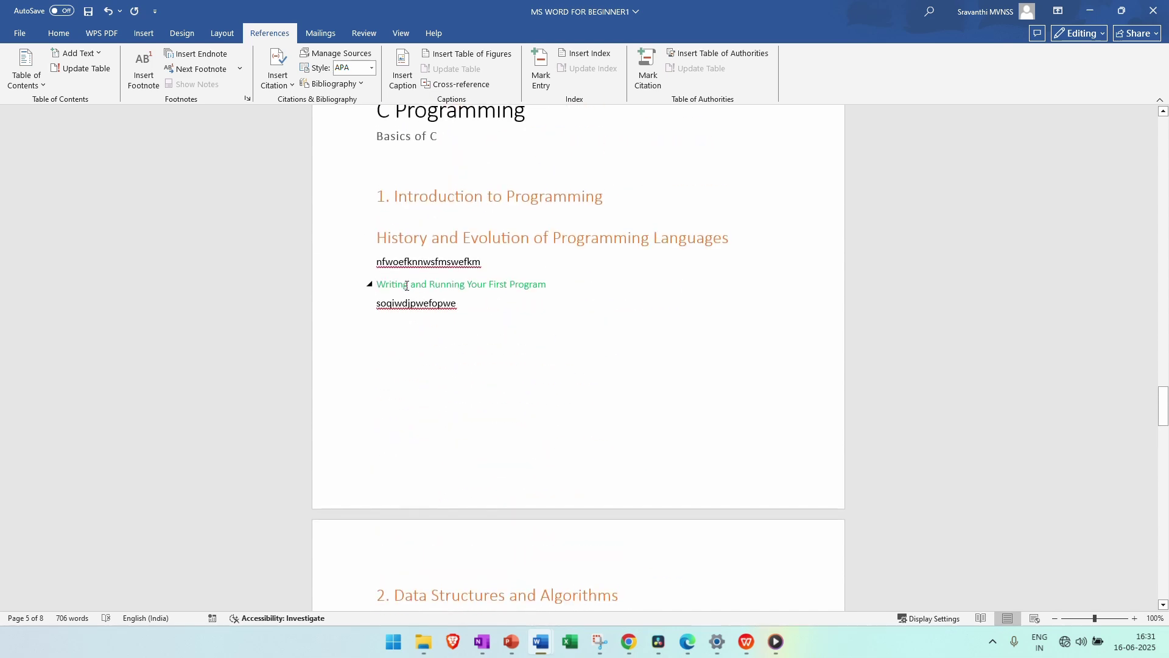
{"action": "scroll", "coordinate": [421, 289], "scroll_direction": "down", "scroll_amount": 9}
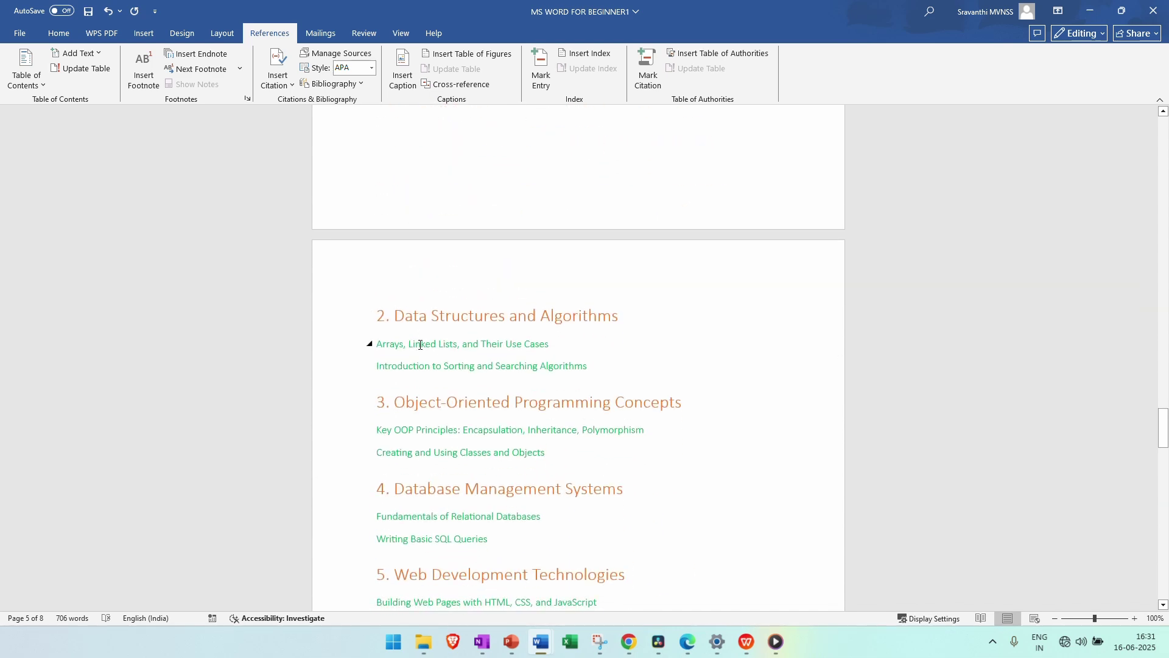
{"action": "scroll", "coordinate": [508, 292], "scroll_direction": "up", "scroll_amount": 20}
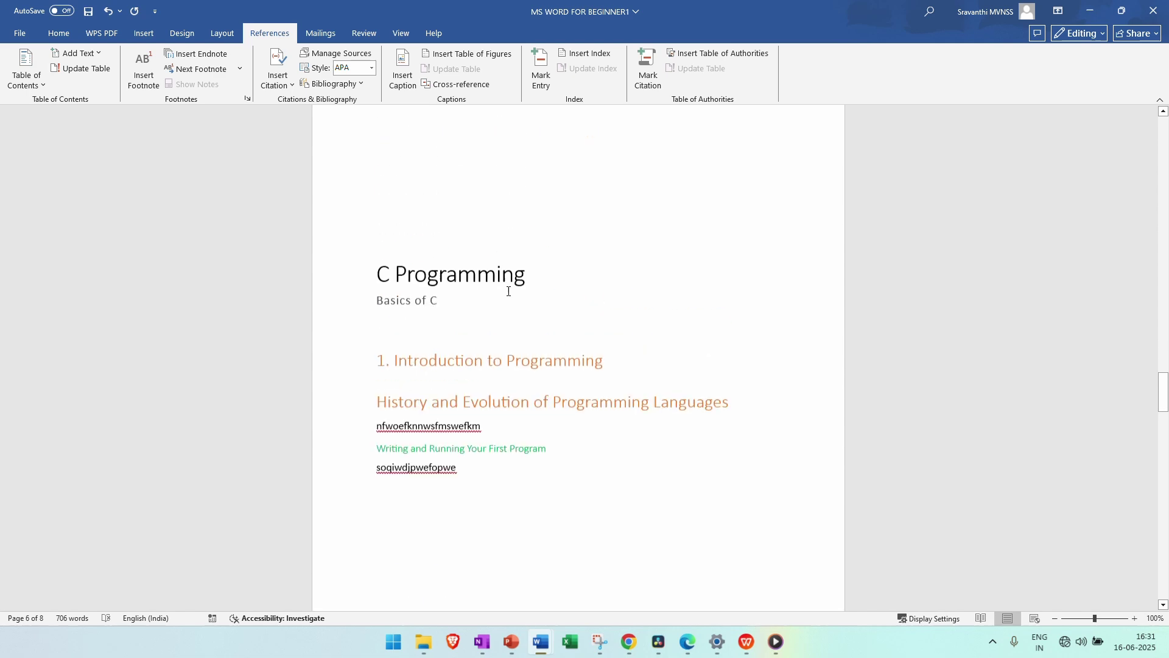
{"action": "scroll", "coordinate": [509, 291], "scroll_direction": "up", "scroll_amount": 10}
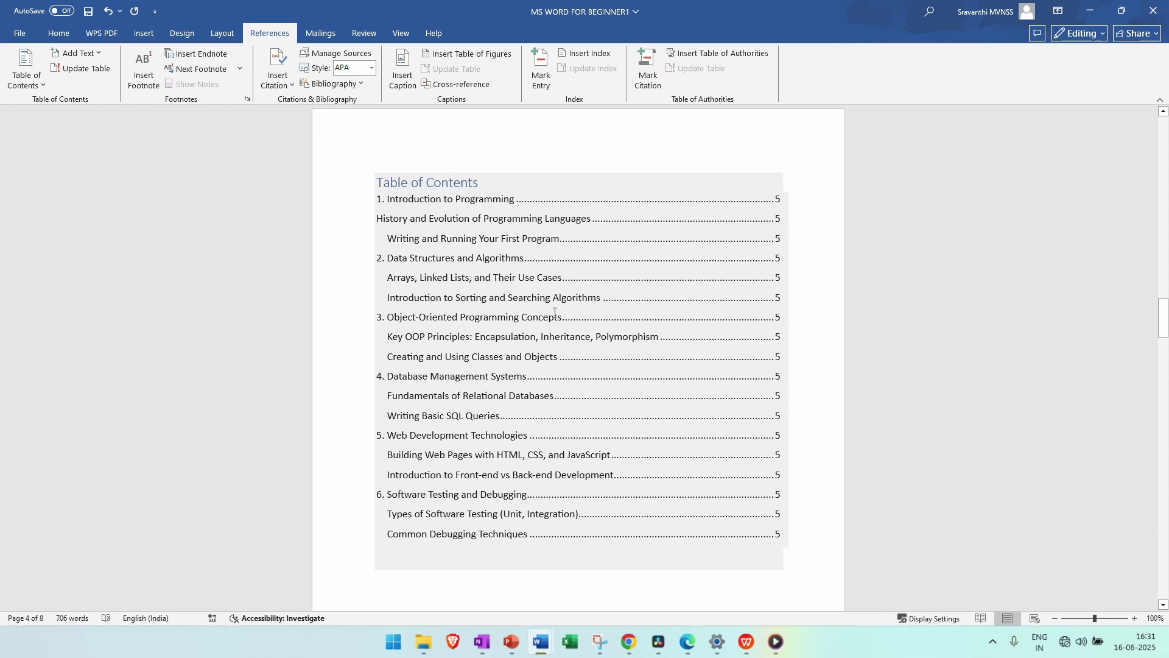
- Apply the Heading 2 style to the "History and Evolution of Programming Languages" line under "1. Introduction to Programming"
{"action": "scroll", "coordinate": [554, 304], "scroll_direction": "down", "scroll_amount": 10}
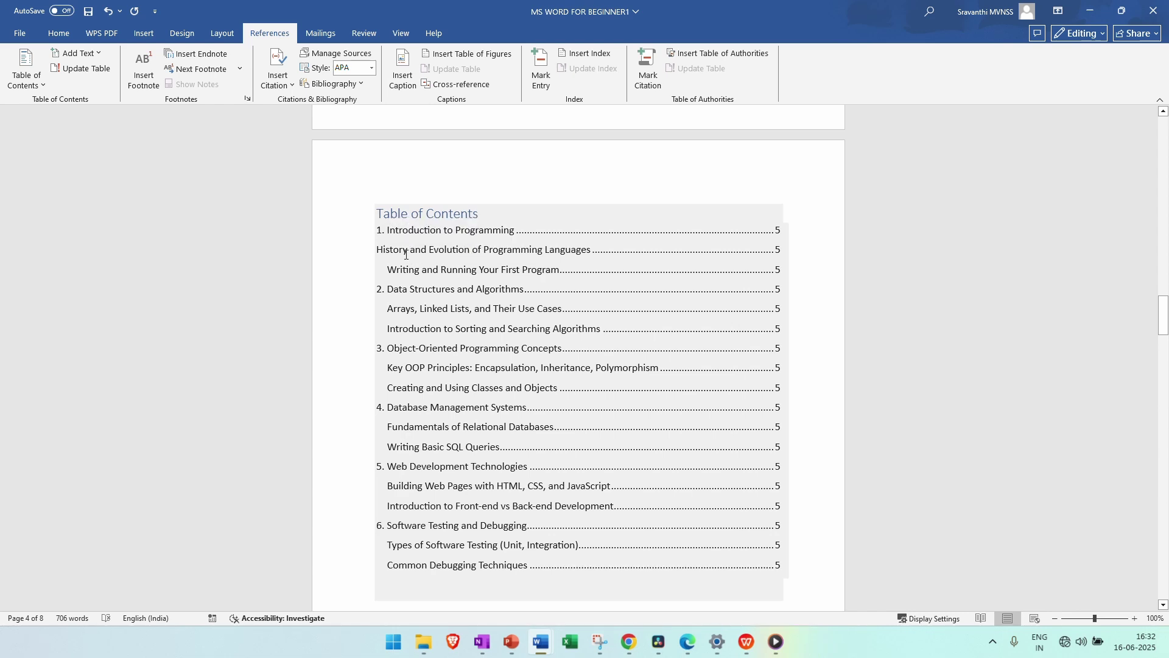
{"action": "scroll", "coordinate": [521, 279], "scroll_direction": "down", "scroll_amount": 10}
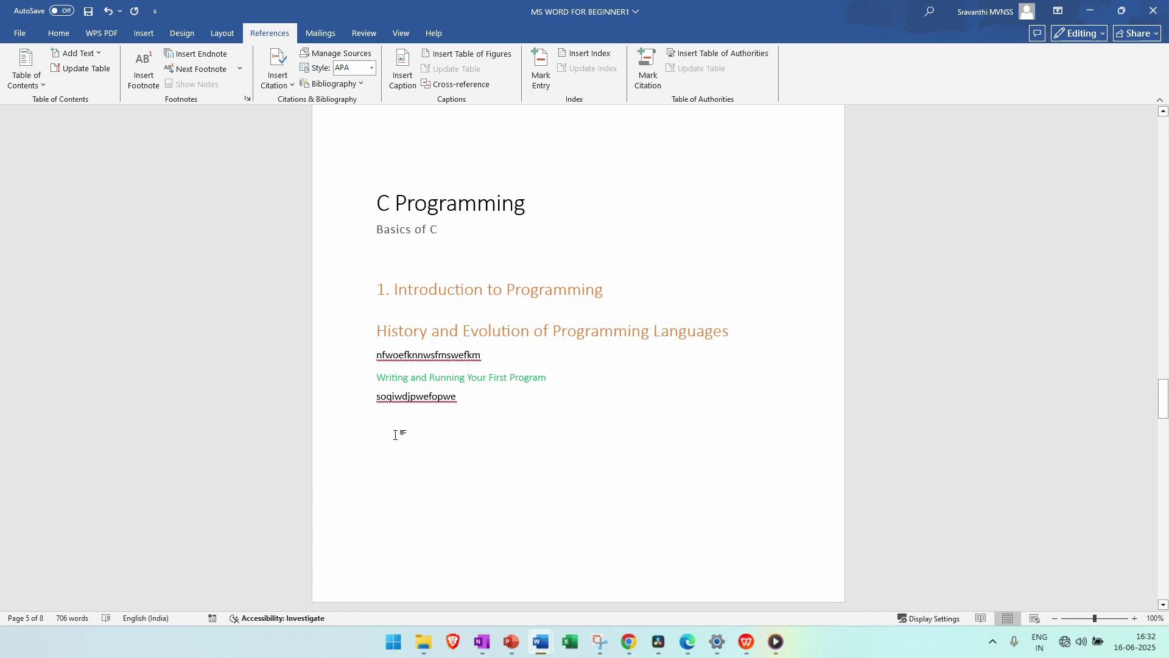
{"action": "scroll", "coordinate": [447, 329], "scroll_direction": "down", "scroll_amount": 5}
{"action": "scroll", "coordinate": [447, 329], "scroll_direction": "up", "scroll_amount": 4}
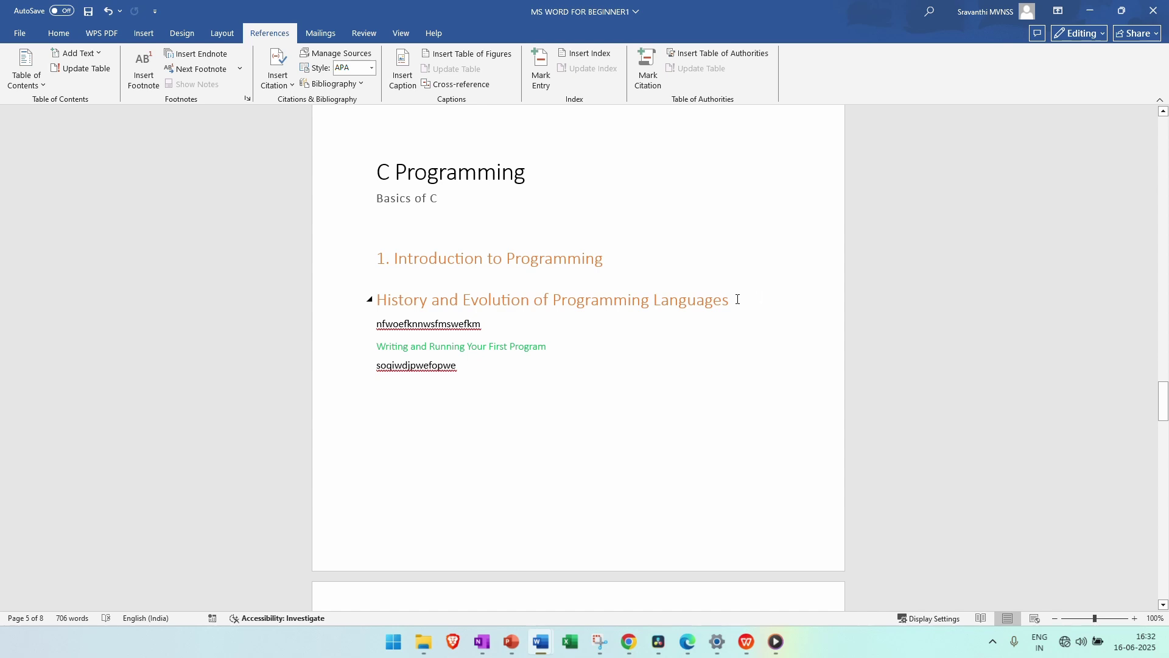
{"action": "left_click_drag", "start_coordinate": [737, 299], "coordinate": [380, 314]}
{"action": "scroll", "coordinate": [451, 401], "scroll_direction": "down", "scroll_amount": 4}
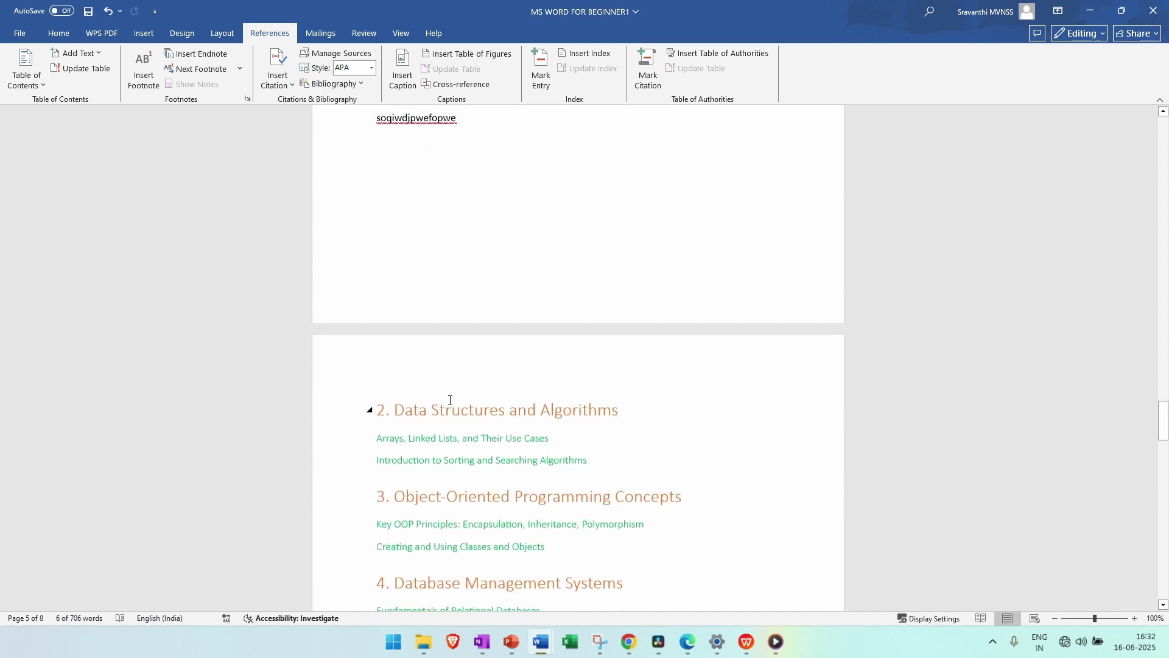
{"action": "scroll", "coordinate": [451, 402], "scroll_direction": "up", "scroll_amount": 6}
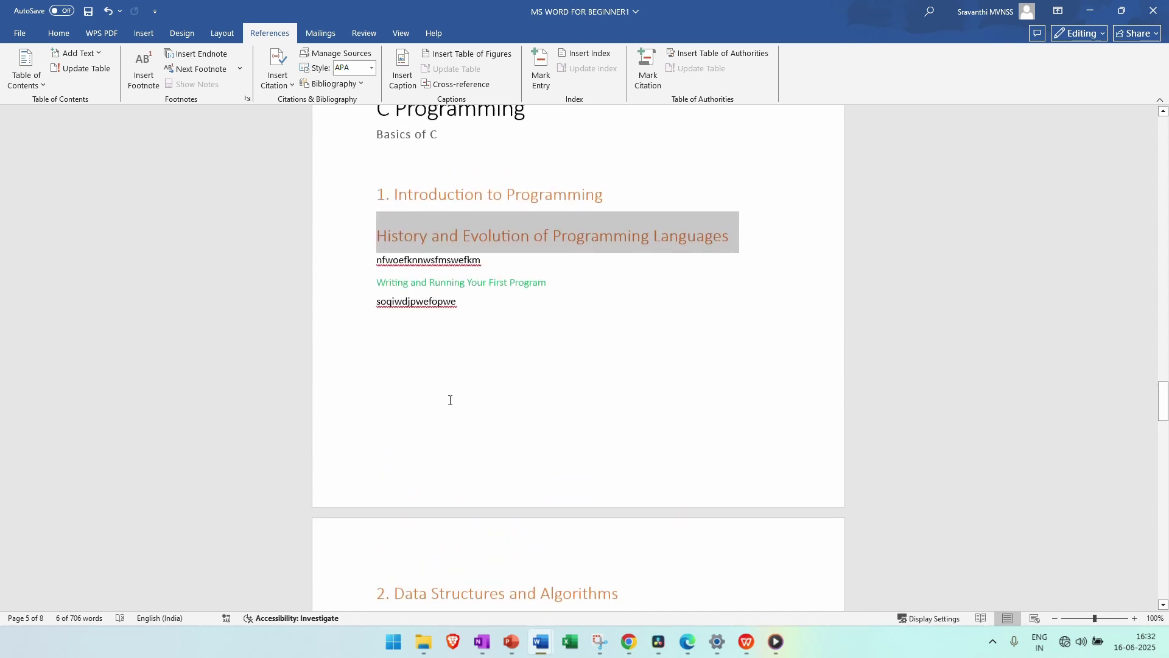
{"action": "left_click", "coordinate": [59, 33]}
{"action": "left_click", "coordinate": [653, 67]}
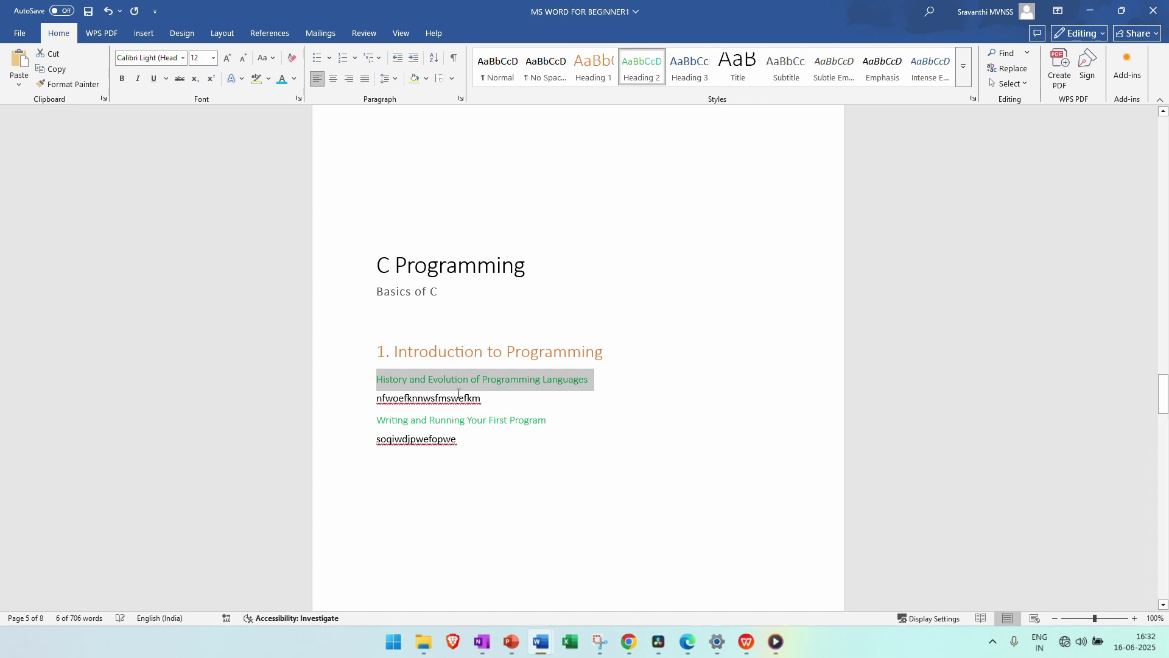
{"action": "left_click", "coordinate": [424, 397]}
- Check how the table of contents lists "History and Evolution of Programming Languages" and compare it with the restyled line
{"action": "scroll", "coordinate": [406, 355], "scroll_direction": "up", "scroll_amount": 10}
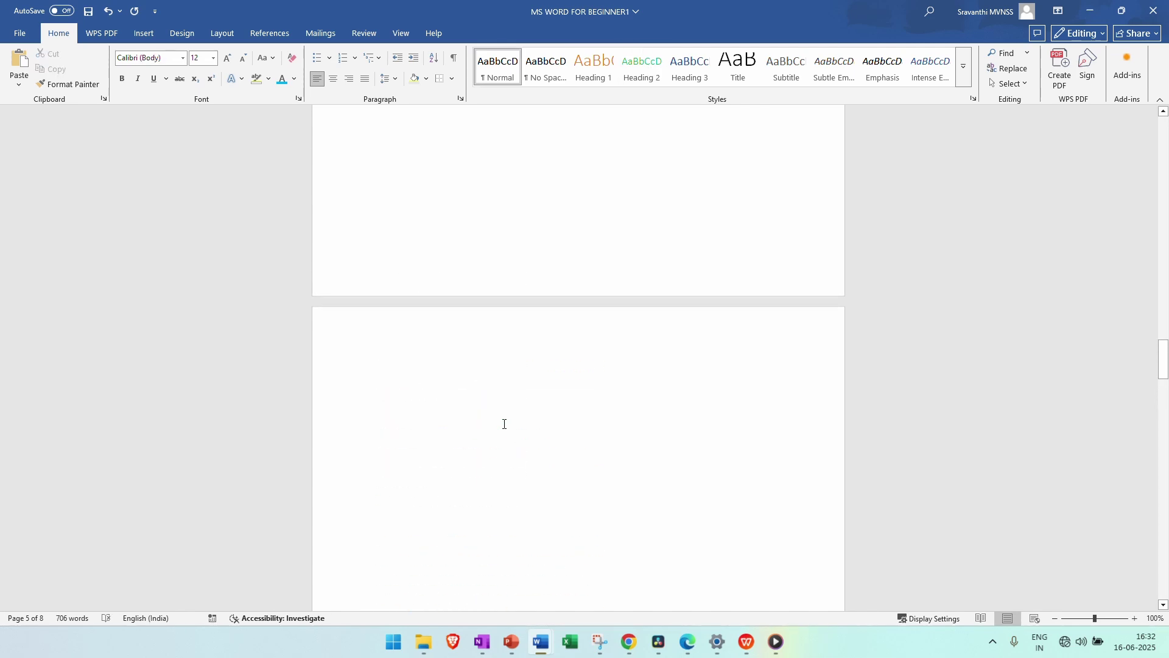
{"action": "scroll", "coordinate": [404, 282], "scroll_direction": "up", "scroll_amount": 2}
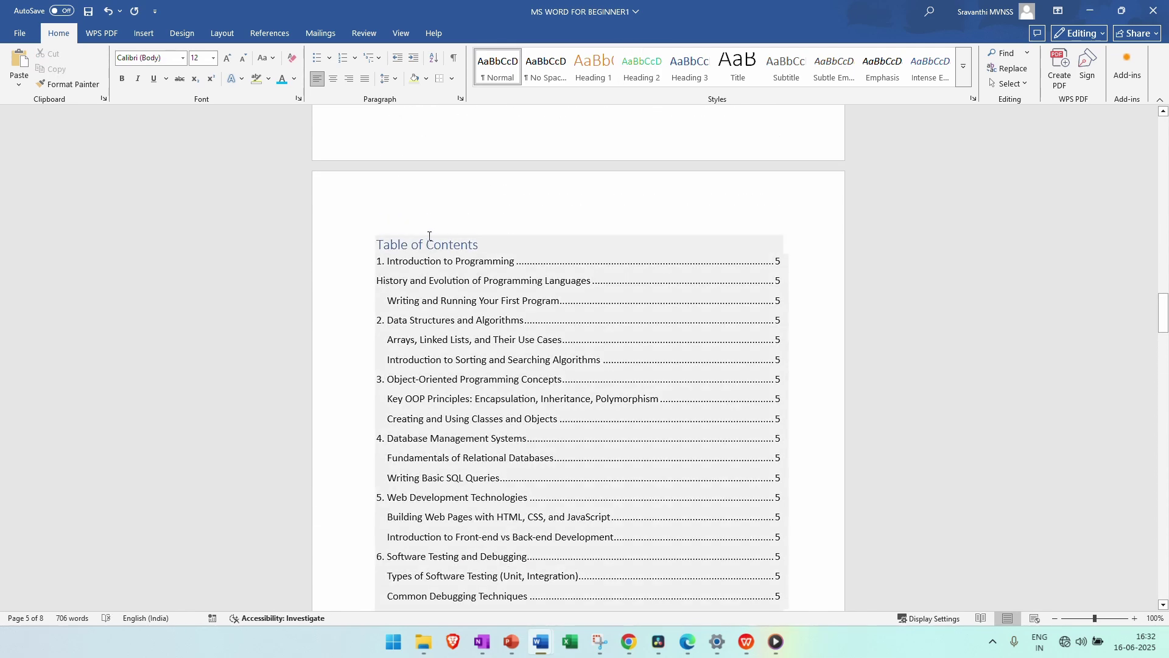
{"action": "scroll", "coordinate": [548, 371], "scroll_direction": "down", "scroll_amount": 13}
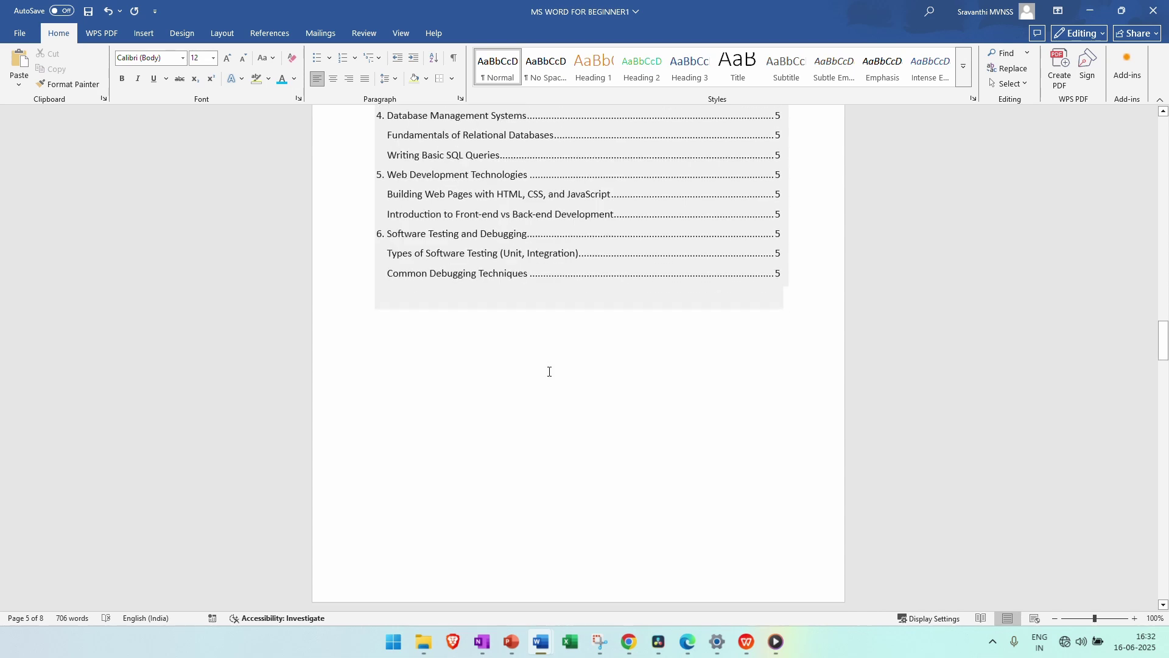
{"action": "scroll", "coordinate": [549, 370], "scroll_direction": "down", "scroll_amount": 12}
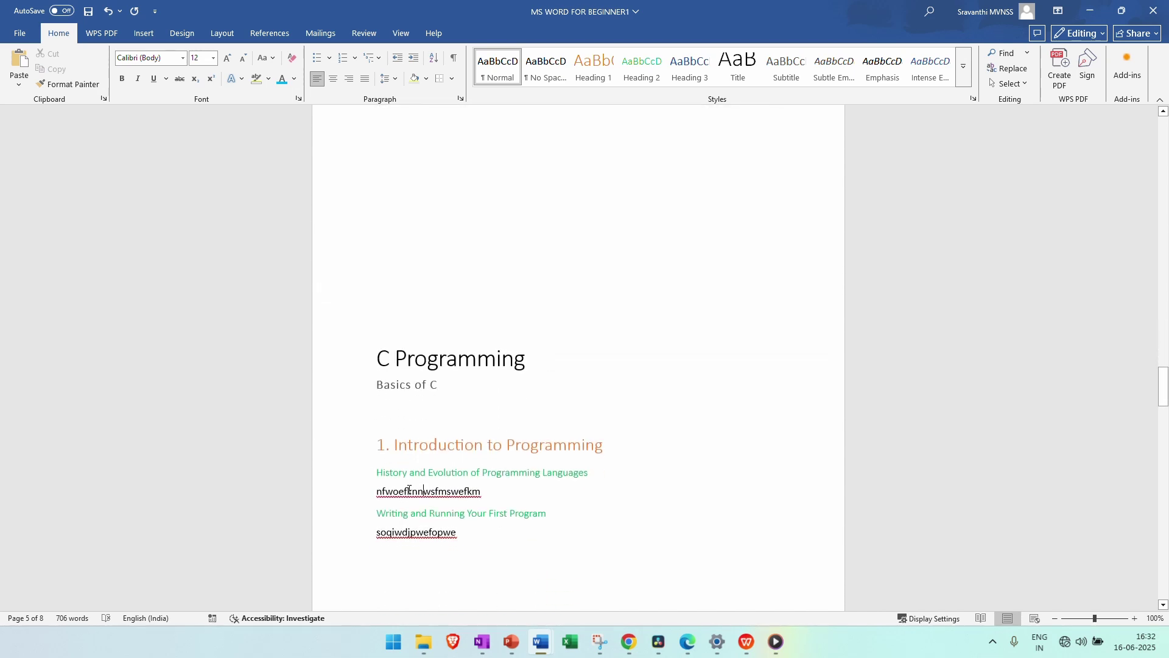
- Restore the "History and Evolution of Programming Languages" line to the Heading 1 style
{"action": "triple_click", "coordinate": [457, 486]}
{"action": "key", "text": "ctrl+alt+1"}
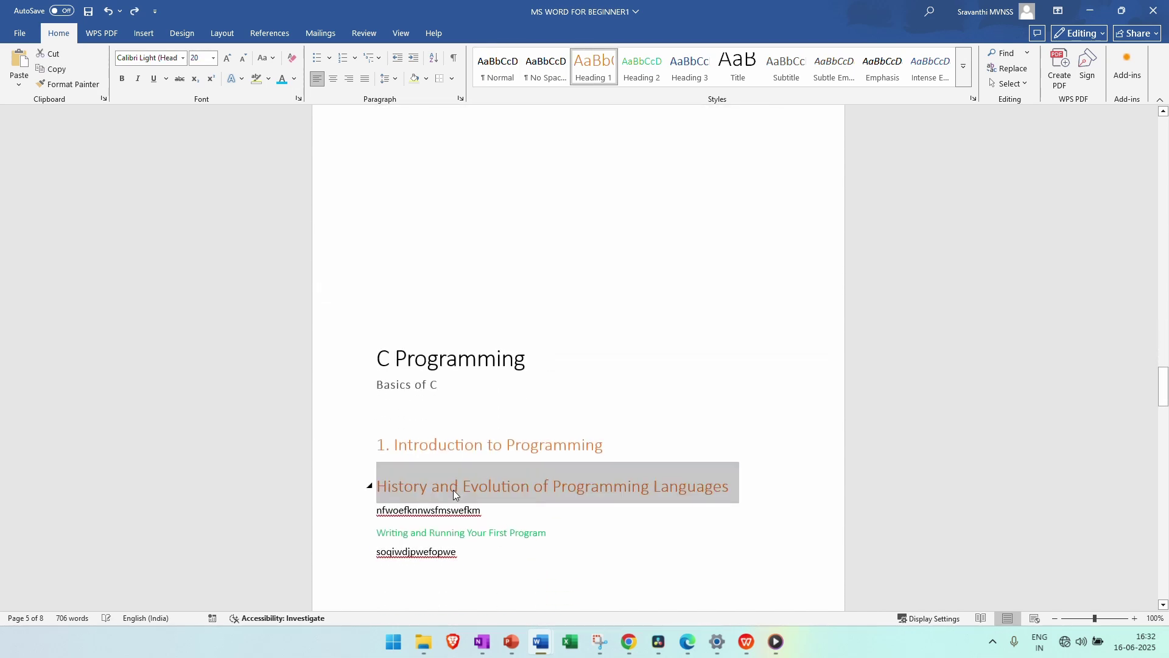
{"action": "key", "text": "Up"}
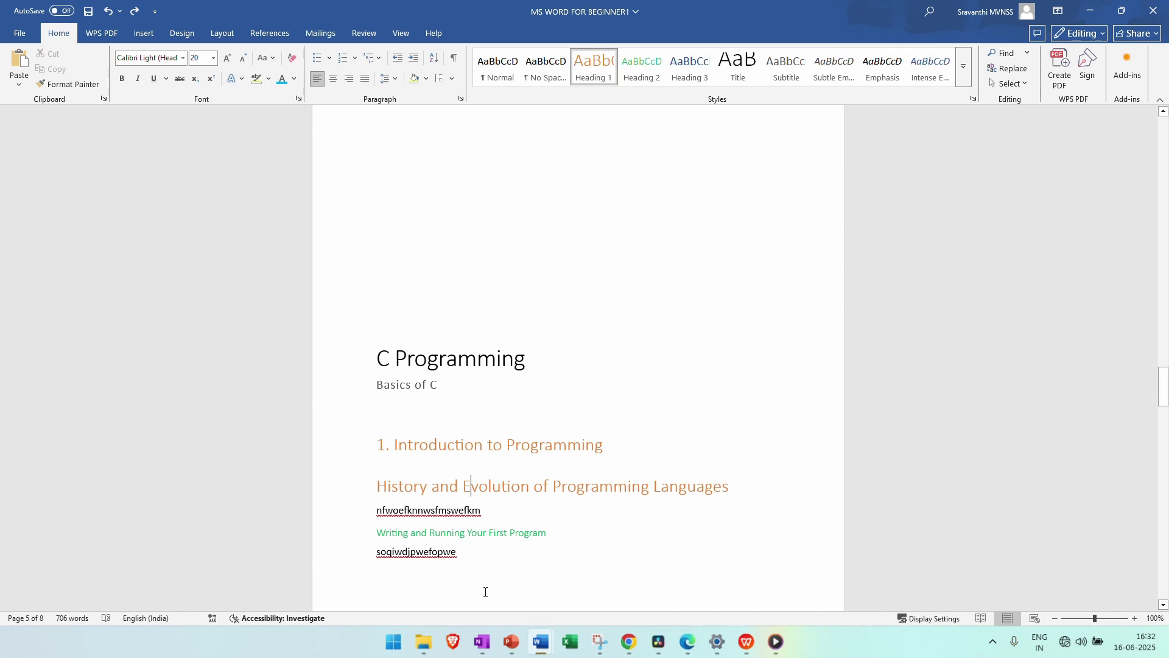
- Apply the Heading 2 style to the "History and Evolution of Programming Languages" line under "1. Introduction to Programming"
{"action": "left_click_drag", "start_coordinate": [764, 490], "coordinate": [360, 490]}
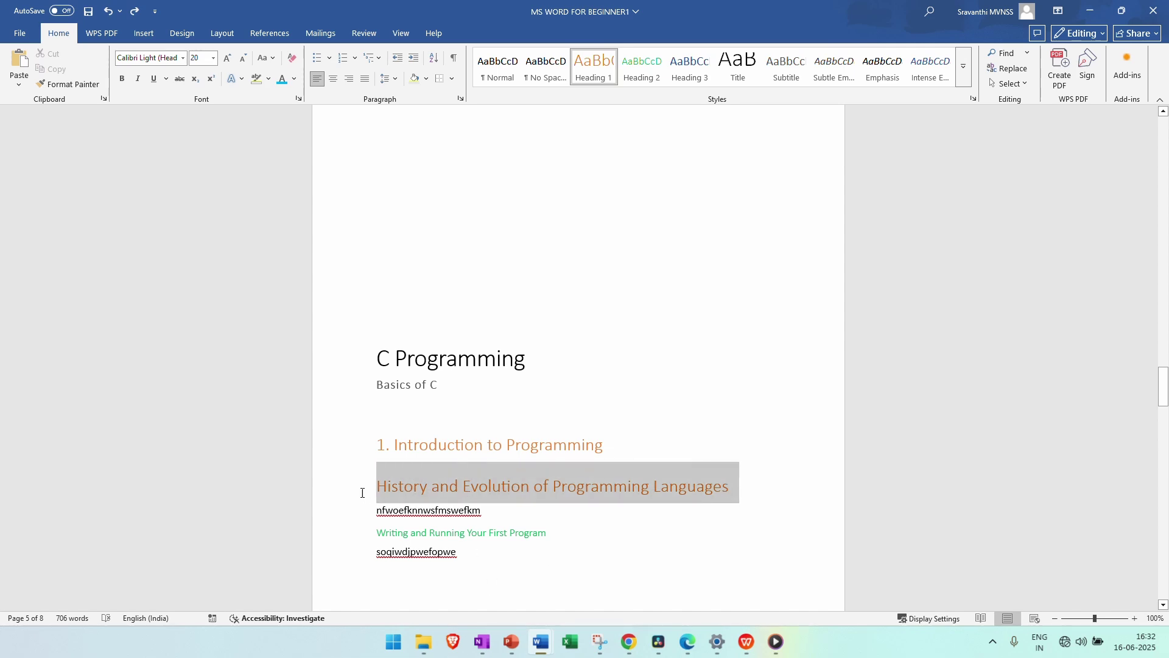
{"action": "left_click", "coordinate": [652, 75]}
{"action": "scroll", "coordinate": [615, 422], "scroll_direction": "up", "scroll_amount": 10}
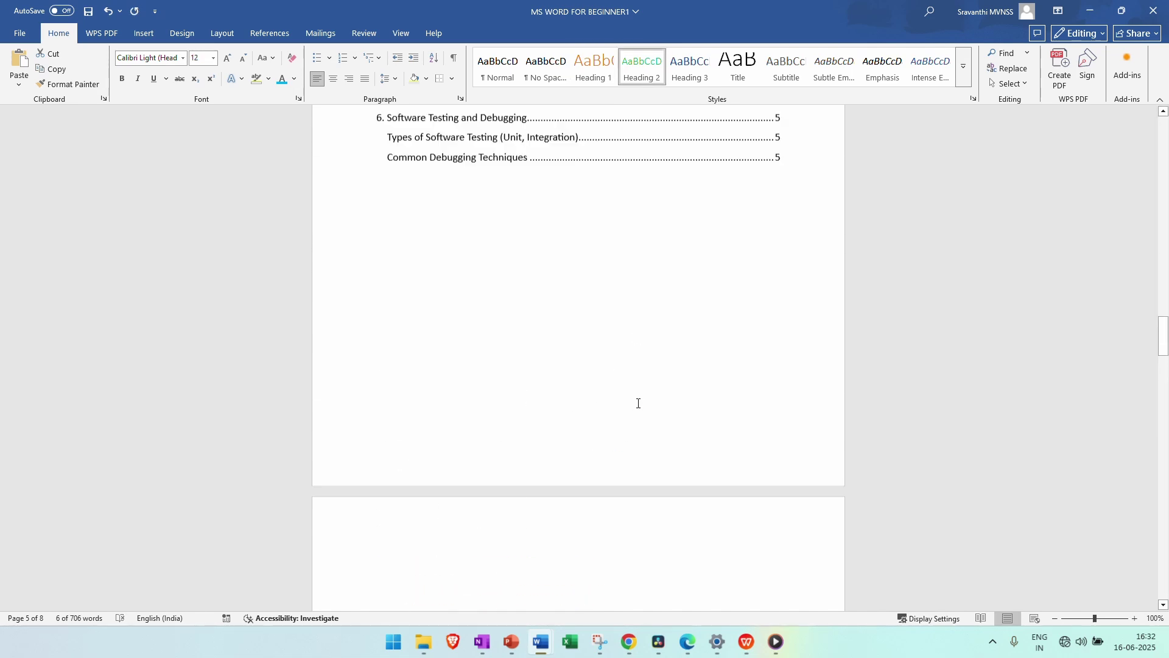
{"action": "left_click", "coordinate": [939, 190]}
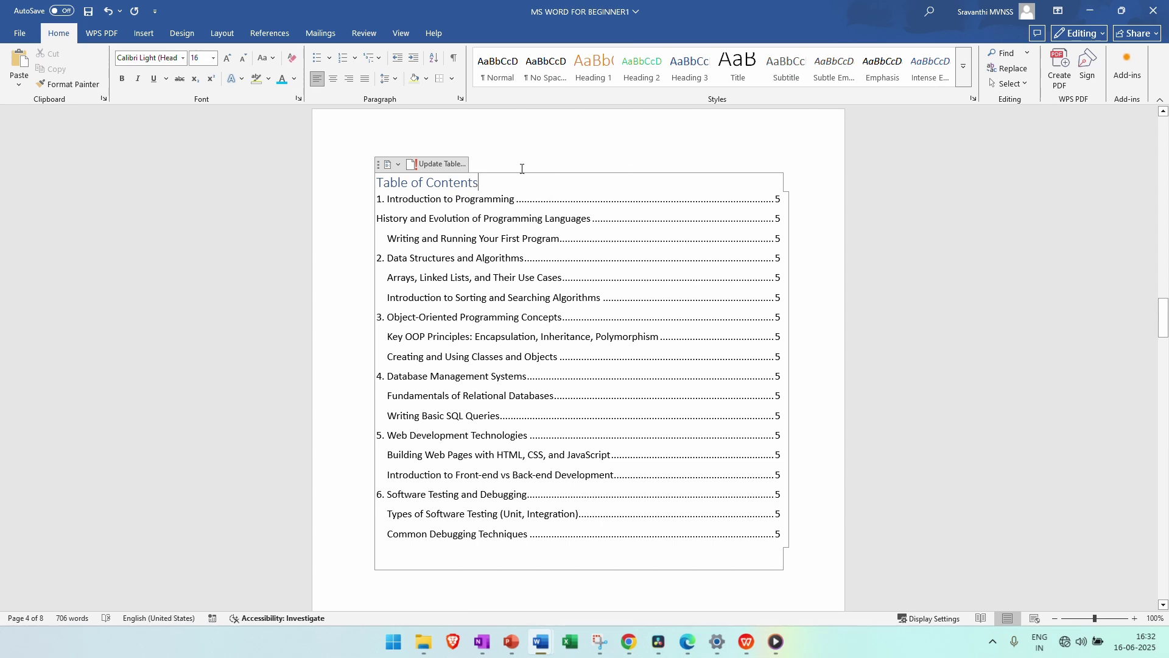
- Compare the table of contents with the topic headings and update the entire table
{"action": "scroll", "coordinate": [816, 376], "scroll_direction": "down", "scroll_amount": 1}
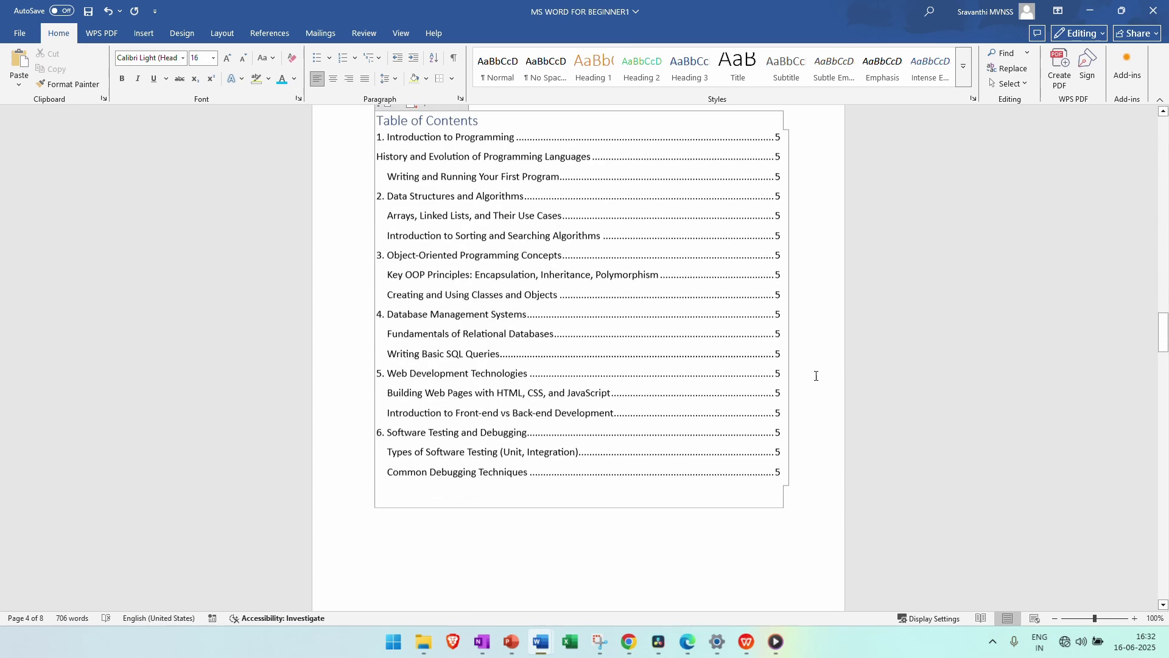
{"action": "scroll", "coordinate": [816, 376], "scroll_direction": "down", "scroll_amount": 10}
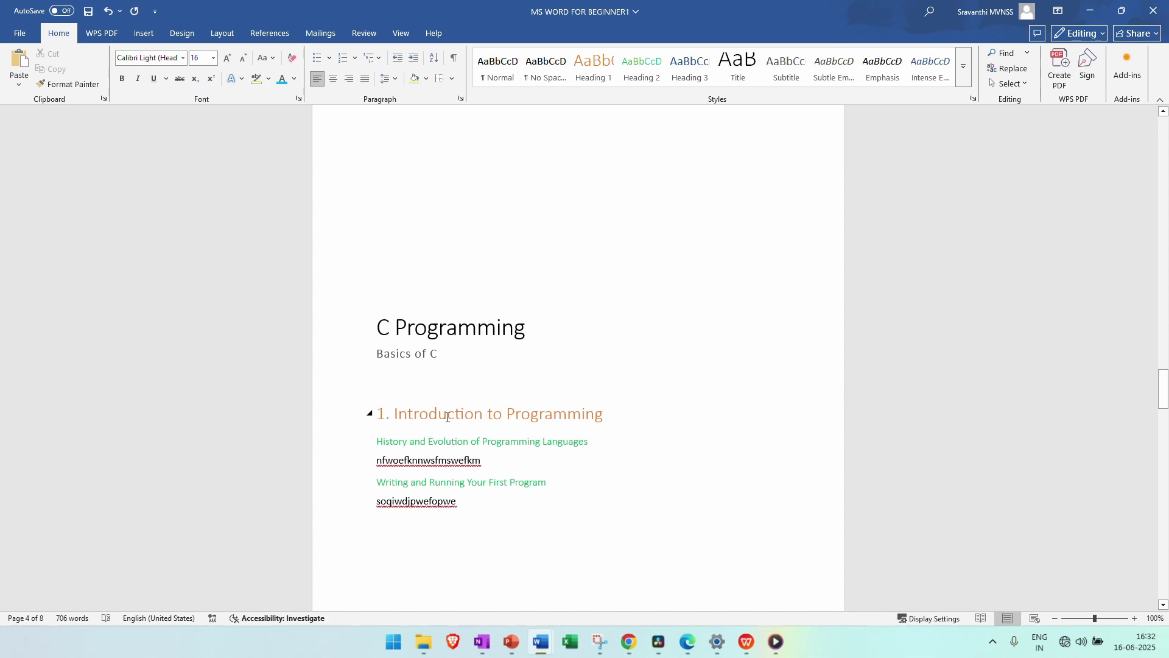
{"action": "scroll", "coordinate": [515, 438], "scroll_direction": "down", "scroll_amount": 10}
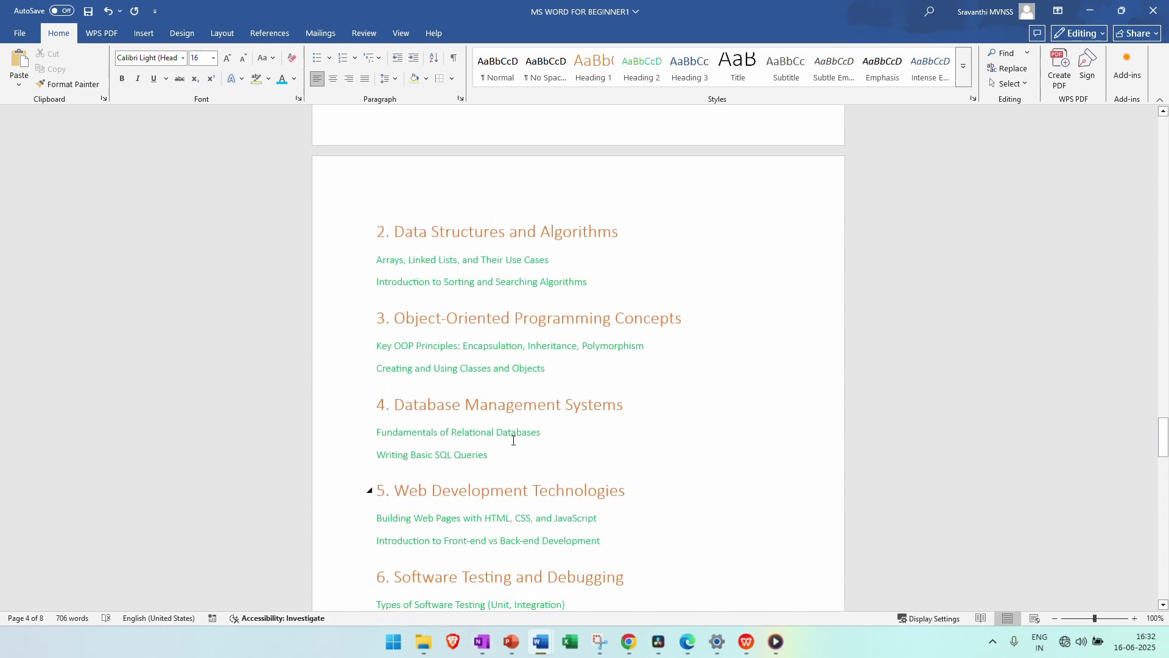
{"action": "scroll", "coordinate": [513, 440], "scroll_direction": "up", "scroll_amount": 13}
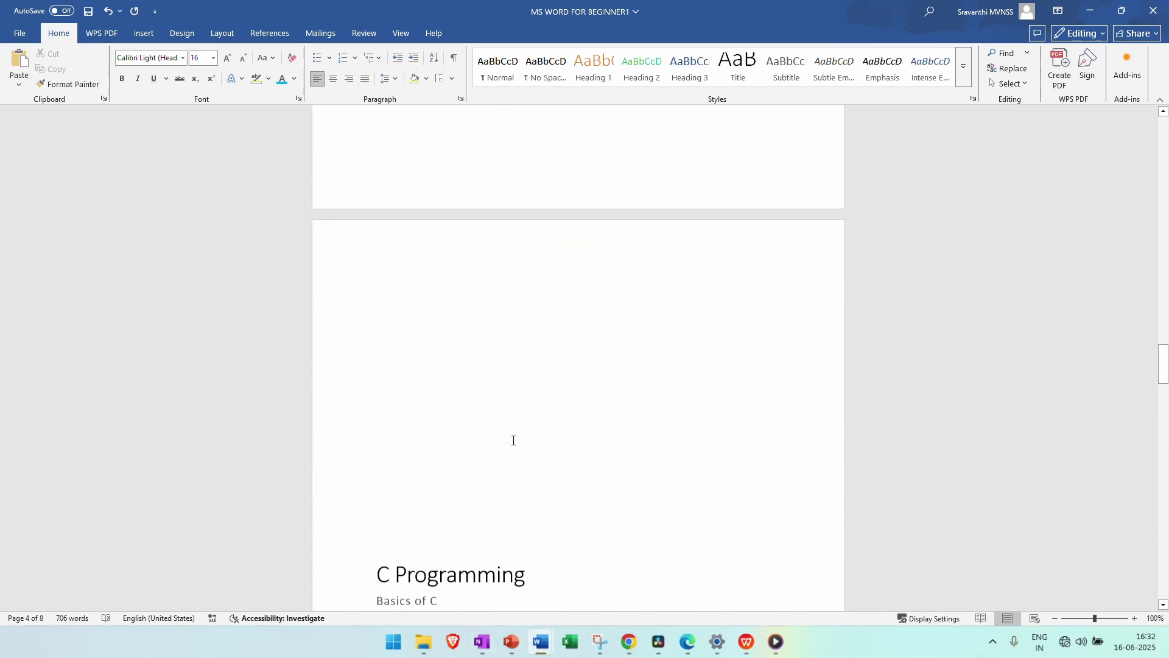
{"action": "scroll", "coordinate": [513, 440], "scroll_direction": "up", "scroll_amount": 10}
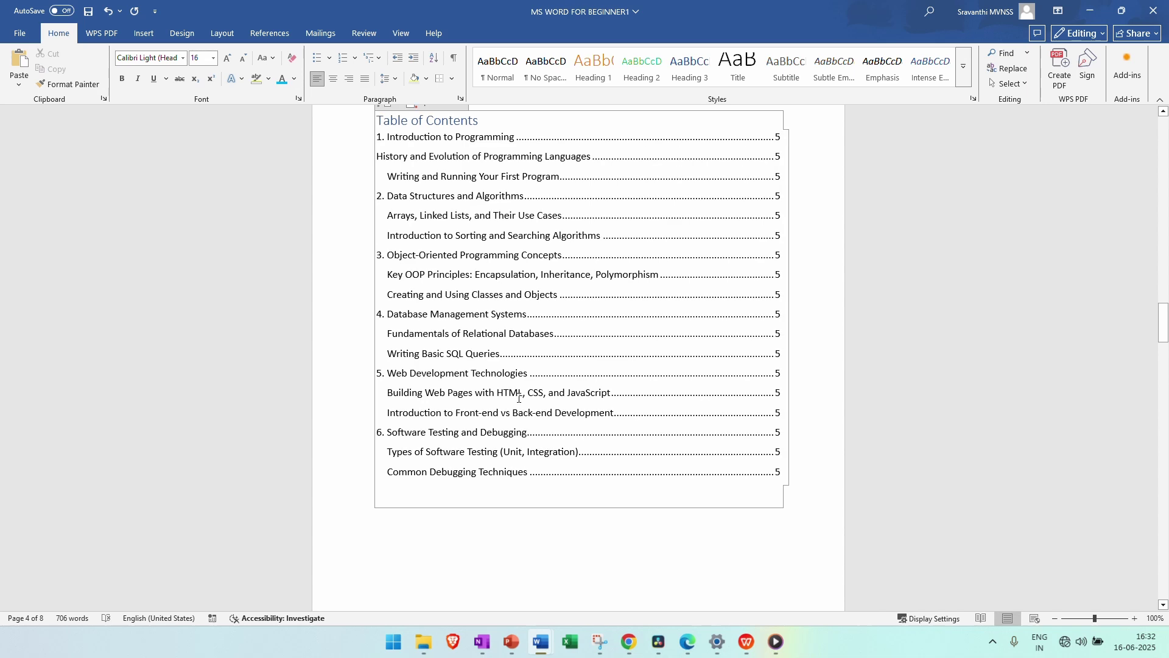
{"action": "scroll", "coordinate": [519, 397], "scroll_direction": "up", "scroll_amount": 2}
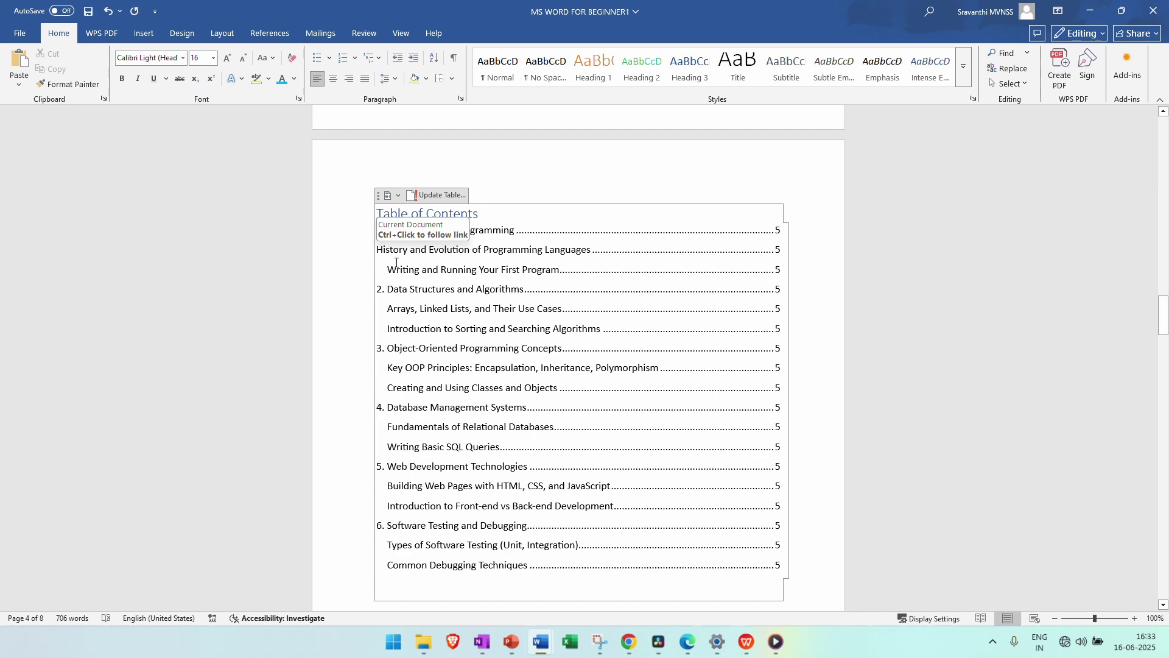
{"action": "left_click", "coordinate": [439, 196]}
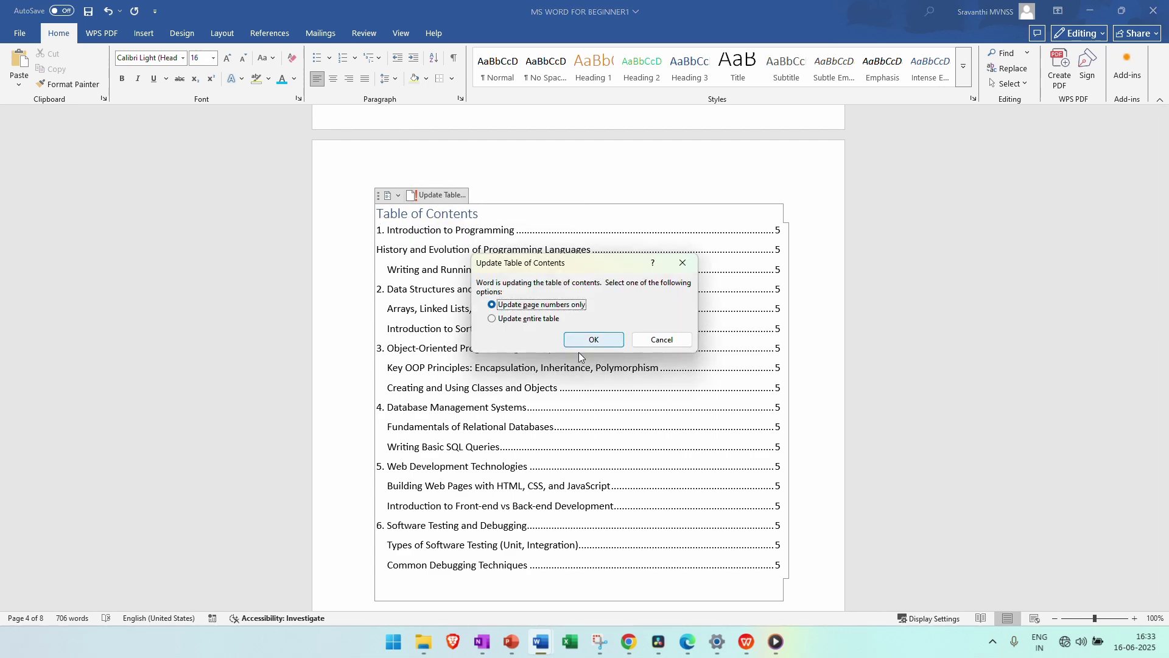
{"action": "left_click", "coordinate": [494, 321]}
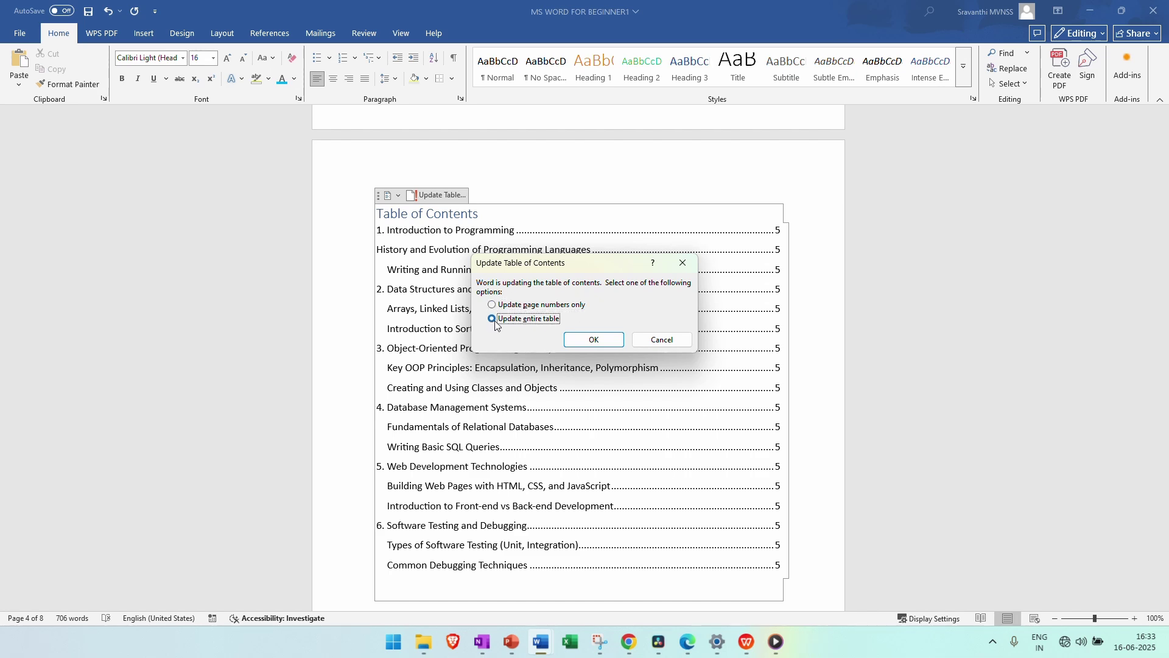
{"action": "left_click", "coordinate": [594, 340]}
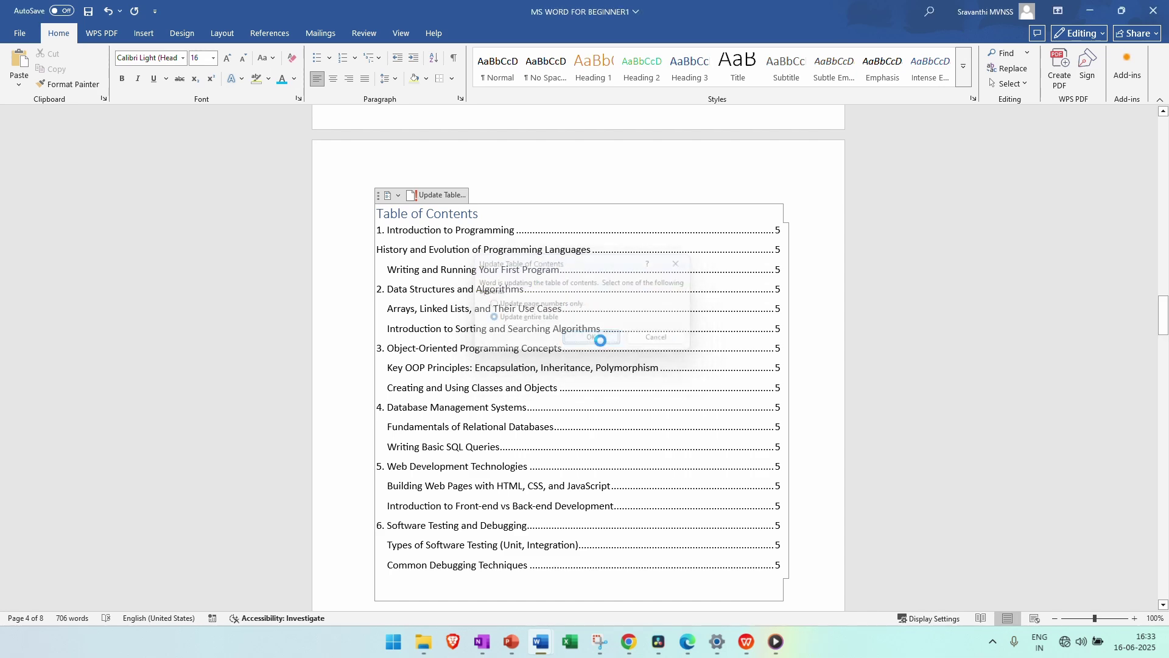
{"action": "left_click", "coordinate": [386, 256]}
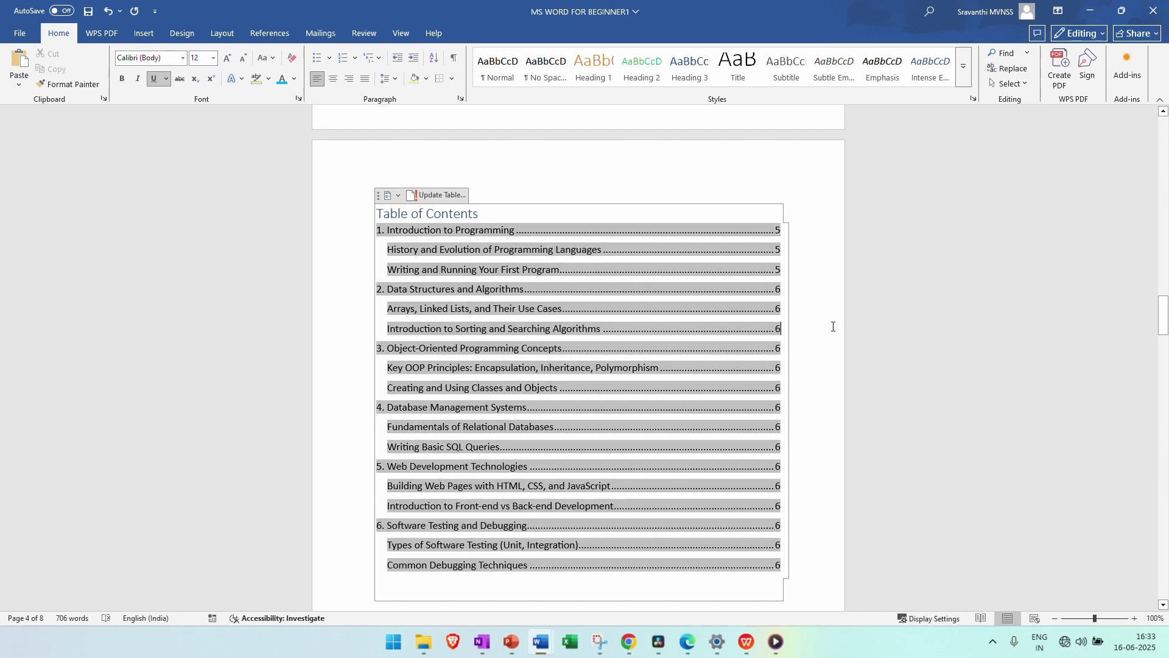
- Insert "C" before "Programming" in the first topic heading so it reads "1. Introduction to C Programming"
{"action": "scroll", "coordinate": [833, 327], "scroll_direction": "down", "scroll_amount": 10}
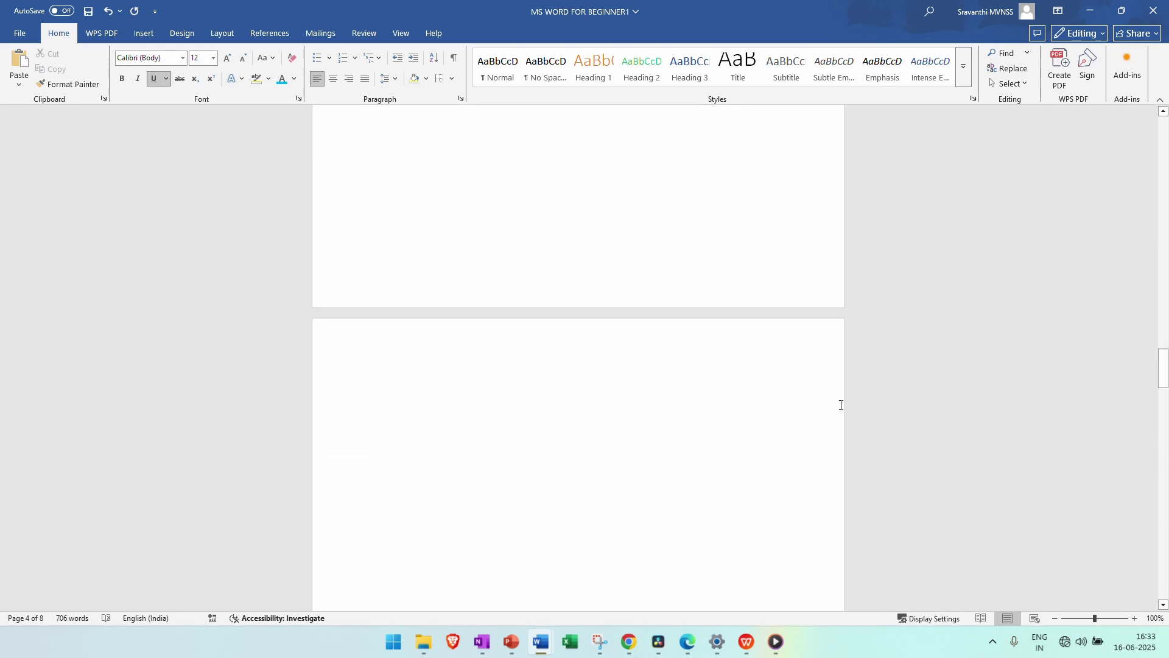
{"action": "scroll", "coordinate": [841, 405], "scroll_direction": "down", "scroll_amount": 8}
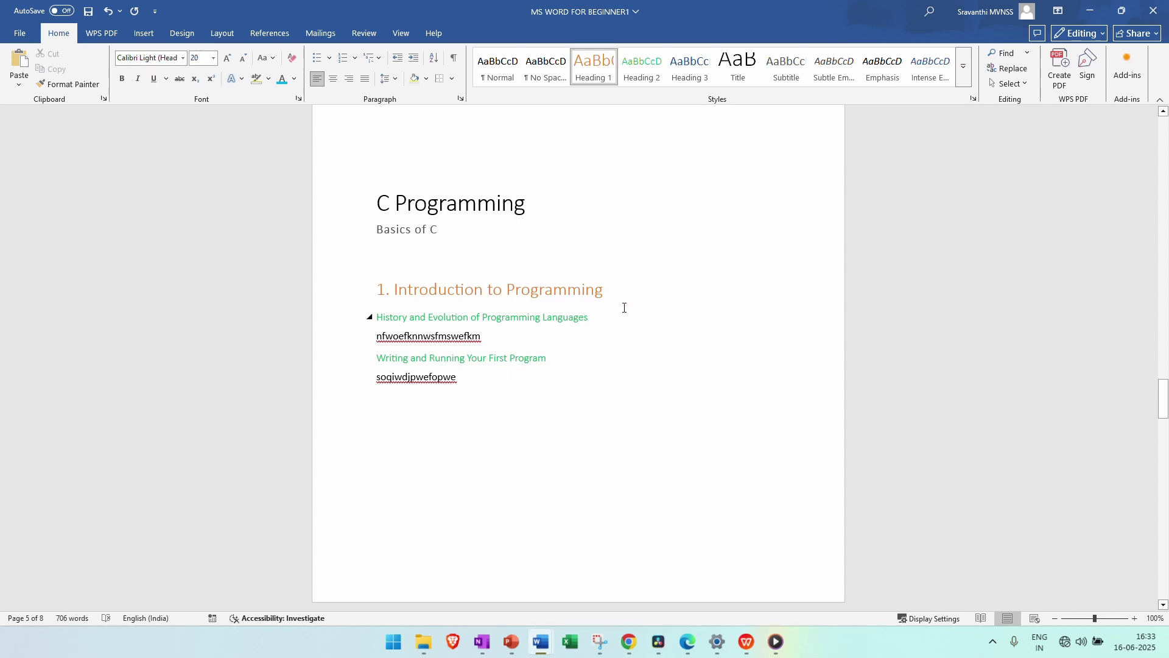
{"action": "key", "text": "ctrl+shift+Left"}
{"action": "key", "text": "Left"}
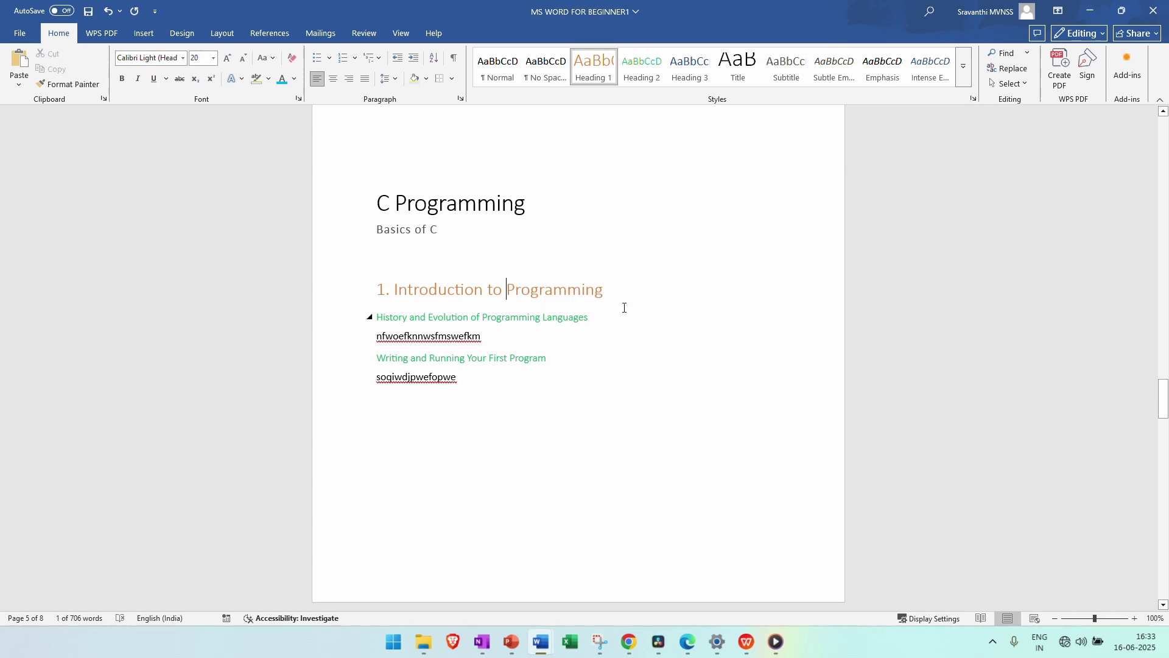
{"action": "type", "text": "C"}
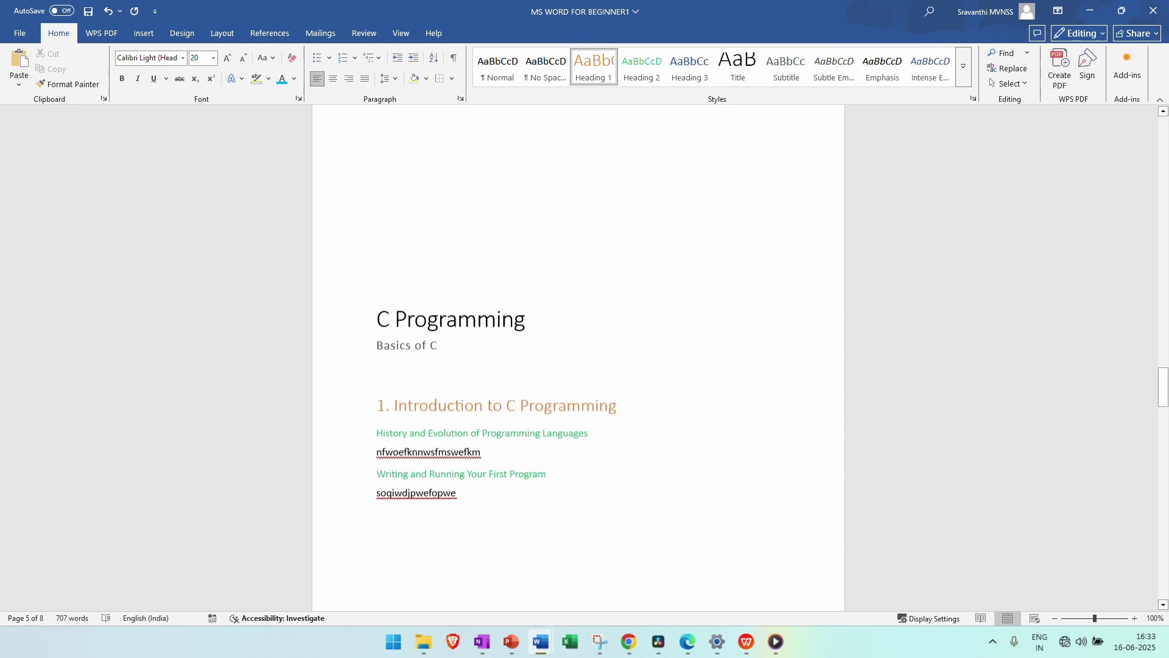
- Update the entire table of contents to pick up the edited first heading, and check its "1. Introduction to C Programming" entry
{"action": "scroll", "coordinate": [515, 252], "scroll_direction": "up", "scroll_amount": 15}
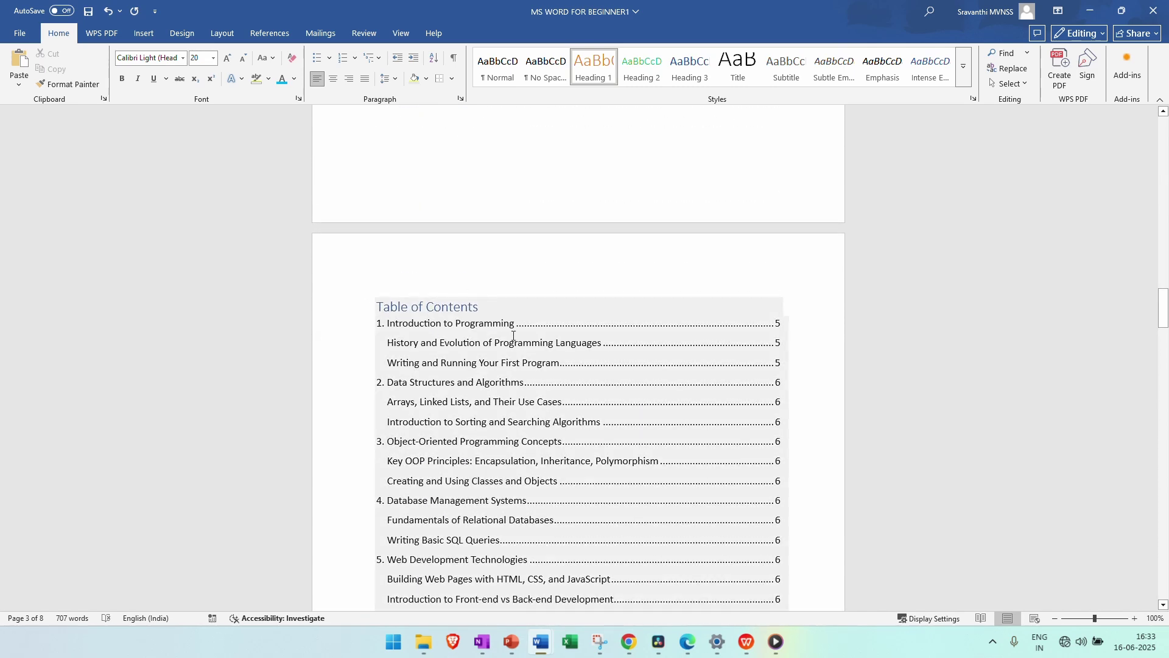
{"action": "scroll", "coordinate": [801, 227], "scroll_direction": "down", "scroll_amount": 10}
{"action": "scroll", "coordinate": [802, 228], "scroll_direction": "down", "scroll_amount": 12}
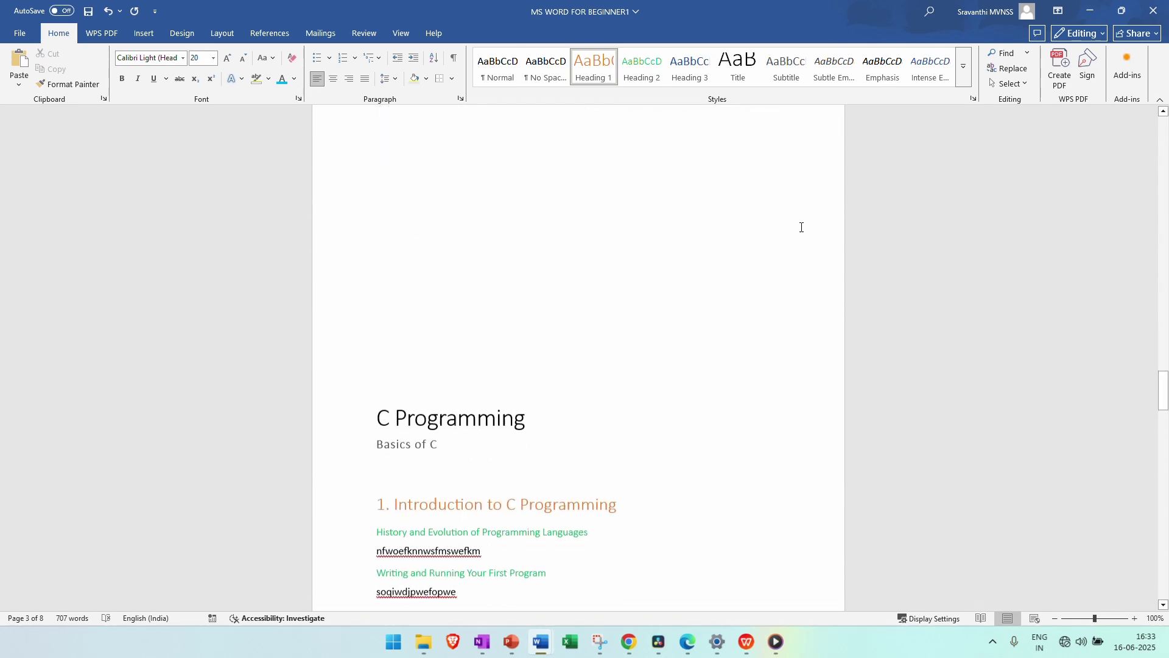
{"action": "left_click", "coordinate": [605, 279]}
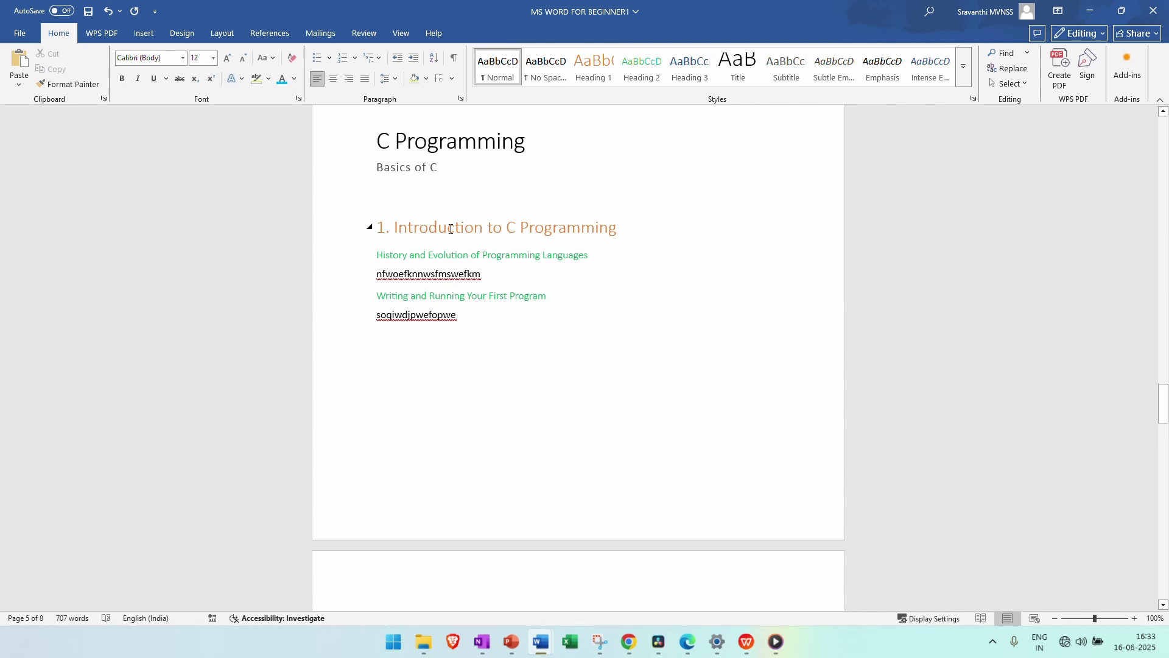
{"action": "scroll", "coordinate": [688, 262], "scroll_direction": "up", "scroll_amount": 15}
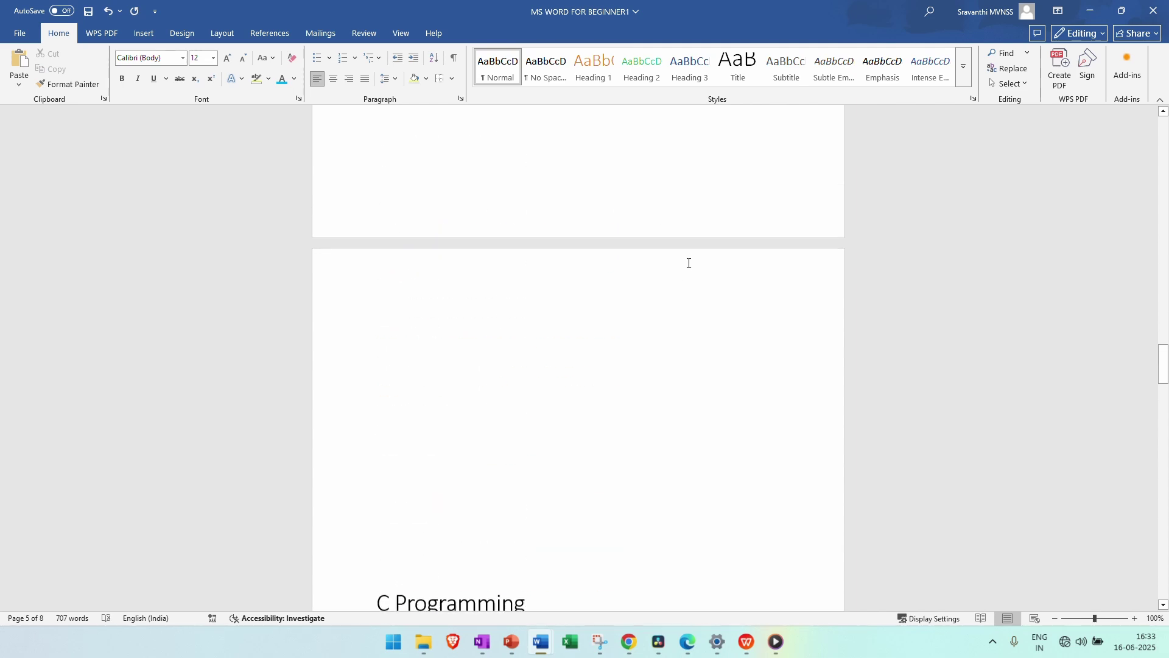
{"action": "scroll", "coordinate": [689, 263], "scroll_direction": "up", "scroll_amount": 2}
{"action": "left_click", "coordinate": [449, 329]}
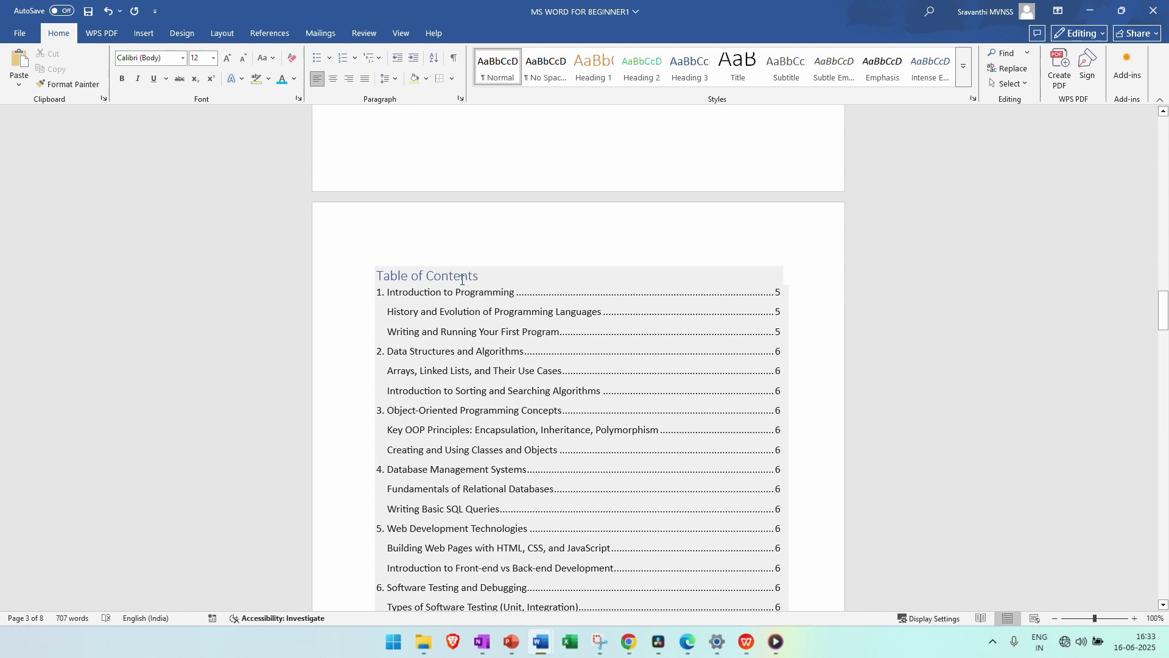
{"action": "left_click", "coordinate": [473, 275]}
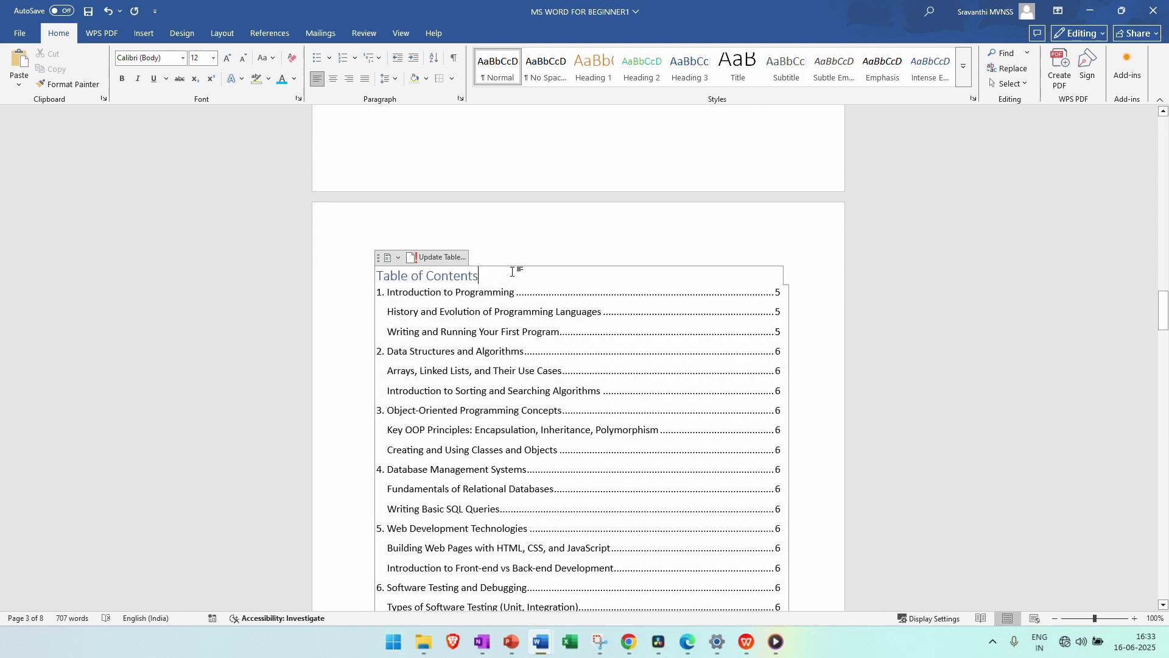
{"action": "left_click", "coordinate": [439, 263]}
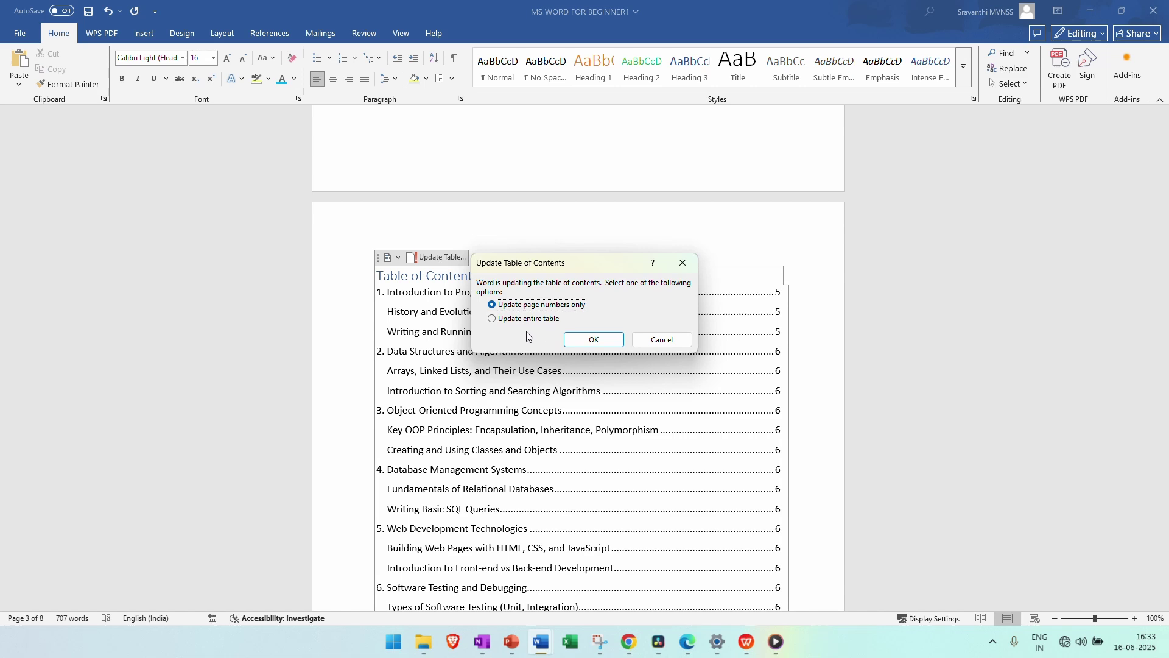
{"action": "left_click", "coordinate": [508, 320]}
{"action": "left_click", "coordinate": [580, 340]}
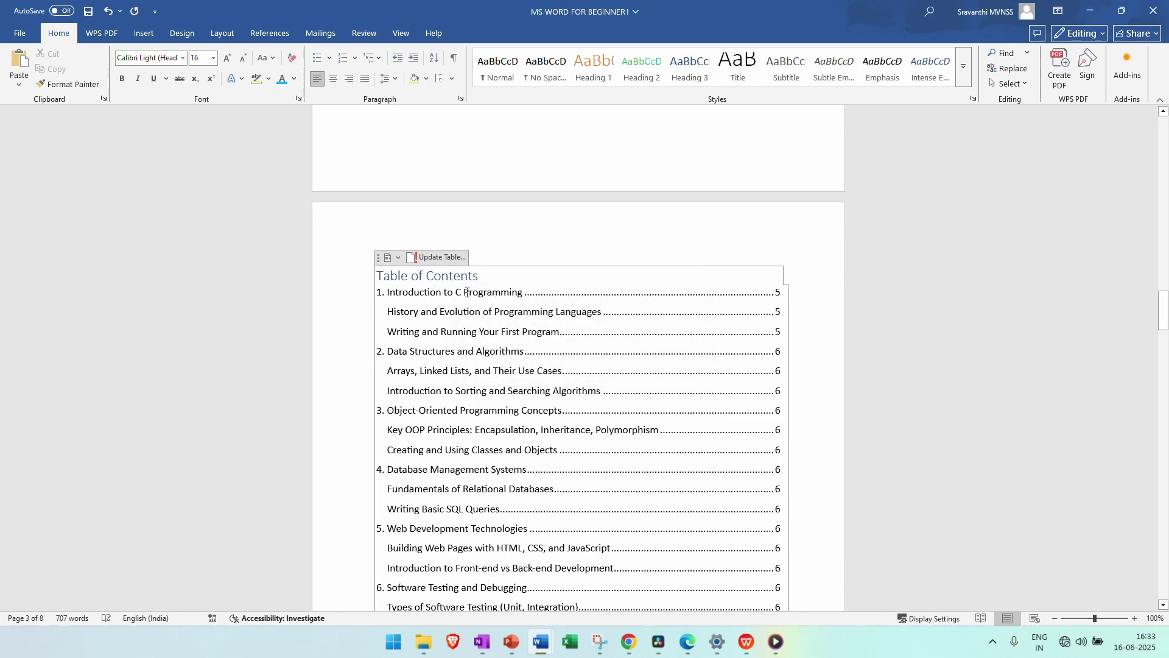
{"action": "left_click_drag", "start_coordinate": [467, 292], "coordinate": [448, 292]}
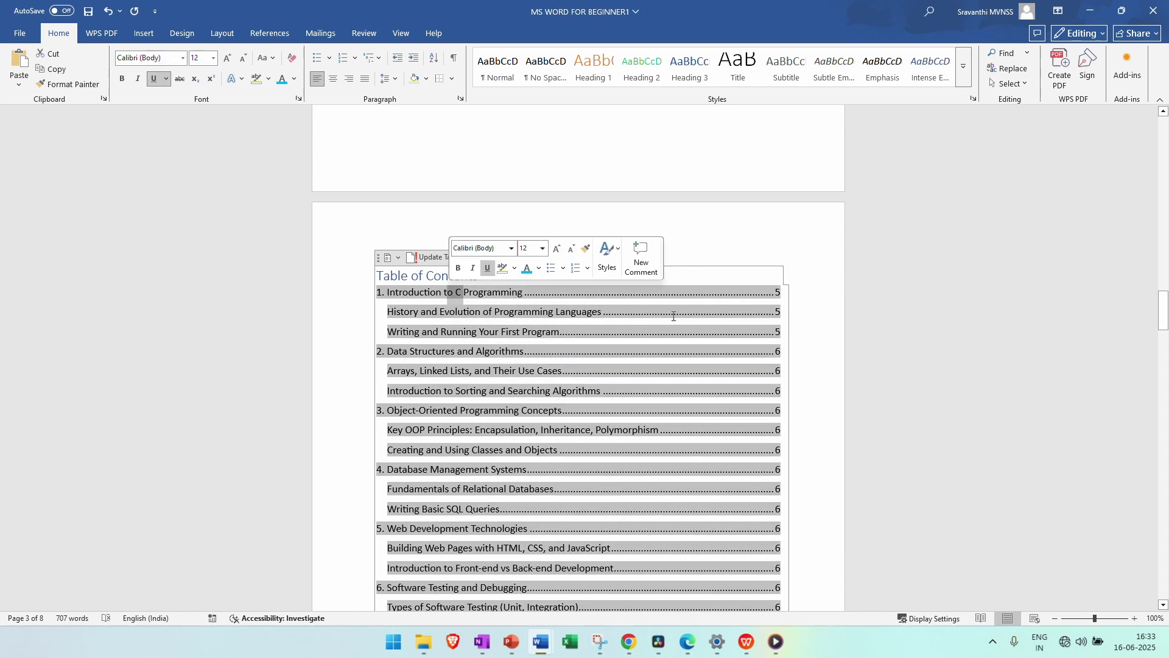
{"action": "left_click", "coordinate": [822, 314]}
{"action": "left_click", "coordinate": [906, 266]}
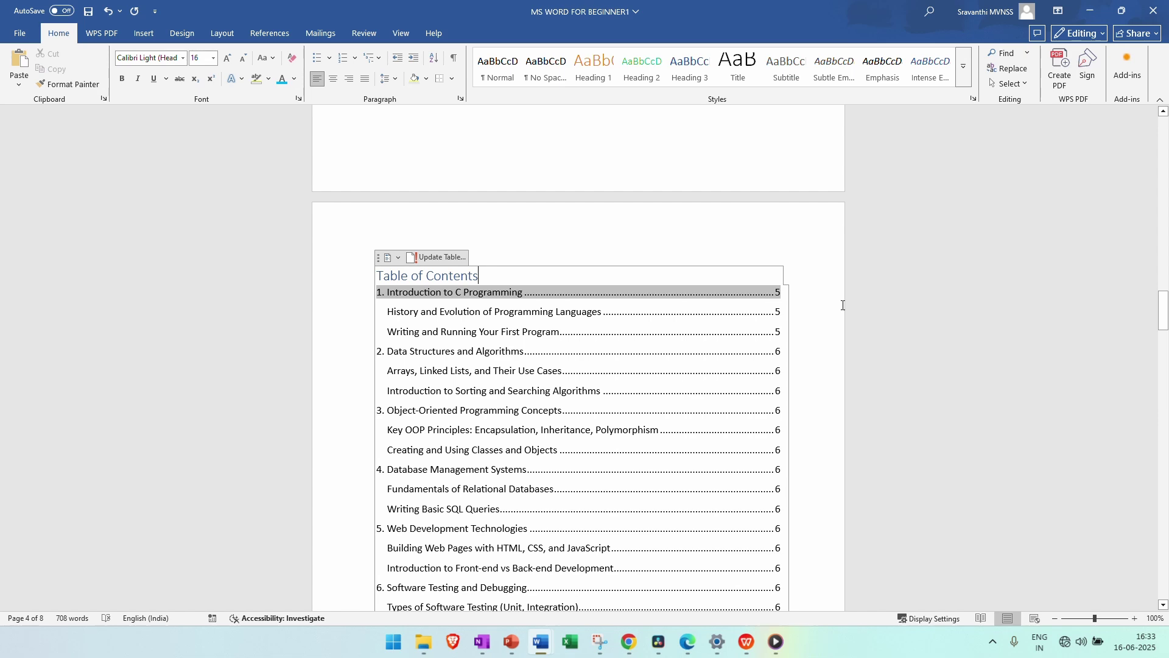
- Try the built-in Automatic Table 1 layout on the table of contents, and switch it to Automatic Table 2
{"action": "left_click", "coordinate": [398, 257]}
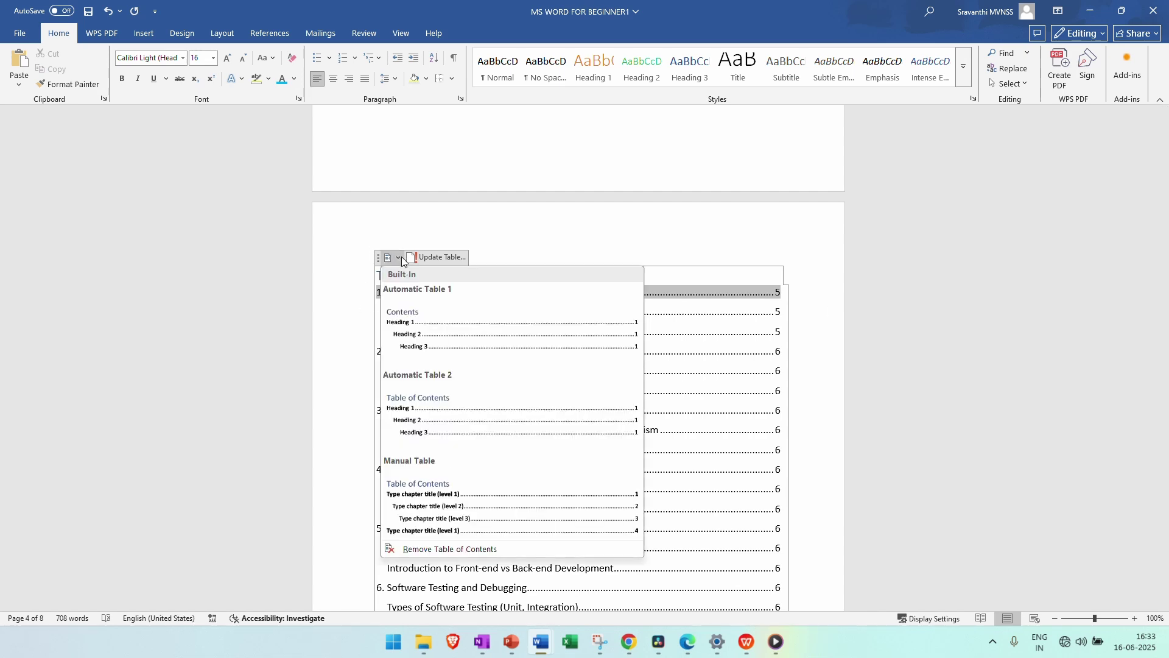
{"action": "left_click", "coordinate": [420, 323]}
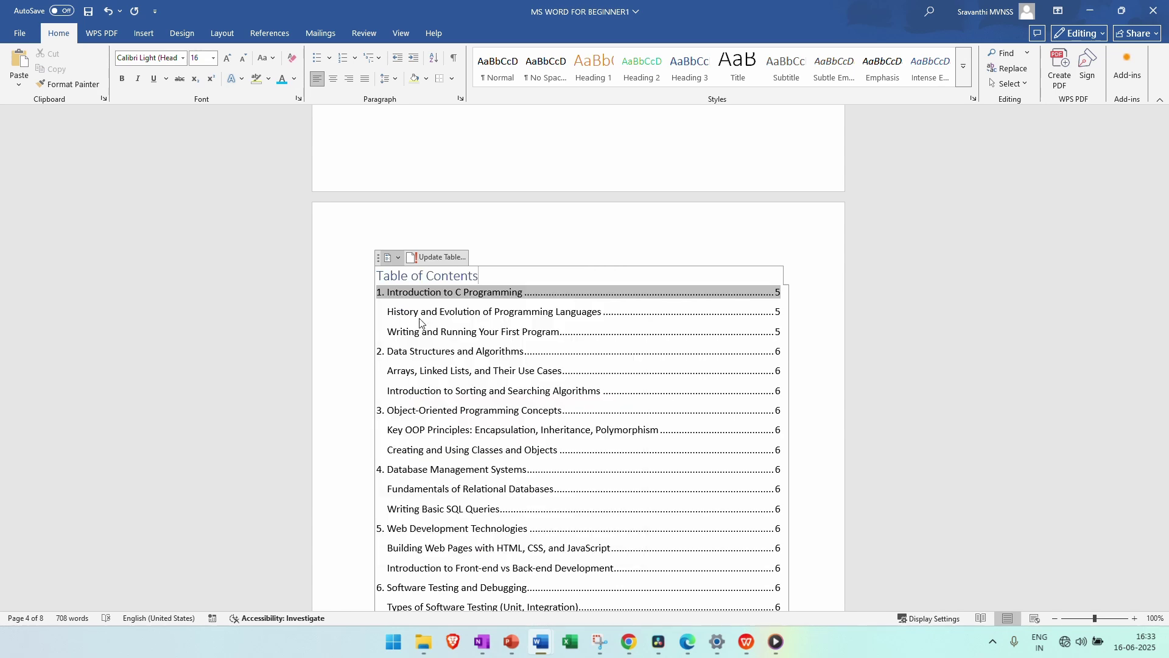
{"action": "left_click", "coordinate": [398, 257]}
{"action": "left_click", "coordinate": [433, 408]}
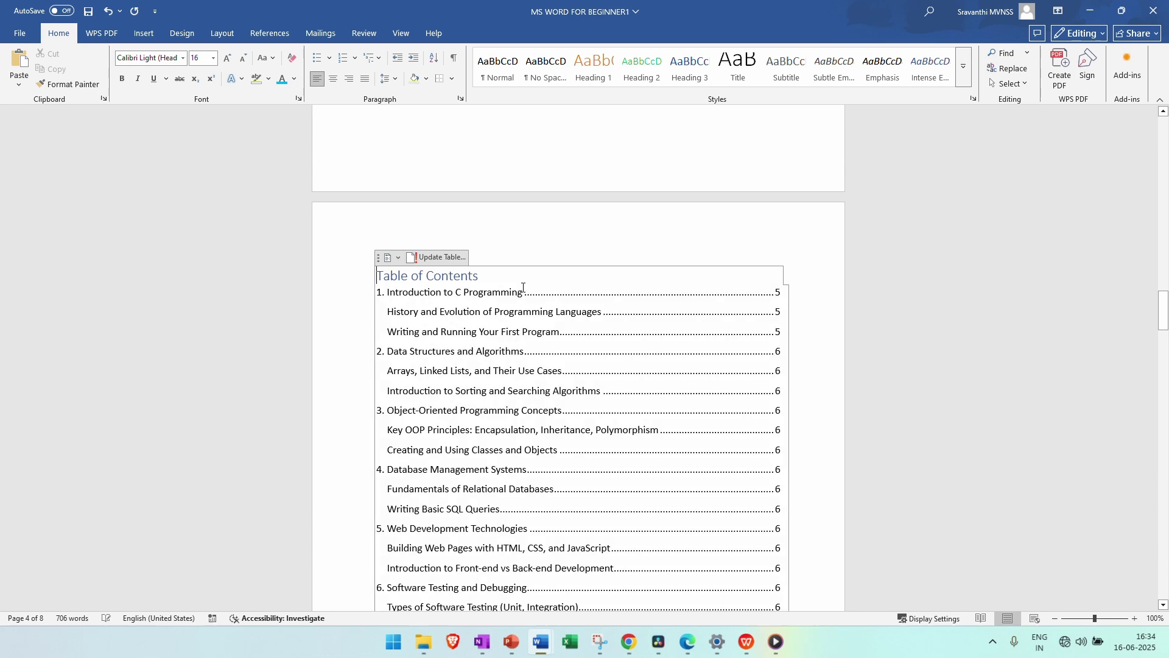
- Replace the table of contents with the built-in Manual Table layout and select its first level 1 chapter title placeholder
{"action": "left_click", "coordinate": [400, 257]}
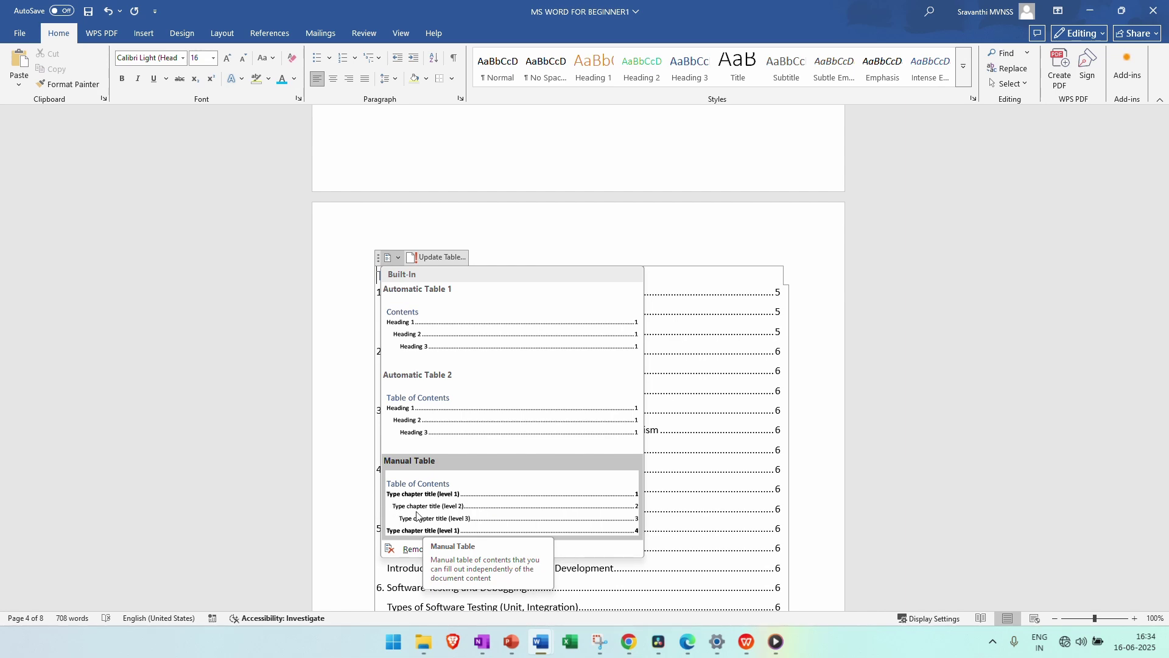
{"action": "left_click", "coordinate": [459, 514]}
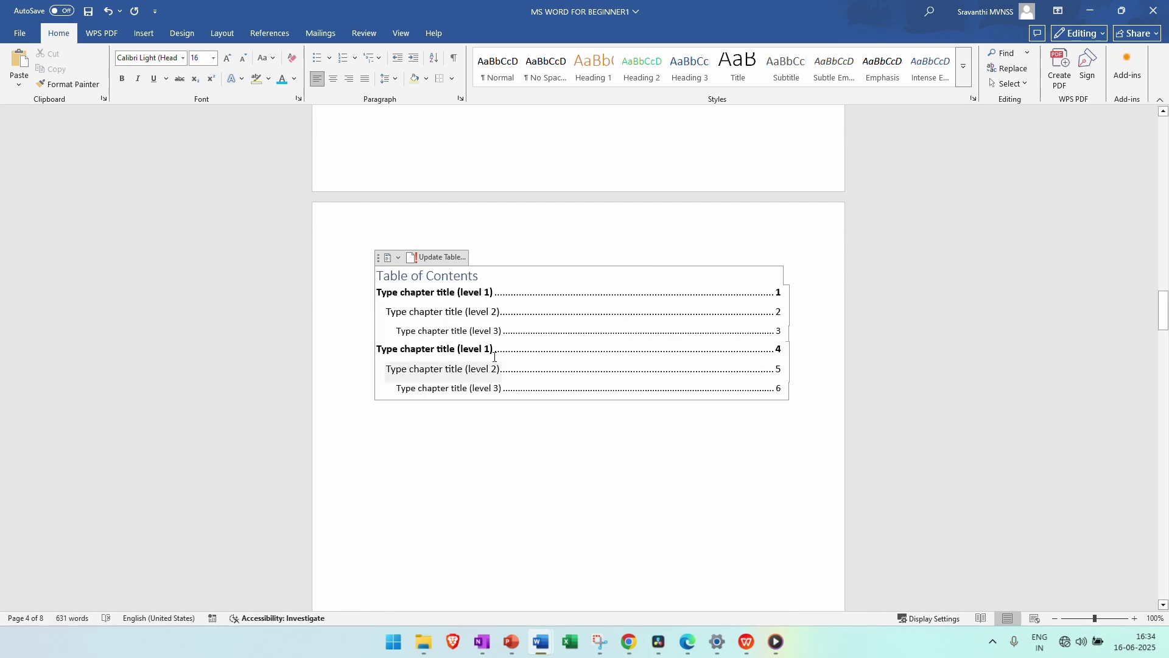
{"action": "left_click", "coordinate": [420, 300]}
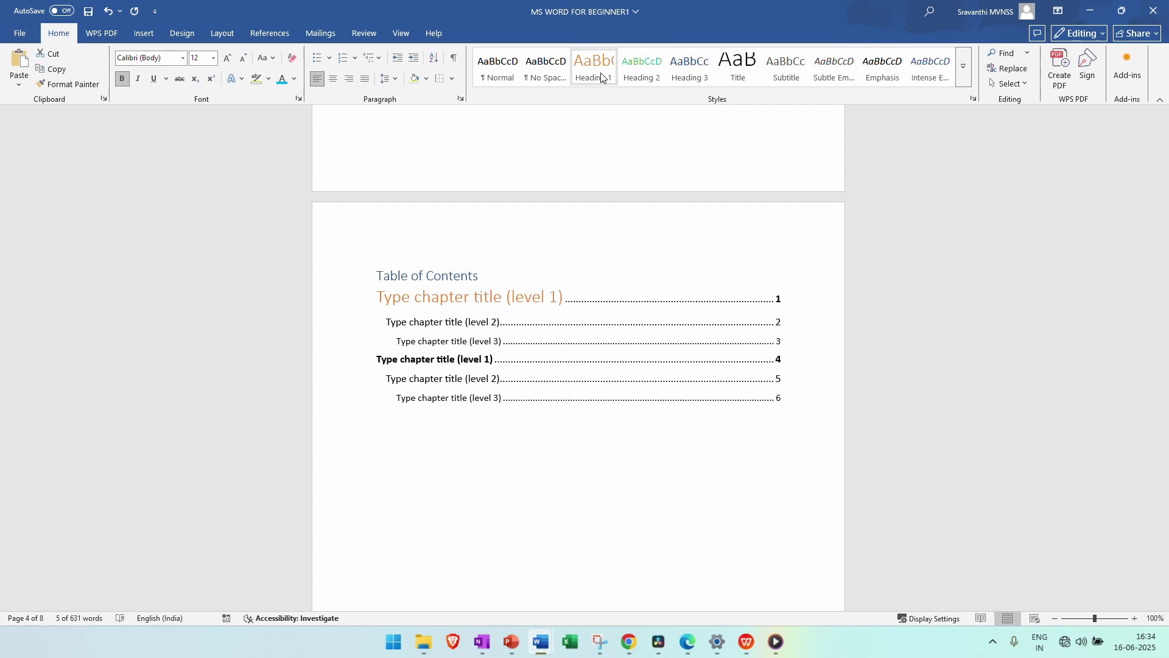
- Replace the manual table of contents with the built-in Automatic Table 2 layout
{"action": "left_click", "coordinate": [426, 276]}
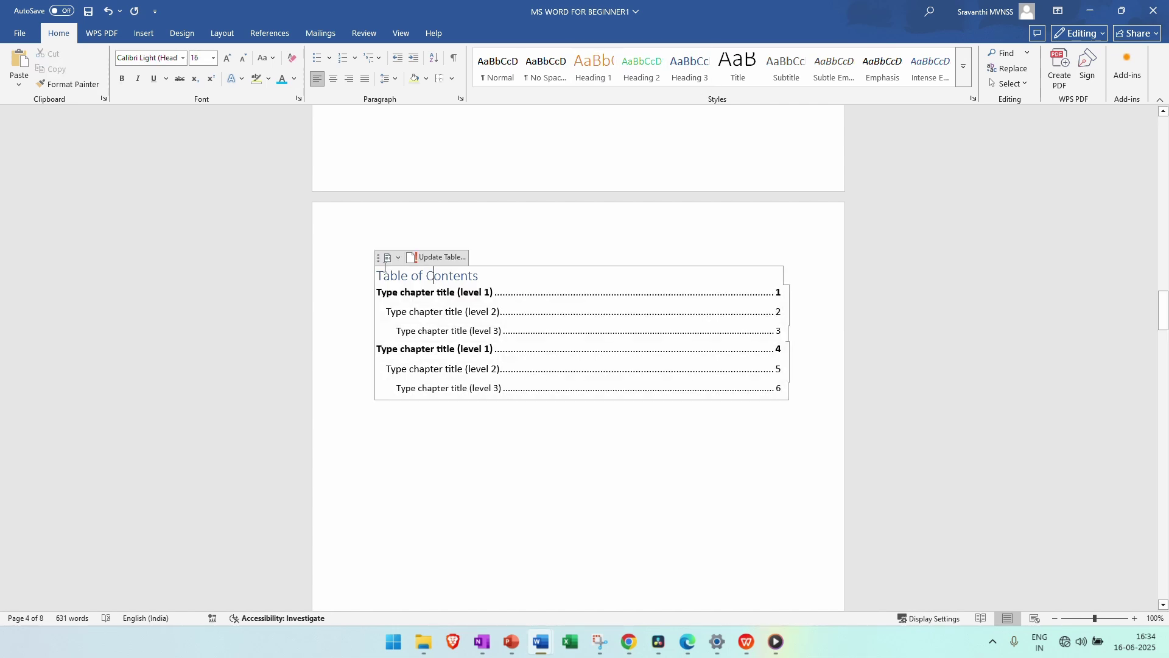
{"action": "left_click", "coordinate": [397, 259]}
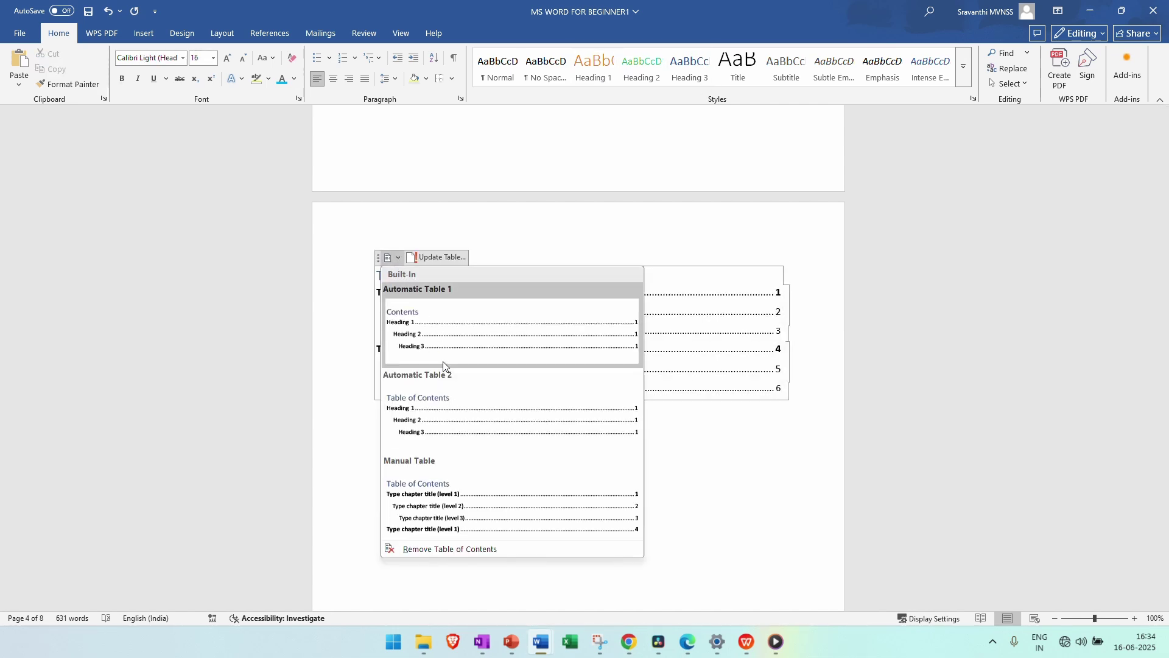
{"action": "left_click", "coordinate": [448, 408]}
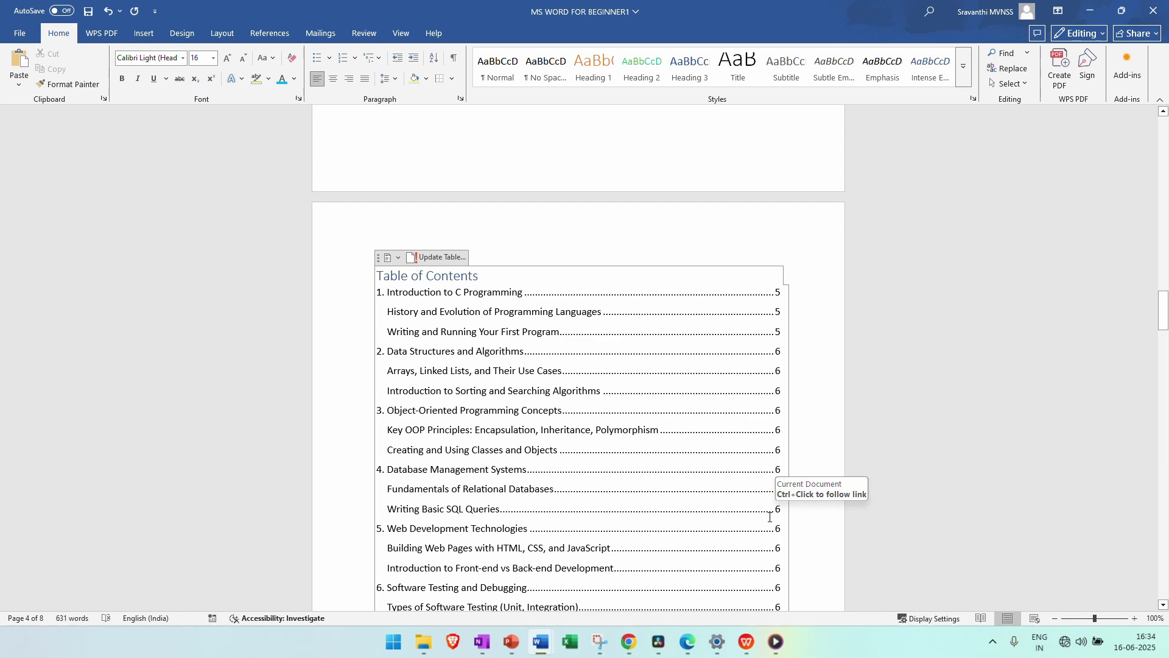
{"action": "scroll", "coordinate": [814, 413], "scroll_direction": "down", "scroll_amount": 1}
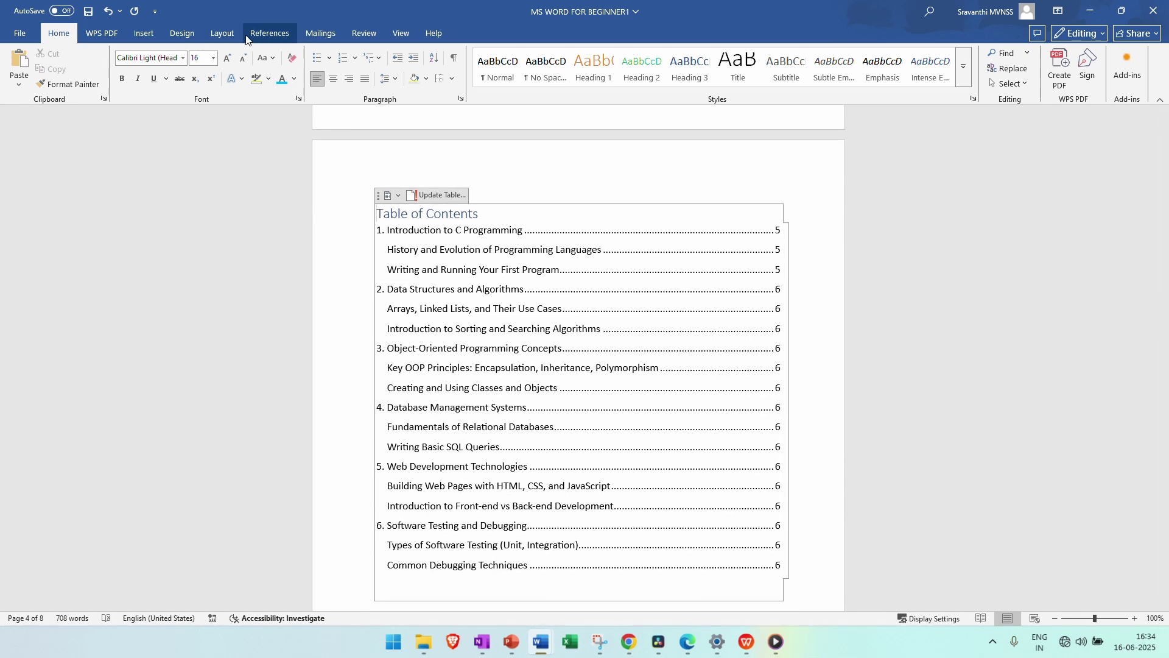
- Examine the custom table of contents settings and previews alongside the existing table, and close them without applying changes
{"action": "left_click", "coordinate": [270, 33]}
{"action": "left_click", "coordinate": [38, 88]}
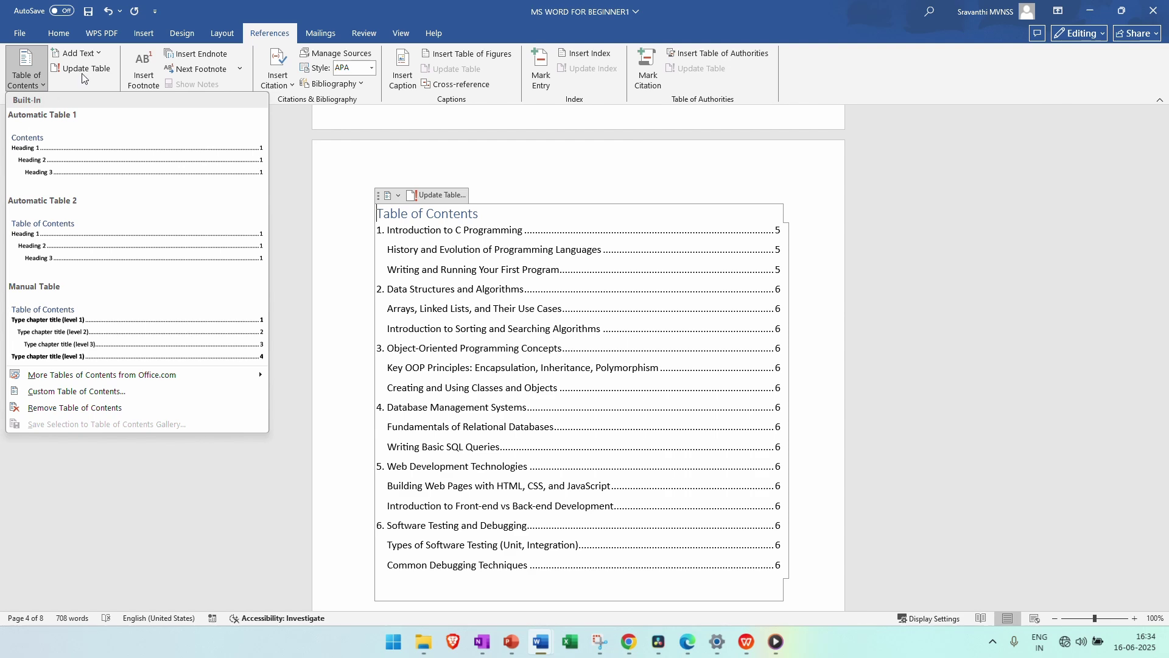
{"action": "left_click", "coordinate": [42, 396]}
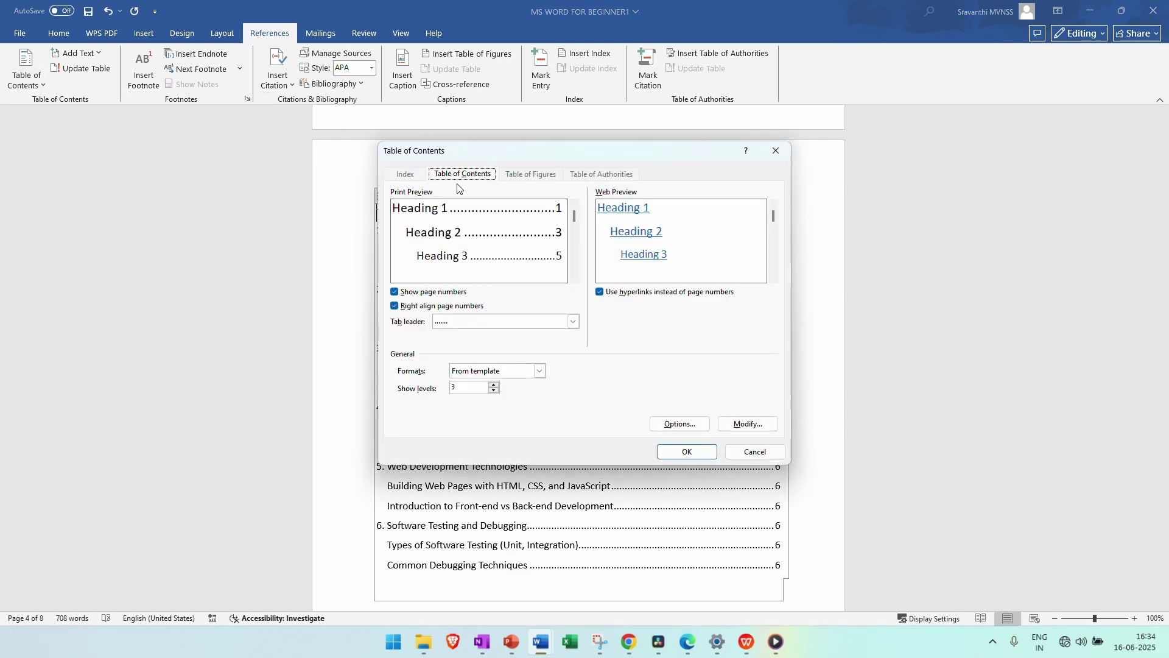
{"action": "left_click_drag", "start_coordinate": [493, 155], "coordinate": [845, 159]}
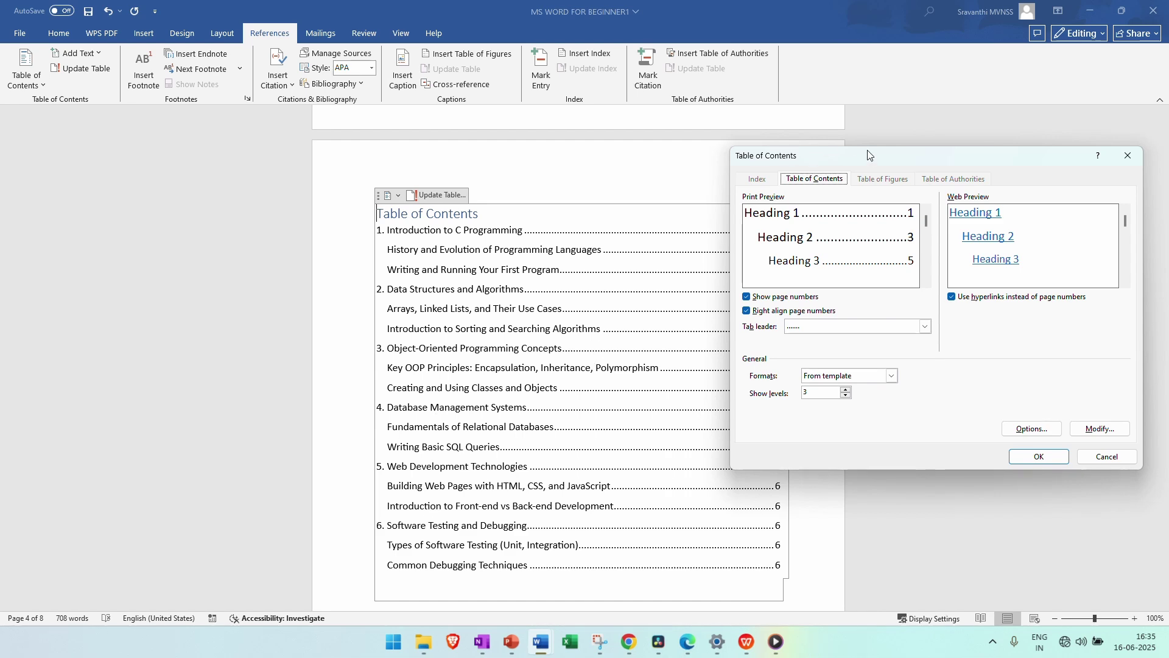
{"action": "left_click_drag", "start_coordinate": [869, 154], "coordinate": [720, 166]}
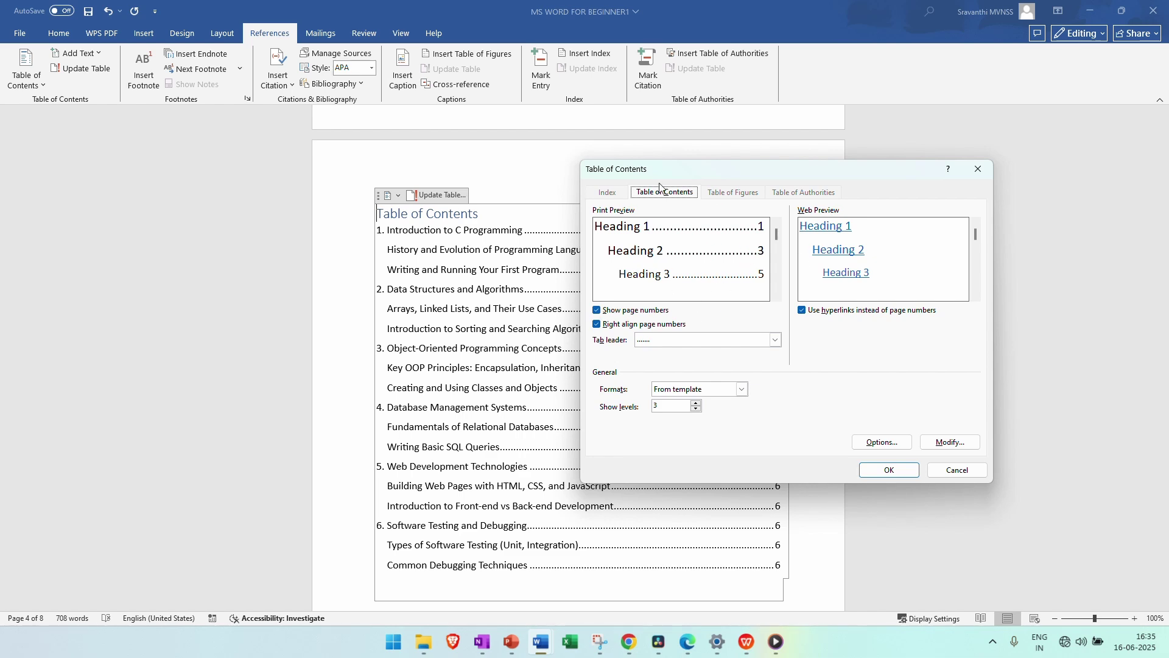
{"action": "left_click_drag", "start_coordinate": [729, 174], "coordinate": [244, 175]}
{"action": "left_click", "coordinate": [469, 474]}
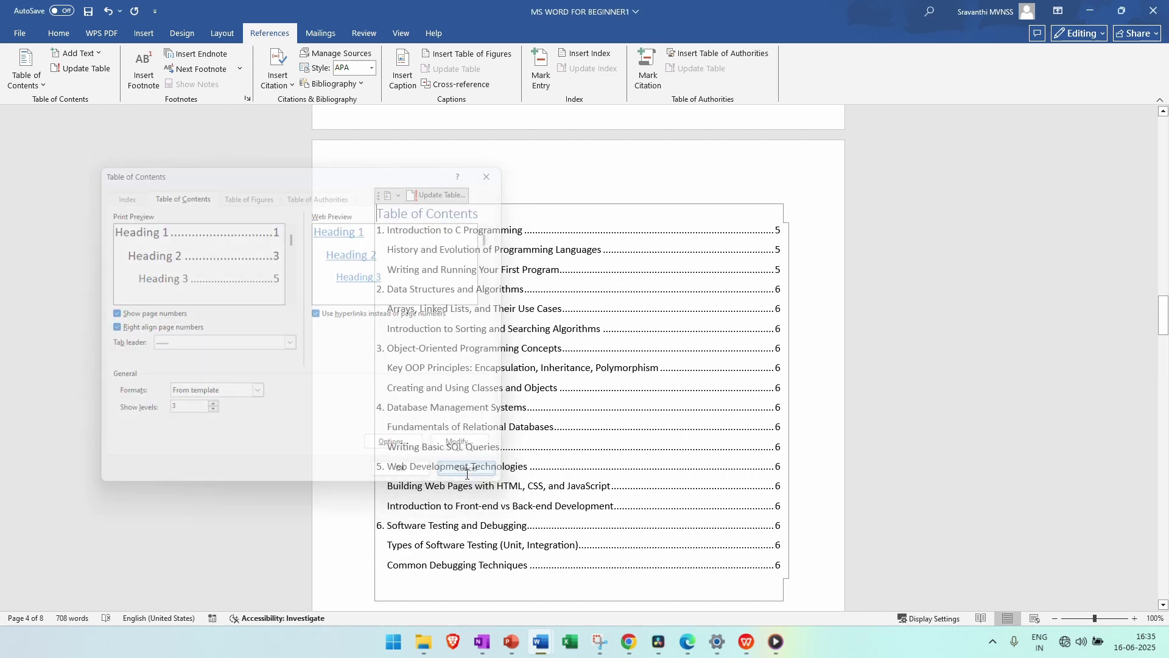
- Examine the topic entries and their page numbers in the table of contents
{"action": "left_click", "coordinate": [781, 233]}
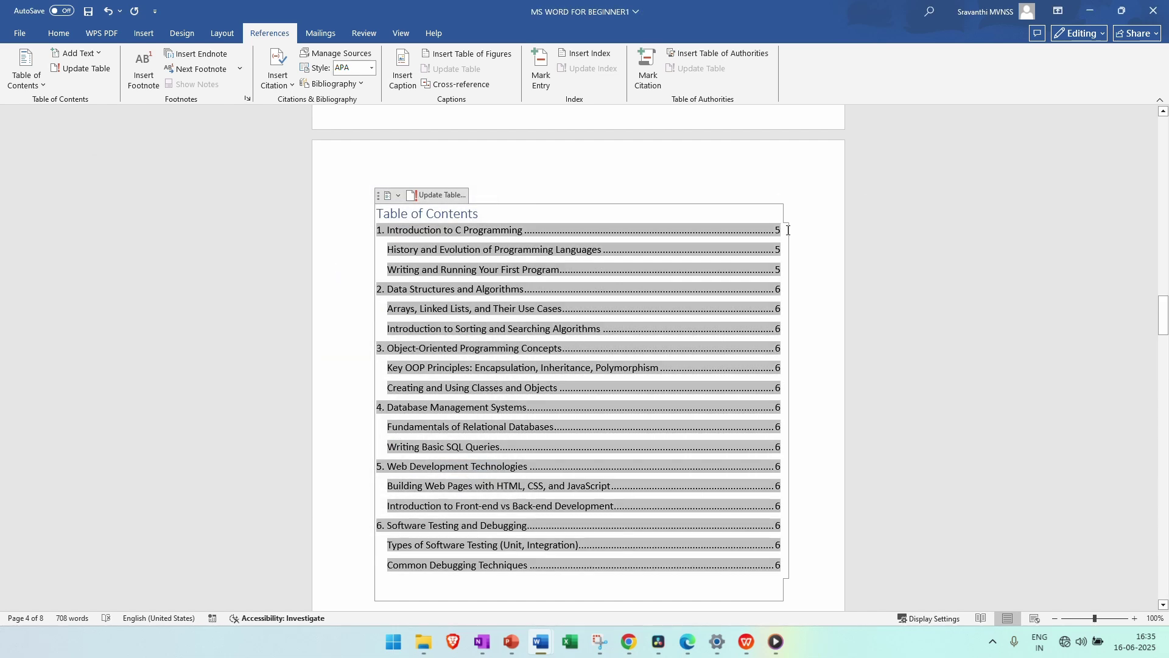
{"action": "left_click", "coordinate": [819, 279]}
{"action": "left_click", "coordinate": [524, 208]}
{"action": "scroll", "coordinate": [832, 444], "scroll_direction": "down", "scroll_amount": 3}
{"action": "left_click", "coordinate": [512, 553]}
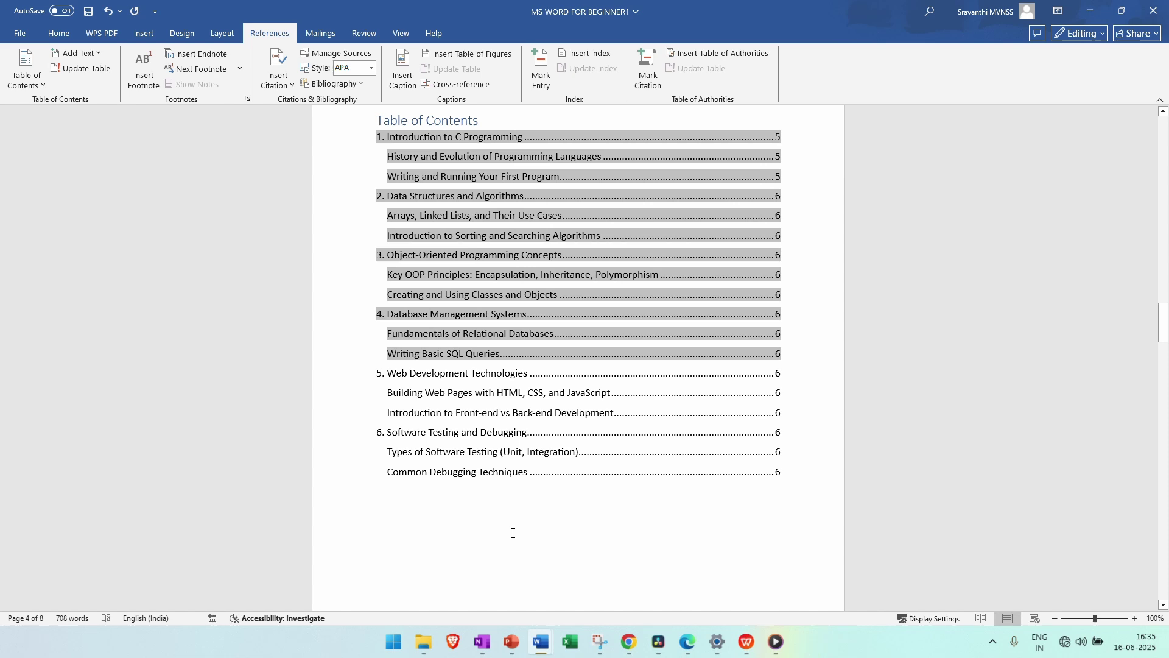
{"action": "left_click", "coordinate": [542, 121]}
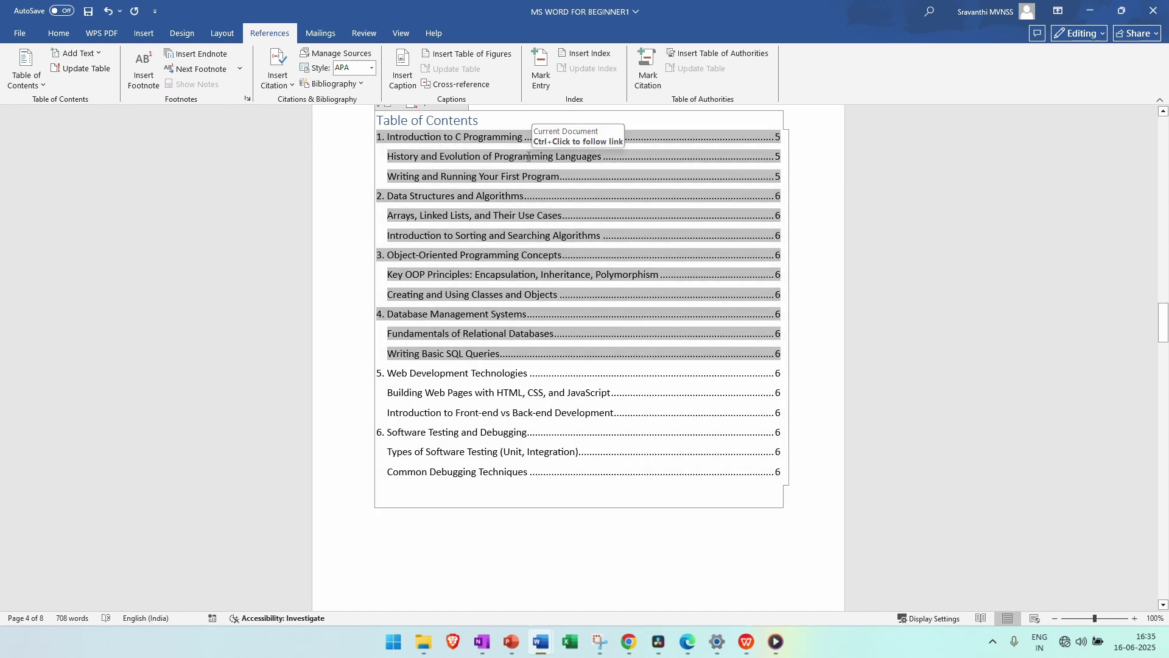
{"action": "left_click", "coordinate": [810, 414]}
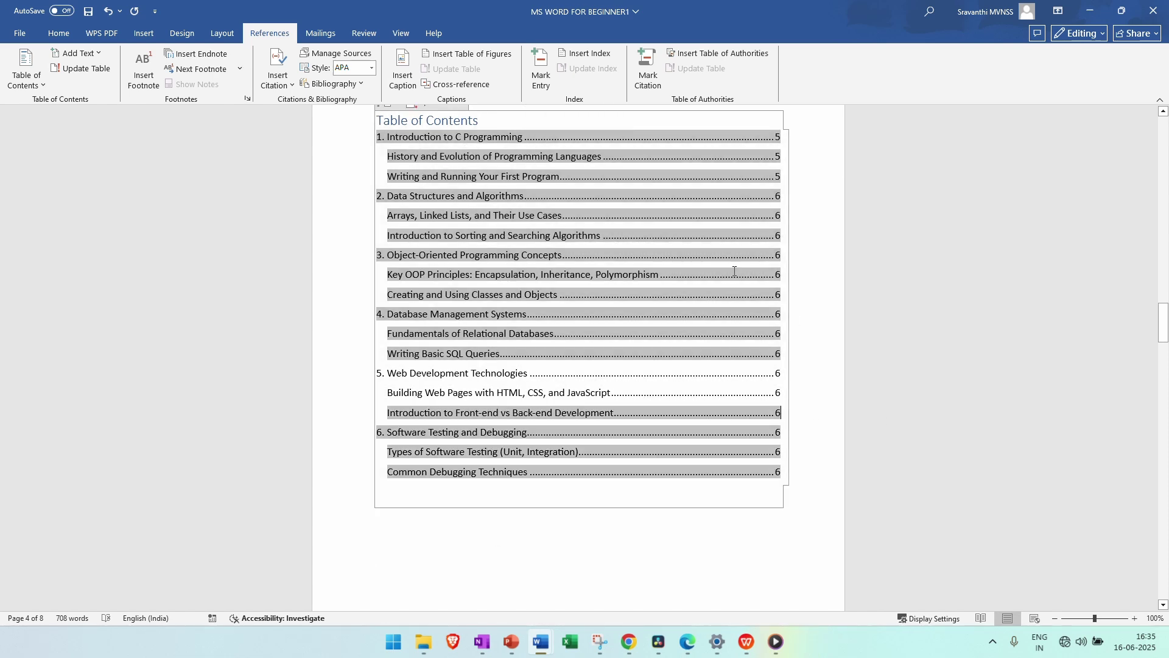
{"action": "left_click", "coordinate": [827, 238]}
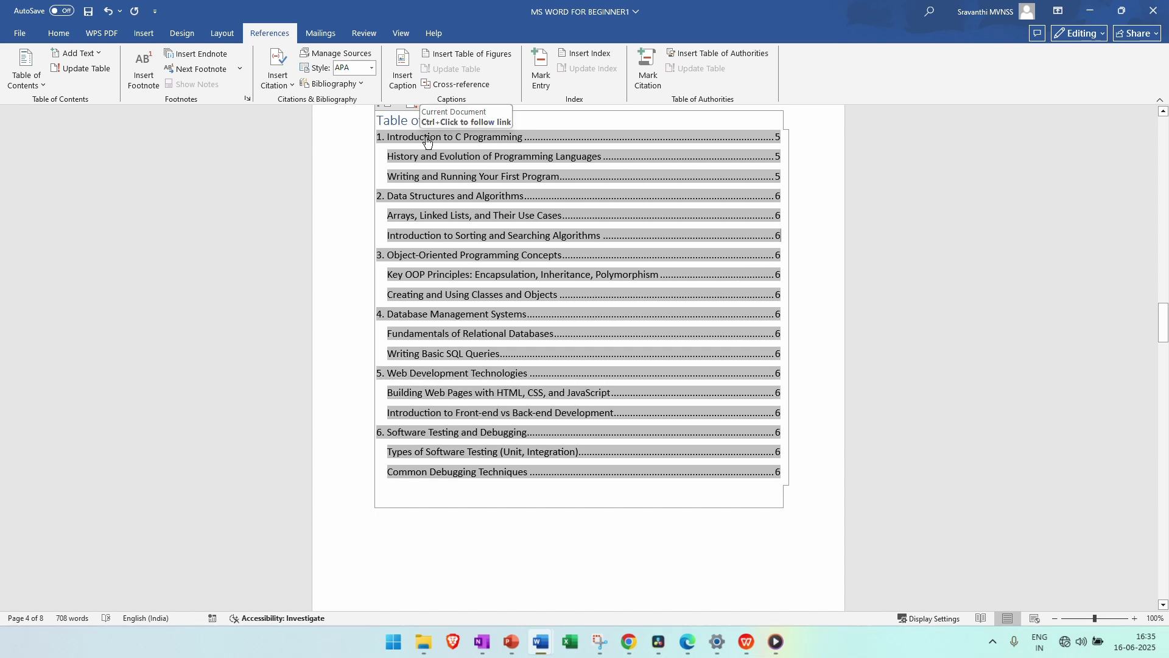
- Follow the "4. Database Management Systems" link in the table of contents to its heading, and return to the table
{"action": "left_click", "coordinate": [446, 317], "text": "ctrl"}
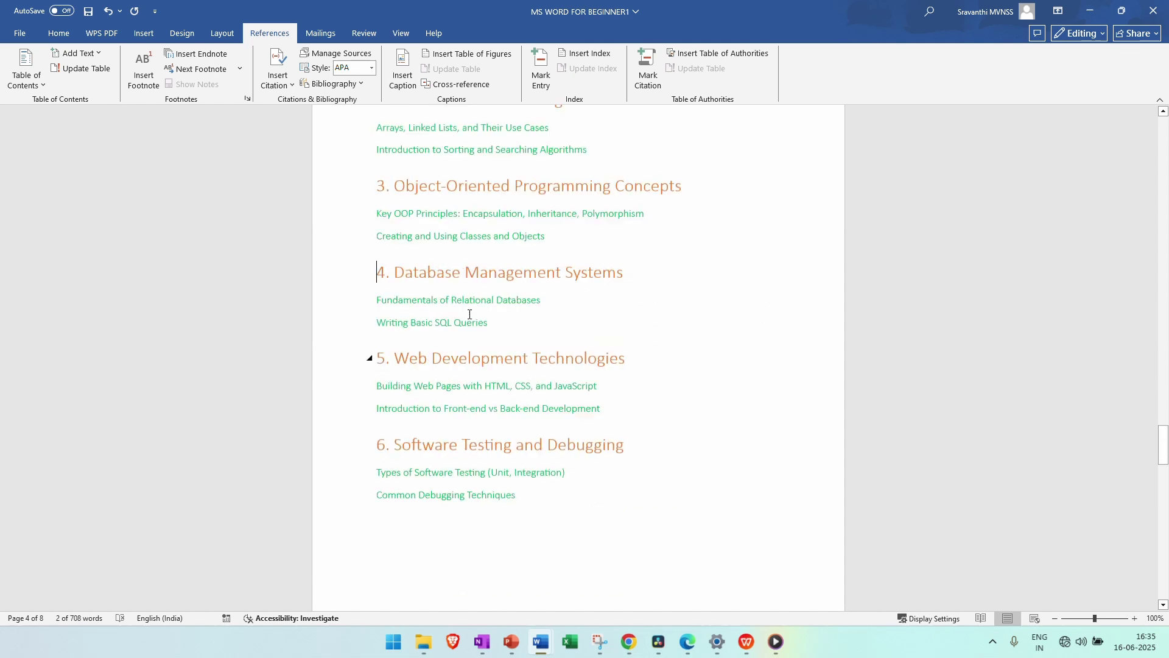
{"action": "scroll", "coordinate": [426, 320], "scroll_direction": "down", "scroll_amount": 1}
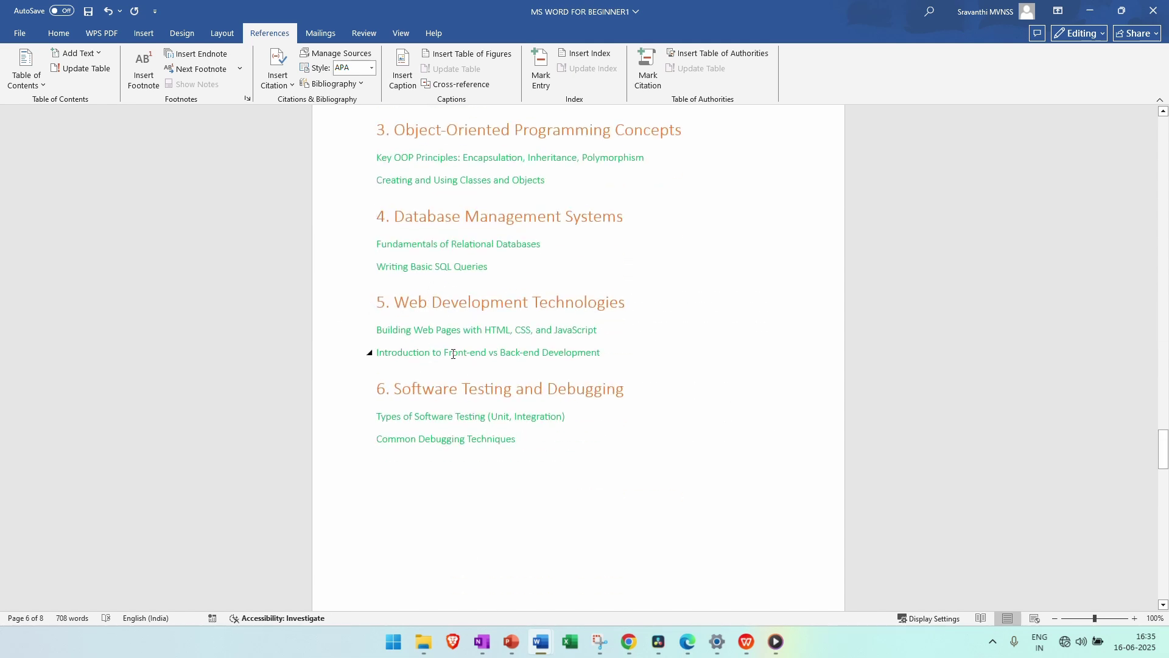
{"action": "scroll", "coordinate": [453, 353], "scroll_direction": "up", "scroll_amount": 20}
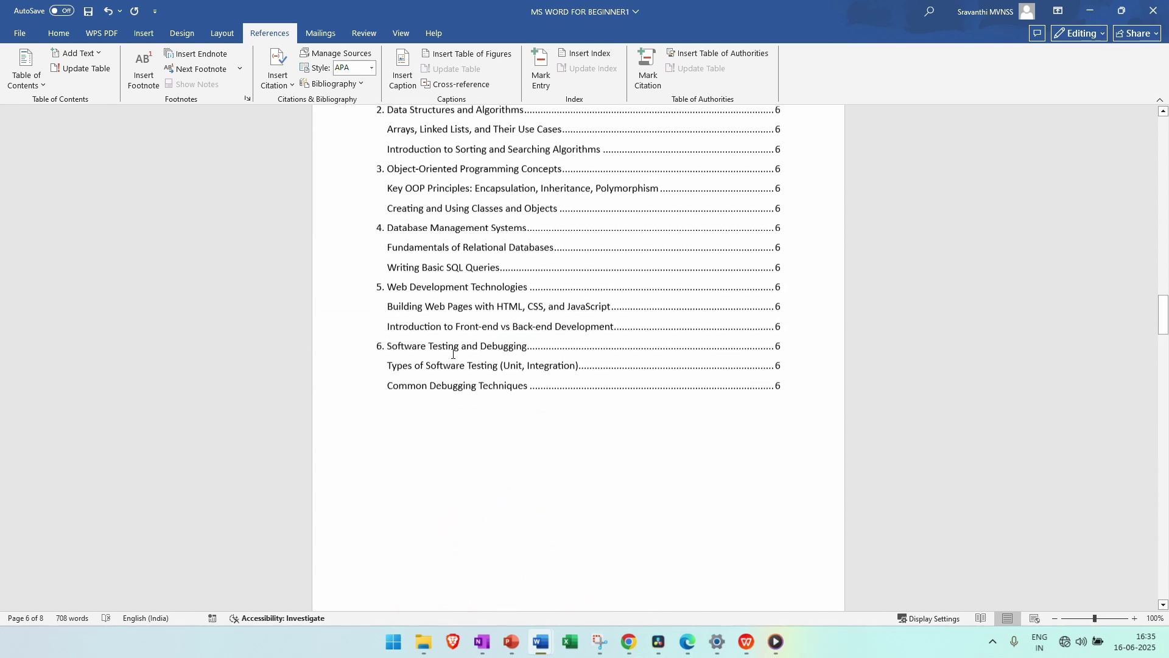
{"action": "scroll", "coordinate": [454, 353], "scroll_direction": "up", "scroll_amount": 7}
{"action": "scroll", "coordinate": [438, 414], "scroll_direction": "down", "scroll_amount": 5}
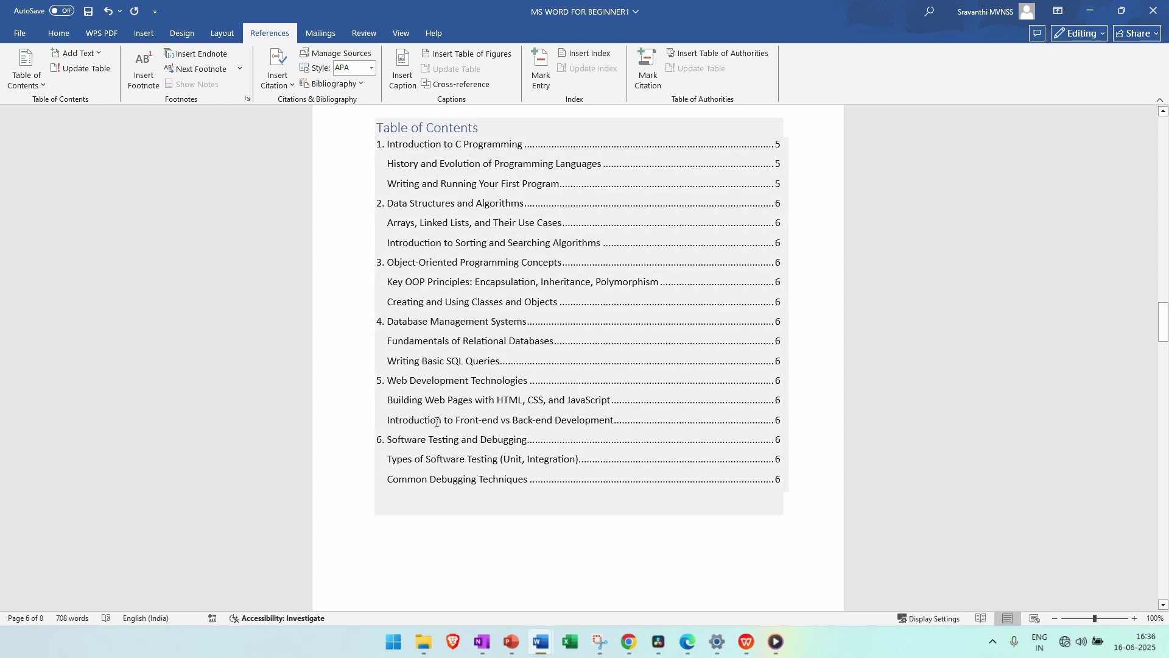
{"action": "scroll", "coordinate": [217, 199], "scroll_direction": "up", "scroll_amount": 1}
- Open the custom table of contents settings and turn Use hyperlinks instead of page numbers off and on again to compare the web preview
{"action": "left_click", "coordinate": [31, 89]}
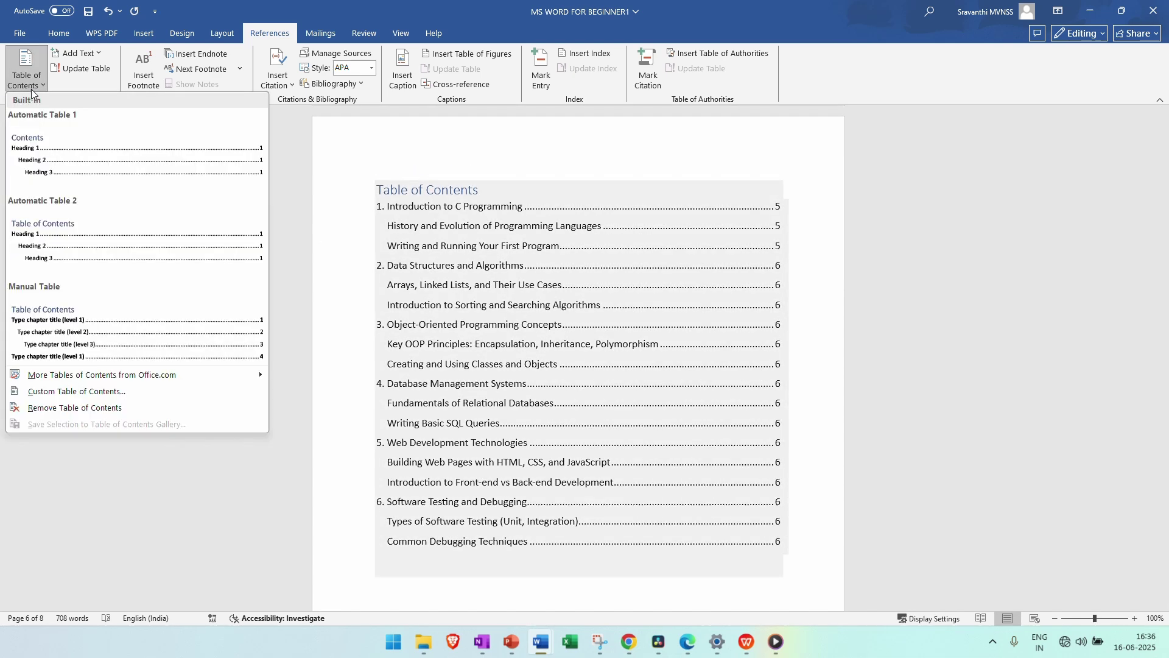
{"action": "left_click", "coordinate": [79, 391]}
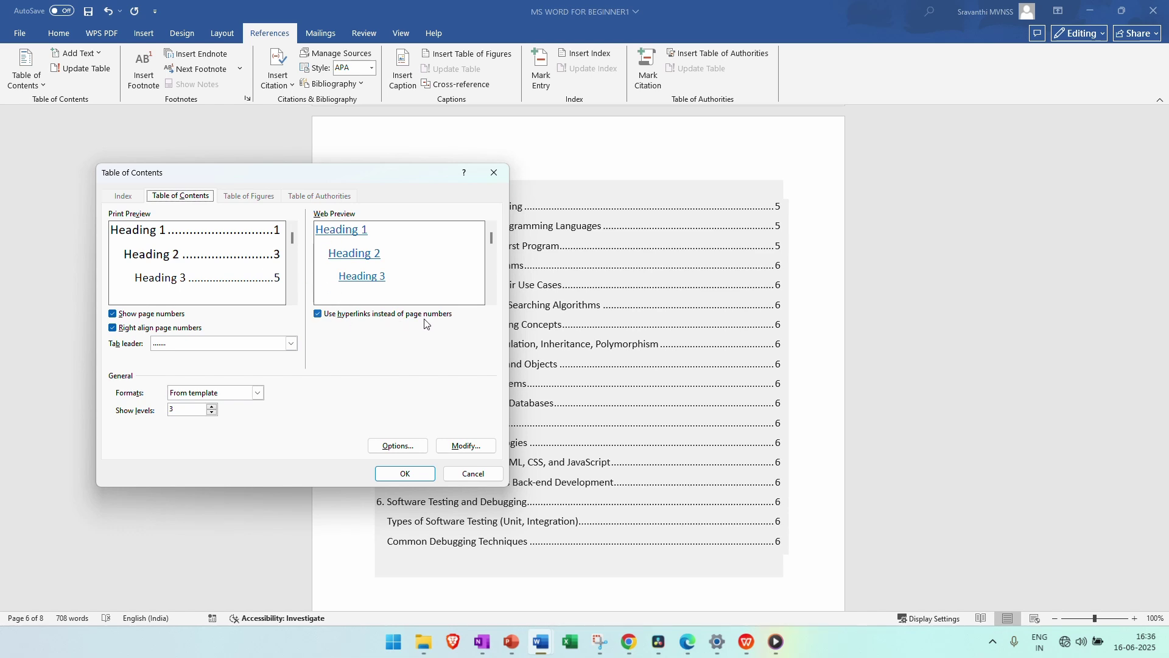
{"action": "left_click", "coordinate": [317, 314]}
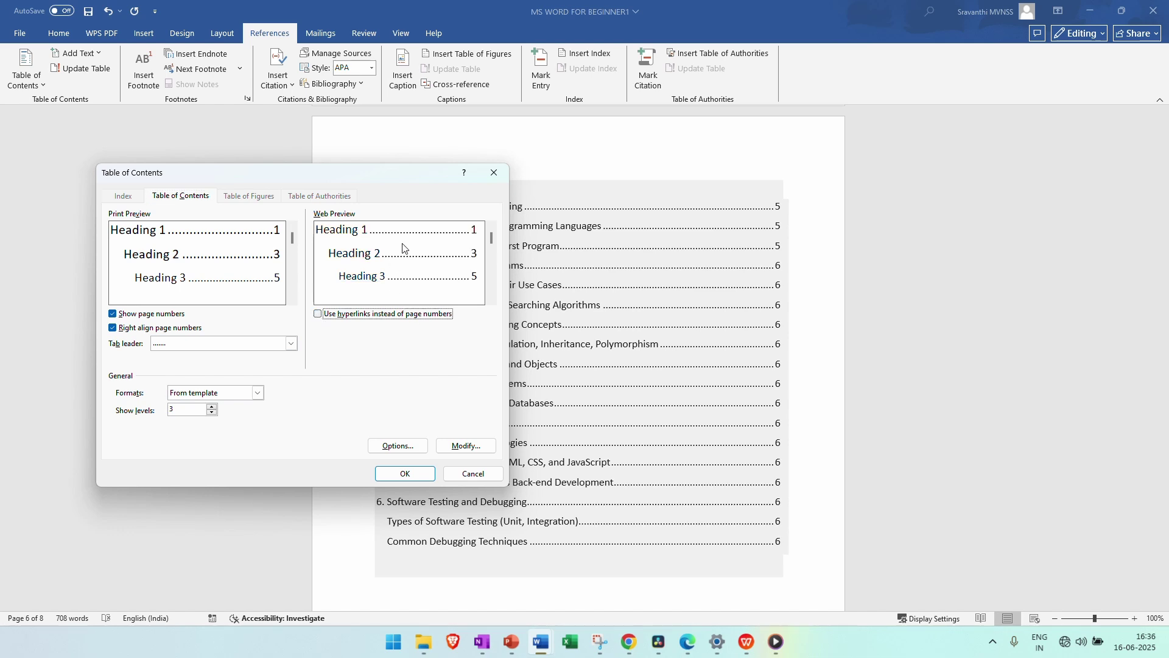
{"action": "left_click", "coordinate": [318, 315]}
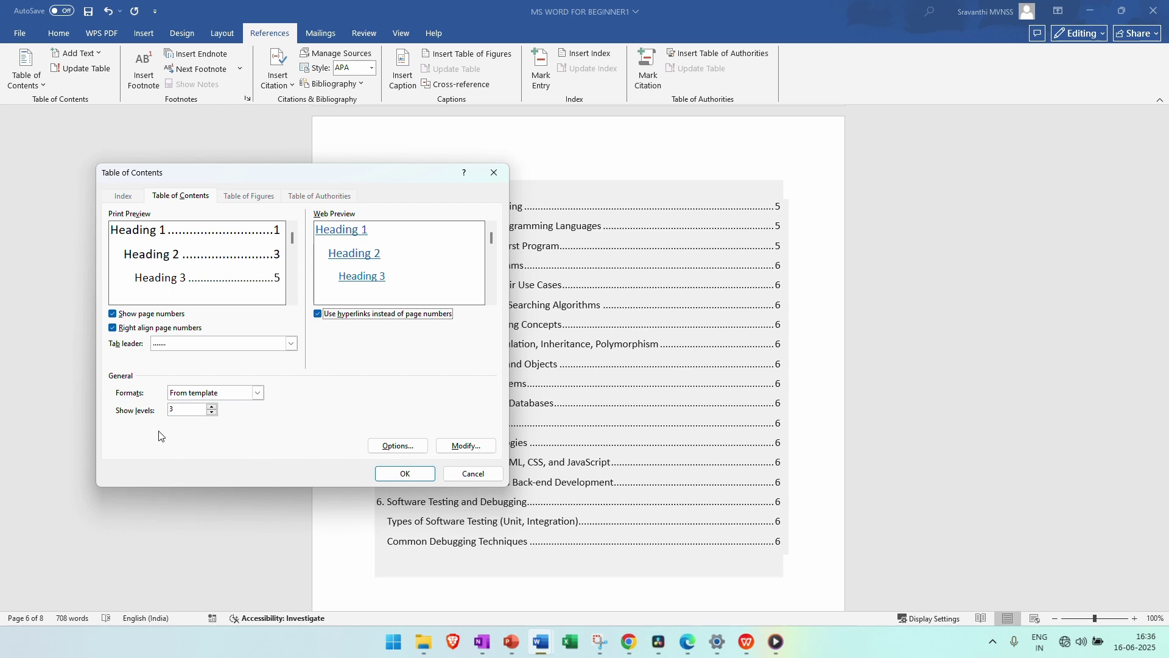
{"action": "left_click_drag", "start_coordinate": [337, 179], "coordinate": [948, 114]}
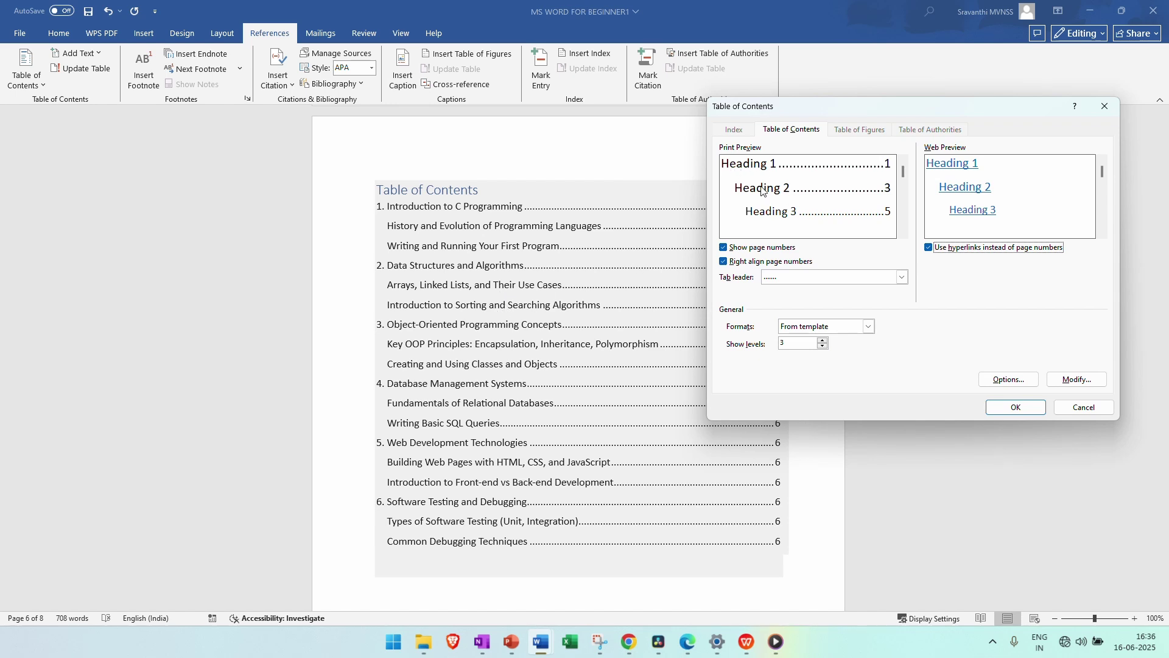
- Preview the custom table of contents with 6 levels, set Show levels to 1, and replace the existing table
{"action": "left_click", "coordinate": [824, 341]}
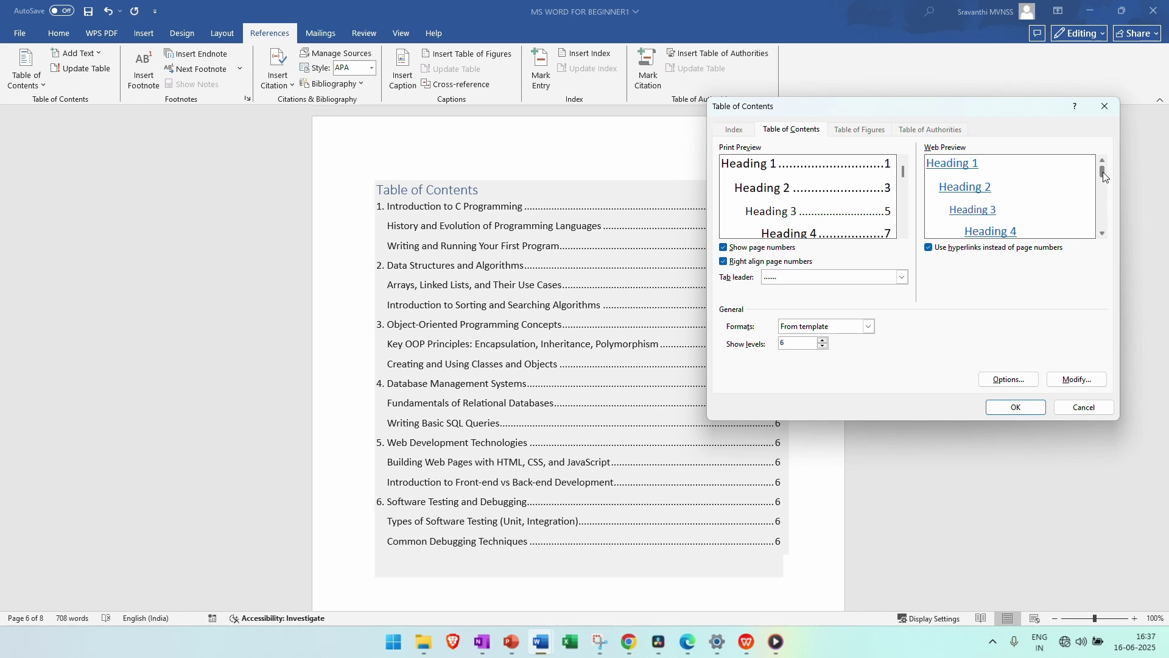
{"action": "left_click_drag", "start_coordinate": [1105, 176], "coordinate": [1105, 205]}
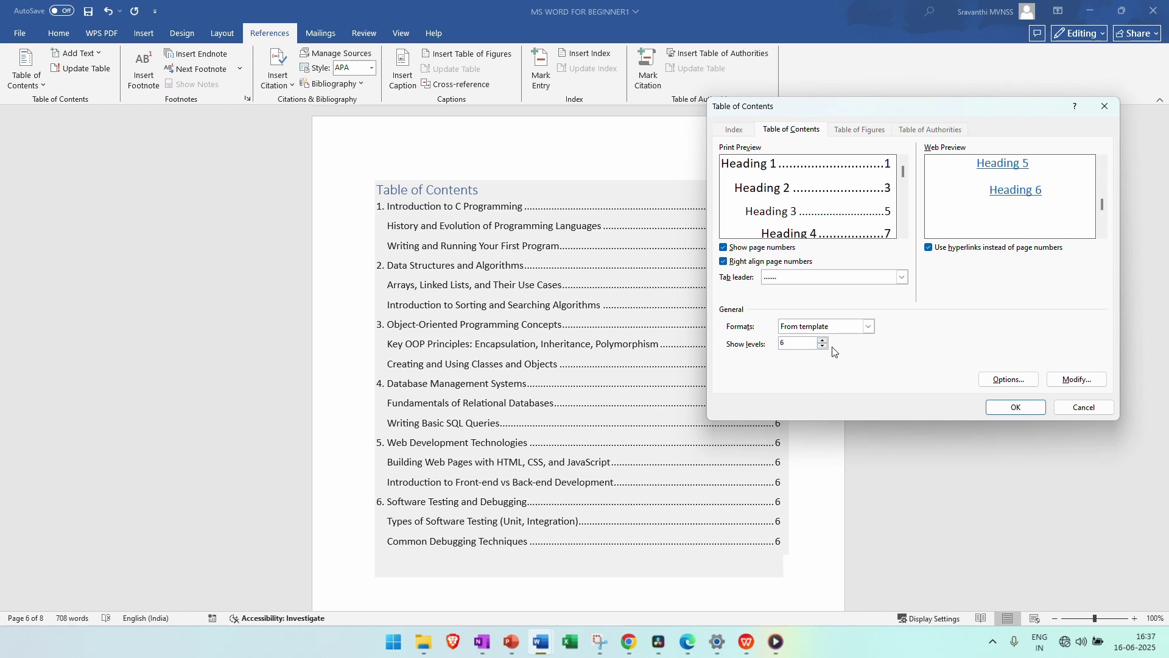
{"action": "key", "text": "BackSpace"}
{"action": "type", "text": "1"}
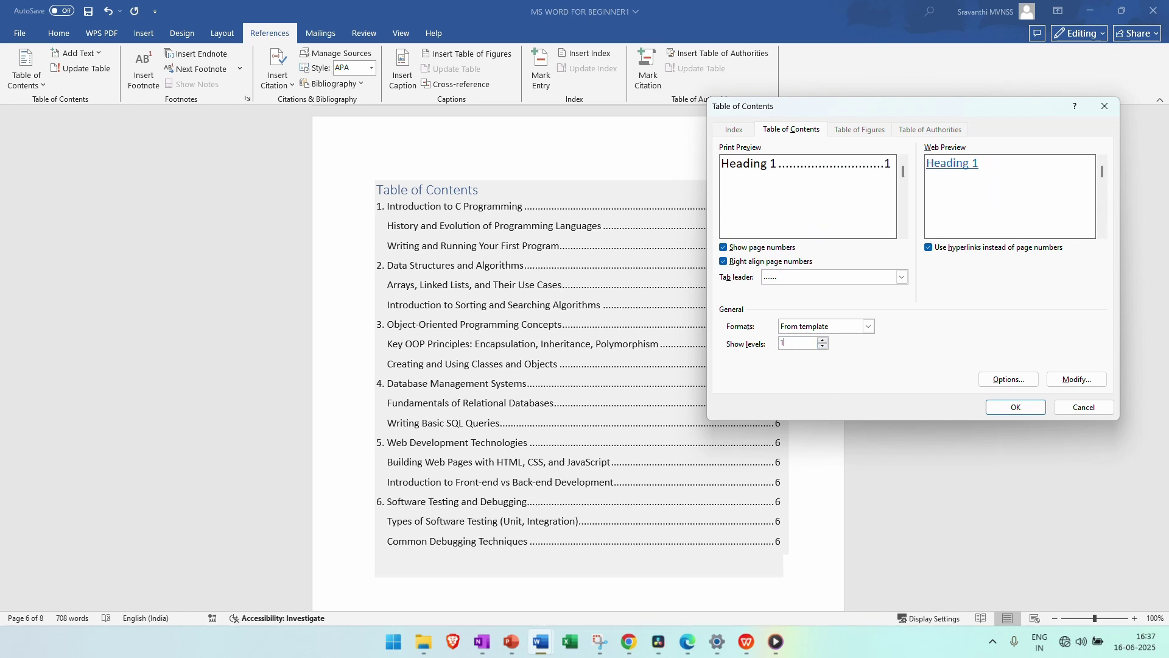
{"action": "left_click", "coordinate": [1016, 407]}
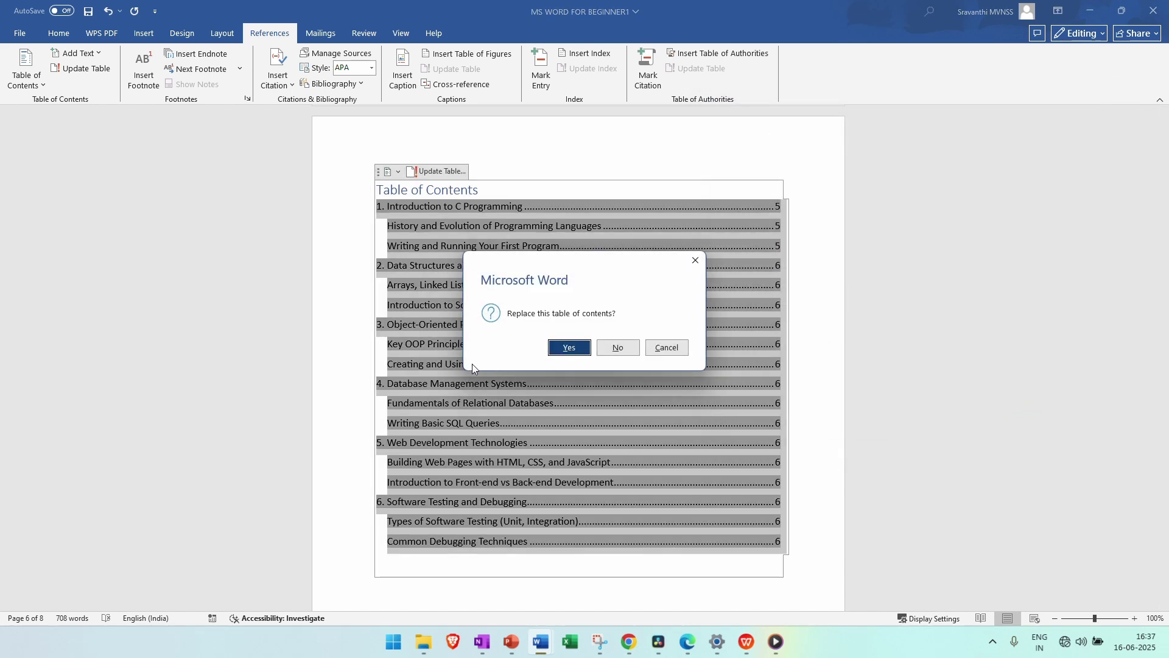
{"action": "left_click", "coordinate": [584, 347]}
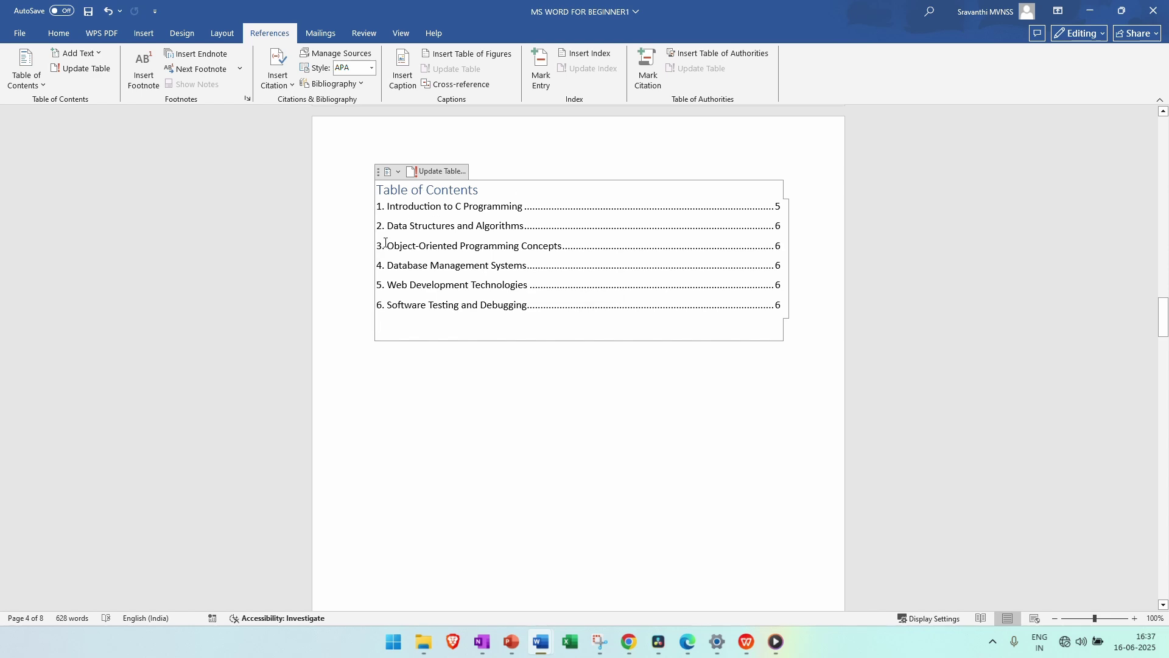
- Compare the level 1 entries in the table of contents with the headings and subheadings on the document pages
{"action": "left_click_drag", "start_coordinate": [385, 242], "coordinate": [542, 327]}
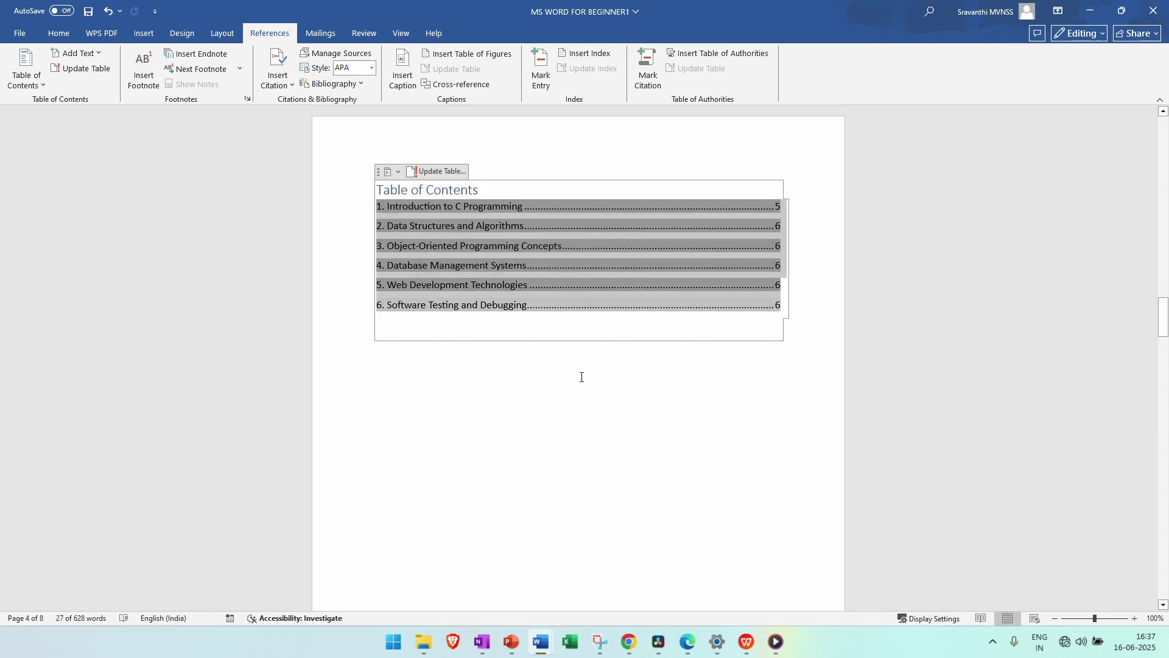
{"action": "left_click", "coordinate": [566, 431]}
{"action": "scroll", "coordinate": [565, 436], "scroll_direction": "down", "scroll_amount": 10}
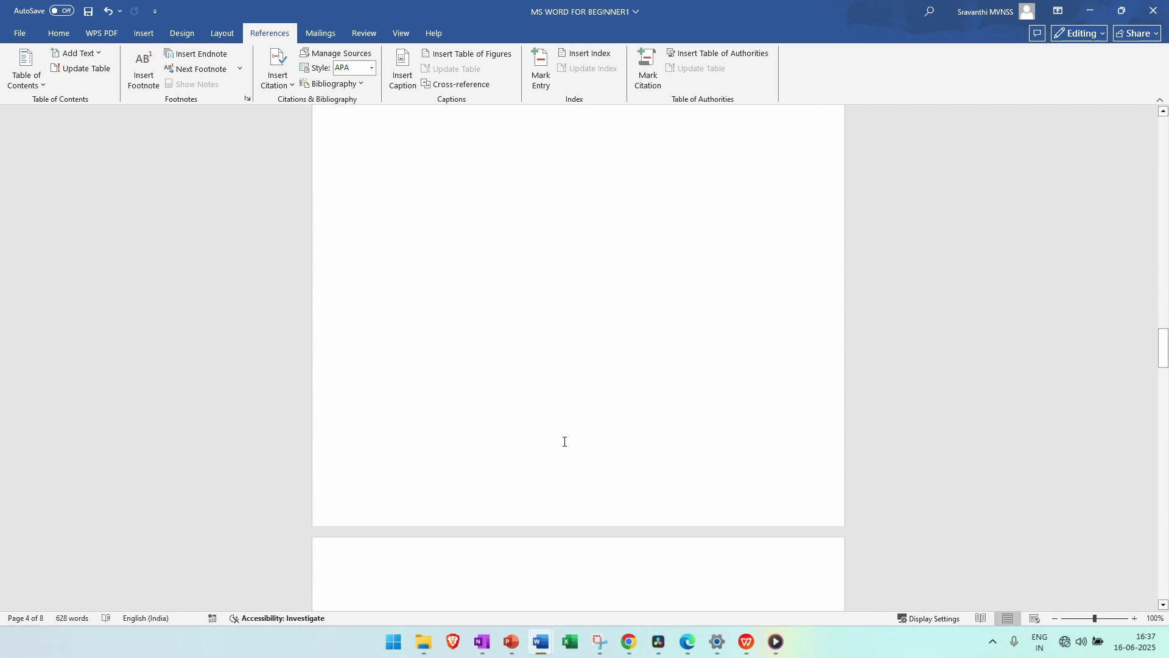
{"action": "scroll", "coordinate": [565, 441], "scroll_direction": "down", "scroll_amount": 7}
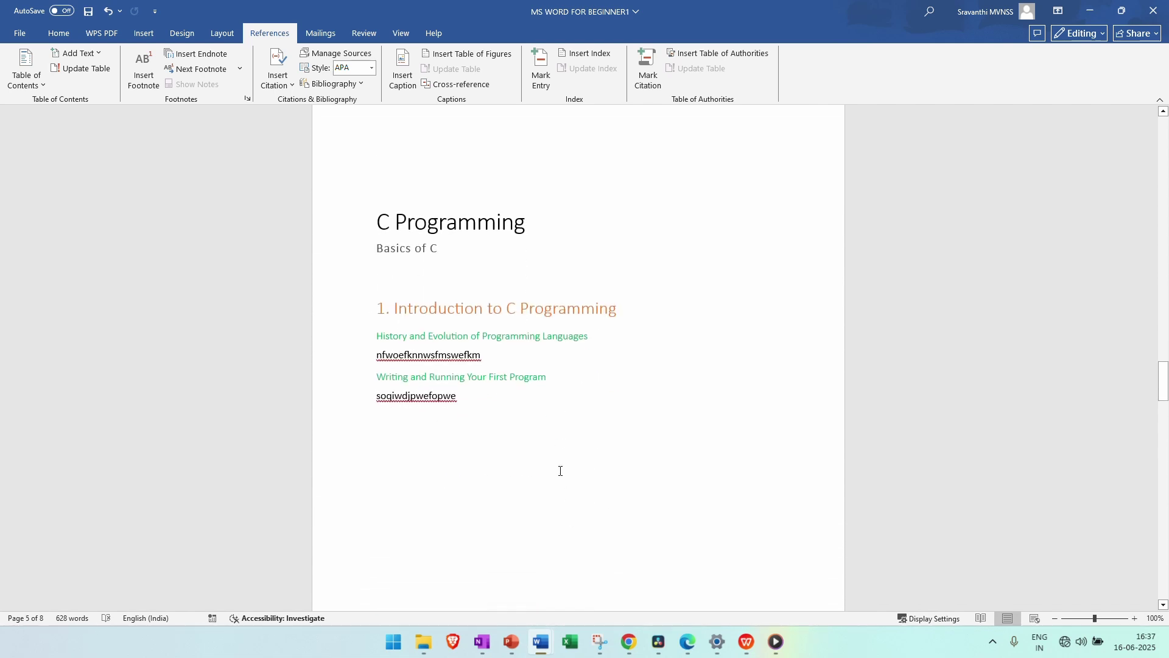
{"action": "scroll", "coordinate": [561, 471], "scroll_direction": "up", "scroll_amount": 20}
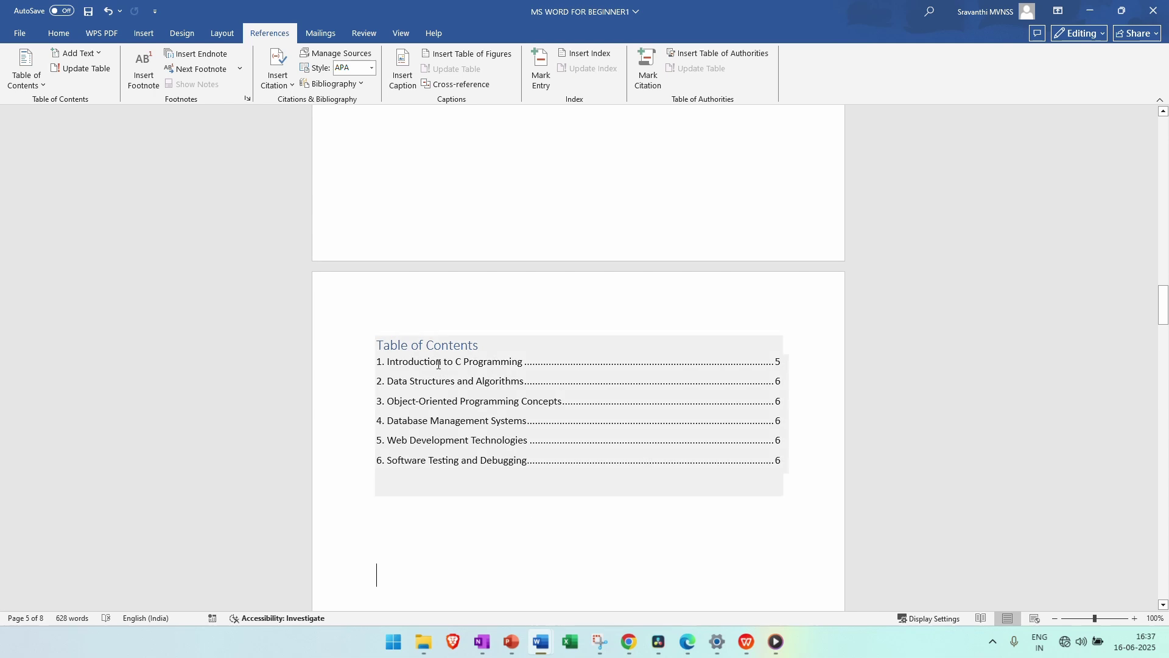
{"action": "left_click", "coordinate": [443, 362]}
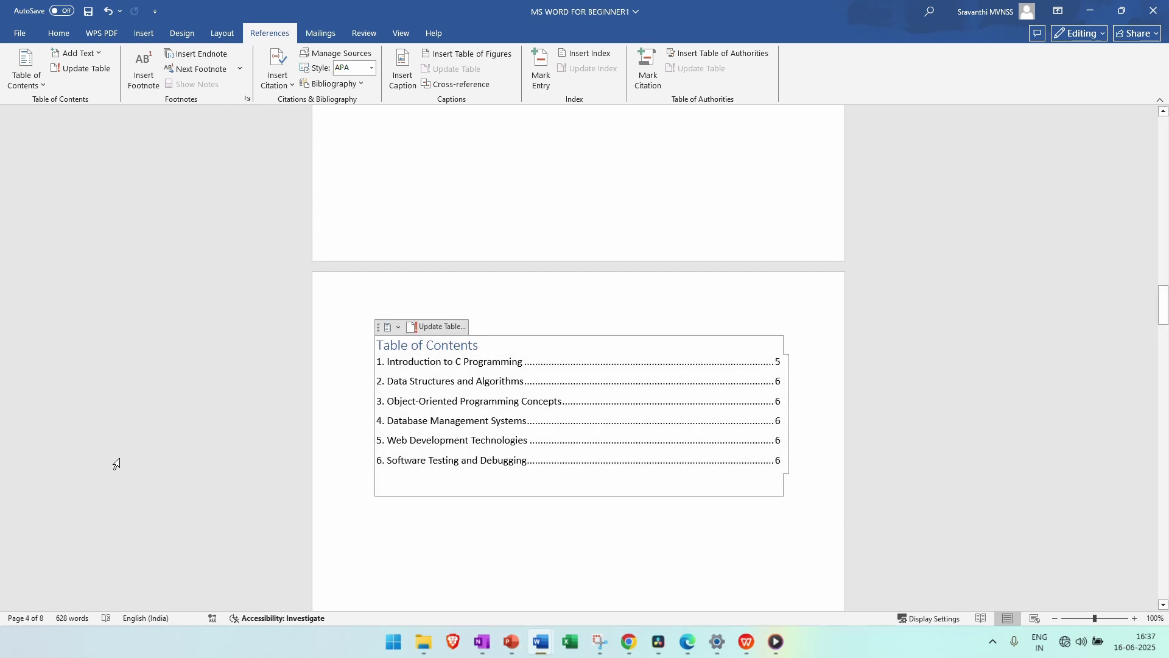
{"action": "left_click", "coordinate": [448, 385]}
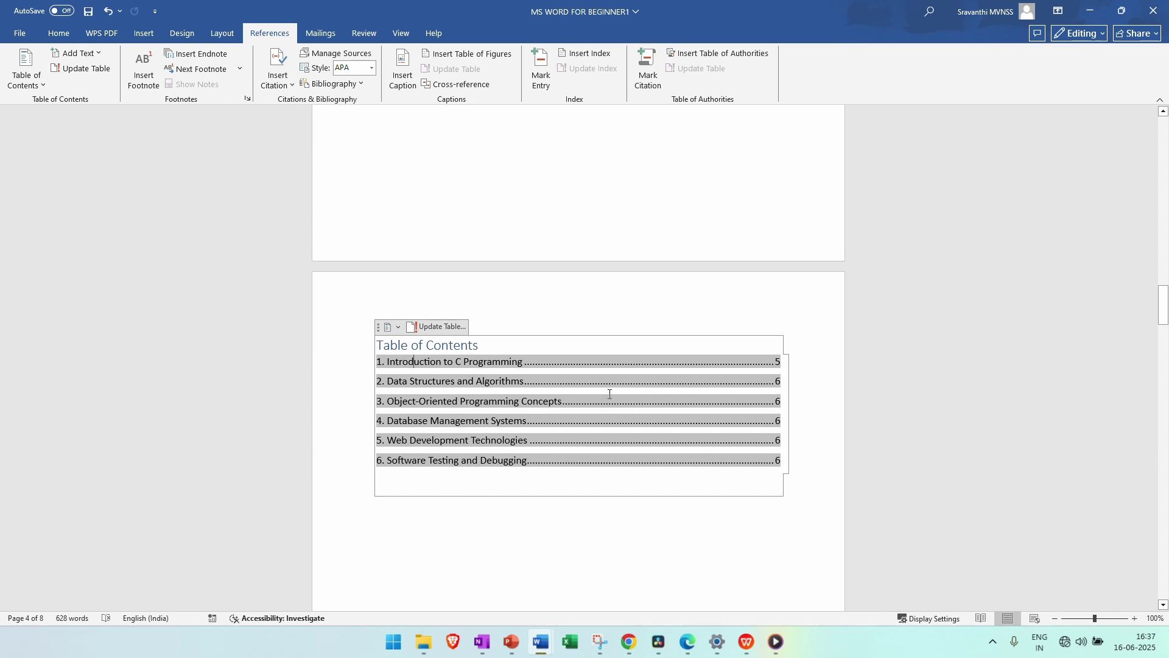
{"action": "scroll", "coordinate": [846, 321], "scroll_direction": "down", "scroll_amount": 12}
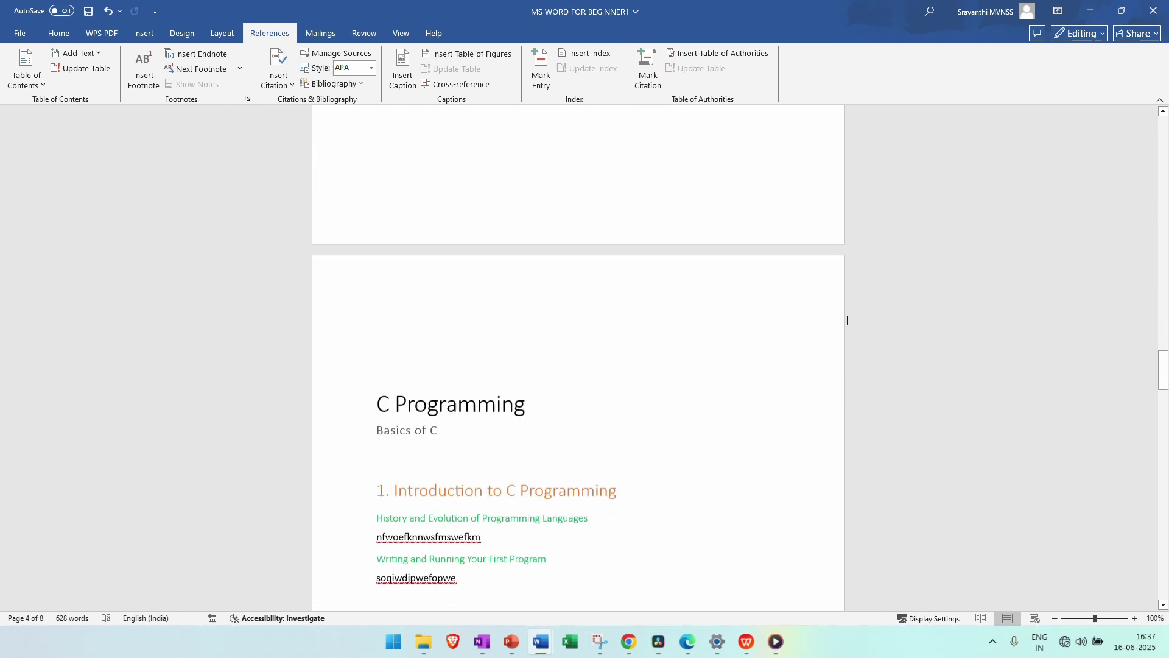
{"action": "scroll", "coordinate": [846, 321], "scroll_direction": "down", "scroll_amount": 15}
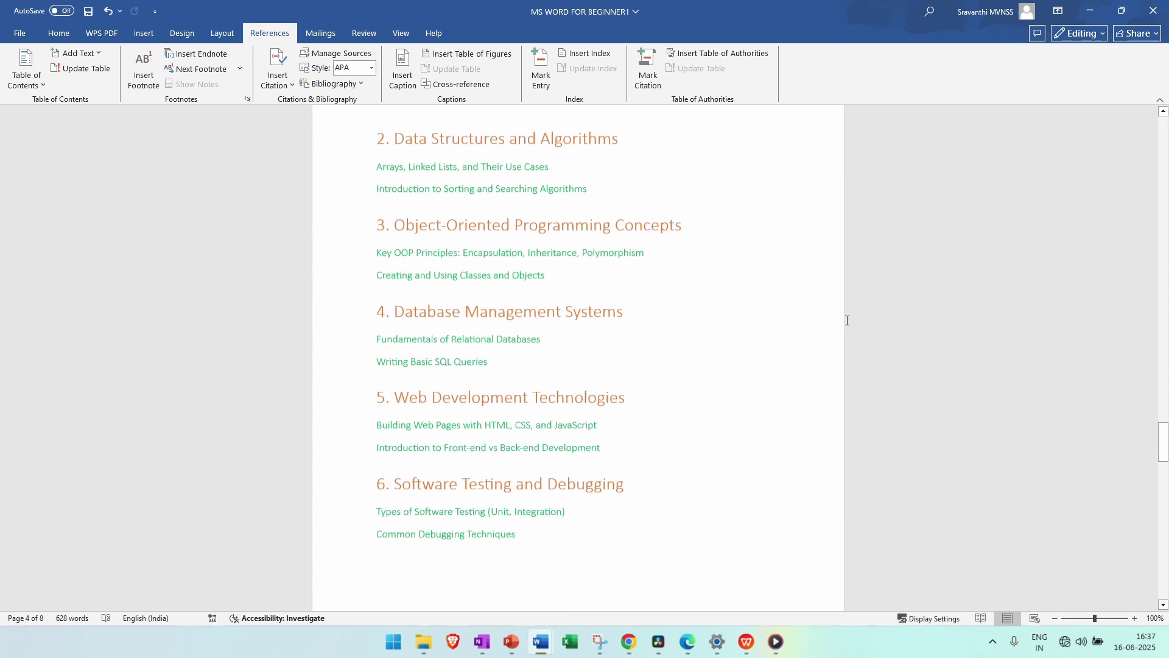
{"action": "left_click", "coordinate": [58, 33]}
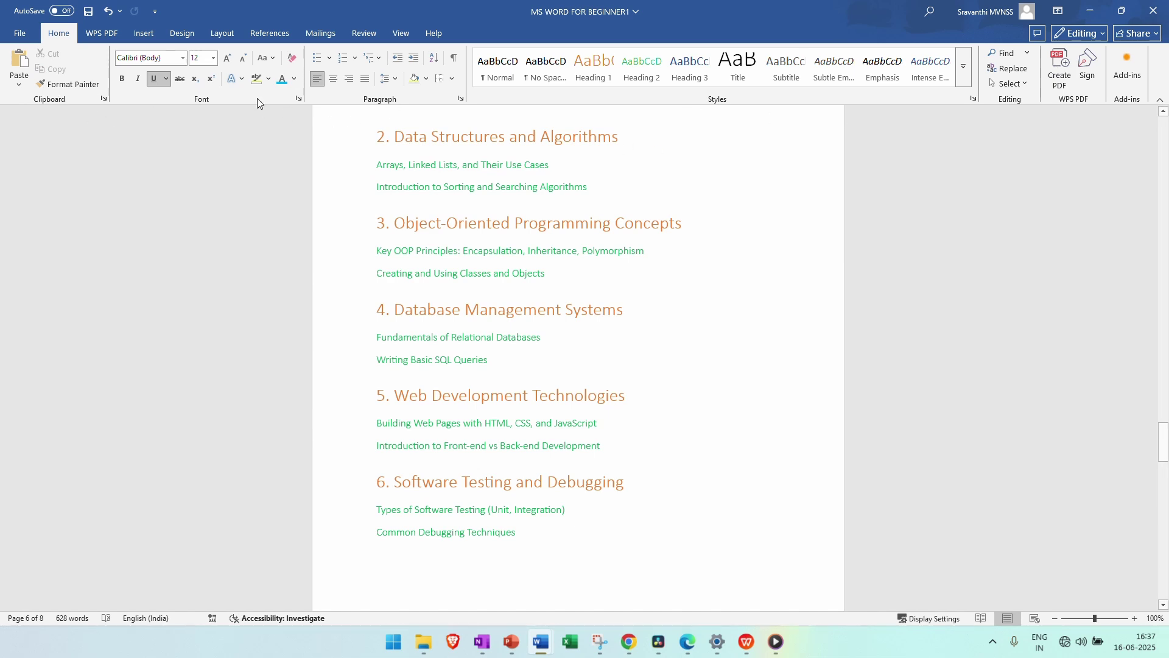
{"action": "left_click", "coordinate": [270, 33]}
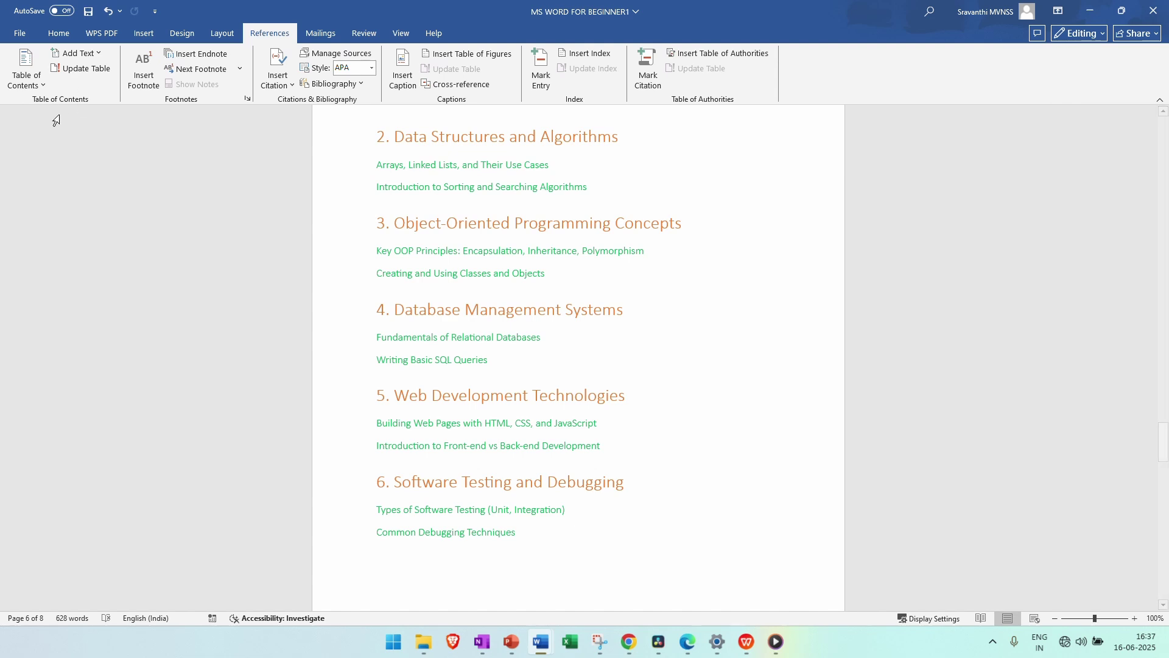
{"action": "left_click", "coordinate": [58, 33]}
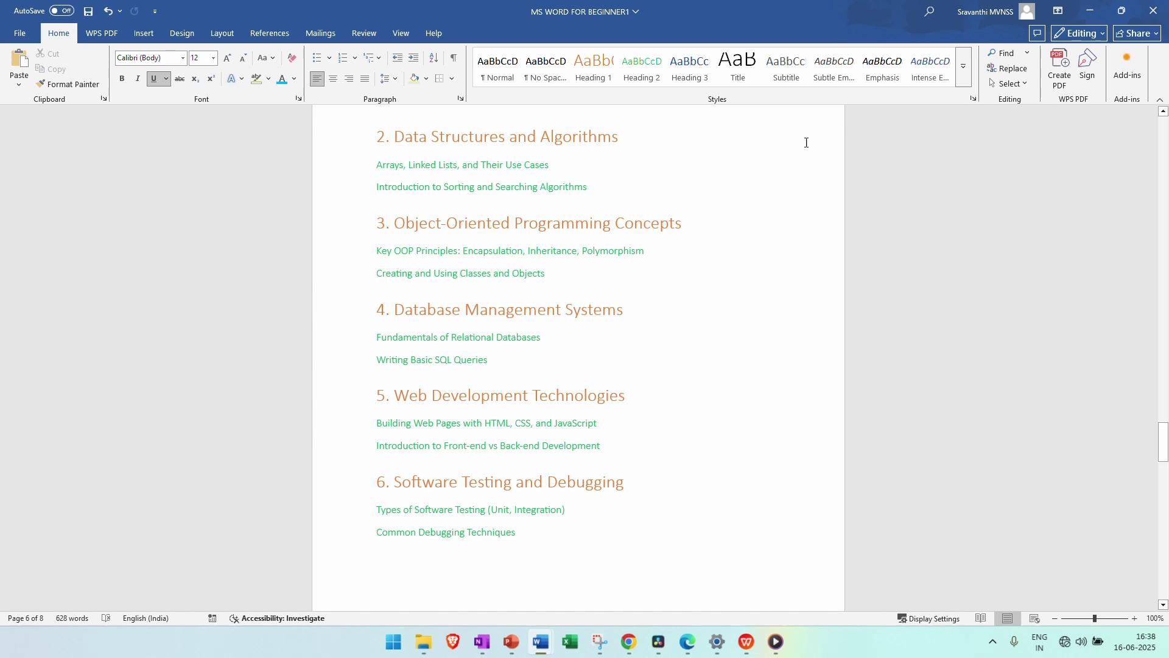
{"action": "left_click", "coordinate": [144, 33]}
{"action": "left_click", "coordinate": [180, 35]}
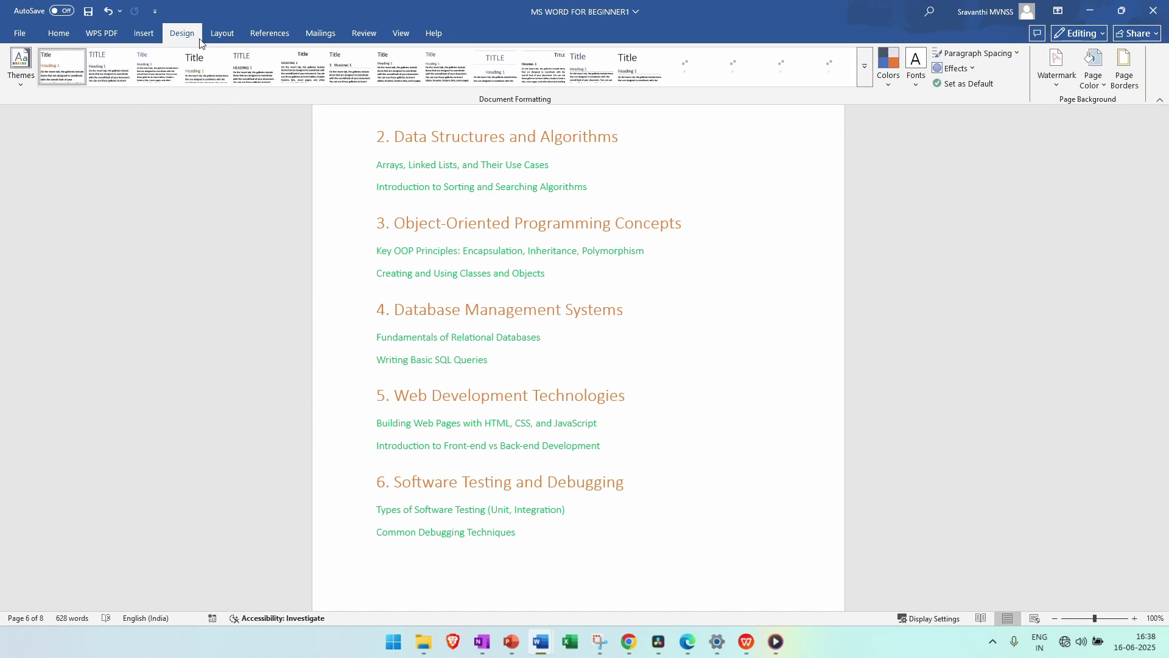
{"action": "left_click", "coordinate": [222, 34]}
{"action": "left_click", "coordinate": [269, 34]}
{"action": "left_click", "coordinate": [317, 33]}
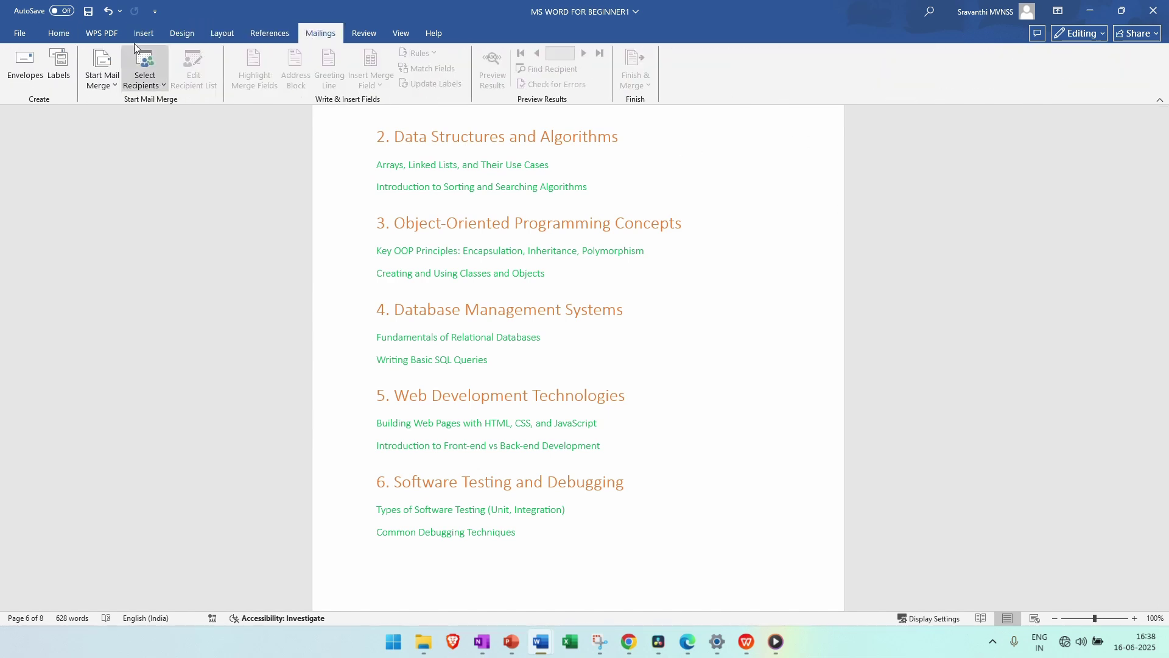
{"action": "left_click", "coordinate": [59, 33]}
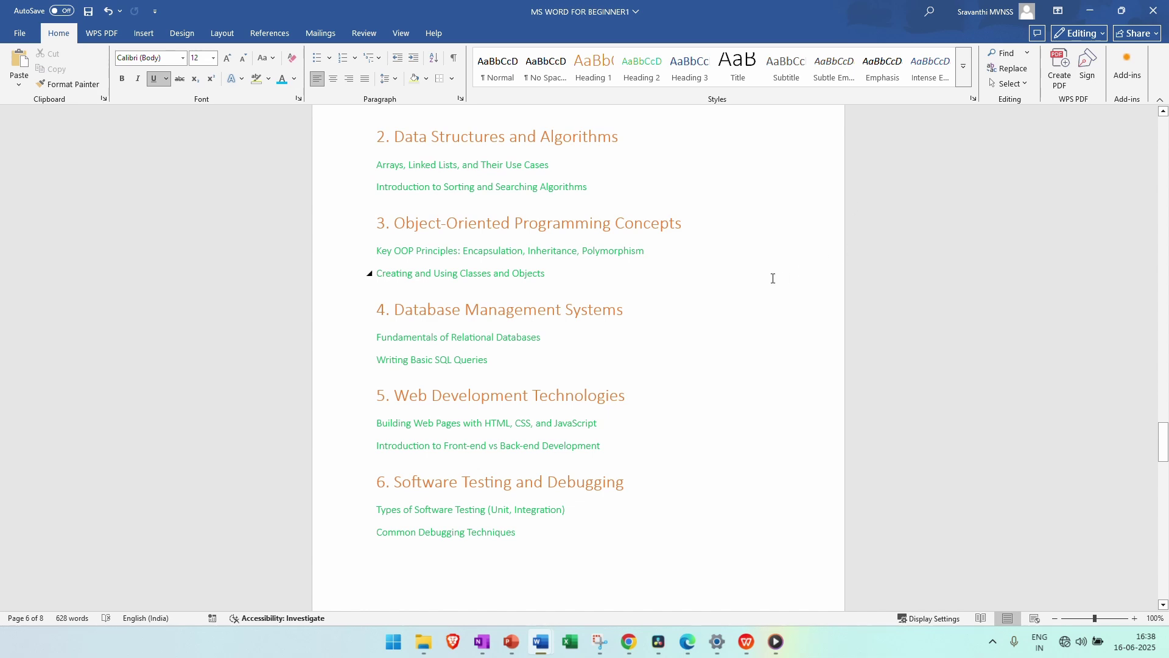
{"action": "scroll", "coordinate": [773, 278], "scroll_direction": "up", "scroll_amount": 1}
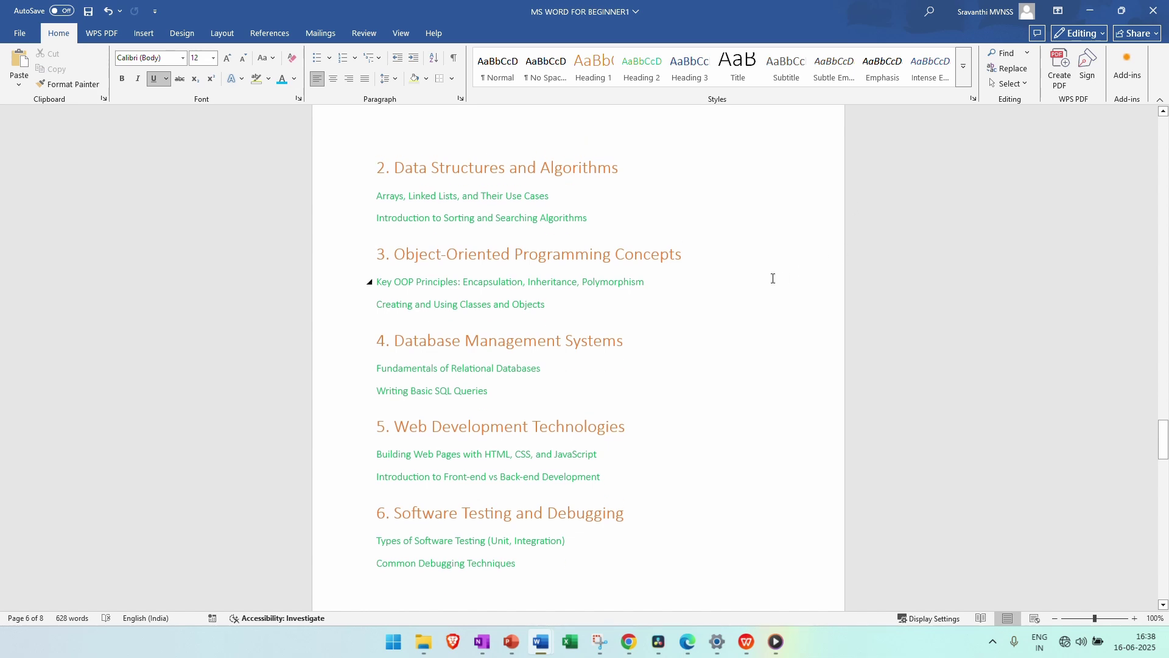